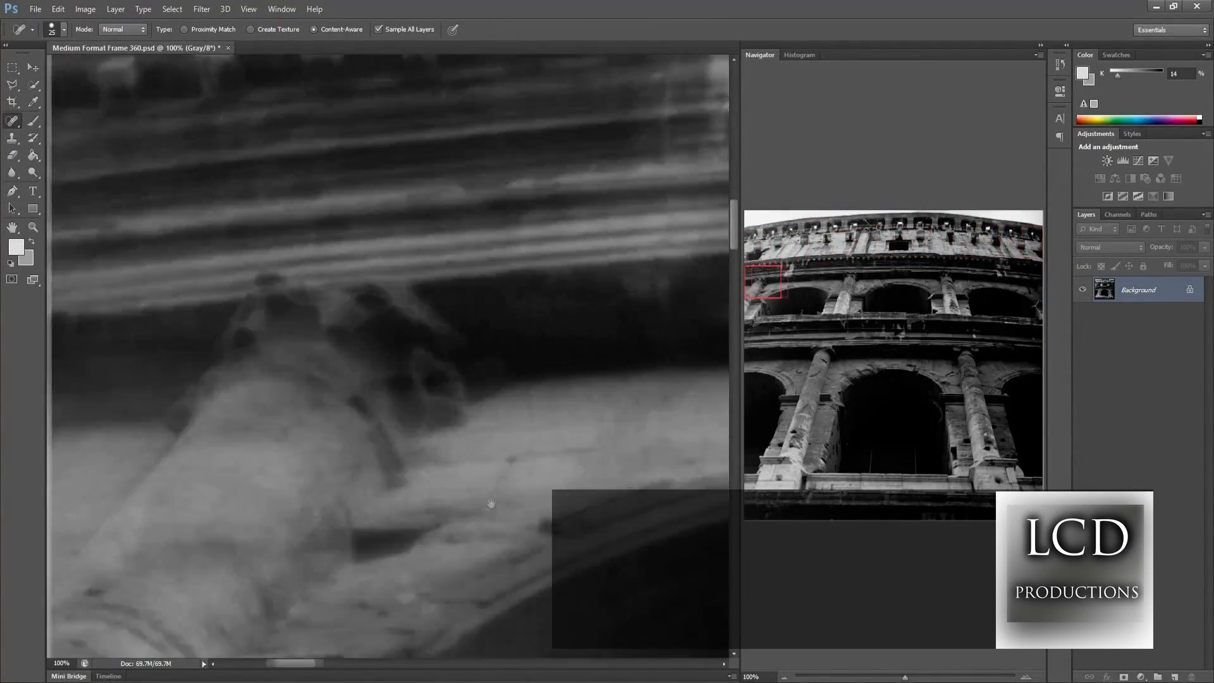
Step: Spot-heal the dust specks on the Colosseum façade in Frame 360, from the upper-left cornice across the central arch to the lower-right column
drag(490, 504, 293, 560)
drag(538, 560, 127, 430)
drag(569, 430, 351, 429)
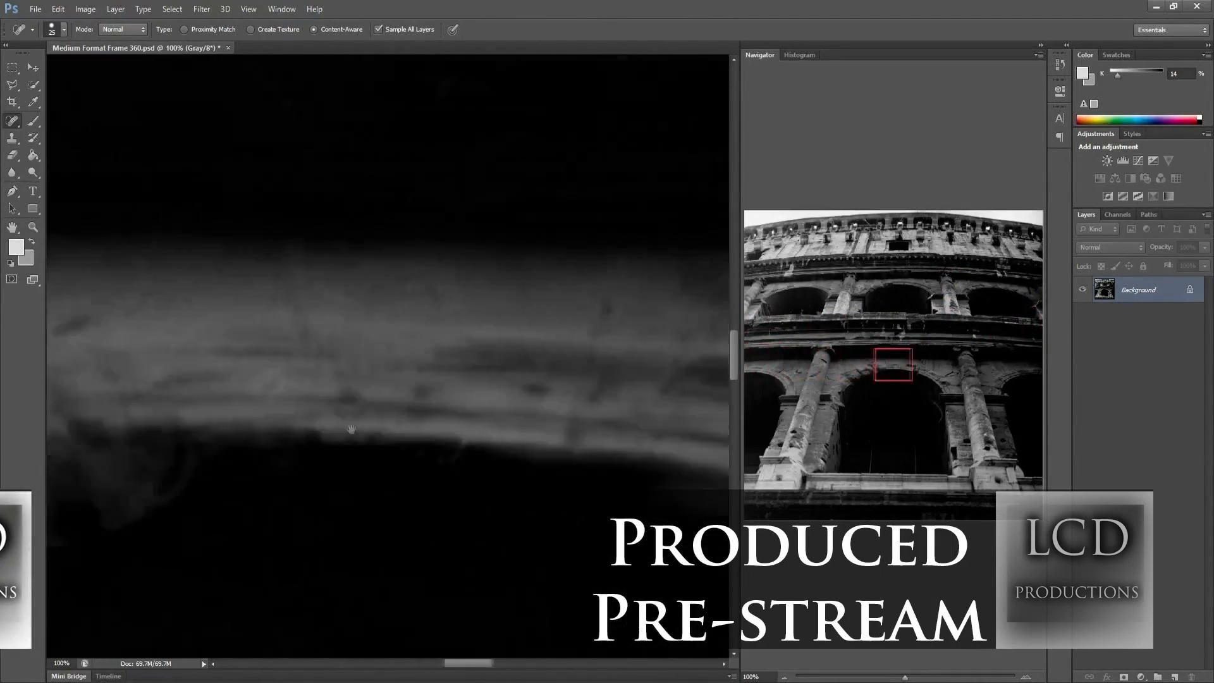
drag(368, 501, 325, 458)
drag(600, 569, 466, 575)
drag(569, 537, 271, 540)
drag(600, 487, 499, 480)
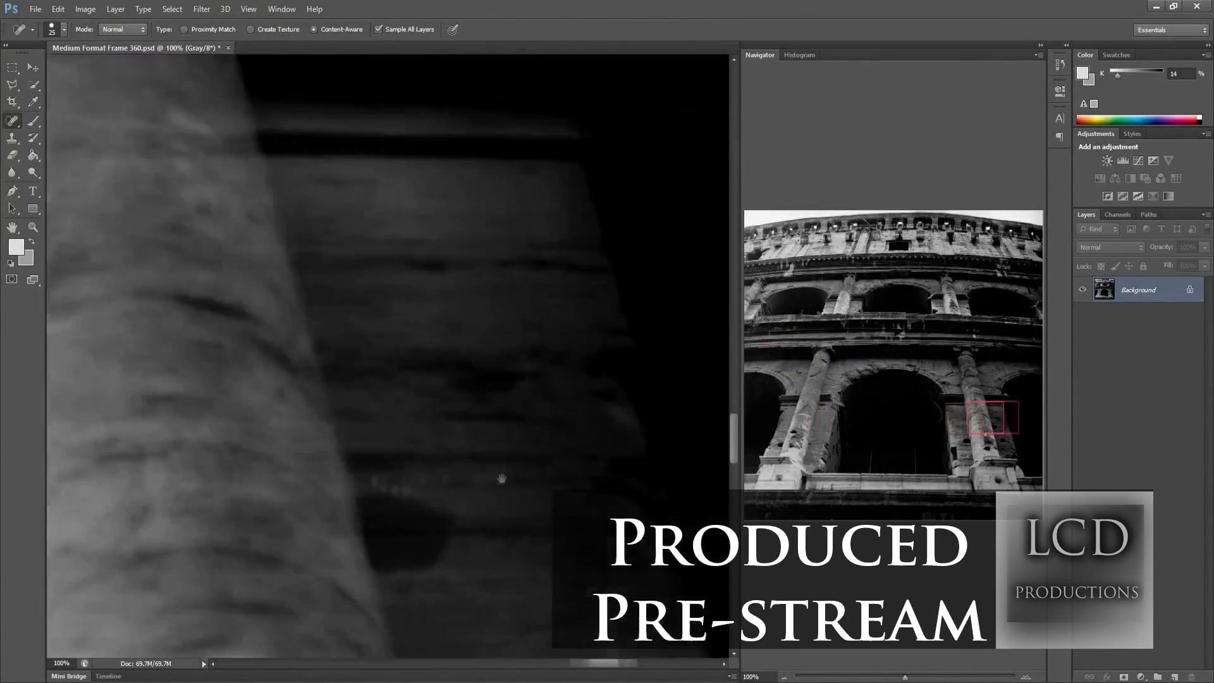
Step: Finish spot-healing the façade's base and the dark strip along the bottom edge of Frame 360, ending with the whole photo in view
drag(316, 494, 301, 545)
drag(569, 493, 303, 499)
drag(601, 543, 396, 574)
drag(316, 537, 399, 513)
drag(601, 516, 398, 515)
drag(285, 537, 426, 510)
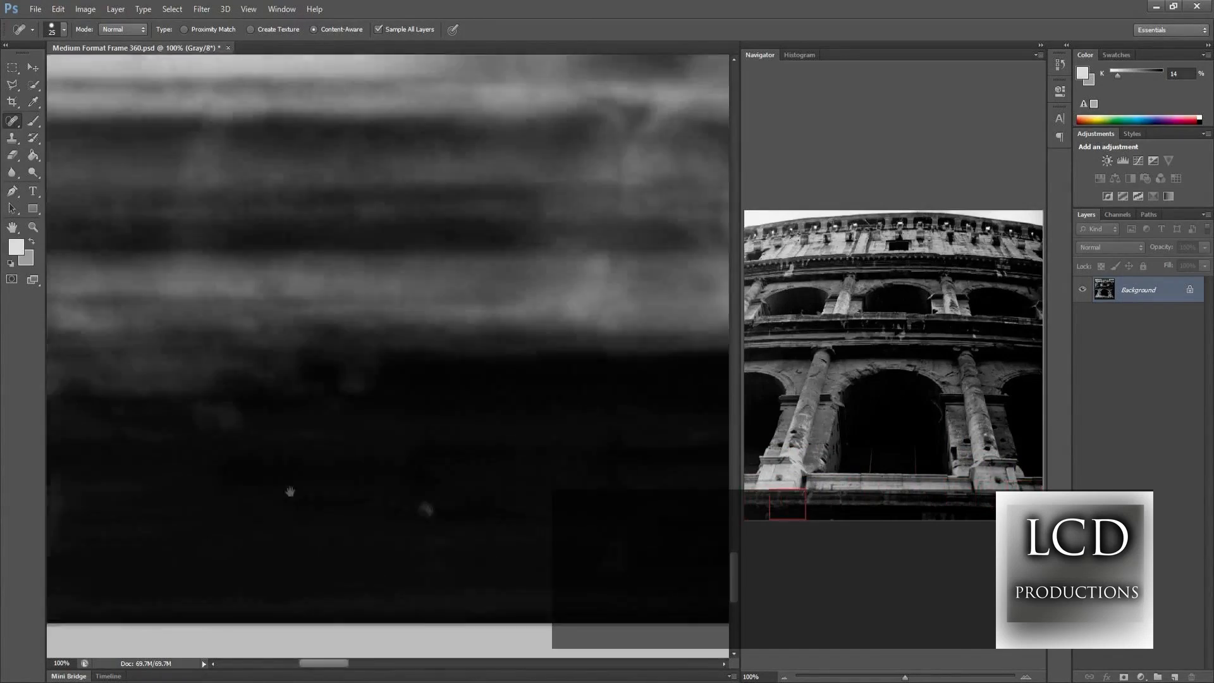
drag(632, 556, 447, 560)
key(ctrl+0)
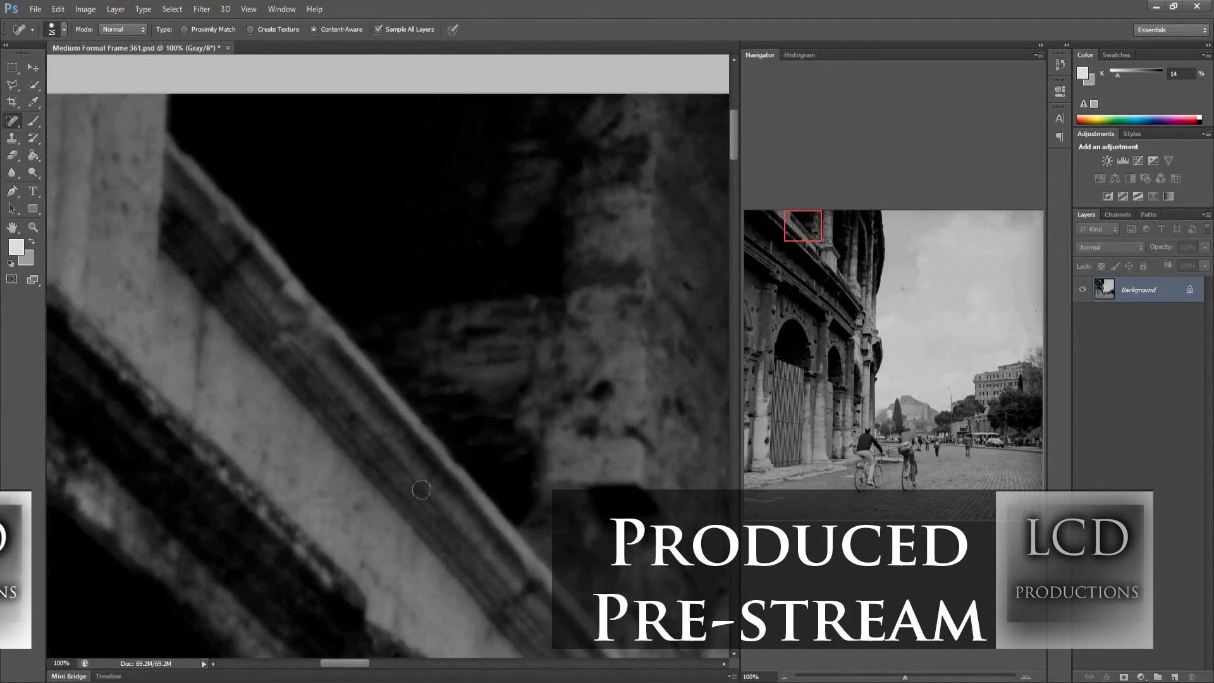
Step: Spot-heal the dark specks along the top edge of the sky in Medium Format Frame 361
drag(663, 429, 372, 416)
drag(526, 366, 260, 375)
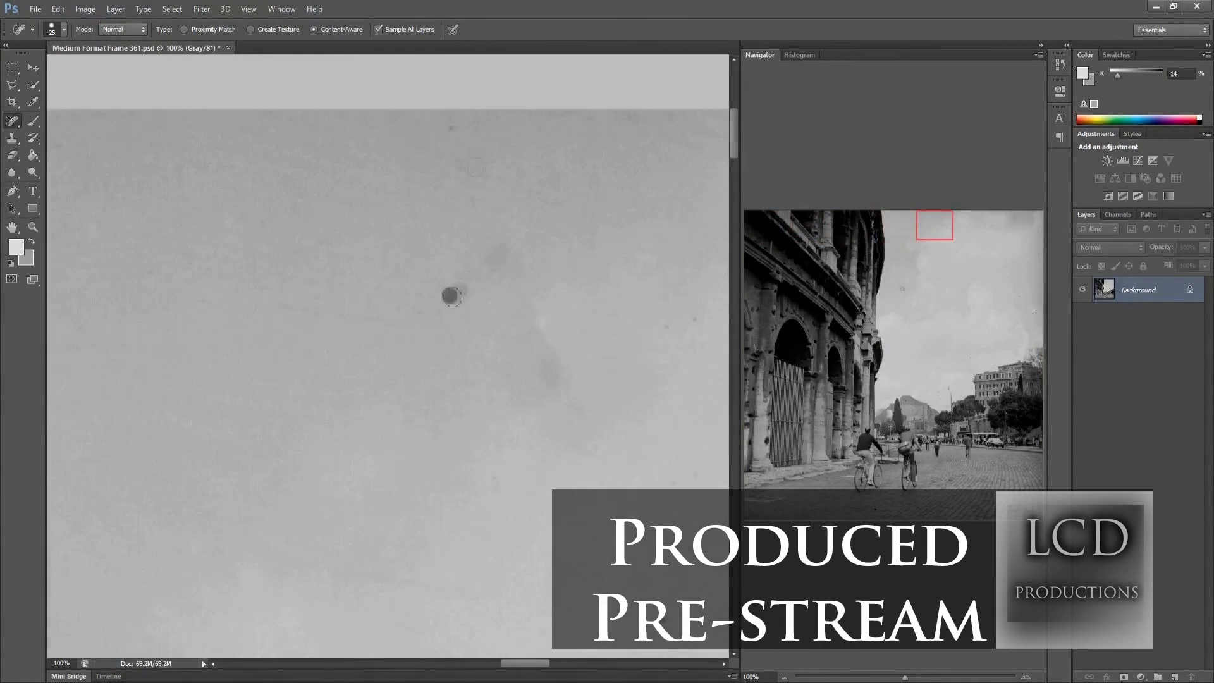
drag(658, 392, 257, 372)
drag(451, 382, 463, 382)
drag(463, 456, 467, 366)
click(535, 566)
drag(657, 379, 253, 379)
drag(517, 619, 532, 618)
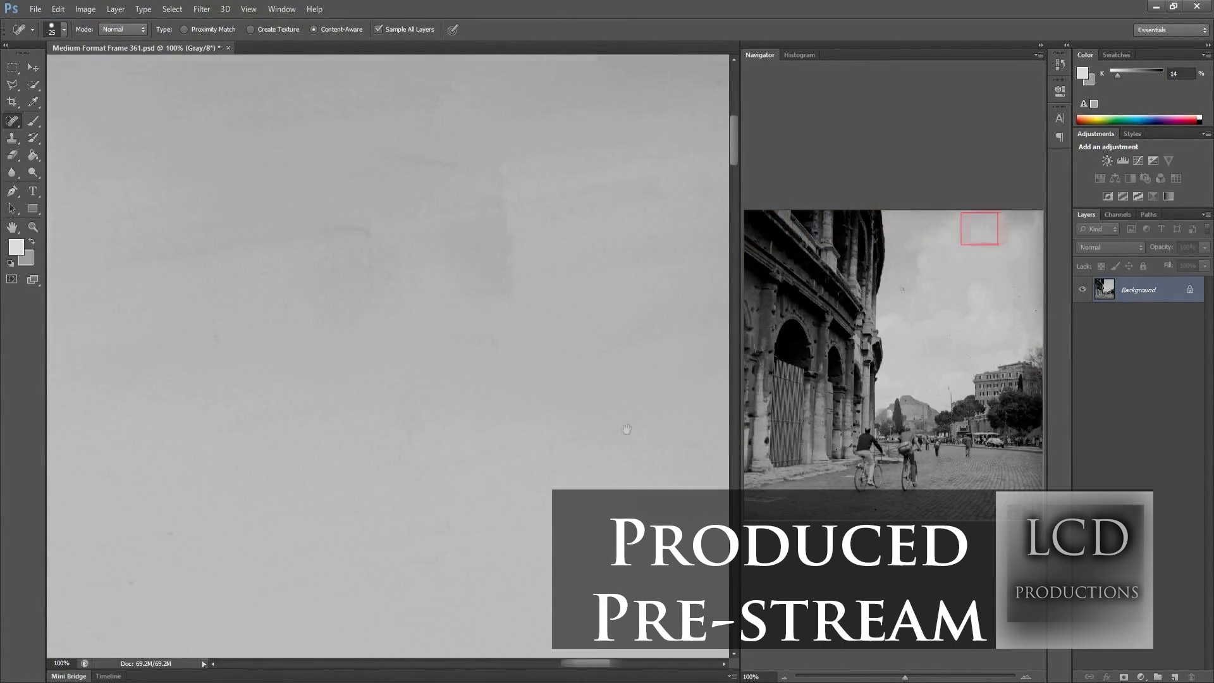
Step: Heal the specks on the upper Colosseum columns and in the adjoining upper band of sky
drag(627, 430, 252, 480)
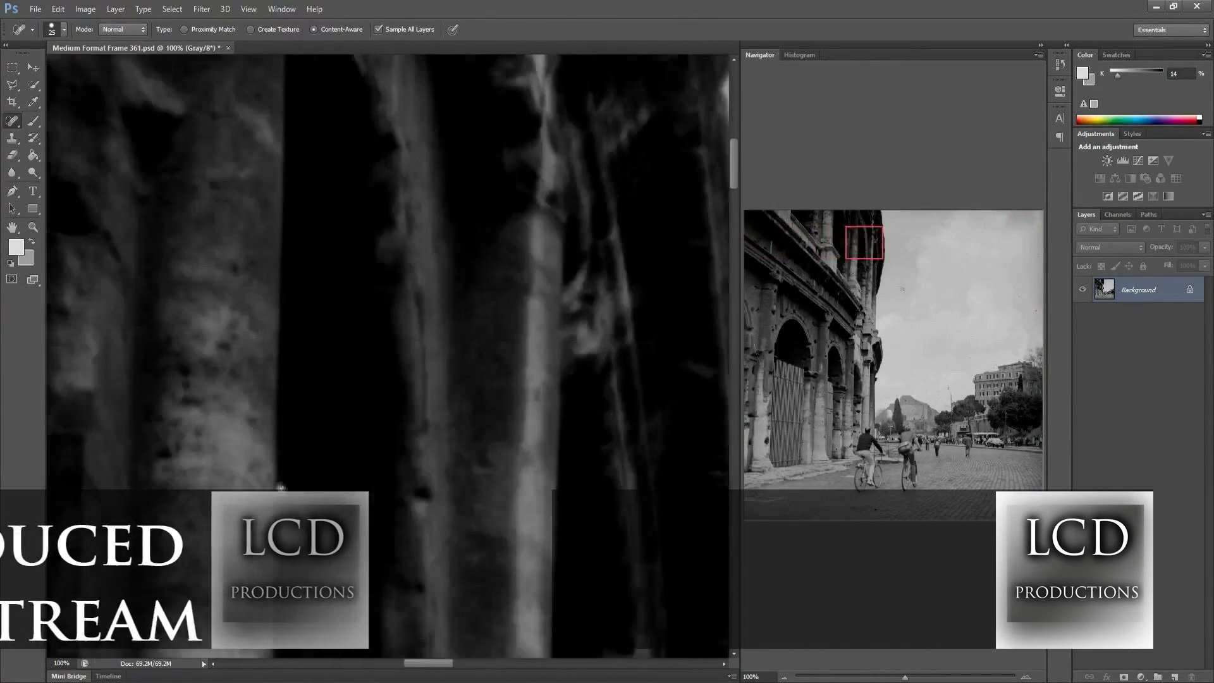
click(561, 295)
mouse_move(670, 379)
mouse_down()
mouse_move(76, 398)
mouse_move(240, 385)
mouse_up()
drag(500, 506, 503, 519)
drag(658, 392, 347, 403)
drag(658, 404, 221, 380)
click(485, 631)
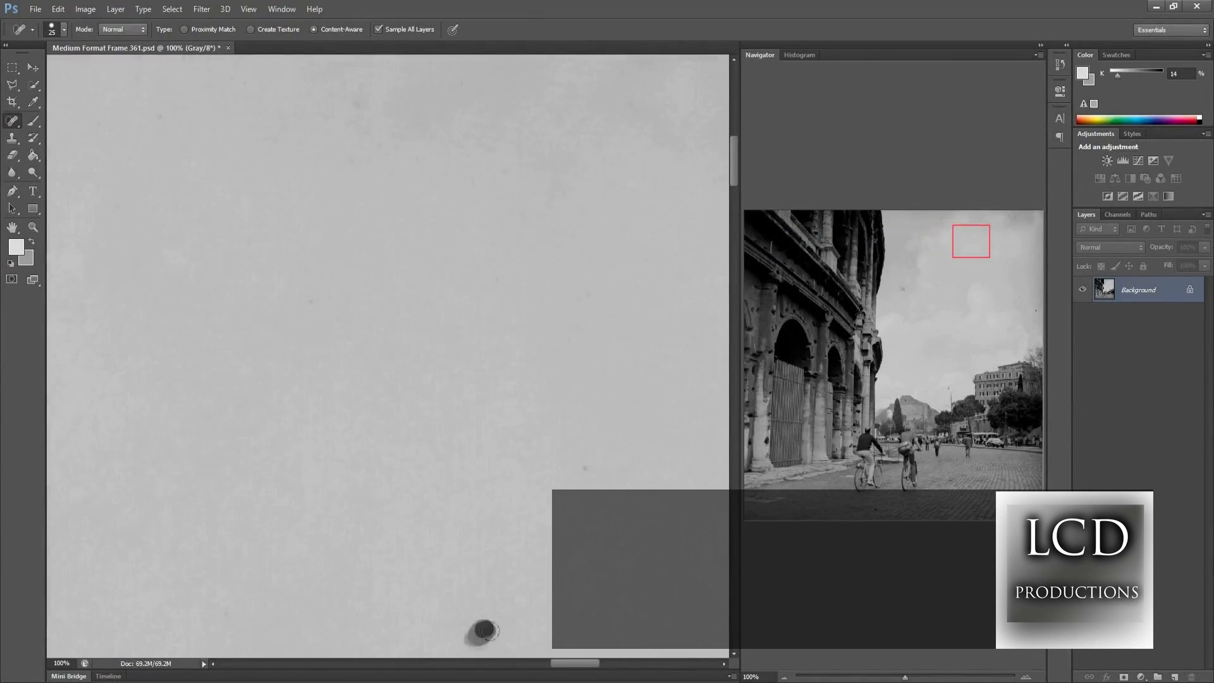
Step: Clean the blemishes from the slanted upper cornice and the small dark specks in the sky to its right
click(338, 379)
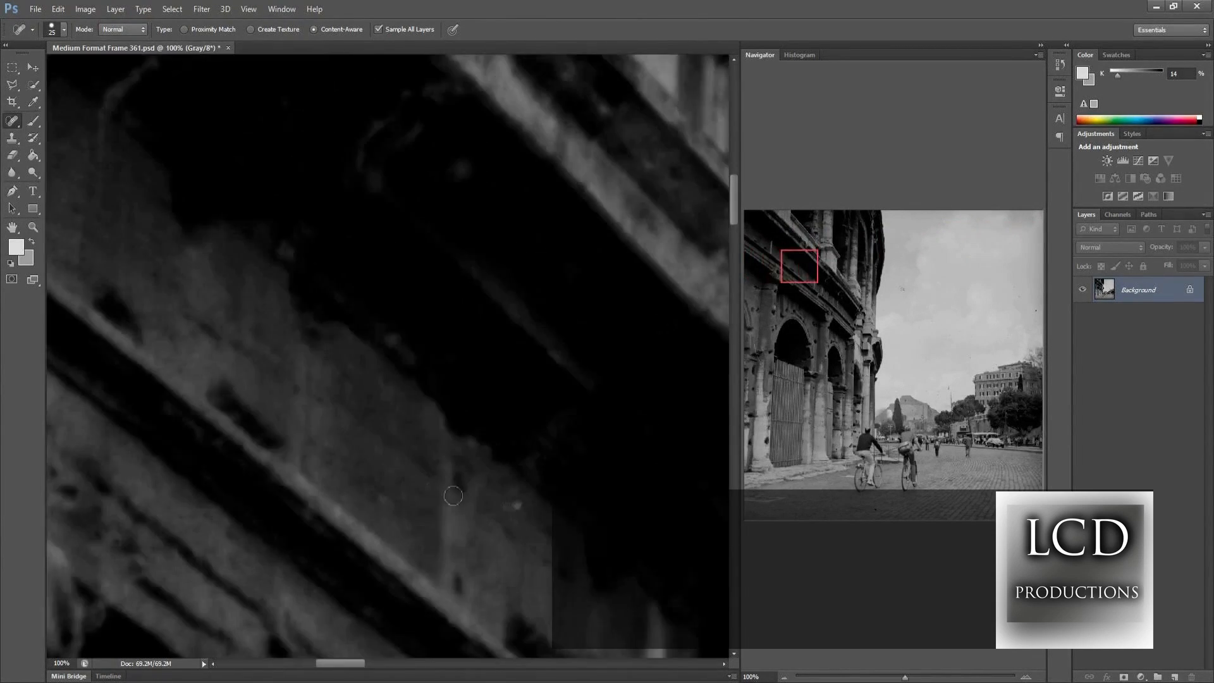
mouse_move(657, 512)
mouse_down()
mouse_move(329, 515)
mouse_move(82, 382)
mouse_up()
drag(552, 576, 548, 548)
drag(670, 493, 208, 537)
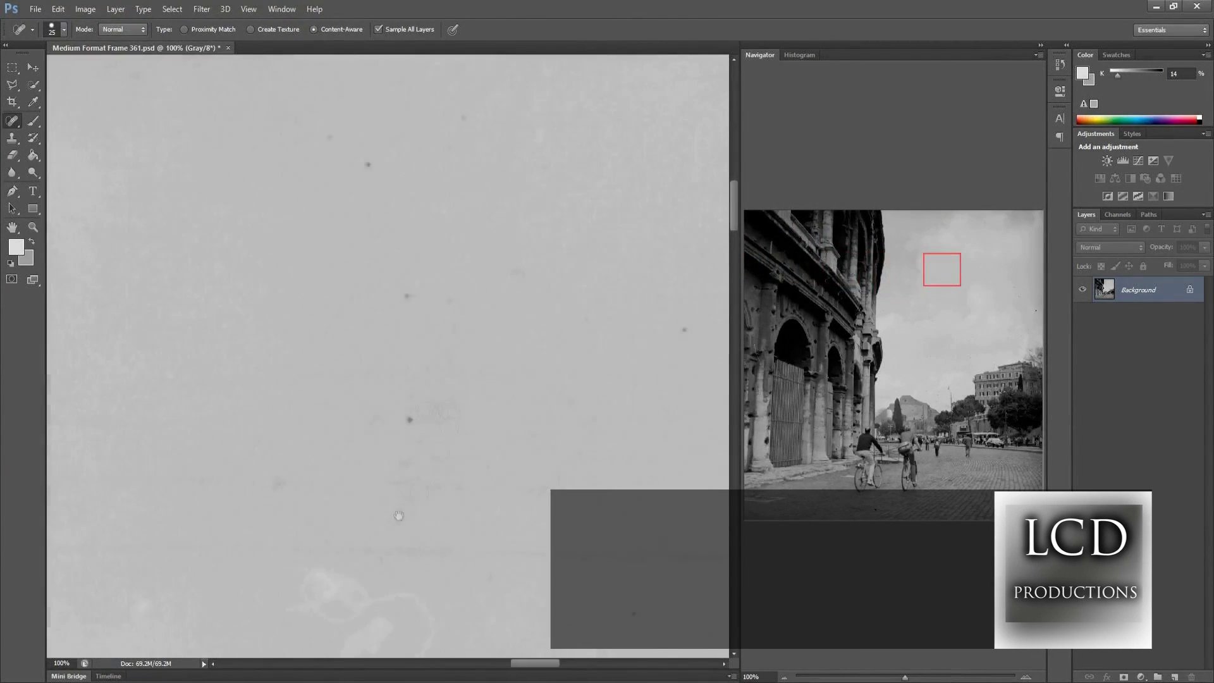
drag(632, 380, 373, 443)
drag(582, 270, 577, 293)
Step: Spot-heal the remaining dark specks in the upper-right part of the sky
drag(633, 442, 405, 442)
drag(588, 563, 588, 580)
drag(663, 505, 335, 505)
click(583, 609)
click(442, 578)
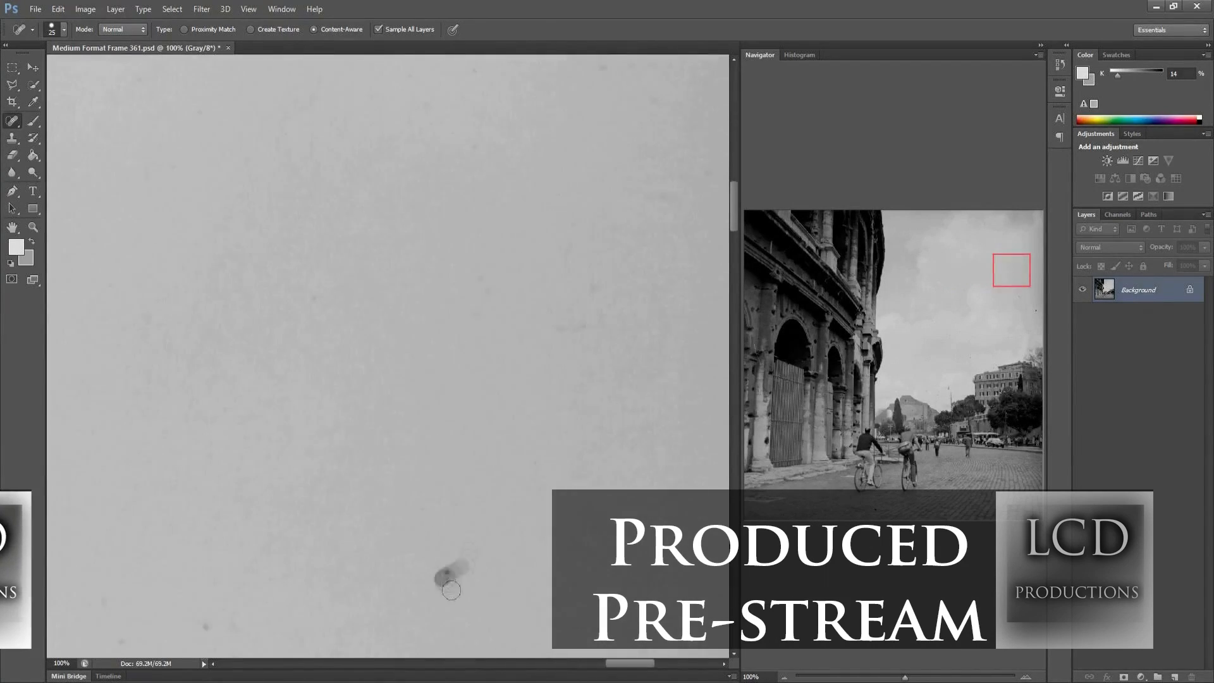
click(618, 393)
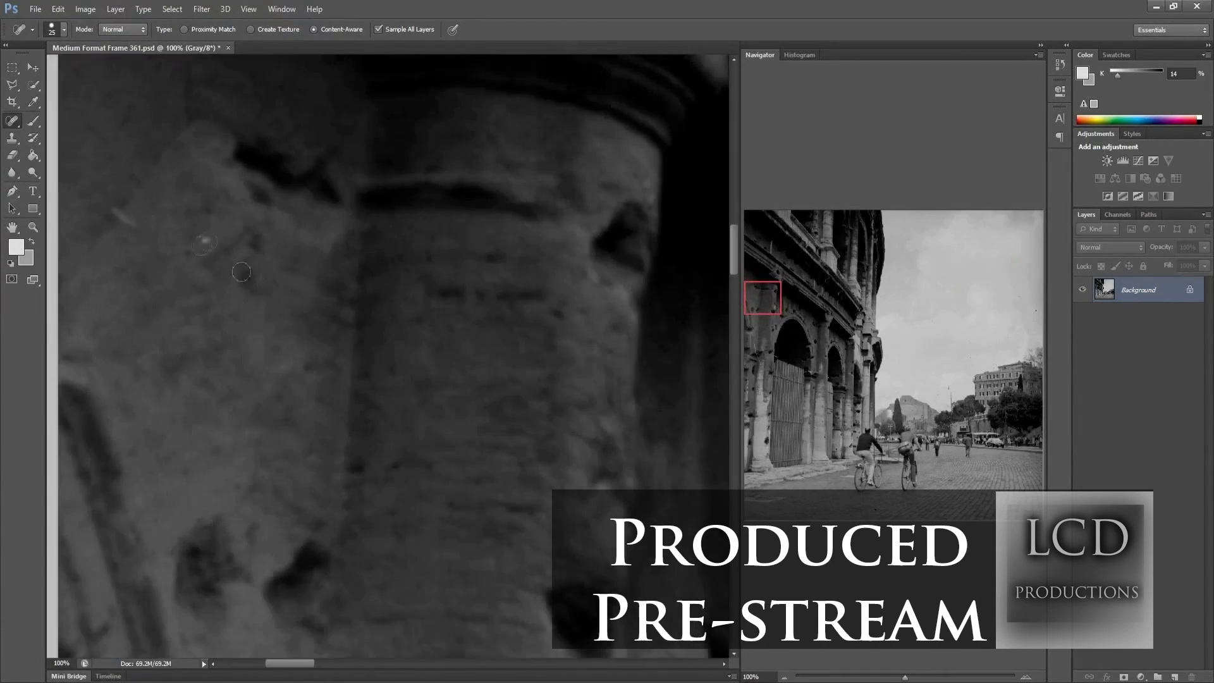
Step: Heal the marks on the wall at the photo's left edge and the specks in the sky beside the Colosseum's outer edge
drag(371, 429, 357, 429)
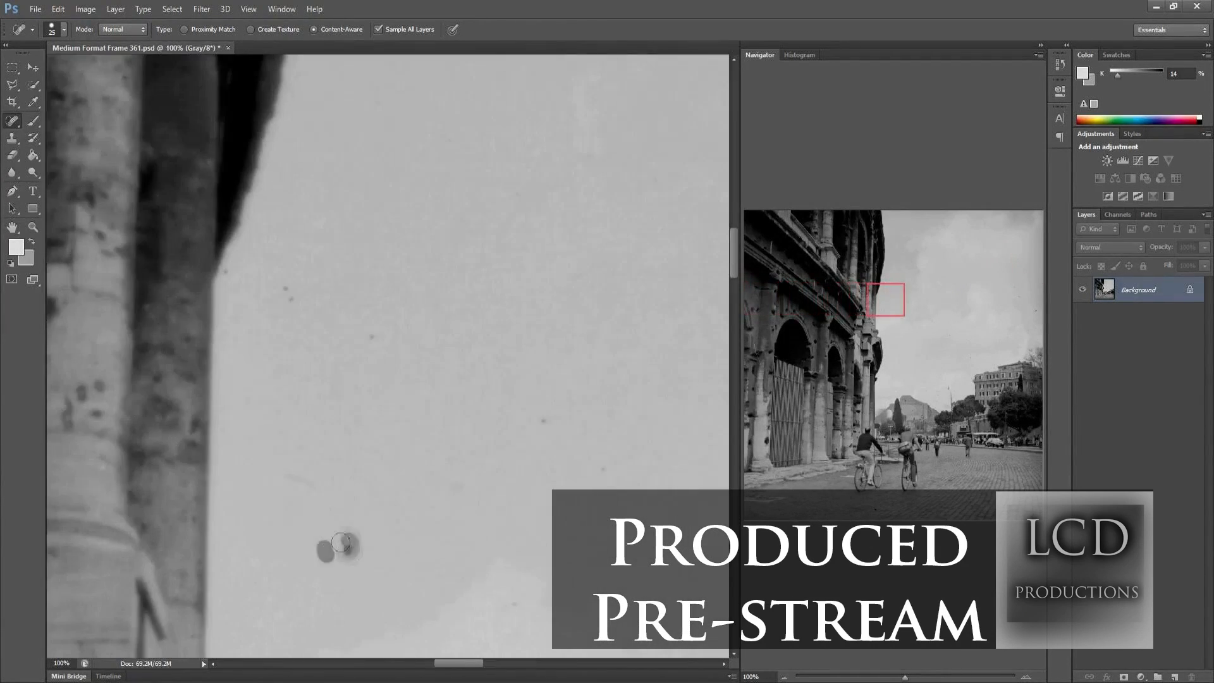
drag(442, 442, 190, 436)
drag(709, 499, 585, 506)
drag(689, 436, 291, 486)
click(551, 483)
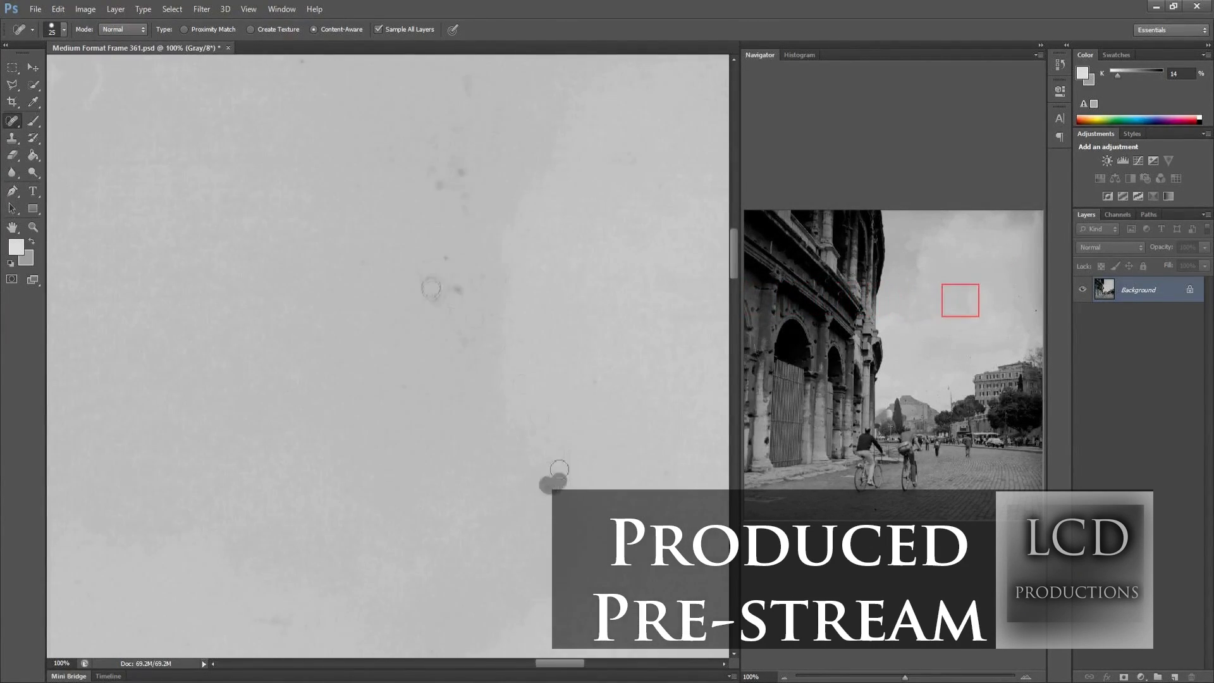
Step: Remove the clustered dust specks from the middle of the sky across to its right side
drag(632, 379, 379, 379)
drag(550, 358, 411, 380)
click(429, 194)
drag(604, 487, 417, 494)
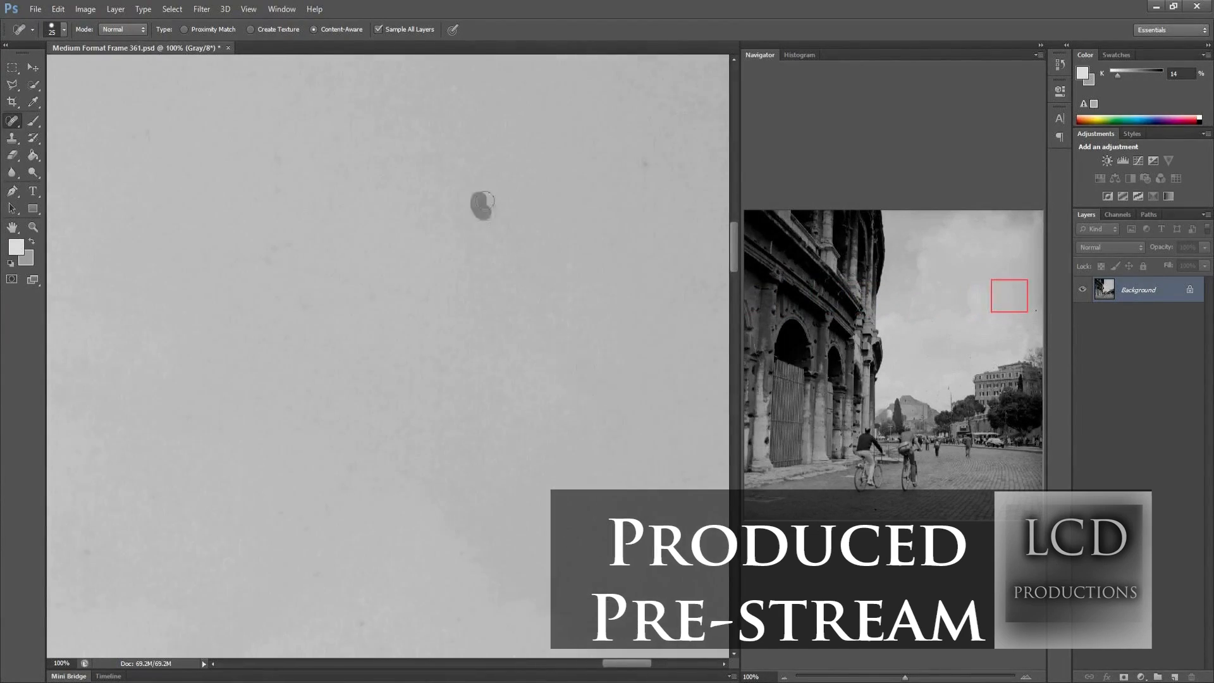
click(443, 198)
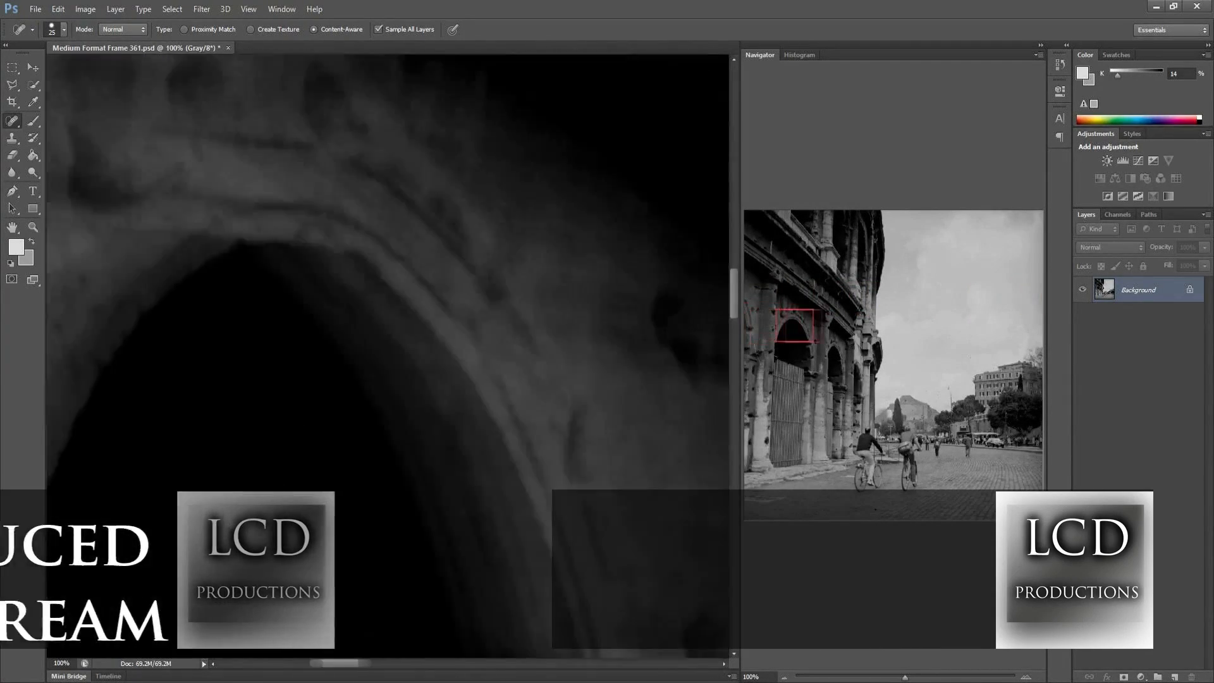
Step: Clean the band from the large arch and slanted cornice across to the specks in the mid-sky
drag(683, 443, 272, 468)
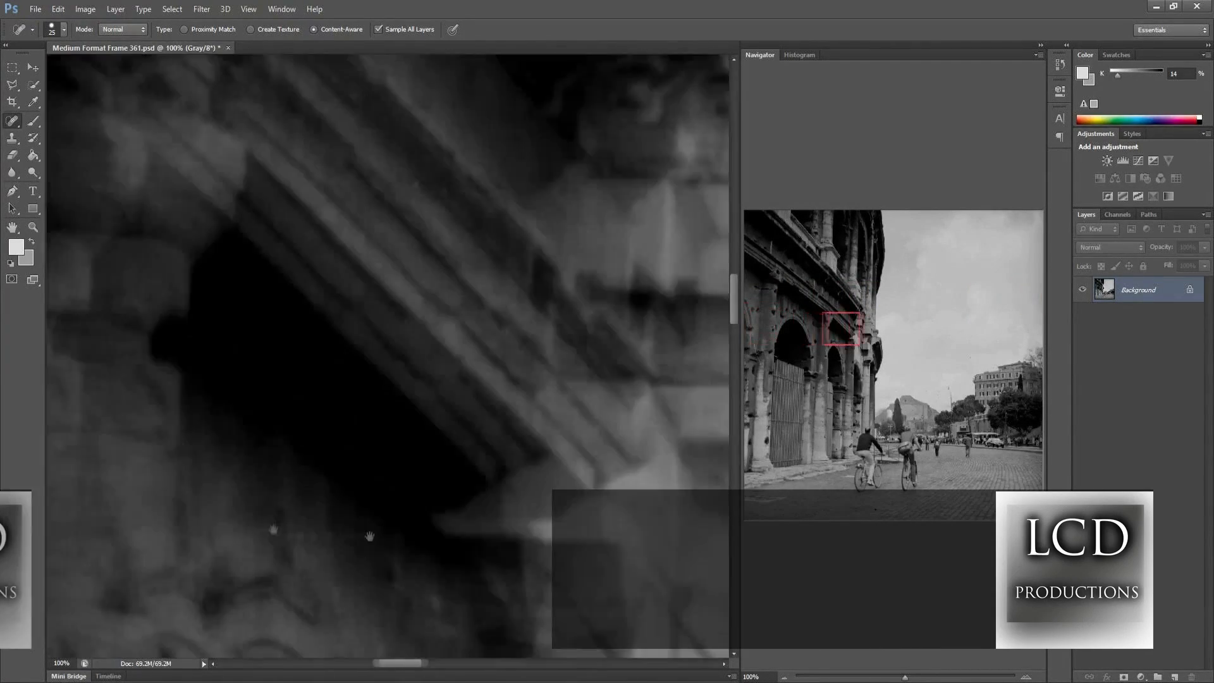
drag(683, 480, 379, 525)
drag(683, 405, 355, 404)
click(577, 272)
drag(689, 380, 284, 392)
drag(478, 464, 479, 447)
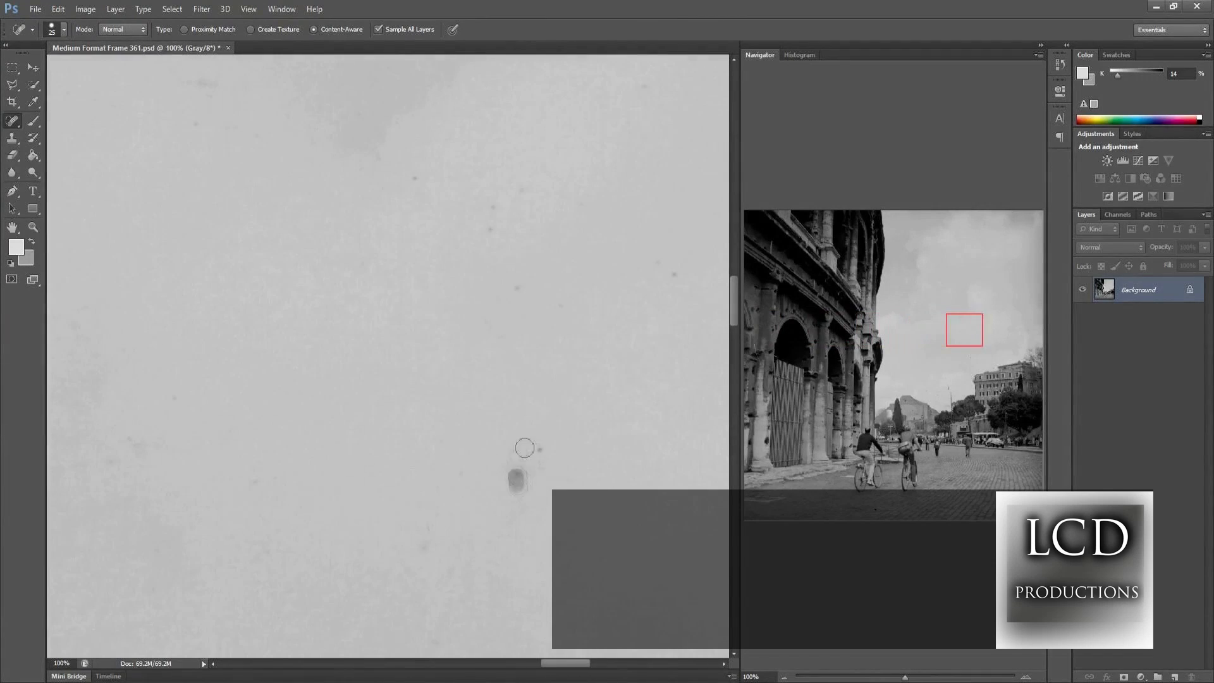
Step: Spot-heal the specks in the sky above the distant building near the photo's right edge
drag(557, 505, 316, 506)
drag(689, 518, 221, 529)
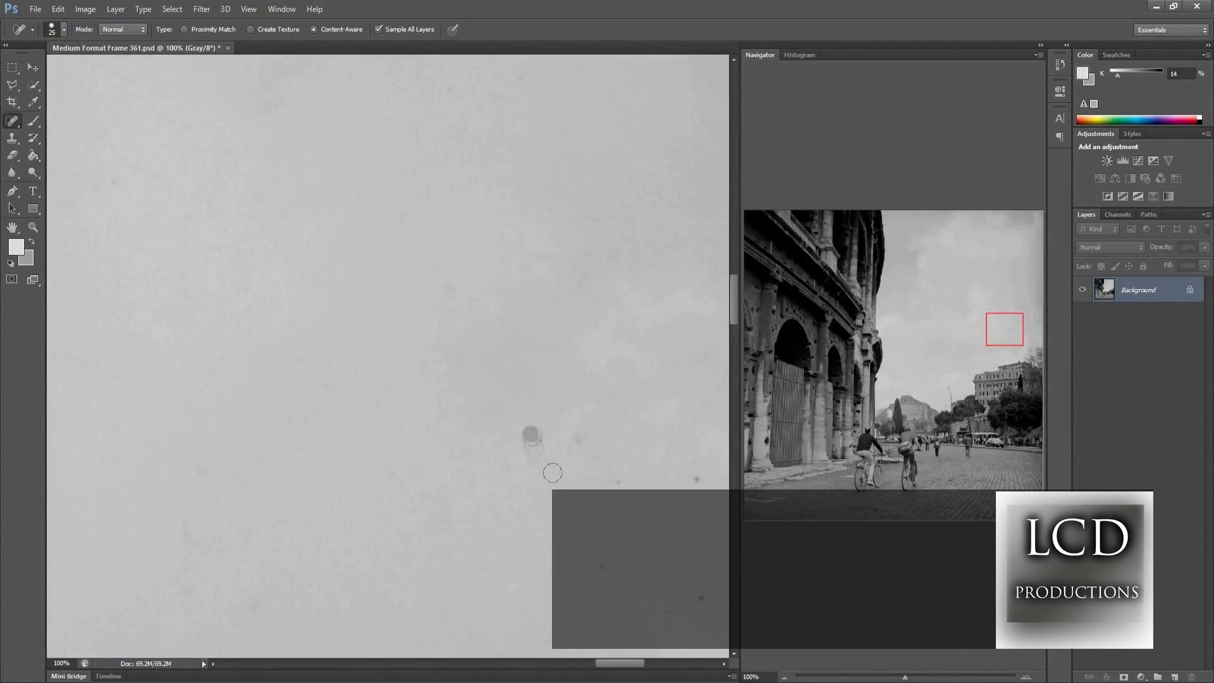
drag(552, 472, 405, 474)
drag(651, 424, 640, 421)
drag(606, 287, 325, 268)
click(488, 645)
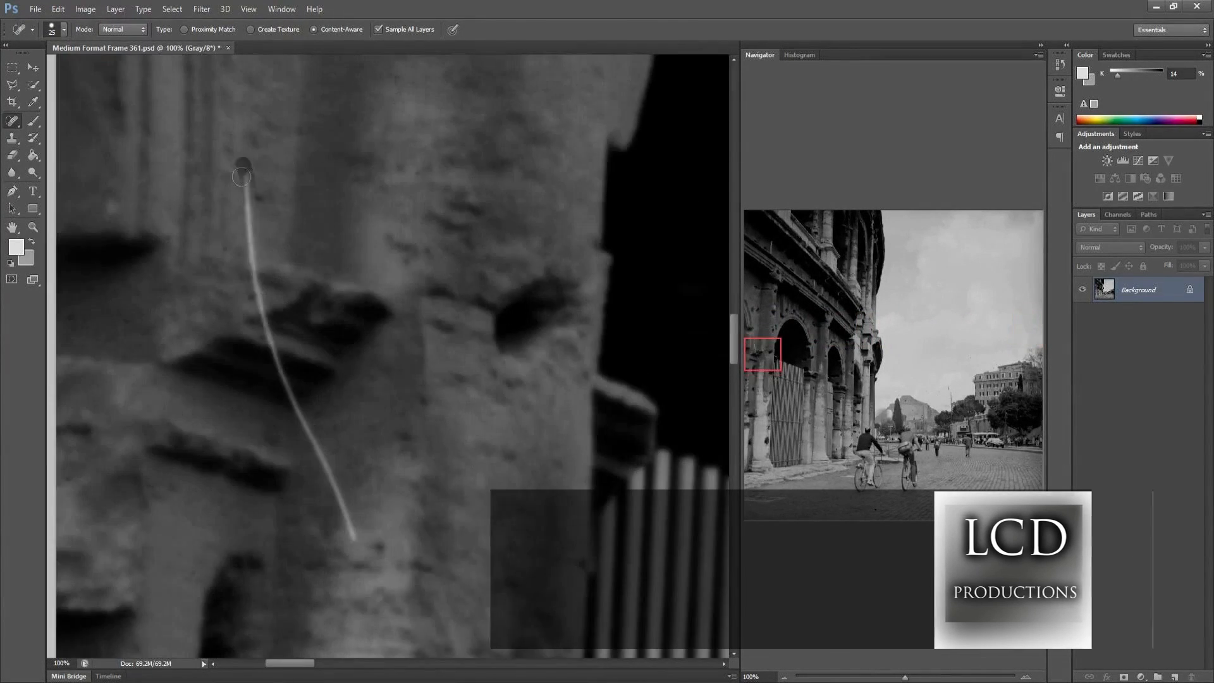
Step: Remove the long curved white scratch from the left column beside the gated arch, and heal a speck in the lower sky
drag(352, 556, 285, 387)
drag(651, 354, 158, 356)
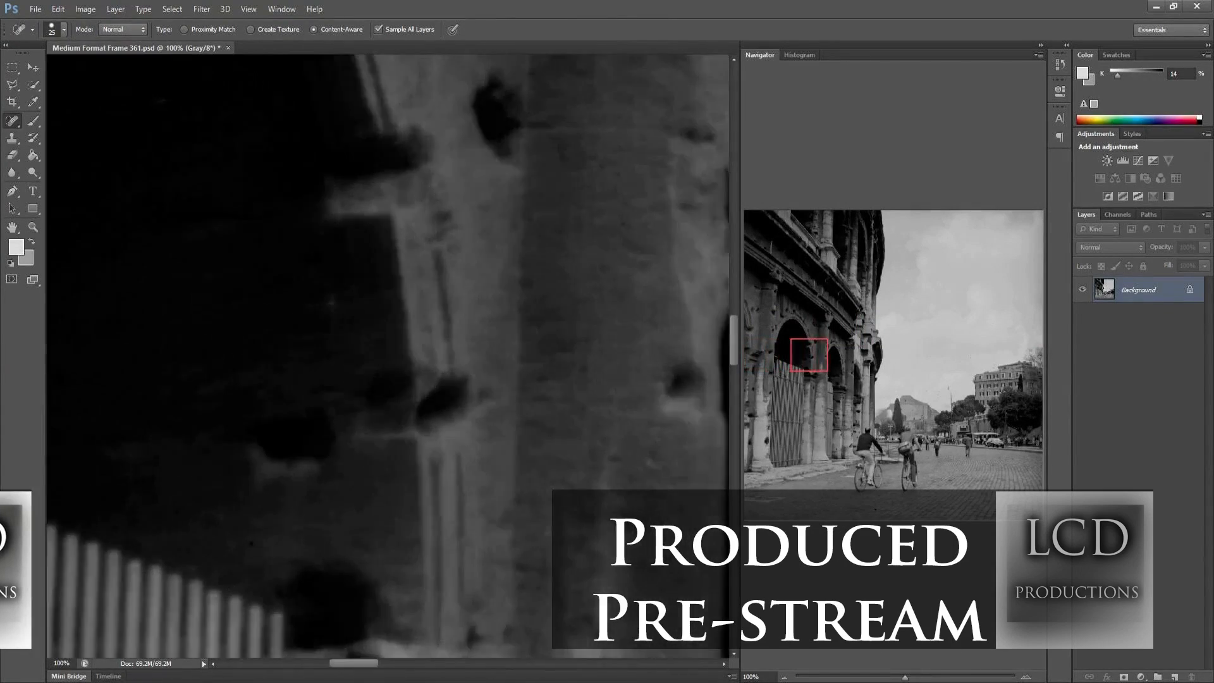
drag(690, 379, 145, 392)
mouse_move(689, 392)
mouse_down()
mouse_move(145, 418)
mouse_move(82, 316)
mouse_up()
click(496, 296)
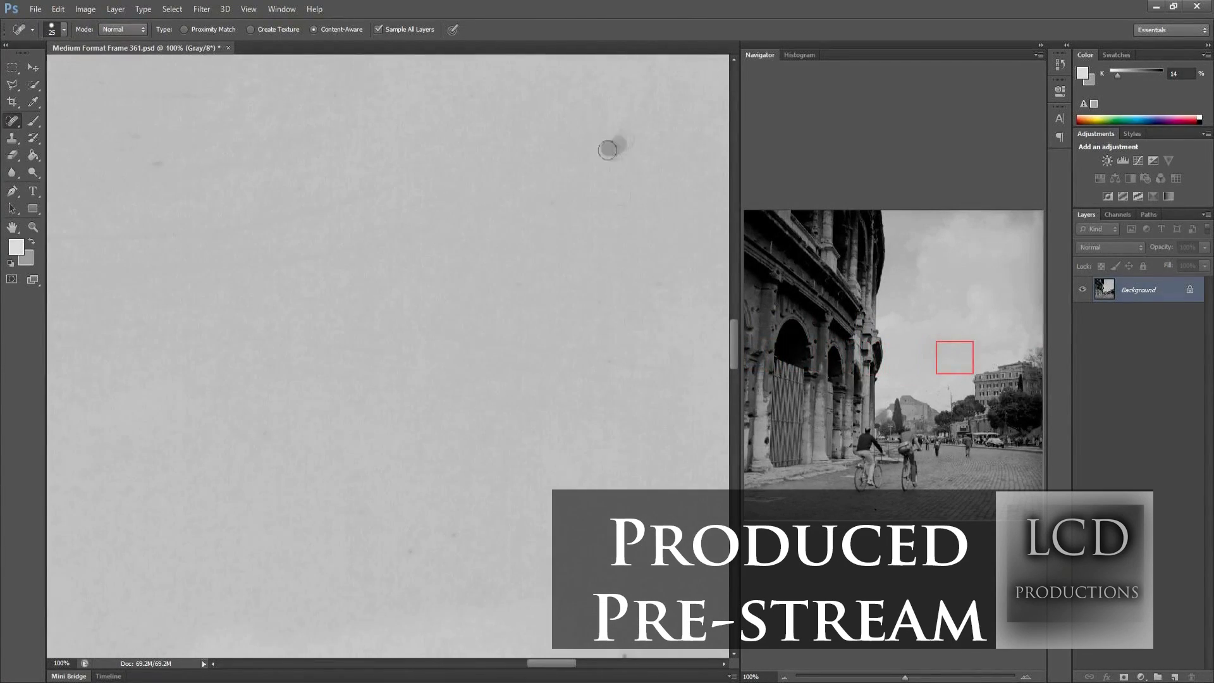
Step: Spot-heal the lower sky and the band from the Colosseum's far columns to the background buildings and trees
drag(630, 413, 448, 336)
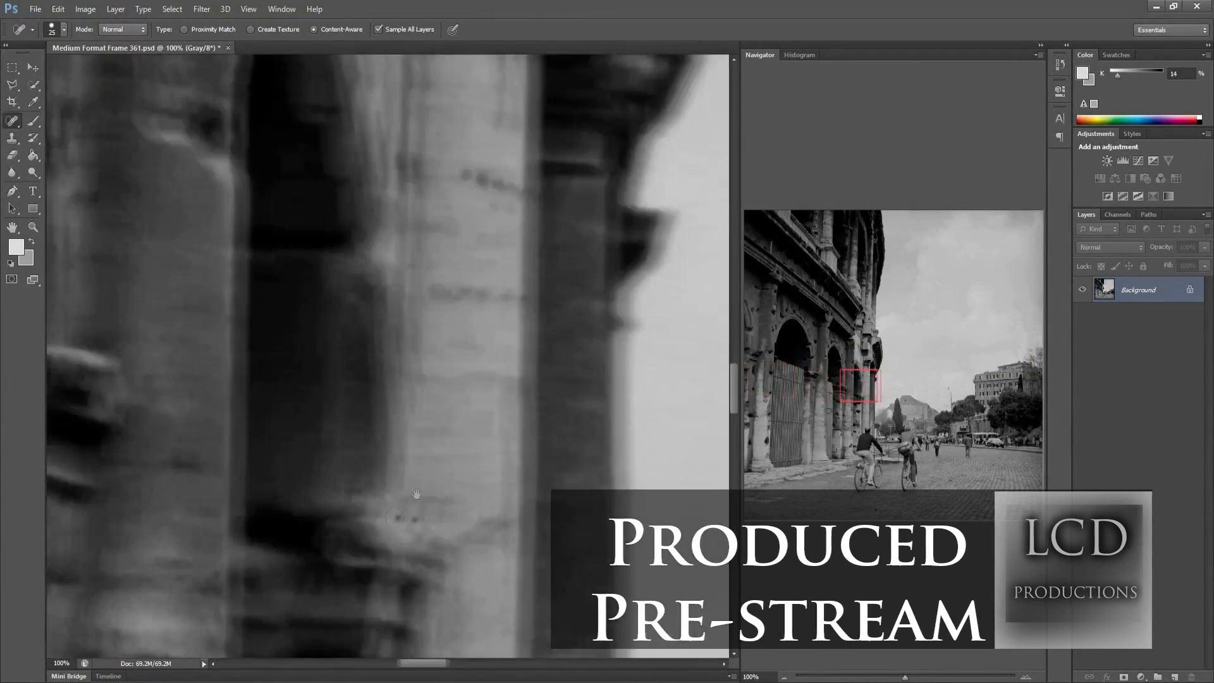
drag(416, 494, 57, 487)
mouse_move(570, 423)
mouse_down()
mouse_move(631, 404)
mouse_move(405, 411)
mouse_up()
click(631, 177)
drag(632, 379, 241, 303)
click(650, 367)
mouse_move(636, 414)
mouse_down()
mouse_move(658, 413)
mouse_move(441, 442)
mouse_move(158, 436)
mouse_move(400, 390)
mouse_up()
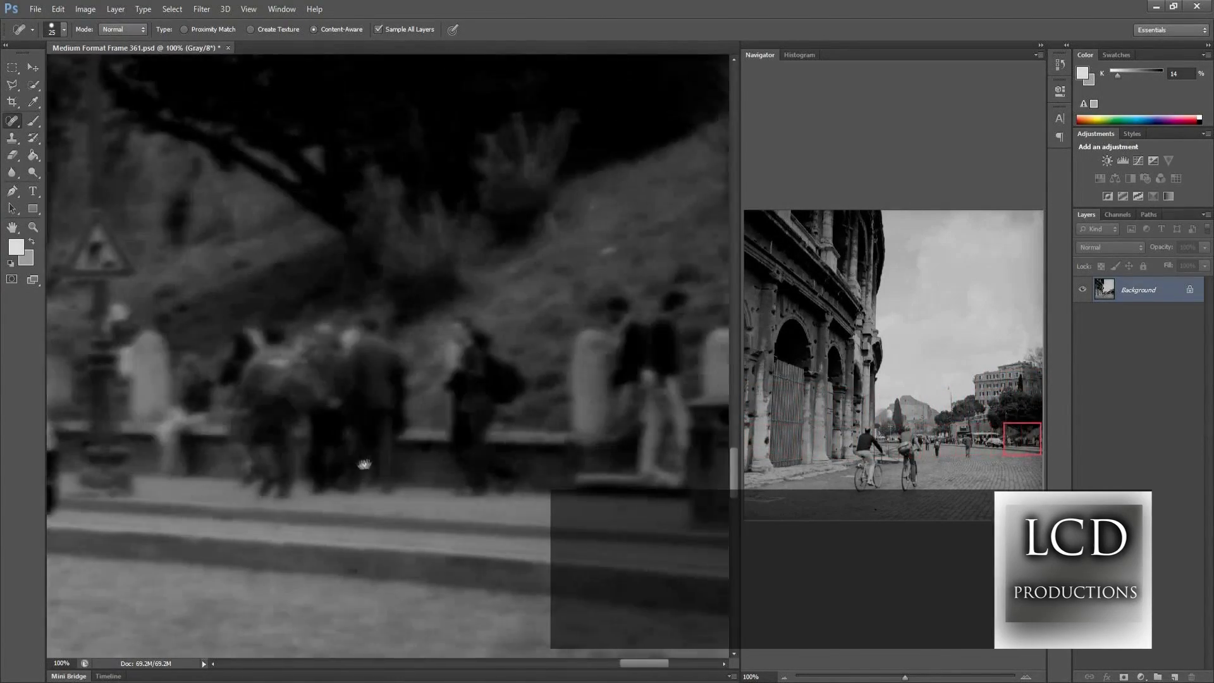
Step: Heal the blemishes around the pedestrians by the trees and in the street-level band with the cyclists
drag(364, 464, 322, 443)
drag(645, 404, 190, 380)
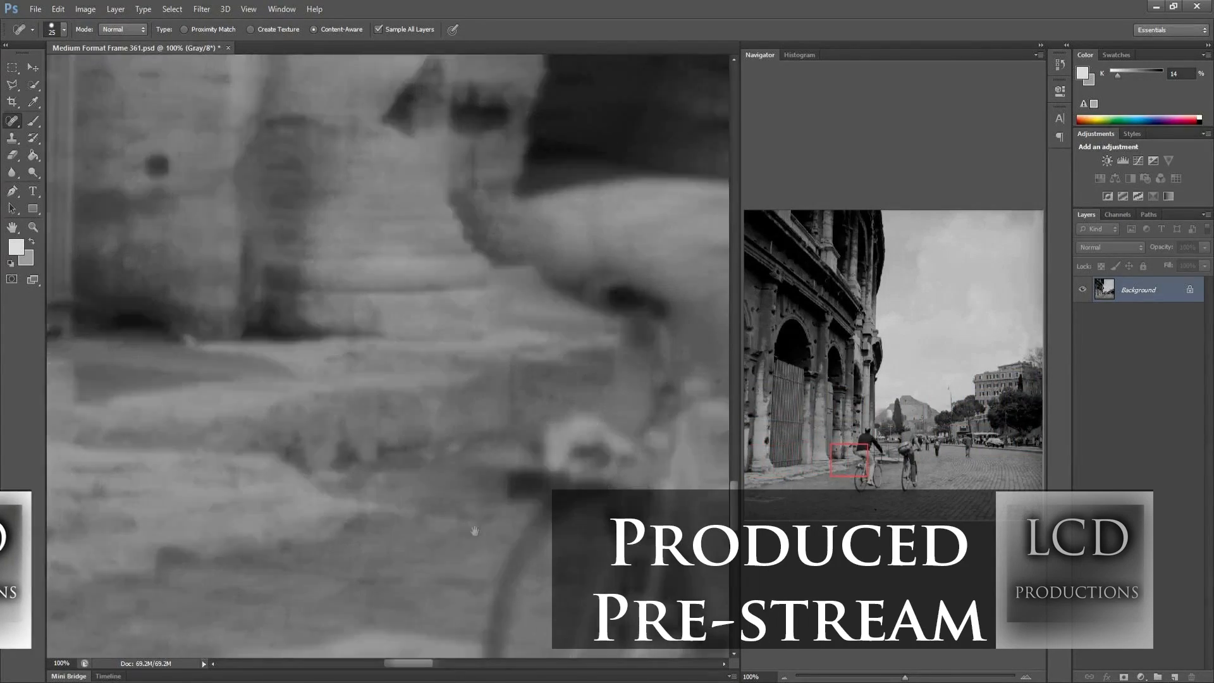
drag(474, 531, 158, 493)
drag(633, 455, 190, 455)
drag(632, 506, 353, 526)
mouse_move(190, 506)
mouse_down()
mouse_move(633, 481)
mouse_move(236, 419)
mouse_up()
click(534, 114)
Step: Remove the dark specks and small scratches from the cobblestones below the two bicycles and toward the right
drag(664, 442, 89, 443)
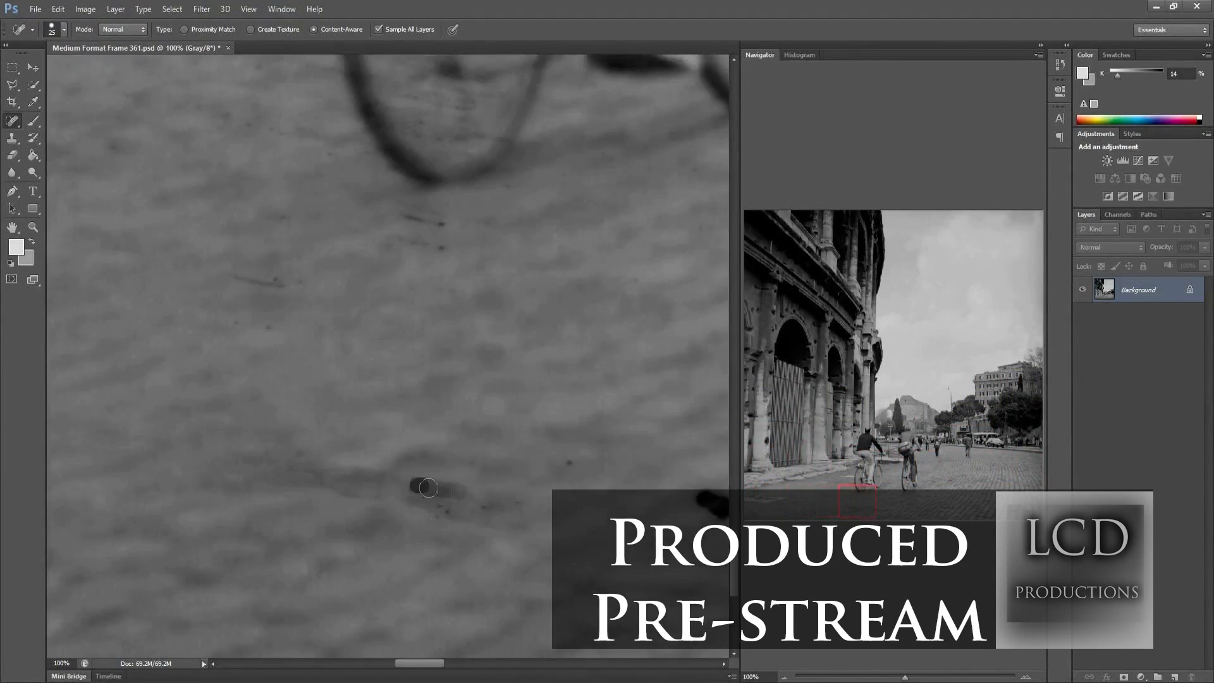
drag(380, 418, 209, 418)
drag(664, 417, 95, 405)
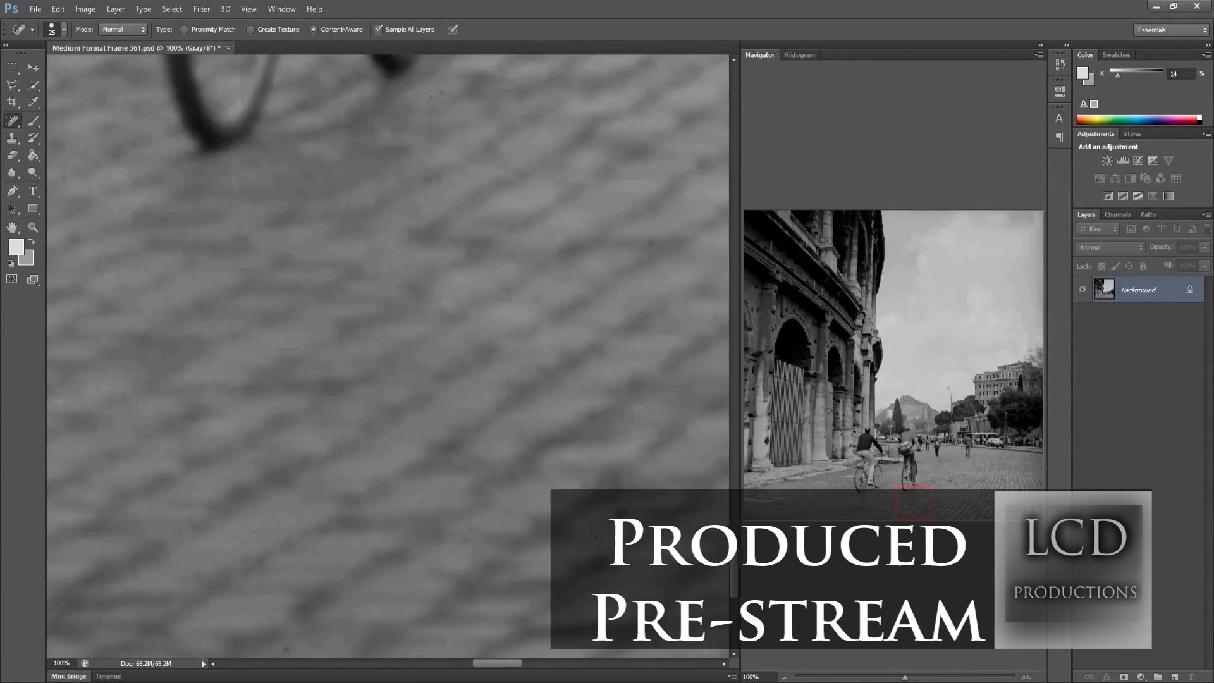
drag(632, 442, 290, 433)
drag(664, 418, 94, 405)
drag(552, 182, 393, 146)
drag(558, 592, 559, 614)
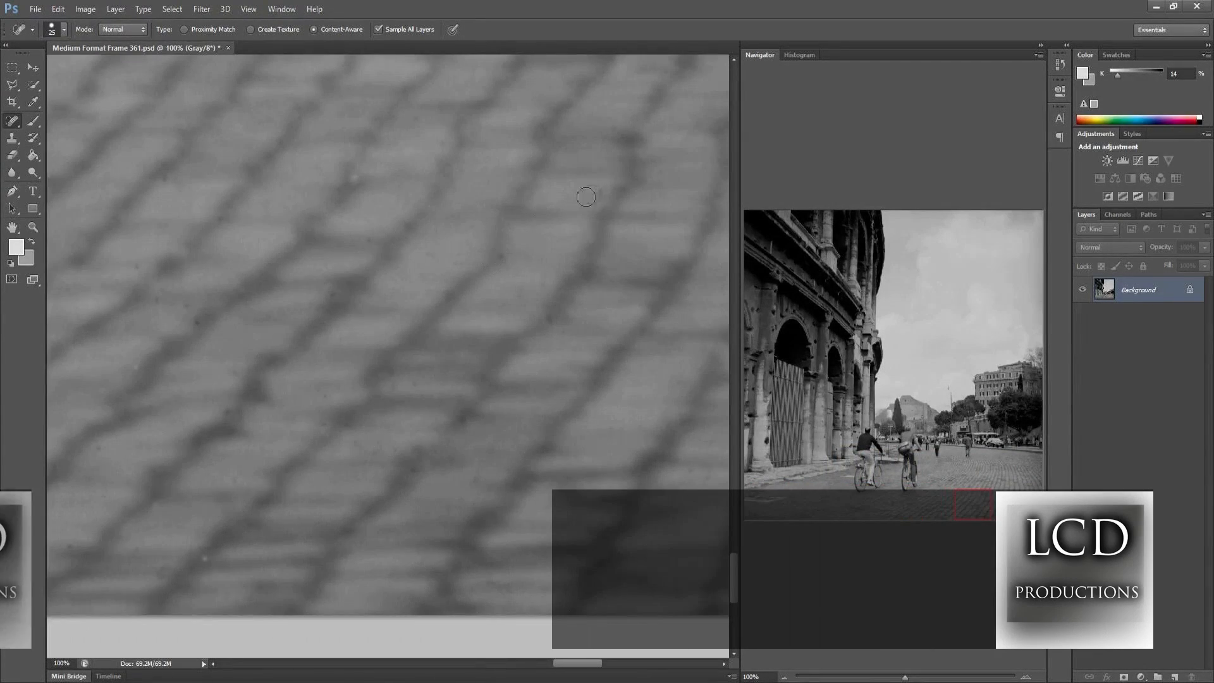
Step: Spot-heal the cobblestones in the photo's lower-right corner, check the whole image, and close Medium Format Frame 361.psd
drag(607, 490, 141, 498)
click(145, 152)
click(336, 179)
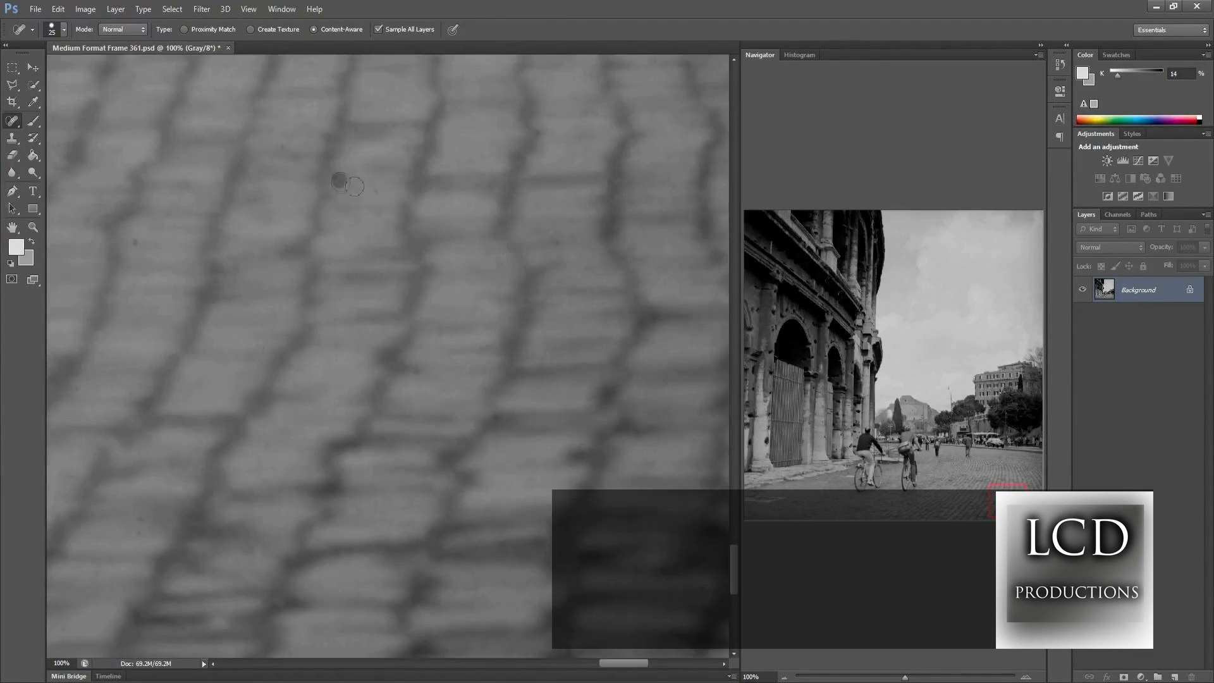
drag(632, 455, 183, 449)
click(234, 490)
key(ctrl+0)
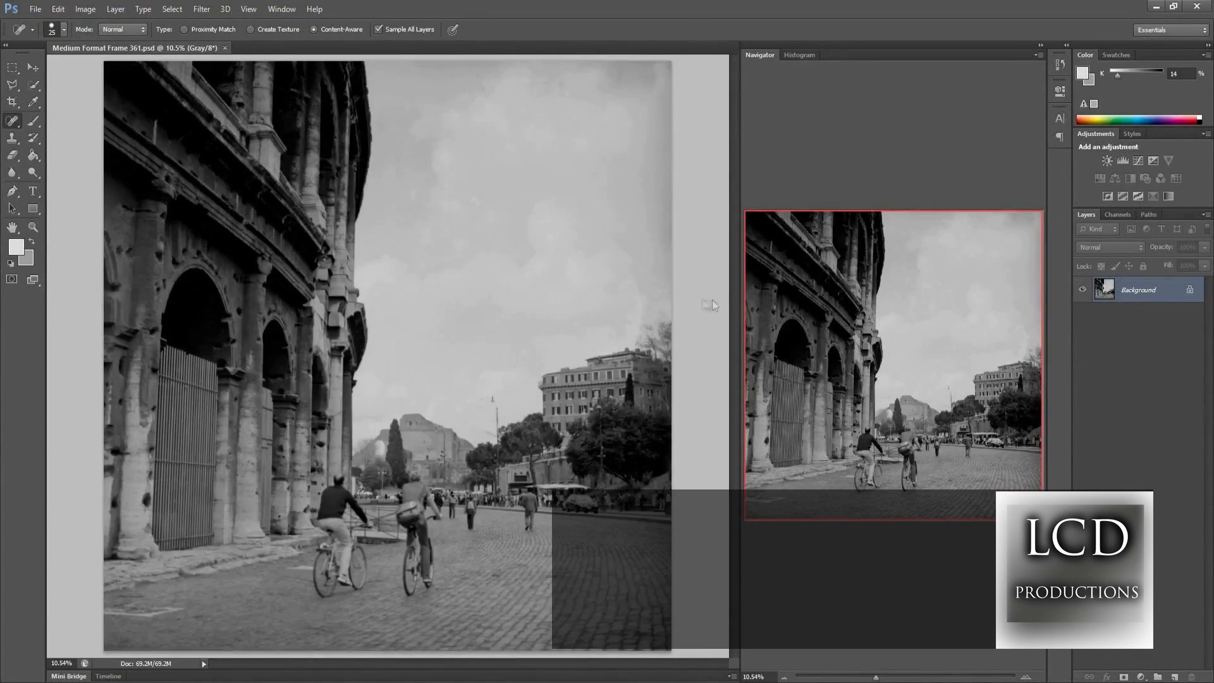
click(225, 48)
Step: Spot-heal the light specks in the dark ceiling at the top of Medium Format Frame 402, down to just above the tunnel arch
key(ctrl+0)
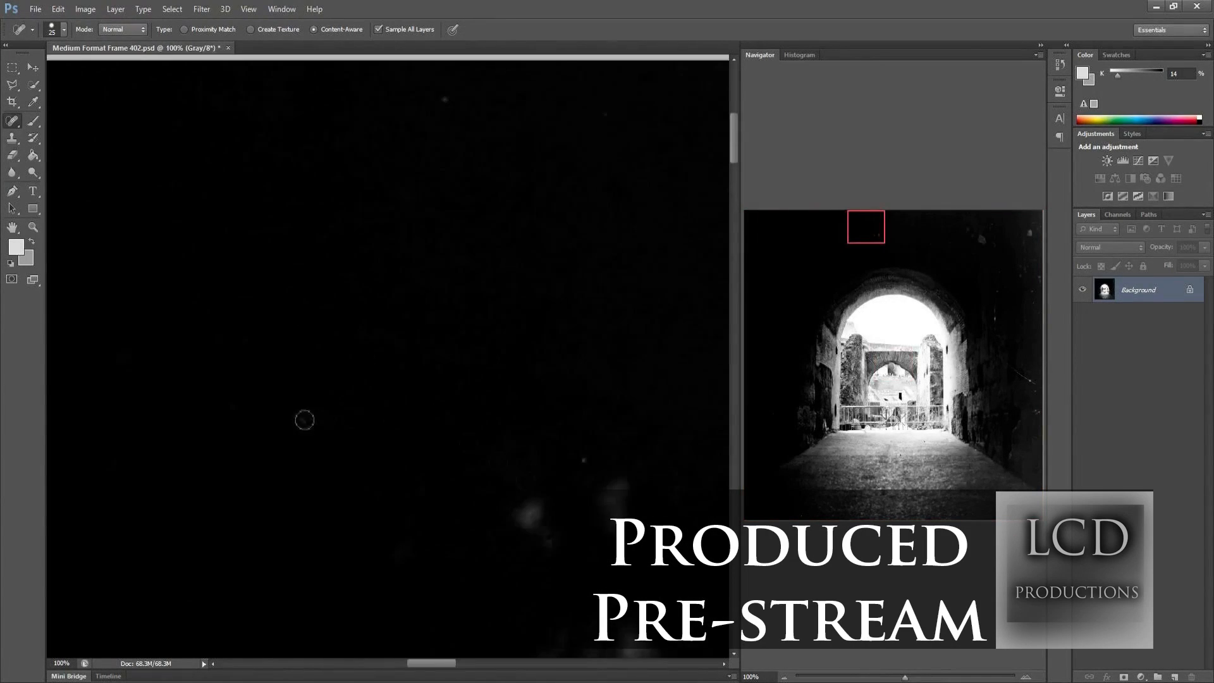
drag(467, 358, 266, 361)
drag(598, 363, 304, 373)
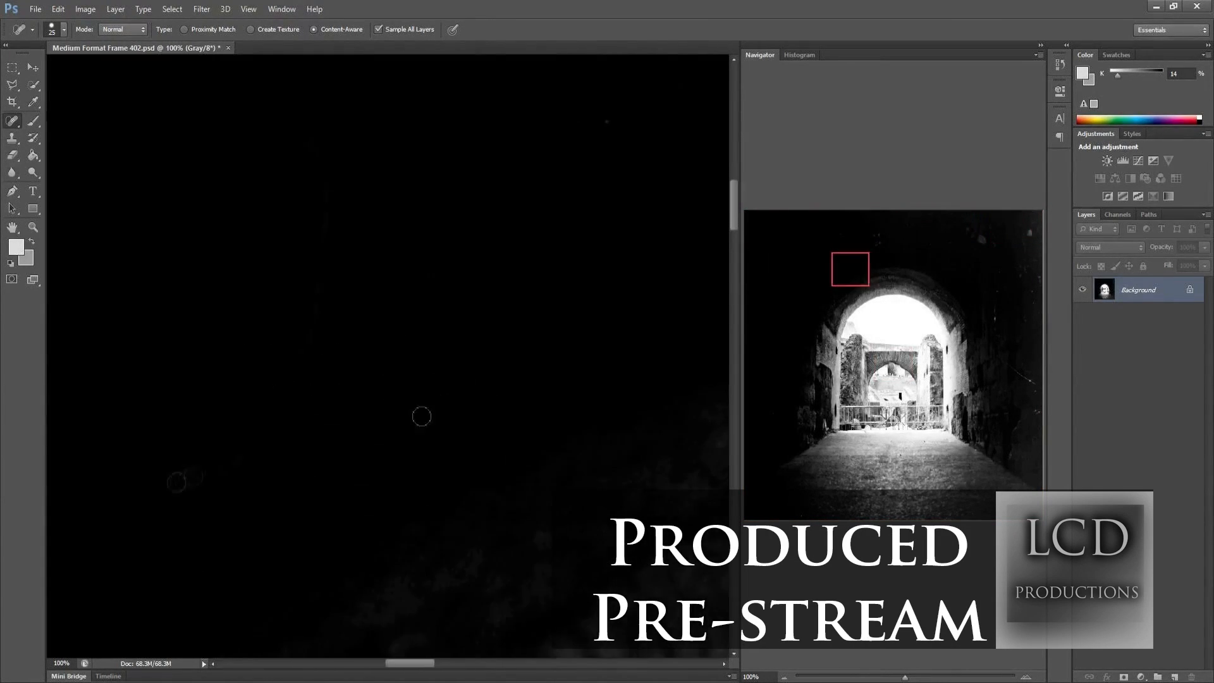
drag(607, 322, 303, 313)
drag(606, 380, 304, 379)
drag(190, 405, 304, 316)
Step: Heal the bright specks in the dark area above the tunnel opening and along the curved edge of its arch
drag(414, 274, 415, 363)
mouse_move(619, 379)
mouse_down()
mouse_move(253, 329)
mouse_move(158, 354)
mouse_up()
drag(645, 366, 158, 354)
drag(496, 194, 517, 180)
drag(620, 354, 284, 362)
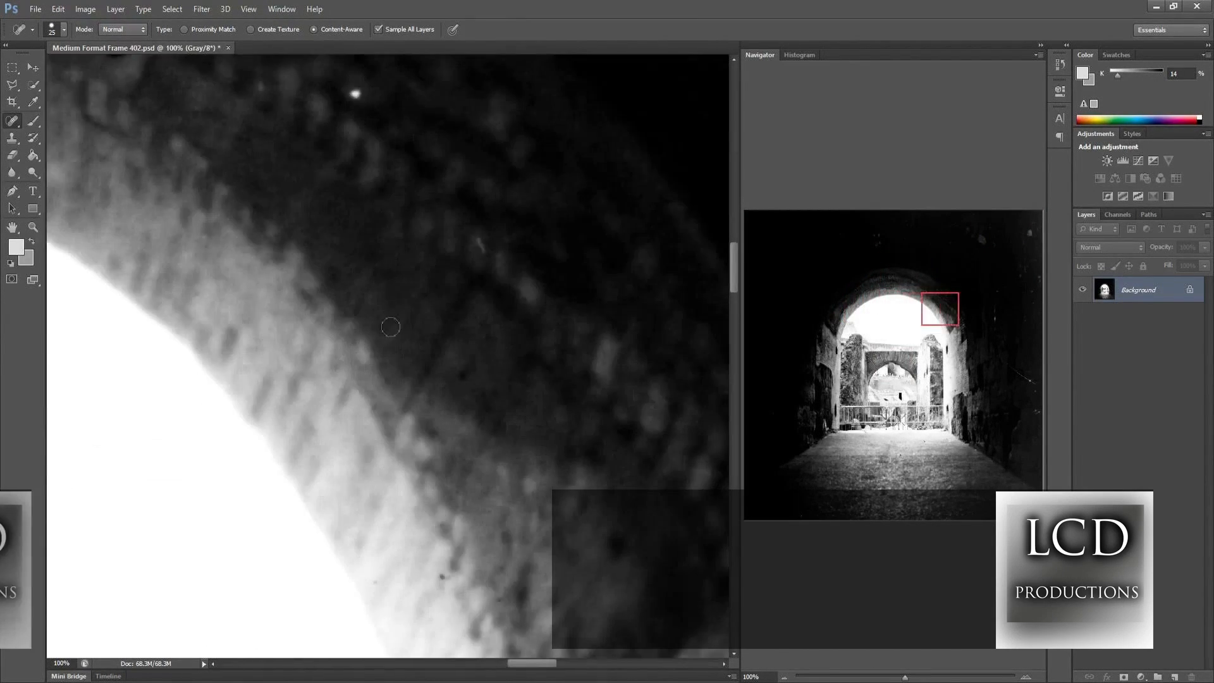
Step: Clean the dark wall right of the arch and heal the speck on the arch's left inner edge against the sky
drag(619, 380, 240, 373)
drag(658, 462, 265, 436)
drag(632, 436, 253, 424)
click(763, 338)
drag(645, 430, 309, 433)
click(448, 134)
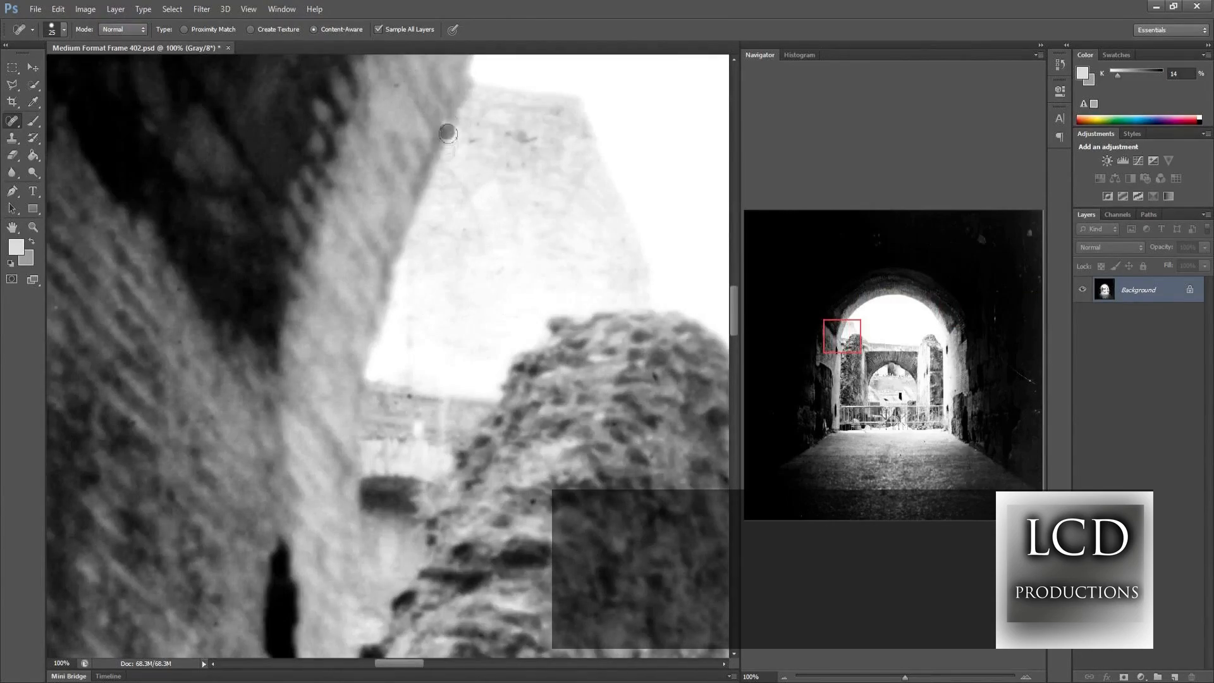
Step: Spot-heal the specks across the tunnel opening and onto the dark wall at its right
drag(657, 355, 126, 322)
drag(298, 274, 306, 295)
drag(658, 367, 127, 361)
drag(658, 366, 127, 360)
drag(658, 392, 113, 386)
drag(658, 392, 114, 385)
click(395, 415)
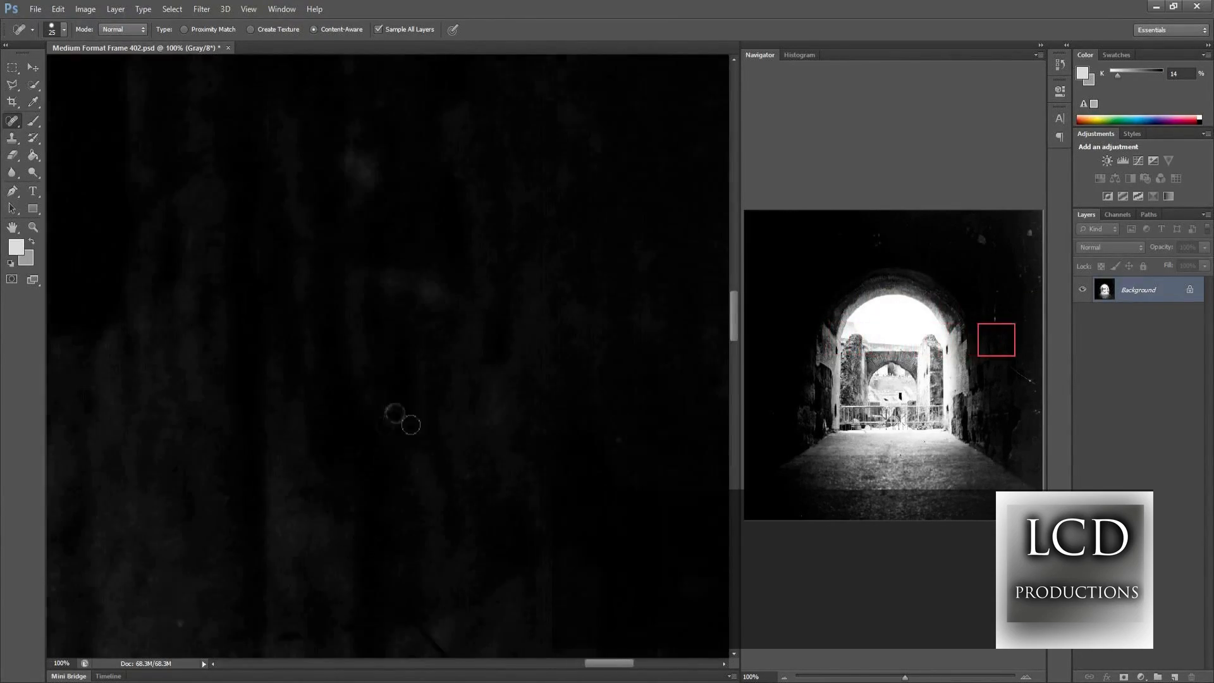
Step: Heal the specks on the dark wall left of the tunnel opening, level with the inner arch
mouse_move(634, 439)
mouse_down()
mouse_move(506, 427)
mouse_move(272, 457)
mouse_up()
click(792, 378)
drag(708, 450, 415, 447)
click(323, 184)
drag(610, 247, 623, 262)
drag(657, 405, 291, 405)
drag(658, 405, 297, 404)
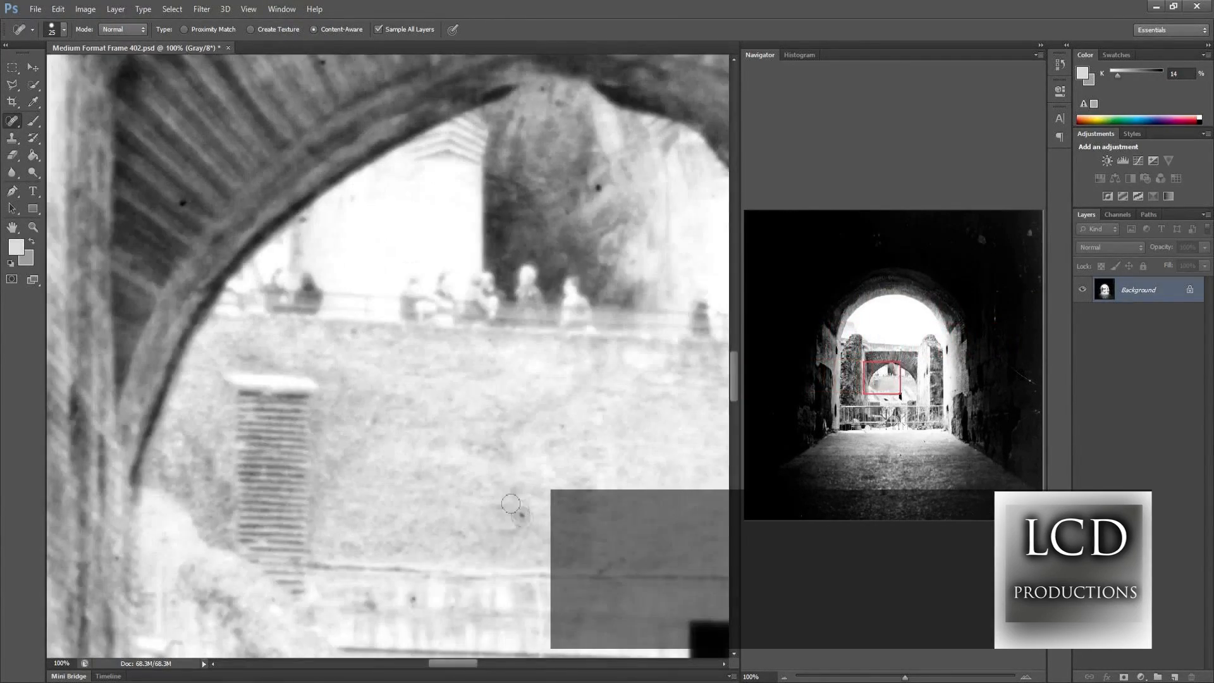
Step: Heal the specks around the inner arch and remove the long diagonal scratch from the dark wall near the right edge
drag(658, 404, 89, 365)
click(319, 158)
drag(695, 392, 57, 379)
drag(696, 399, 57, 386)
drag(670, 316, 89, 468)
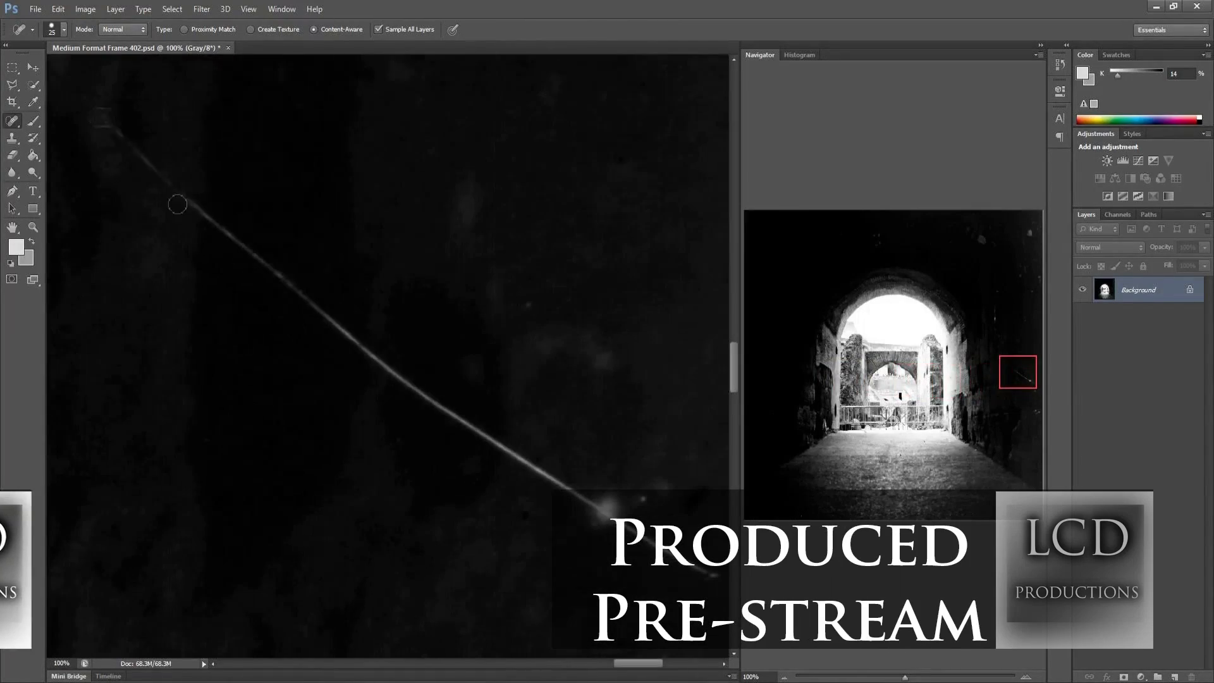
Step: Spot-heal the row through the fence at the tunnel's far end, working from the left to the right edge of the frame
click(762, 399)
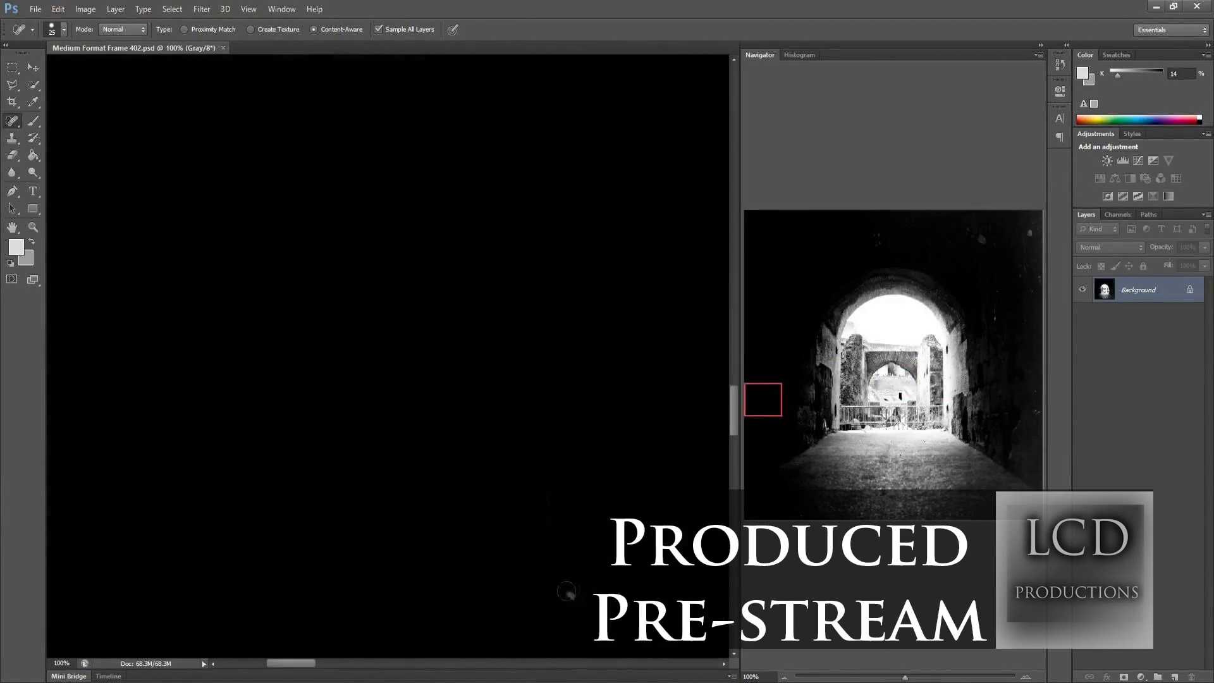
drag(695, 405, 63, 404)
drag(695, 405, 63, 404)
drag(243, 538, 278, 607)
drag(657, 405, 190, 379)
drag(658, 405, 190, 380)
drag(632, 443, 351, 397)
drag(570, 472, 576, 474)
drag(696, 405, 63, 399)
drag(696, 405, 63, 398)
drag(695, 405, 76, 404)
Step: Heal the dark squiggle and the surrounding specks on the bright ground just below the fence
click(763, 435)
drag(658, 404, 209, 405)
drag(657, 405, 496, 370)
drag(689, 527, 279, 487)
drag(536, 441, 542, 453)
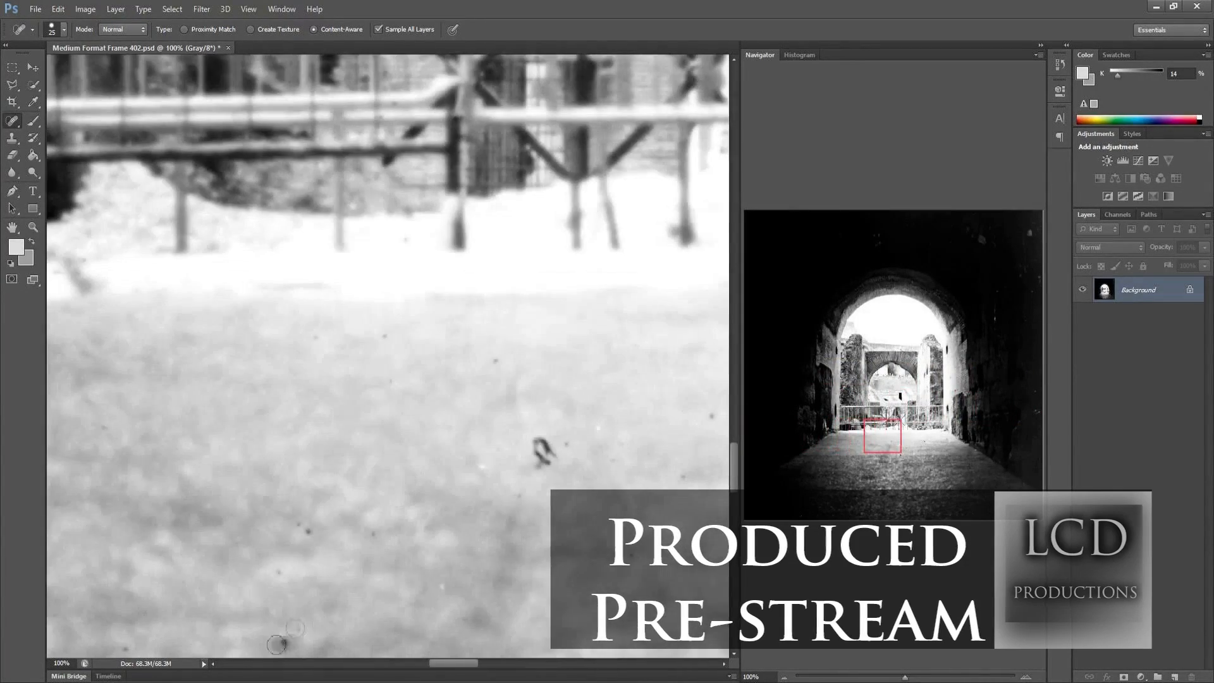
drag(316, 337, 329, 345)
Step: Remove the curved hair mark and dark specks from the bright ground farther right beneath the fence
drag(657, 405, 265, 366)
drag(569, 327, 577, 335)
drag(405, 405, 414, 379)
drag(398, 615, 422, 644)
drag(658, 405, 202, 397)
drag(451, 258, 407, 362)
click(352, 355)
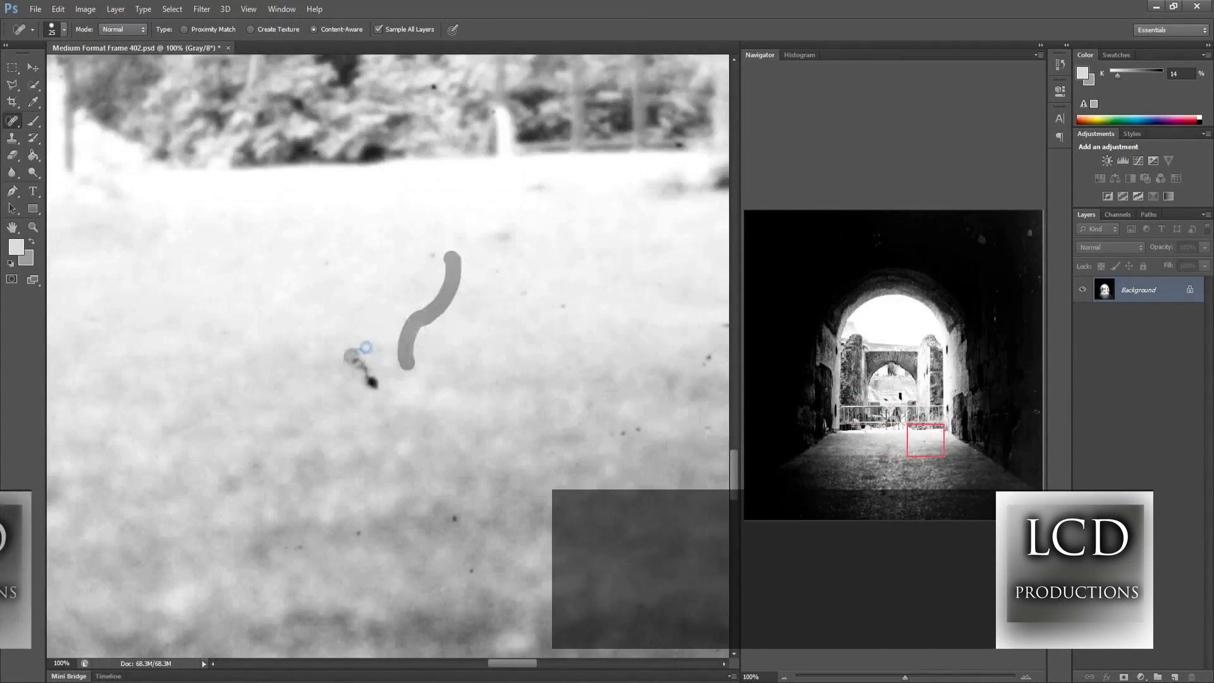
Step: Clean the ground toward the base of the right wall, continuing to the frame's right edge
drag(658, 411, 158, 401)
click(447, 477)
drag(632, 404, 265, 380)
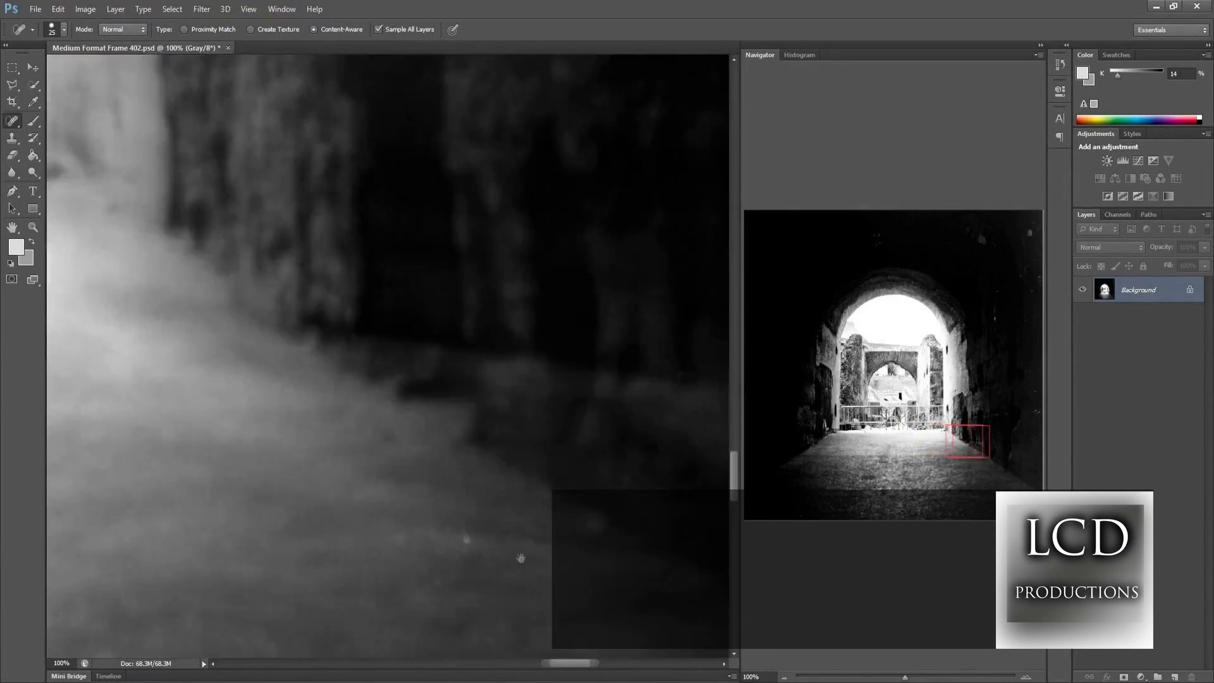
drag(664, 418, 158, 367)
drag(663, 417, 158, 379)
Step: Heal the dark specks on the mottled ground in the lower-left part of the tunnel floor
drag(1026, 446, 823, 477)
drag(658, 379, 158, 417)
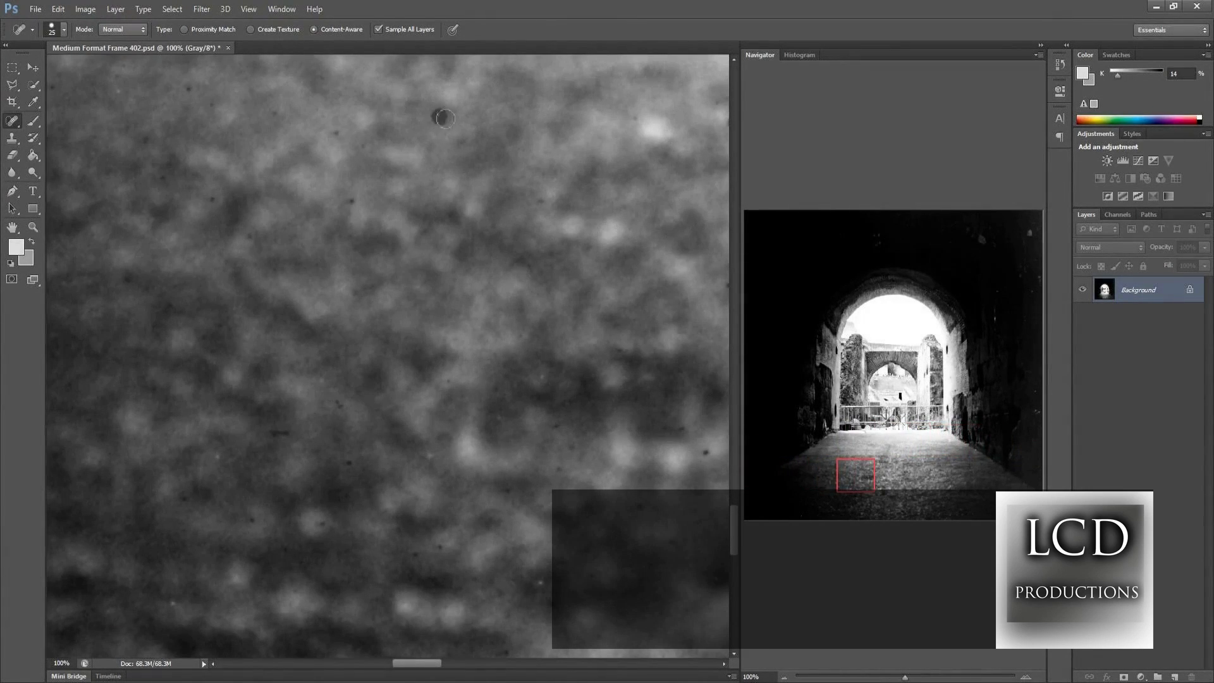
drag(658, 426, 268, 419)
click(511, 577)
click(469, 580)
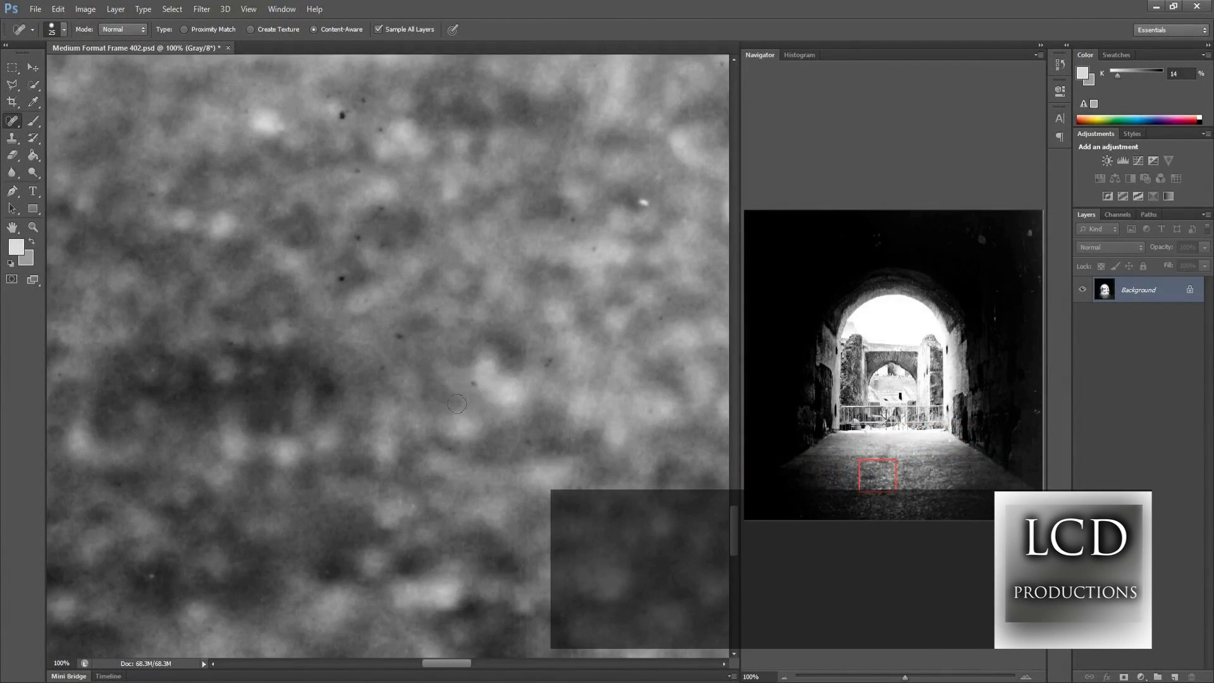
Step: Spot-heal the scattered dark specks on the middle of the tunnel floor
click(473, 384)
click(399, 336)
click(342, 278)
click(380, 131)
click(342, 115)
Step: Clean the right part of the tunnel floor, healing the distinct dark speck there
drag(652, 379, 217, 369)
drag(632, 354, 297, 450)
drag(632, 379, 297, 476)
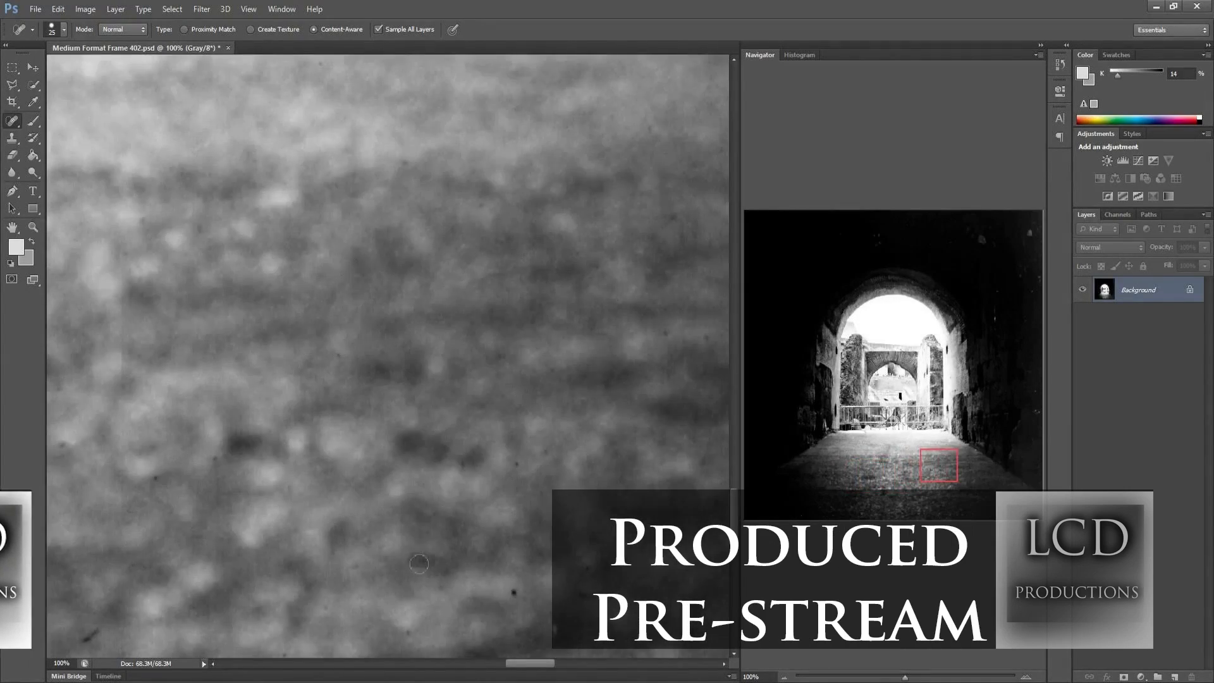
click(514, 593)
drag(633, 405, 347, 374)
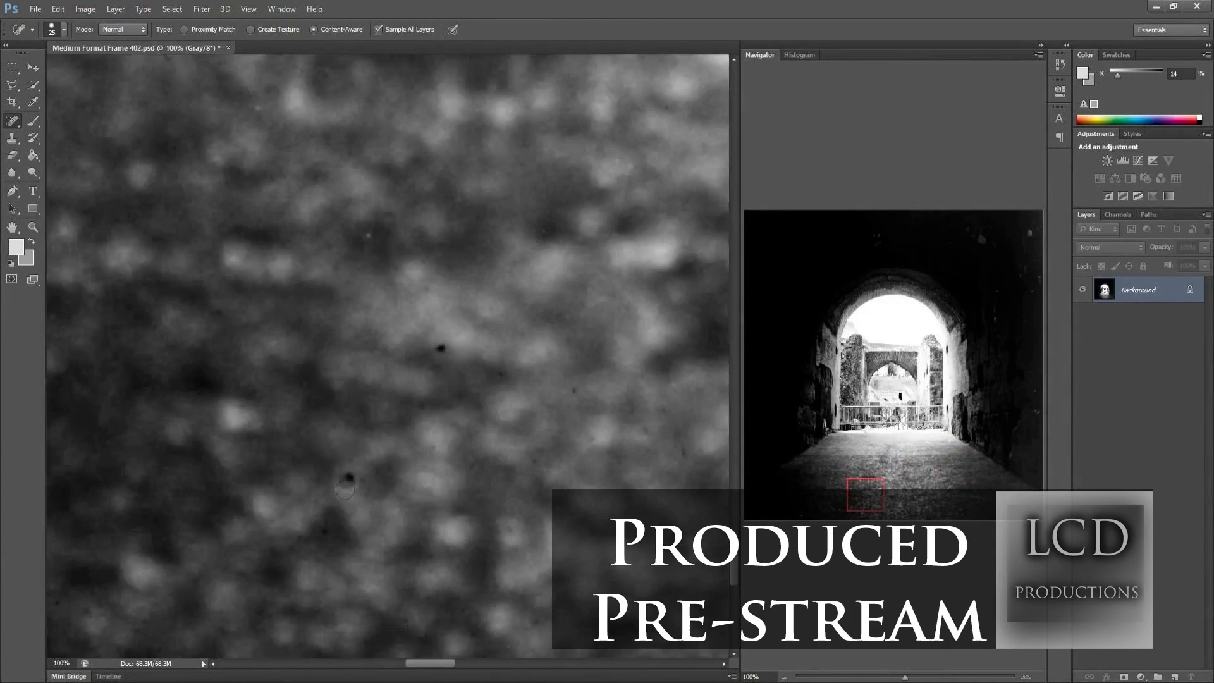
Step: Heal the dark specks in the next lower row of the floor, from left of centre to the middle
click(349, 478)
click(441, 348)
drag(664, 455, 320, 442)
drag(695, 392, 158, 361)
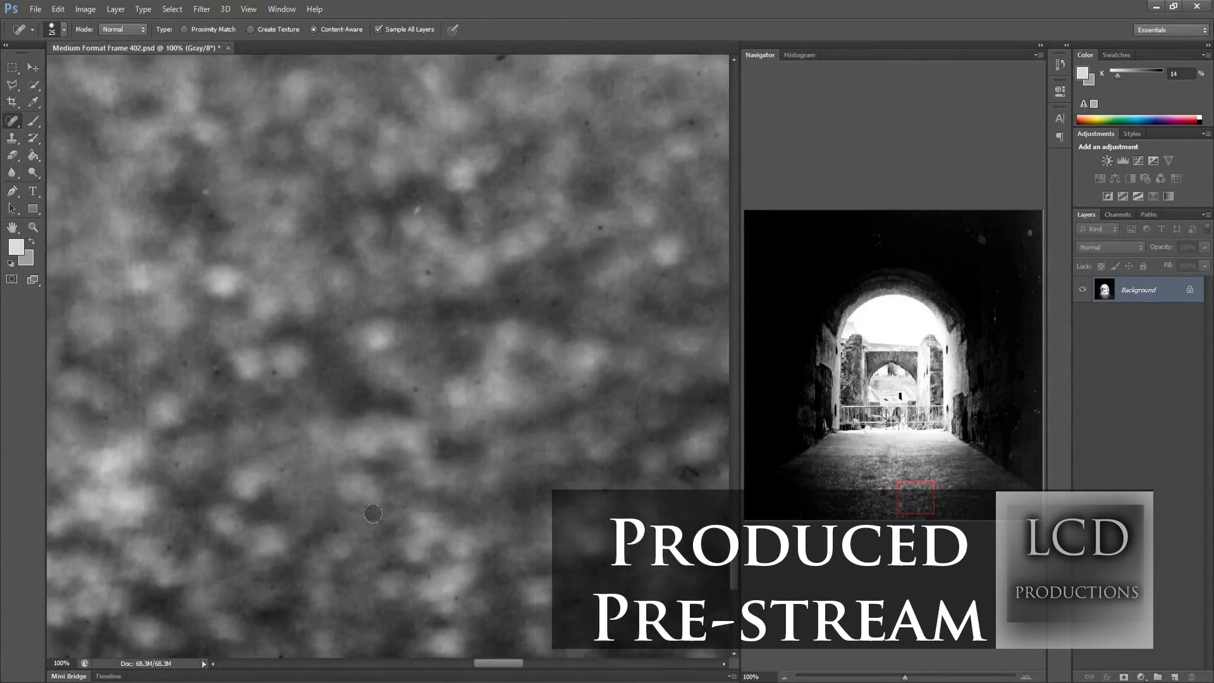
click(693, 125)
Step: Remove the large dark spot and the small speck cluster from the shadowed floor at the lower right
drag(632, 429, 190, 398)
drag(696, 424, 303, 398)
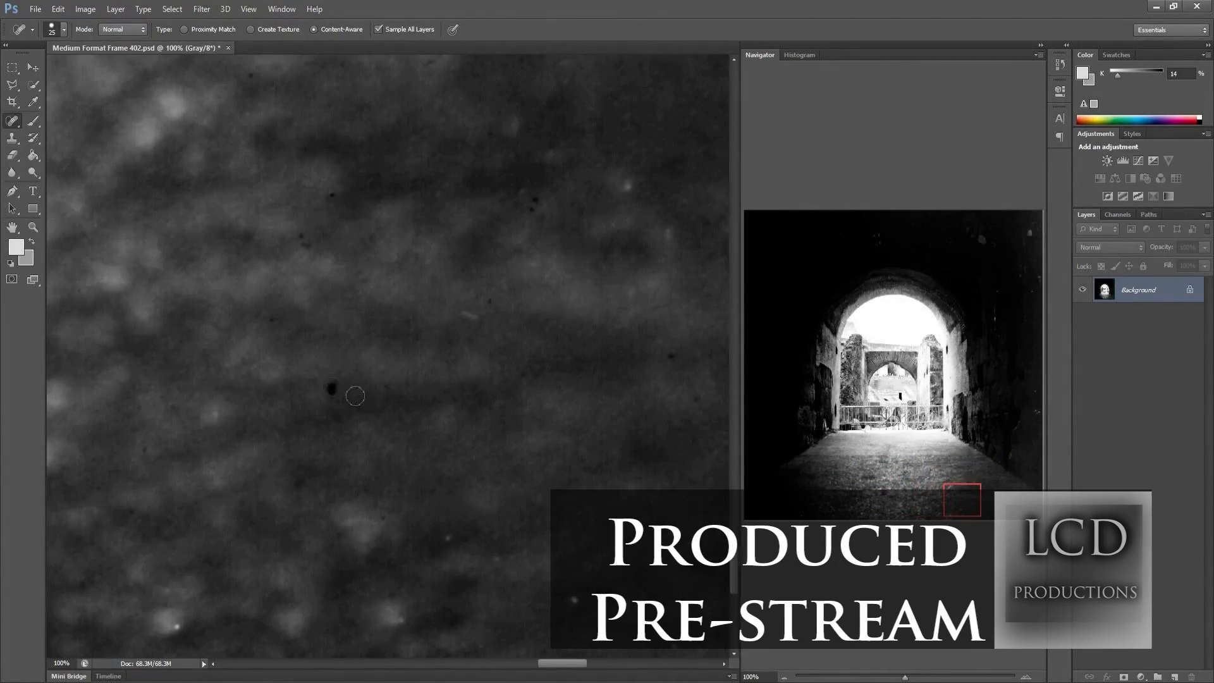
click(331, 388)
drag(664, 202, 515, 189)
drag(695, 404, 89, 430)
drag(701, 443, 63, 455)
Step: Heal the specks along the left half of the photo's bottom edge
click(761, 508)
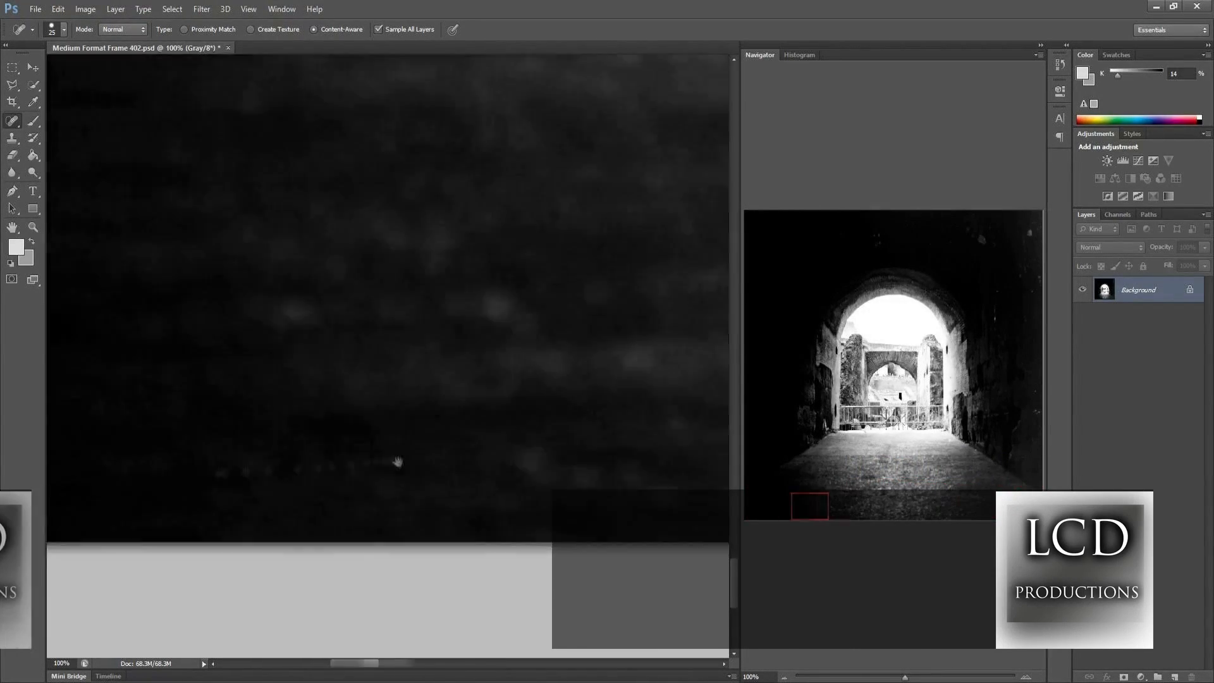
drag(702, 411, 50, 440)
click(389, 374)
drag(657, 404, 323, 430)
click(383, 427)
click(457, 373)
Step: Finish healing the bottom edge through to the lower-right corner and save Medium Format Frame 402
drag(670, 436, 303, 415)
click(534, 438)
drag(708, 449, 158, 436)
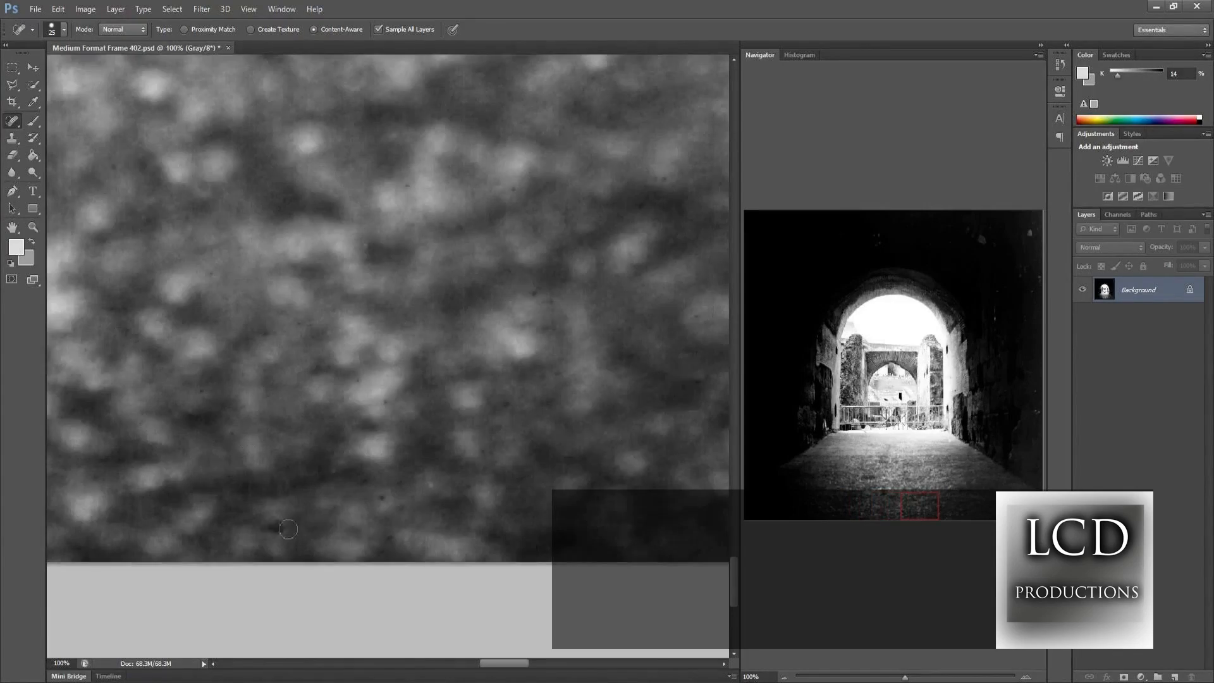
drag(689, 436, 63, 449)
drag(702, 436, 347, 458)
drag(464, 477, 428, 485)
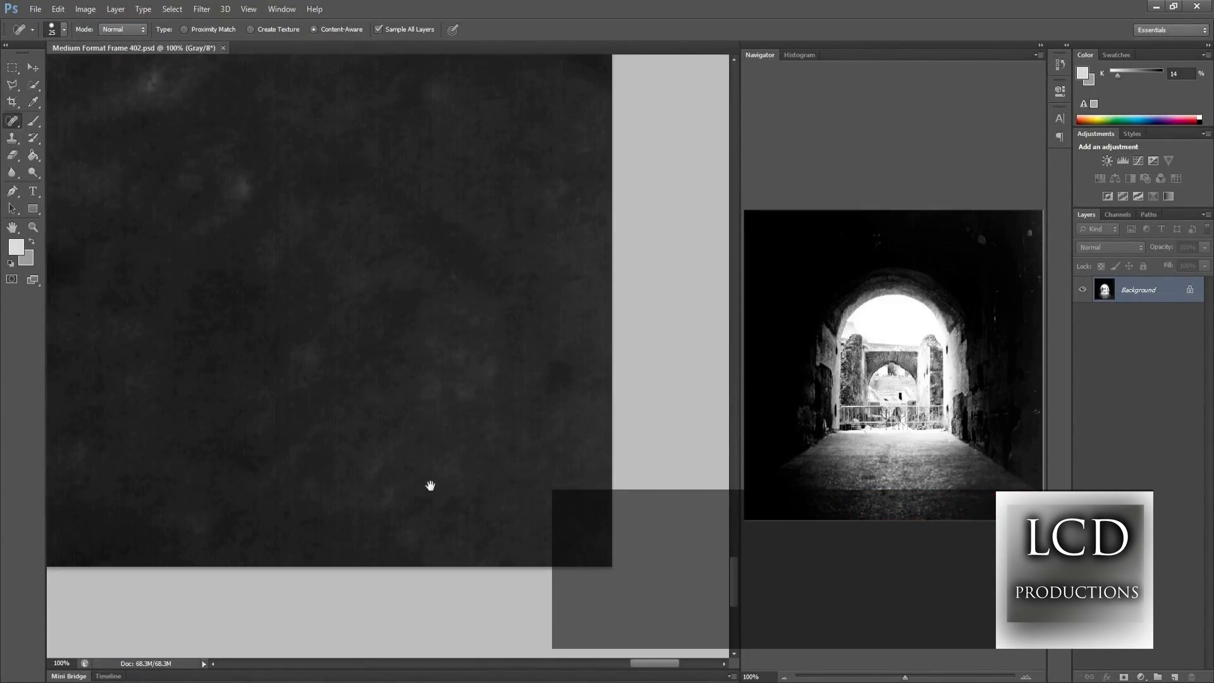
key(ctrl+0)
key(ctrl+s)
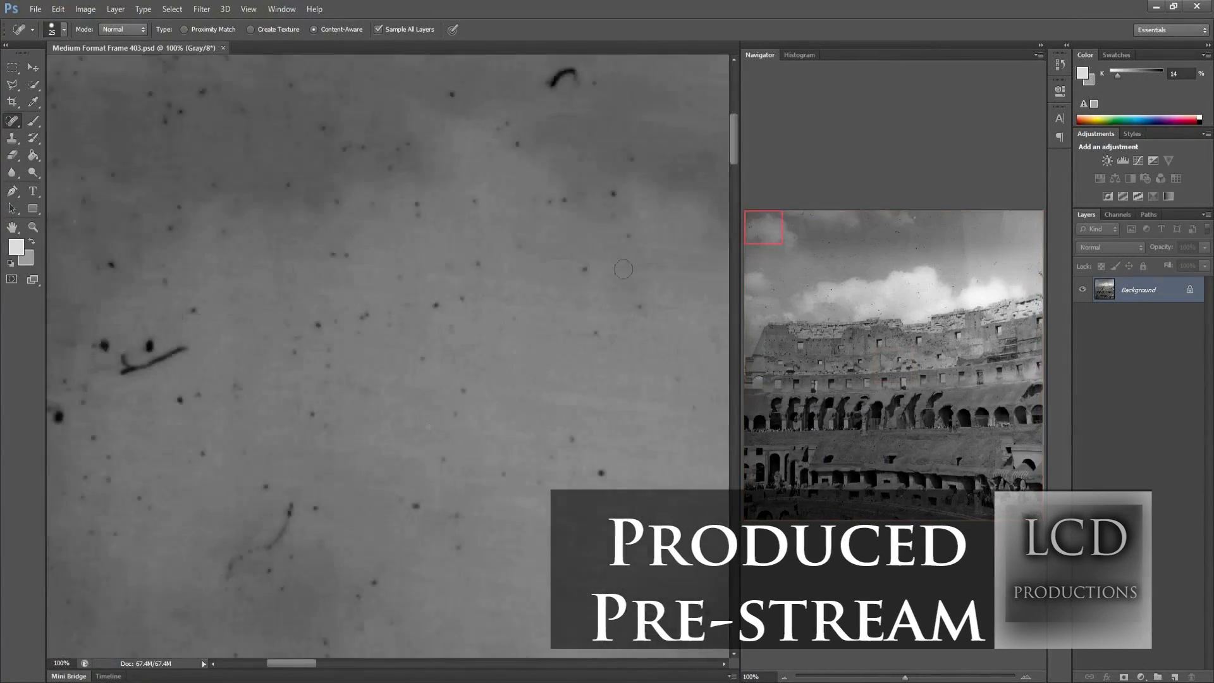
Step: Heal the dark specks and hair marks in the sky along the top left of Medium Format Frame 403
drag(272, 578, 329, 493)
drag(611, 195, 562, 196)
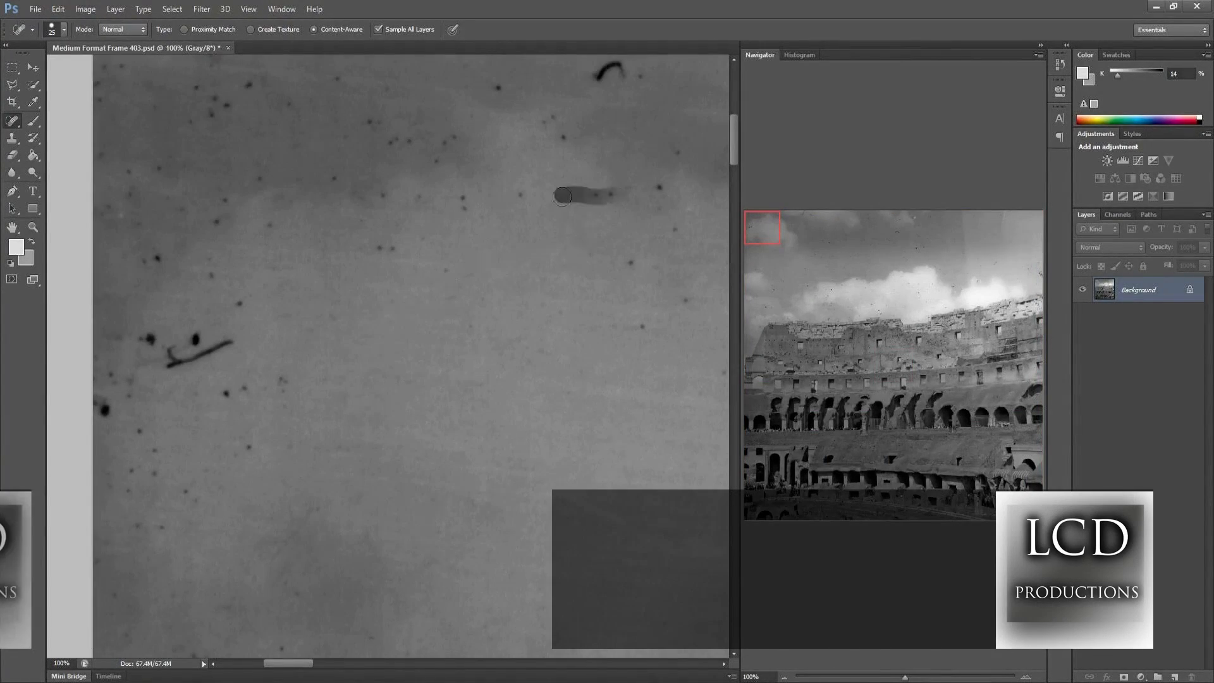
drag(113, 447, 91, 467)
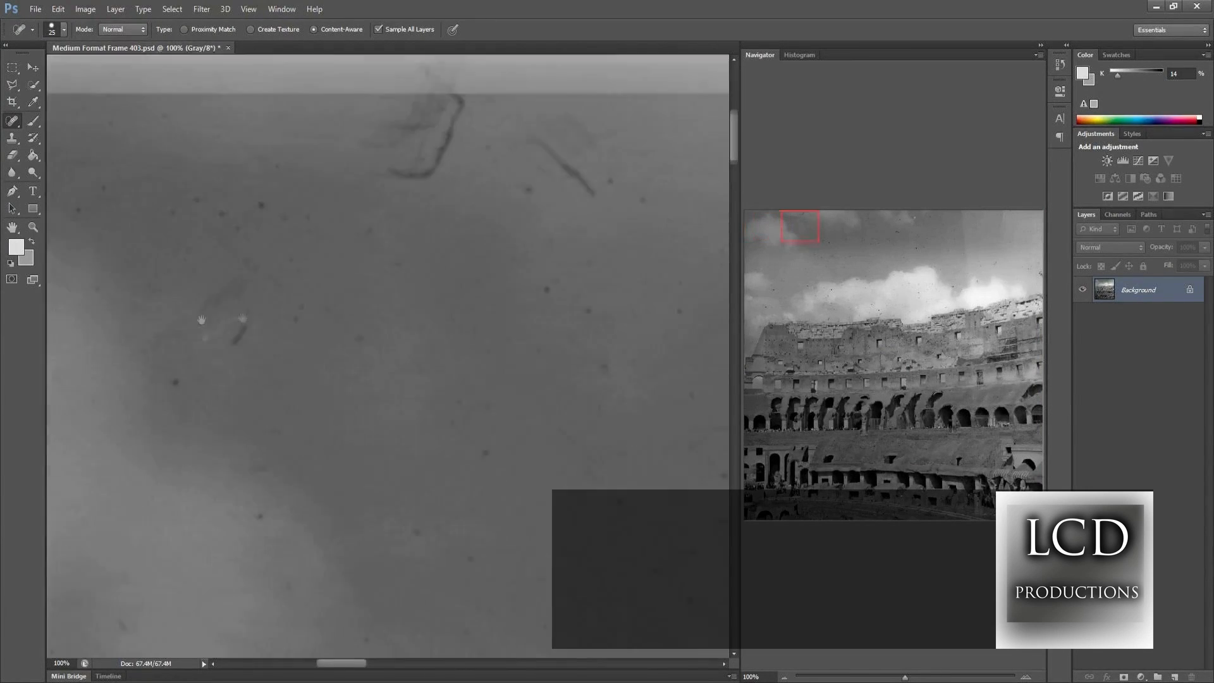
drag(529, 485, 505, 488)
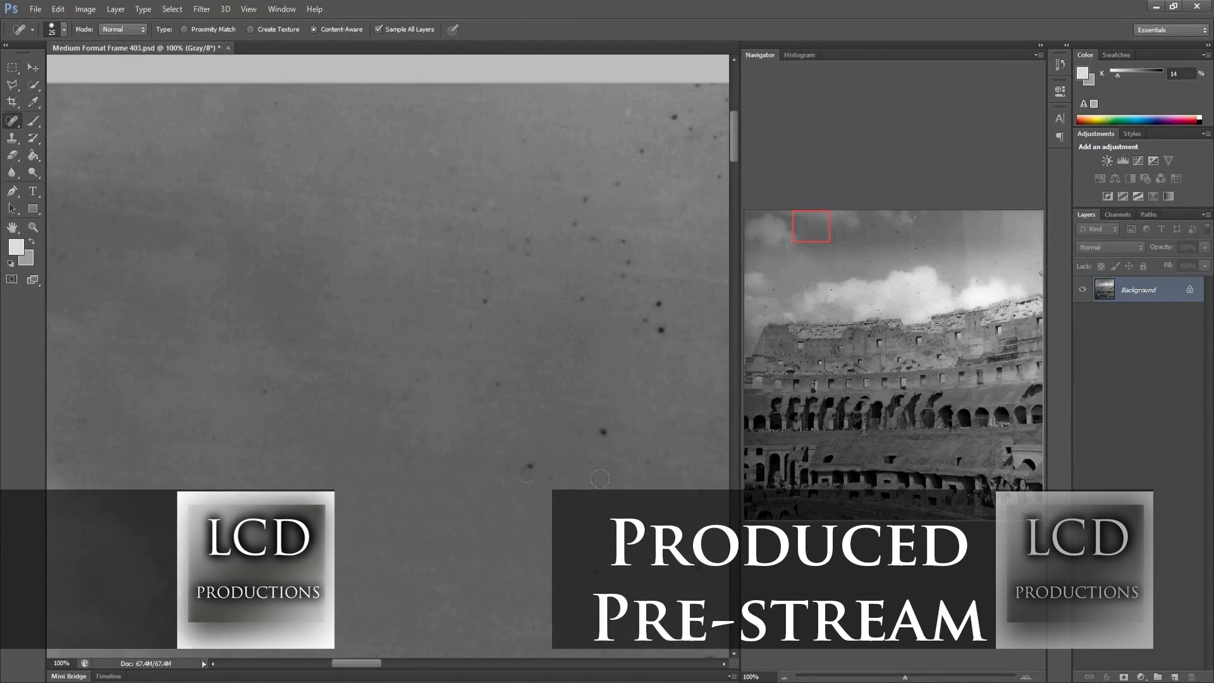
drag(626, 264, 621, 287)
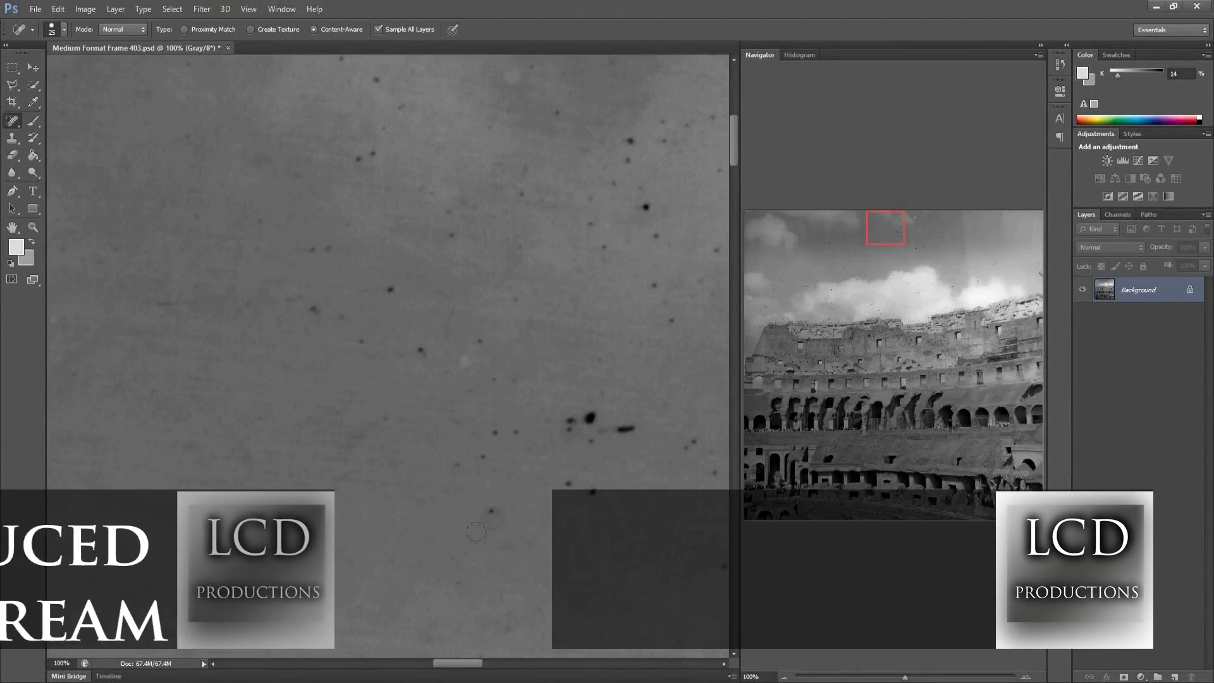
Step: Heal the cluster of dark specks and the short dark streak in the middle of the upper sky
click(491, 511)
click(569, 484)
click(592, 491)
drag(618, 429, 633, 428)
click(590, 418)
click(570, 424)
click(495, 433)
click(419, 353)
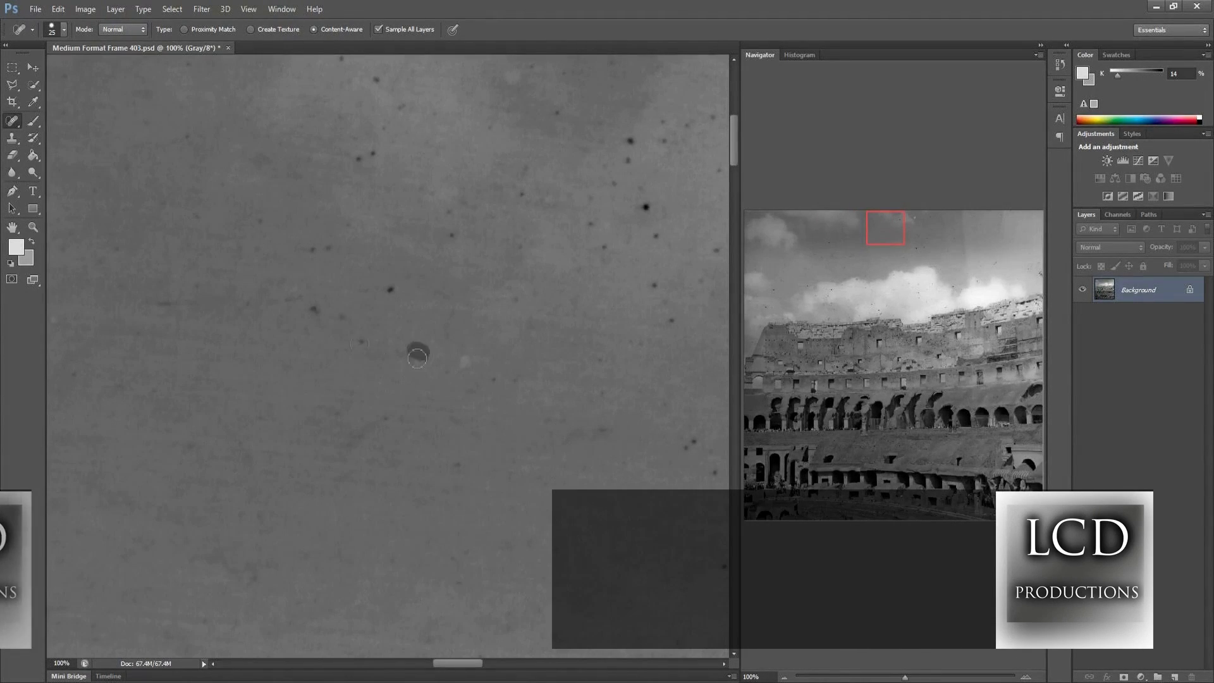
click(518, 306)
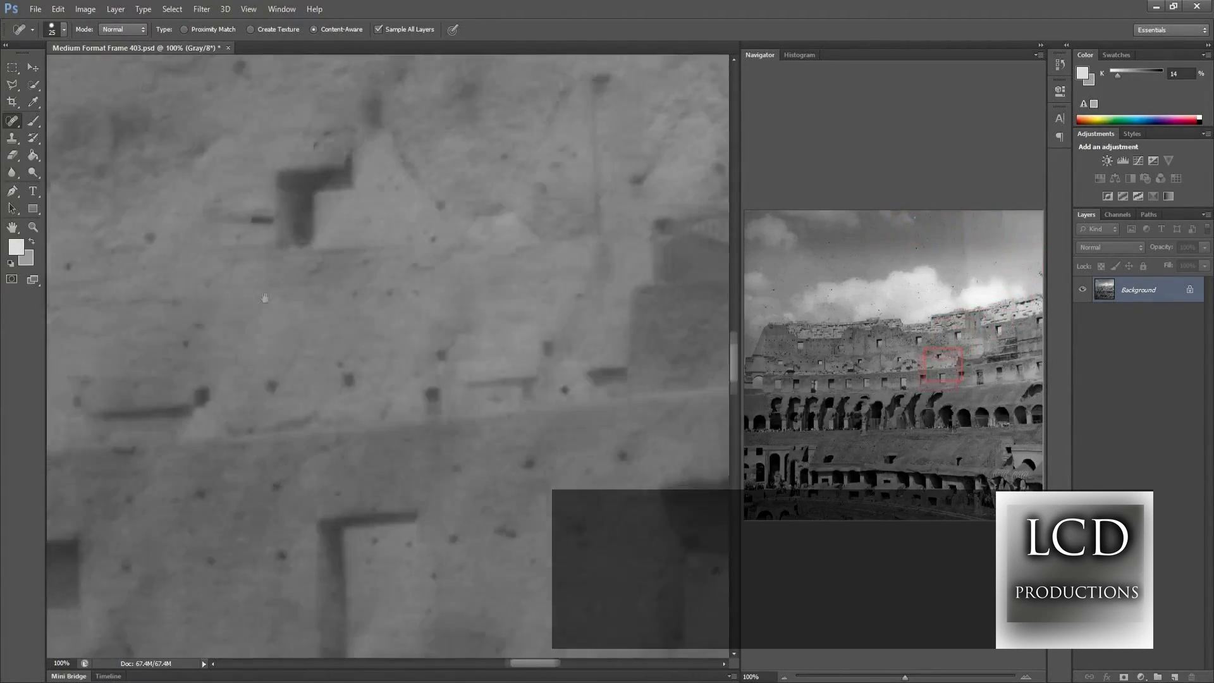
drag(253, 296, 284, 268)
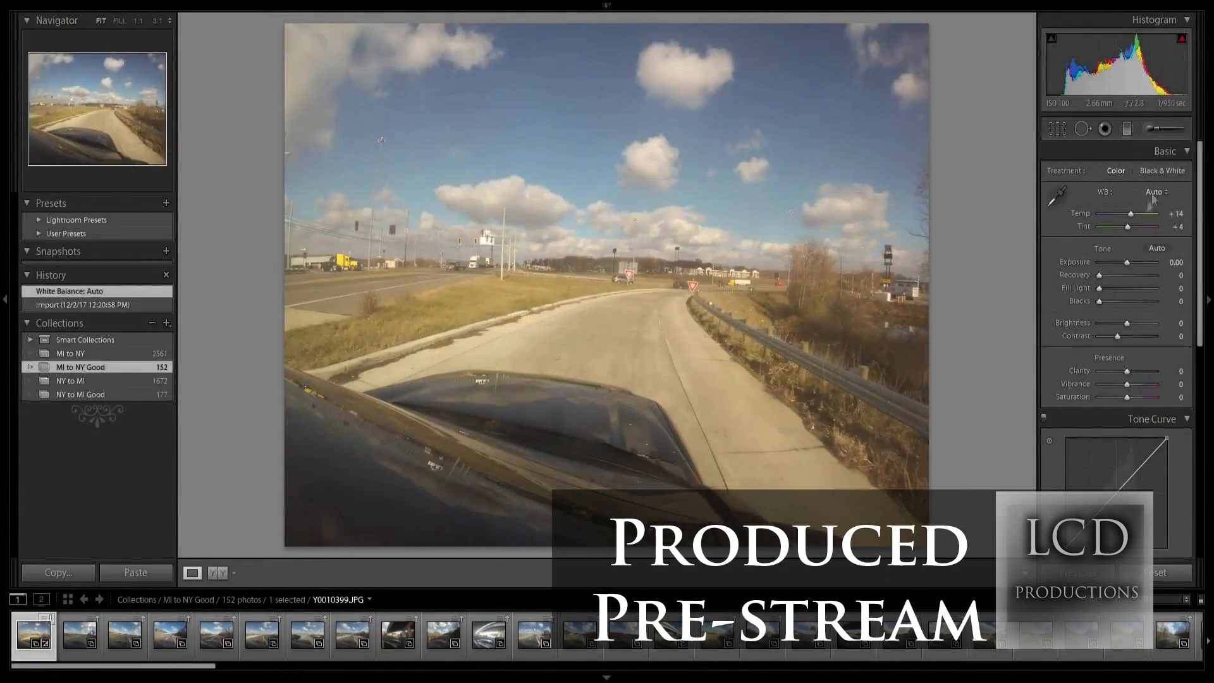
Step: Switch to Lightroom and shape a custom tone curve for road photo Y0010399.JPG, adjusting its shadows and highlights
scroll(1154, 347, down, 3)
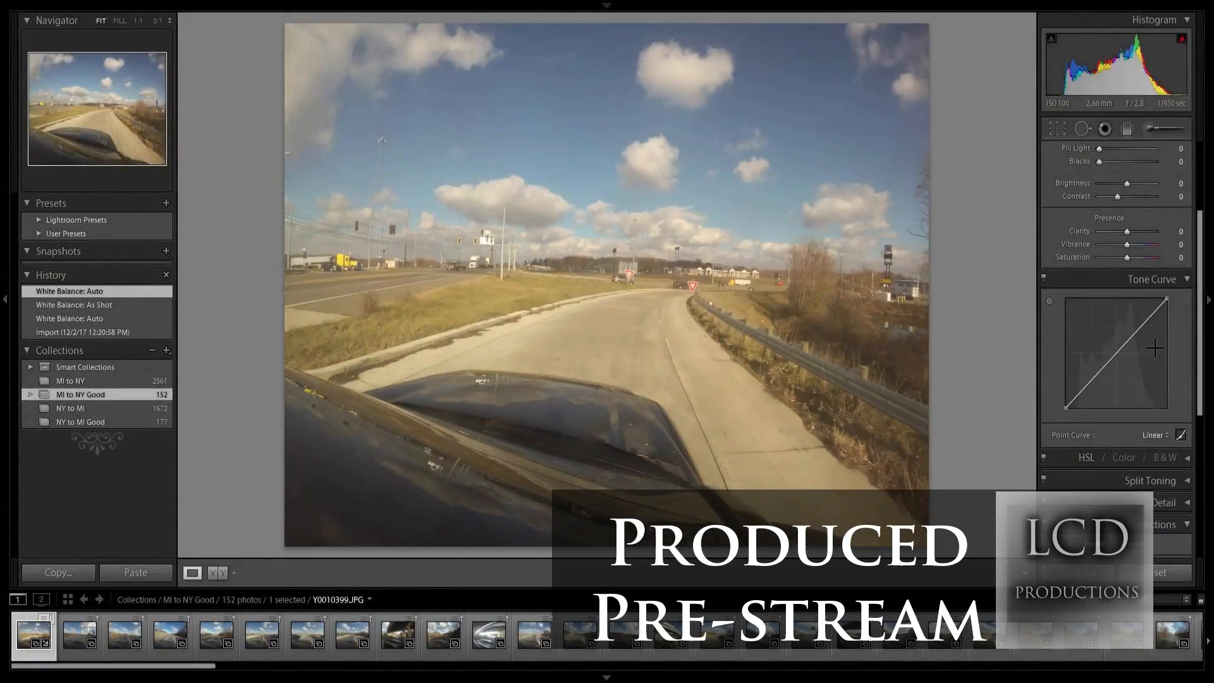
drag(1101, 371, 1104, 380)
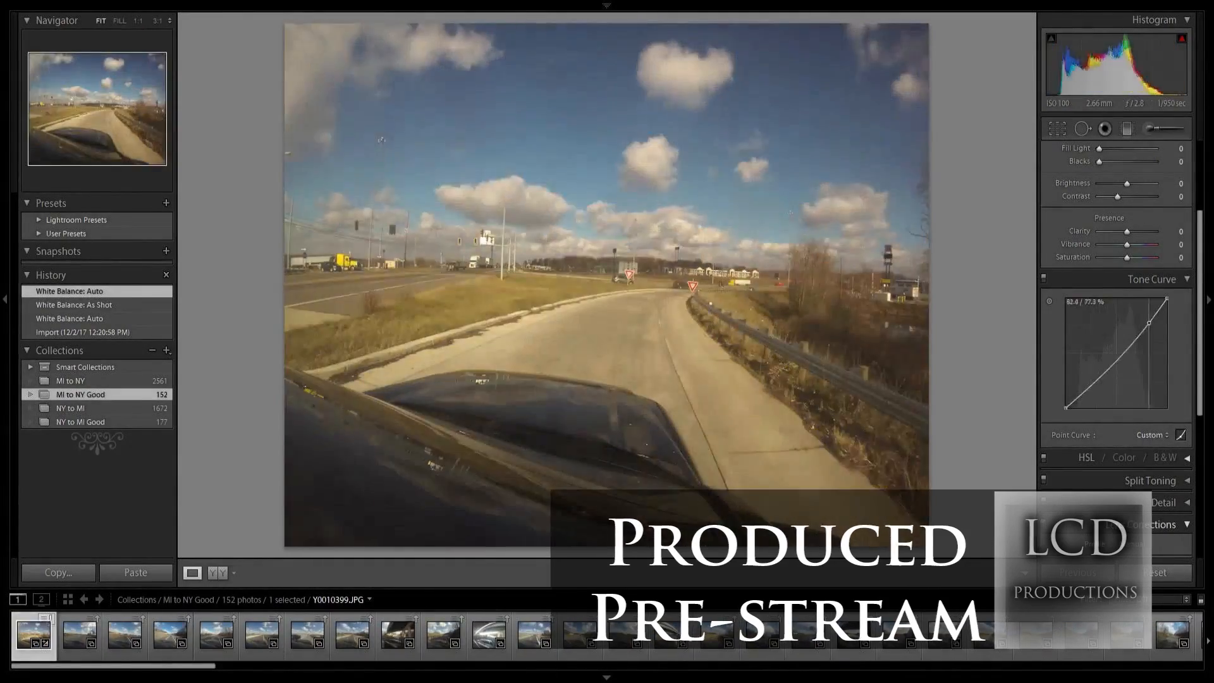
drag(1138, 329, 1136, 321)
Step: Paste the develop settings onto Y0010403.JPG and rebuild its tone curve from Linear as a steep custom curve
click(80, 634)
click(136, 572)
click(1155, 435)
click(1144, 450)
drag(1115, 367, 1105, 340)
click(1152, 435)
click(1148, 438)
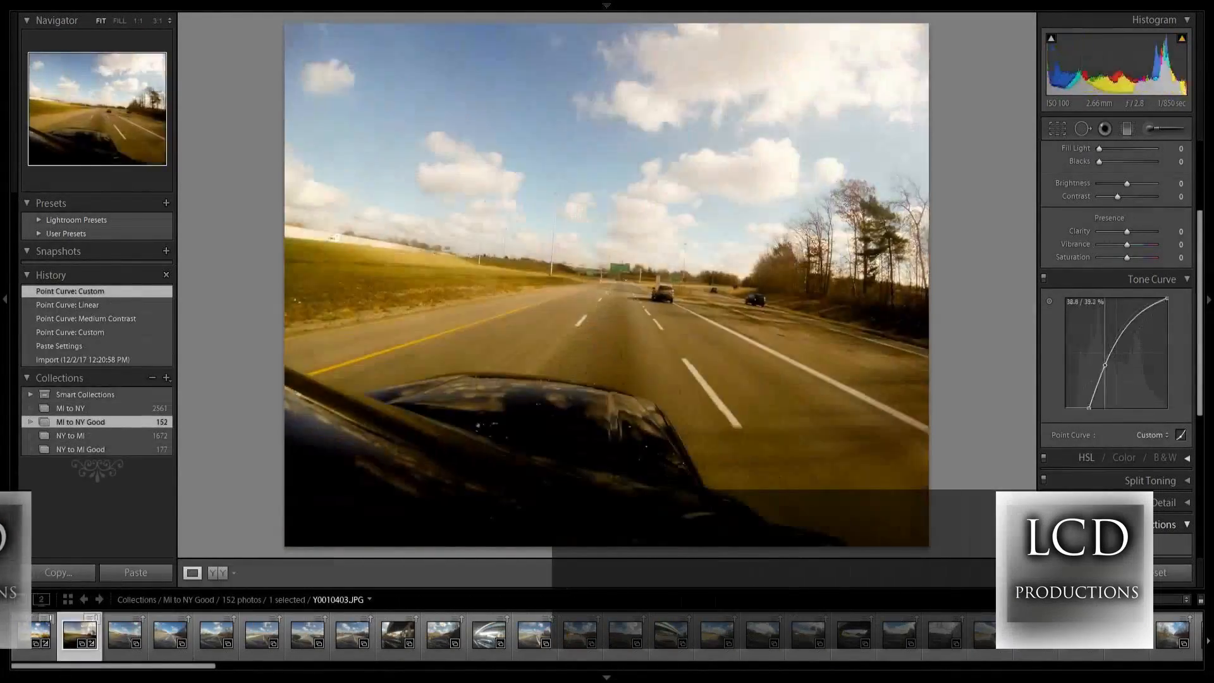
Step: Adjust the shadow end of the third photo's tone curve and paste the develop settings onto the sixth photo
click(125, 634)
drag(1071, 403, 1076, 407)
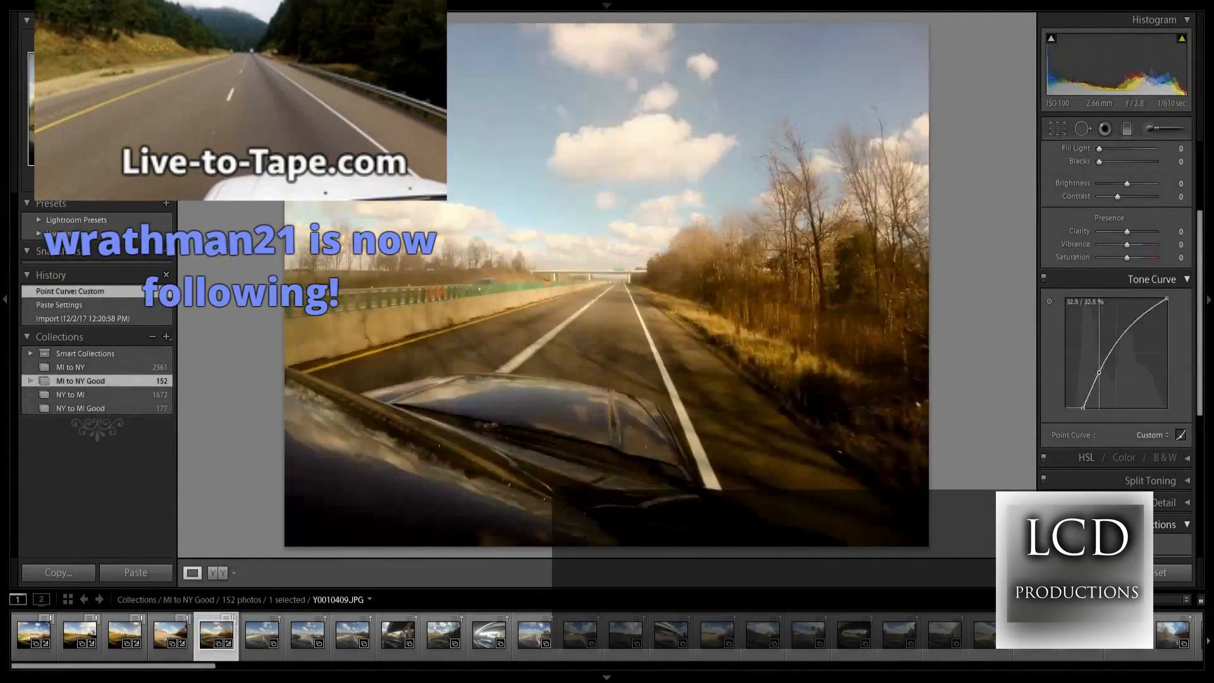
click(261, 634)
click(136, 573)
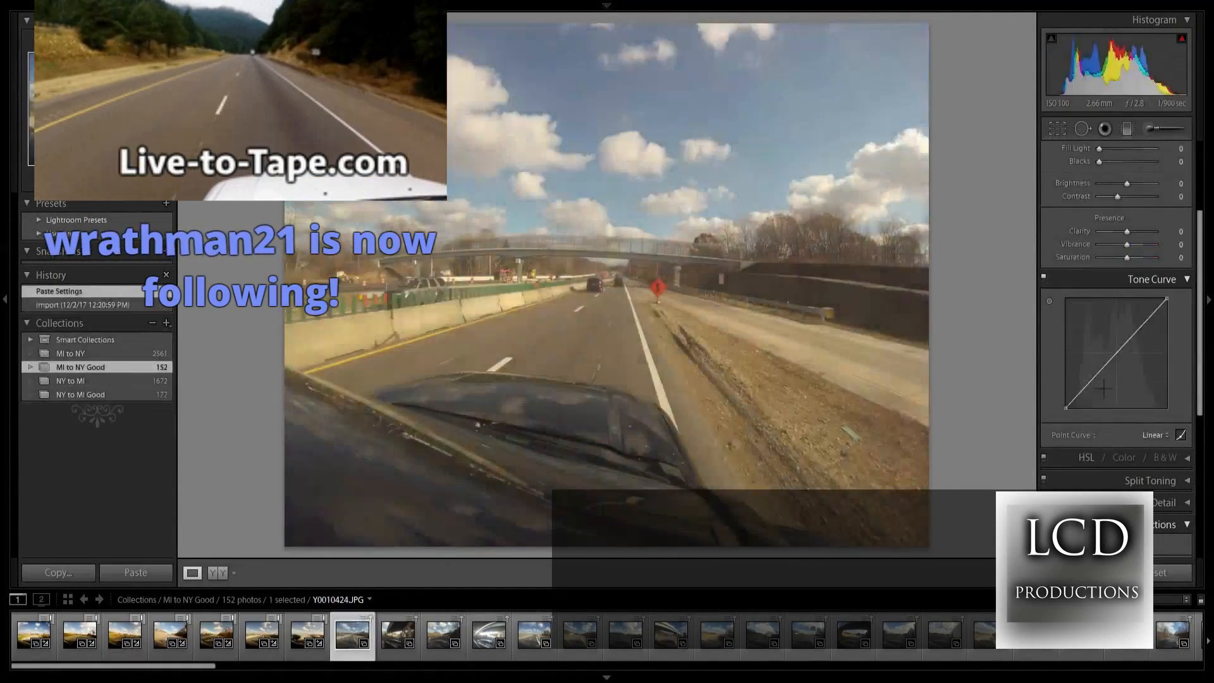
Step: Paste the develop settings onto the next photo in the collection and fine-tune its tone curve
key(Right)
key(ctrl+shift+v)
mouse_move(1101, 370)
mouse_down()
mouse_move(1141, 387)
mouse_move(1116, 380)
mouse_move(1110, 345)
mouse_move(1101, 381)
mouse_move(1100, 359)
mouse_move(1120, 380)
mouse_up()
Step: Paste the develop settings onto each following road photo in turn, through Y0010559.JPG
key(Right)
key(ctrl+shift+v)
key(Right)
key(ctrl+shift+v)
key(Right)
key(ctrl+shift+v)
key(Right)
key(ctrl+shift+v)
key(Right)
key(ctrl+shift+v)
key(Right)
key(ctrl+shift+v)
key(Right)
key(ctrl+shift+v)
key(Right)
key(ctrl+shift+v)
key(Right)
key(ctrl+shift+v)
key(Right)
key(ctrl+shift+v)
key(Right)
key(ctrl+shift+v)
key(Right)
key(ctrl+shift+v)
key(Right)
key(ctrl+shift+v)
key(Right)
key(ctrl+shift+v)
key(Right)
key(ctrl+shift+v)
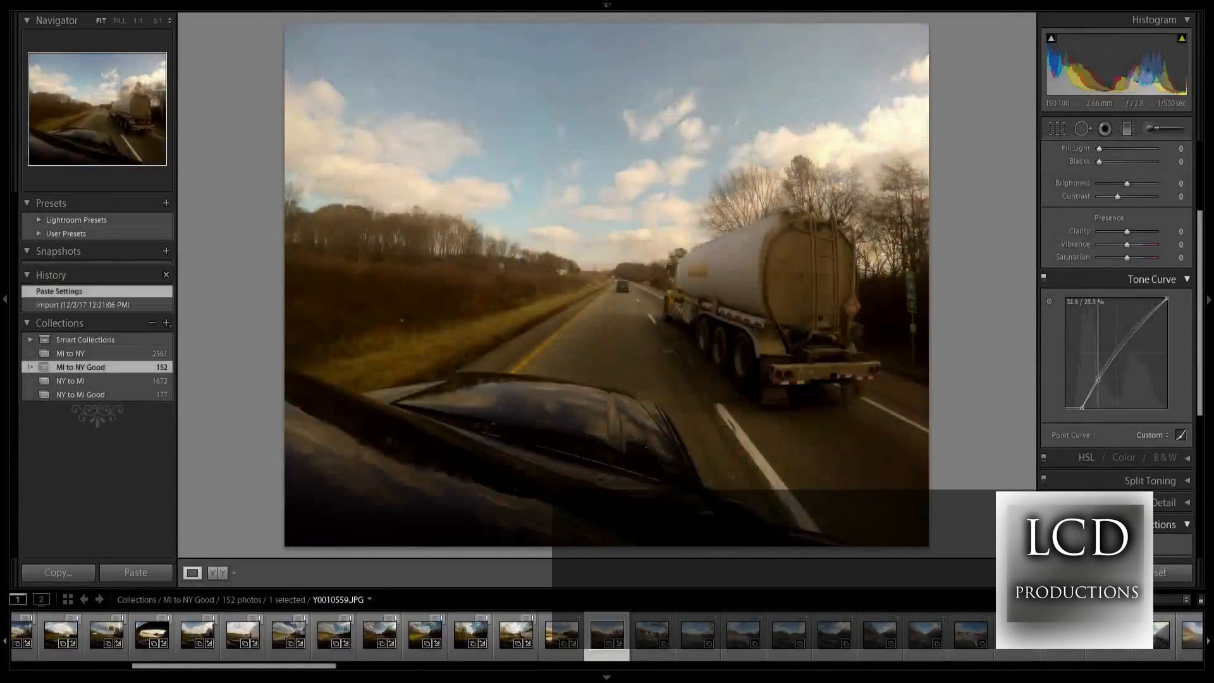
Step: Apply the same develop settings to the next photos in the collection, up to Y0010718.JPG
key(Right)
key(ctrl+shift+v)
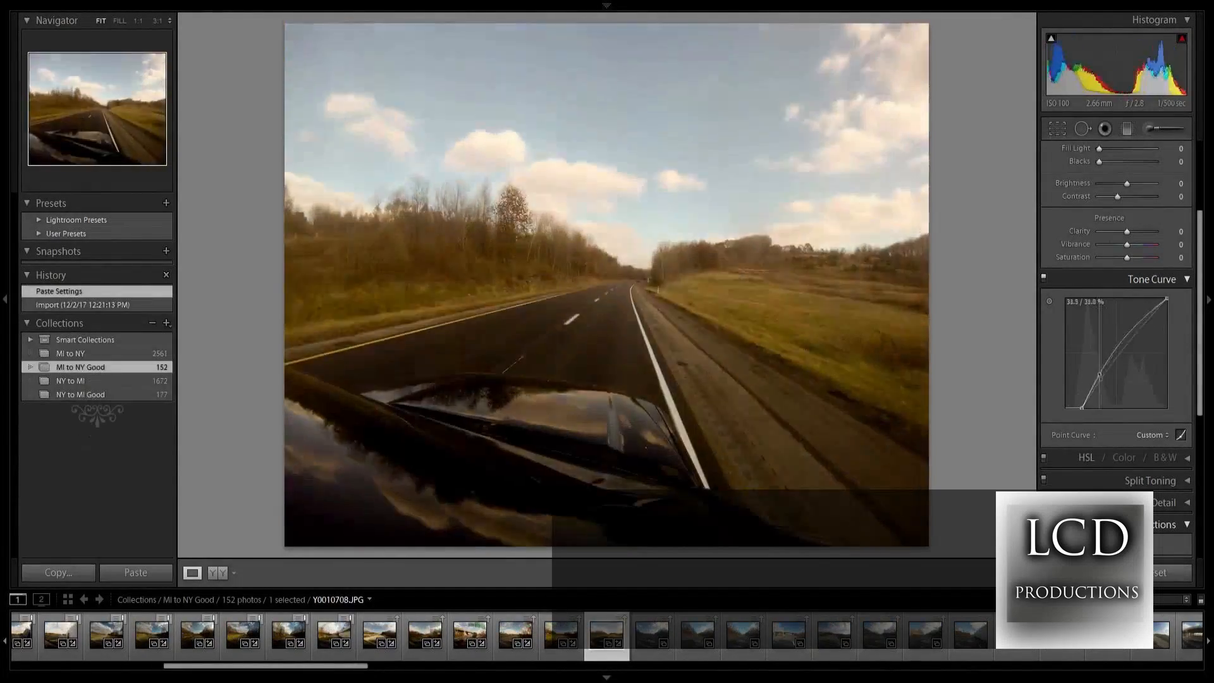
key(Right)
key(ctrl+shift+v)
key(Right)
key(ctrl+shift+v)
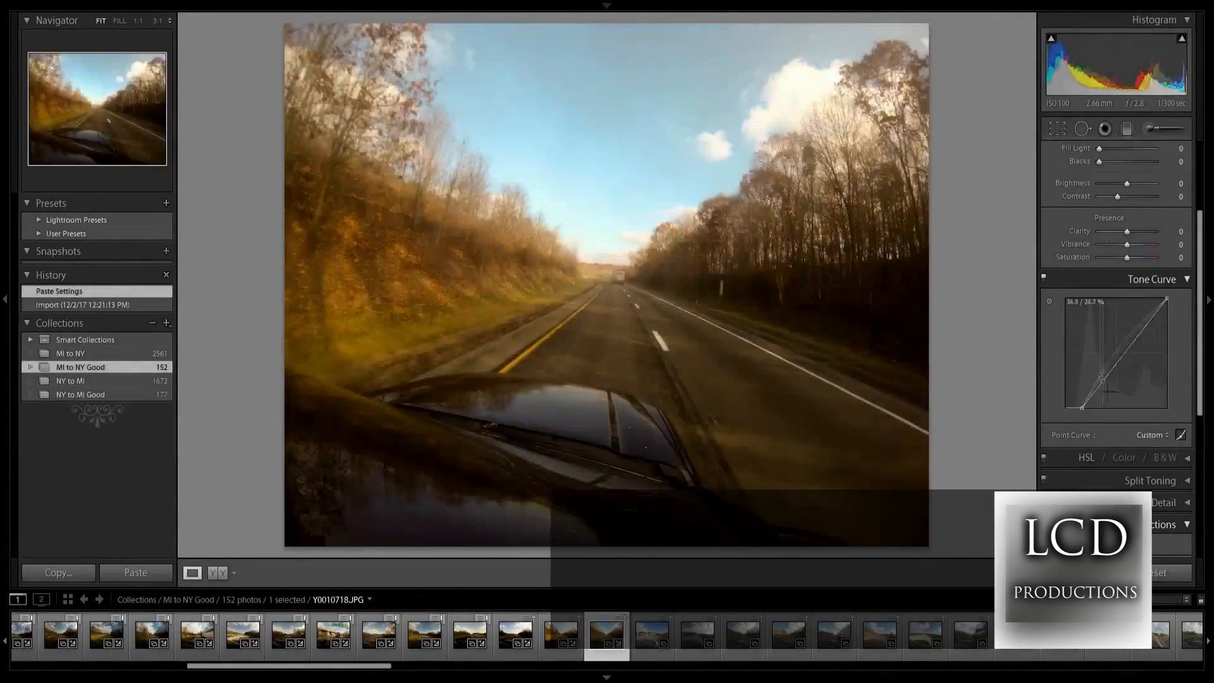
Step: Paste the settings onto the following two photos and refine the tone curve of the second one
key(Right)
key(ctrl+shift+v)
key(Right)
key(ctrl+shift+v)
drag(1104, 380, 1088, 369)
key(v)
key(Right)
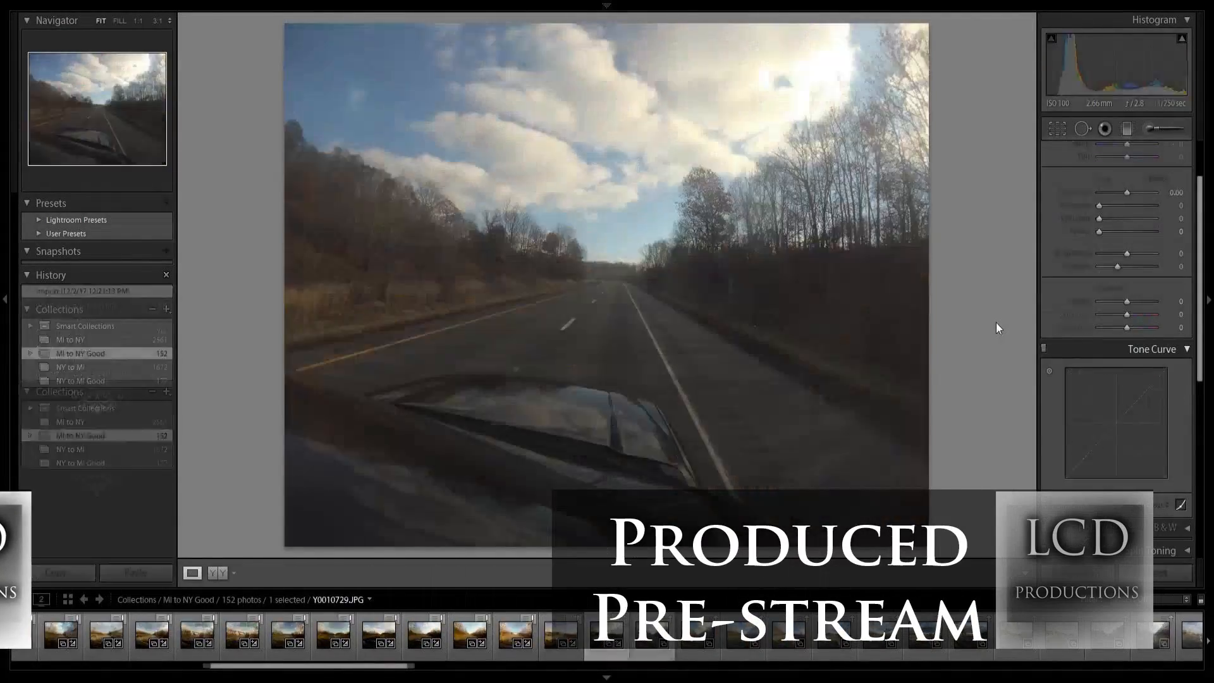
Step: Paste the develop settings onto the road photos from Y0010729.JPG through Y0010762.JPG and reshape the tone curve of the next photo
key(ctrl+shift+v)
key(Right)
key(ctrl+shift+v)
key(Right)
key(Right)
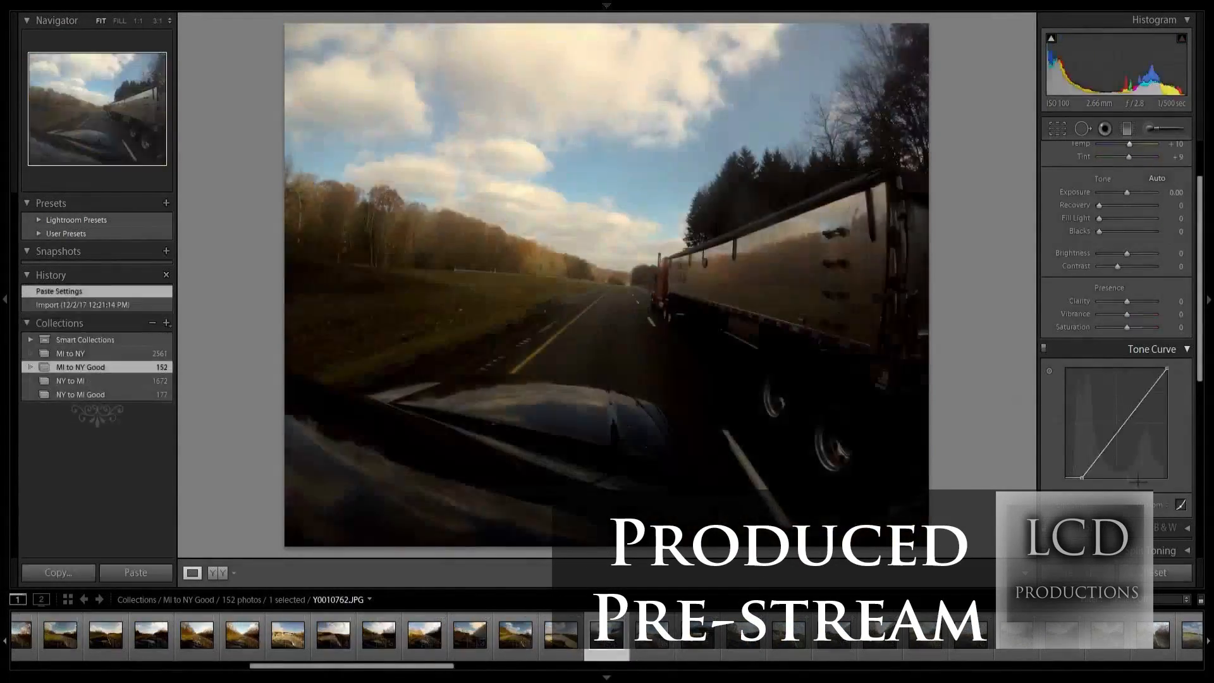
key(Right)
drag(1104, 450, 1122, 415)
Step: Continue through the following road photos with the same develop settings until Y0010883.JPG is reached
key(Right)
key(Right)
key(Right)
key(Right)
key(Right)
key(Right)
key(Right)
key(Right)
key(Right)
key(Right)
key(Right)
key(Right)
key(Right)
key(Right)
key(Right)
key(Right)
key(Right)
Step: Replace the accidental black-and-white conversion of Y0010883.JPG by pasting the copied develop settings over it
key(v)
scroll(1182, 301, up, 2)
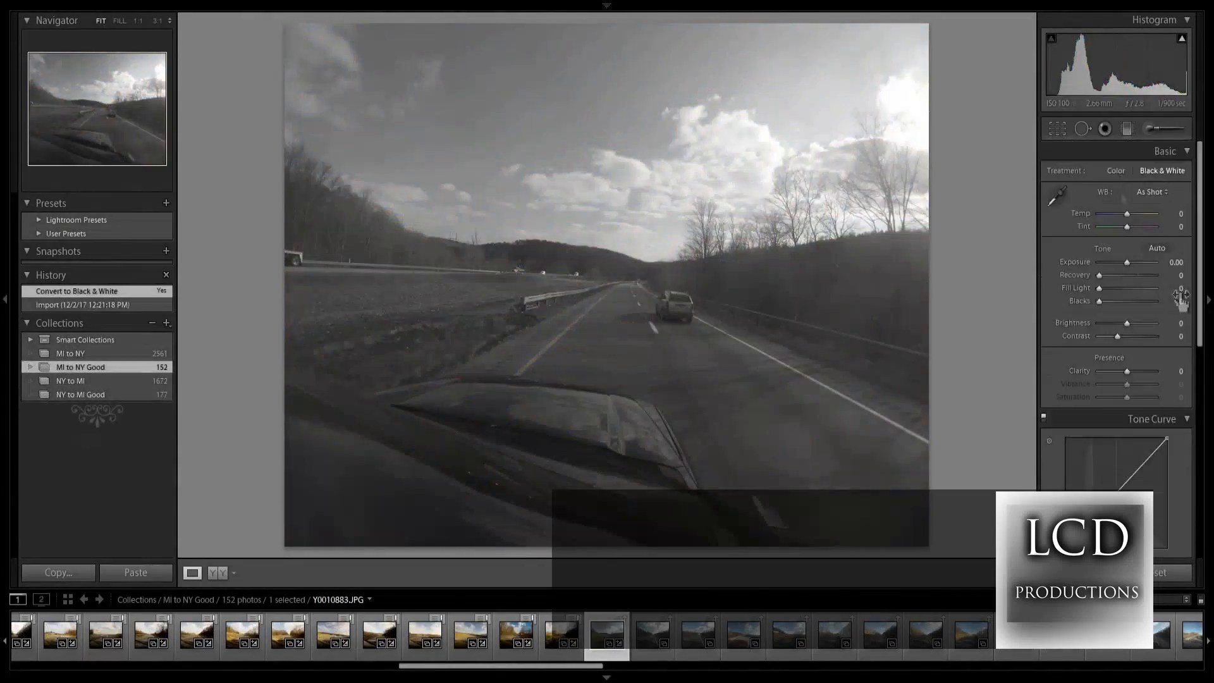
key(ctrl+shift+v)
scroll(1181, 301, down, 4)
Step: Paste the develop settings onto each following photo through Y0010042.JPG, raising the tone curve where the picture is too dark
key(Right)
key(ctrl+shift+v)
mouse_move(1103, 374)
mouse_down()
mouse_move(1095, 360)
mouse_move(1103, 374)
mouse_up()
key(Right)
key(ctrl+shift+v)
key(Right)
key(ctrl+shift+v)
key(Right)
key(ctrl+shift+v)
key(Right)
key(ctrl+shift+v)
key(Right)
key(ctrl+shift+v)
key(ctrl+shift+v)
key(Right)
key(ctrl+shift+v)
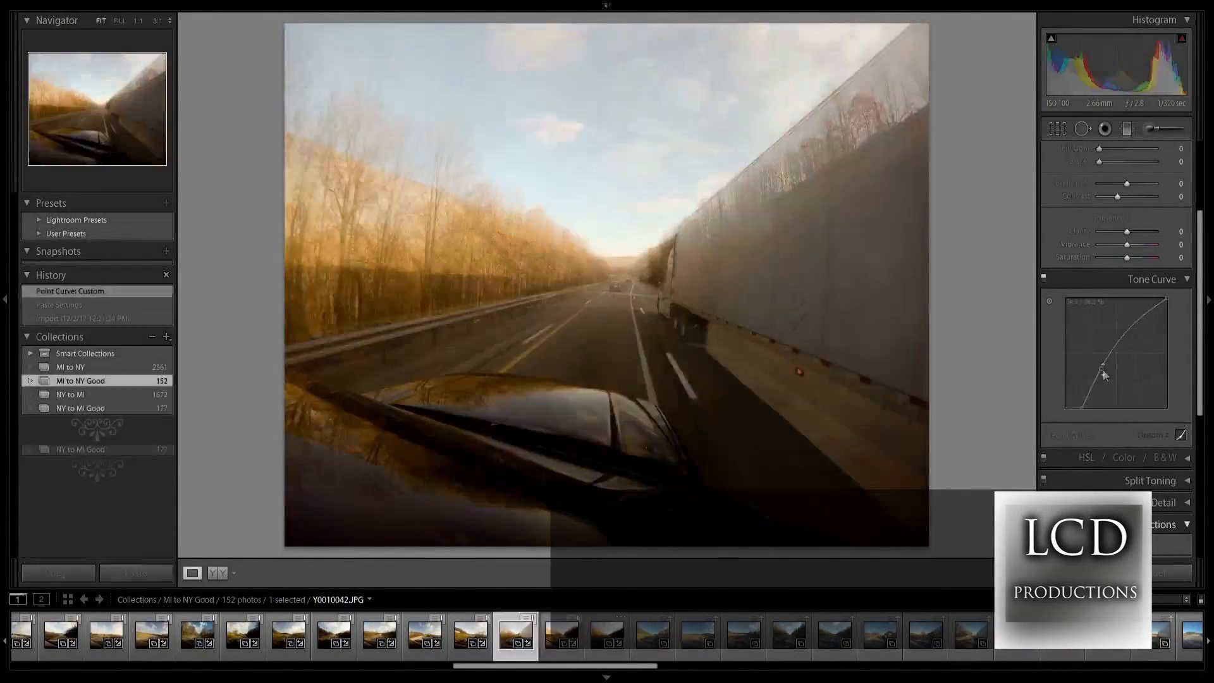
Step: Paste the develop settings onto the next photos, including Y0010062.JPG and Y0010066.JPG, and adjust the tone curve of the one after
key(Right)
key(ctrl+shift+v)
key(ctrl+shift+v)
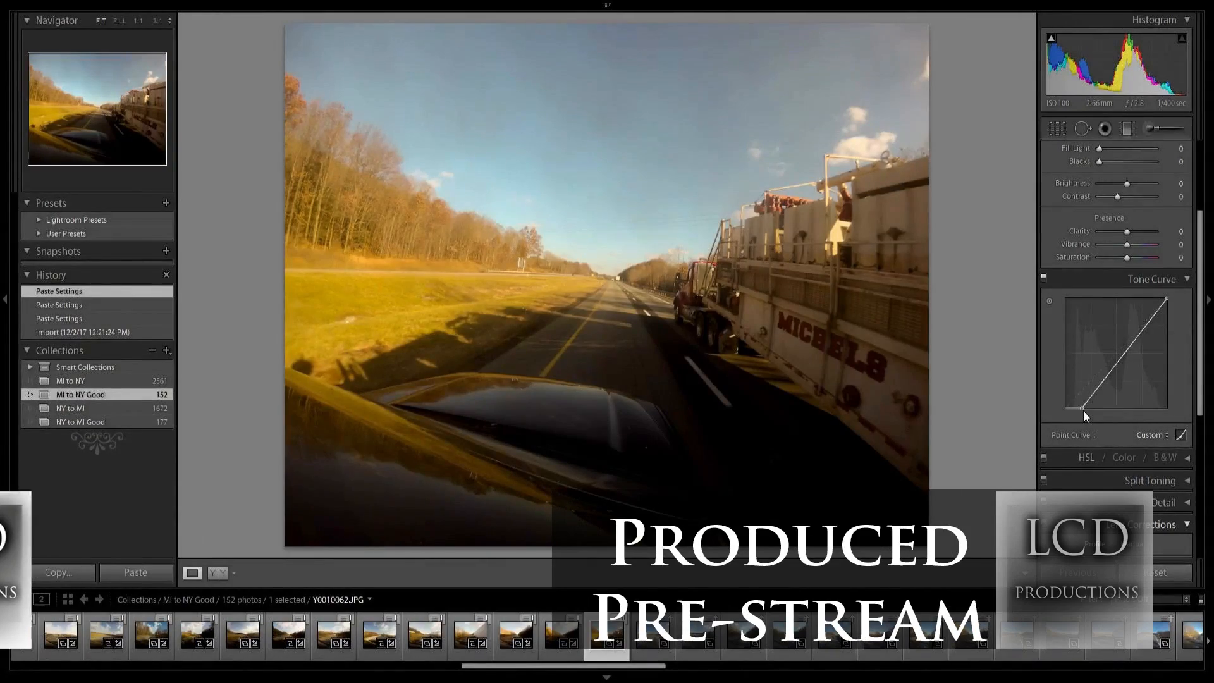
key(Right)
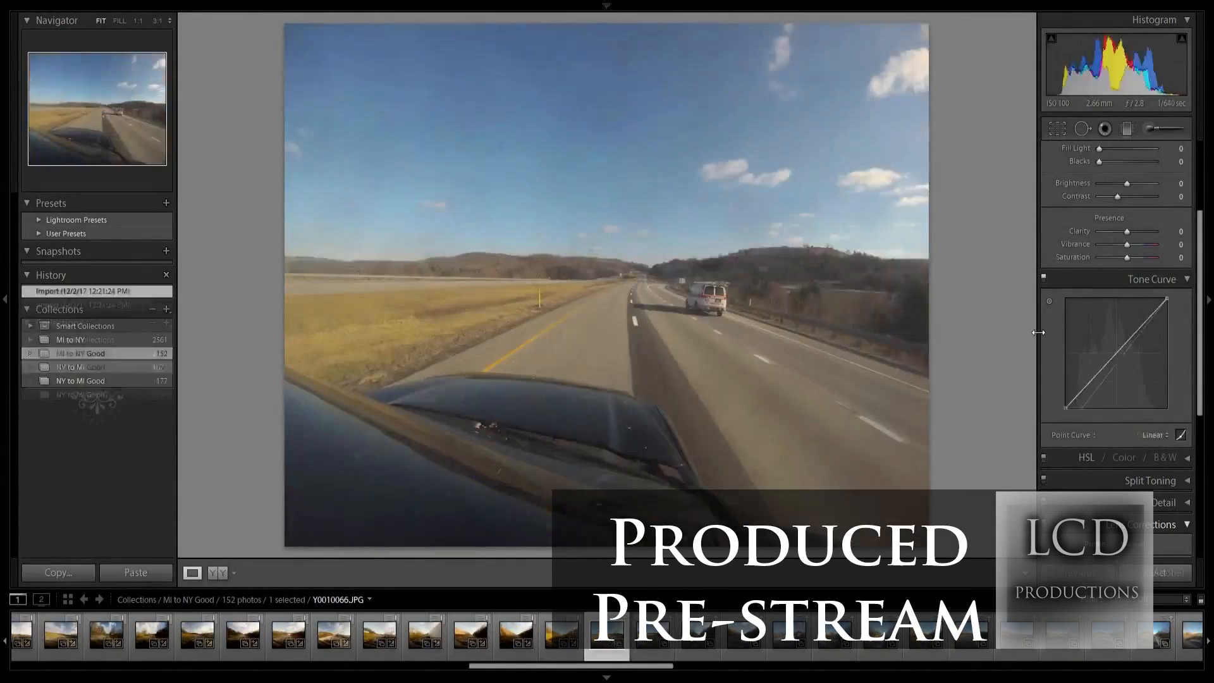
key(ctrl+shift+v)
key(Right)
key(ctrl+shift+v)
drag(1103, 376, 1109, 383)
Step: Paste the same develop settings onto each of the next five photos in the collection
key(Right)
key(ctrl+shift+v)
key(Right)
key(ctrl+shift+v)
key(Right)
key(ctrl+shift+v)
key(Right)
key(ctrl+shift+v)
key(Right)
key(ctrl+shift+v)
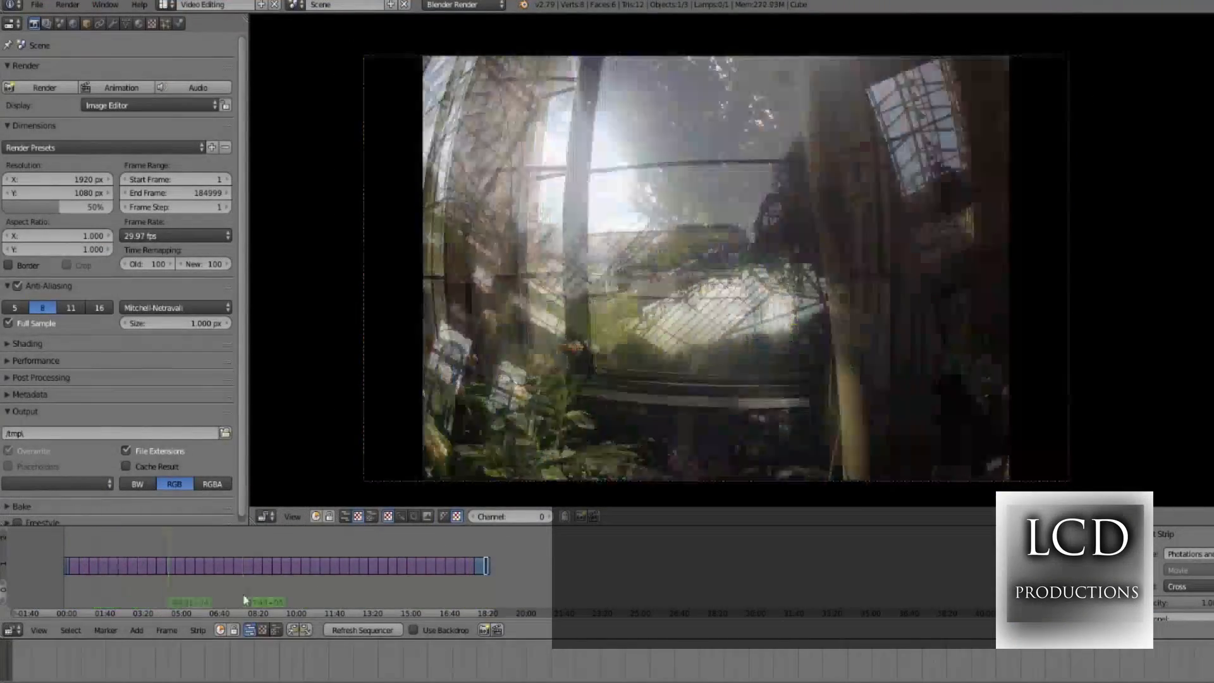
Step: Switch to Blender and scrub through the Longwood photo sequence to review the slideshow from start to end card
drag(245, 599, 473, 597)
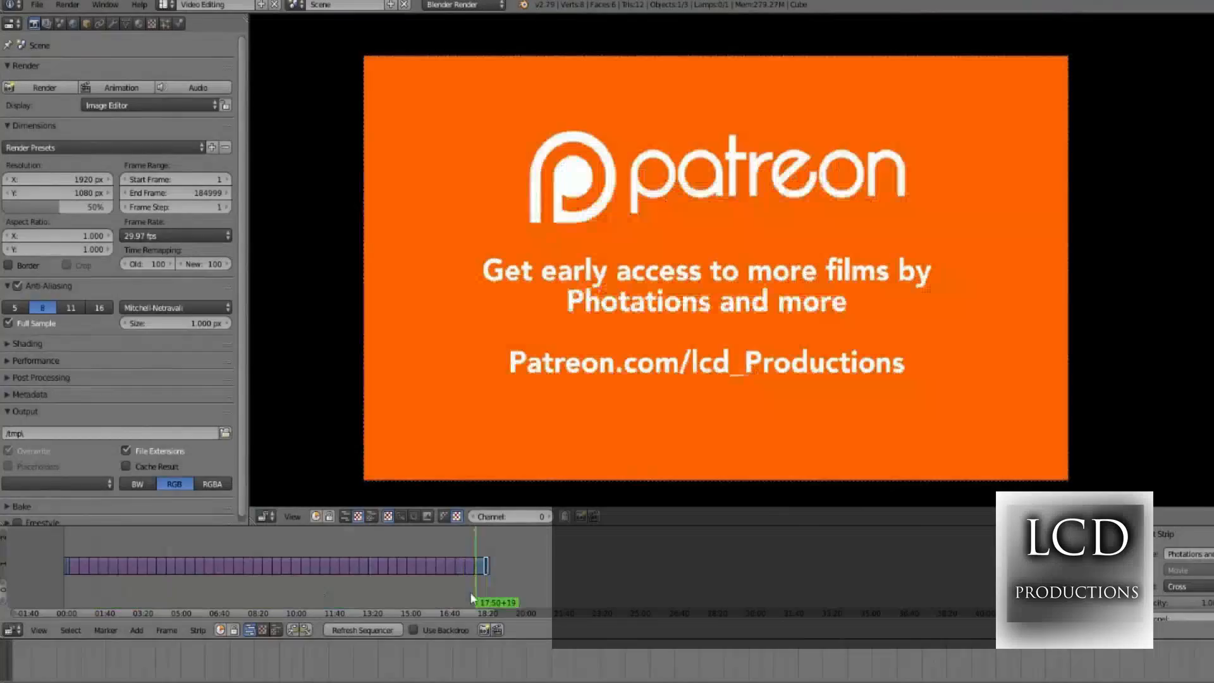
drag(79, 593, 298, 594)
click(87, 595)
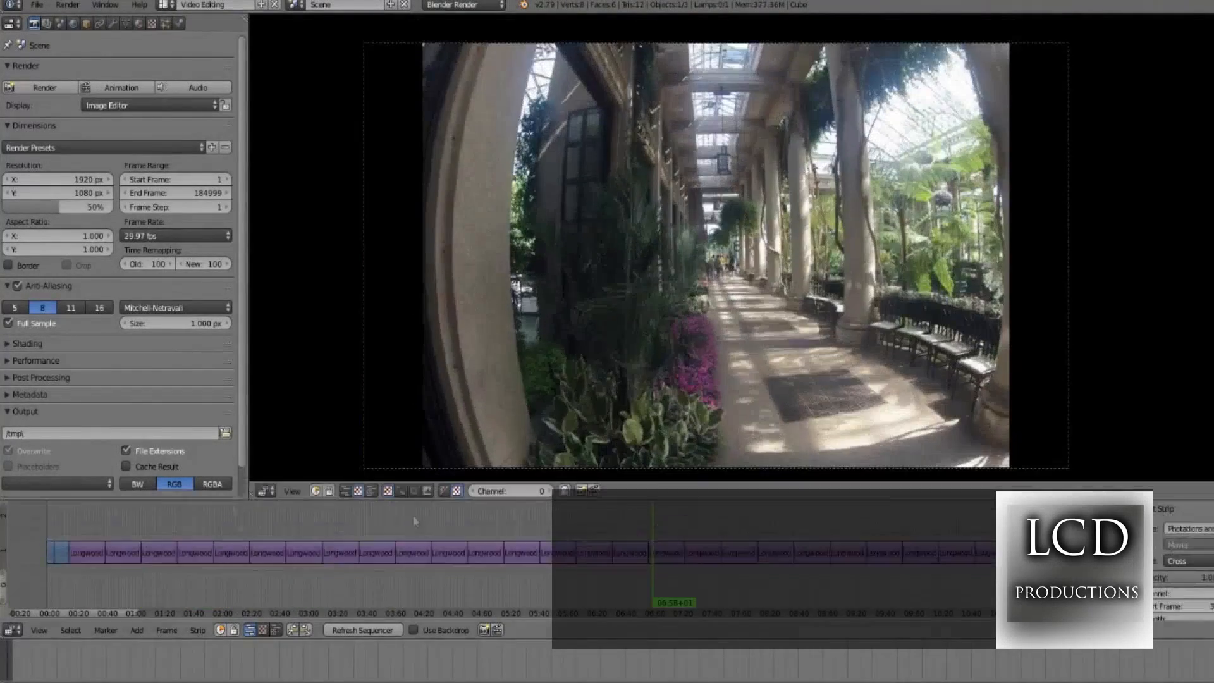
click(137, 630)
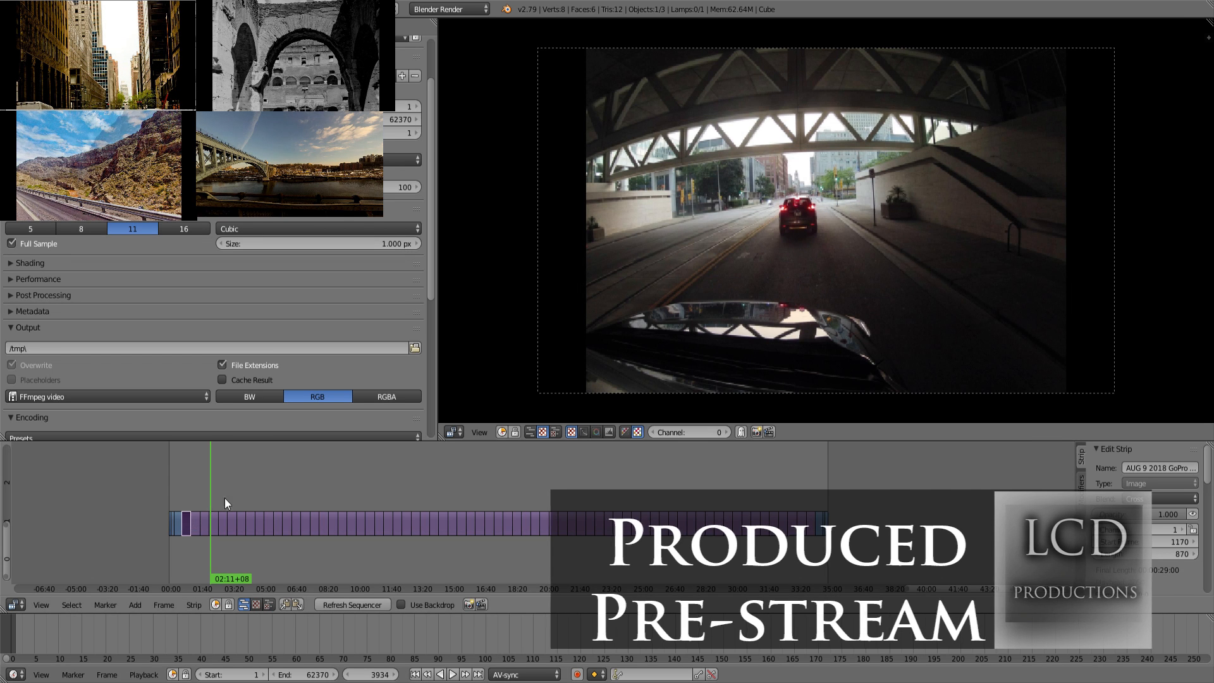
Step: Check the opening title in the sequencer, then place the playhead at 51+07 within the first AUG 9 2018 GoPro strip
scroll(232, 500, up, 6)
middle_drag(207, 497, 660, 497)
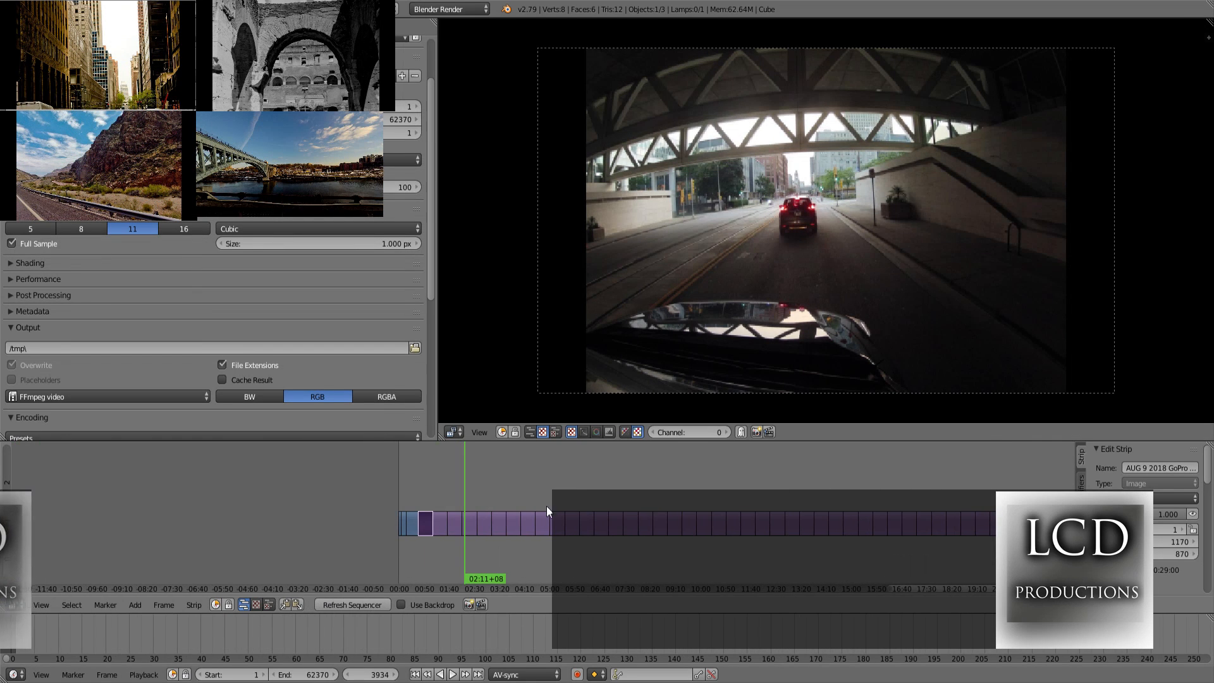
scroll(544, 514, up, 2)
click(367, 476)
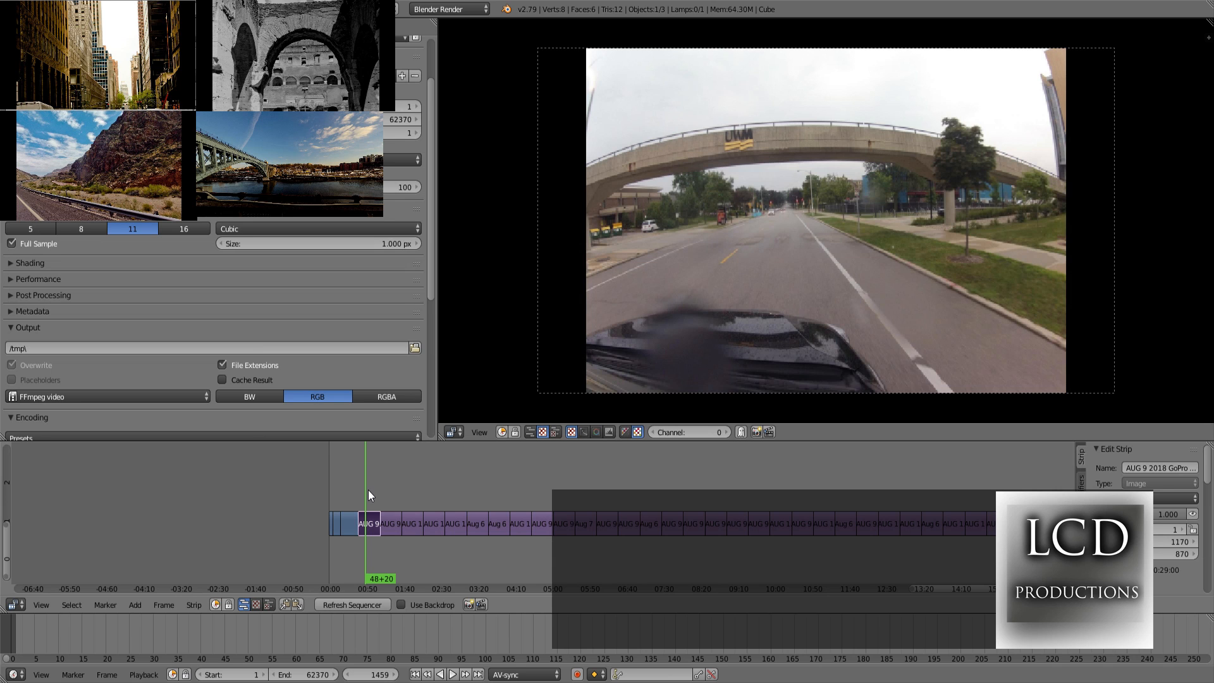
click(335, 491)
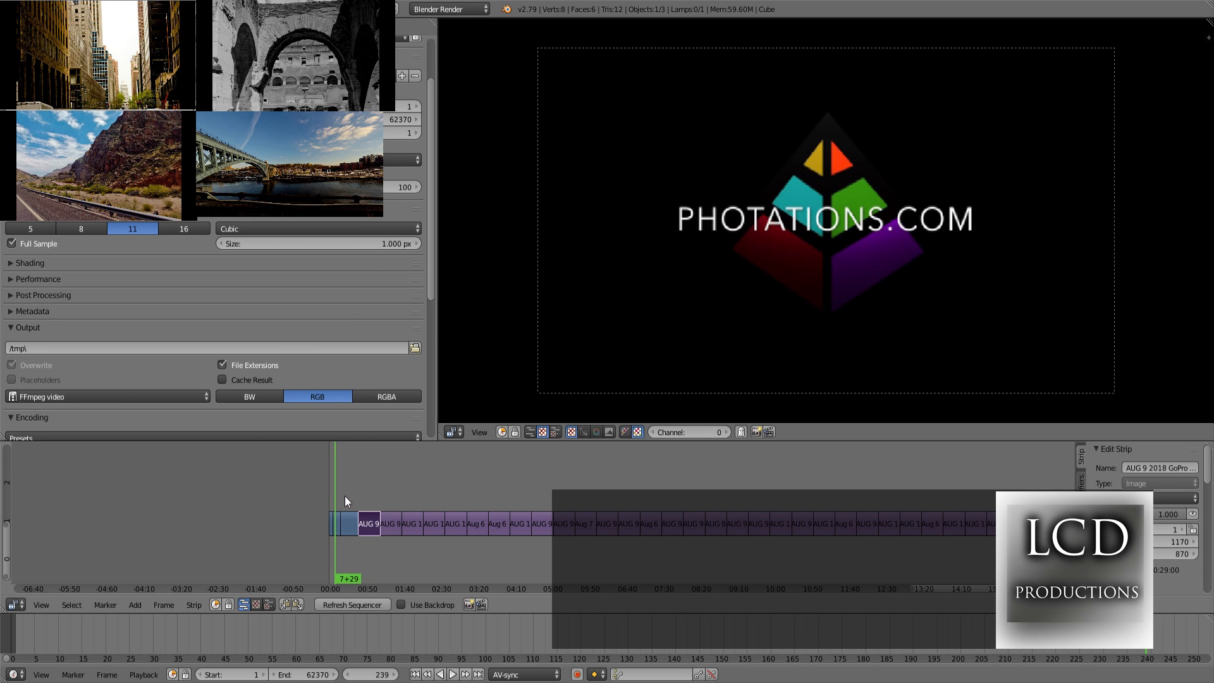
click(367, 483)
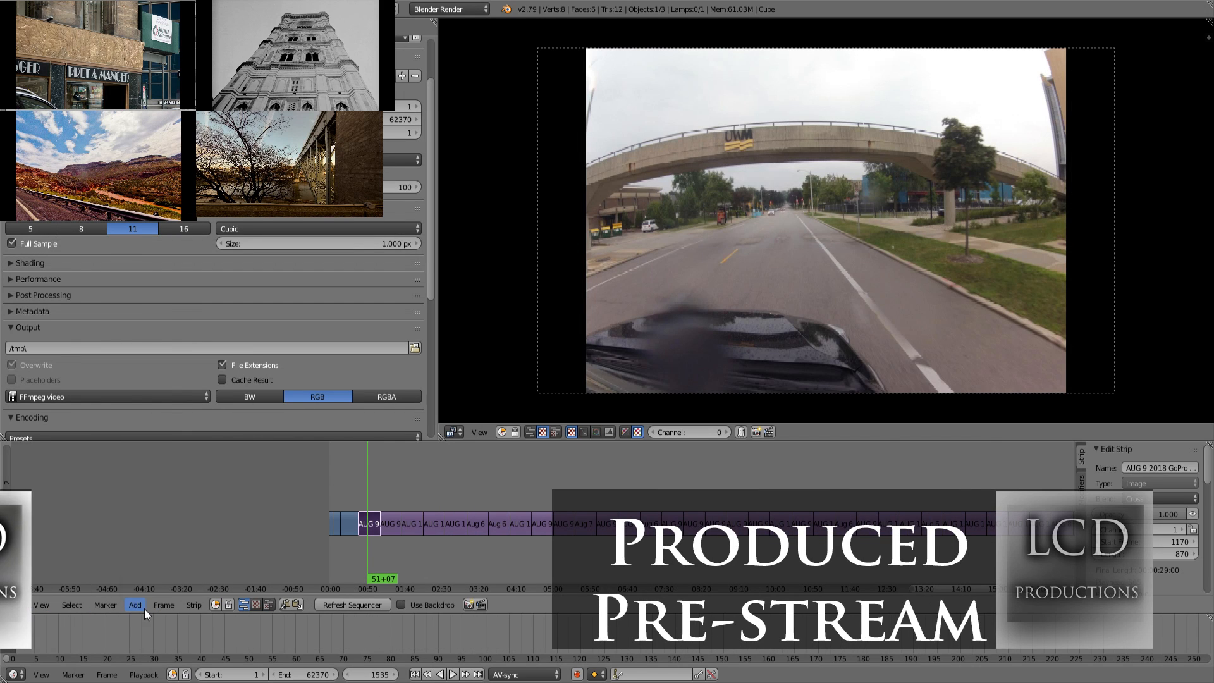
Step: Add a Transform effect strip to the first AUG 9 2018 GoPro image strip
click(144, 609)
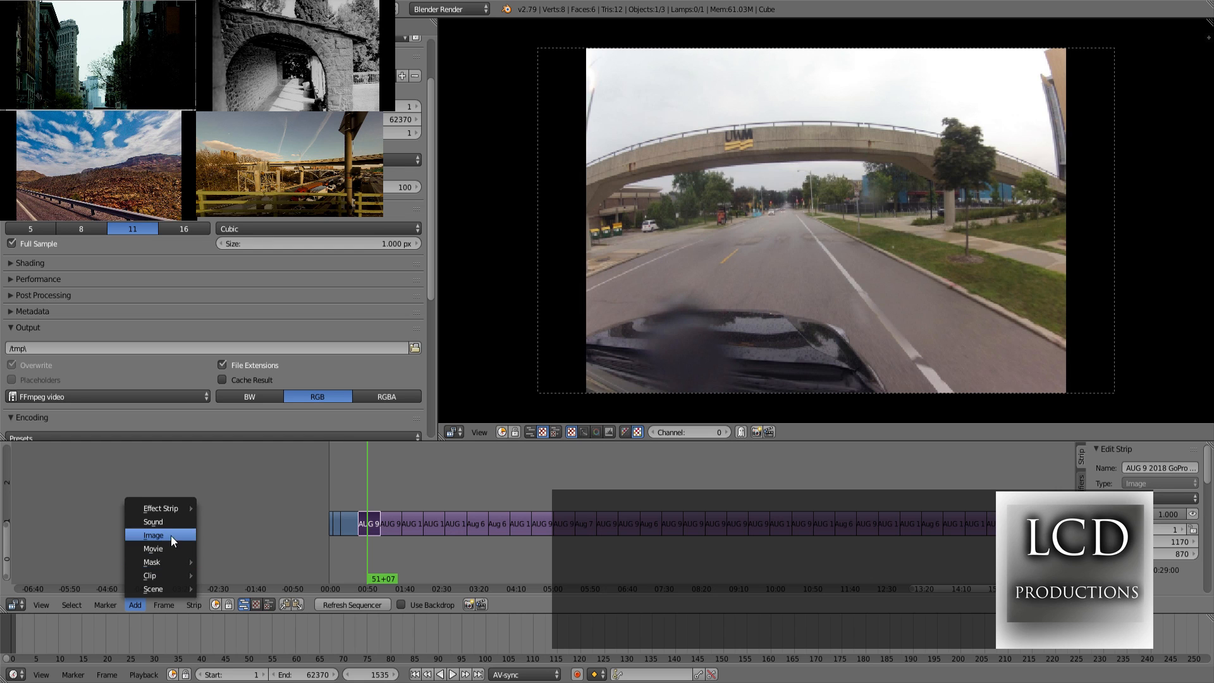
mouse_move(163, 605)
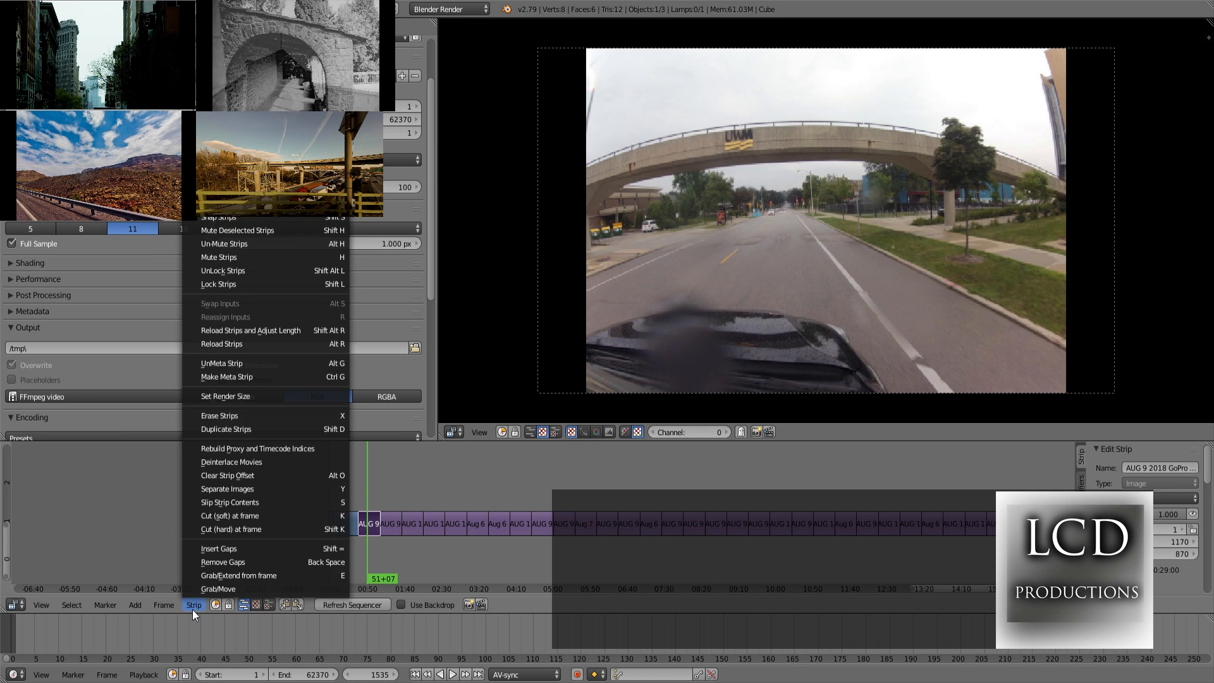
mouse_move(116, 605)
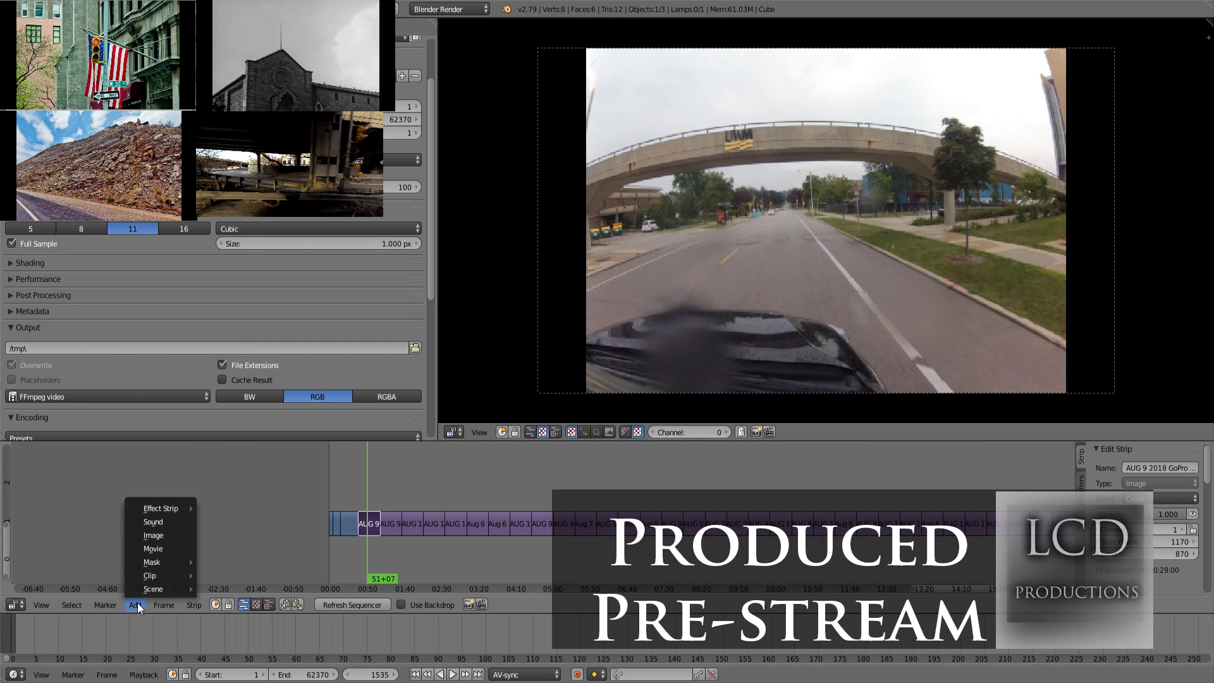
mouse_move(157, 509)
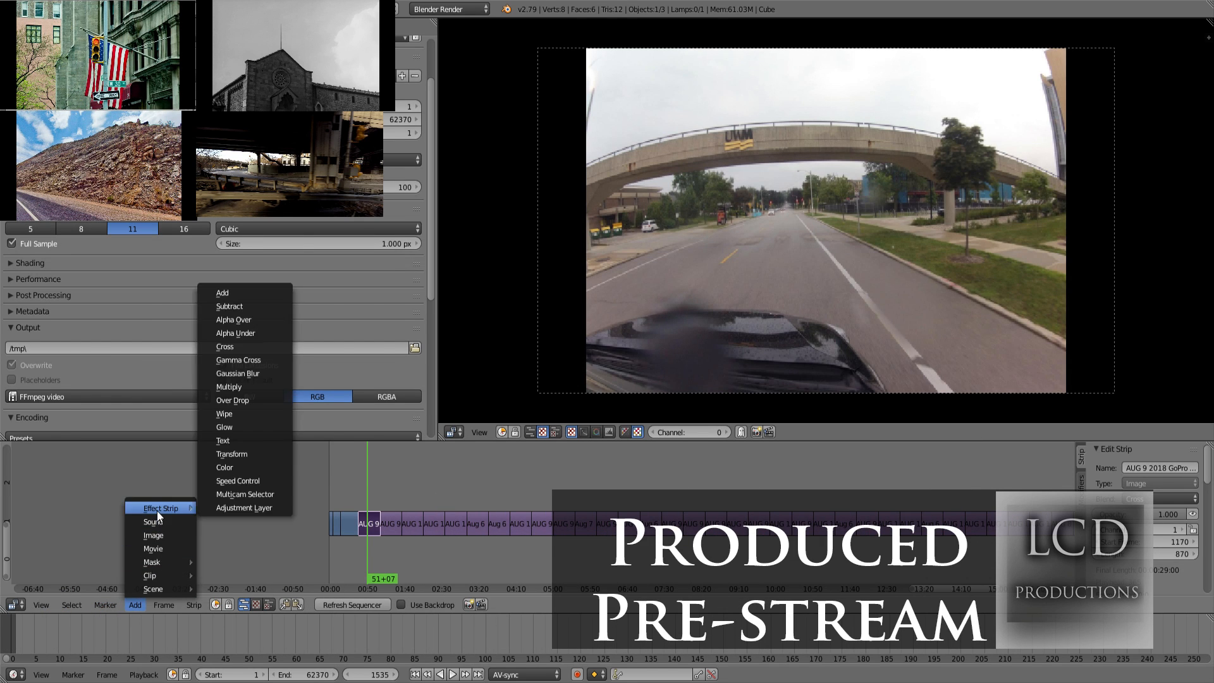
click(259, 453)
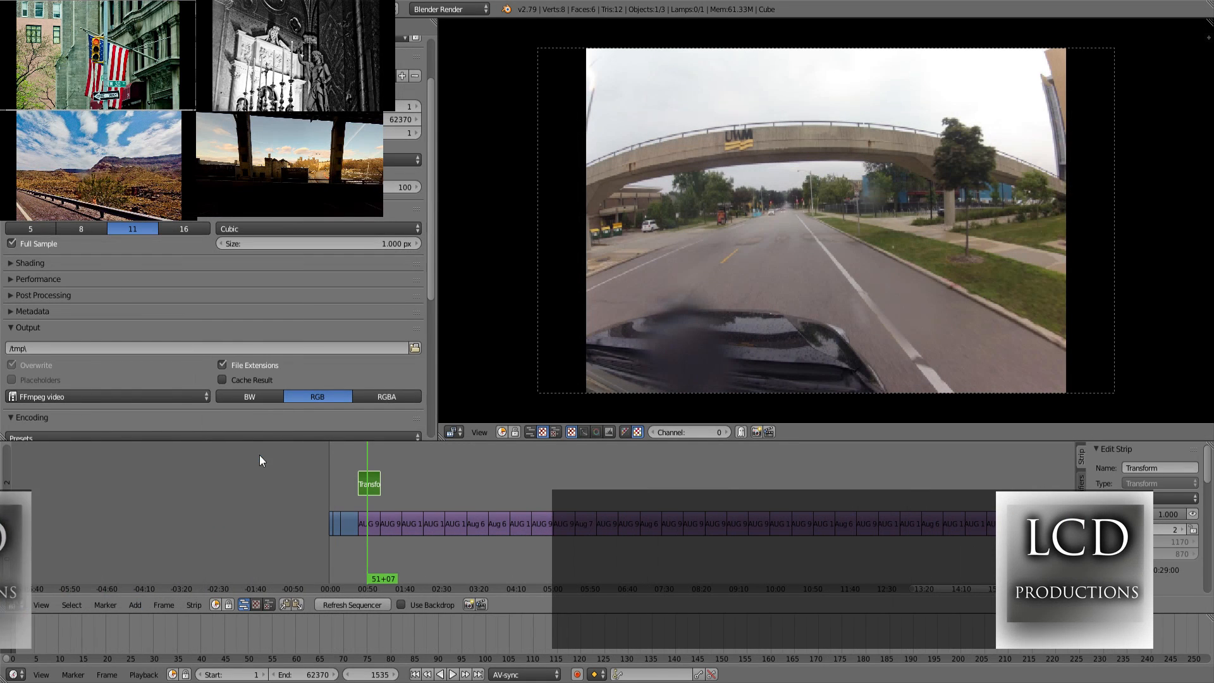
Step: Add Transform effect strips to the second and third image strips using the Add Effect Strip operator
key(space)
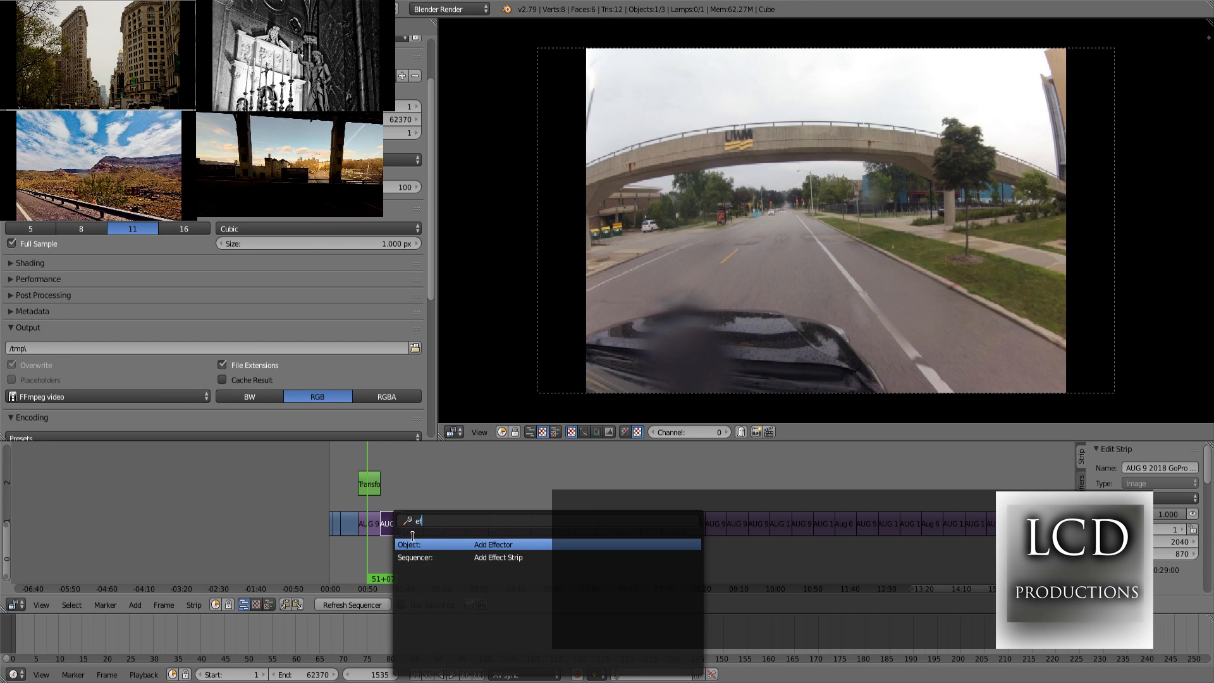
click(426, 558)
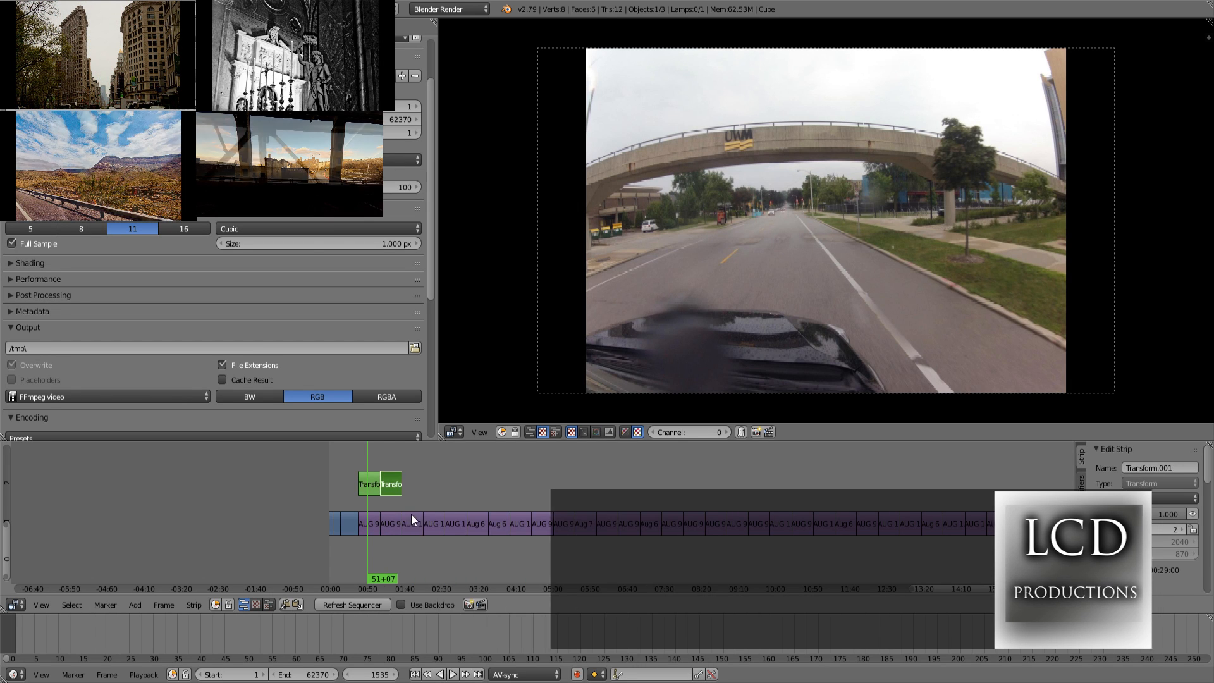
key(space)
click(440, 539)
Step: Find the Add Effect Strip operator with "effe" and add Transform effects to the fourth and fifth image strips
right_click(439, 522)
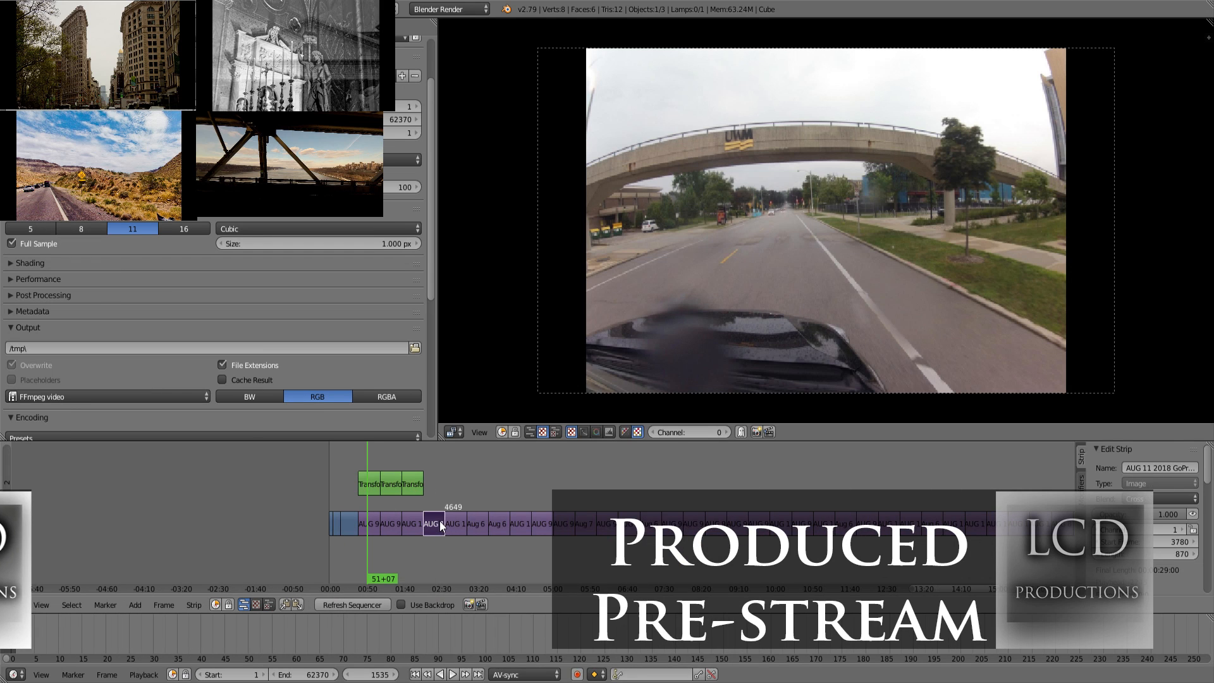
key(space)
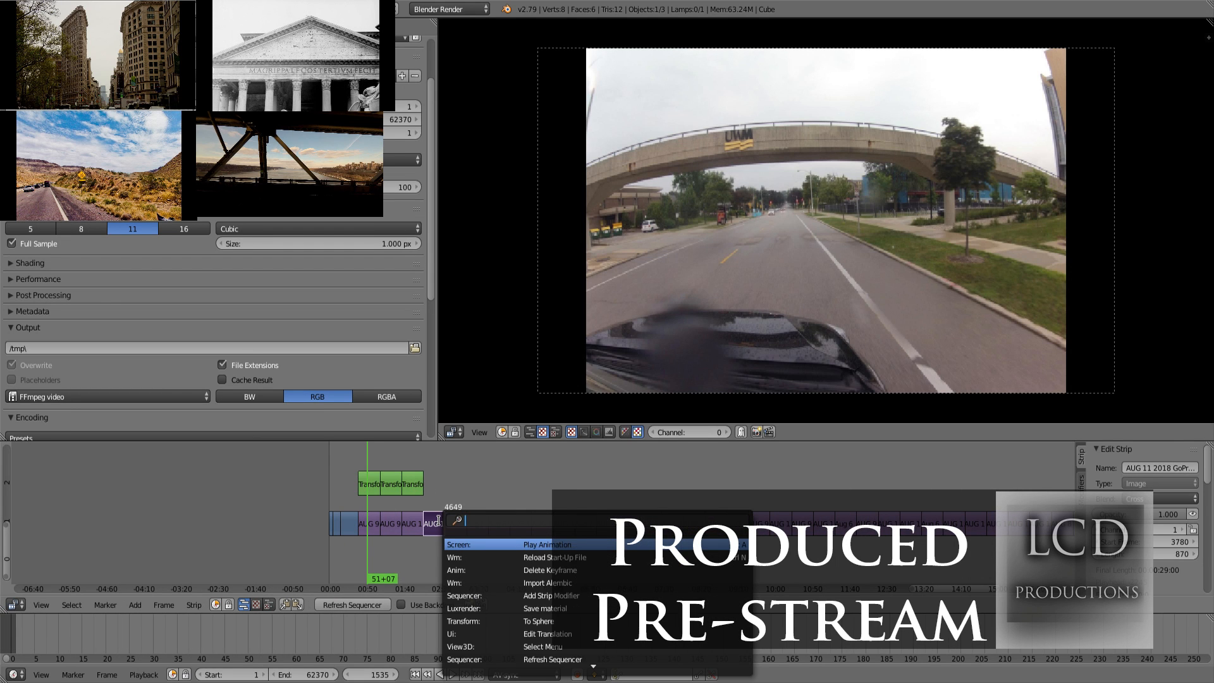
text(effe)
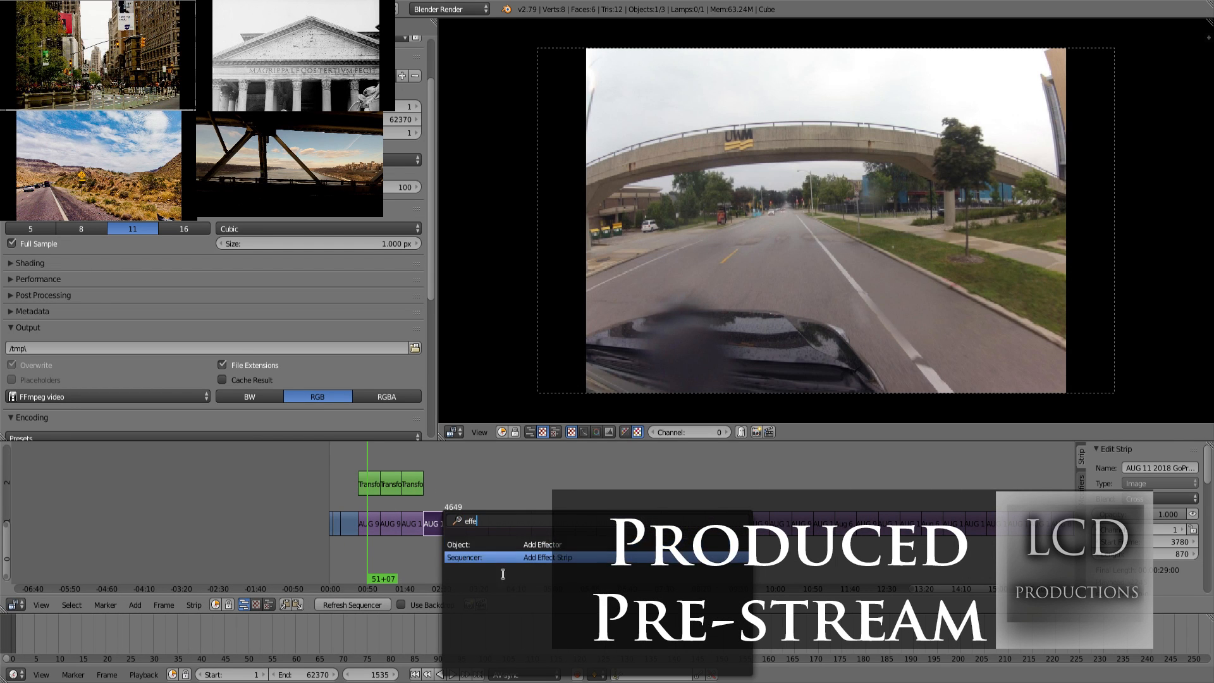
click(522, 558)
right_click(457, 517)
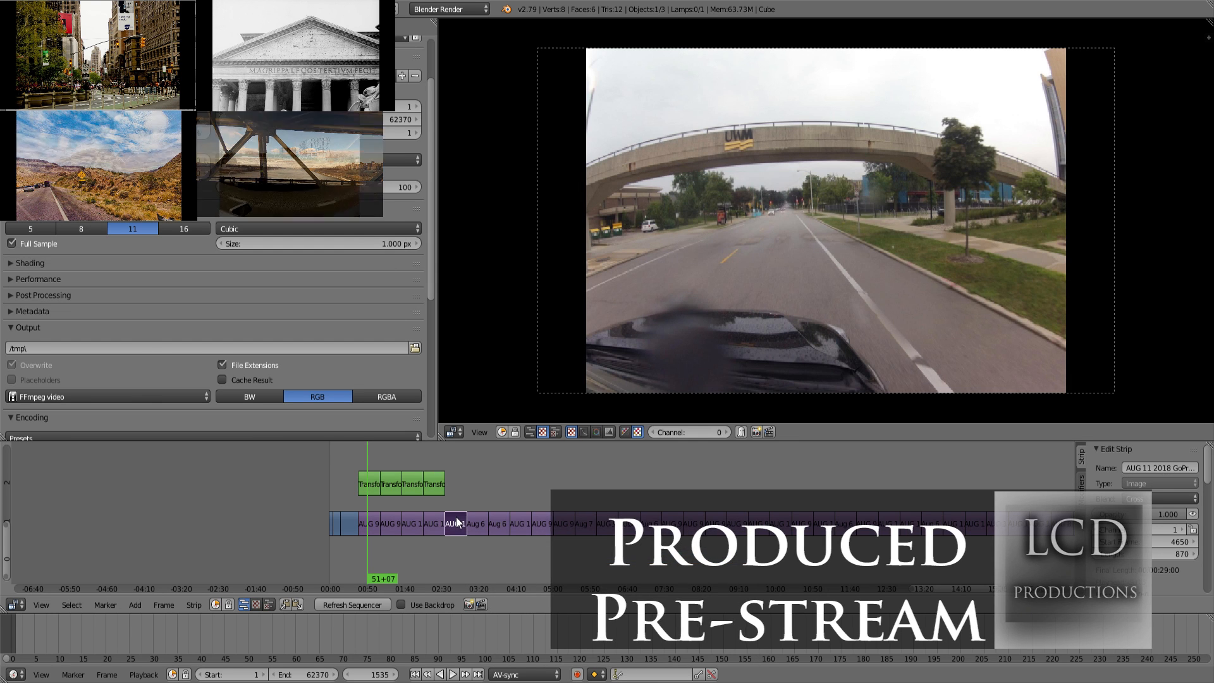
key(space)
key(Return)
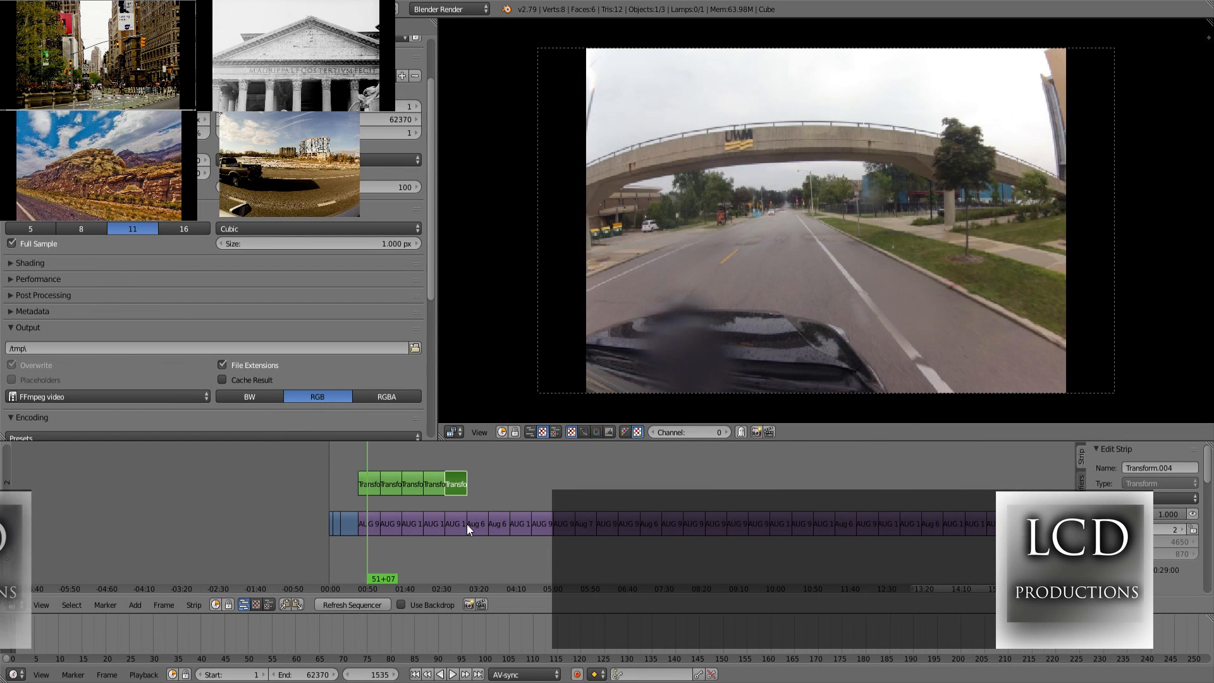
Step: Add Transform effect strips to the sixth and seventh image strips, the two Aug 6 2018 JVC ones
right_click(470, 518)
key(space)
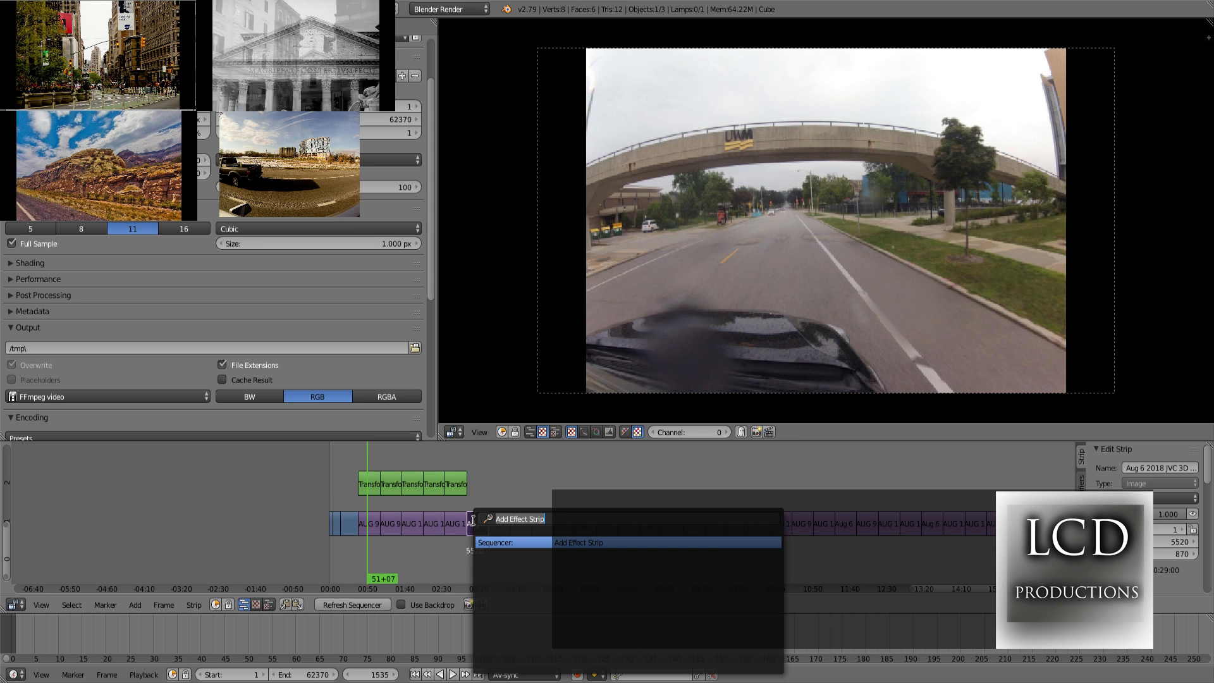
key(Return)
right_click(499, 520)
key(space)
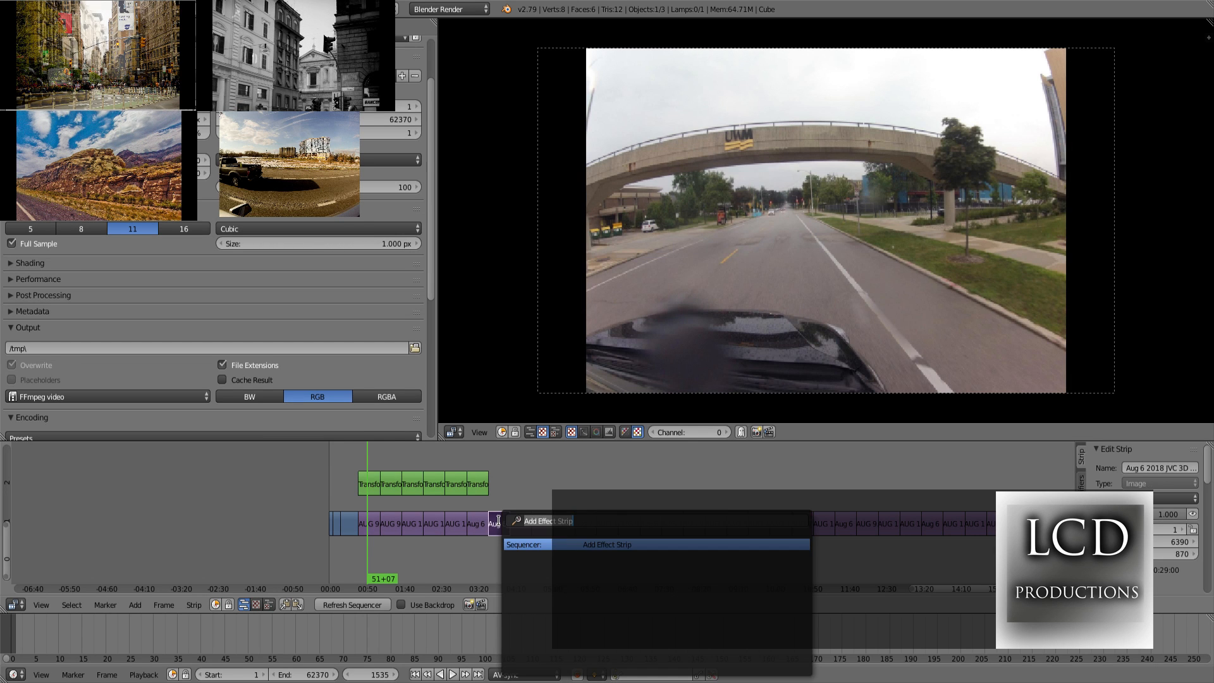
key(Return)
Step: Add Transform effect strips to the eighth and ninth image strips in the sequence
right_click(516, 518)
key(space)
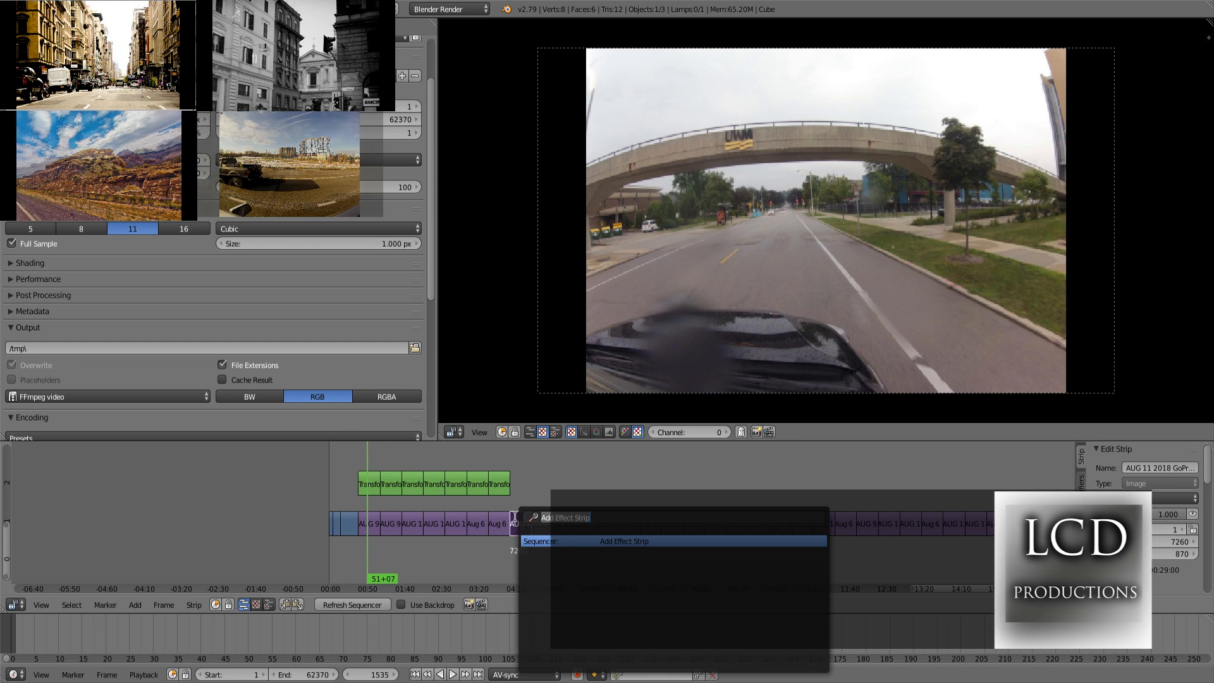
key(Return)
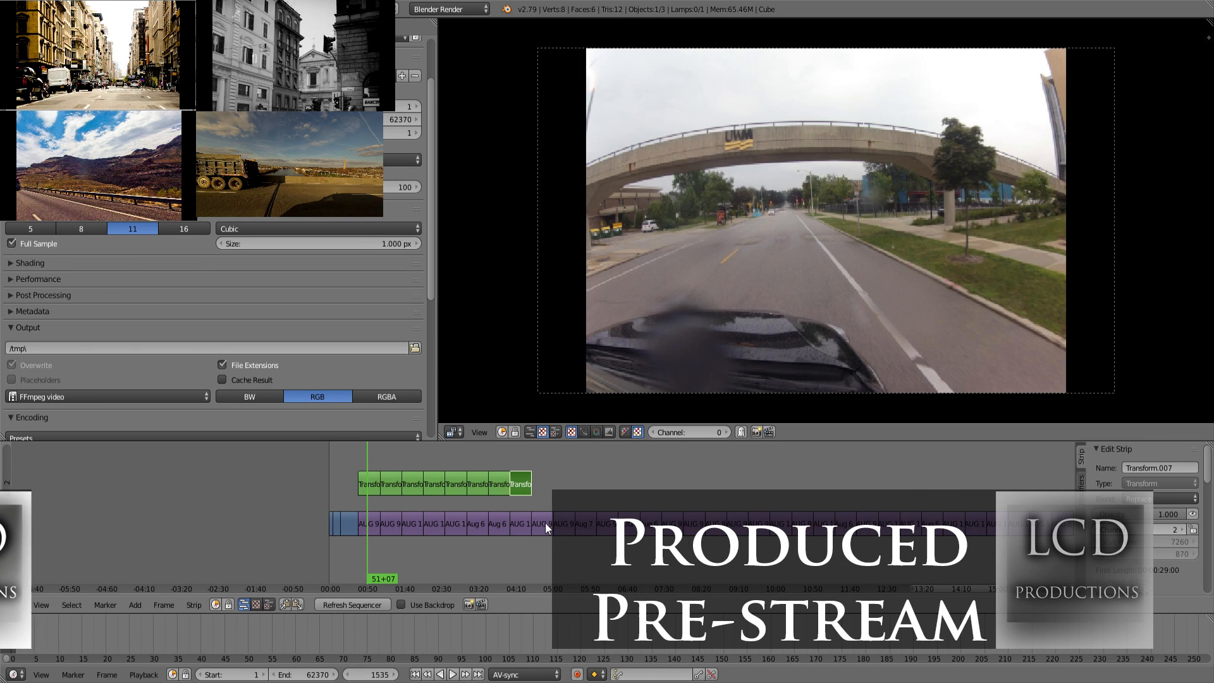
right_click(544, 523)
key(space)
key(Return)
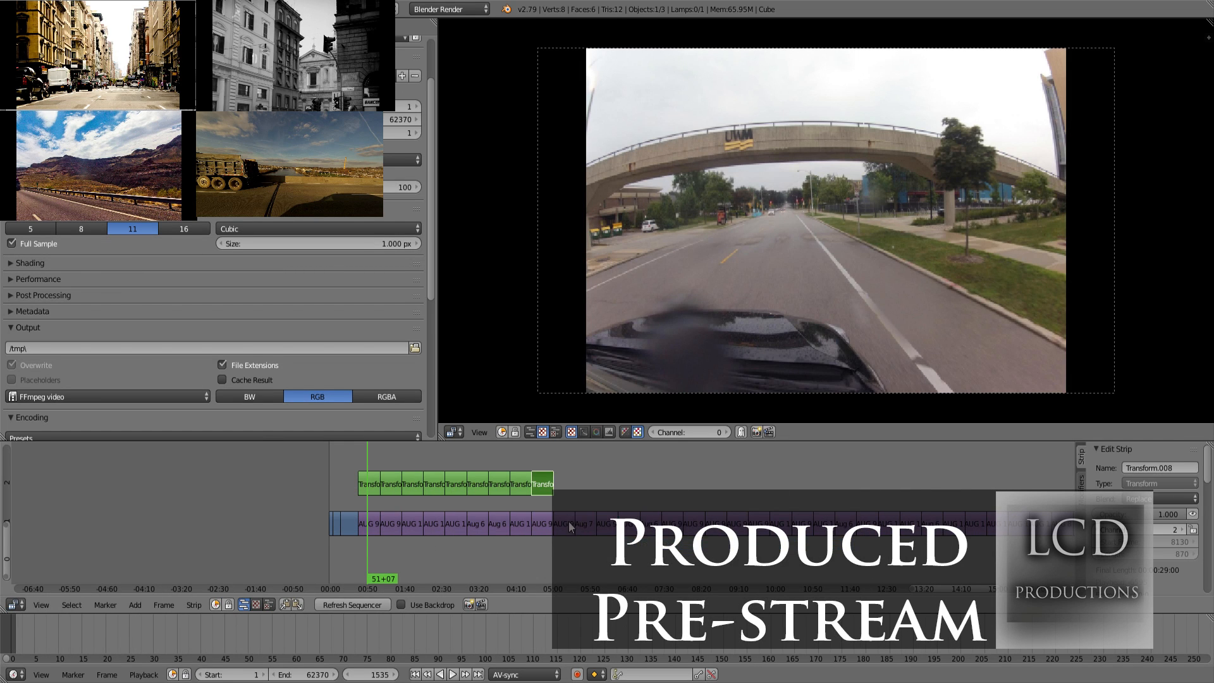
Step: Add Transform effect strips to the tenth image strip and the Aug 7 2018 GoPro strip after it
right_click(568, 522)
key(space)
key(Return)
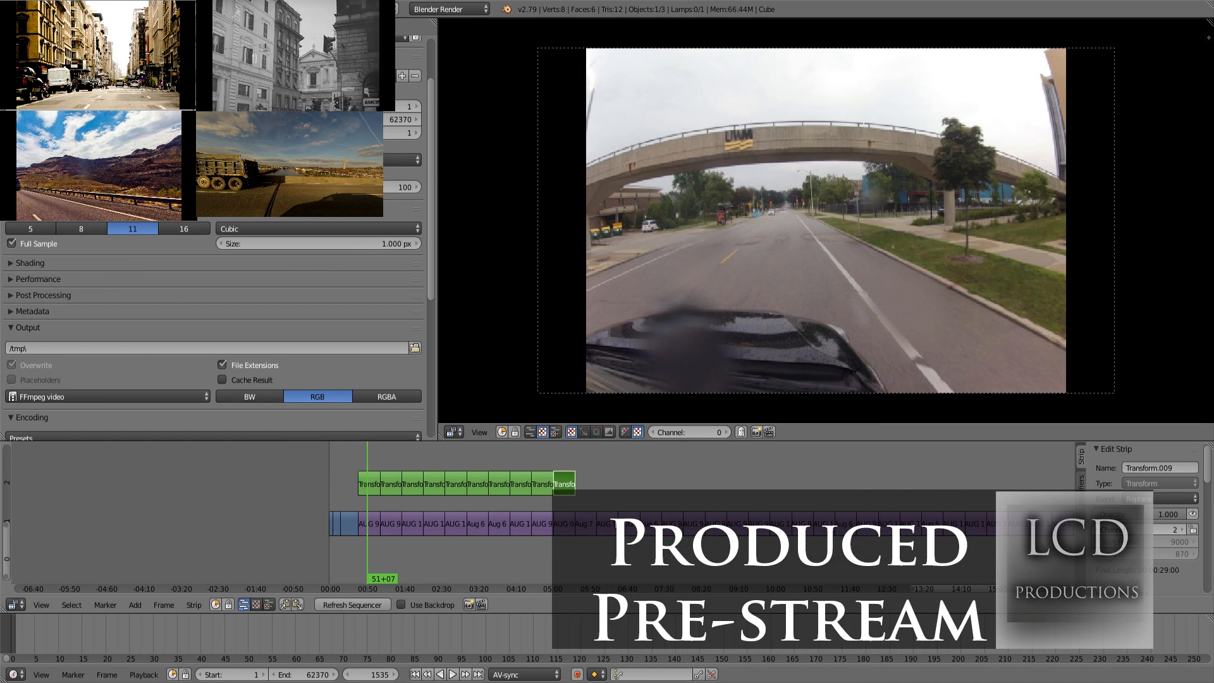
right_click(584, 523)
key(space)
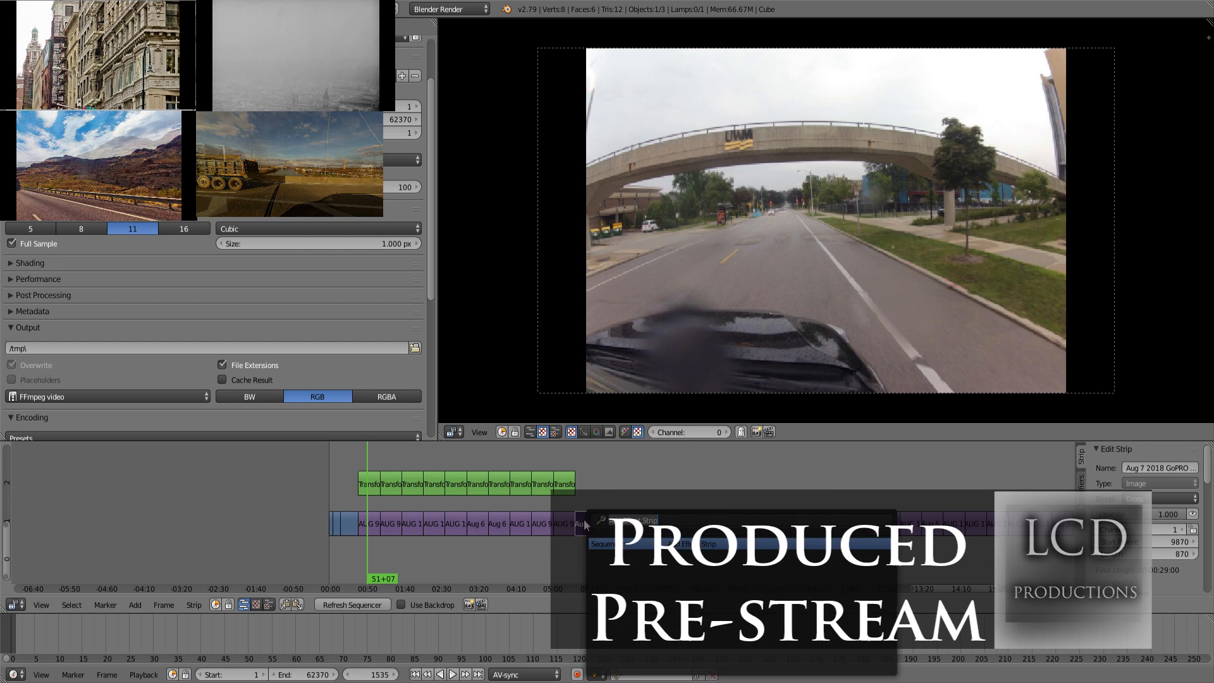
key(Return)
Step: Add Transform effect strips to the twelfth and thirteenth image strips, ending just before the next Aug 6 strip
right_click(609, 524)
key(space)
key(Return)
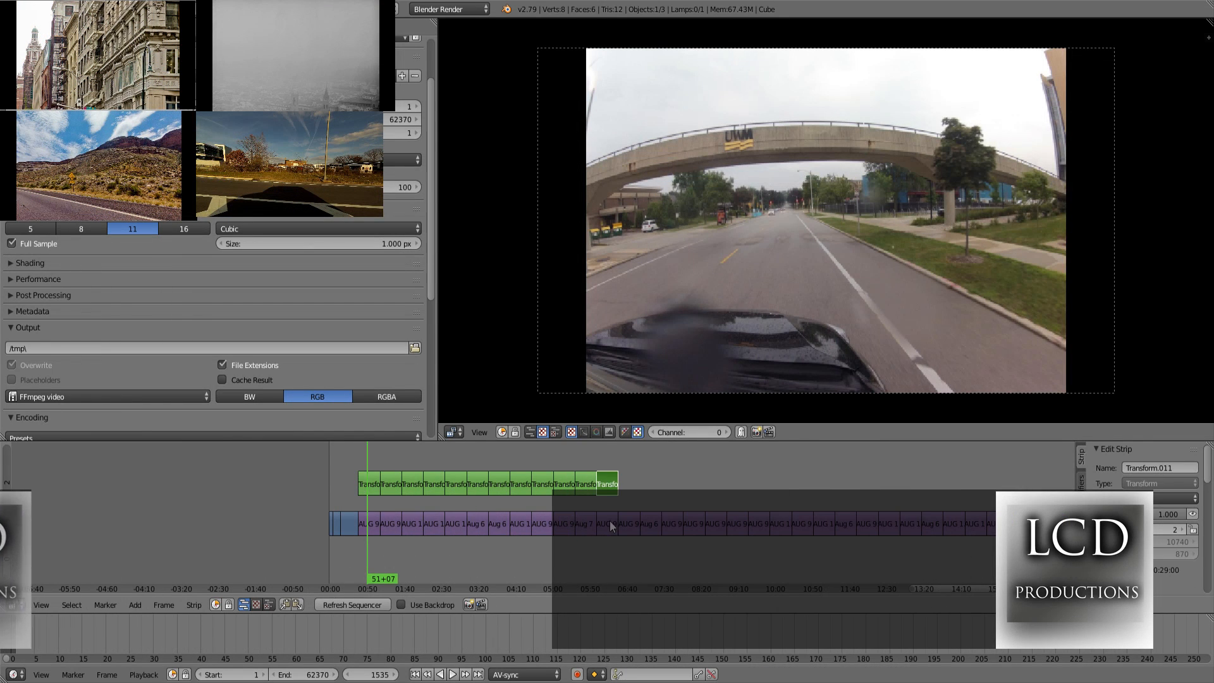
key(space)
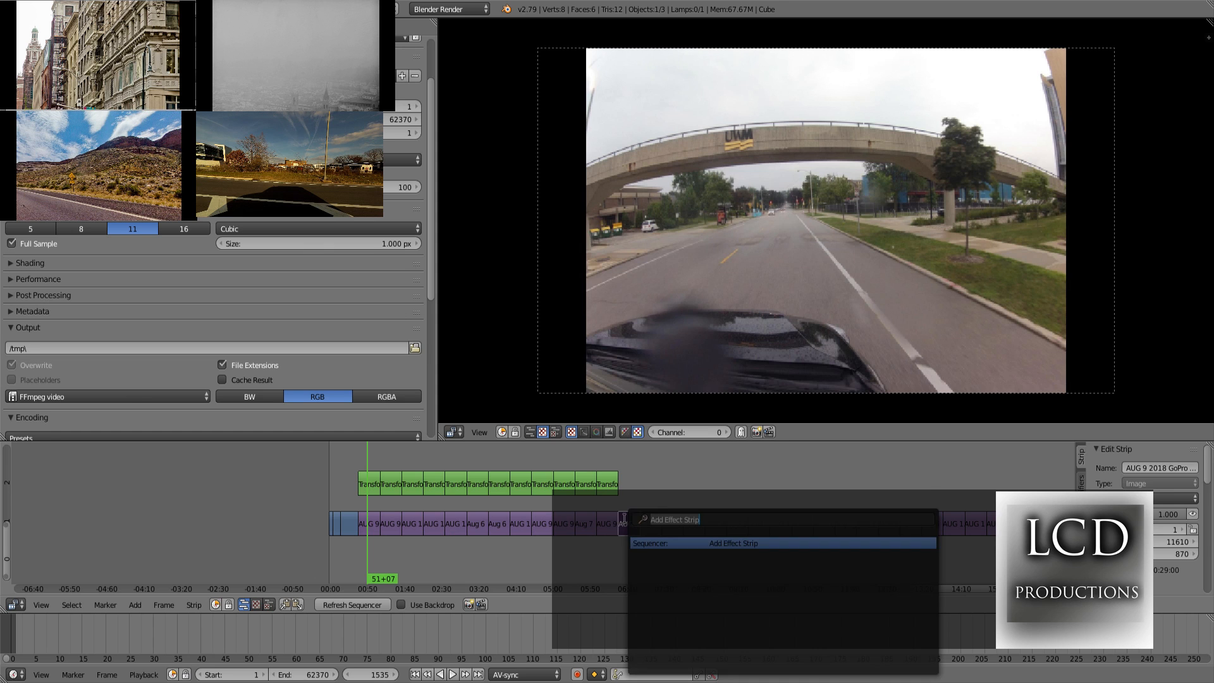
key(Return)
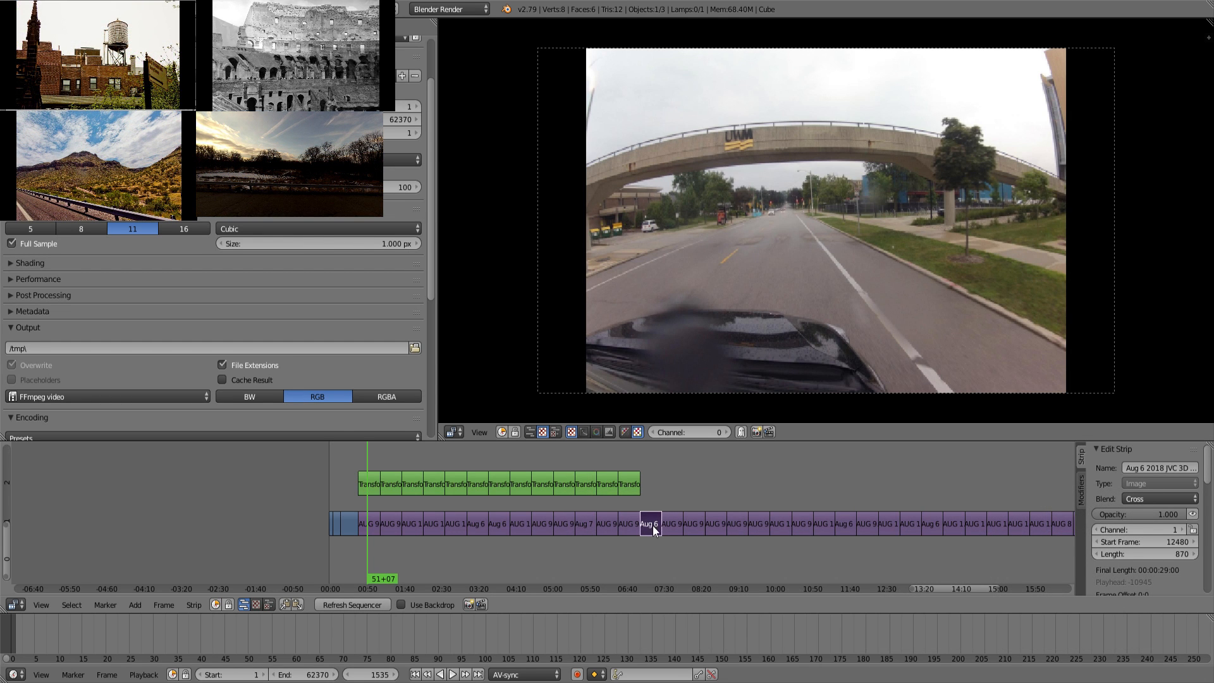
Step: Add Transform effect strips to the fourteenth image strip (Aug 6 2018 JVC) and the two AUG 9 2018 GoPro strips after it
key(shift+a)
click(696, 544)
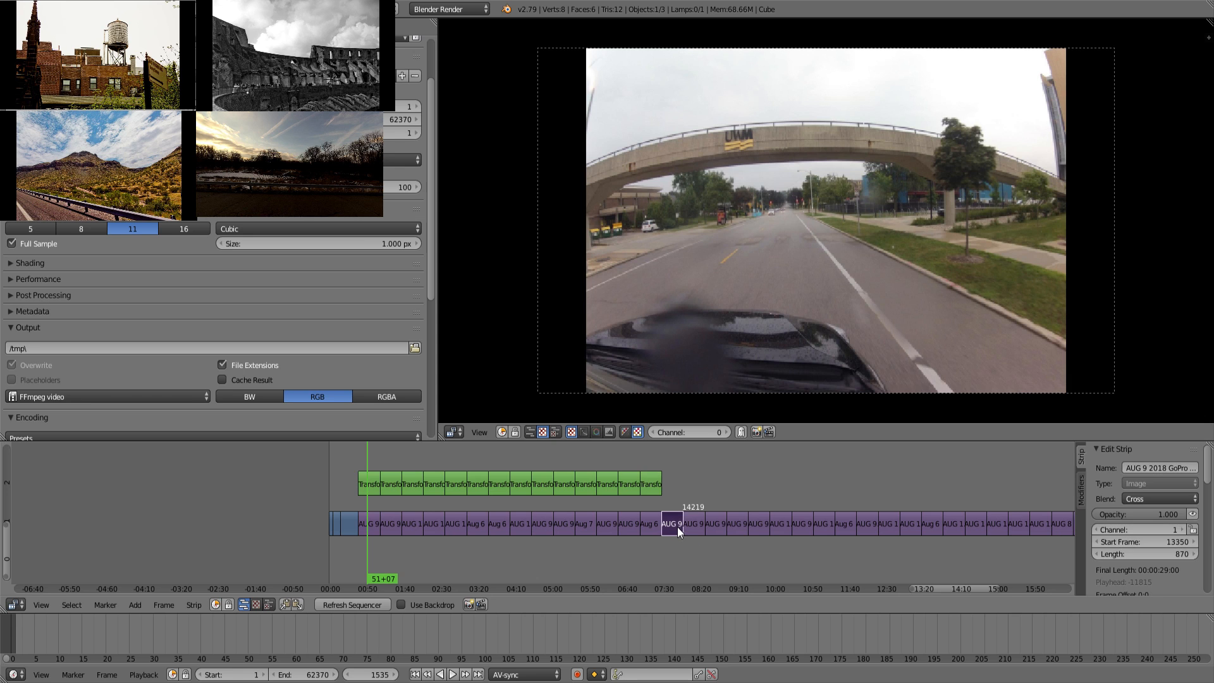
key(shift+a)
click(698, 544)
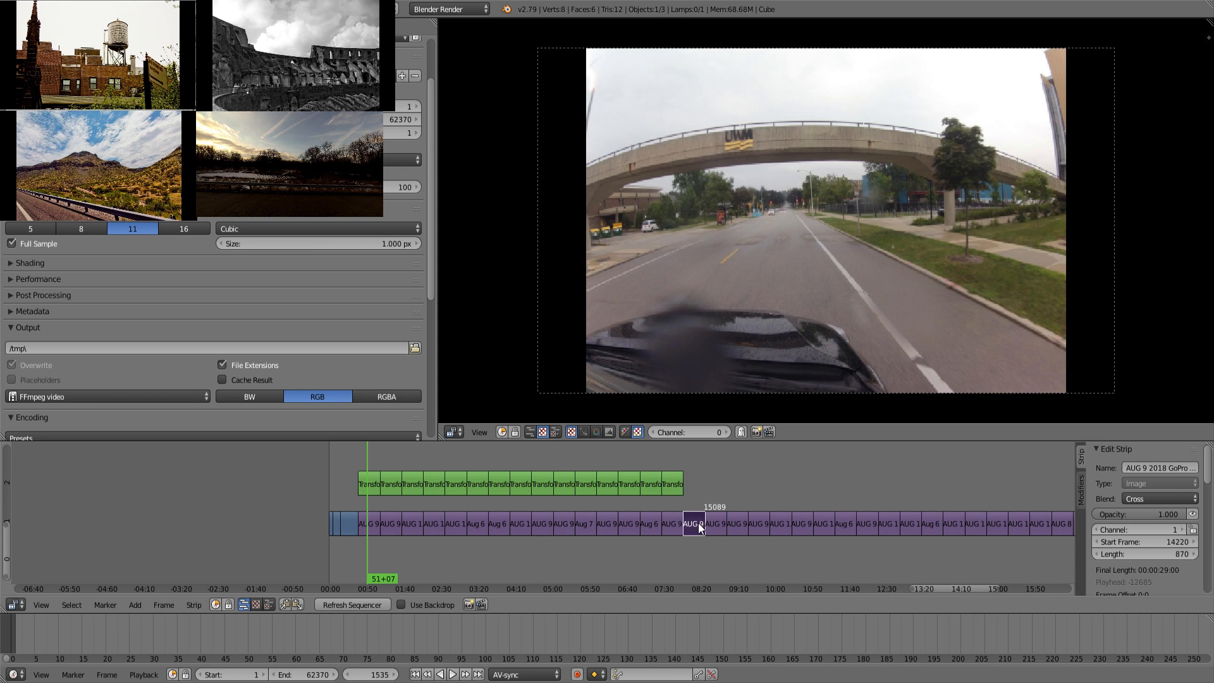
key(space)
click(711, 545)
Step: Add Transform effect strips to the seventeenth and eighteenth image strips, starting at frames 15090 and 15960
right_click(719, 523)
key(space)
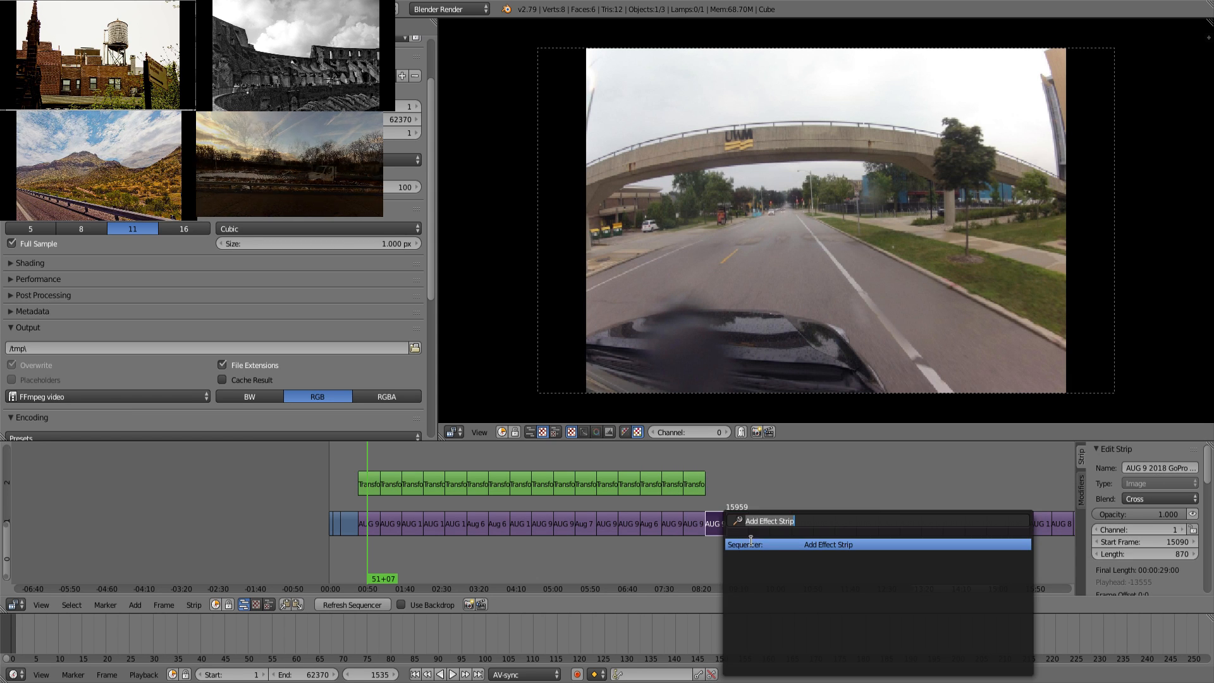
click(749, 545)
right_click(741, 531)
key(space)
click(771, 544)
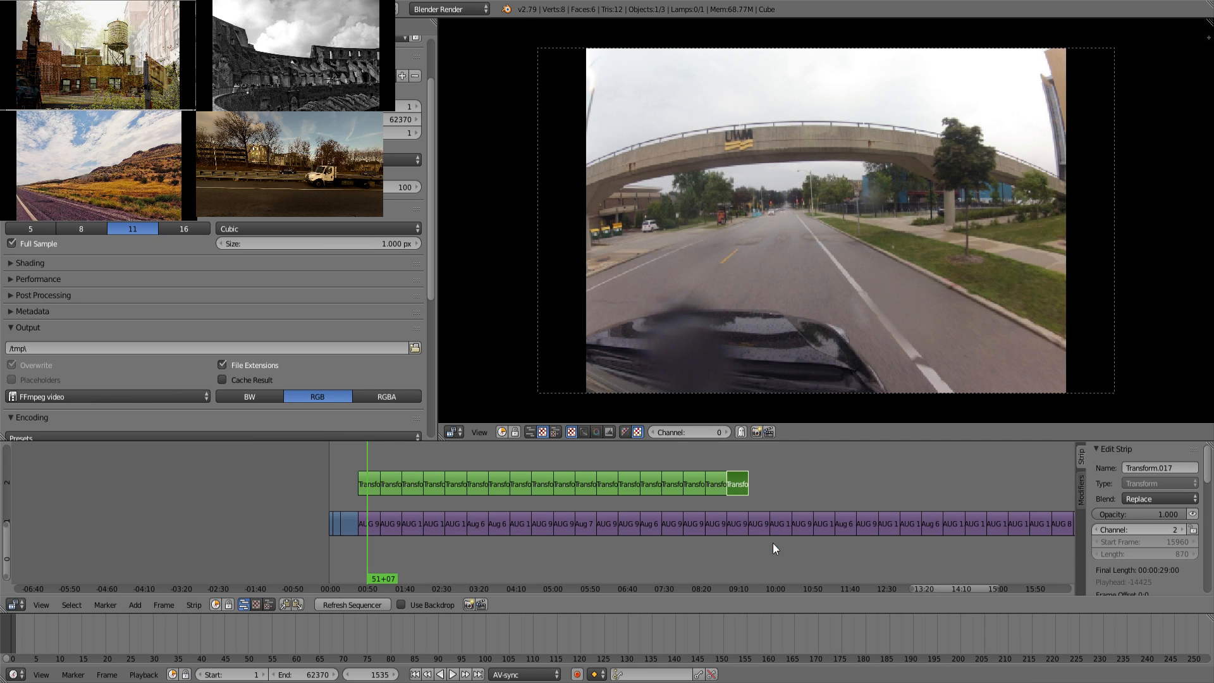
Step: Add Transform effect strips to the nineteenth and twentieth image strips in the sequence
right_click(764, 524)
key(space)
click(806, 544)
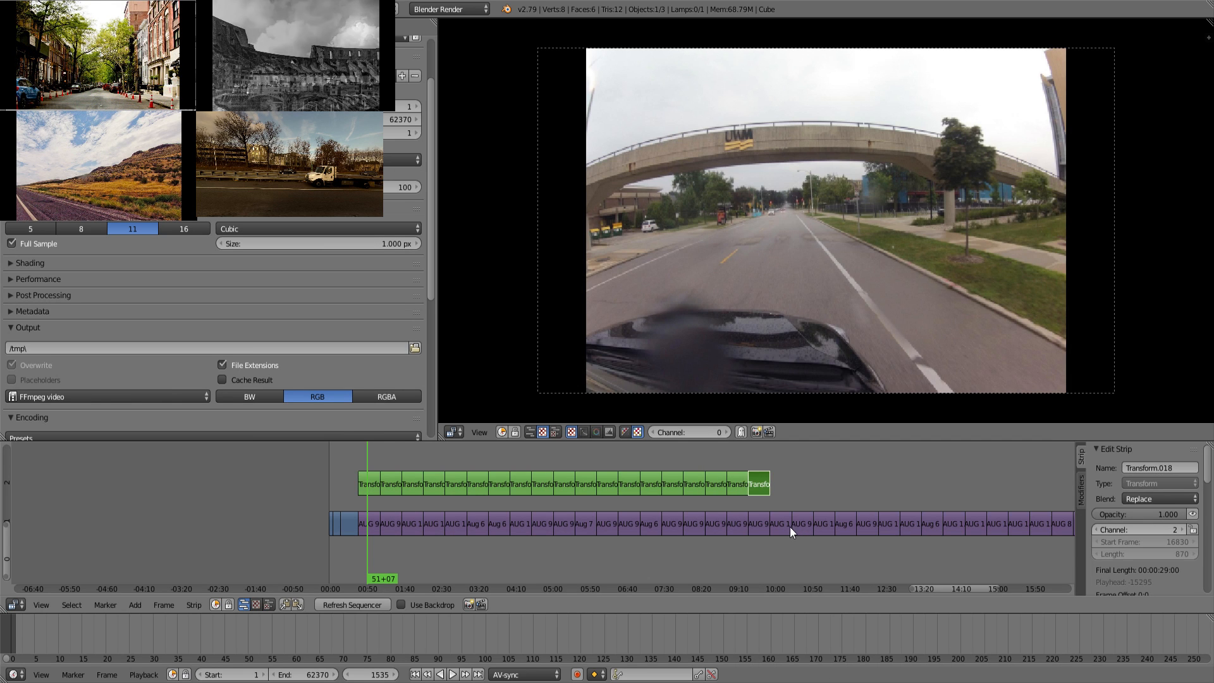
right_click(782, 526)
key(space)
click(819, 544)
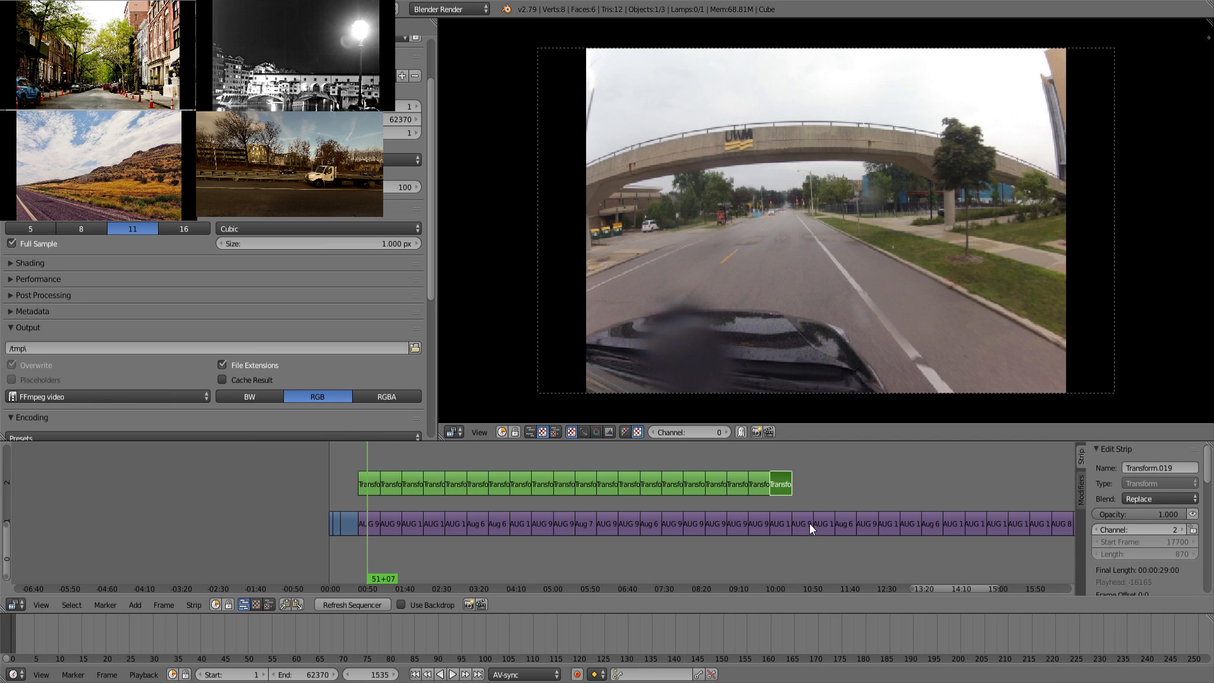
Step: Add Transform effect strips to the 21st and 22nd image strips, ending just before the next Aug 6 strip
right_click(805, 522)
key(space)
click(835, 542)
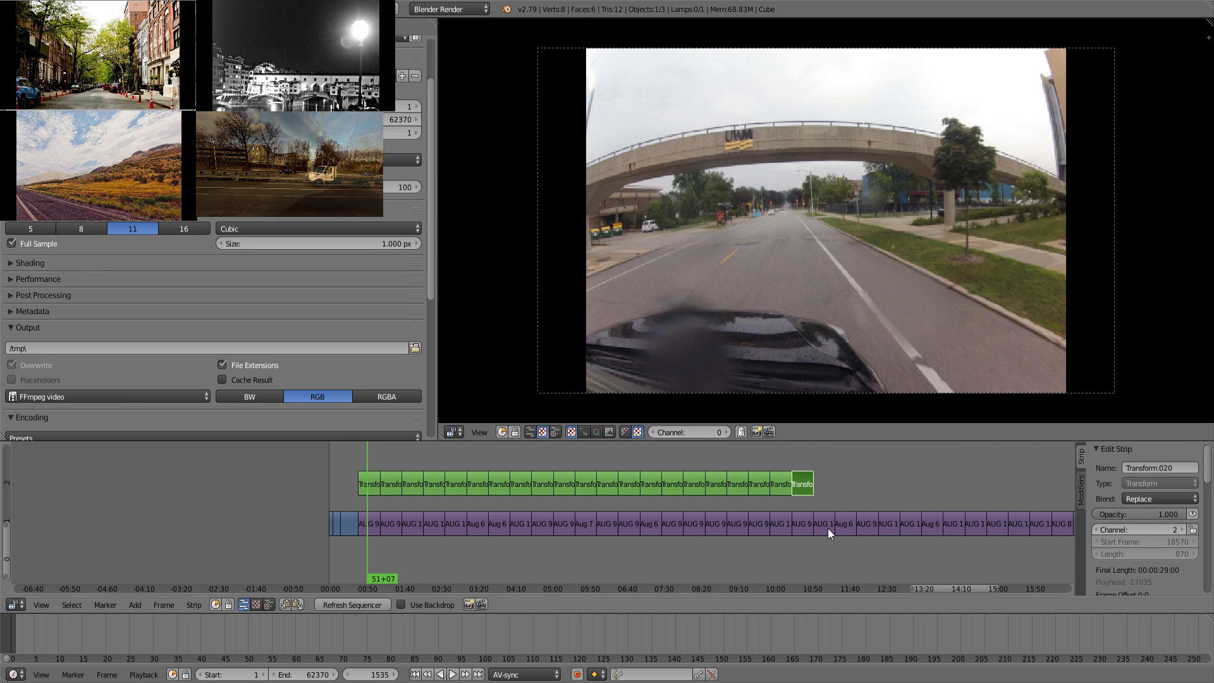
right_click(828, 528)
key(space)
click(854, 543)
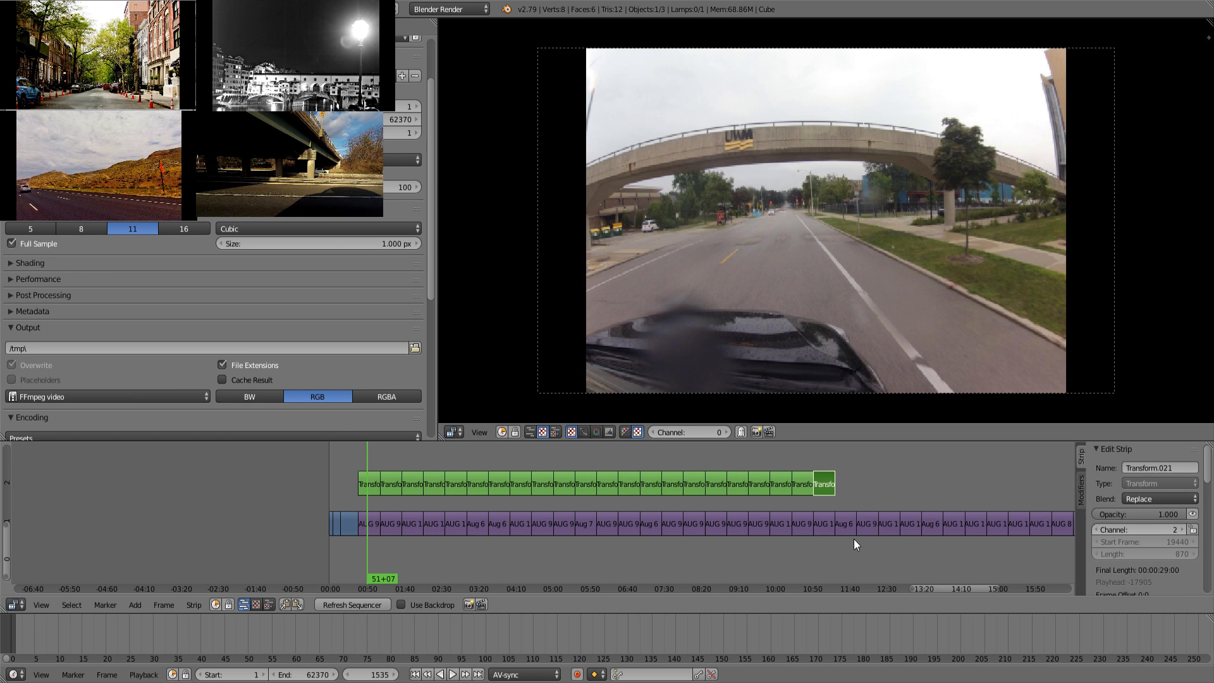
Step: Add Transform effect strips to the 23rd image strip (Aug 6) and the AUG 9 2018 GoPro strip after it
right_click(846, 525)
key(space)
click(880, 544)
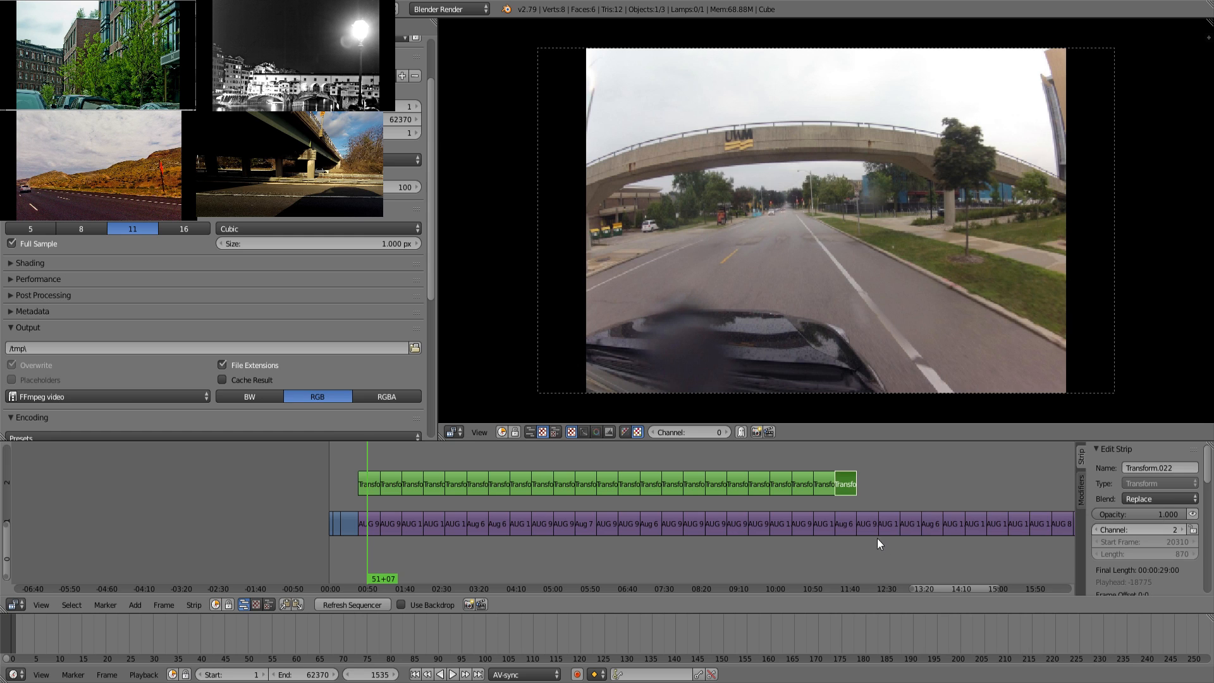
right_click(866, 526)
key(space)
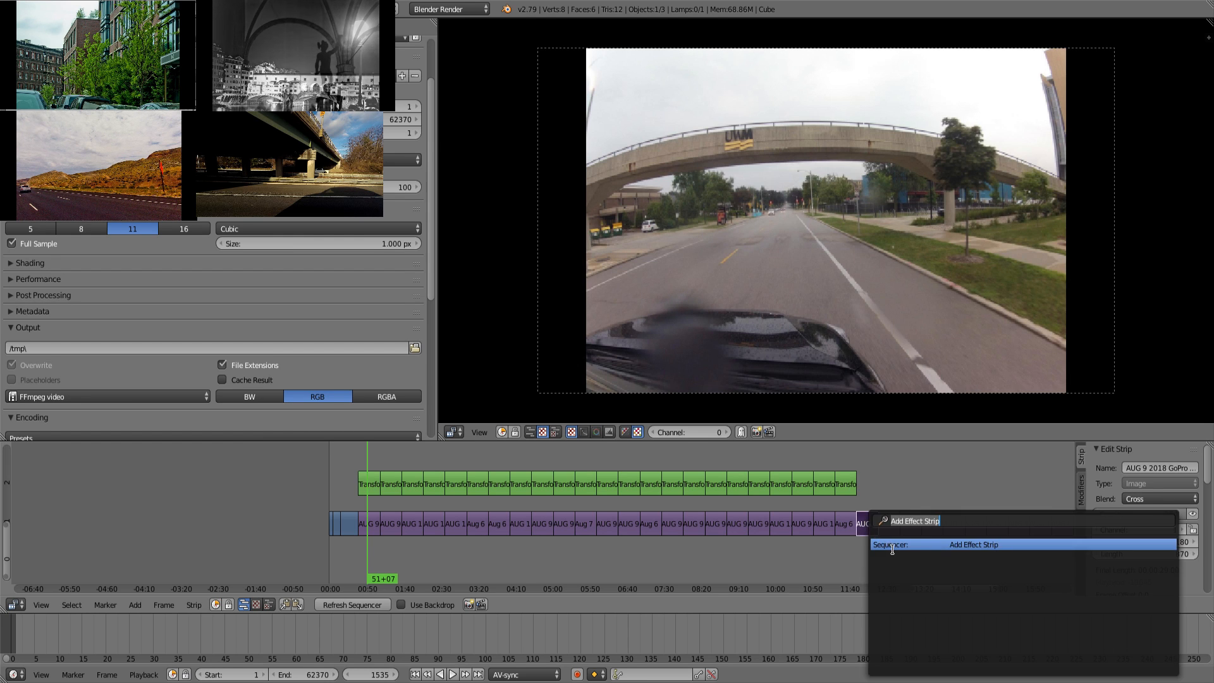
click(891, 543)
Step: Add Transform effect strips to the 25th and 26th image strips, the two AUG 11 2018 GoPro ones
right_click(890, 529)
key(space)
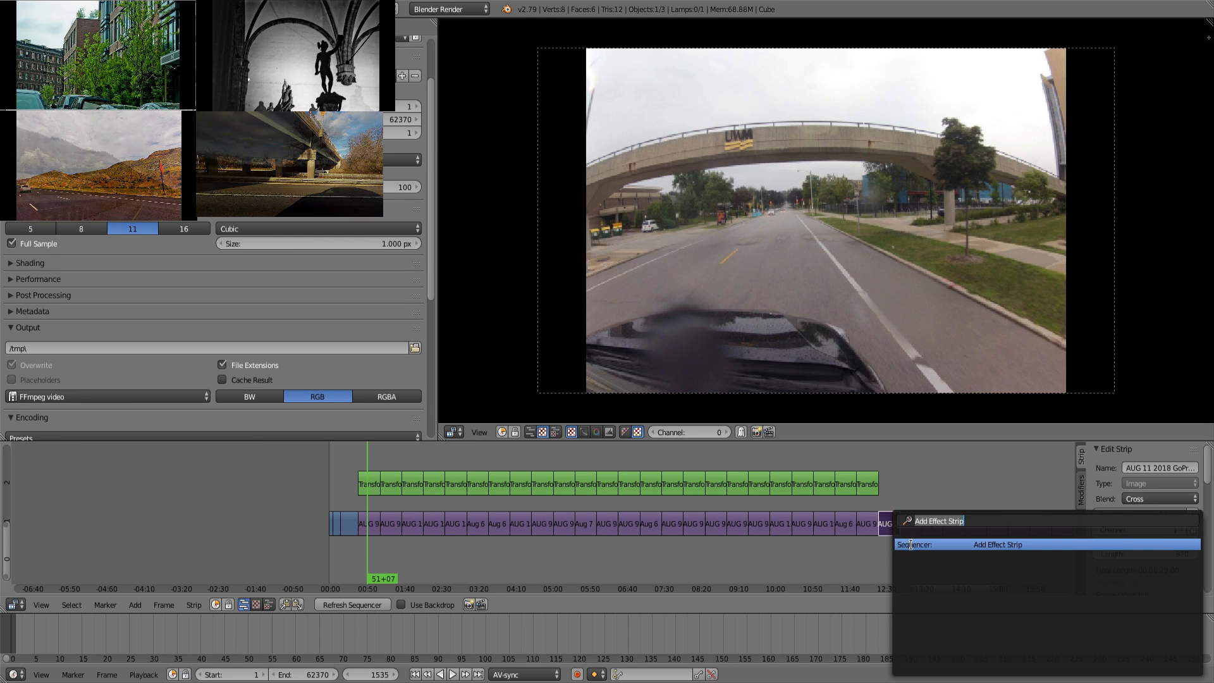
click(908, 542)
right_click(909, 529)
key(space)
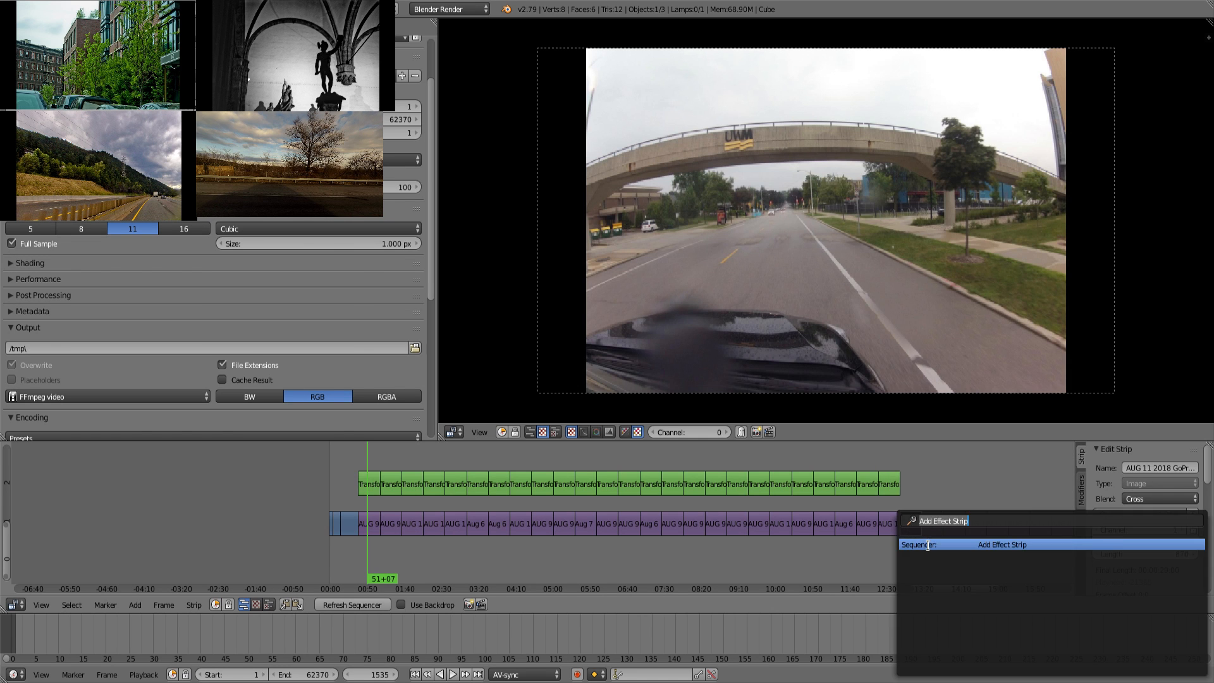
click(923, 542)
Step: Add Transform effect strips to the 27th image strip (Aug 6) and the 28th strip after it
middle_drag(921, 546, 588, 552)
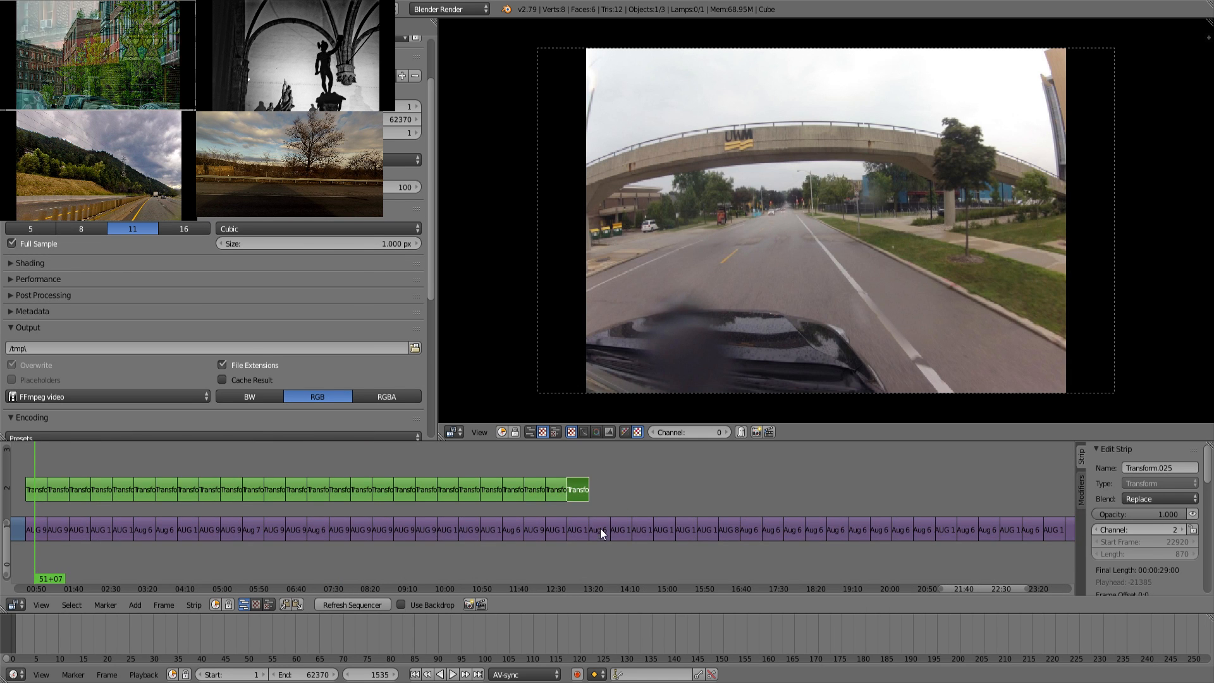
right_click(601, 529)
key(space)
click(667, 543)
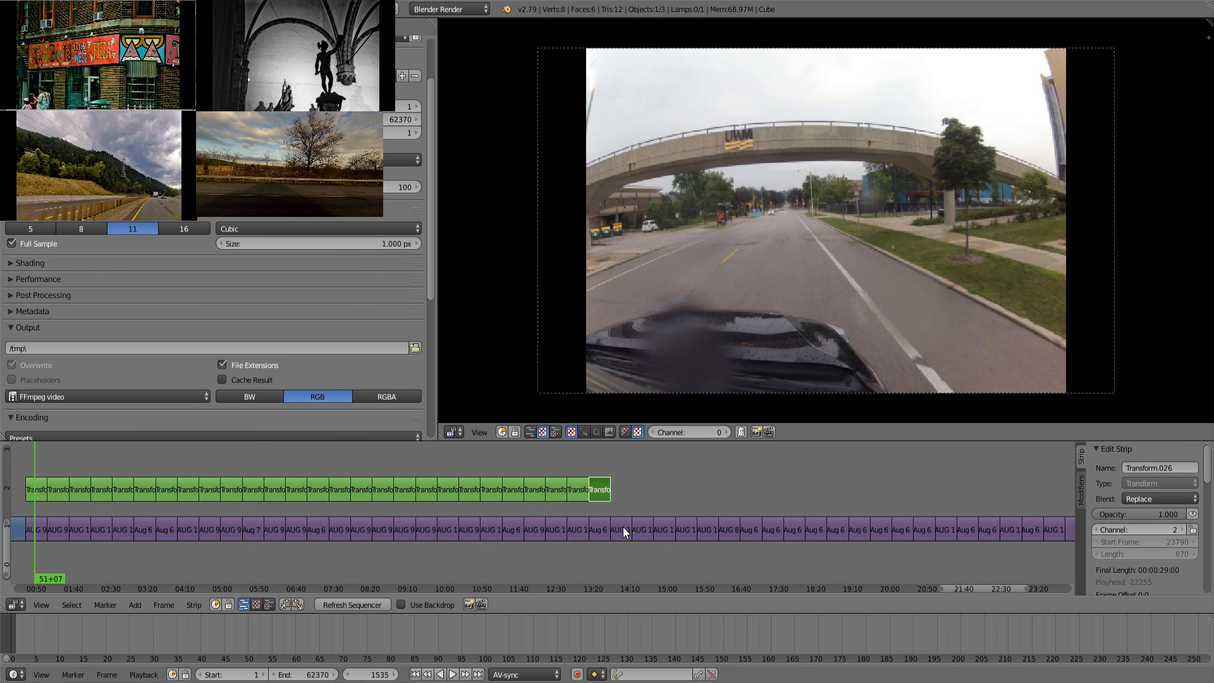
right_click(623, 530)
key(space)
click(674, 542)
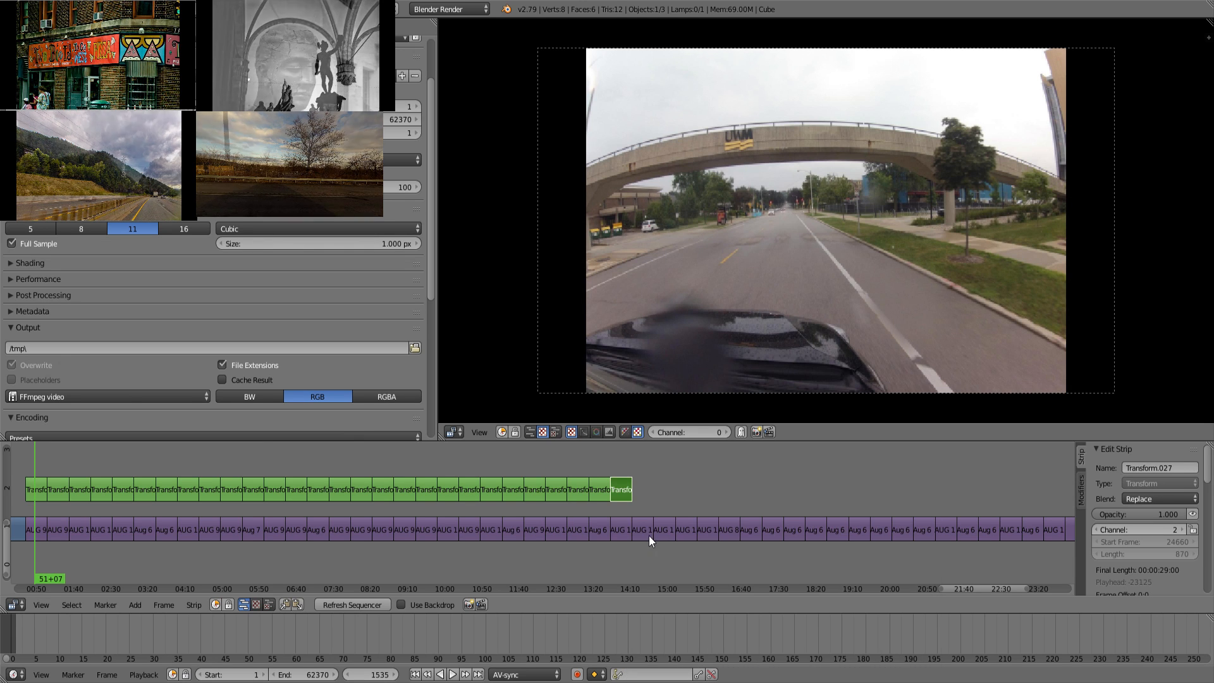
Step: Add Transform effect strips to the 29th and 30th image strips, starting at frames 25530 and 26400
right_click(648, 531)
key(space)
click(654, 542)
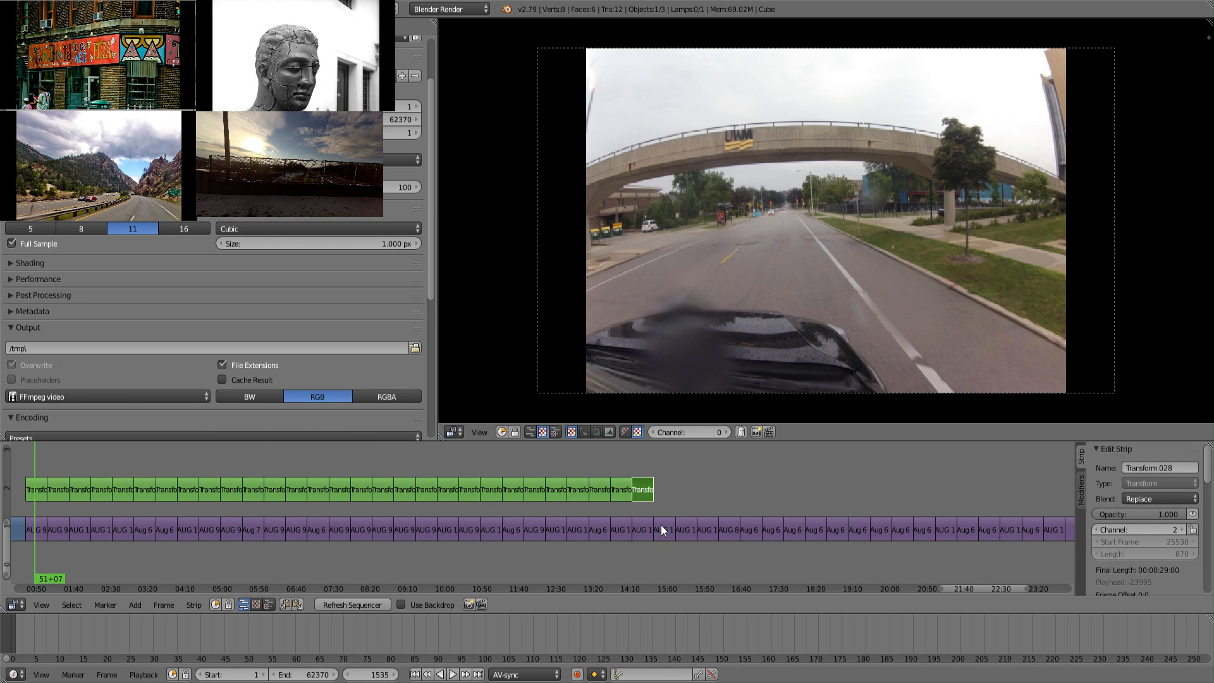
right_click(661, 528)
key(space)
click(696, 541)
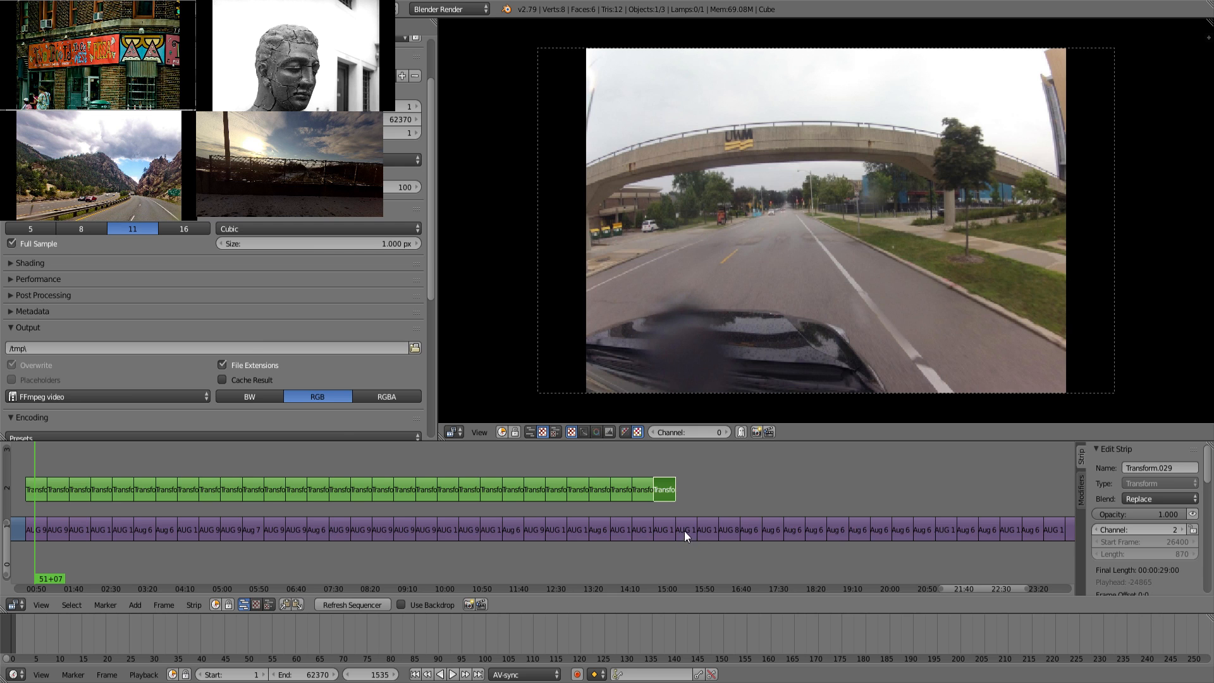
Step: Add Transform effect strips to the 31st and 32nd image strips, ending just before the AUG 8 strip
right_click(684, 530)
key(space)
click(730, 542)
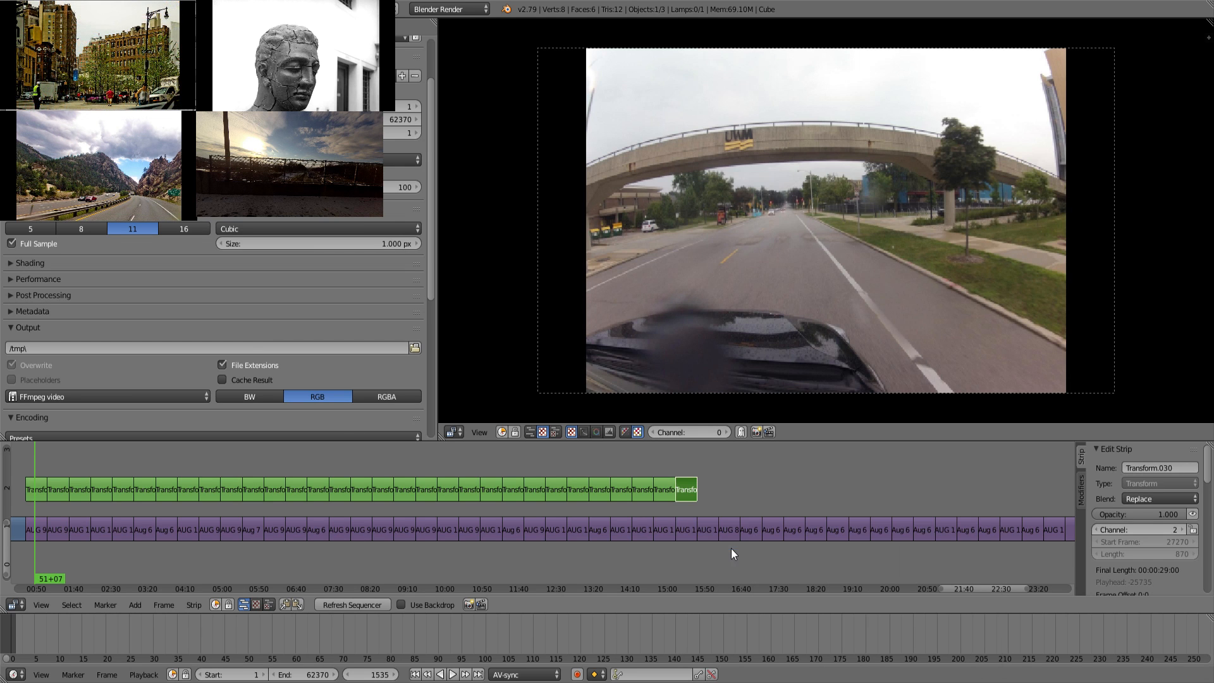
right_click(705, 525)
key(space)
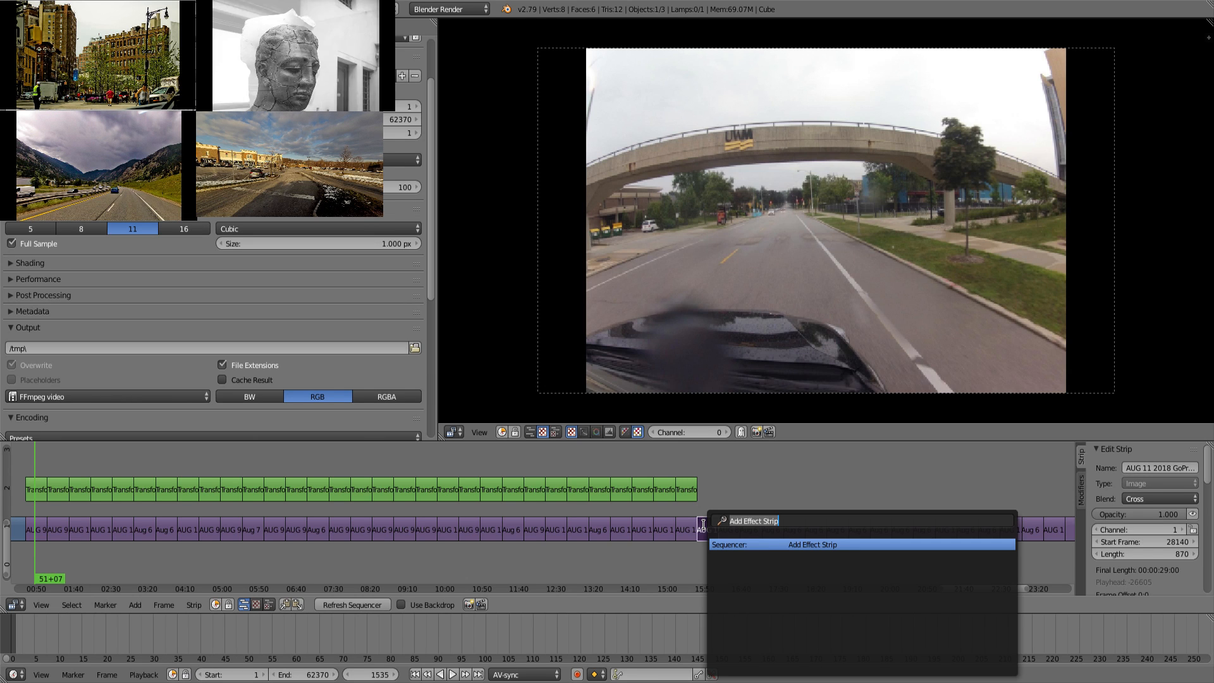
click(744, 544)
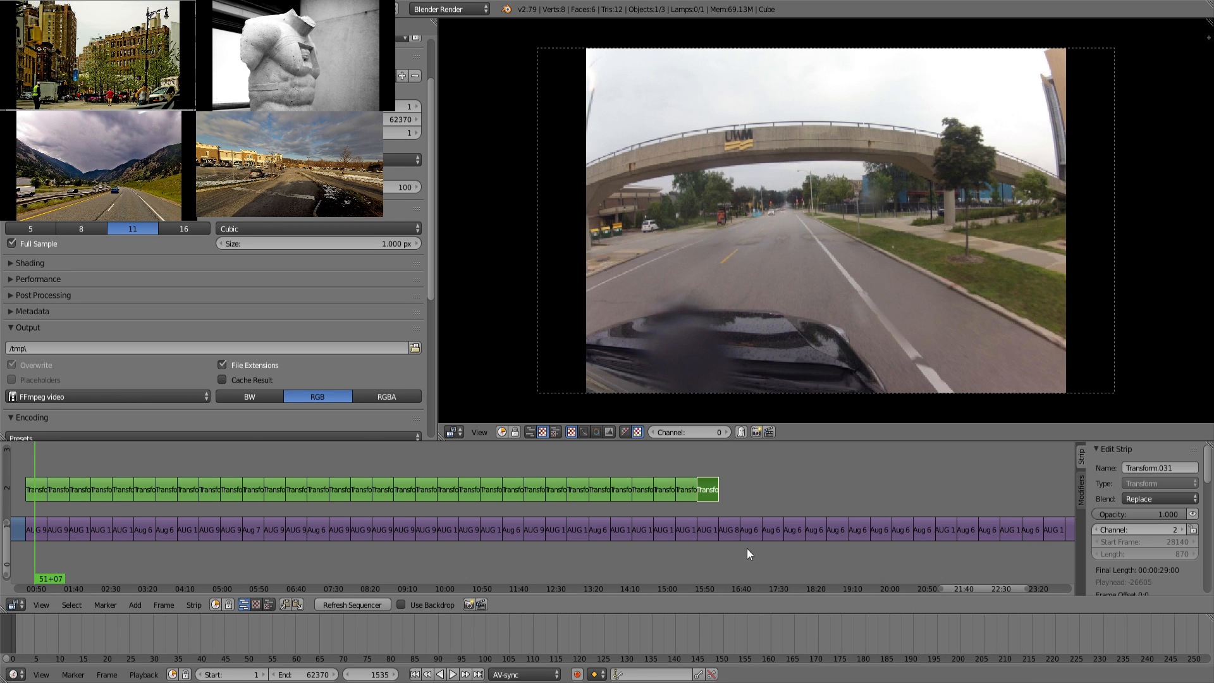
Step: Add Transform effect strips to the AUG 8 2018 GoPro image strip and the first Aug 6 2018 JVC strip after it
right_click(731, 533)
key(space)
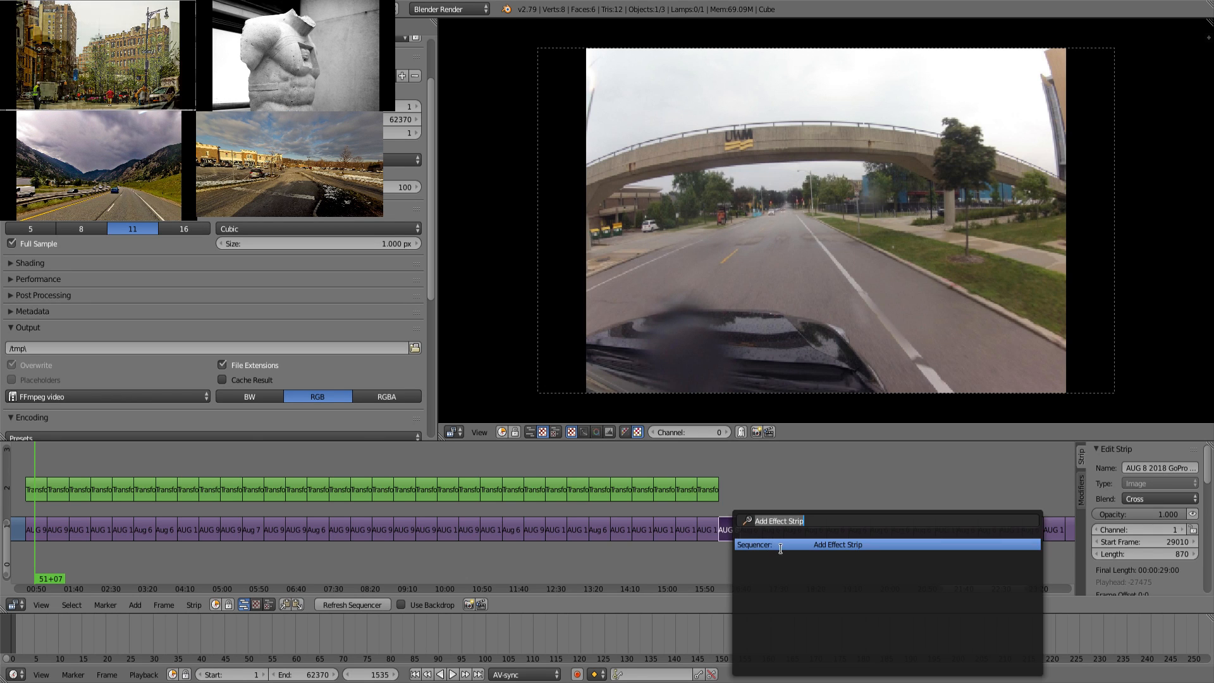
click(772, 541)
right_click(746, 529)
key(space)
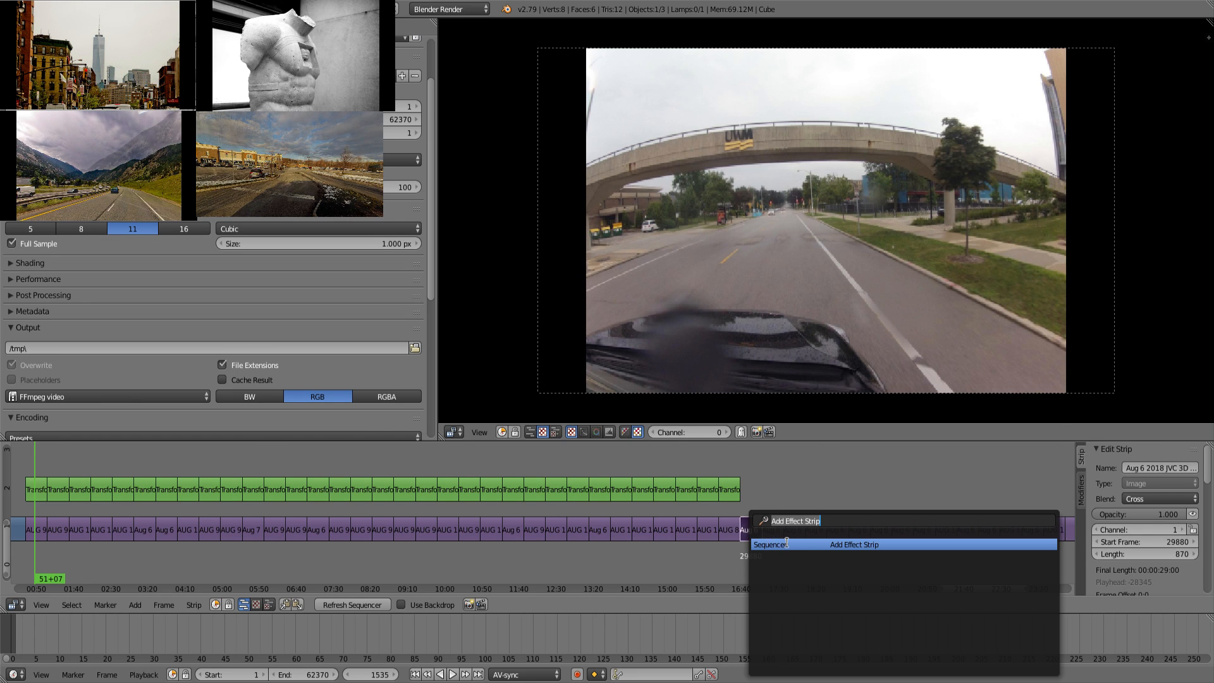
click(795, 542)
Step: Add Transform effect strips to the 35th and 36th image strips, the Aug 6 JVC ones starting at frames 30750 and 31620
right_click(772, 533)
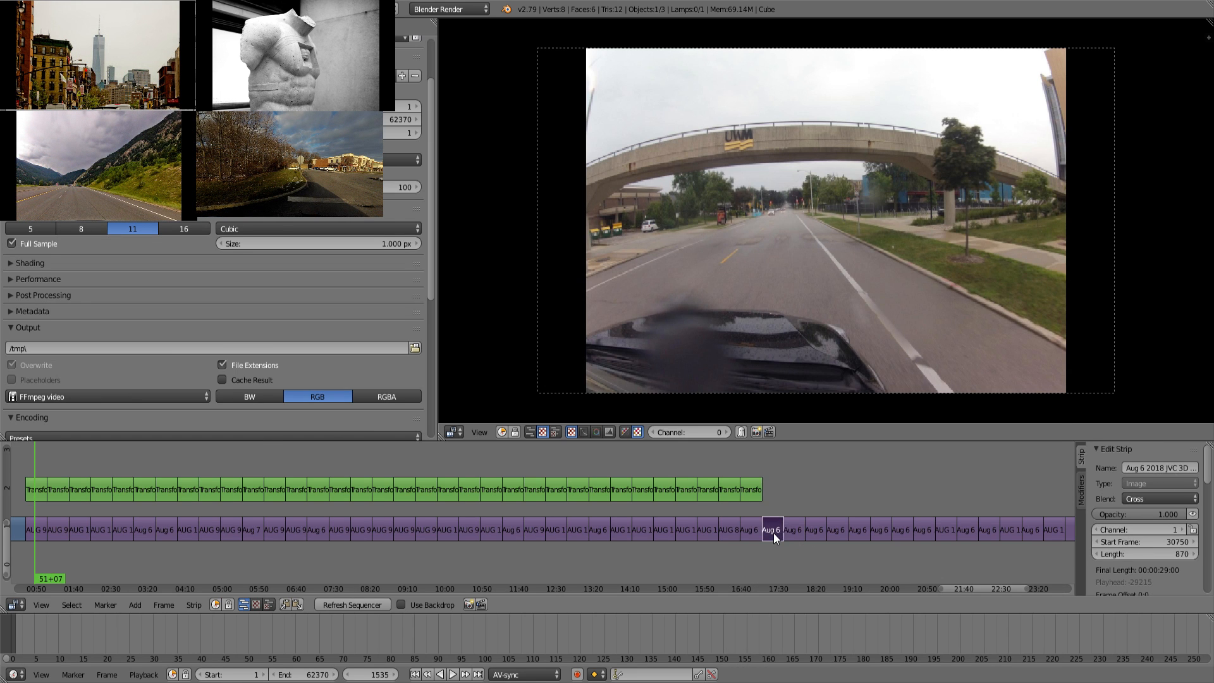
key(space)
click(820, 542)
right_click(795, 530)
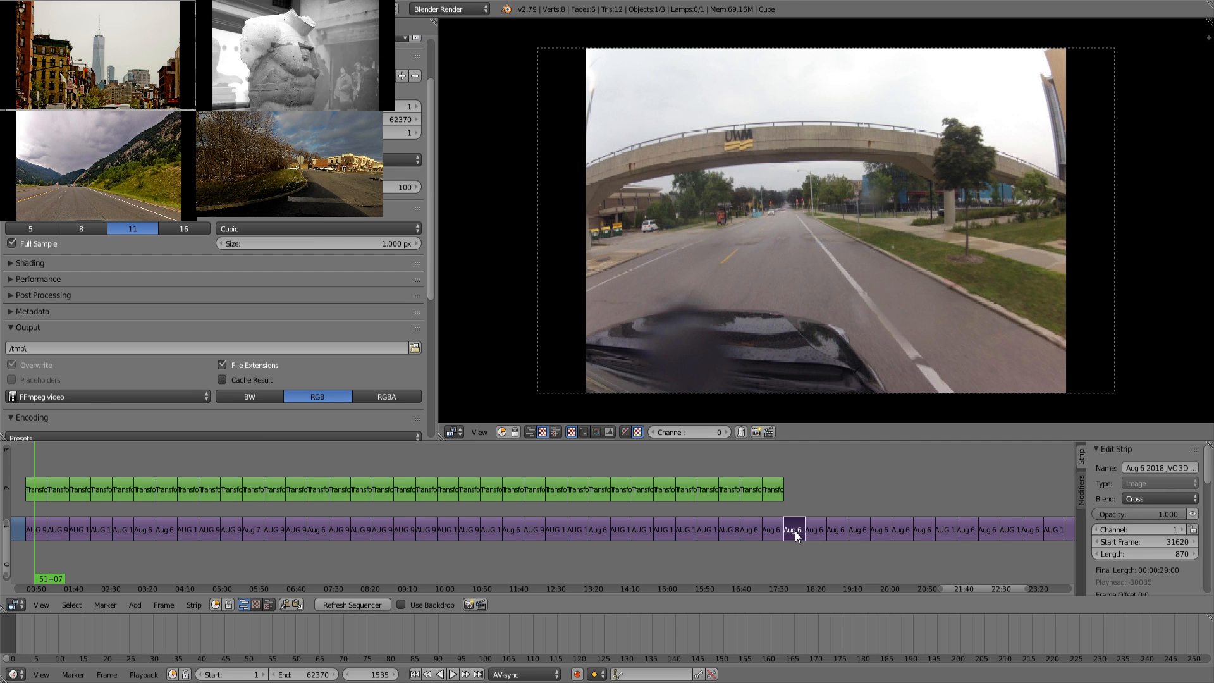
key(space)
click(847, 543)
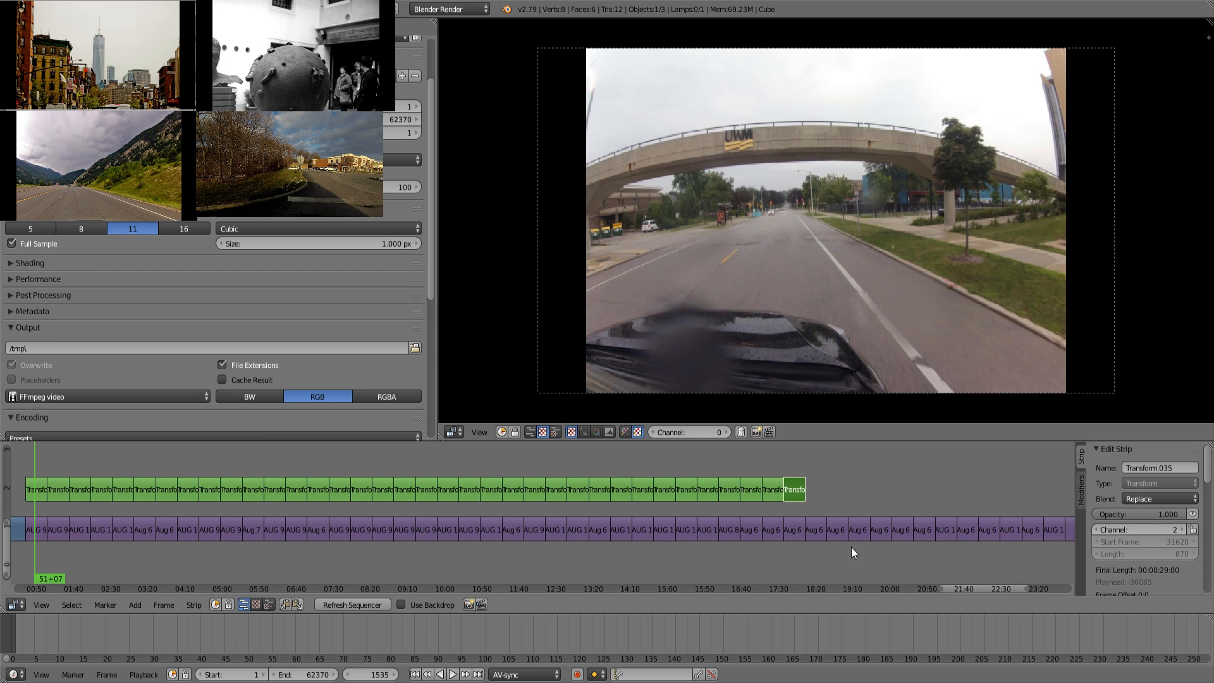
Step: Add Transform effect strips to the 37th and 38th image strips, the Aug 6 JVC ones starting at frames 32490 and 33360
right_click(814, 531)
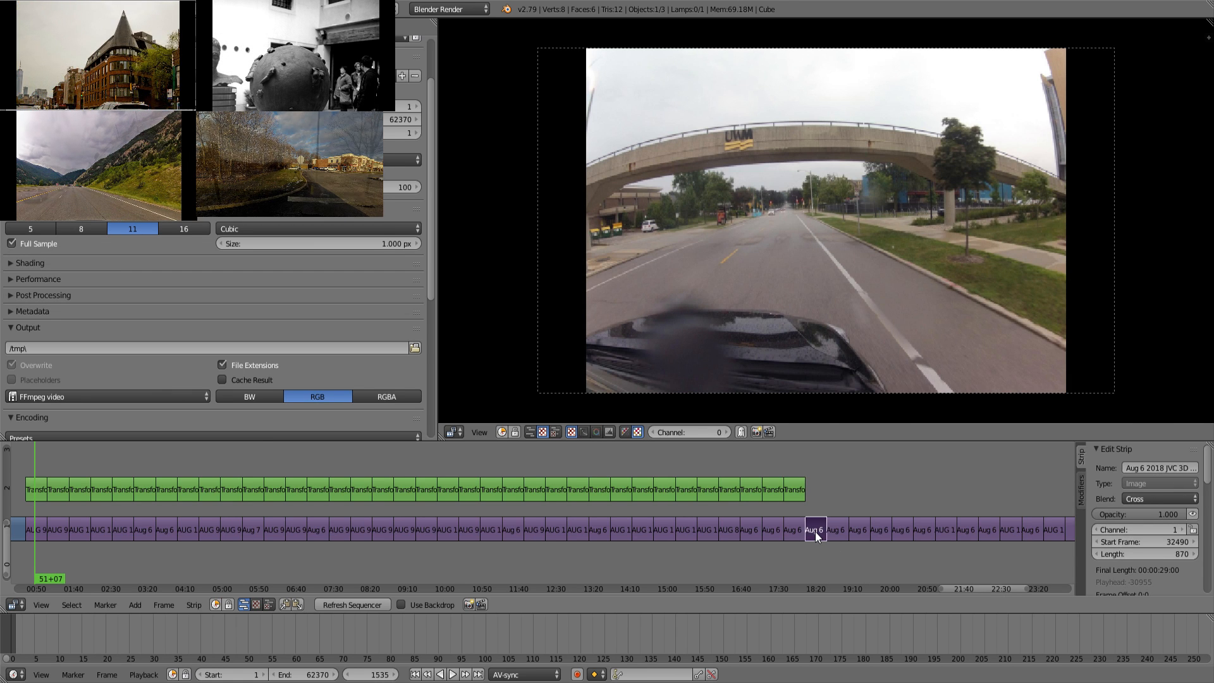
key(space)
click(844, 545)
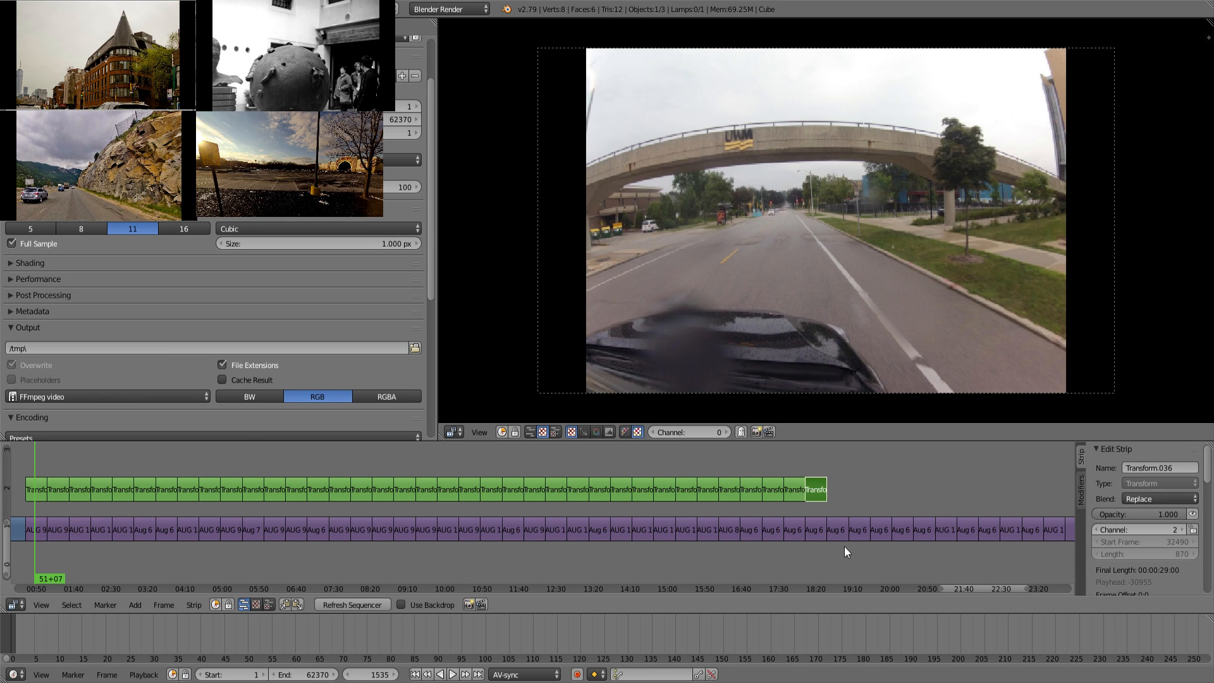
right_click(837, 531)
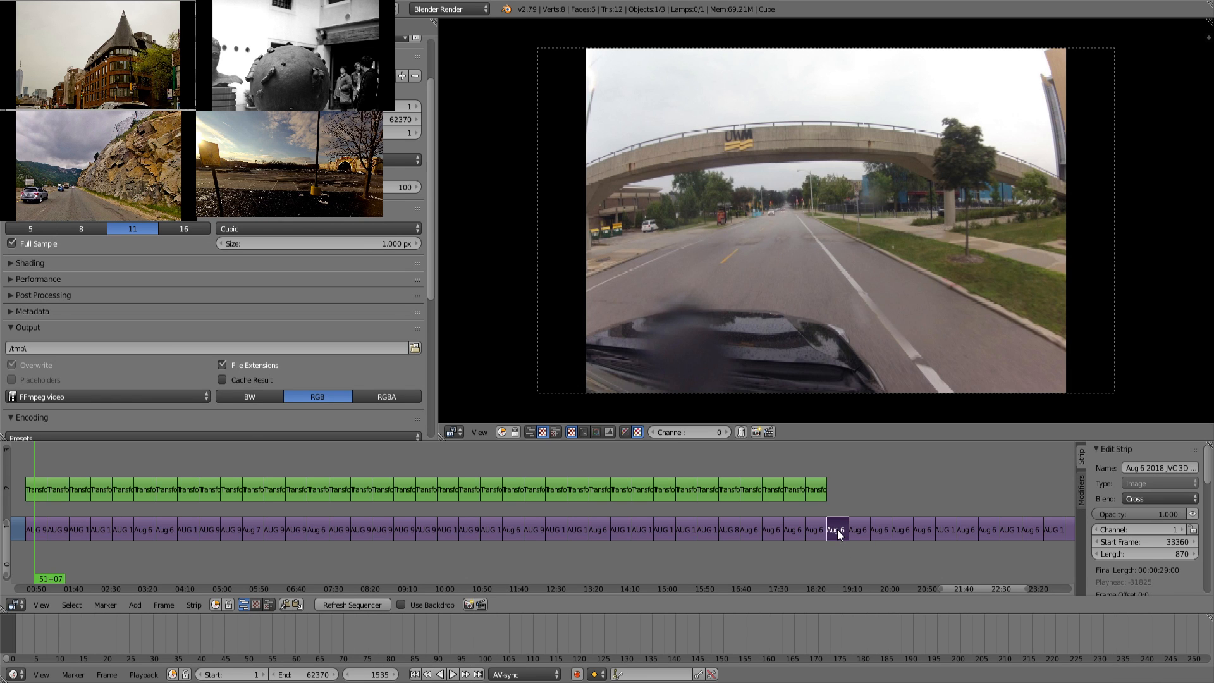
key(space)
click(869, 545)
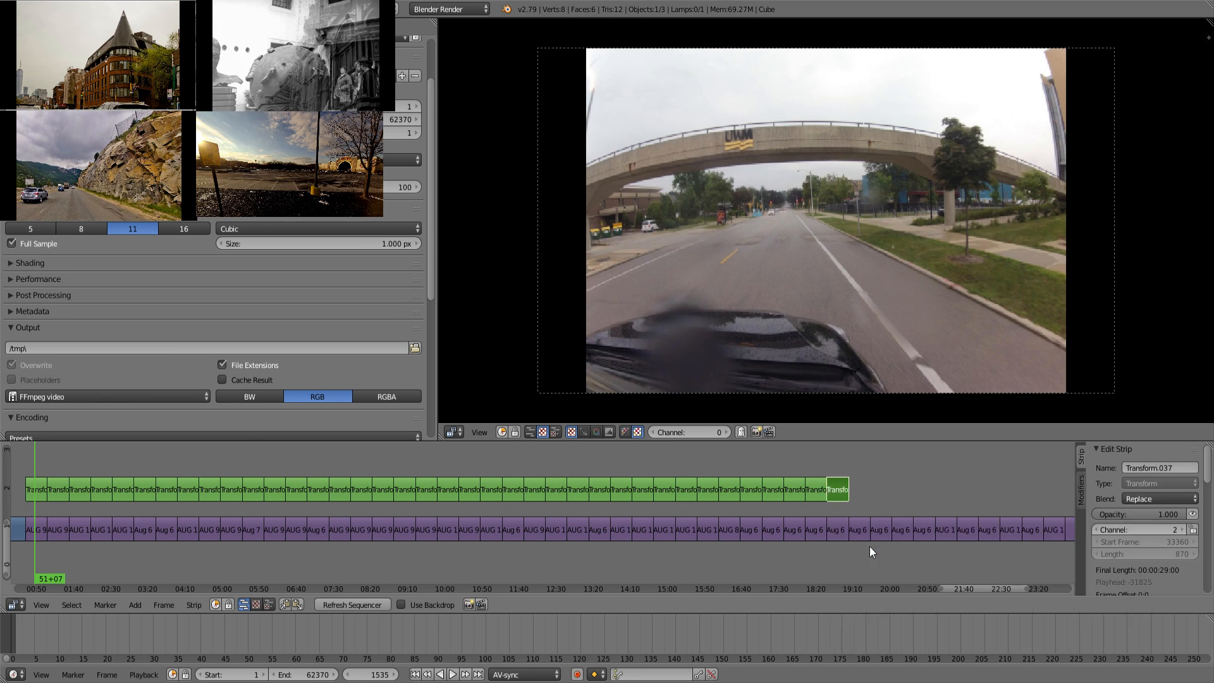
Step: Add Transform effect strips to the 39th and 40th image strips within the run of Aug 6 JVC strips
right_click(857, 528)
key(space)
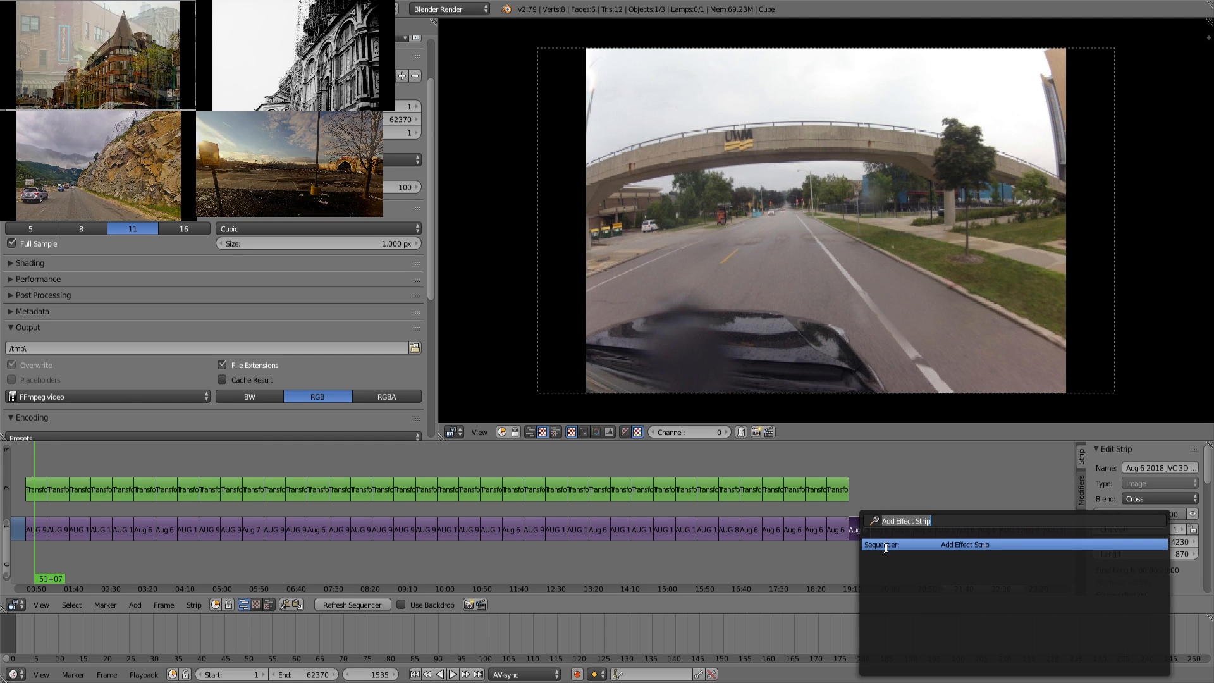
click(882, 539)
right_click(880, 530)
key(space)
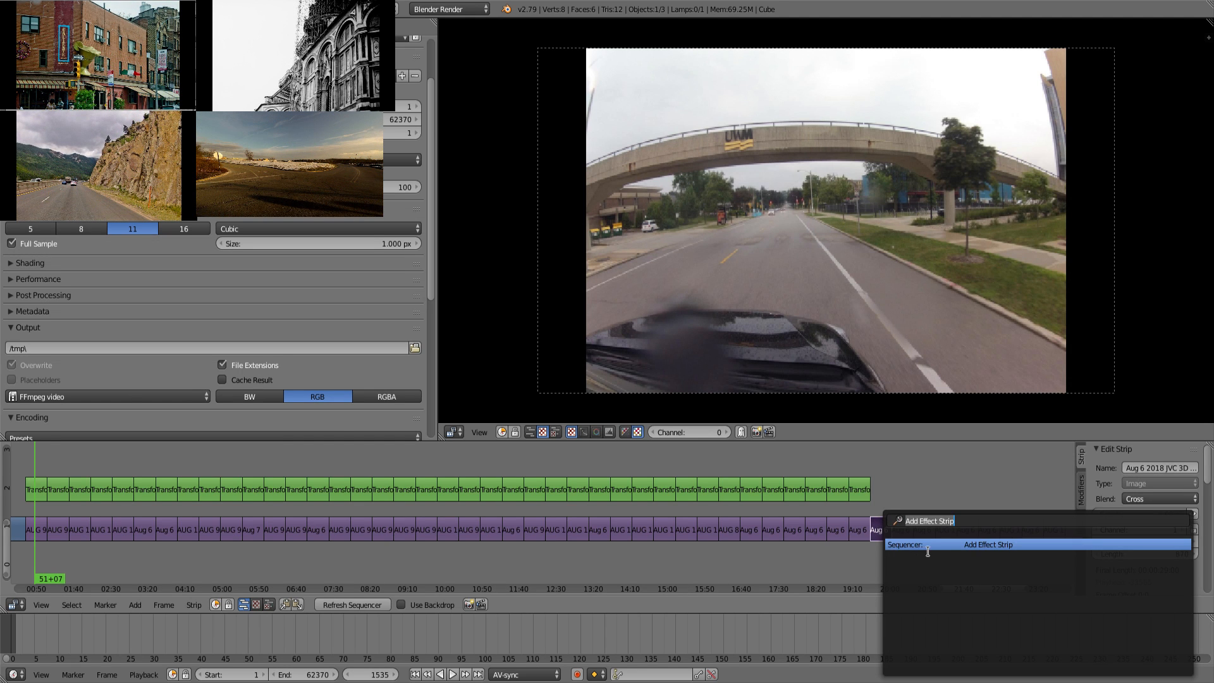
click(932, 545)
Step: Add Transform effect strips to the last two Aug 6 JVC strips of the run and the AUG 10 2018 GoPro strip after them
right_click(900, 531)
key(space)
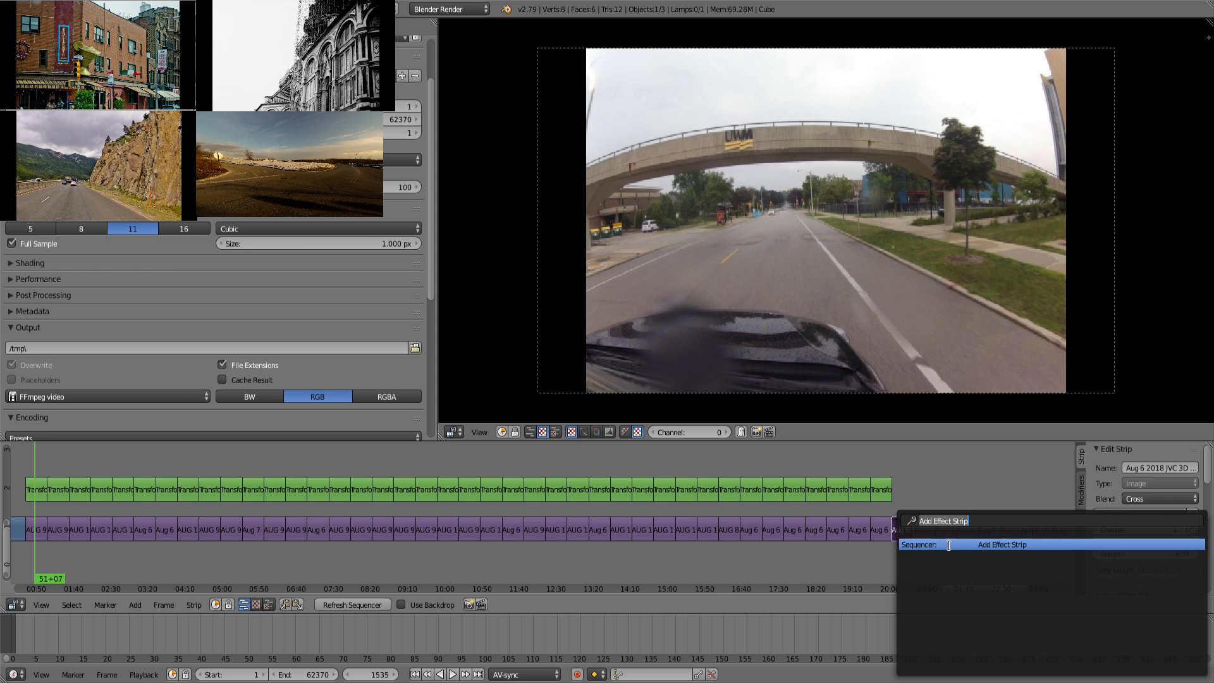
click(934, 539)
right_click(926, 532)
key(space)
click(954, 543)
right_click(949, 530)
key(space)
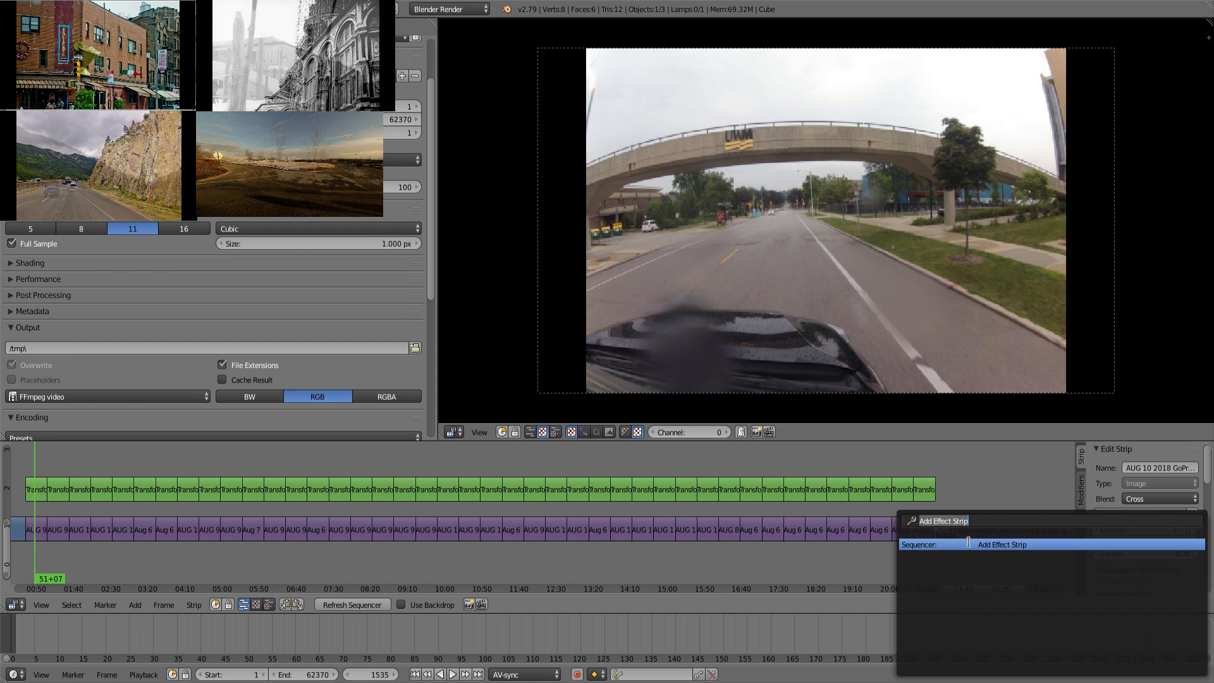
click(968, 541)
Step: Add Transform effect strips to the two Aug 6 strips after the AUG 10 2018 GoPro strip, starting at frames 38580 and 39450
middle_drag(969, 540, 715, 524)
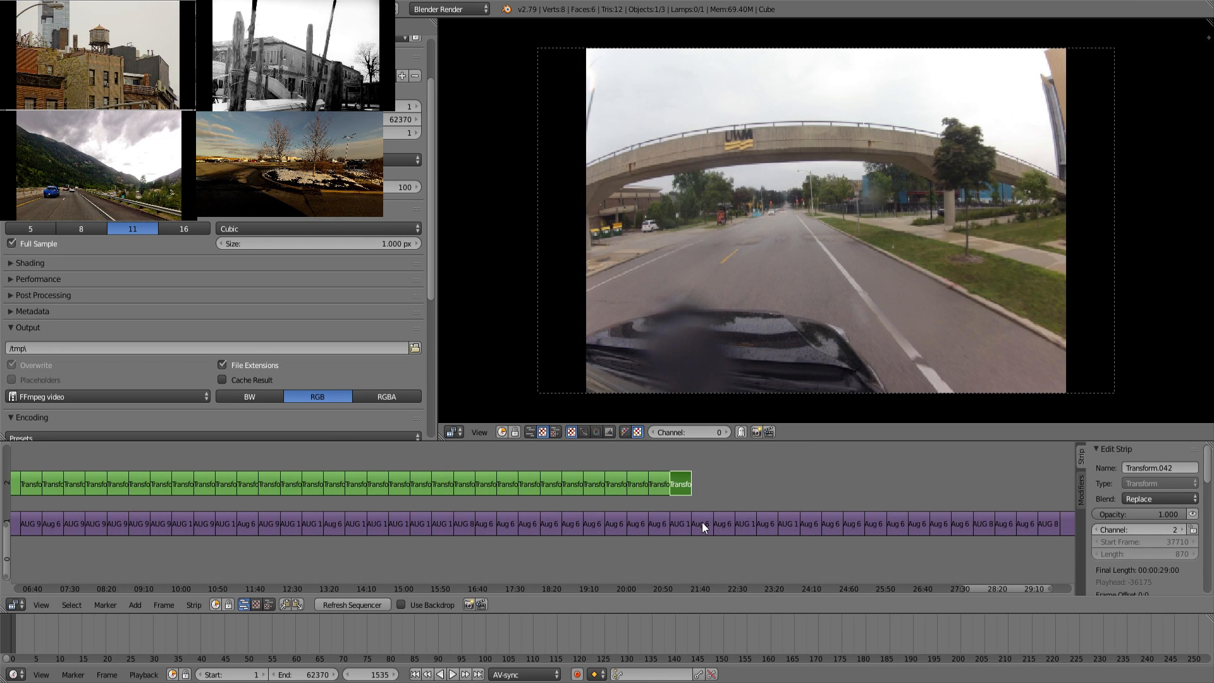
right_click(702, 522)
key(space)
click(763, 548)
key(space)
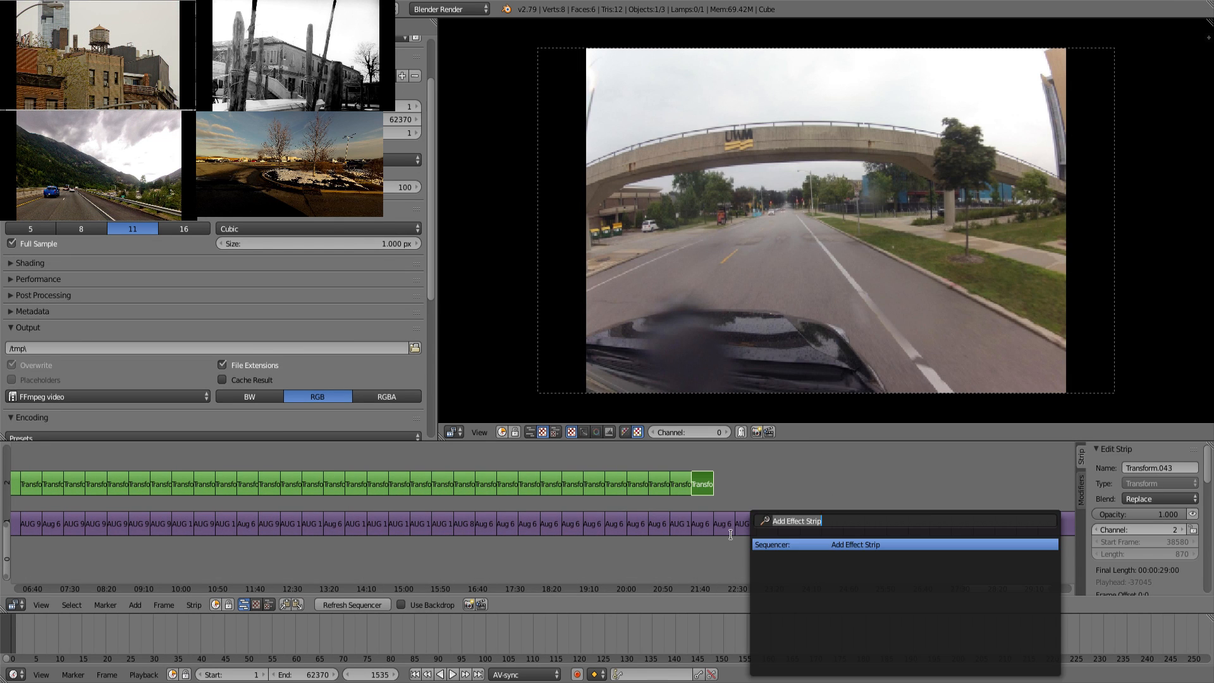
key(Escape)
right_click(727, 529)
key(space)
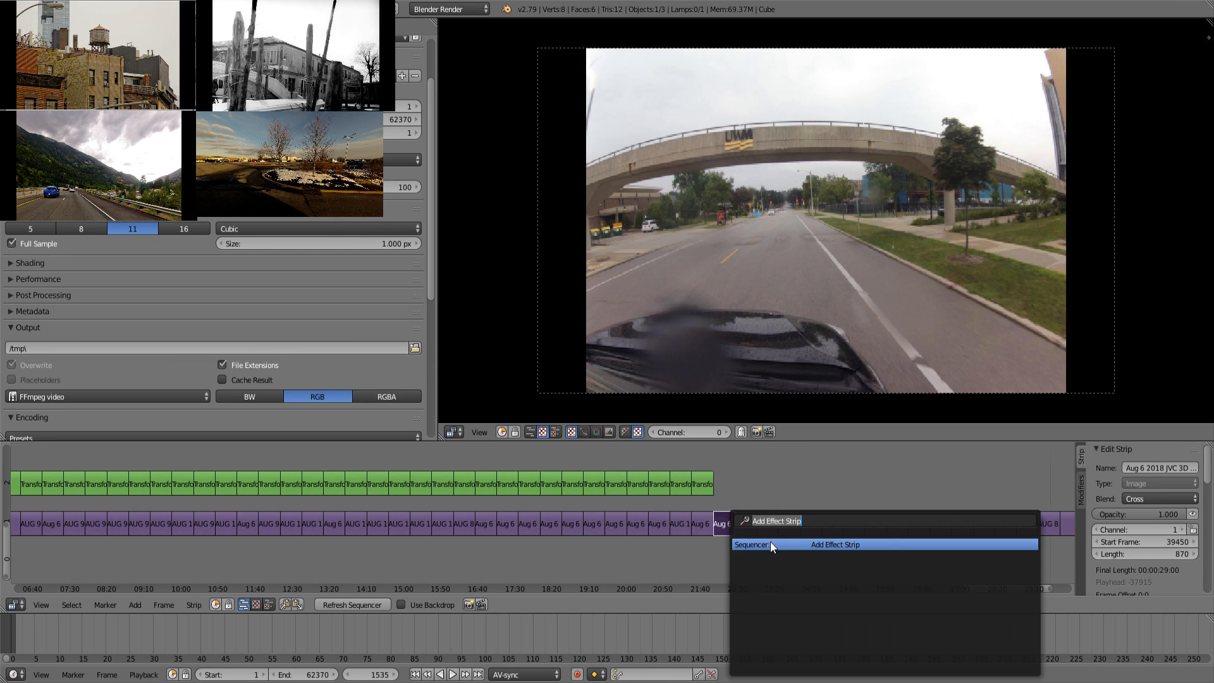
click(770, 542)
Step: Add Transform effect strips to the image strips starting at frames 40320 and 41190
right_click(748, 527)
key(space)
click(798, 547)
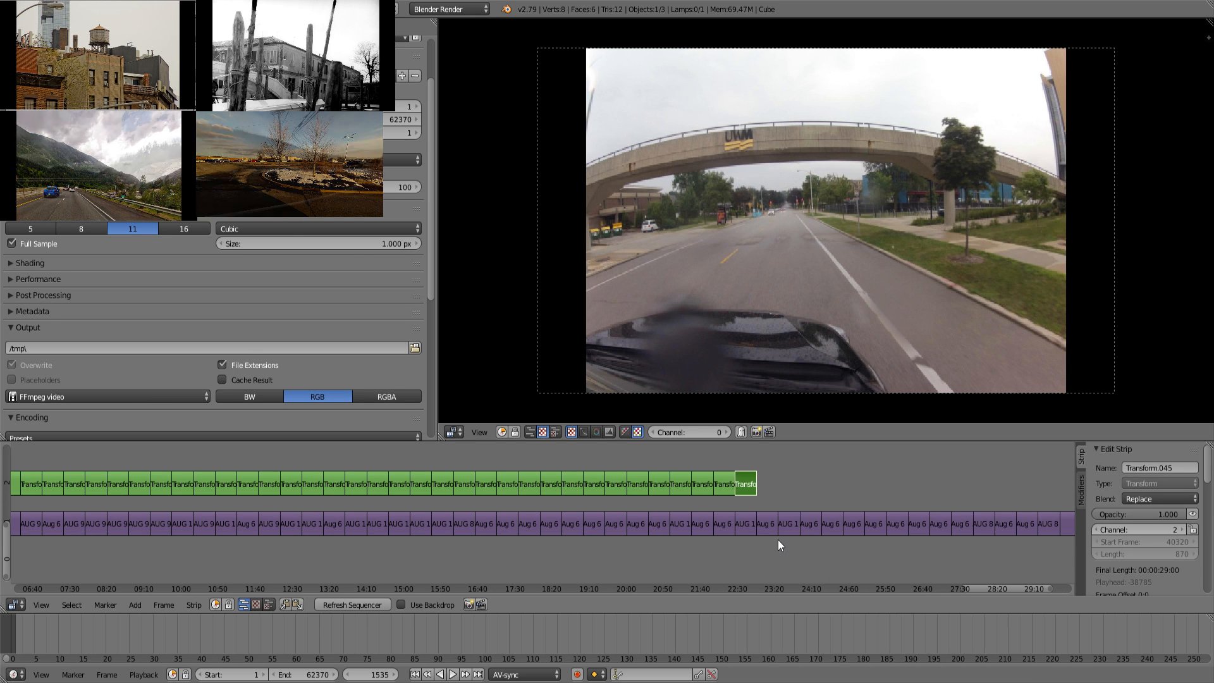
right_click(764, 524)
key(space)
click(807, 545)
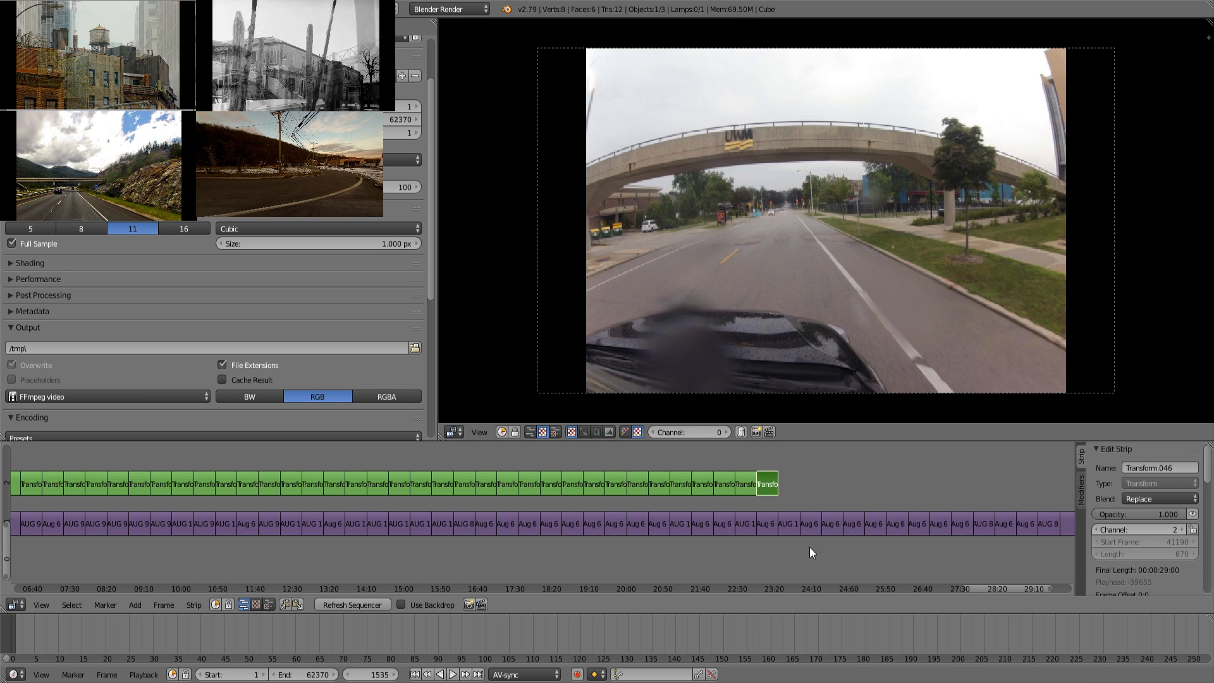
Step: Add Transform effect strips to the image strip starting at frame 42060 and the Aug 6 2018 JVC strip at frame 42930
right_click(788, 528)
key(space)
click(818, 545)
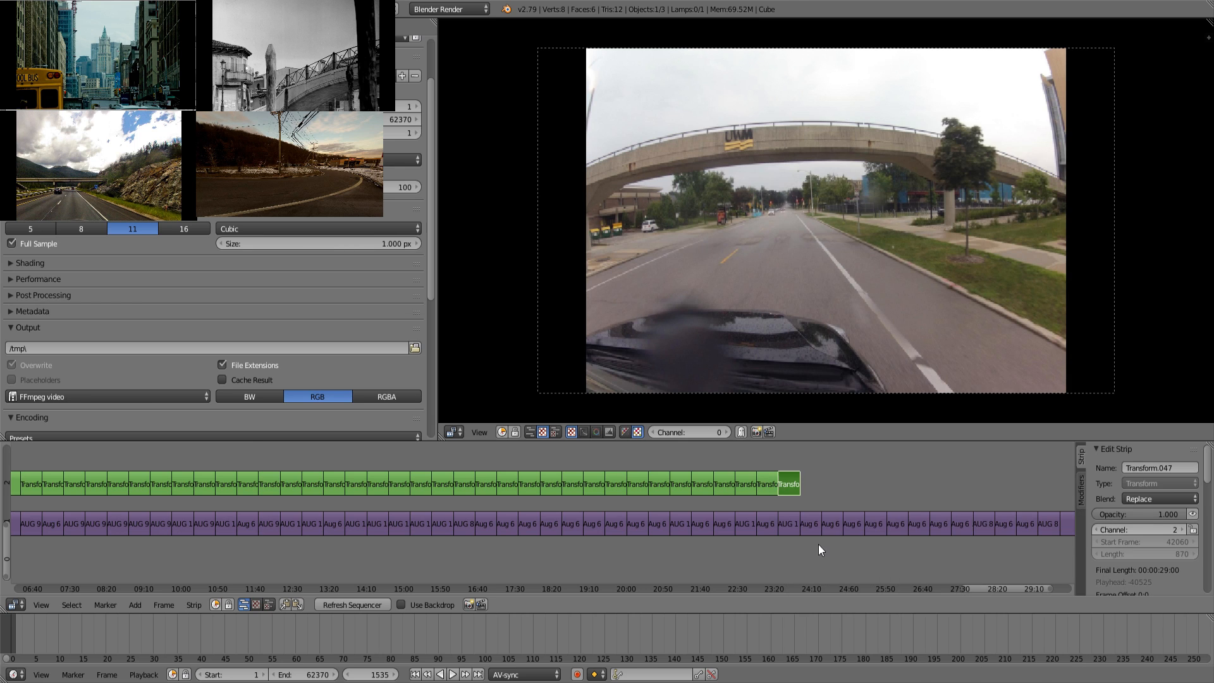
right_click(810, 529)
key(space)
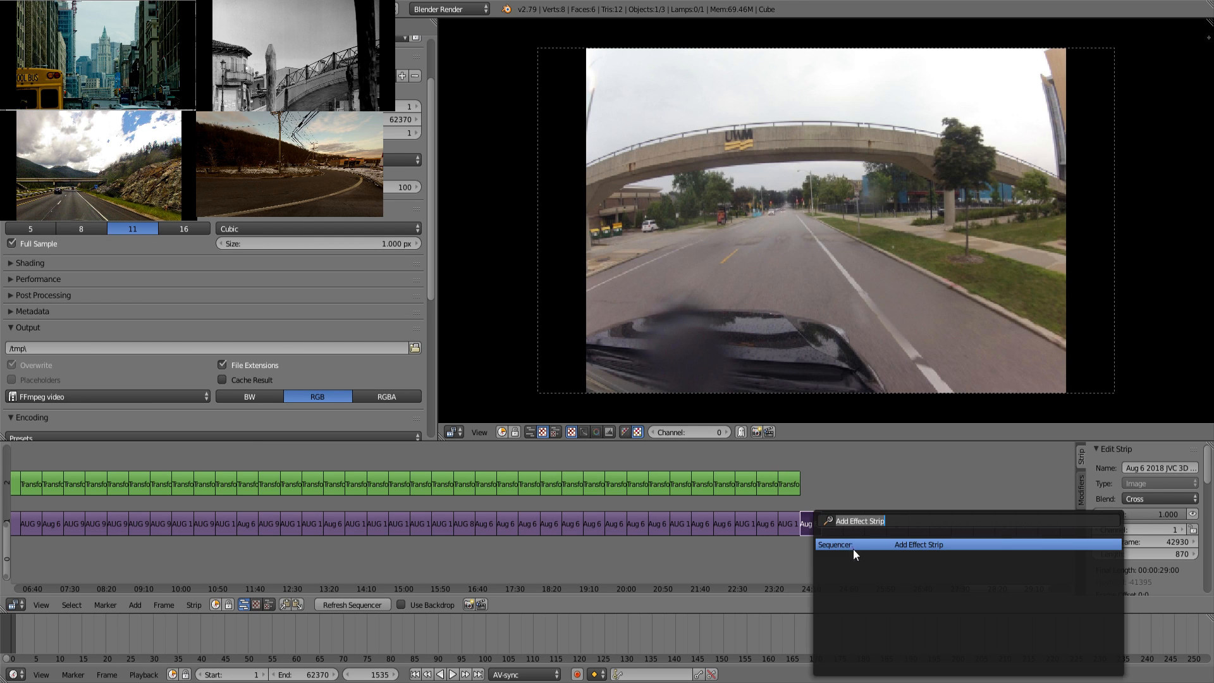
click(852, 547)
Step: Add Transform effect strips to the Aug 6 2018 JVC strips starting at frames 43800 and 44670
right_click(833, 529)
key(space)
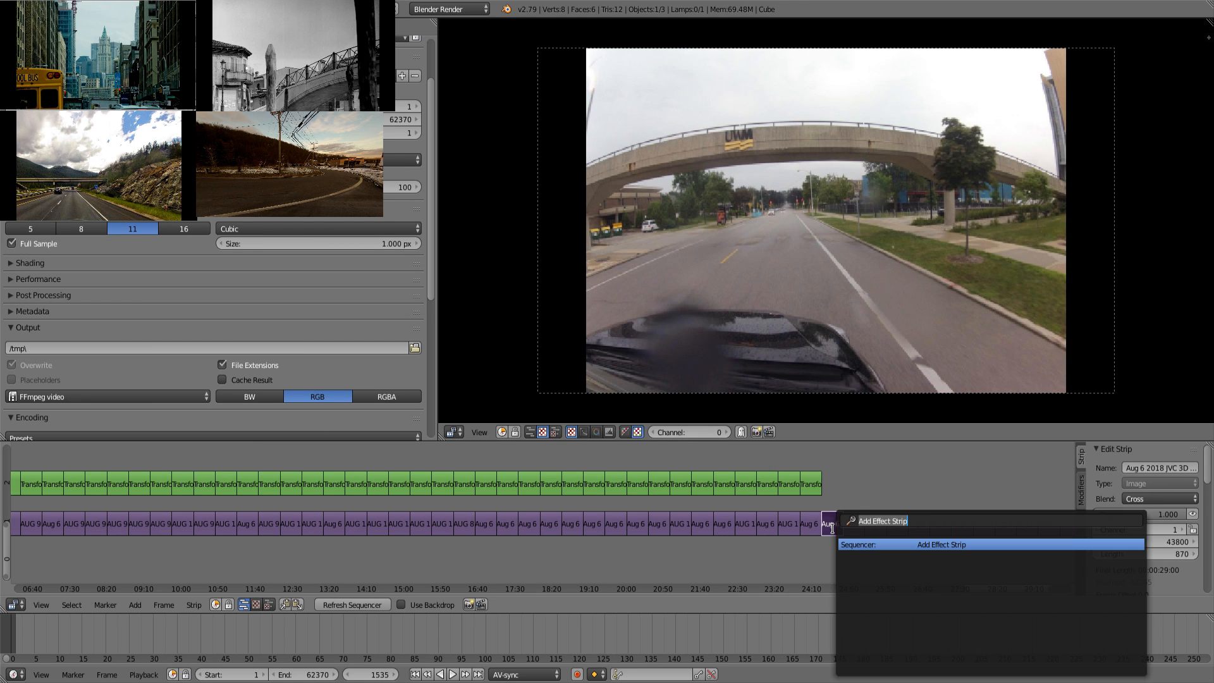
click(867, 545)
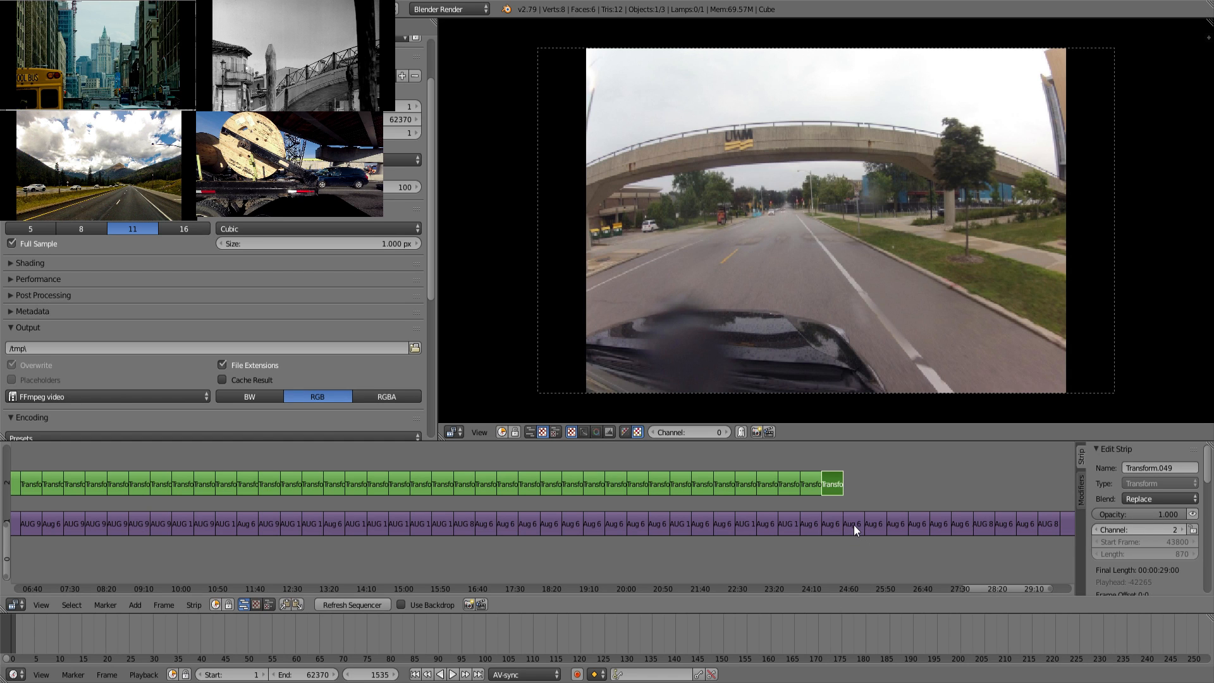
right_click(853, 524)
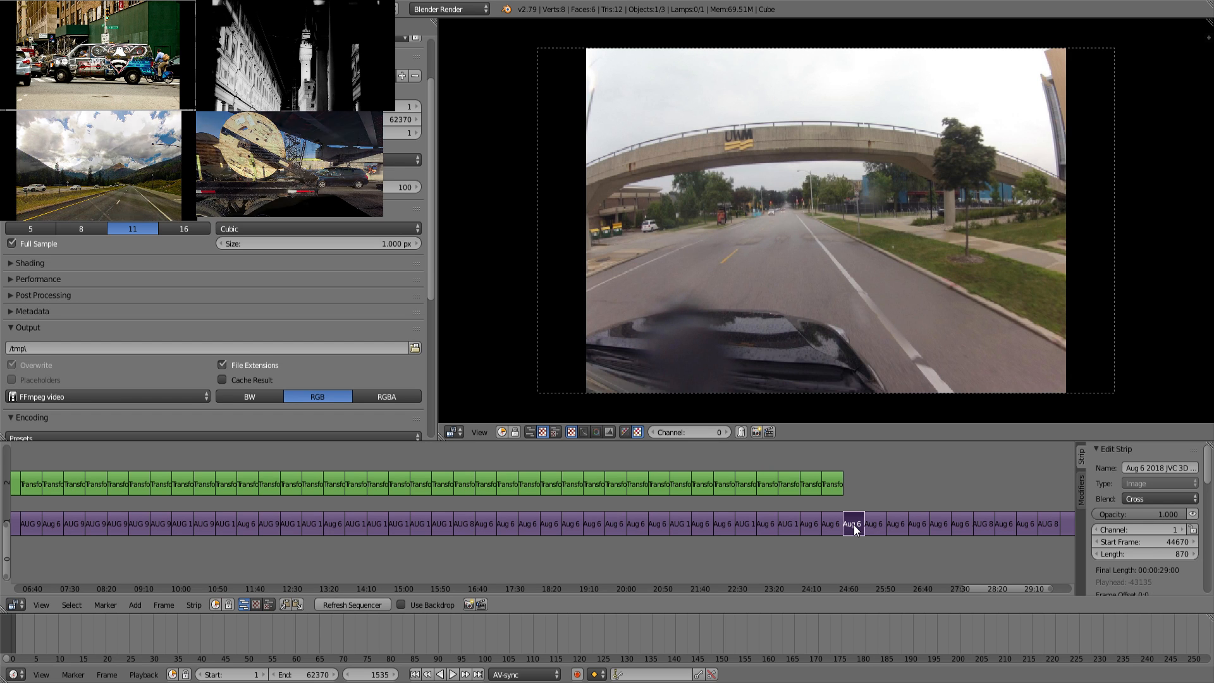
key(space)
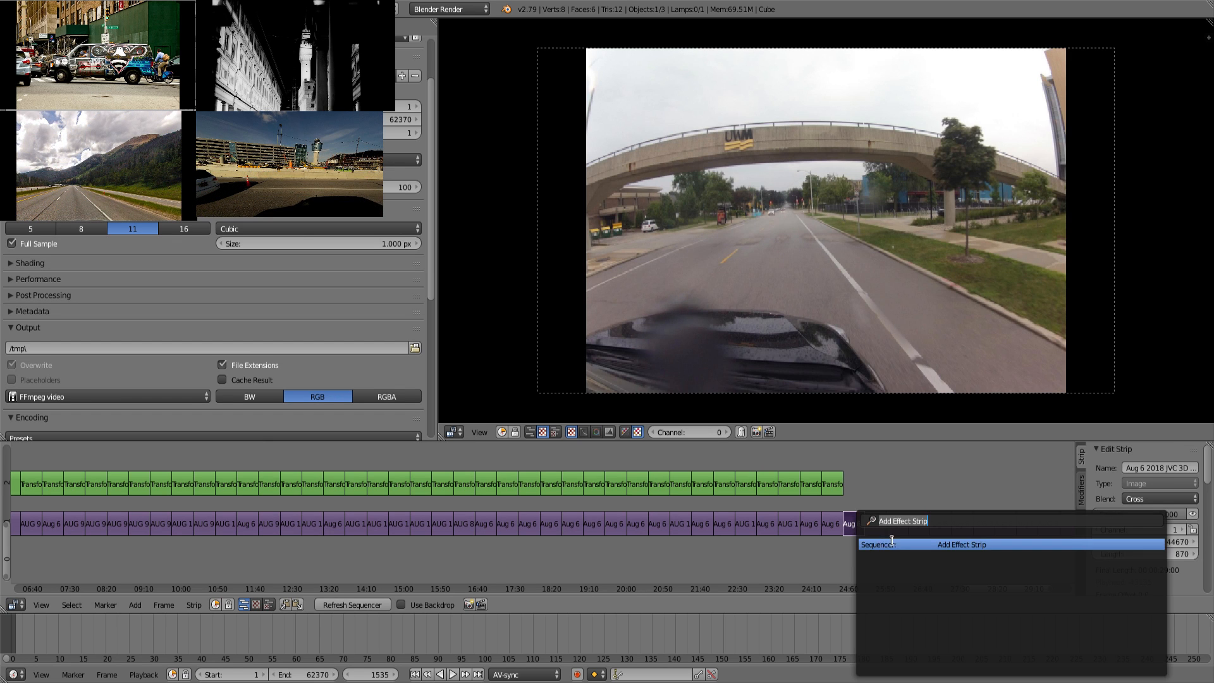
key(Return)
Step: Add Transform effect strips to the Aug 6 2018 JVC strips starting at frames 45540 and 46410
right_click(882, 519)
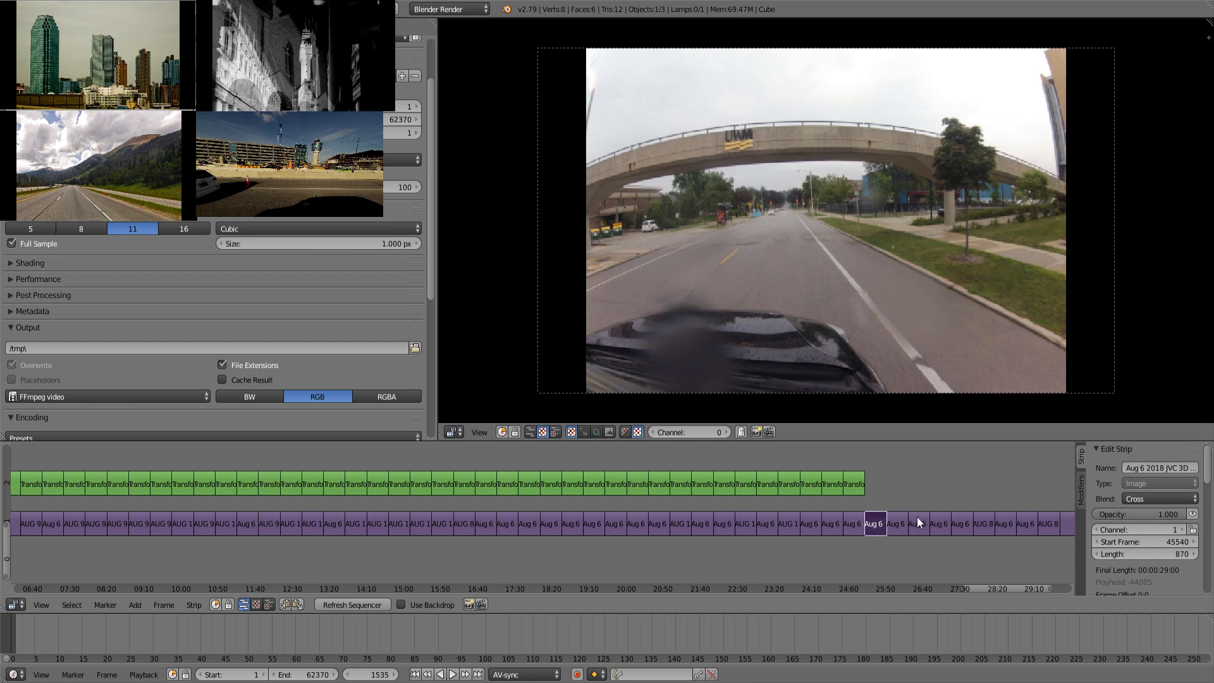
key(space)
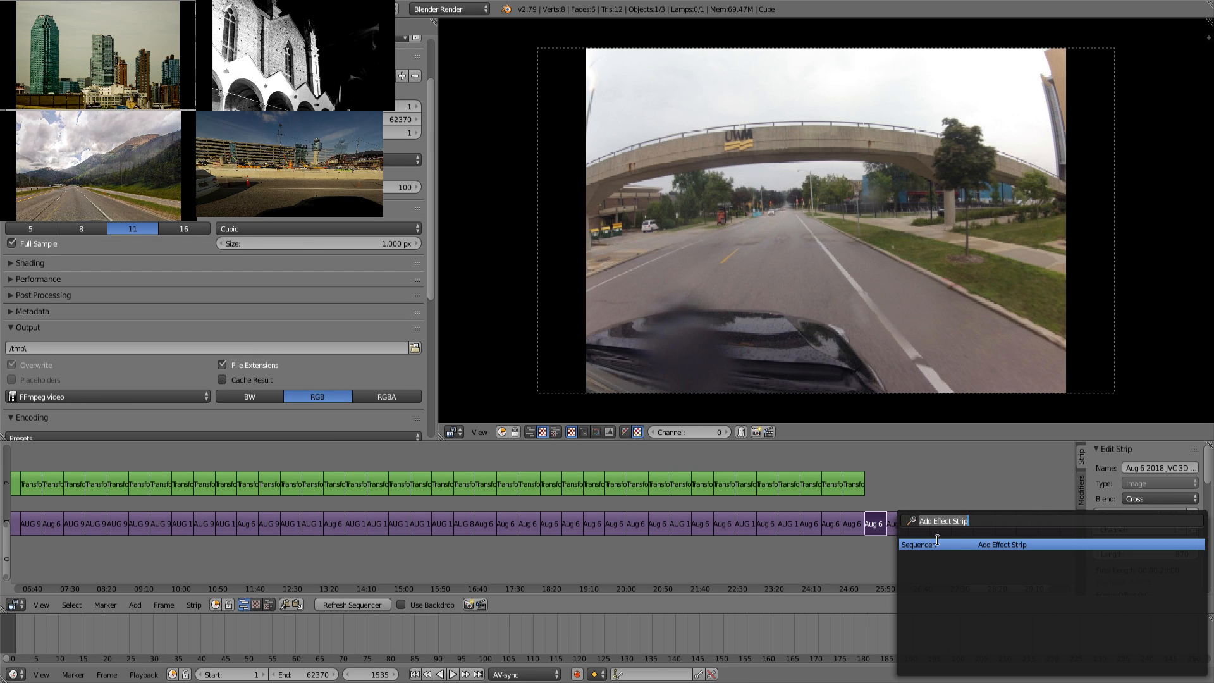
key(Return)
right_click(896, 526)
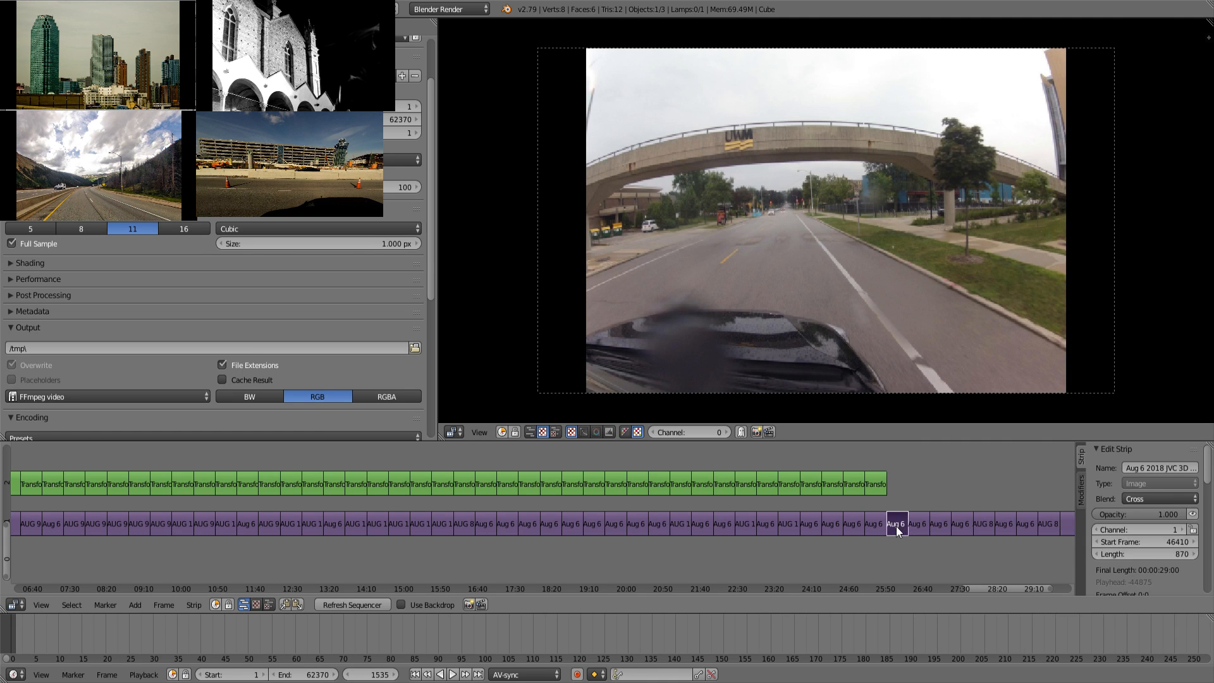
key(space)
key(Return)
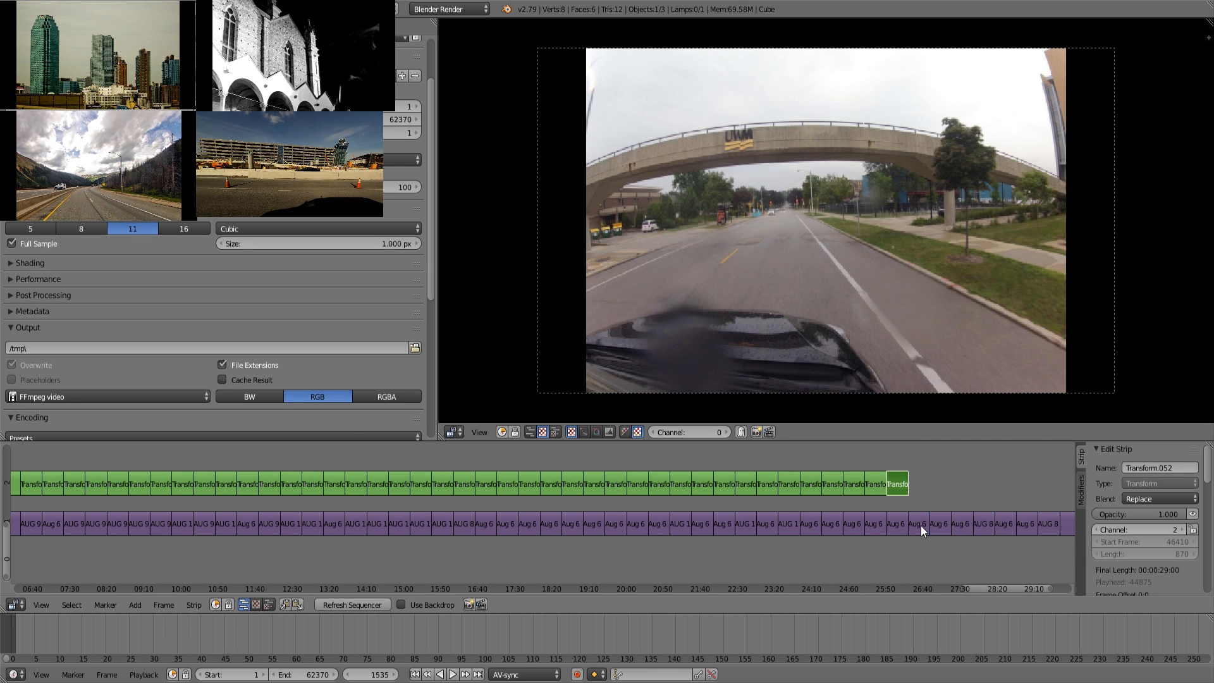
Step: Add Transform effect strips to the Aug 6 2018 JVC strip starting at frame 48150 and the Aug 6 strip just before it
right_click(920, 525)
key(space)
key(Return)
right_click(943, 525)
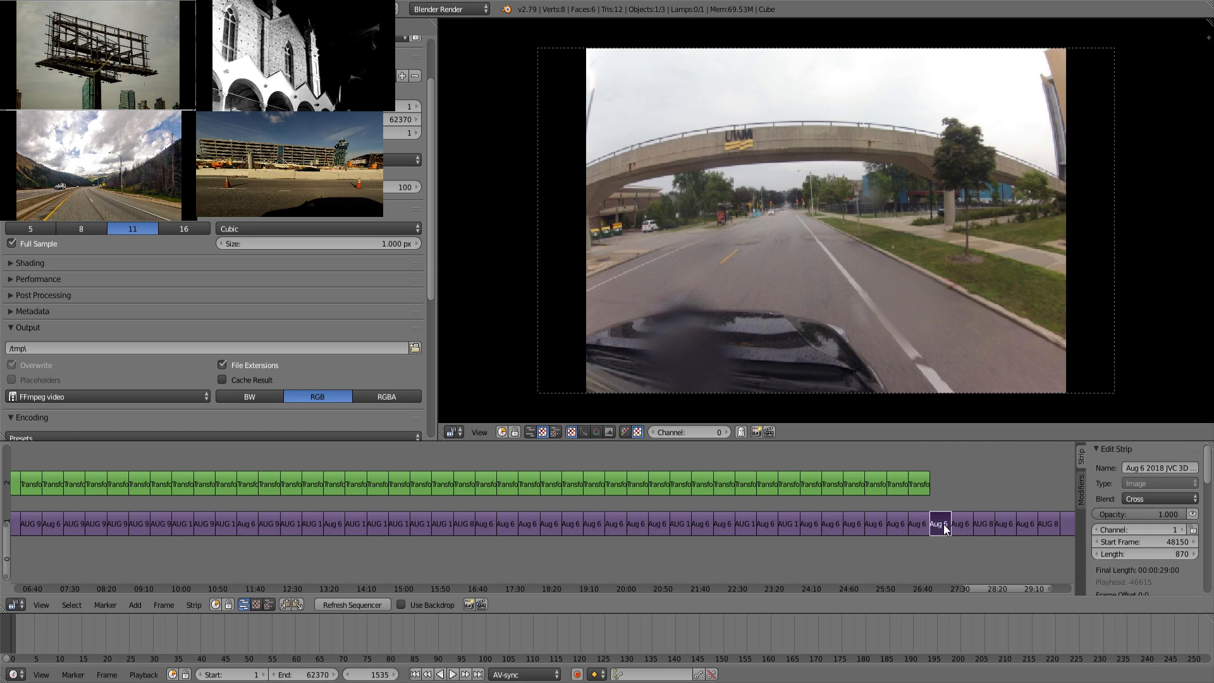
key(space)
key(Return)
Step: Add Transform effect strips to the Aug 6 2018 JVC strip at frame 49020 and the AUG 8 2018 GoPro strip at frame 49890
middle_drag(991, 501, 708, 496)
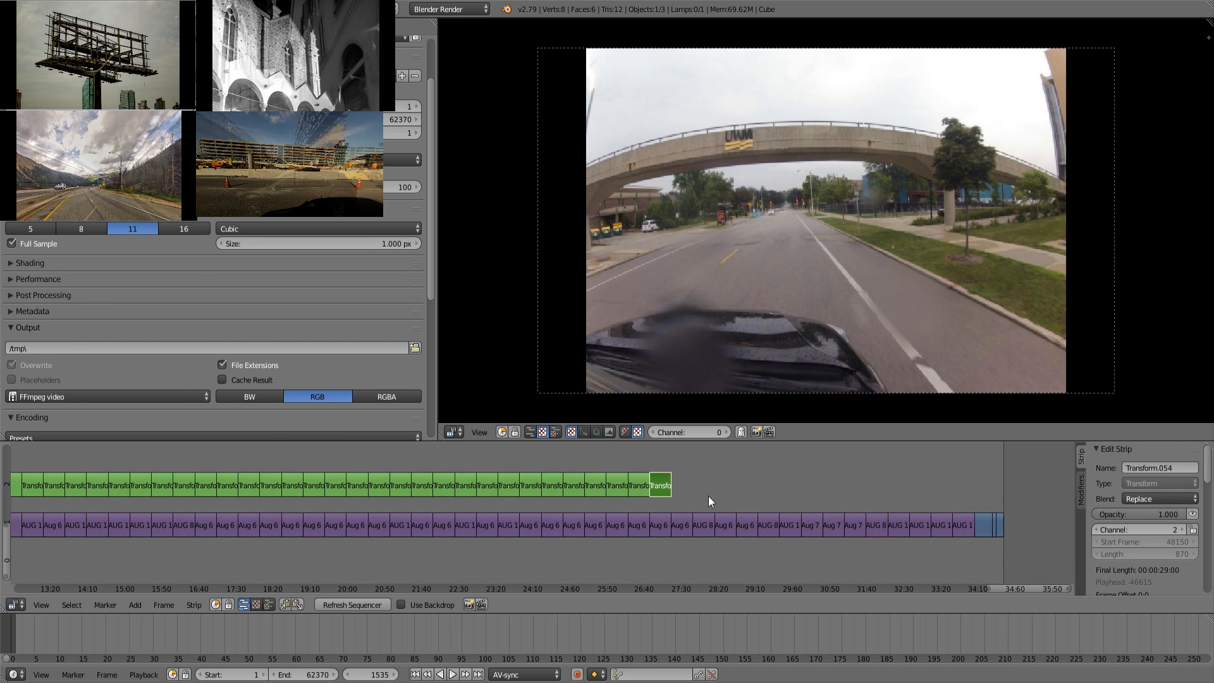
right_click(681, 521)
key(space)
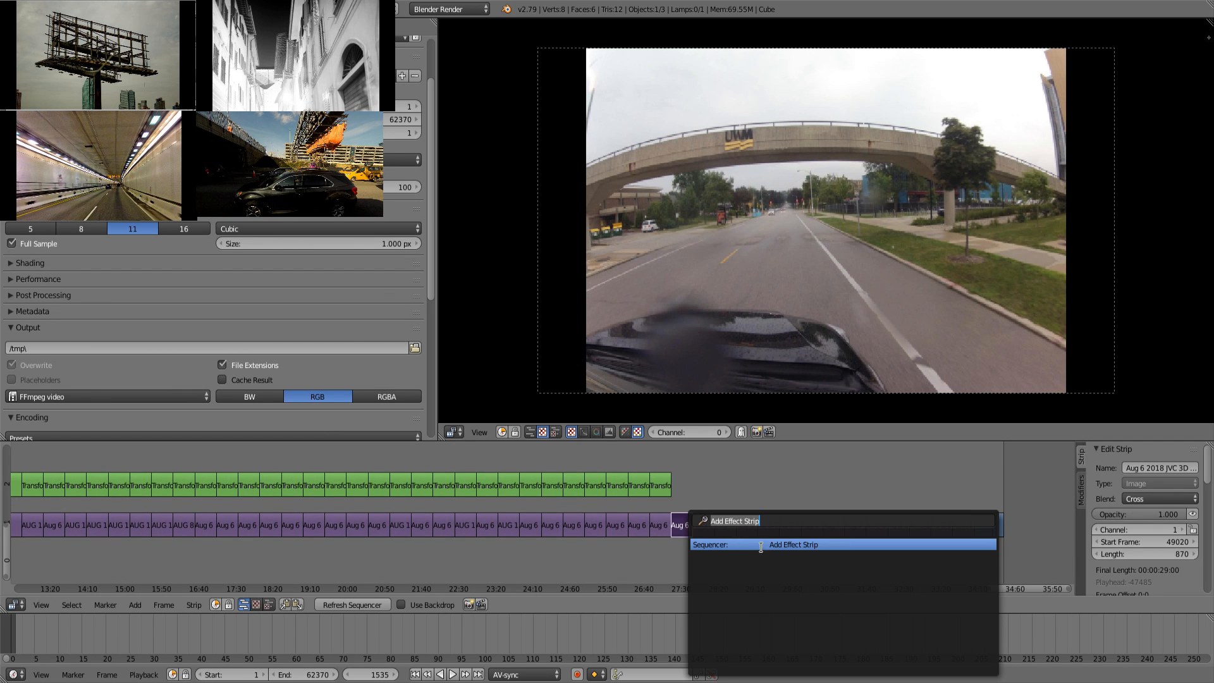
key(Return)
right_click(705, 530)
key(space)
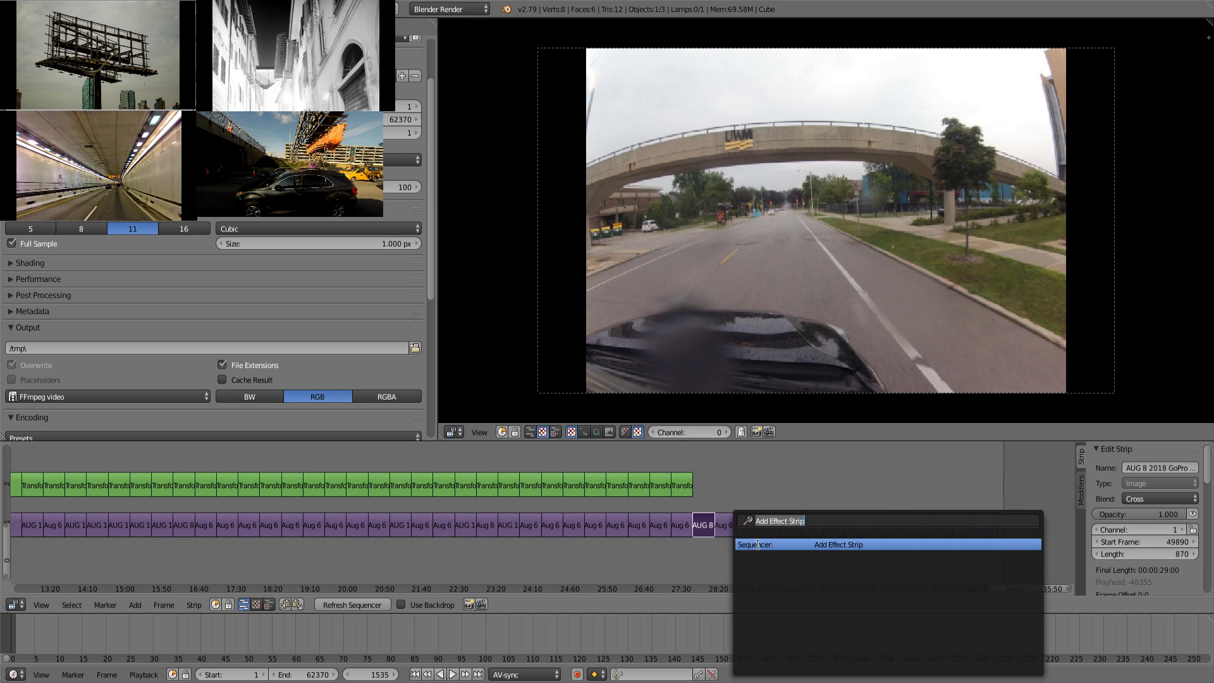
key(Return)
Step: Add Transform effect strips to the Aug 6 2018 JVC strips starting at frames 50760 and 51630
right_click(726, 529)
key(space)
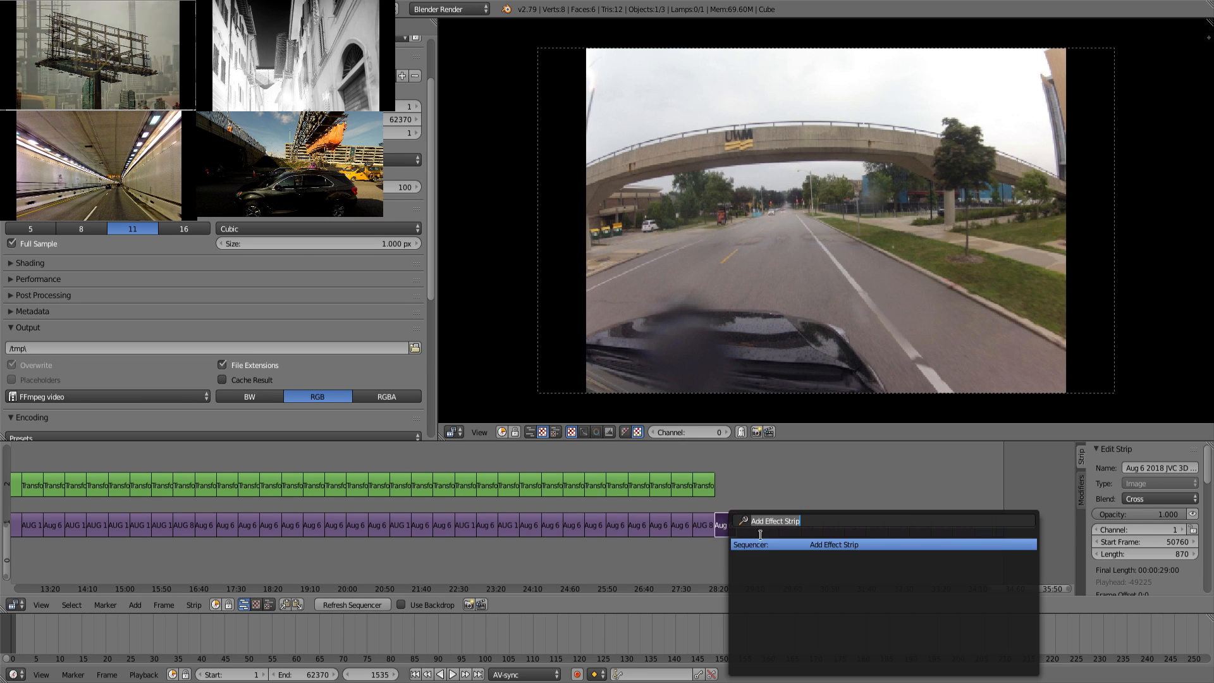
key(Return)
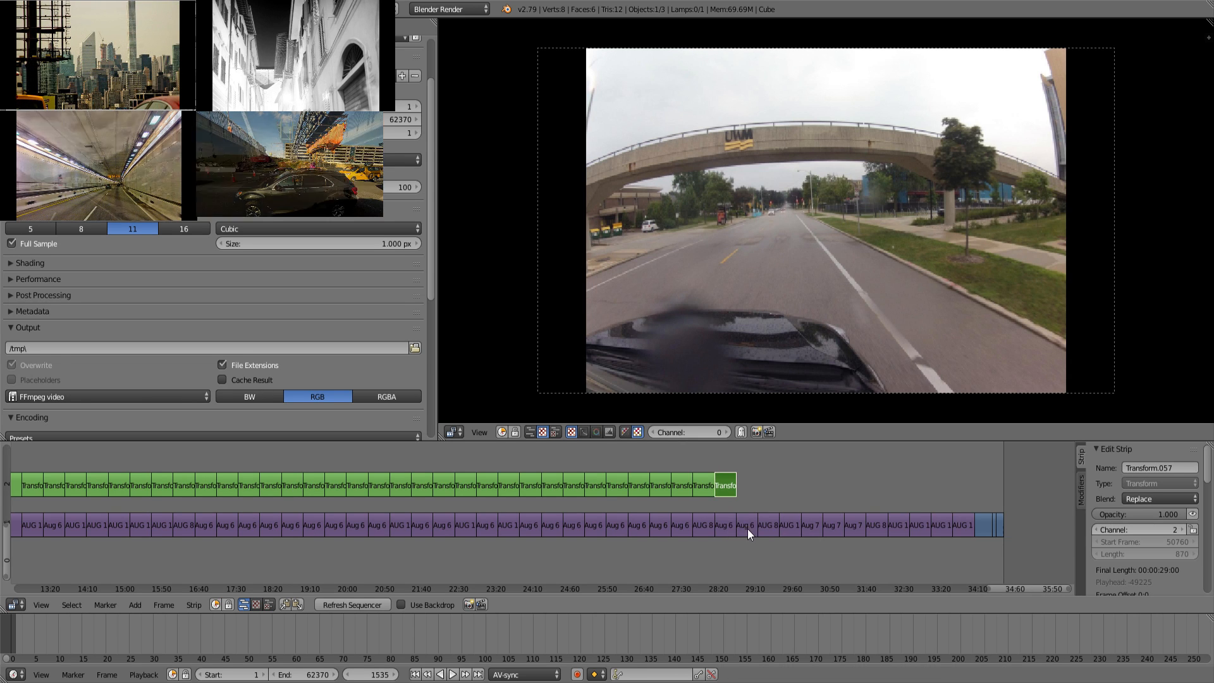
right_click(747, 529)
key(space)
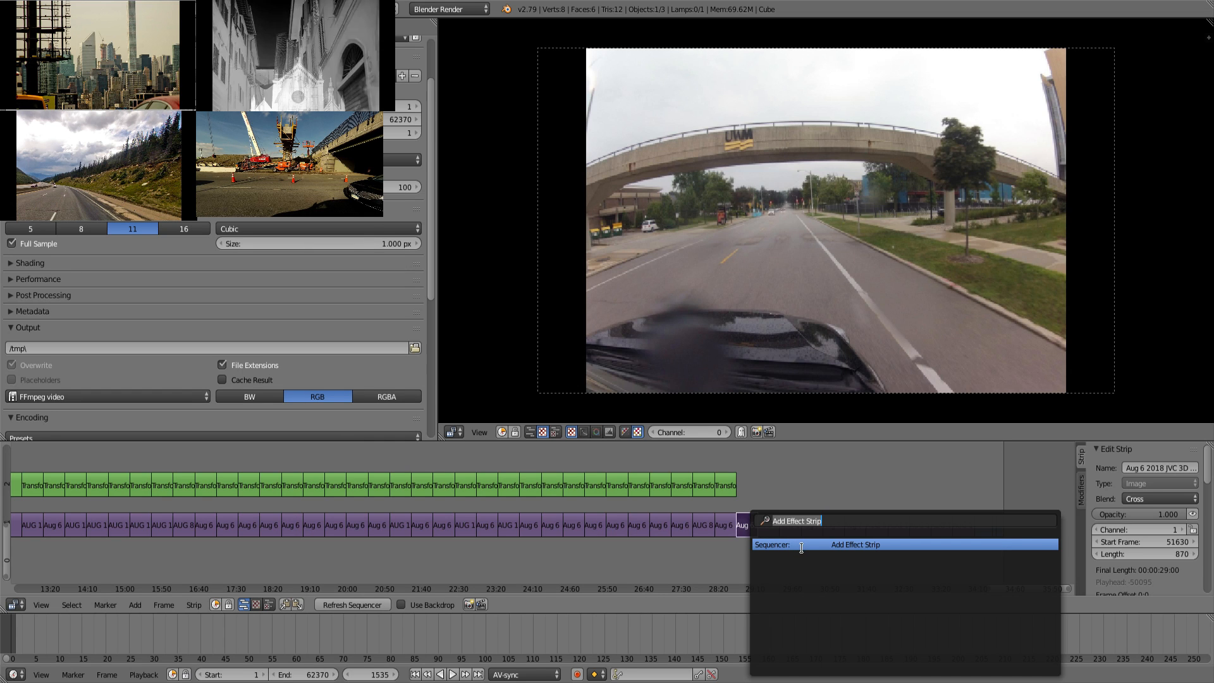
key(Return)
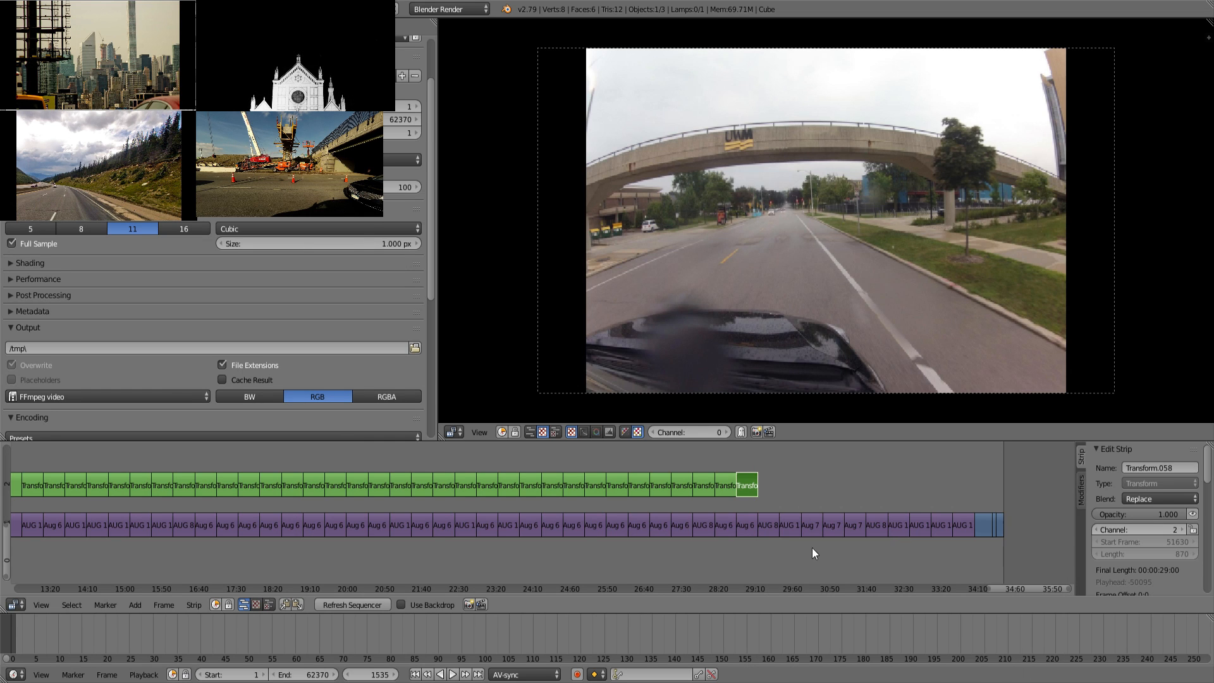
Step: Add Transform effect strips to the AUG 8 strip at frame 52500 and the AUG 11 2018 GoPro strip at frame 53370
right_click(770, 529)
key(space)
key(Return)
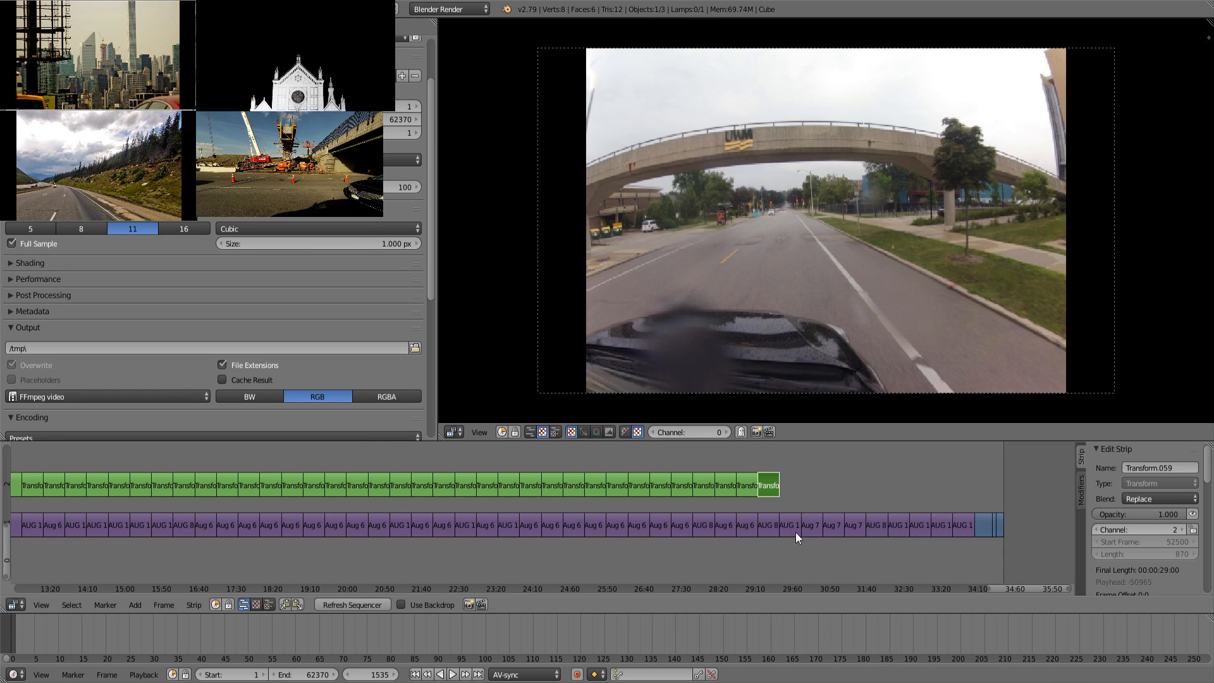
right_click(791, 528)
key(space)
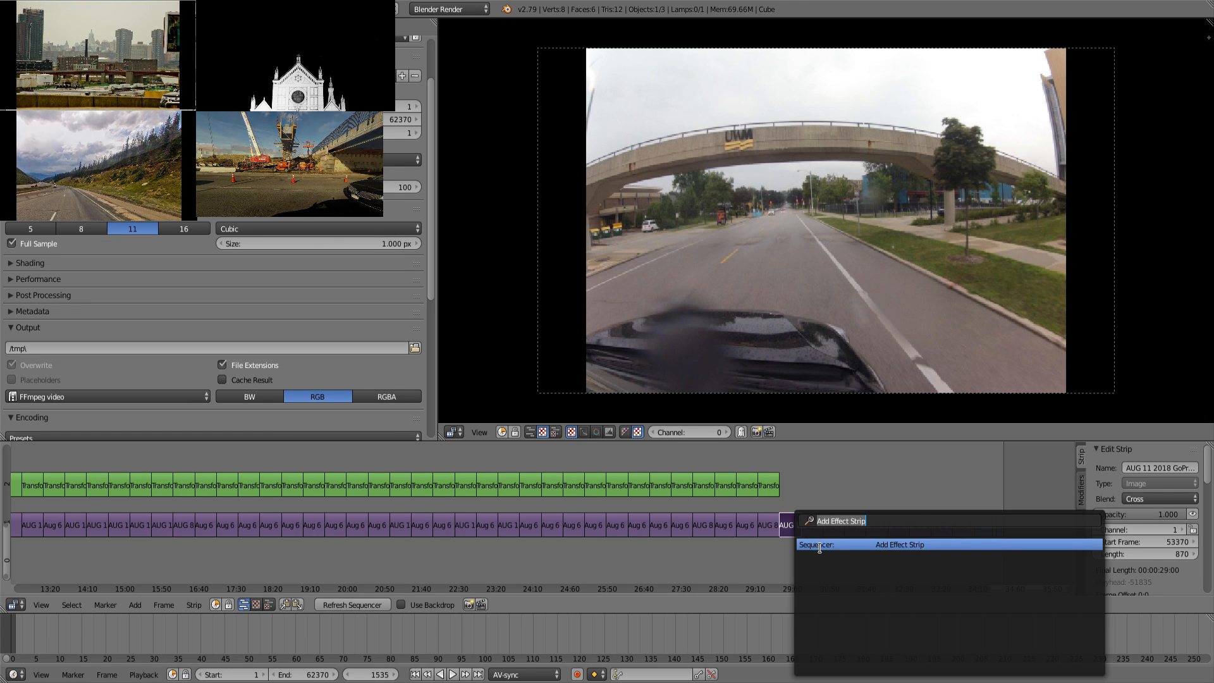
key(Return)
Step: Add Transform effect strips to the three consecutive Aug 7 2018 GoPro strips starting at frames 54240, 55110 and 55980
right_click(811, 529)
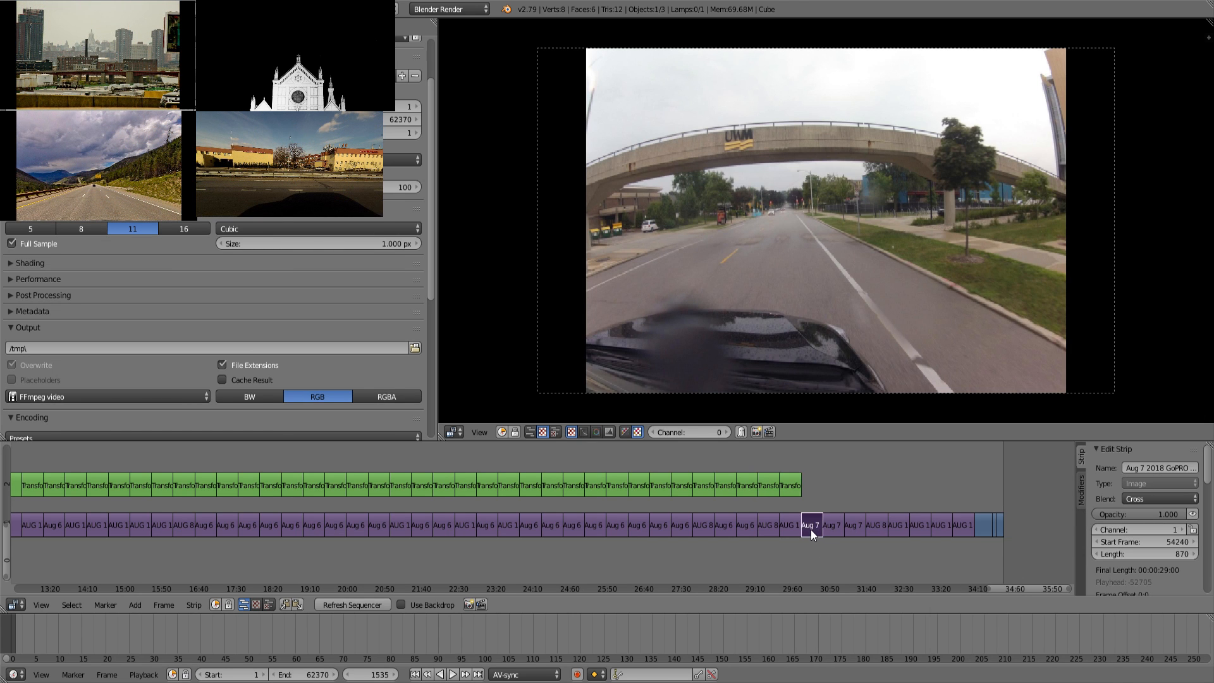
key(space)
key(Return)
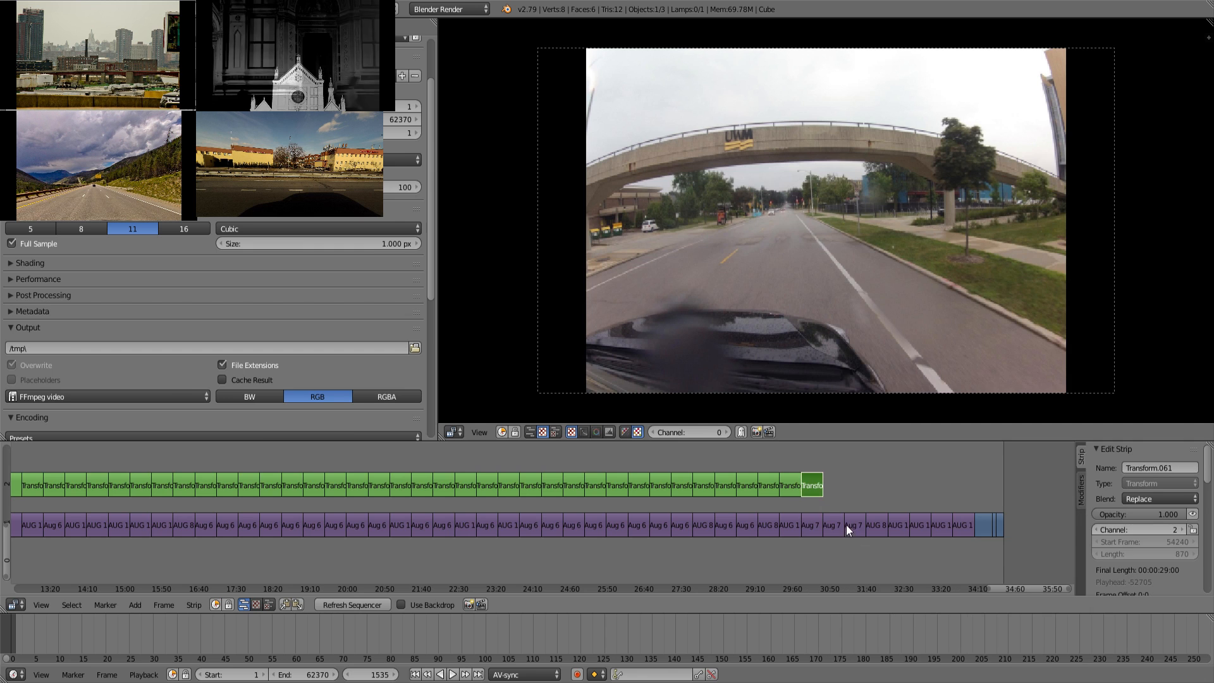
right_click(832, 526)
key(space)
key(Return)
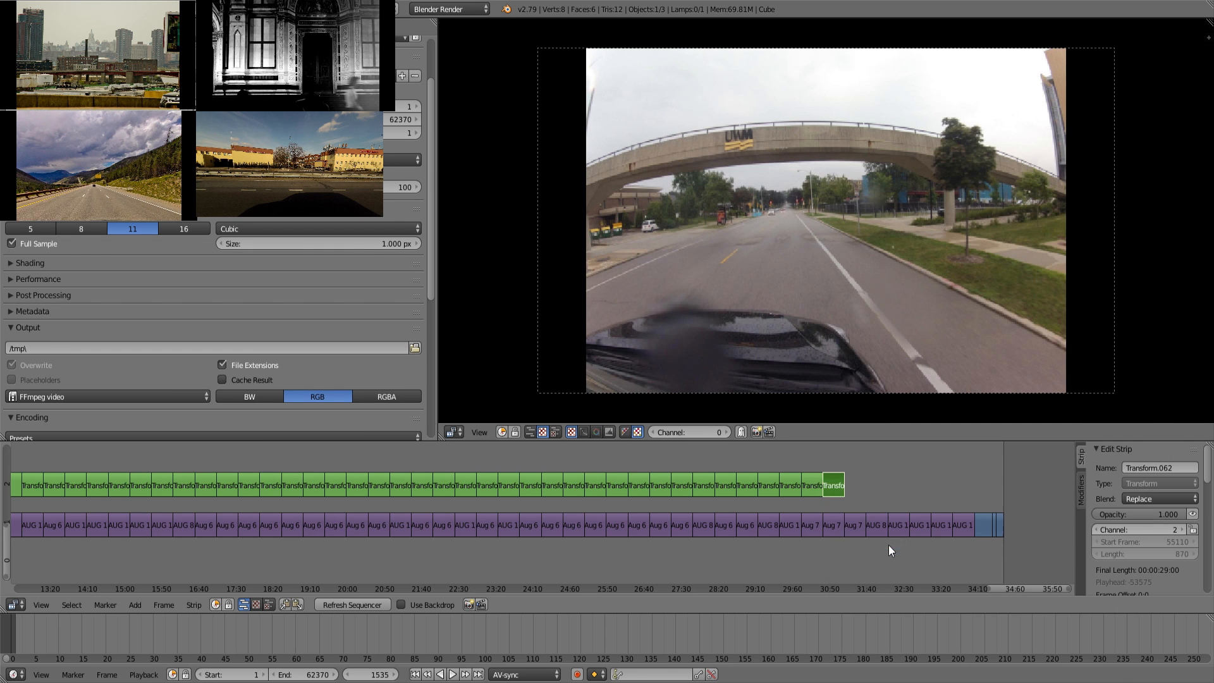
right_click(849, 526)
key(space)
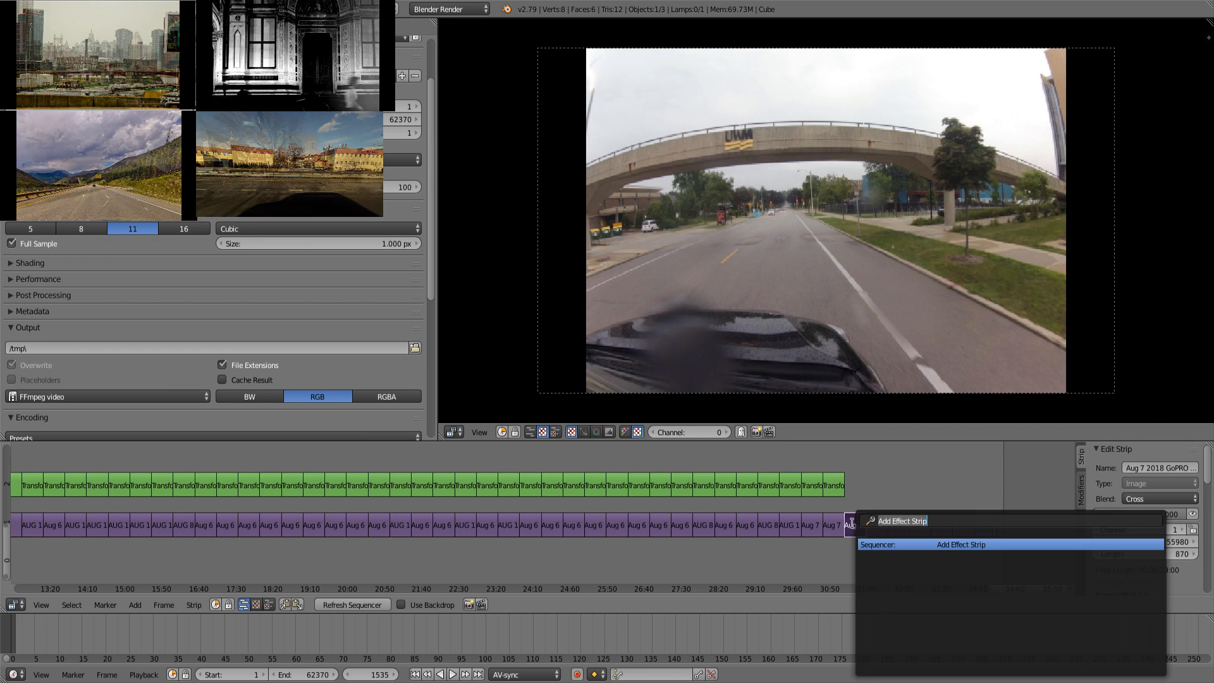
key(Return)
Step: Add Transform effect strips to the AUG 8 2018 GoPro strip at frame 56850 and the AUG 11 2018 GoPro strip after it
right_click(880, 530)
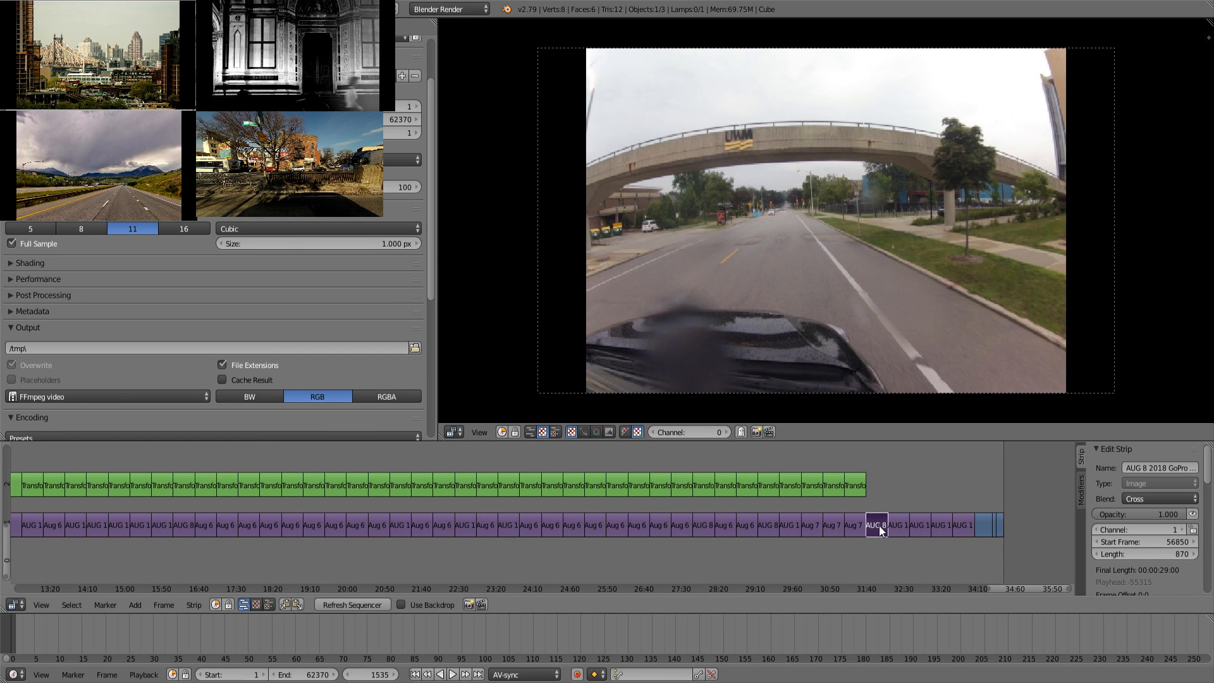
key(space)
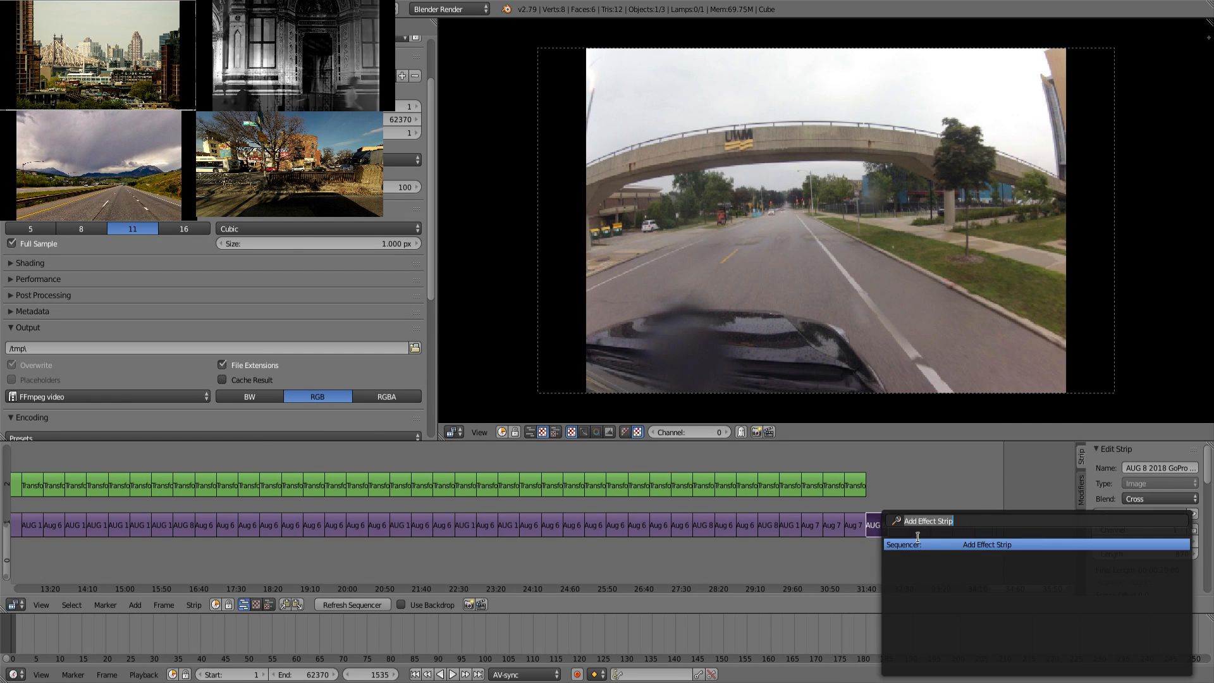
click(942, 547)
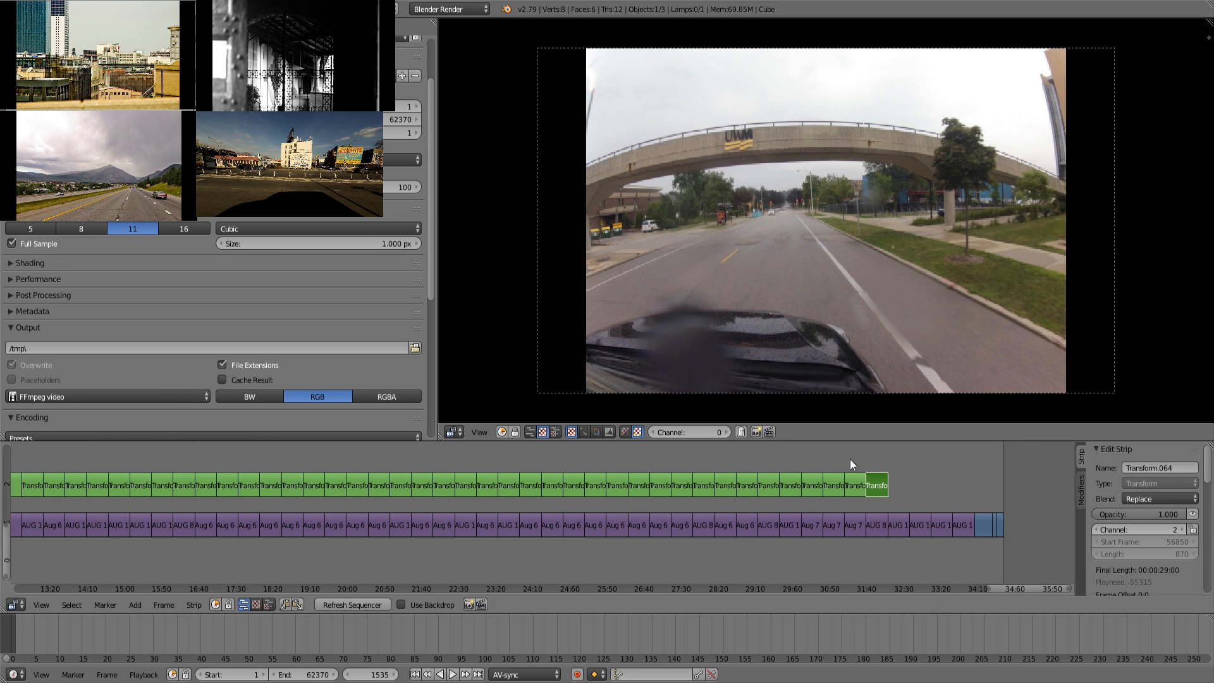
right_click(901, 519)
key(space)
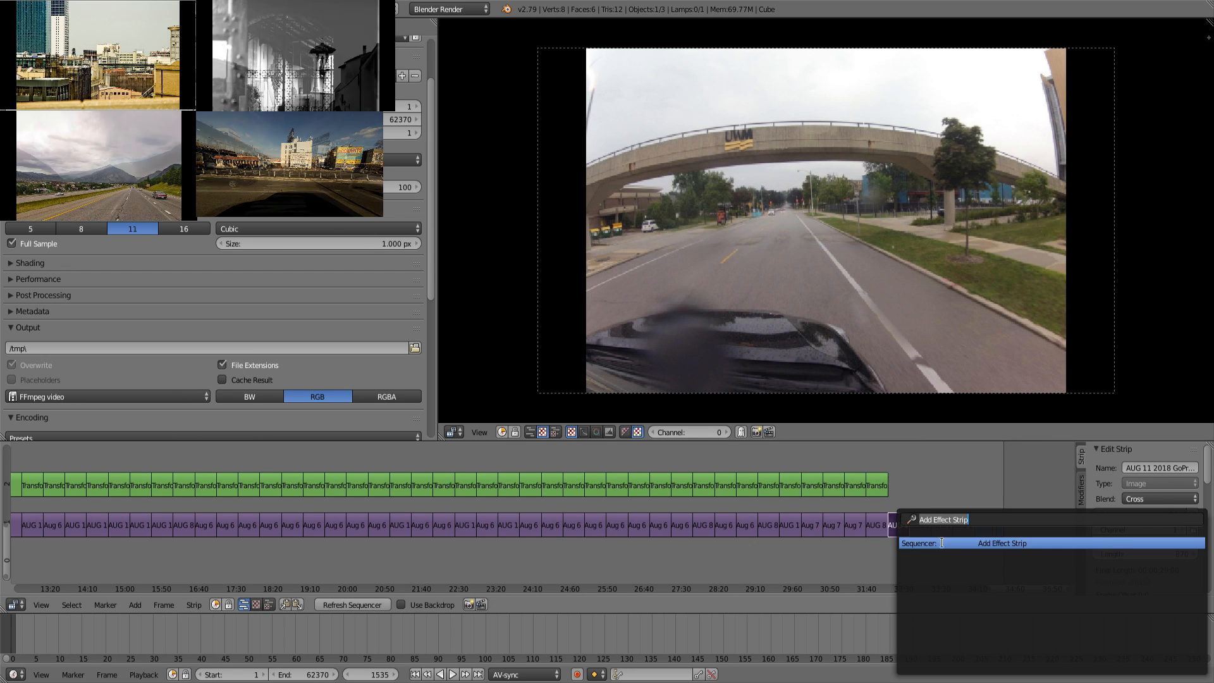
click(935, 532)
Step: Add Transform effect strips to the last three GoPro image strips, starting at frames 58590, 59460 and 60330
right_click(922, 517)
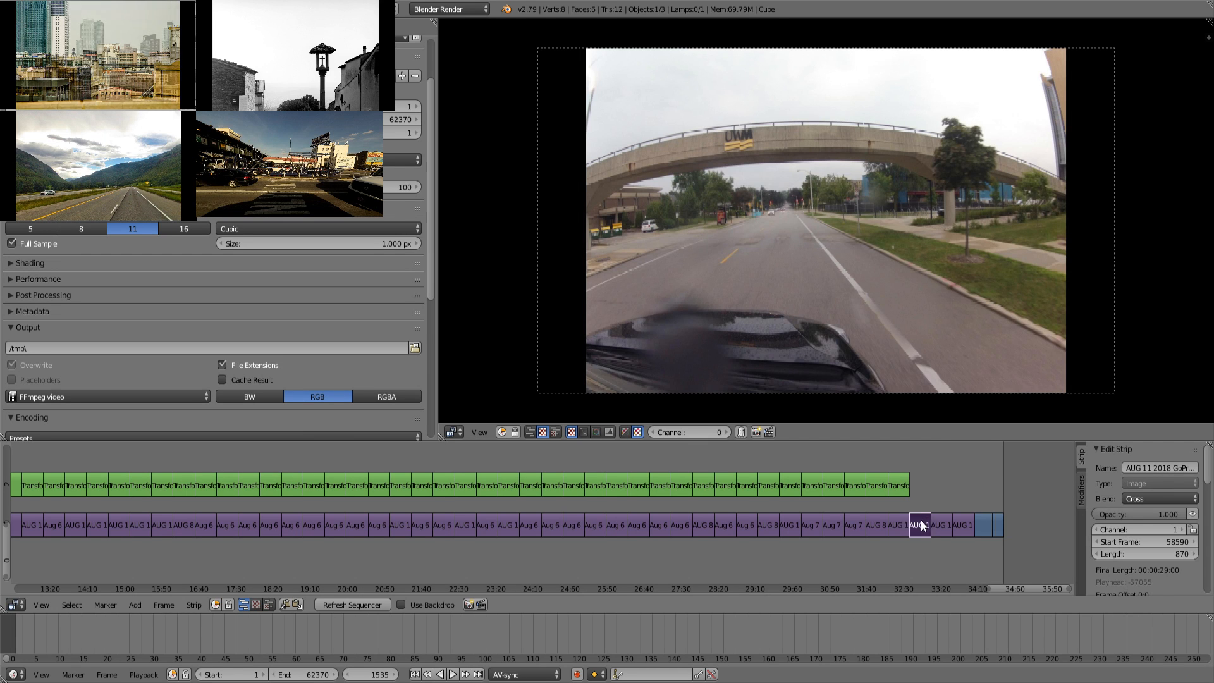
key(space)
click(953, 544)
right_click(942, 522)
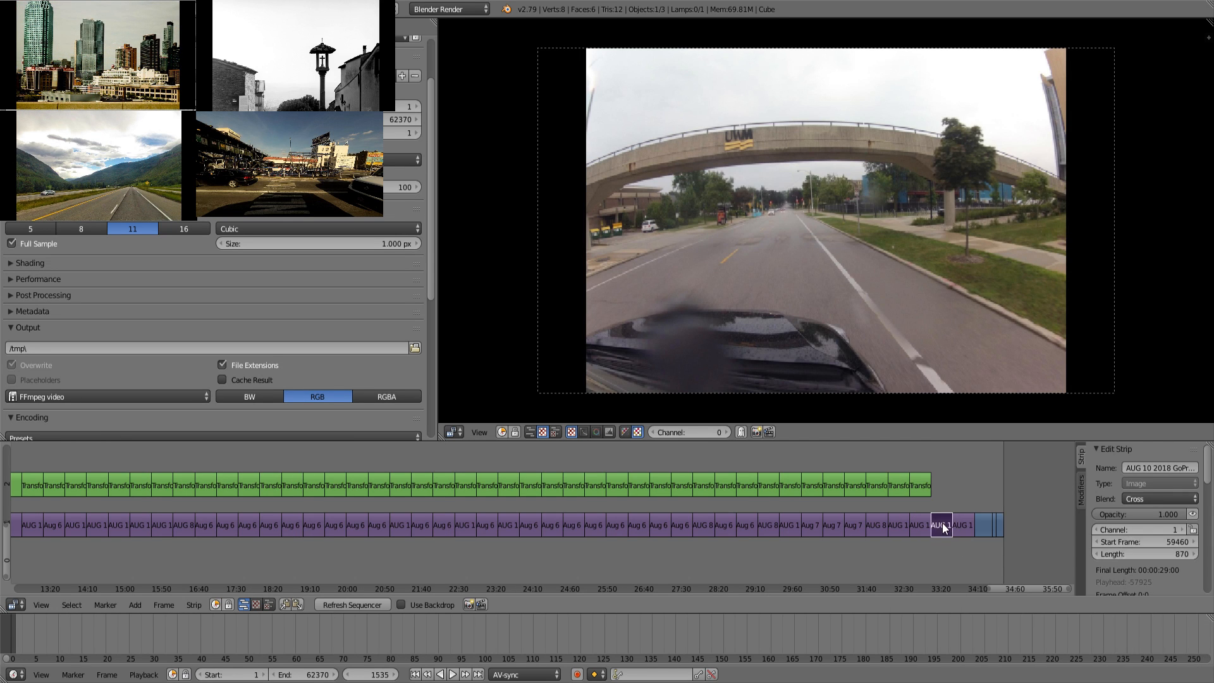
key(space)
click(958, 544)
right_click(958, 526)
key(space)
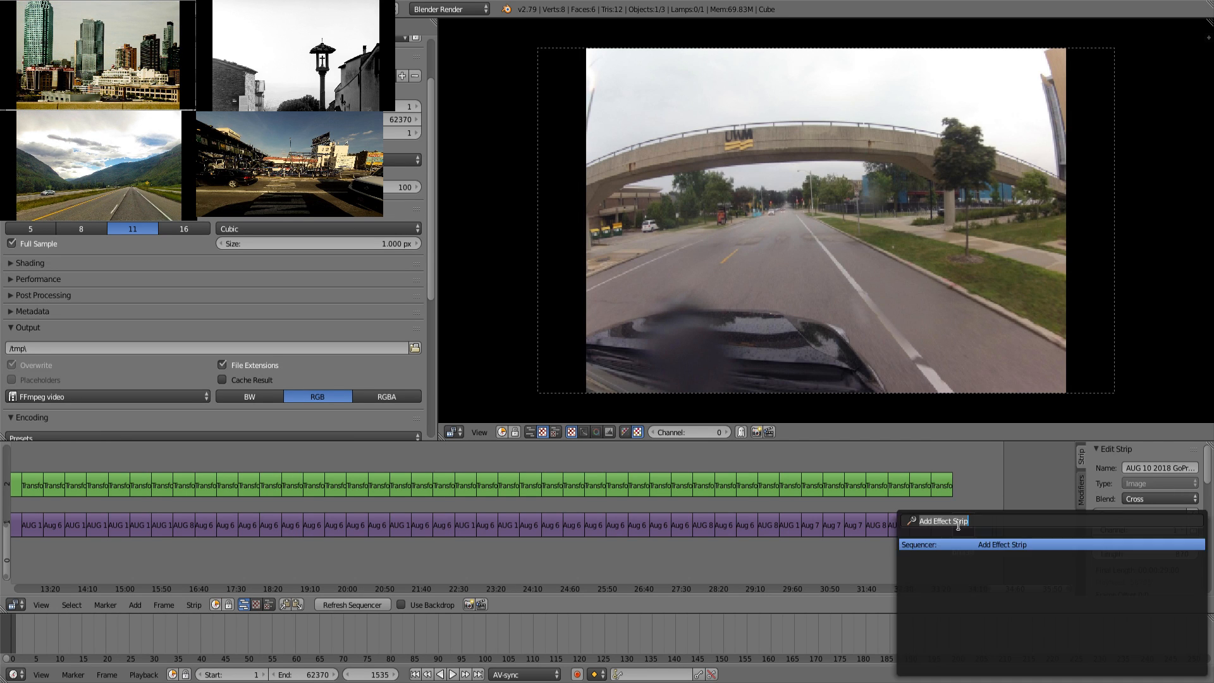
click(959, 545)
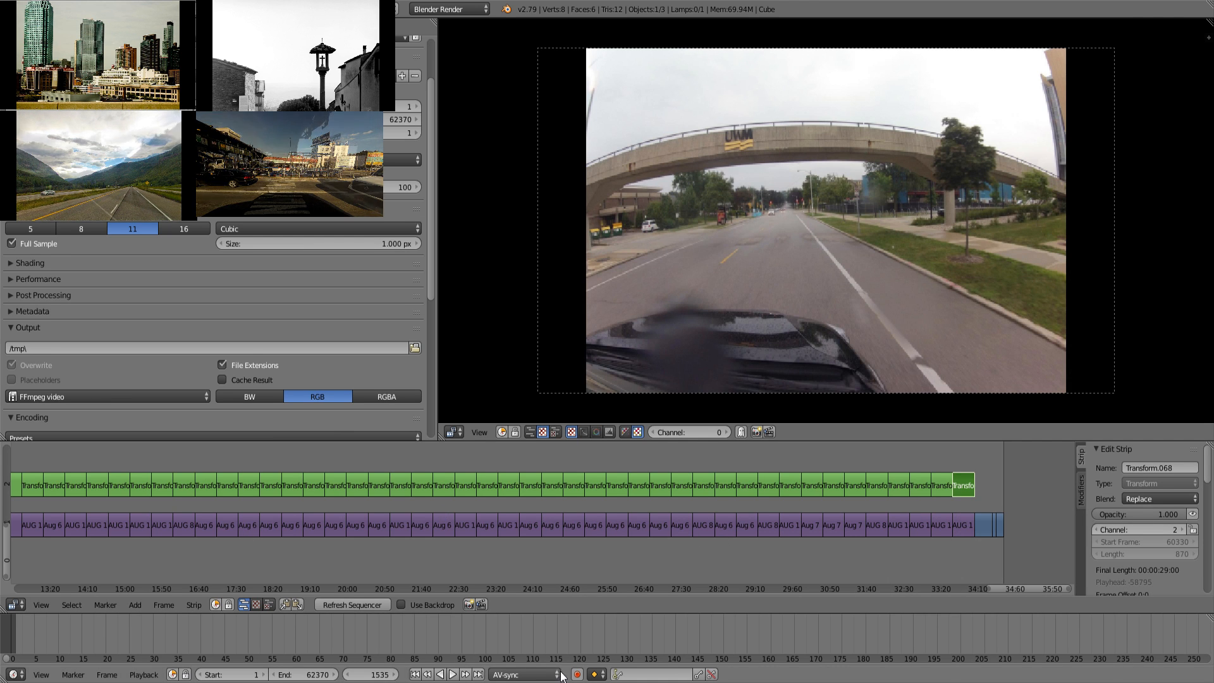
Step: Return to the beginning of the sequence and place the playhead at frame 1170, where the first Transform strip starts
middle_drag(197, 525, 564, 525)
scroll(565, 525, down, 4)
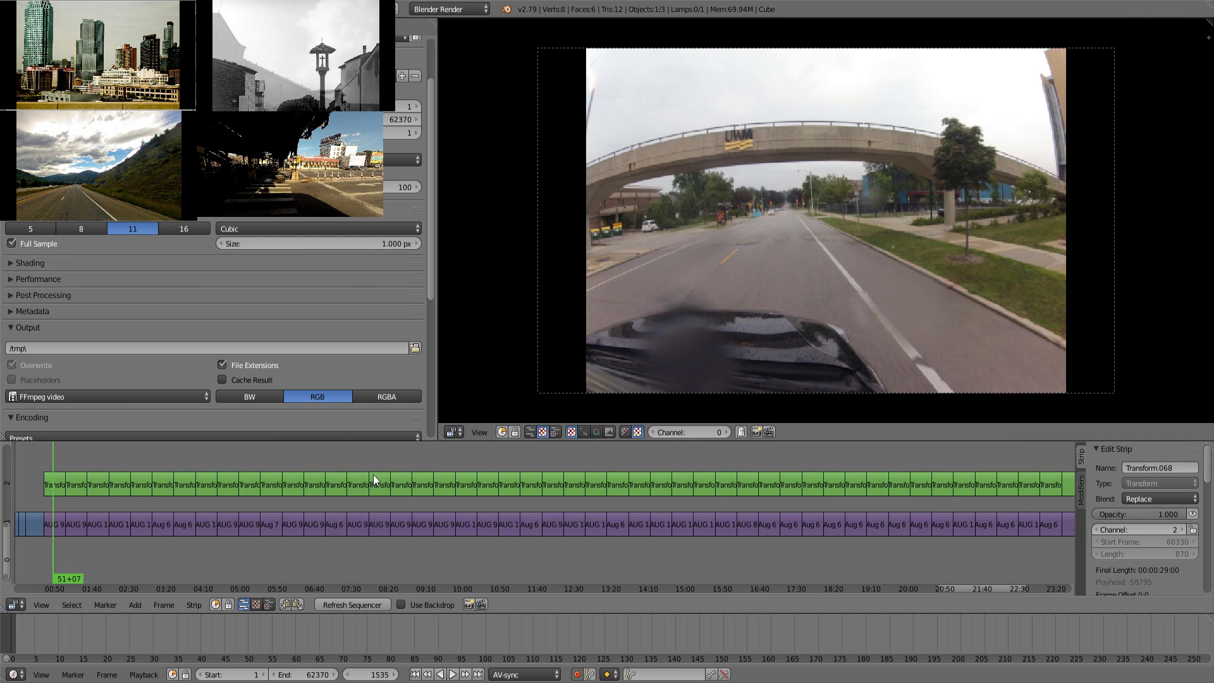
middle_drag(153, 486, 655, 526)
scroll(655, 526, up, 9)
scroll(655, 526, up, 19)
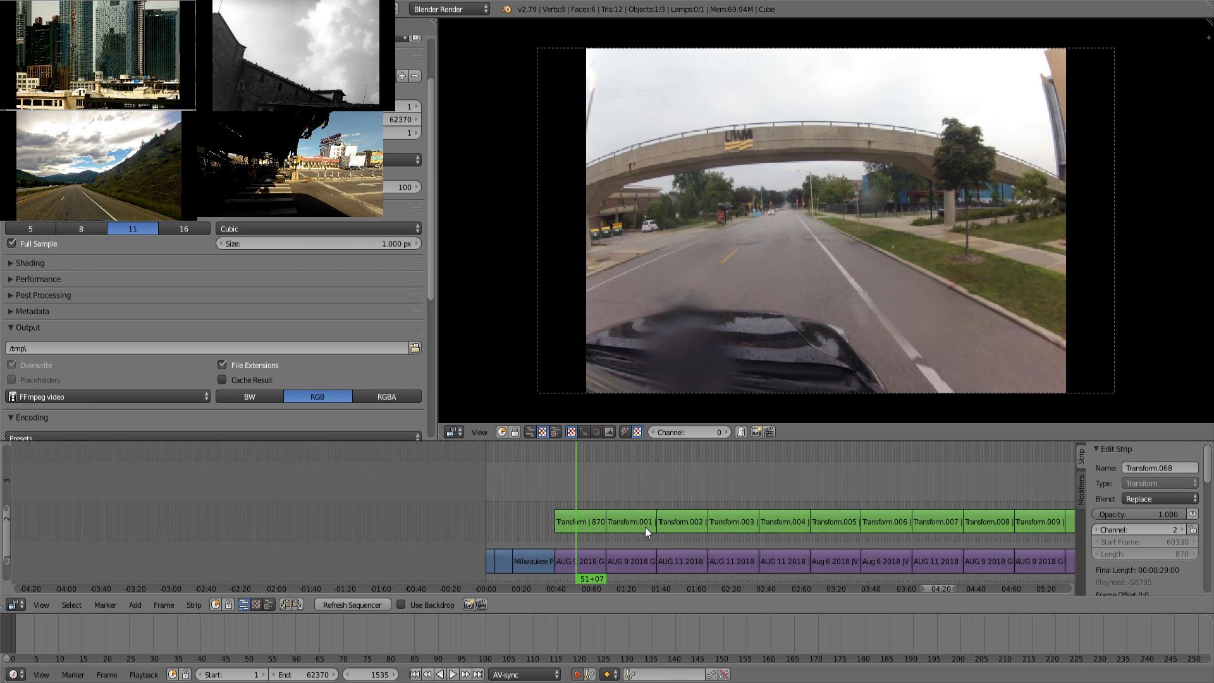
middle_drag(610, 469, 480, 593)
middle_drag(506, 536, 547, 531)
scroll(515, 554, up, 1)
click(483, 557)
key(alt+a)
key(Escape)
scroll(519, 549, up, 5)
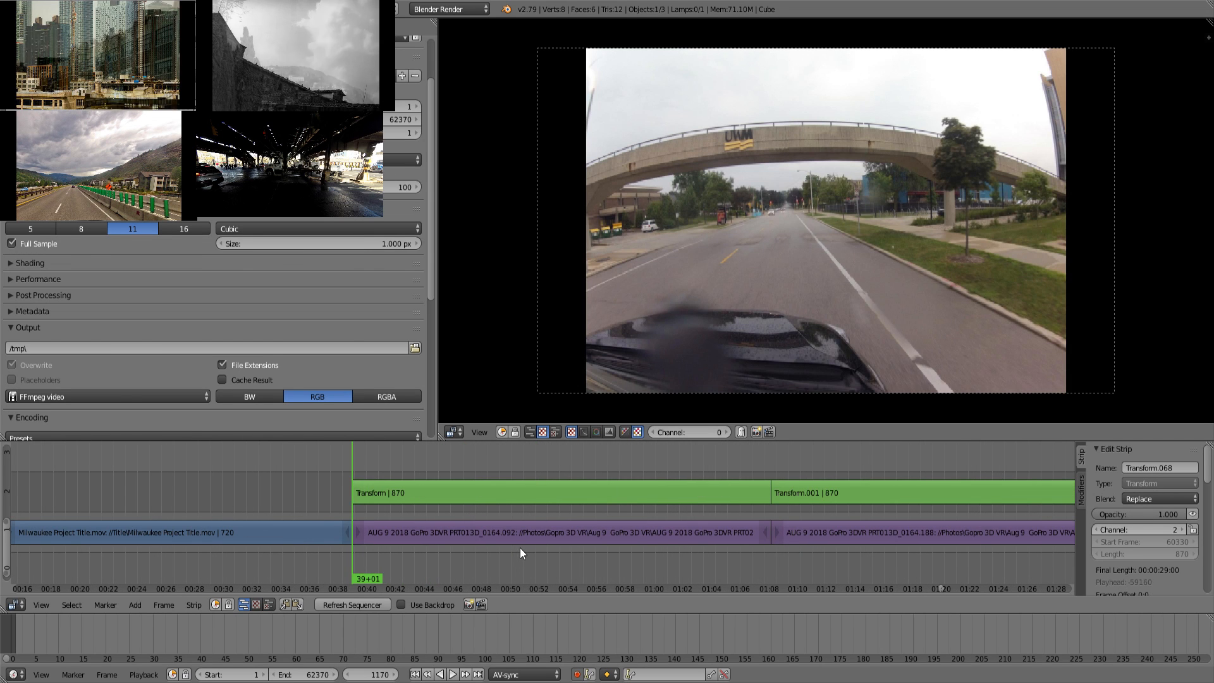
Step: Enable Uniform Scale on the first Transform strip and keyframe its scale at 1.99 on frame 1170
right_click(520, 490)
scroll(1128, 518, down, 10)
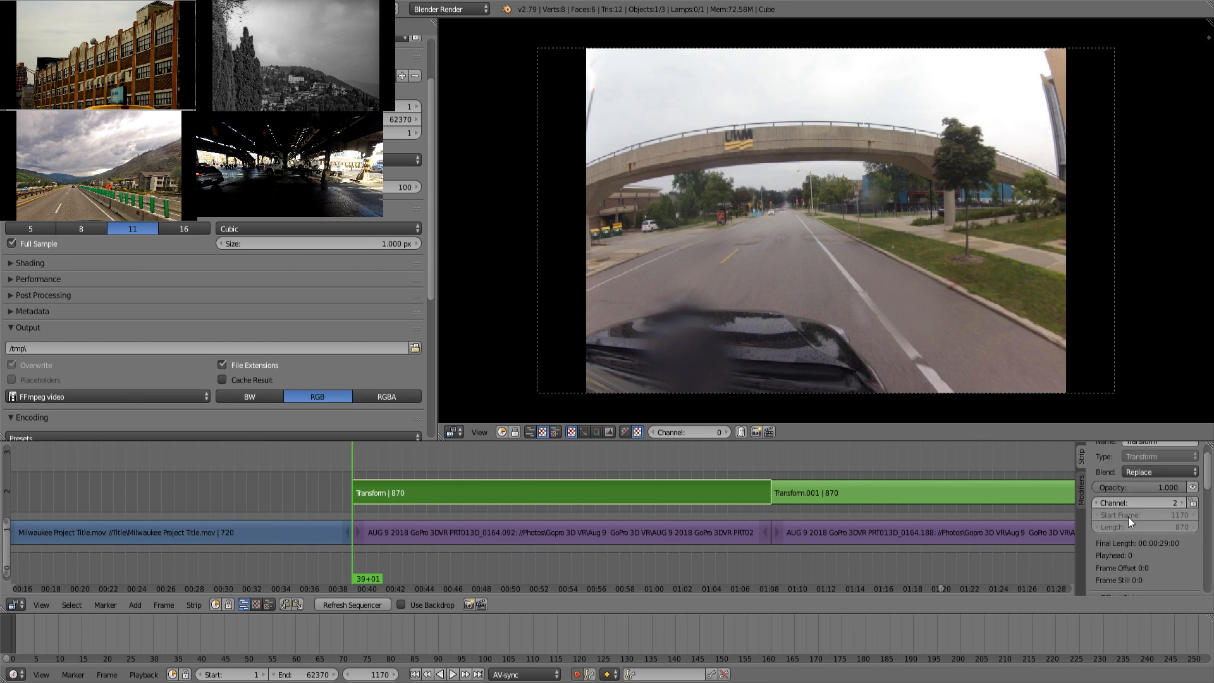
scroll(1125, 517, up, 5)
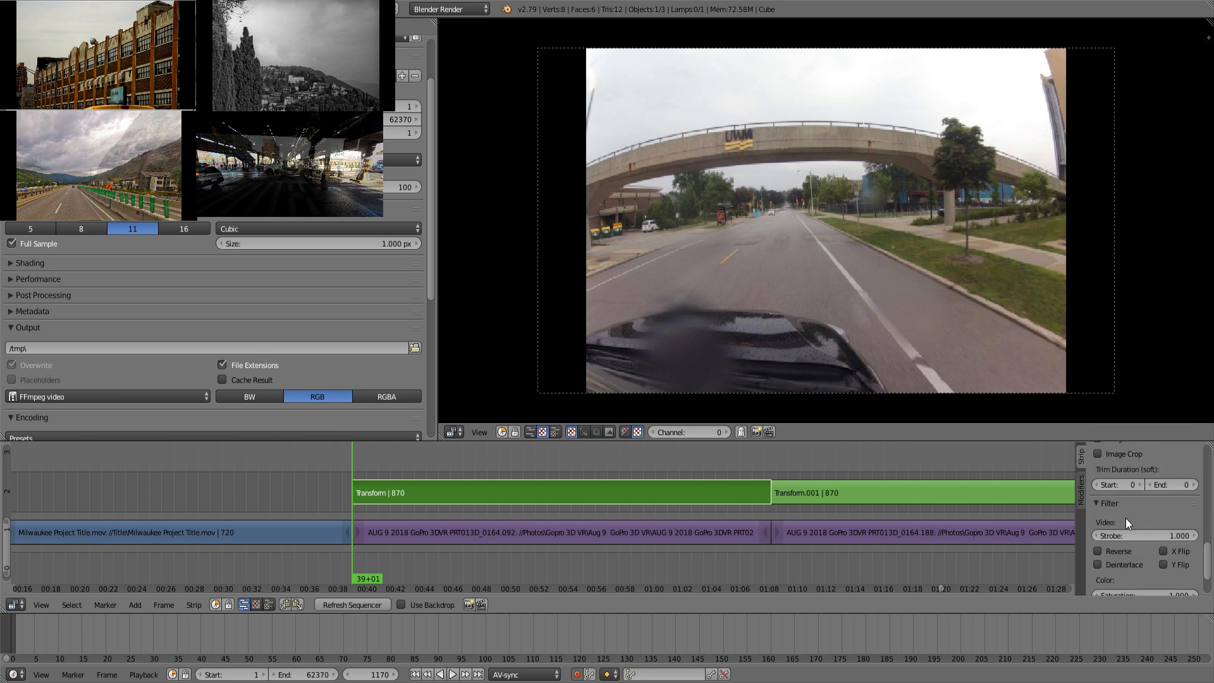
scroll(1125, 518, down, 5)
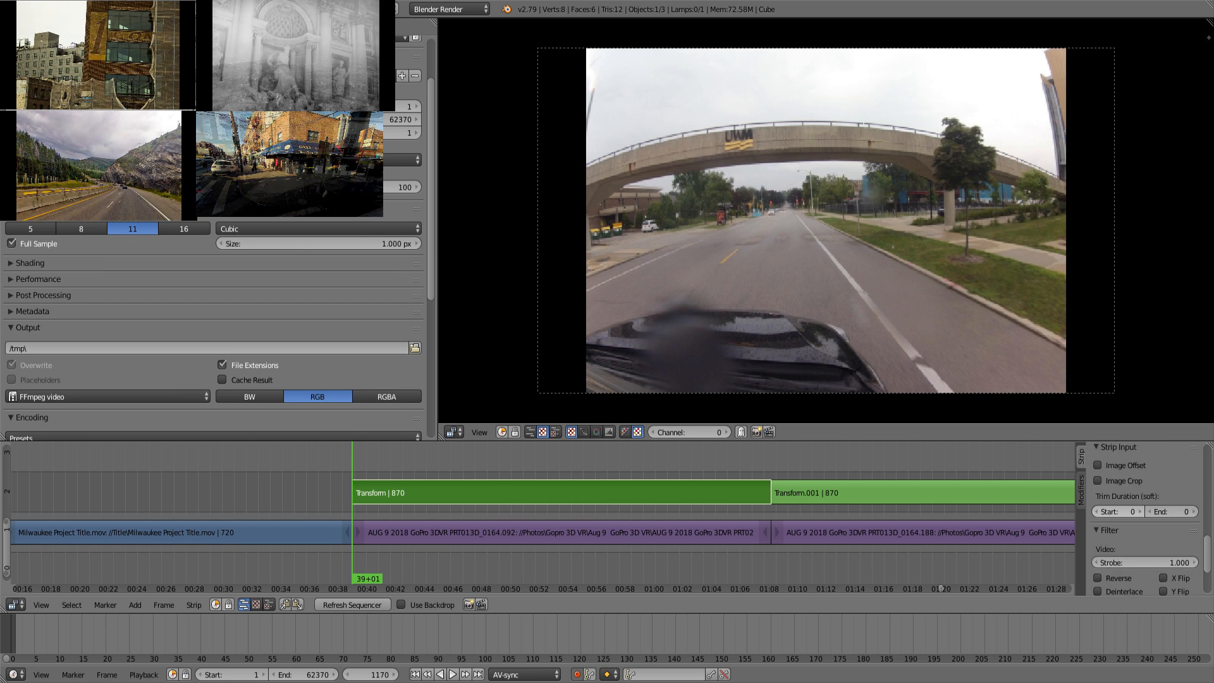
scroll(1144, 518, up, 8)
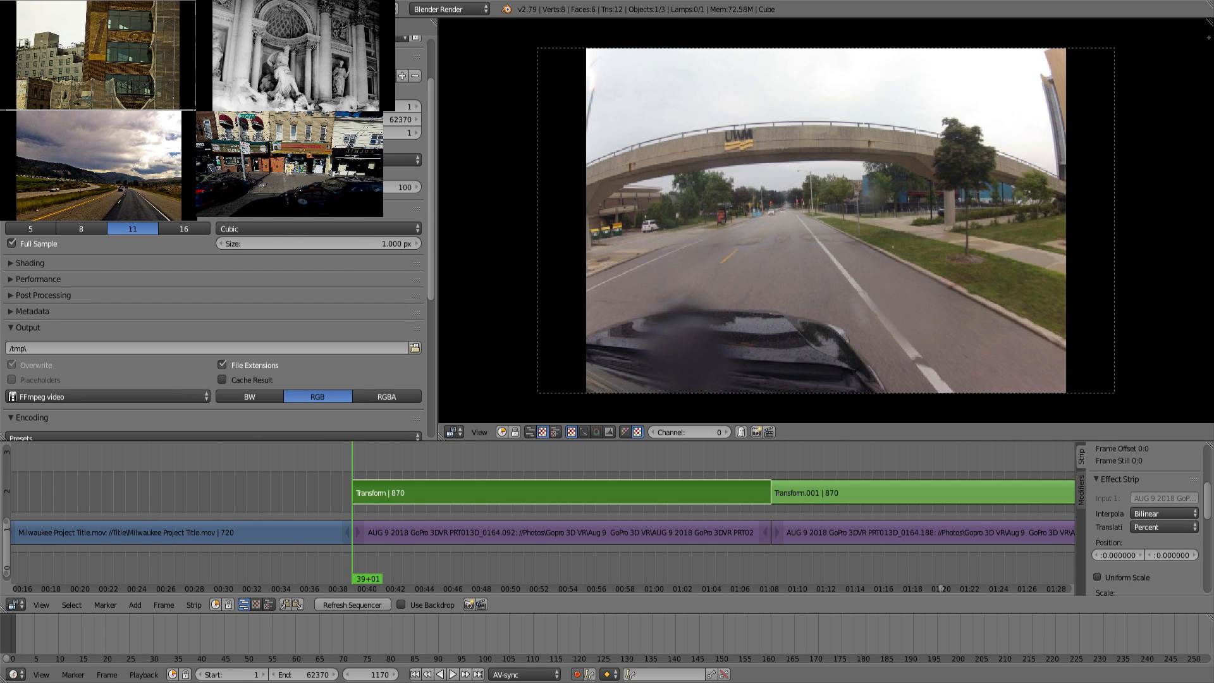
scroll(1145, 519, down, 5)
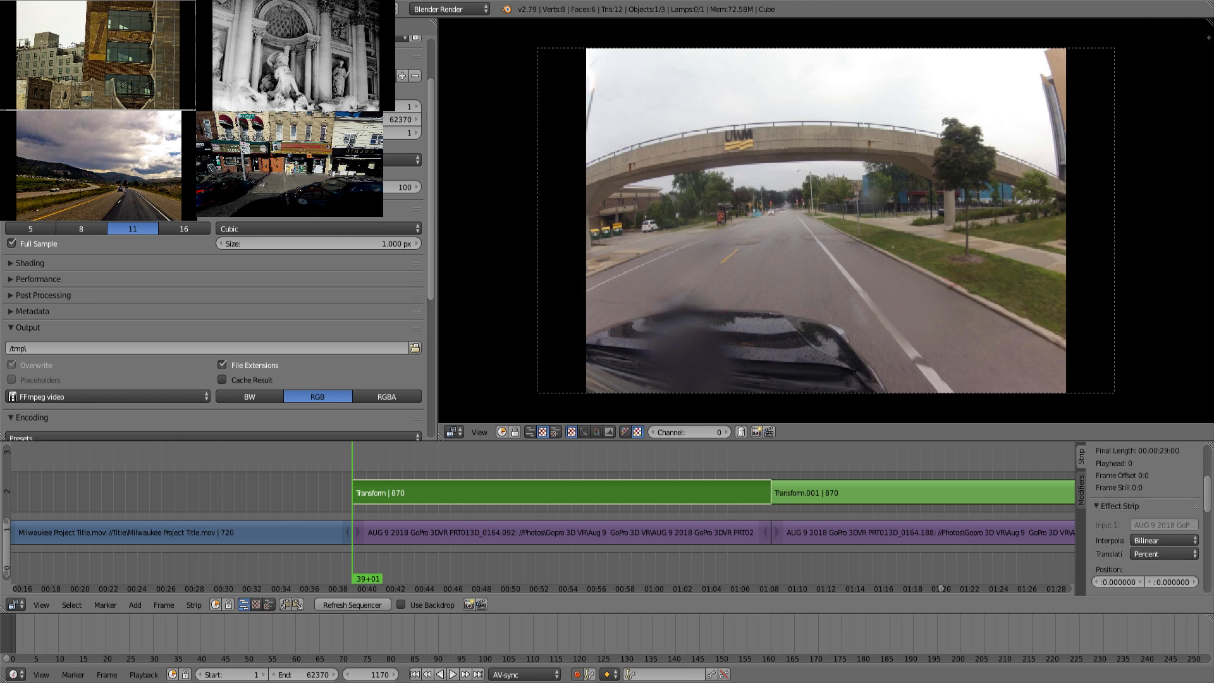
click(1118, 497)
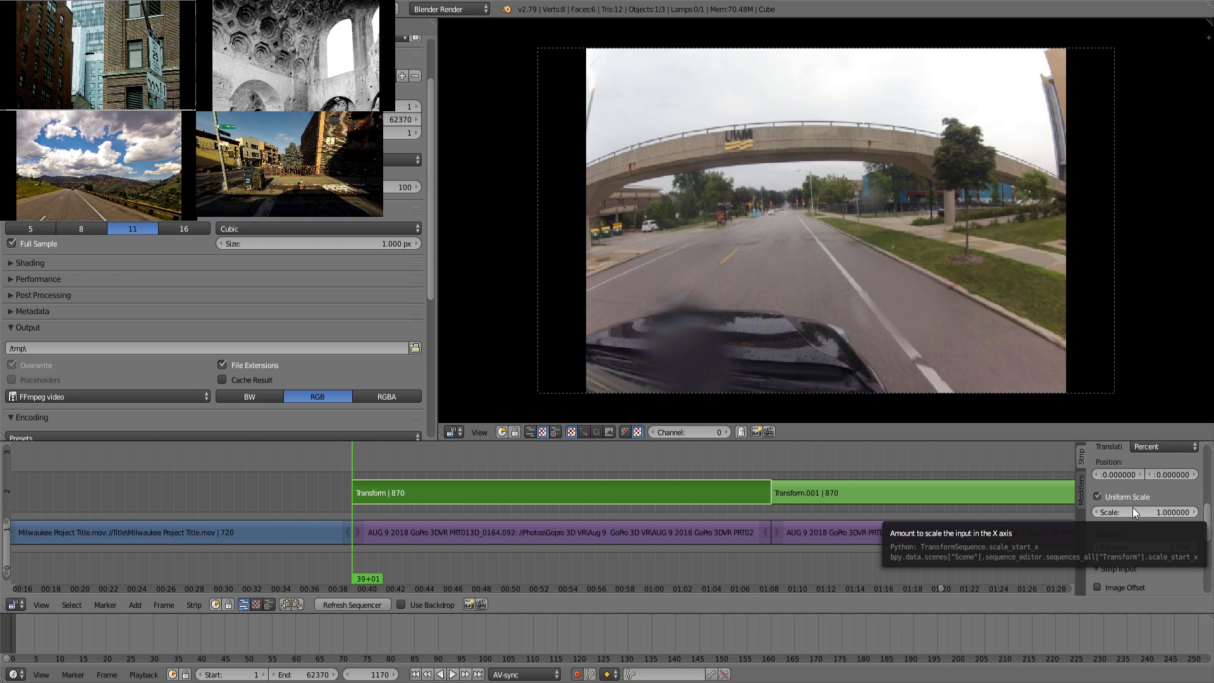
drag(1141, 514, 1170, 515)
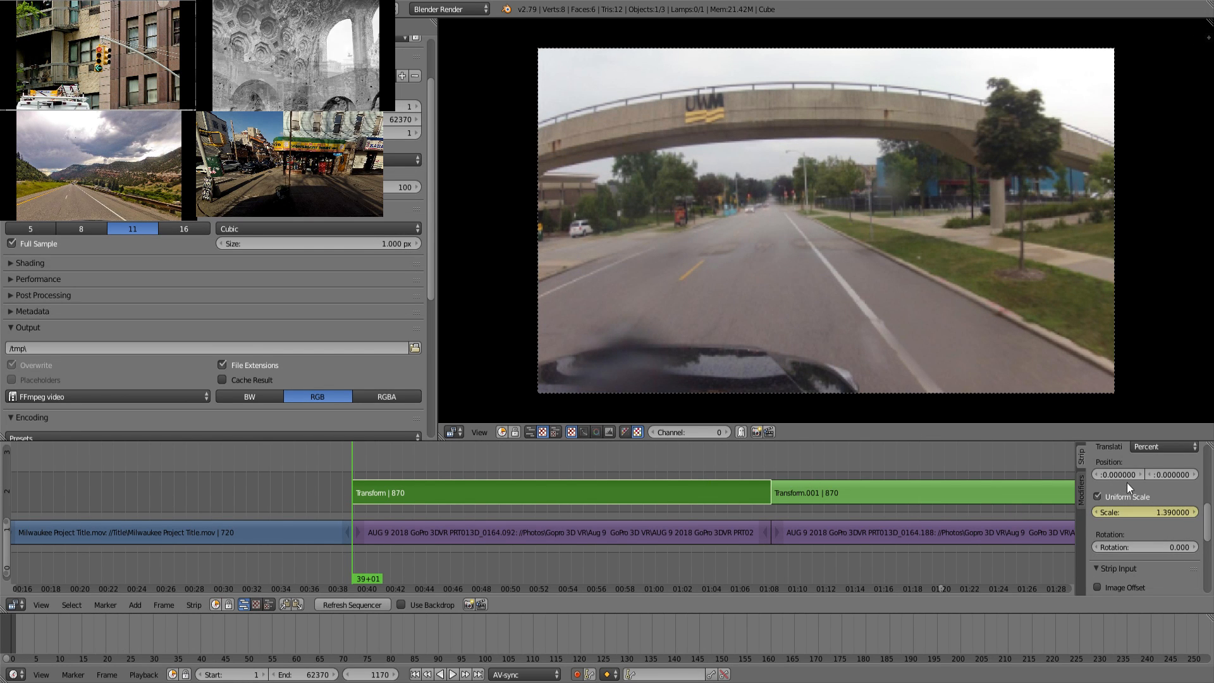
drag(1144, 511, 1171, 512)
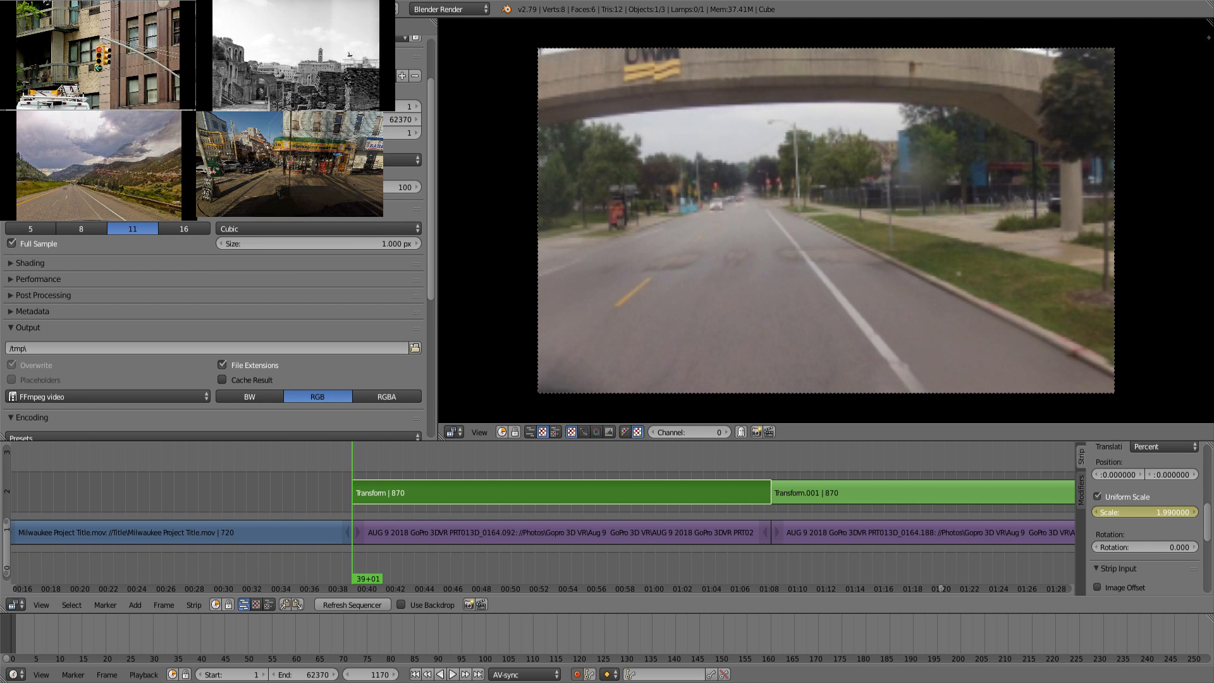
Step: Keyframe the first Transform strip's starting position, shifting the picture right by about a quarter of the frame and setting Y to -15.96
drag(1117, 475, 1091, 474)
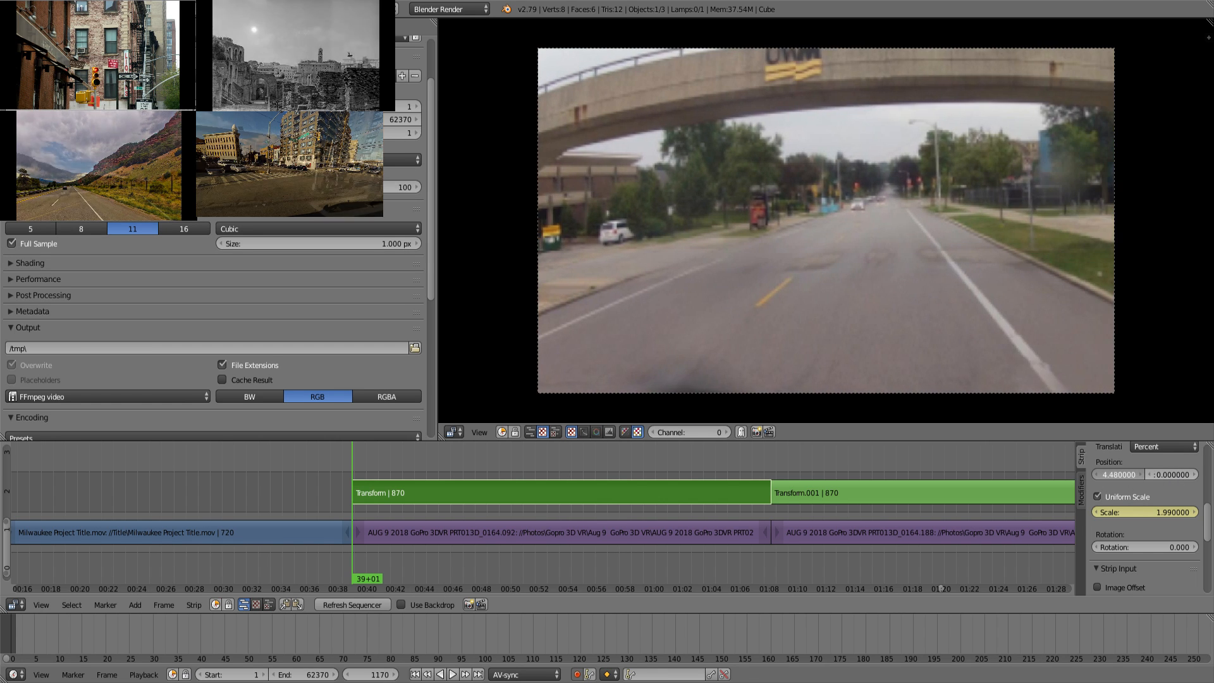
drag(1173, 475, 1097, 474)
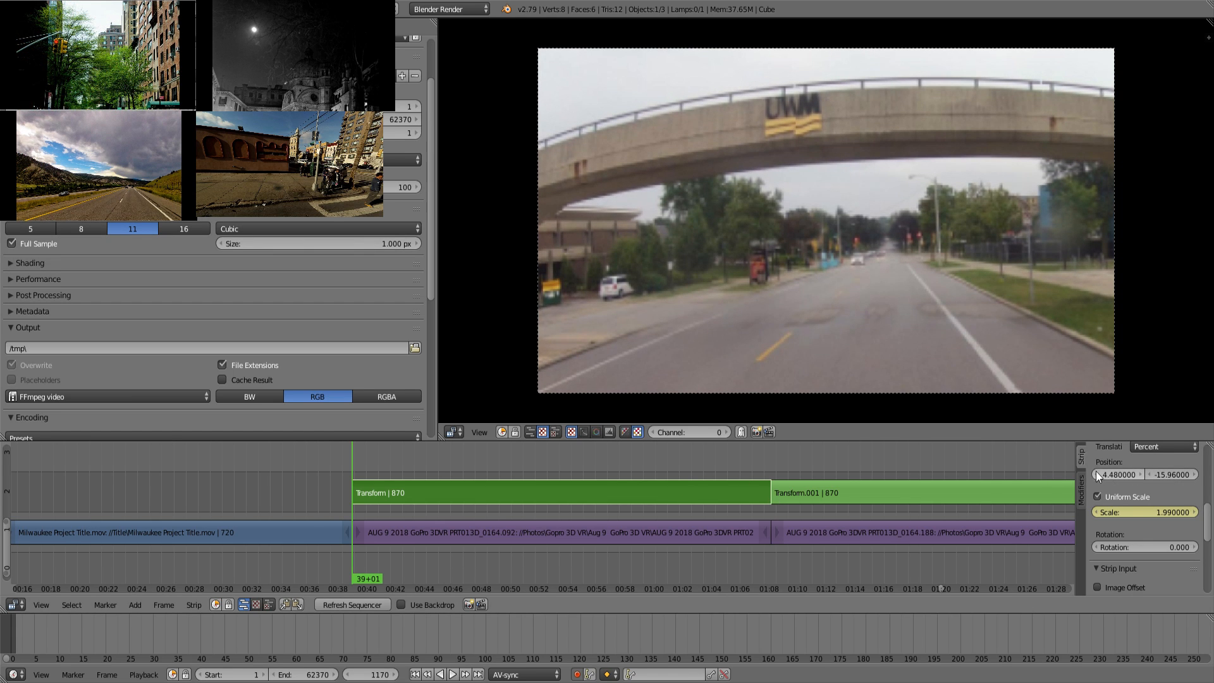
key(i)
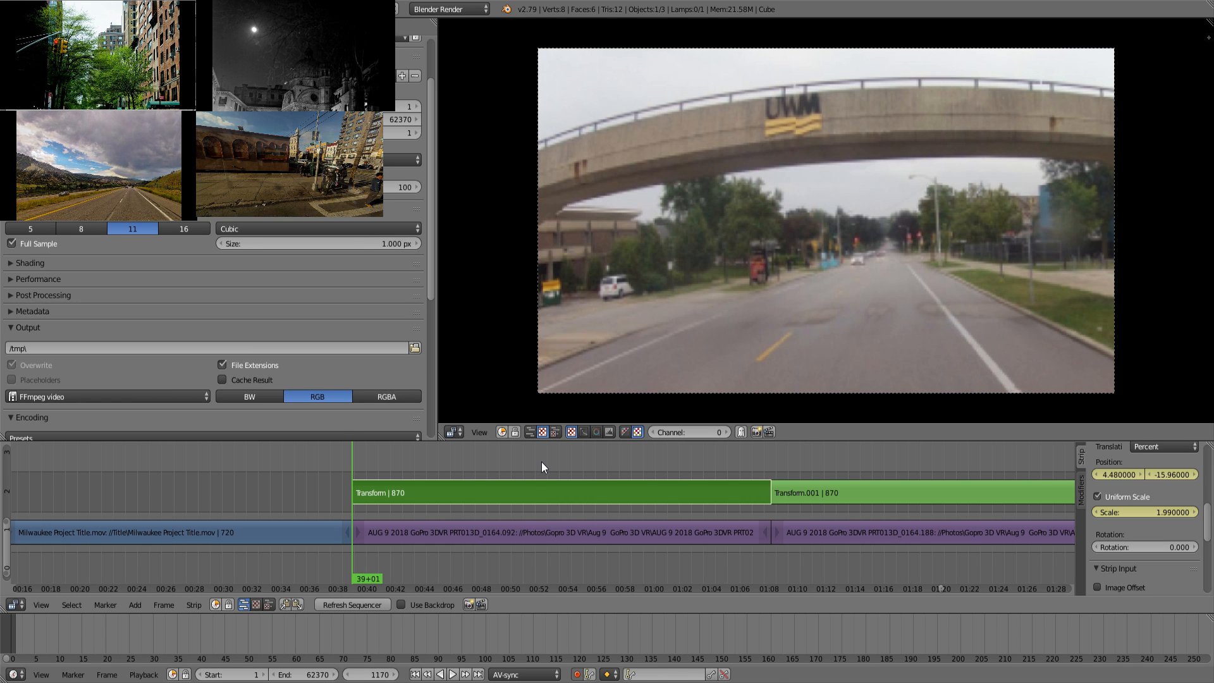
Step: Keyframe the first Transform strip's position at X -30.78 and Y -13.80 on its last frame, 2039, and scrub back to check the pan
drag(541, 461, 718, 461)
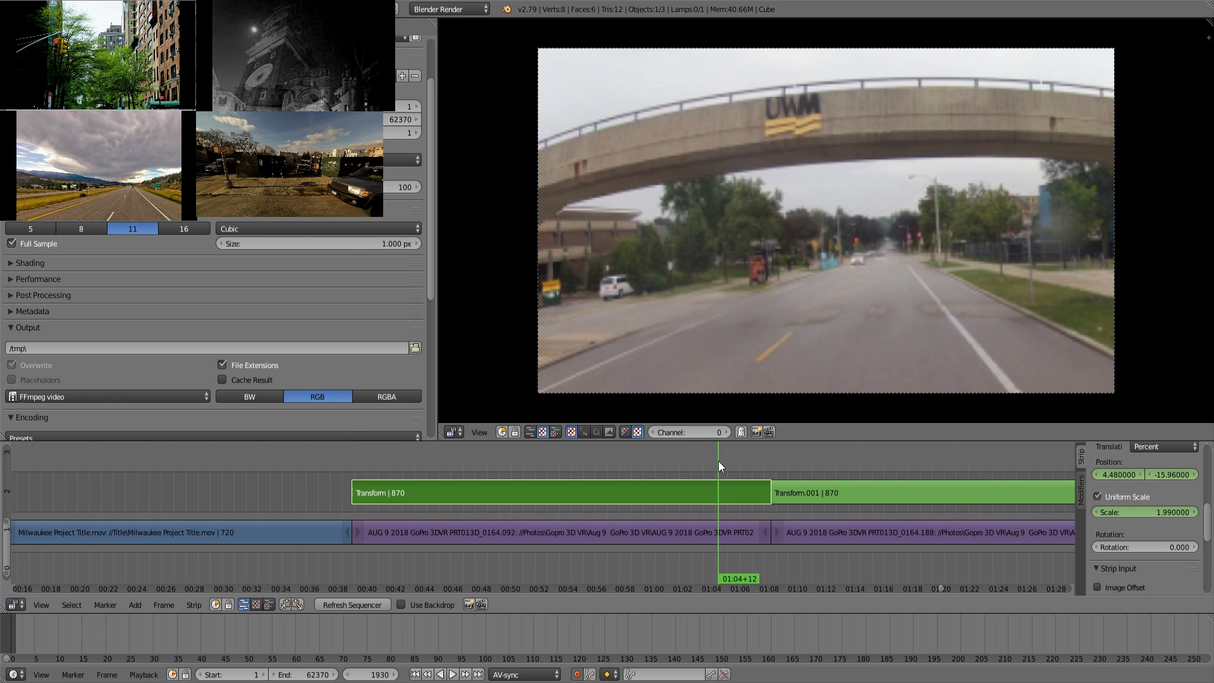
key(Page_Up)
key(Left)
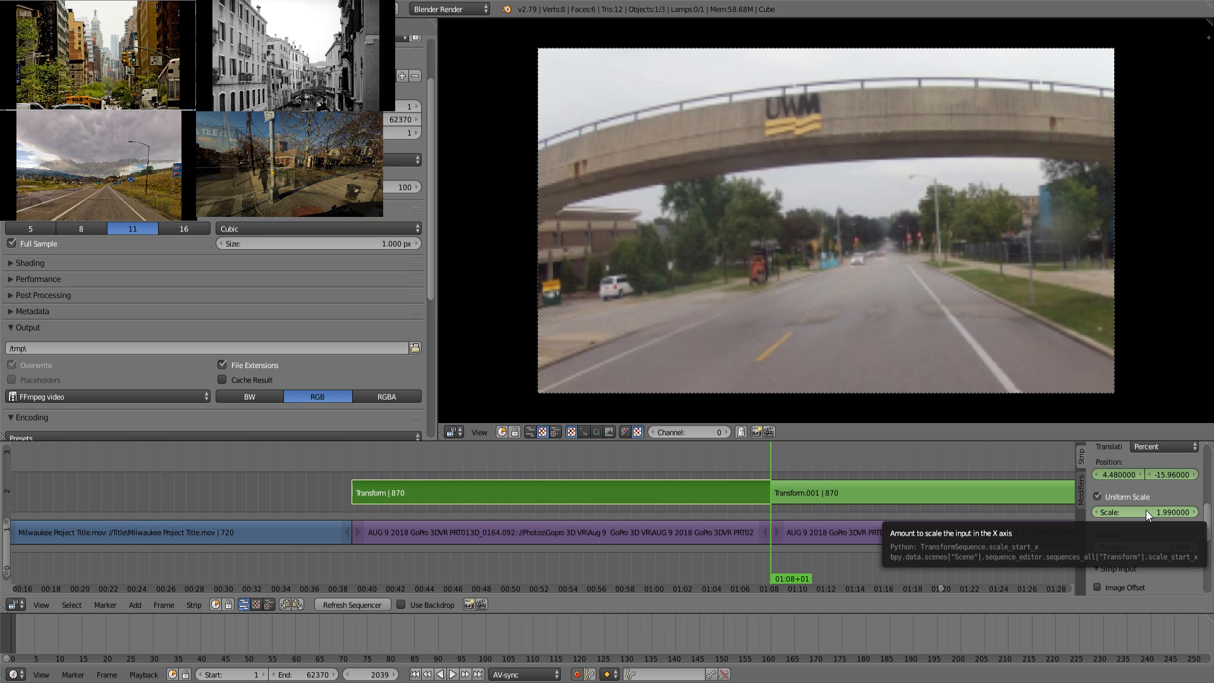
drag(1167, 474, 1208, 475)
drag(1120, 474, 987, 474)
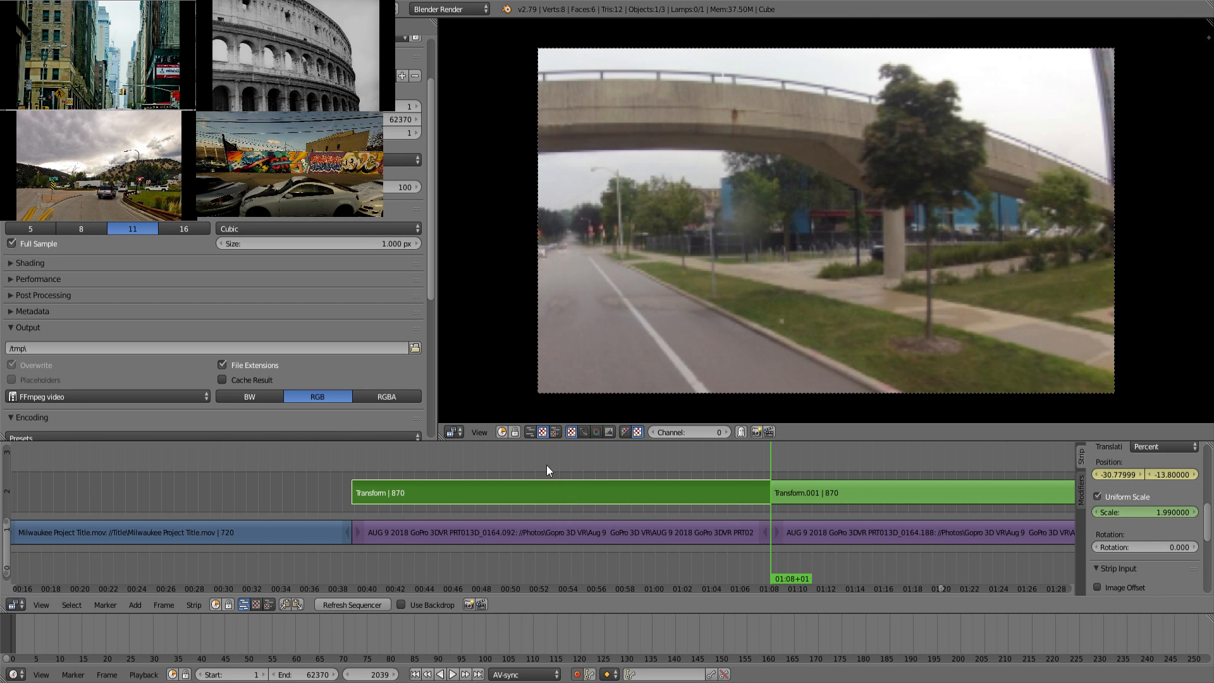
drag(547, 466, 805, 490)
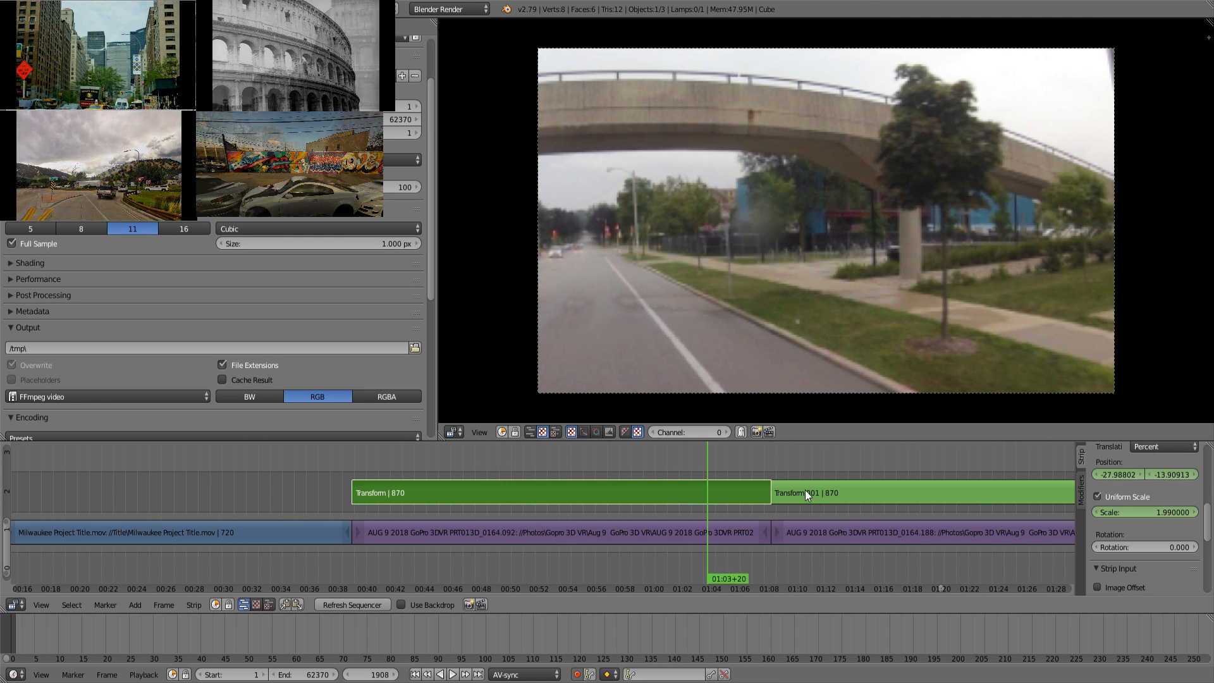
Step: On frame 2040, enable Uniform Scale for the second Transform strip and keyframe scale 1.99 with position X -23.58 and Y -46.62
key(Page_Up)
right_click(827, 492)
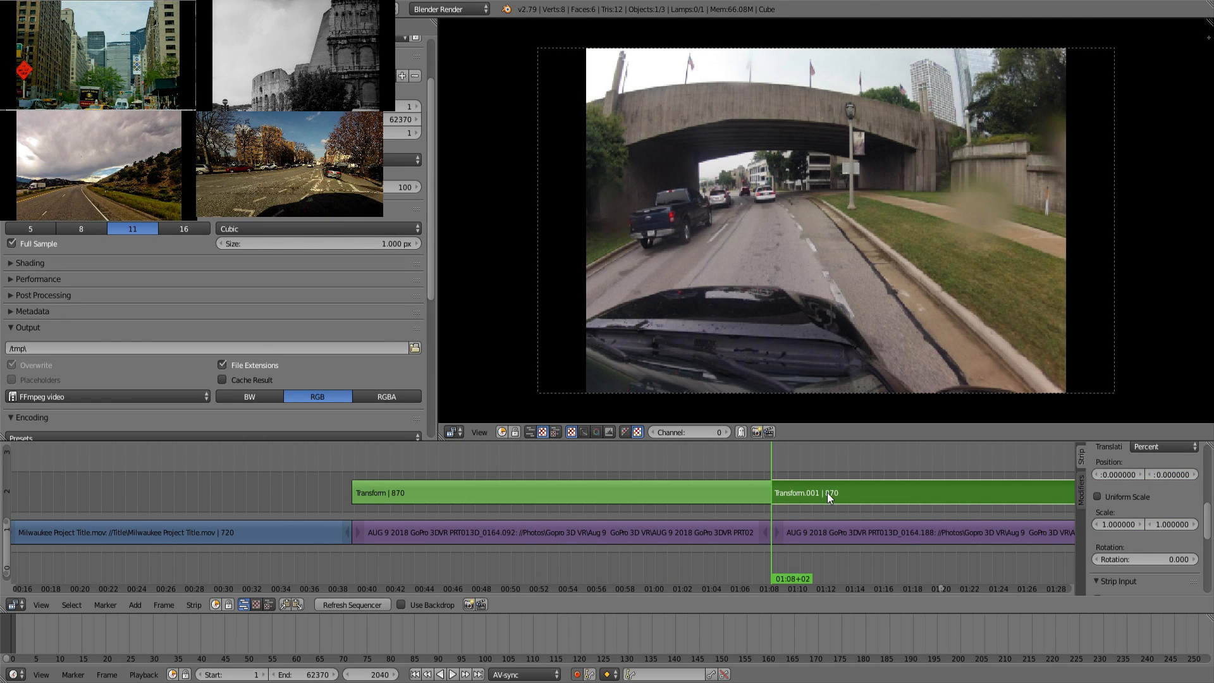
middle_drag(908, 478, 358, 493)
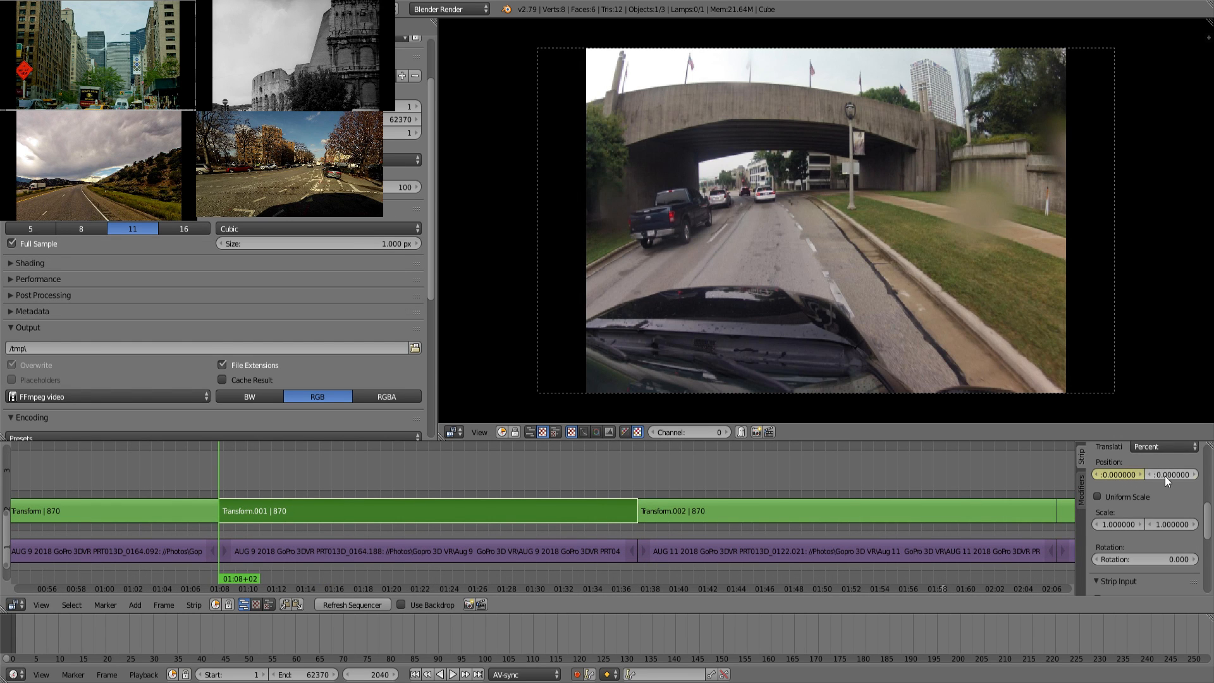
click(1119, 498)
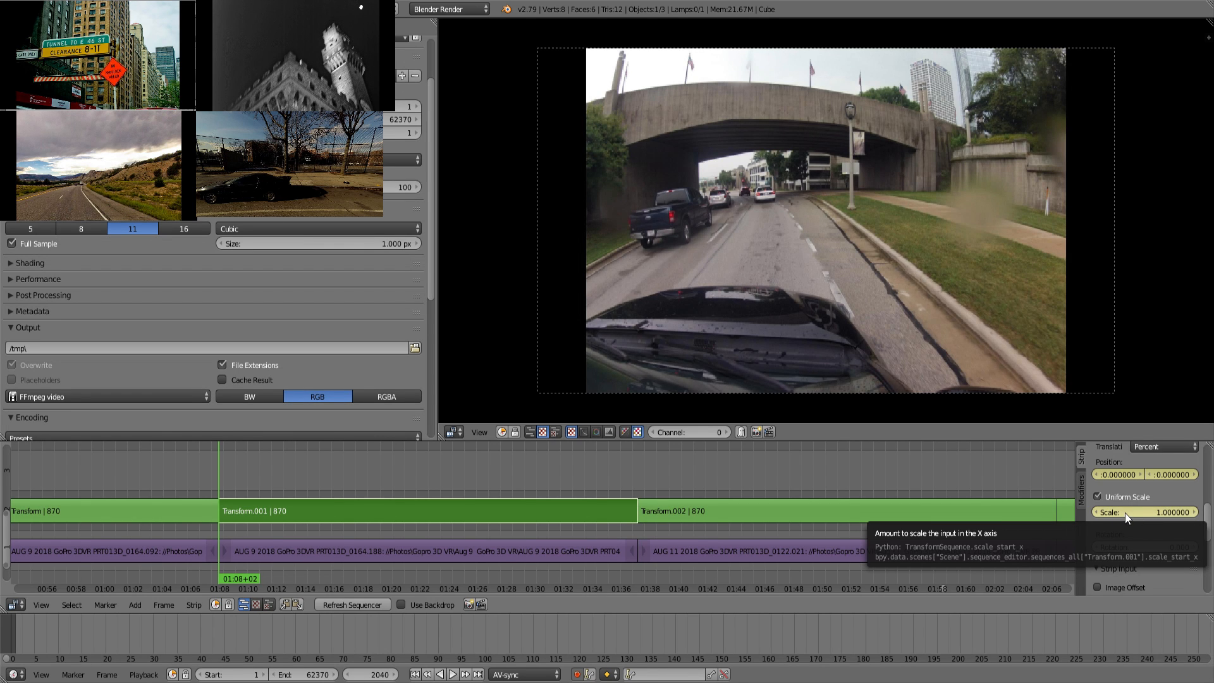
mouse_move(1124, 514)
mouse_down()
mouse_move(1148, 511)
mouse_move(1128, 509)
mouse_up()
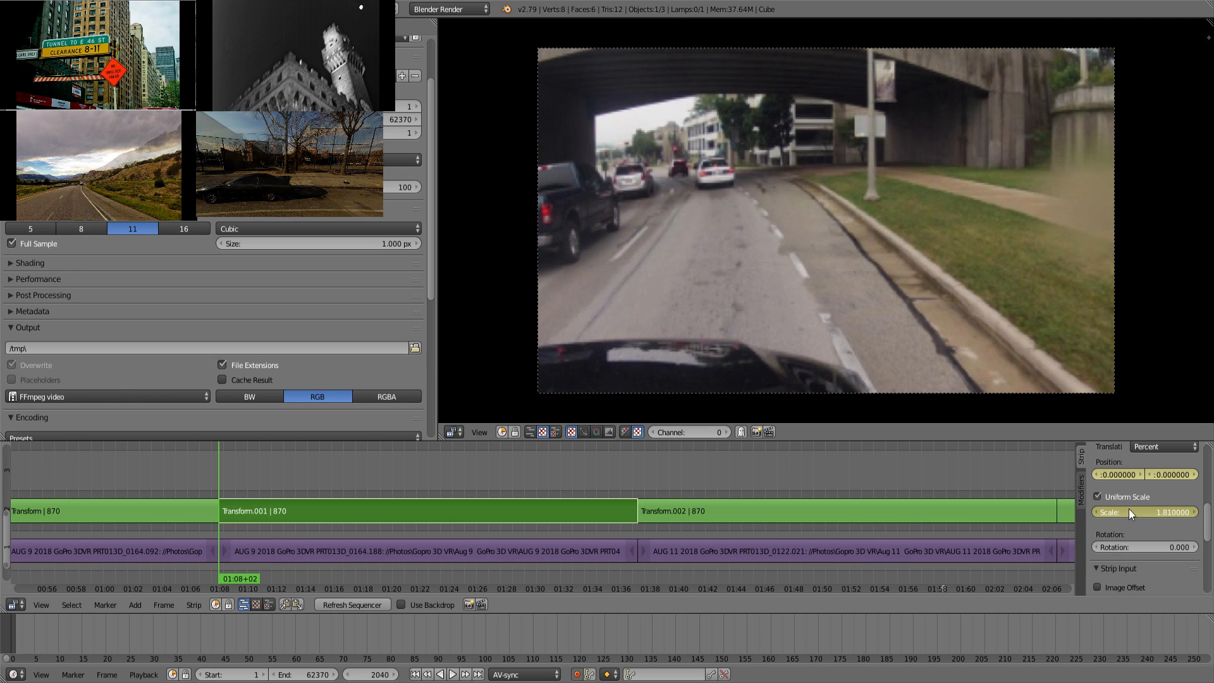
drag(1175, 468, 1101, 471)
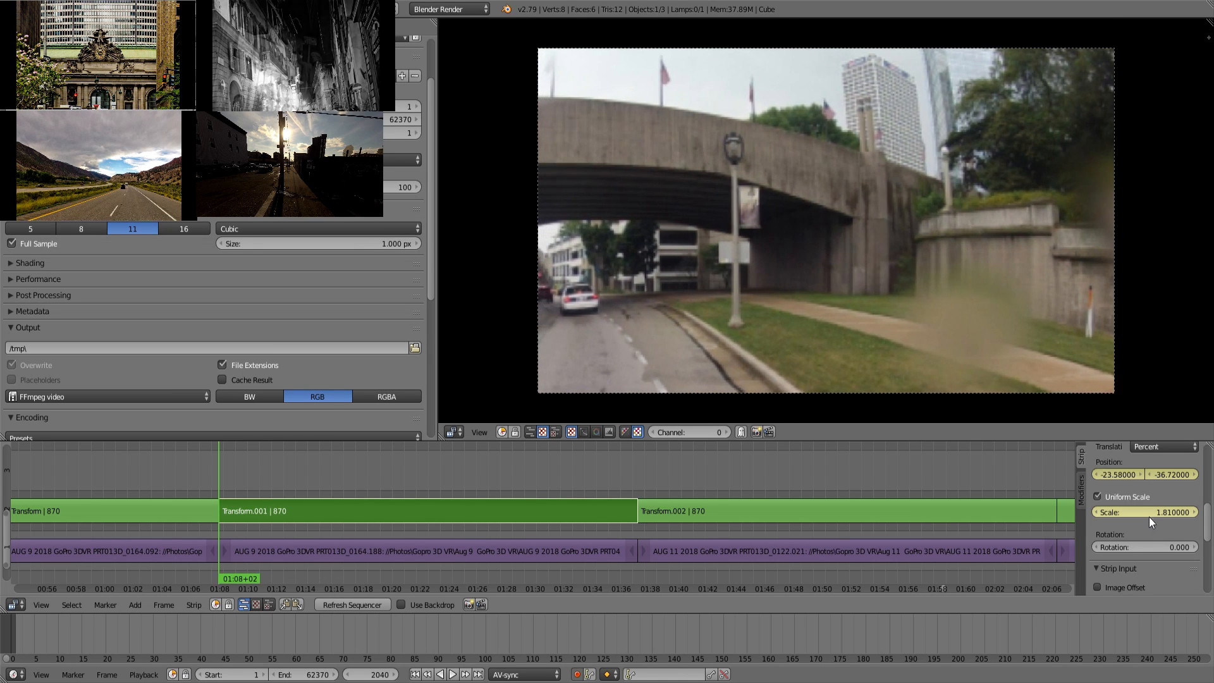
drag(1154, 508, 1155, 468)
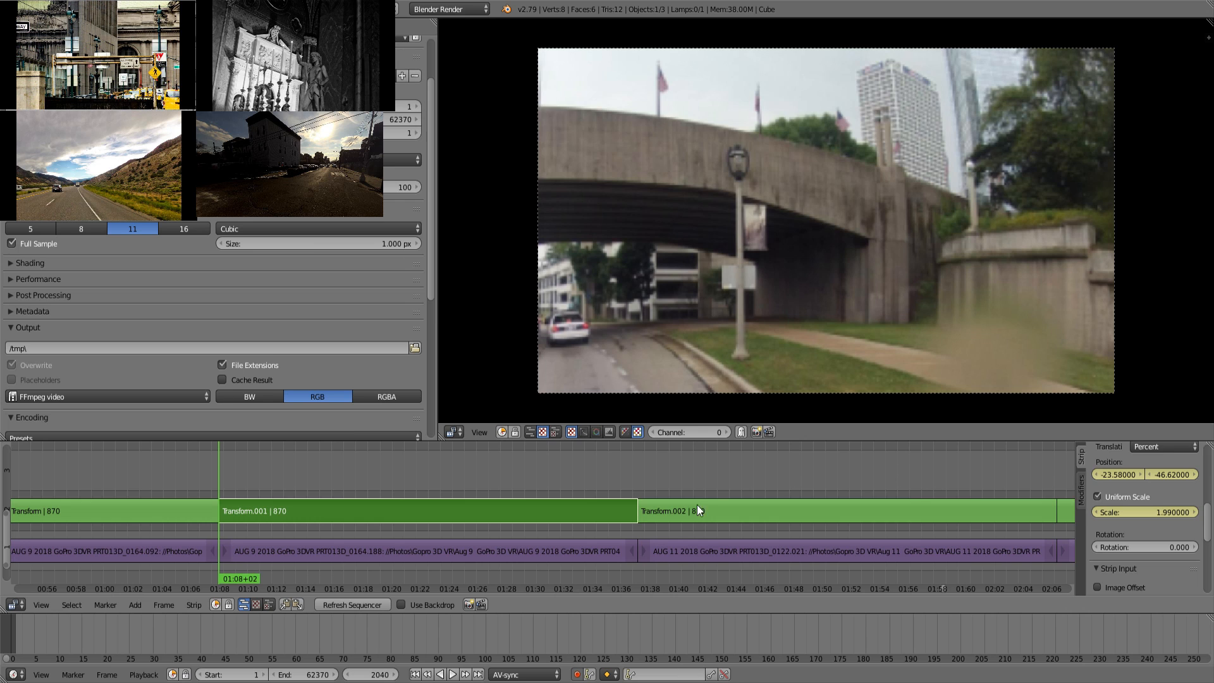
Step: On frame 2909, keyframe the second Transform strip's scale at 1.45 and its position at X 8.94 and Y -19.89
key(Page_Up)
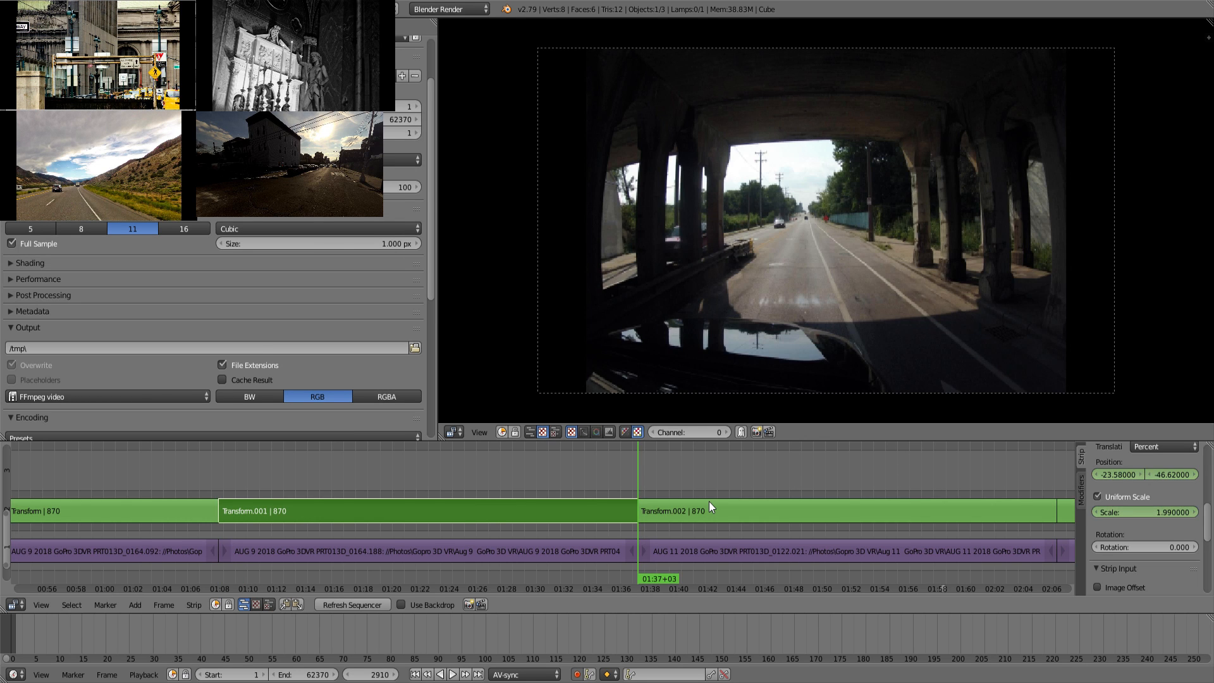
key(Left)
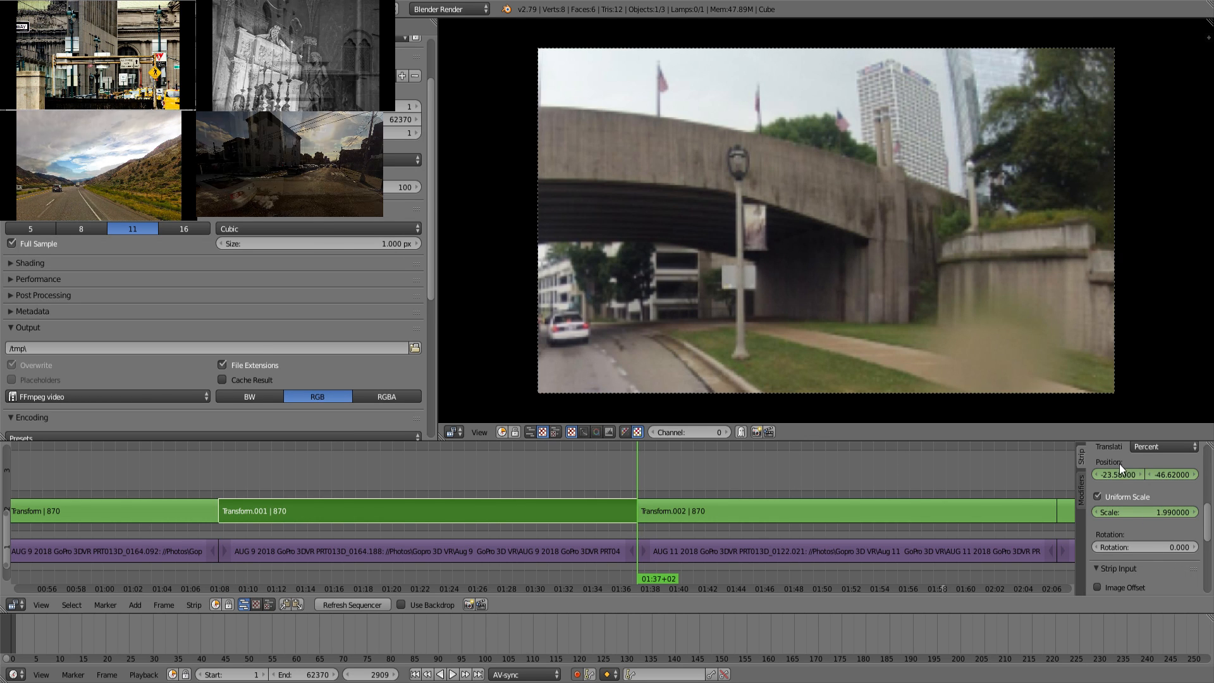
drag(1118, 474, 1141, 512)
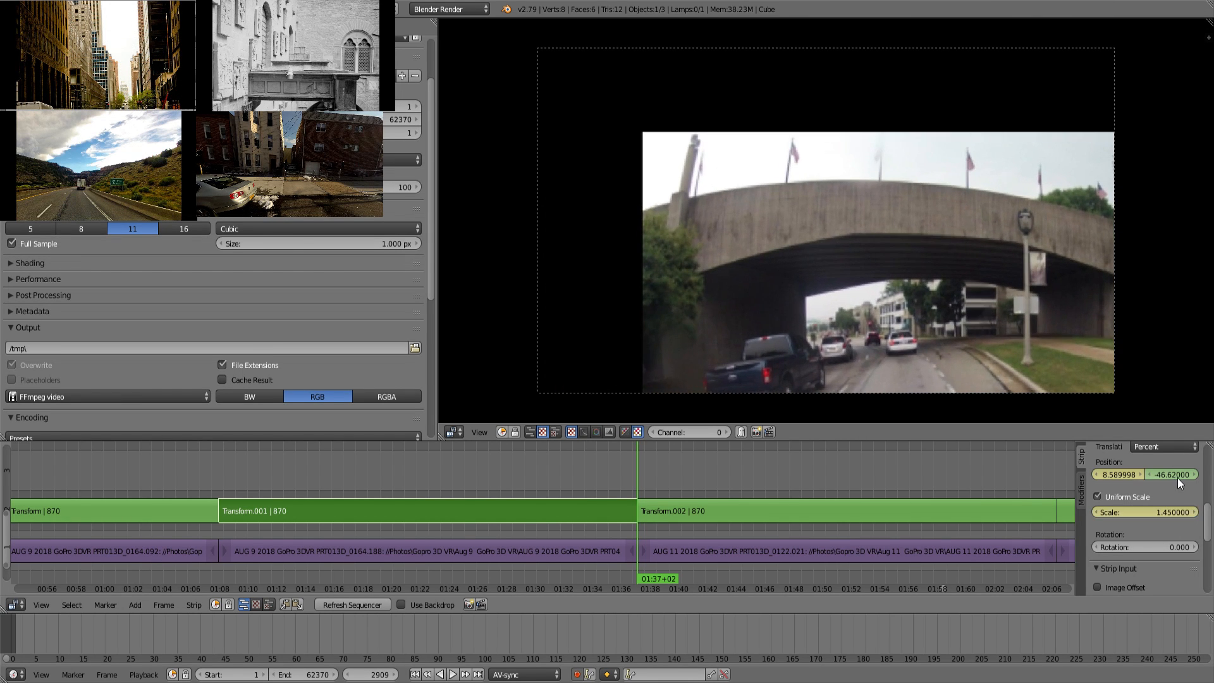
drag(1171, 474, 1081, 475)
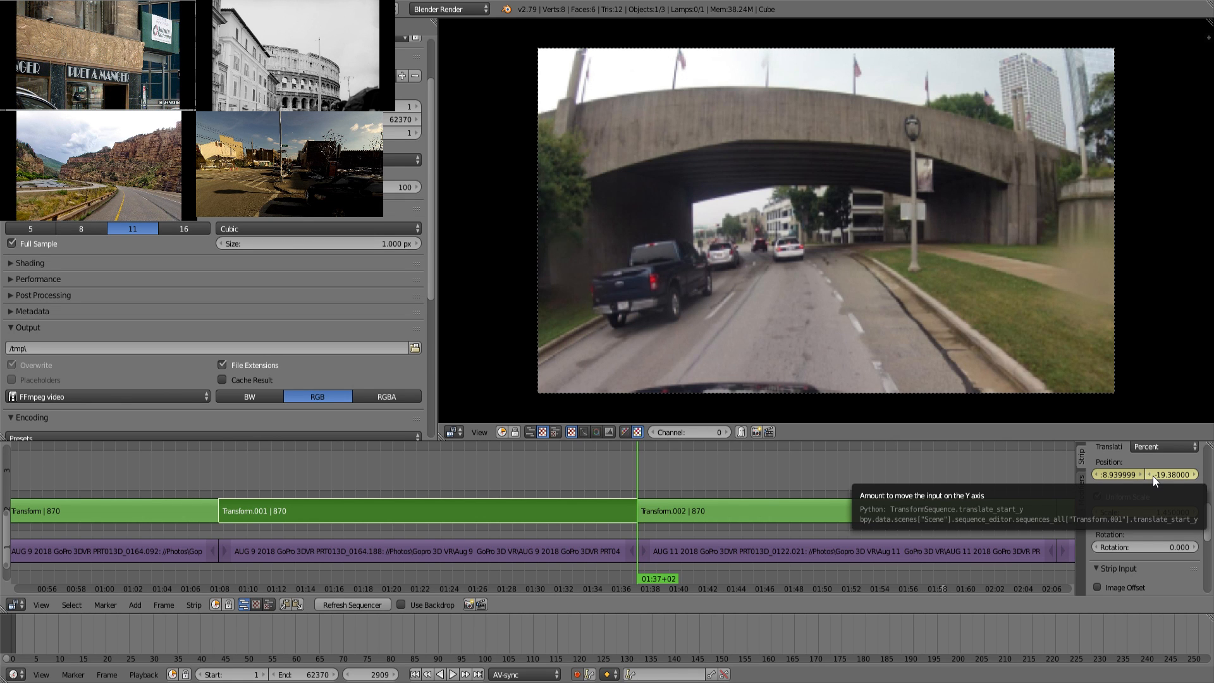
mouse_move(1157, 474)
mouse_down()
mouse_move(1112, 474)
mouse_move(1163, 473)
mouse_up()
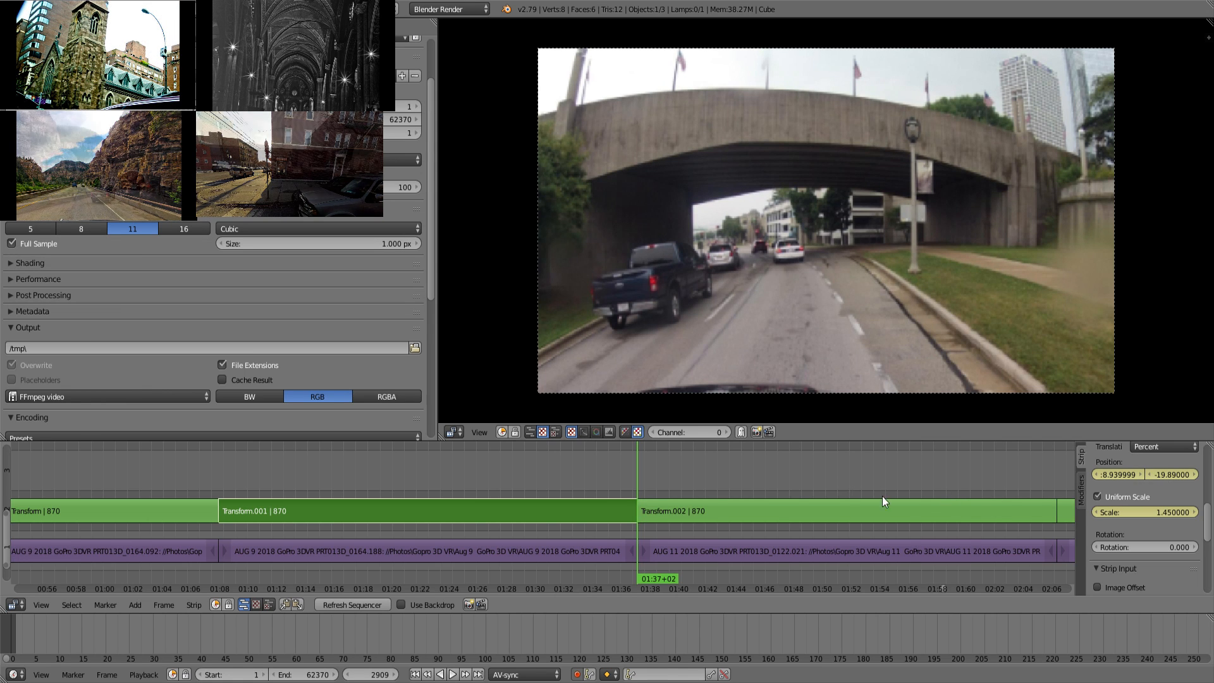
Step: On frame 2910, keyframe the third Transform strip's position at 0 and enable Uniform Scale for it
key(Right)
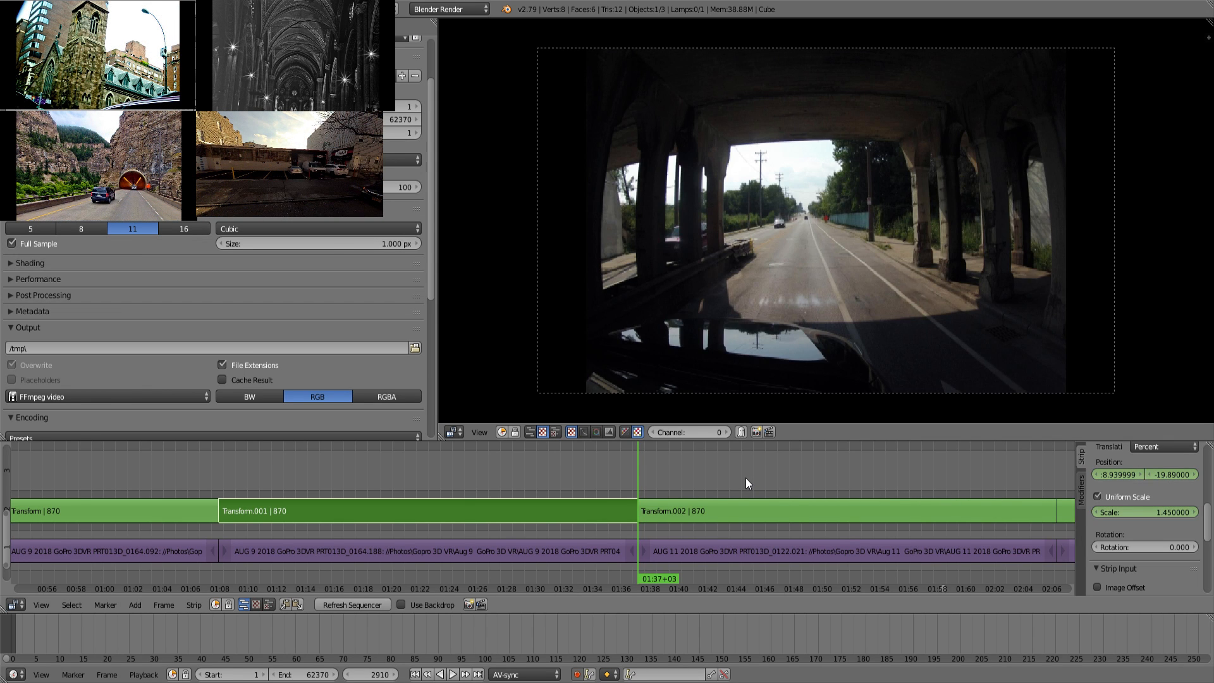
right_click(786, 515)
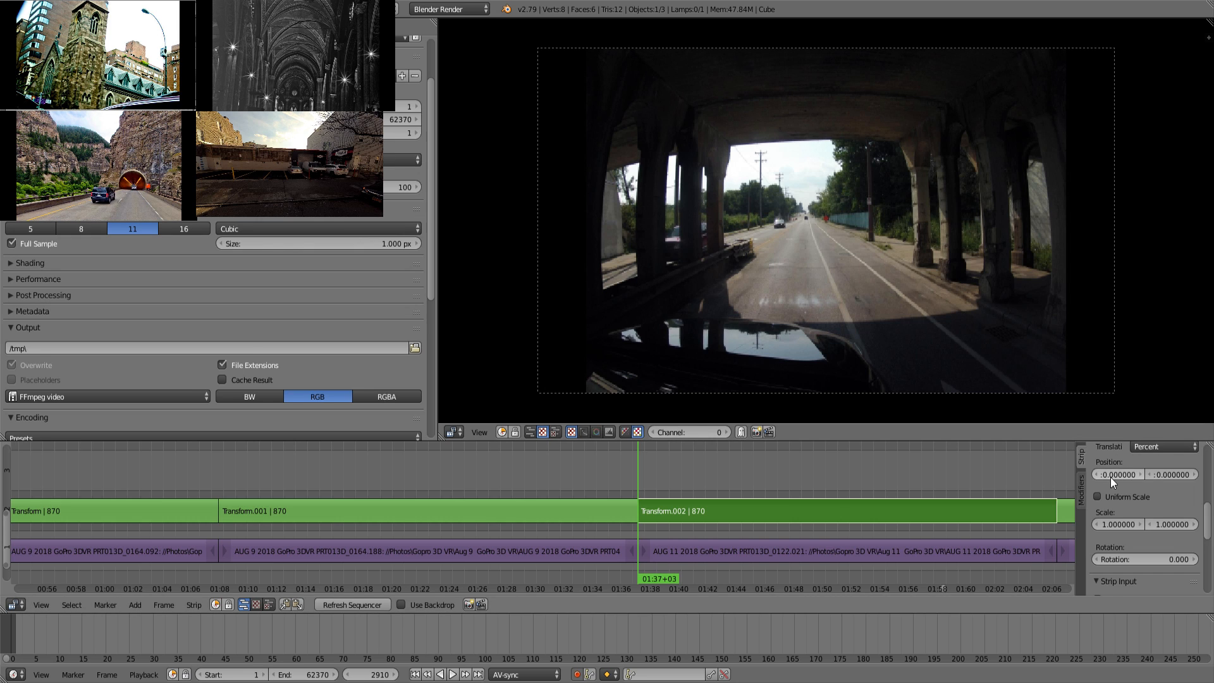
key(i)
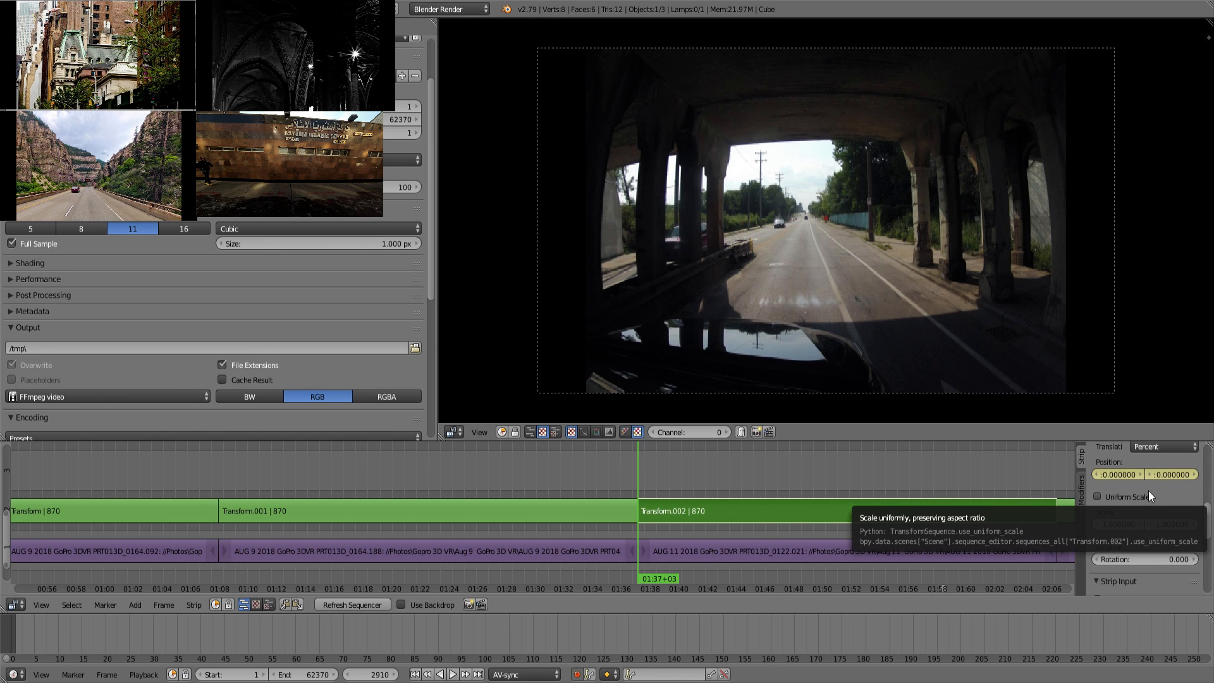
click(1110, 499)
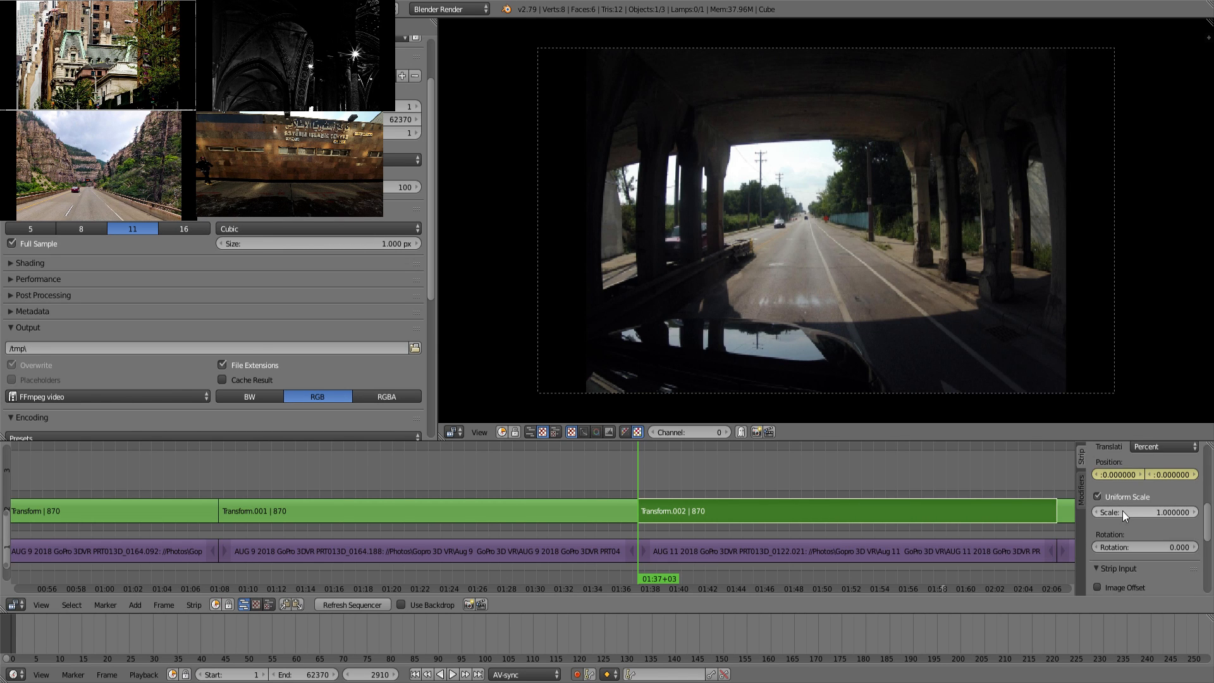
Step: Keyframe the third Transform strip's starting scale at 2.32 and its position at X 4.50 and Y -7.89
middle_drag(958, 481, 799, 477)
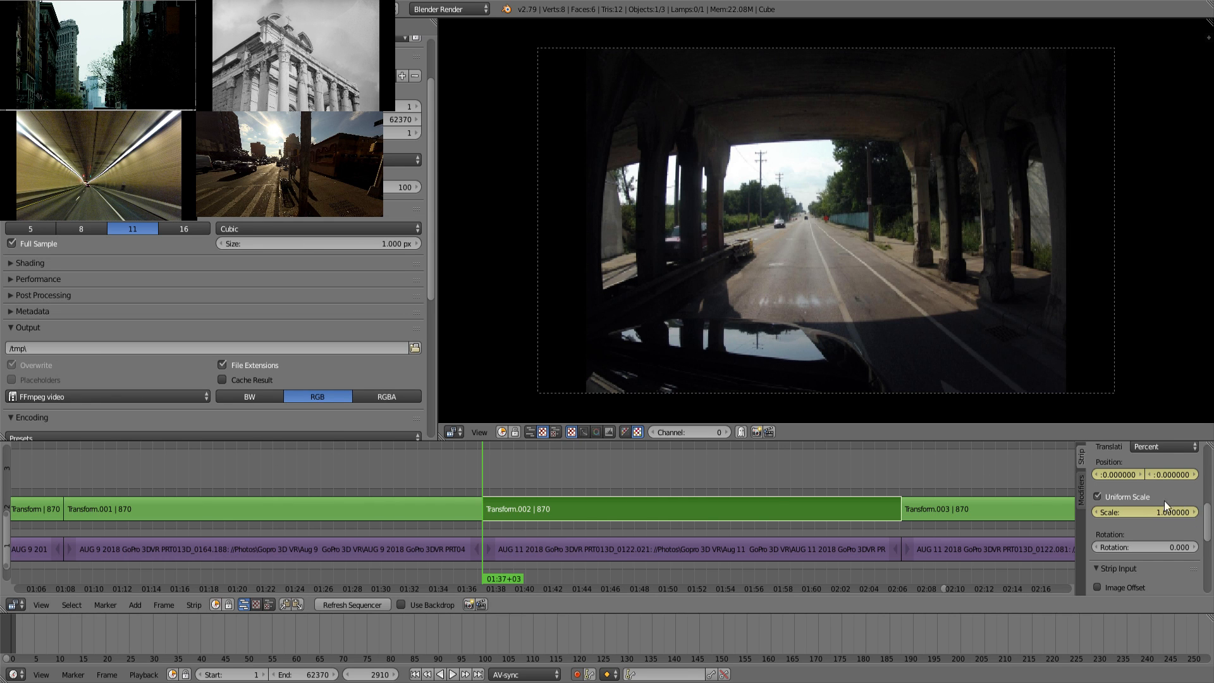
drag(1144, 512, 1170, 512)
mouse_move(1126, 475)
mouse_down()
mouse_move(1171, 472)
mouse_move(1121, 472)
mouse_up()
drag(1170, 514, 1163, 512)
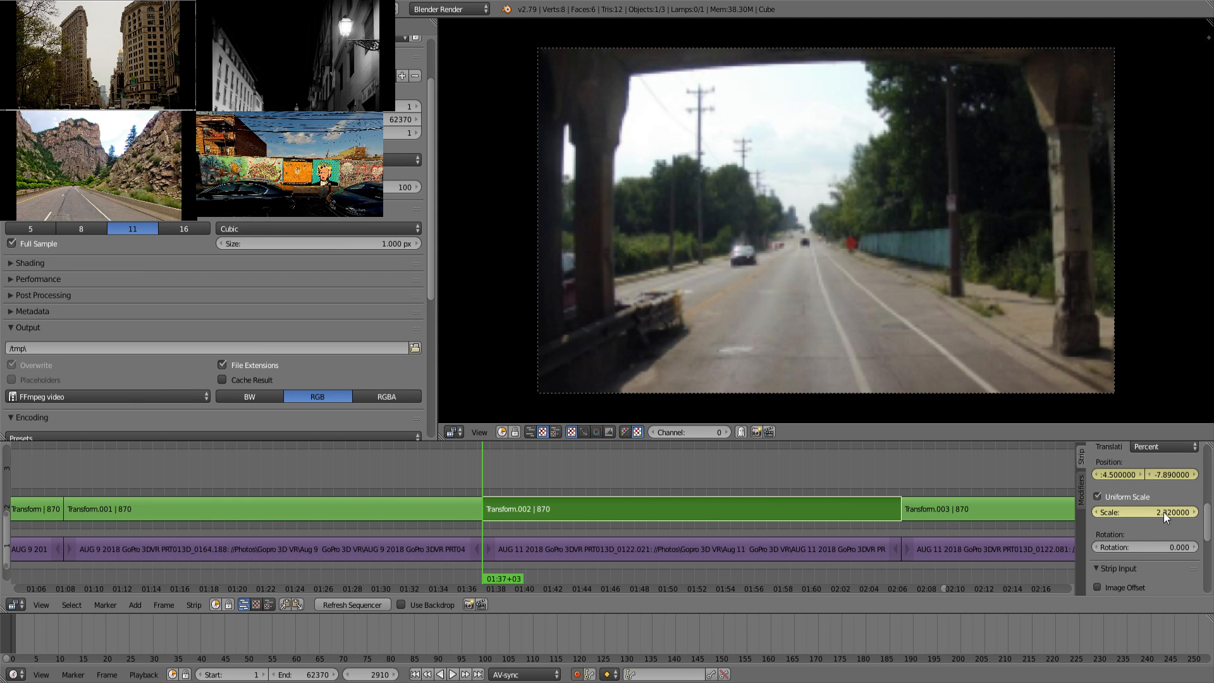
drag(1158, 512, 1154, 508)
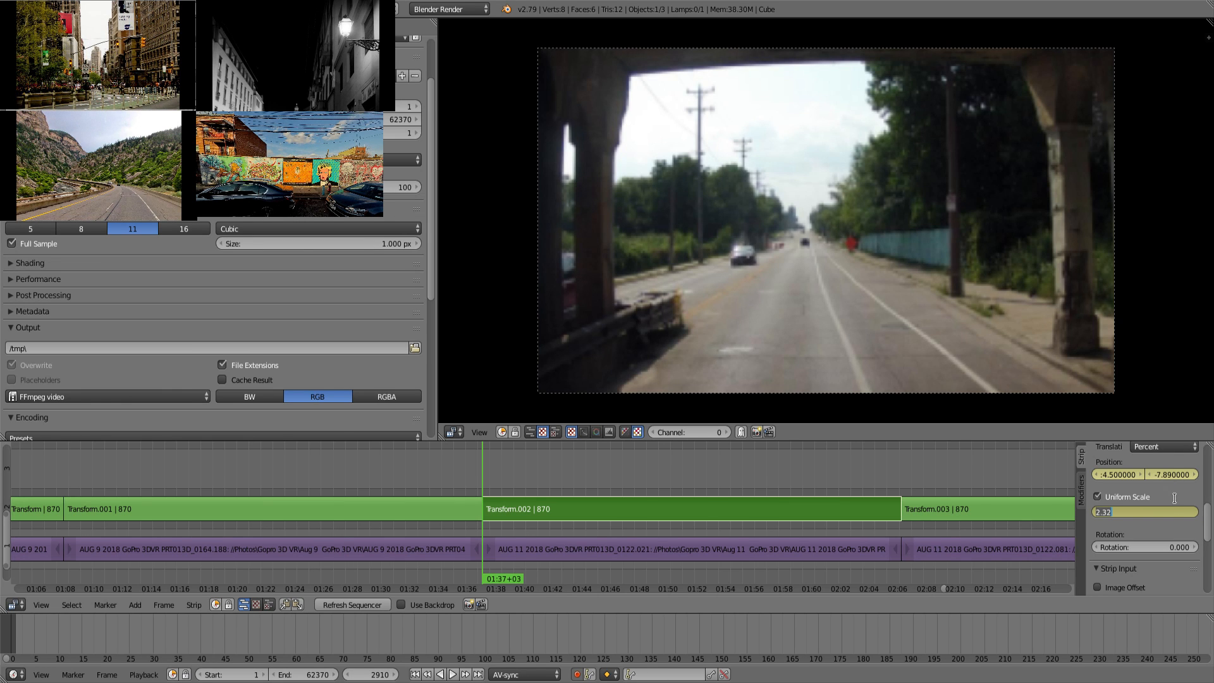
key(Return)
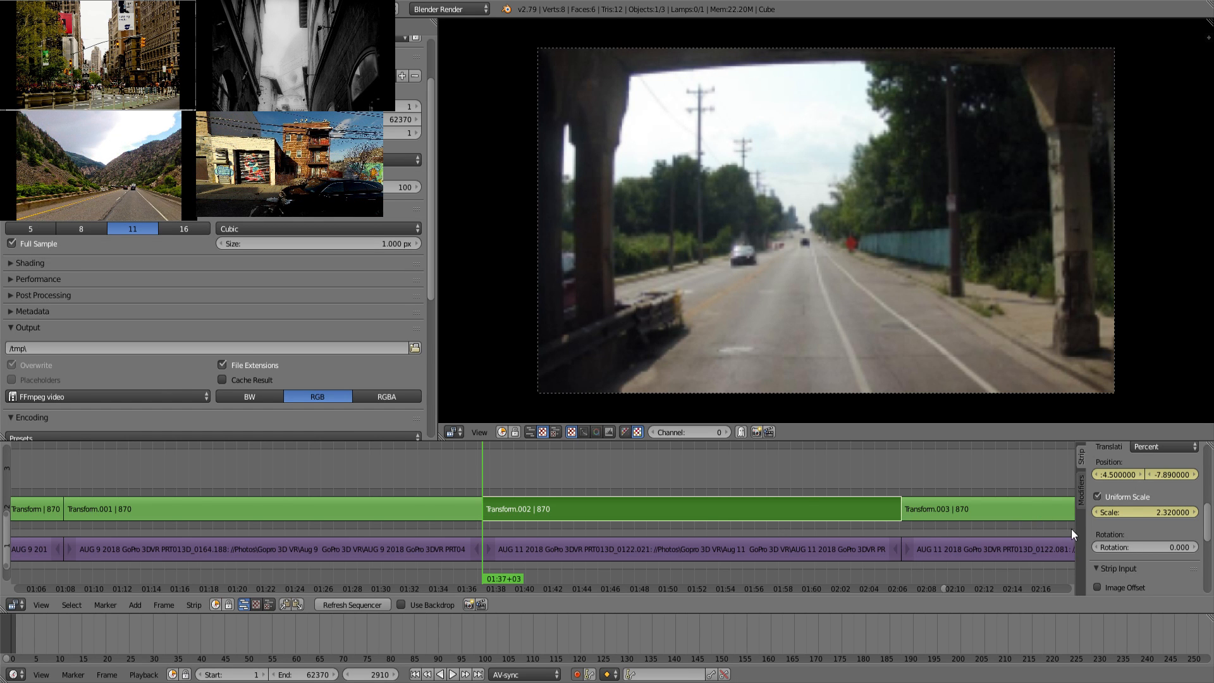
Step: On frame 3779, keyframe the third Transform strip's scale at 1.39 and position at X -1.92 and Y -7.53, and preview the motion
drag(803, 468, 866, 469)
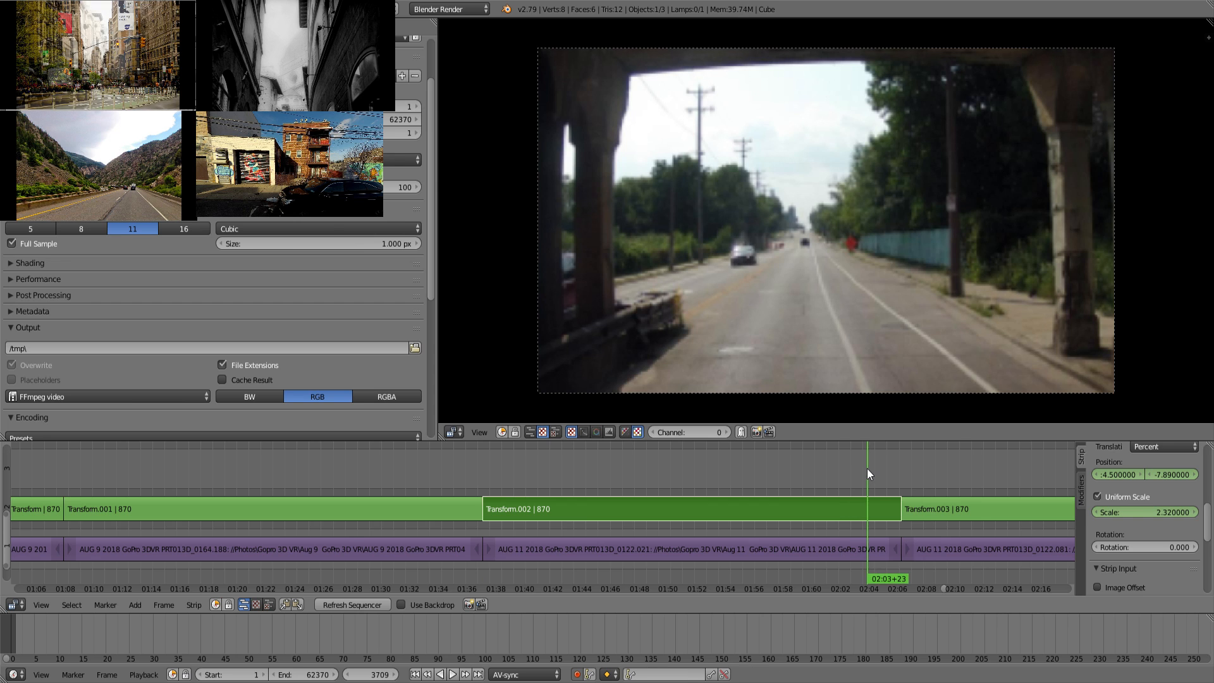
key(Page_Up)
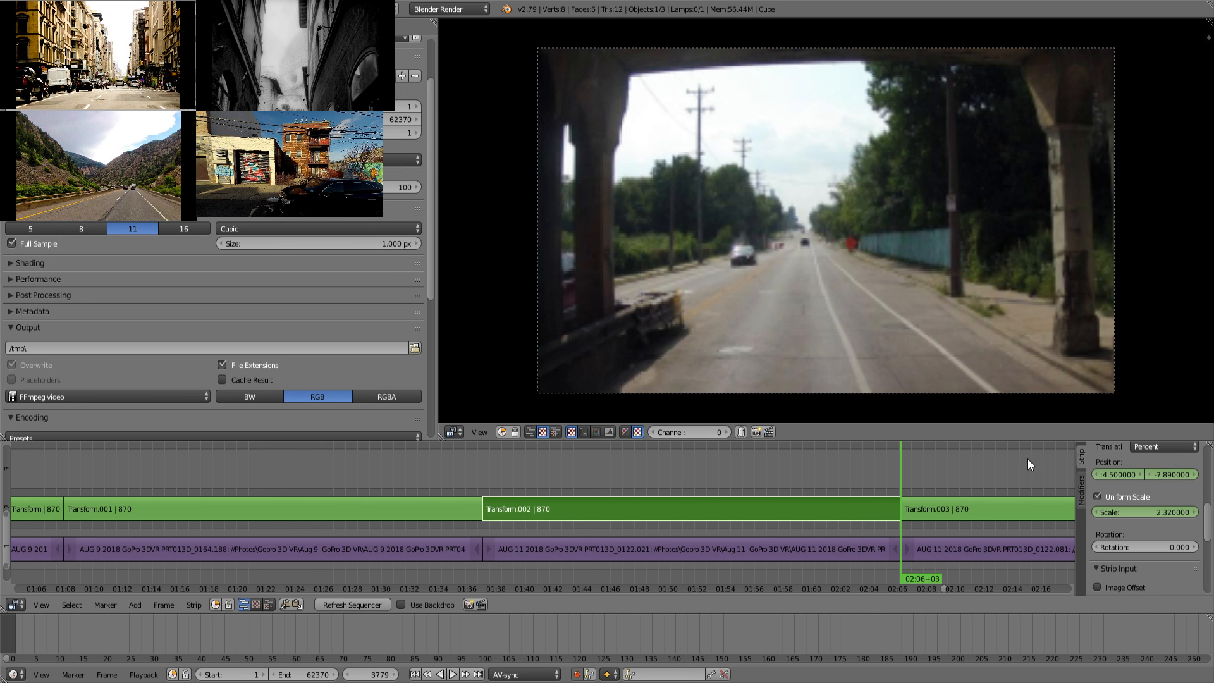
drag(1137, 511, 1094, 510)
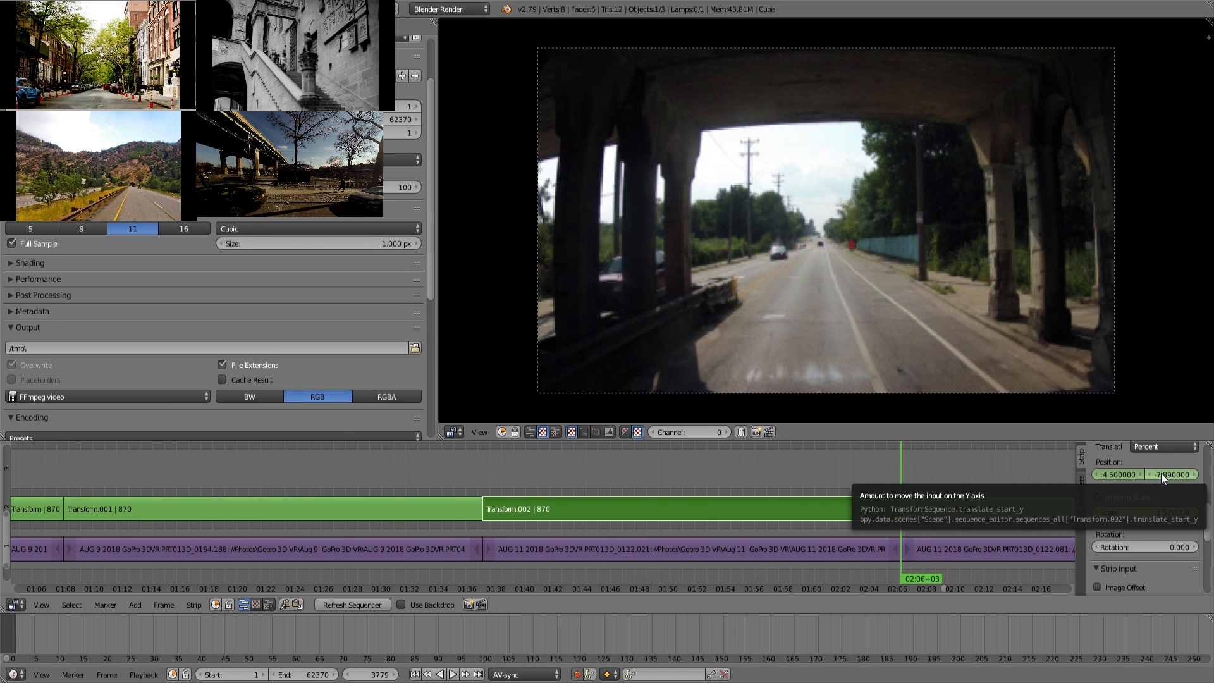
mouse_move(1163, 472)
mouse_down()
mouse_move(1109, 472)
mouse_move(1123, 512)
mouse_move(1106, 512)
mouse_move(1186, 476)
mouse_move(1127, 474)
mouse_move(1141, 474)
mouse_up()
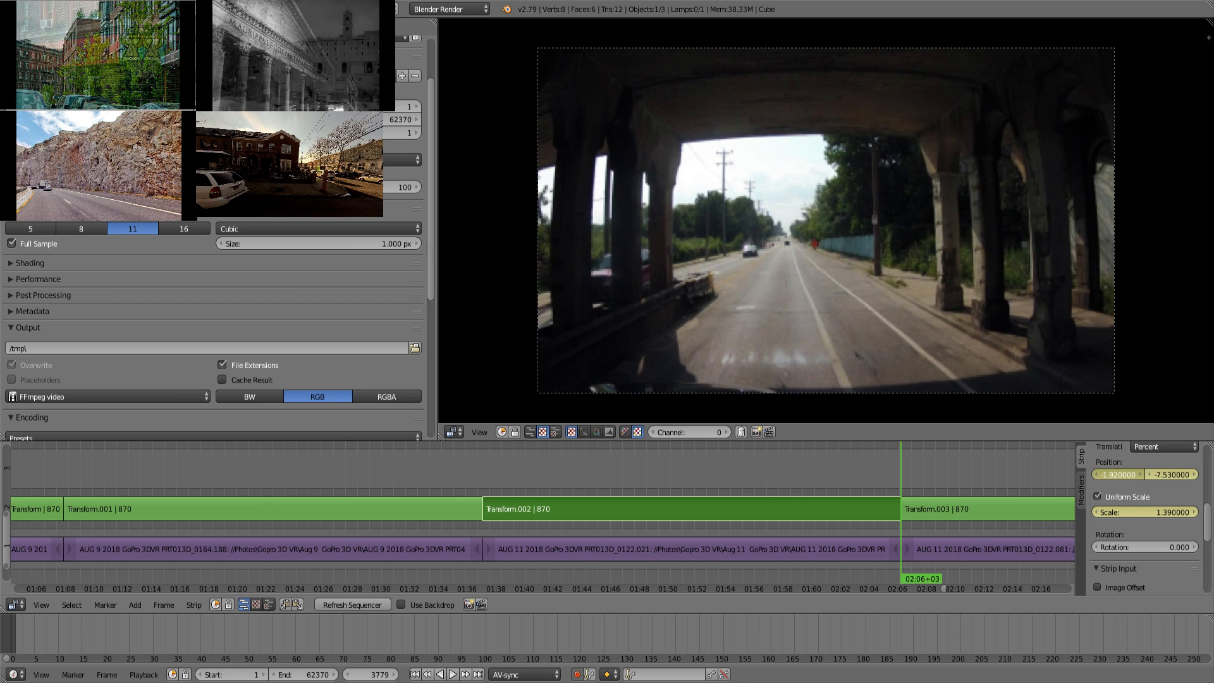
drag(834, 494, 905, 510)
middle_drag(1057, 521, 624, 514)
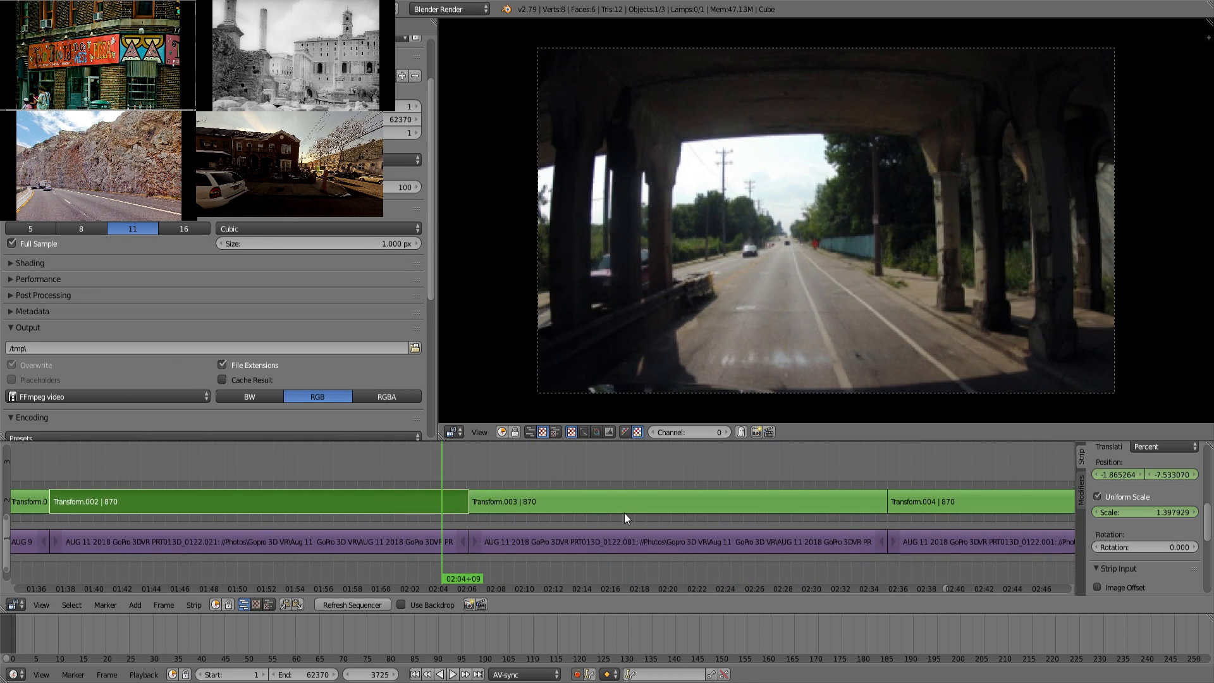
drag(295, 461, 131, 455)
key(alt+a)
drag(411, 476, 447, 474)
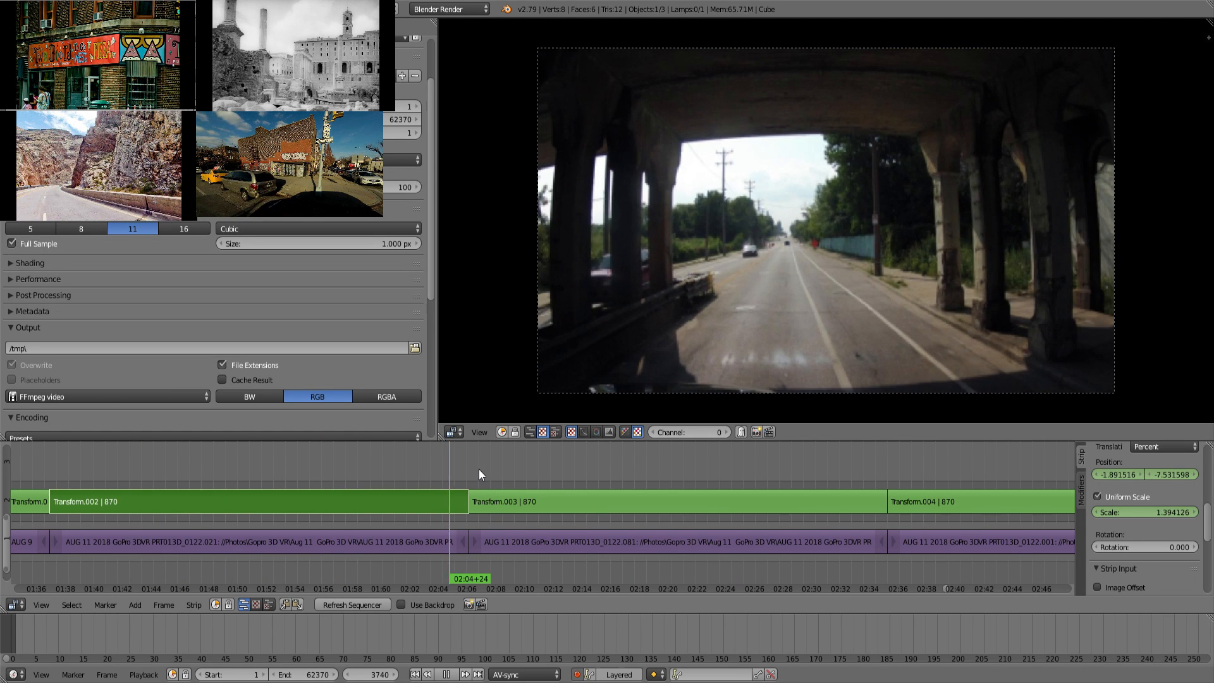
Step: On frame 3780, keyframe the fourth Transform strip's position at 0 and enable Uniform Scale for it
click(476, 470)
right_click(532, 510)
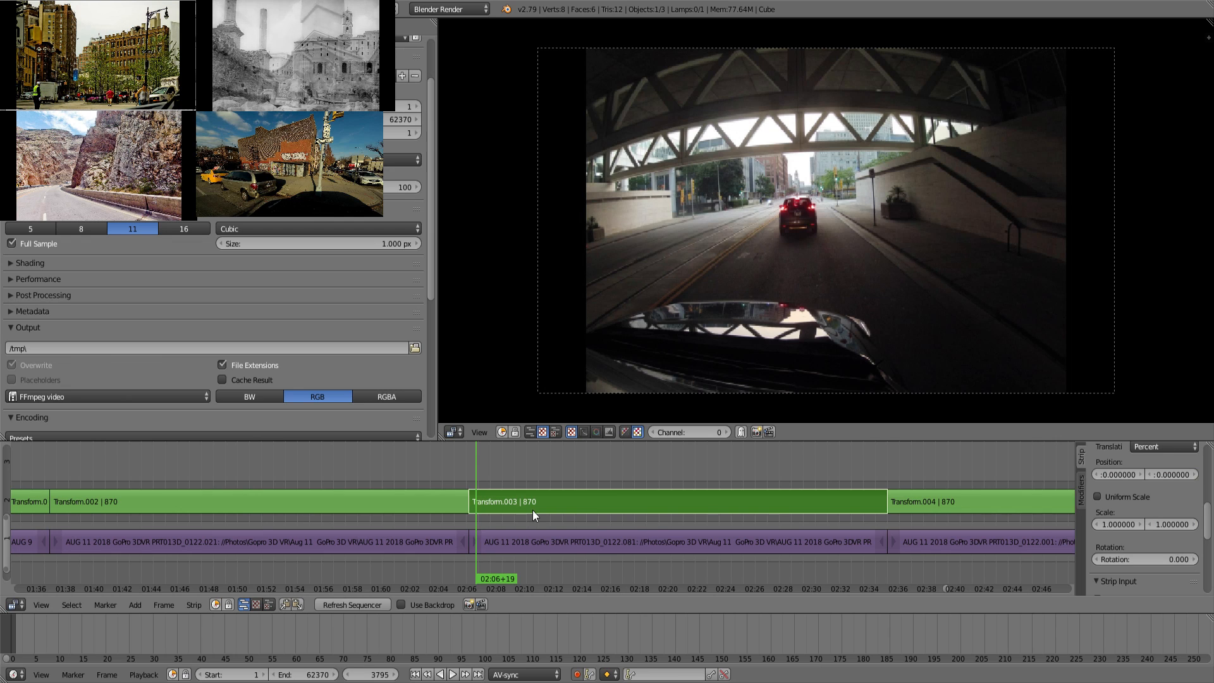
key(Page_Down)
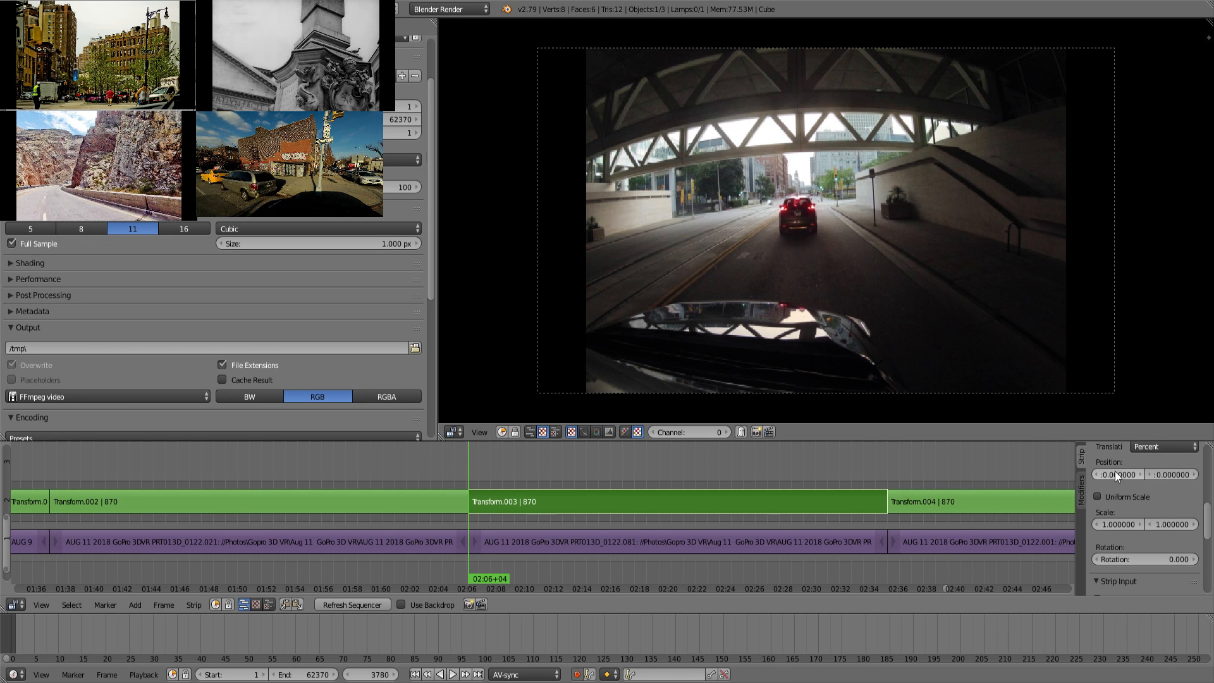
key(i)
click(1130, 498)
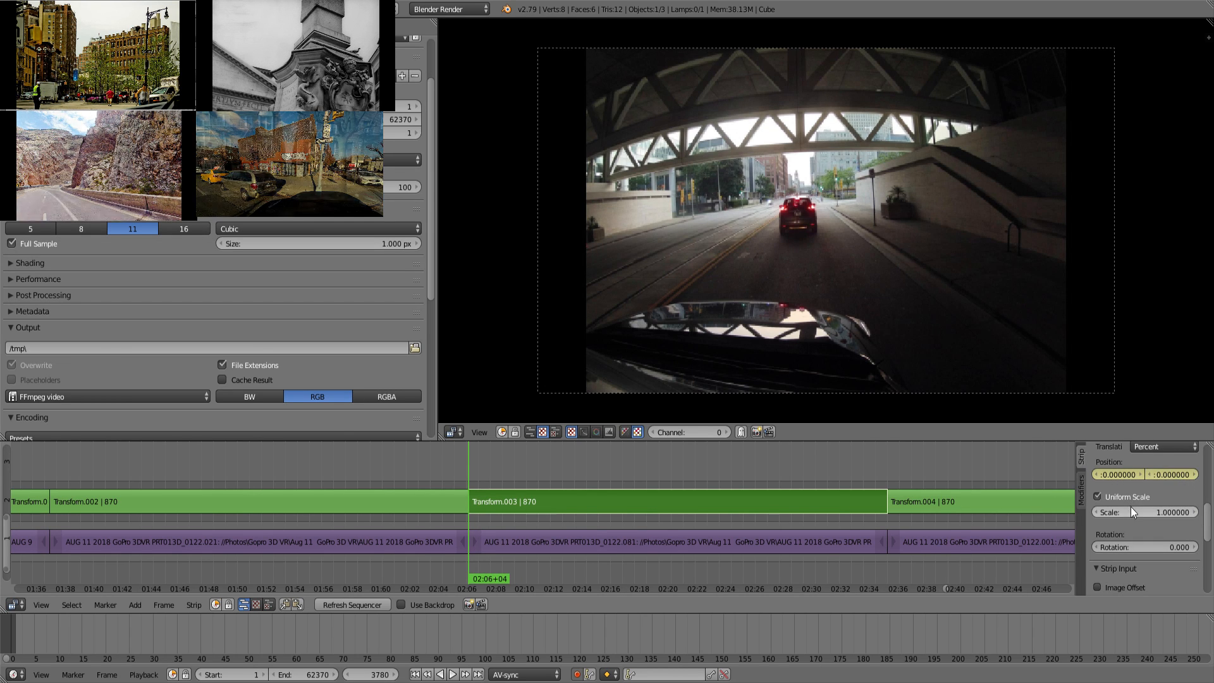
Step: Keyframe the fourth Transform strip's starting scale at 2.14 and its position at X -23.16 and Y -24.33
drag(1138, 511, 1198, 511)
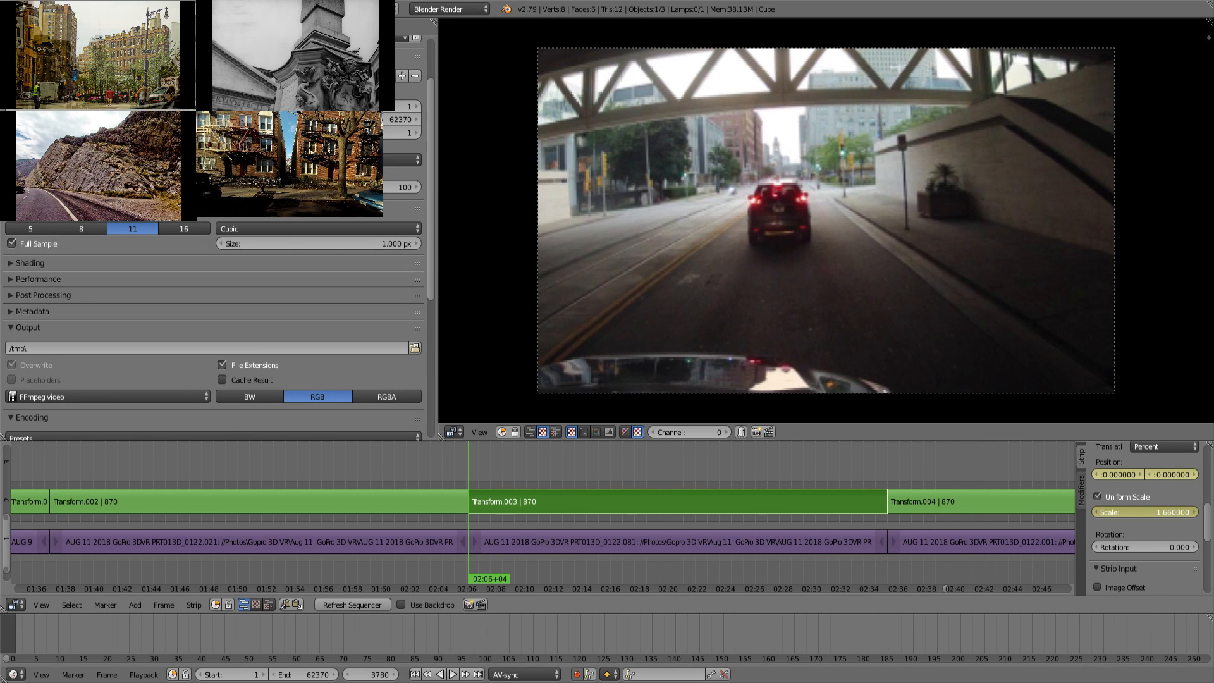
drag(1120, 472, 1093, 471)
drag(1143, 507, 1043, 473)
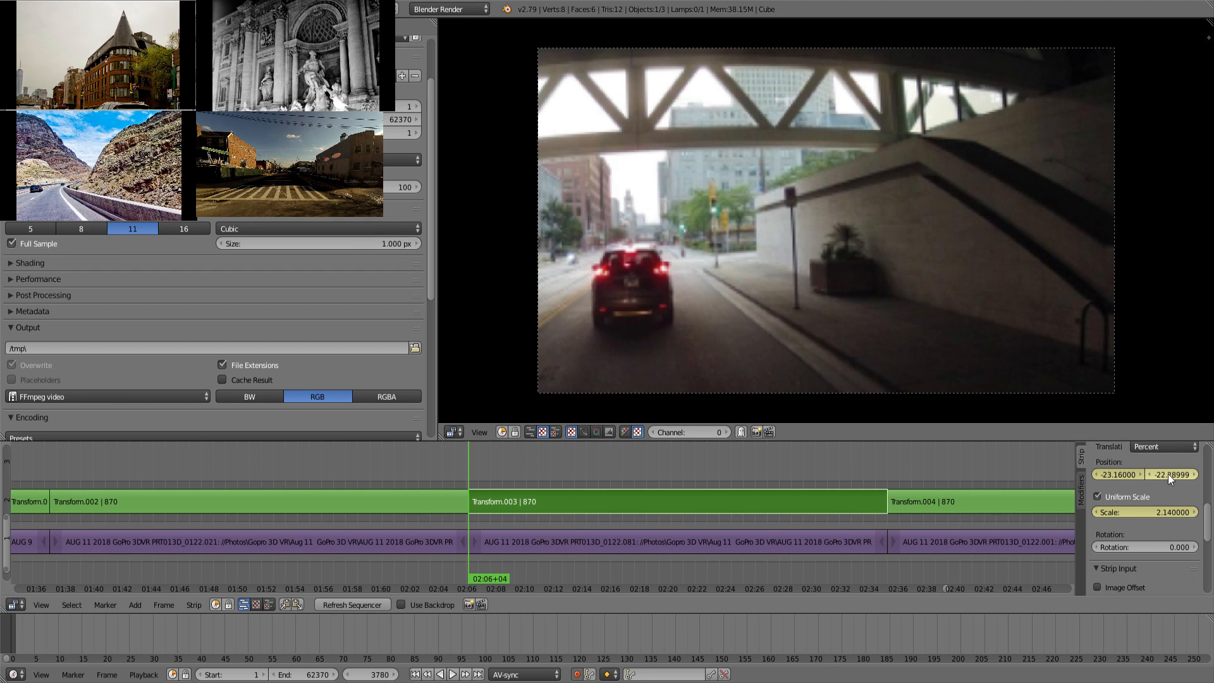
drag(1167, 473, 1163, 472)
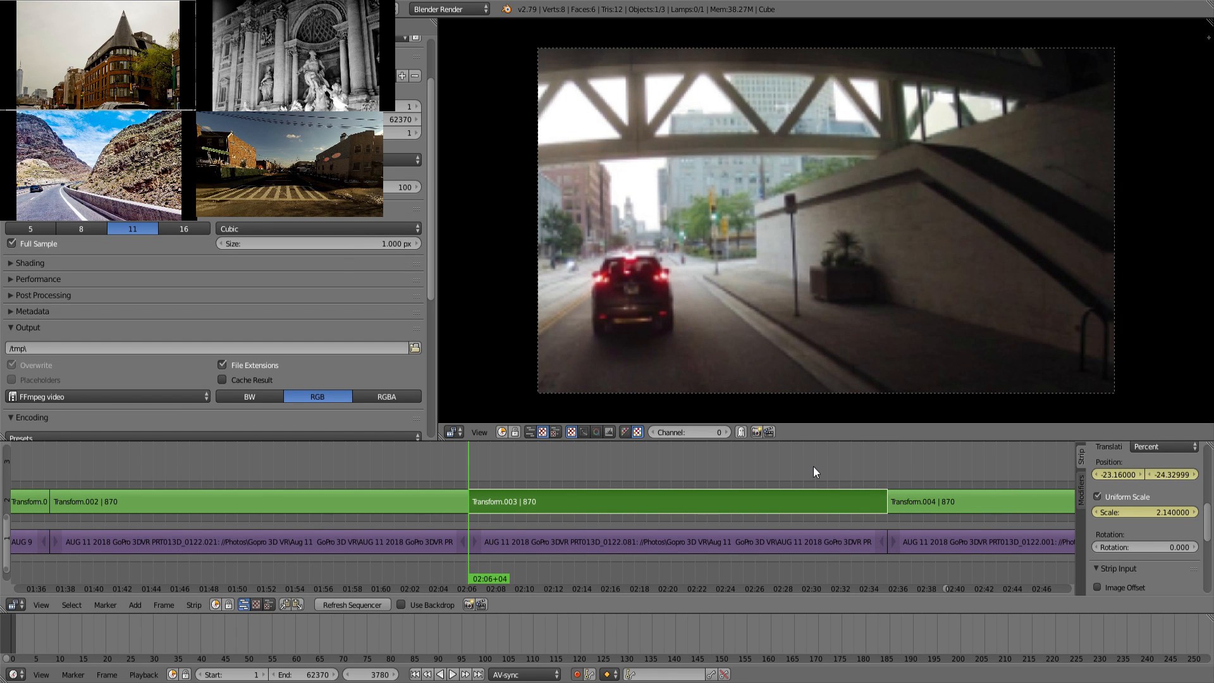
Step: On frame 4649, keyframe the fourth Transform strip's position at X -23.61 and Y -20.22, and scrub back to check the pan
drag(813, 465, 839, 464)
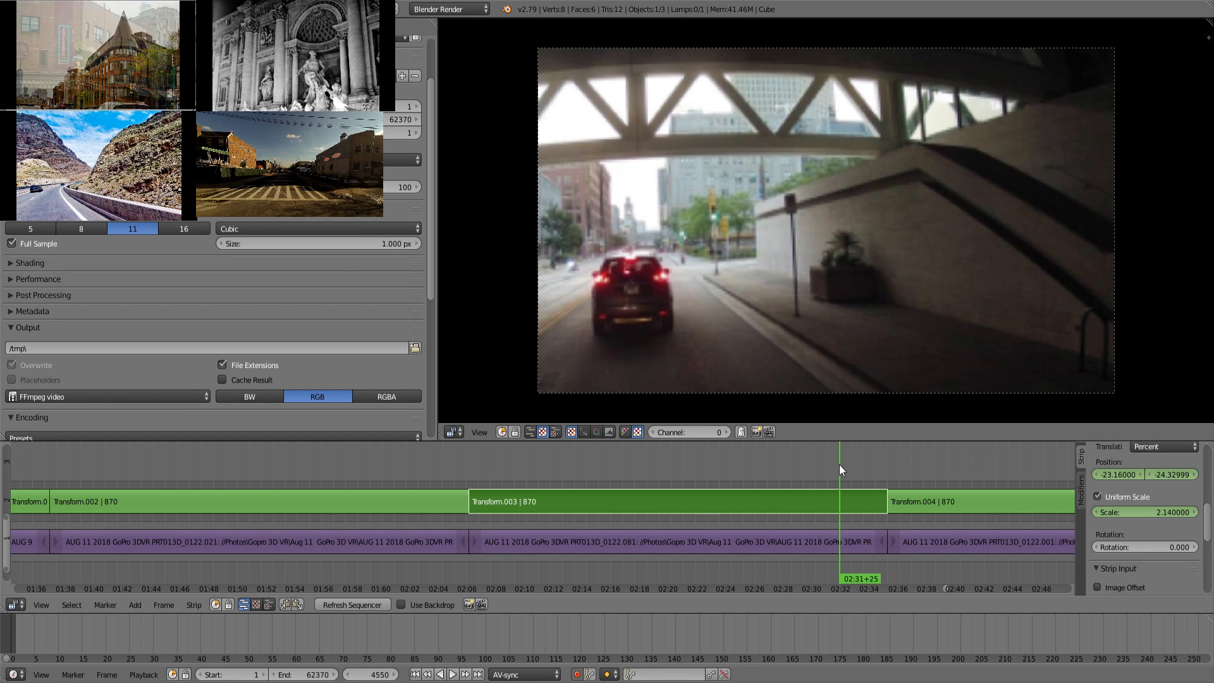
key(Page_Up)
key(Left)
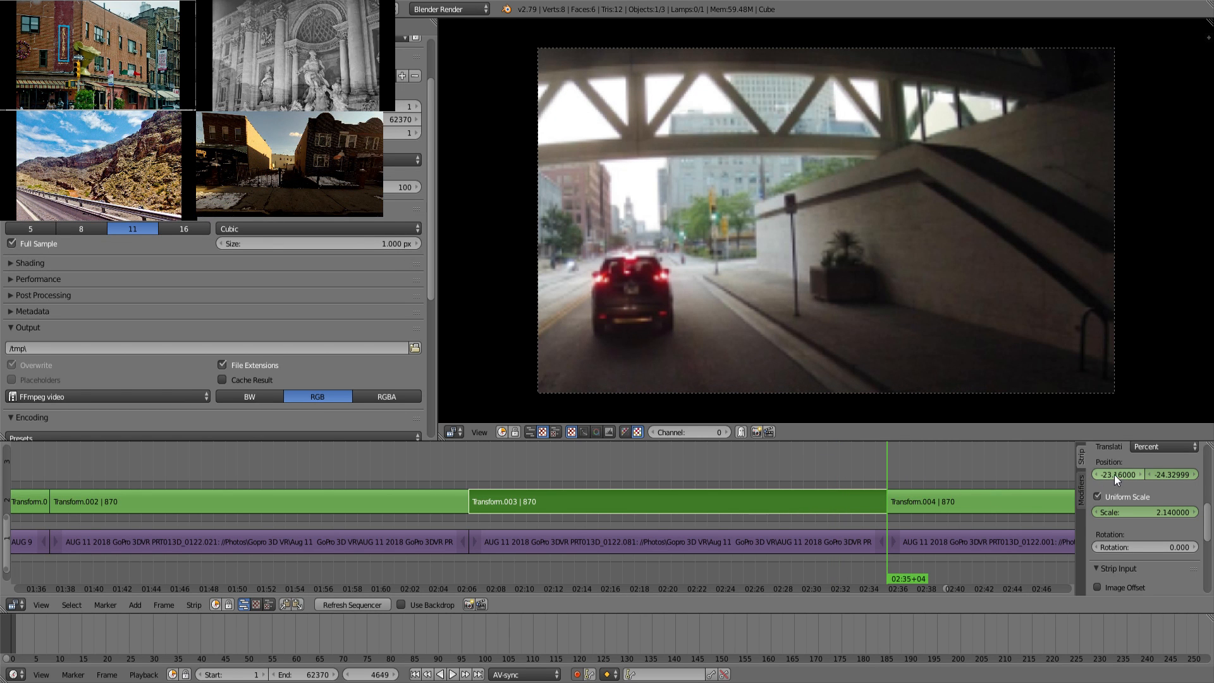
drag(1111, 473, 1105, 473)
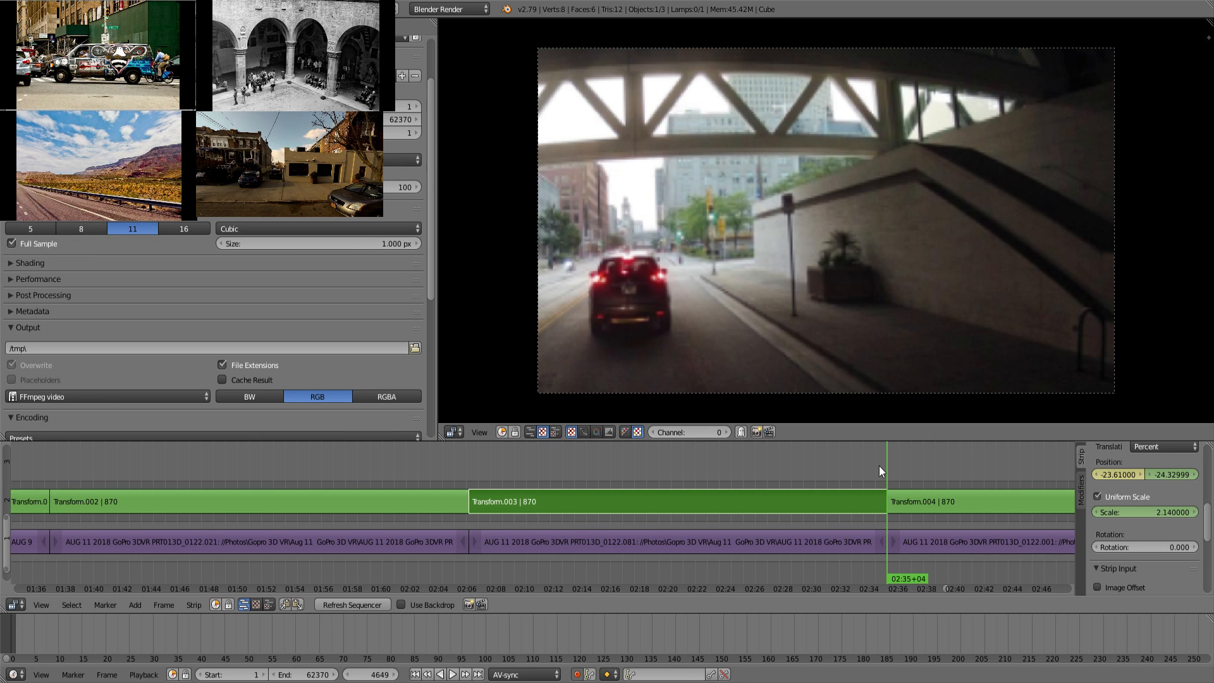
click(1097, 494)
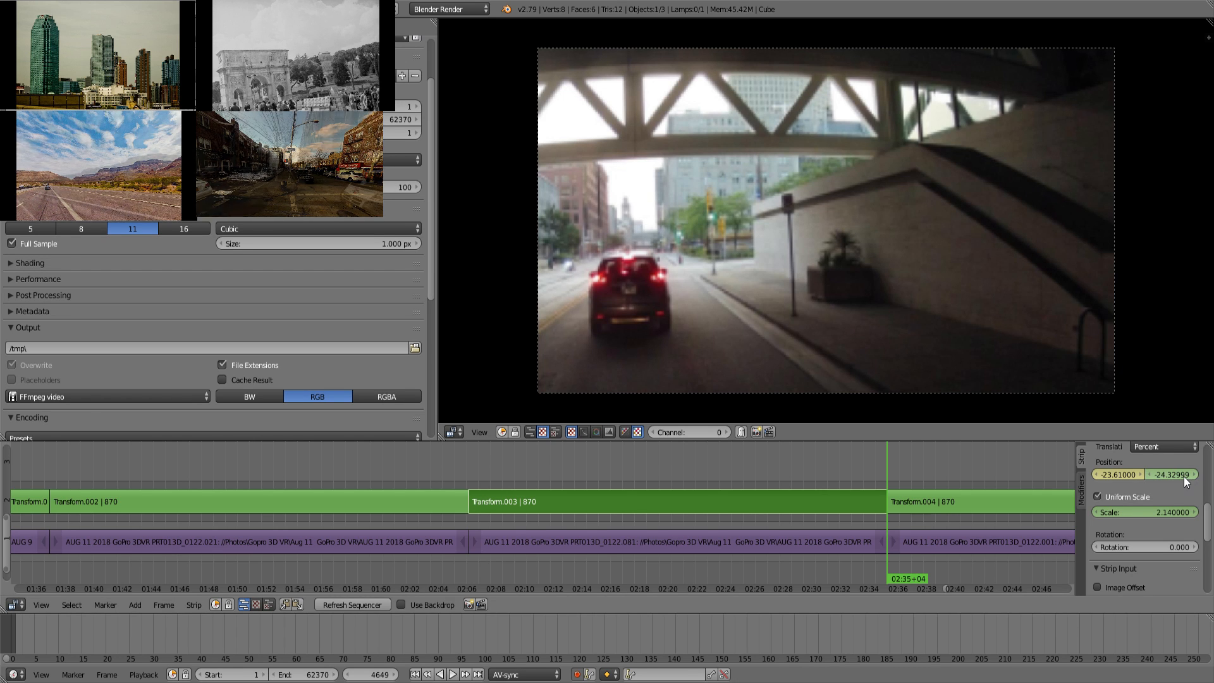
drag(1182, 476, 1206, 476)
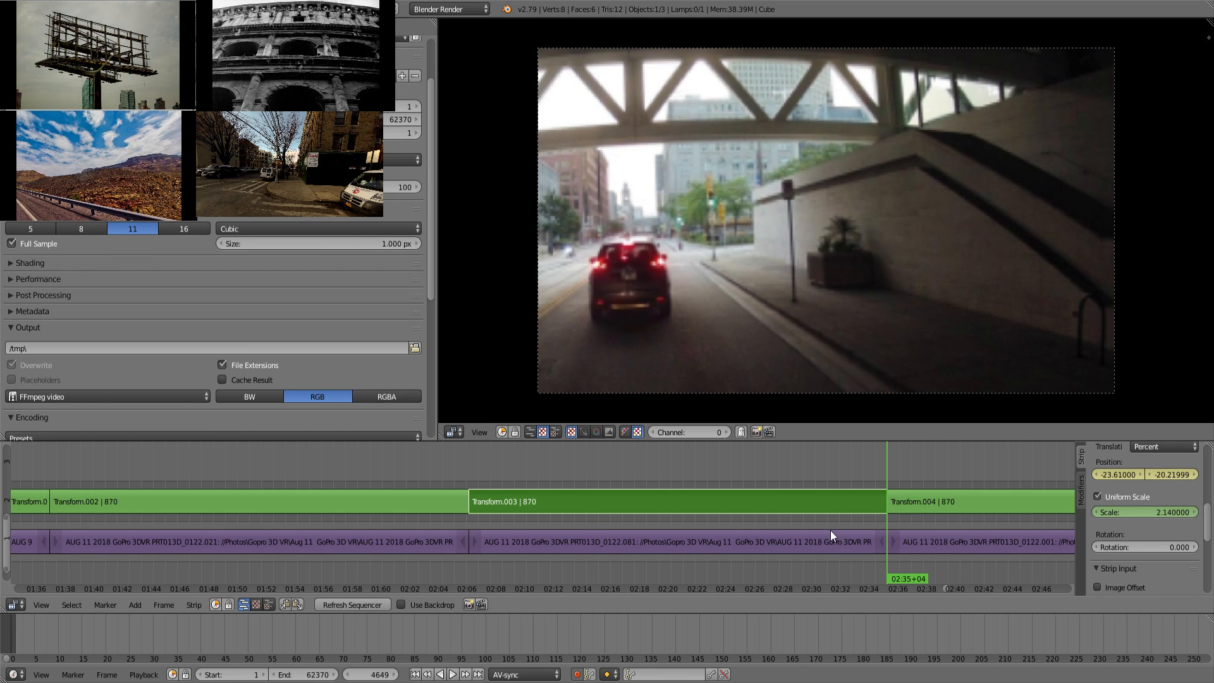
drag(880, 465, 594, 464)
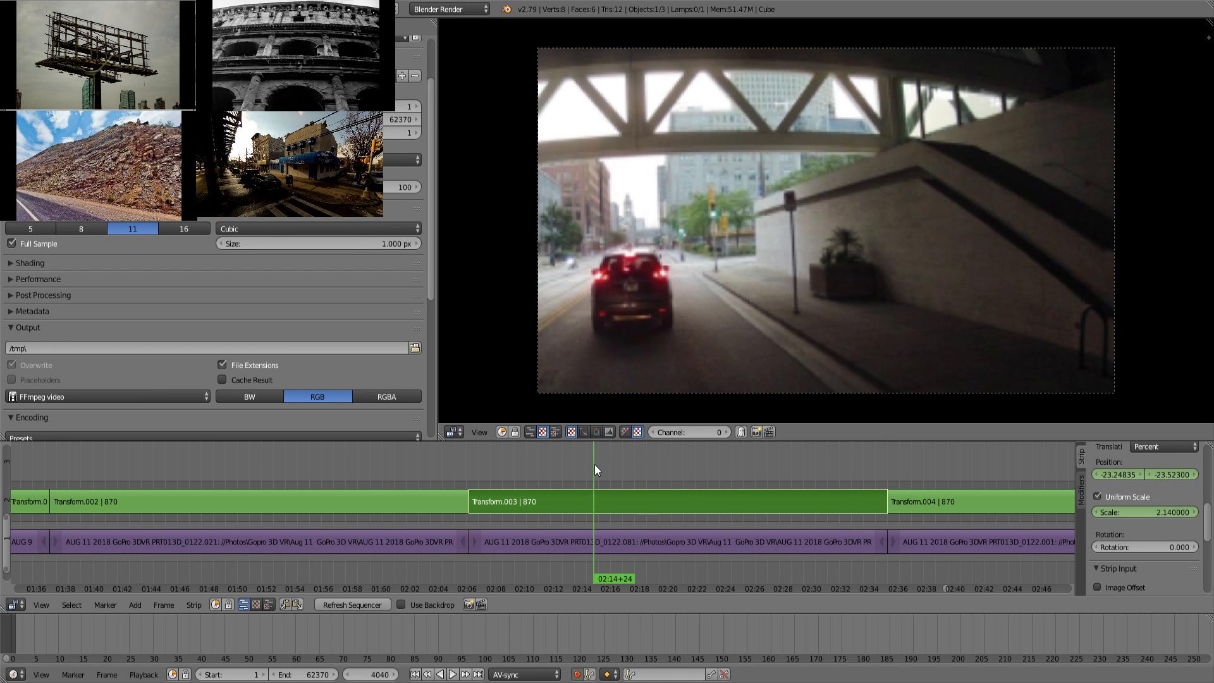
Step: Change the fourth Transform strip's X position keyframe on frame 4649 to 0.51 and scrub through the strip to check the wider pan
key(Page_Up)
key(Left)
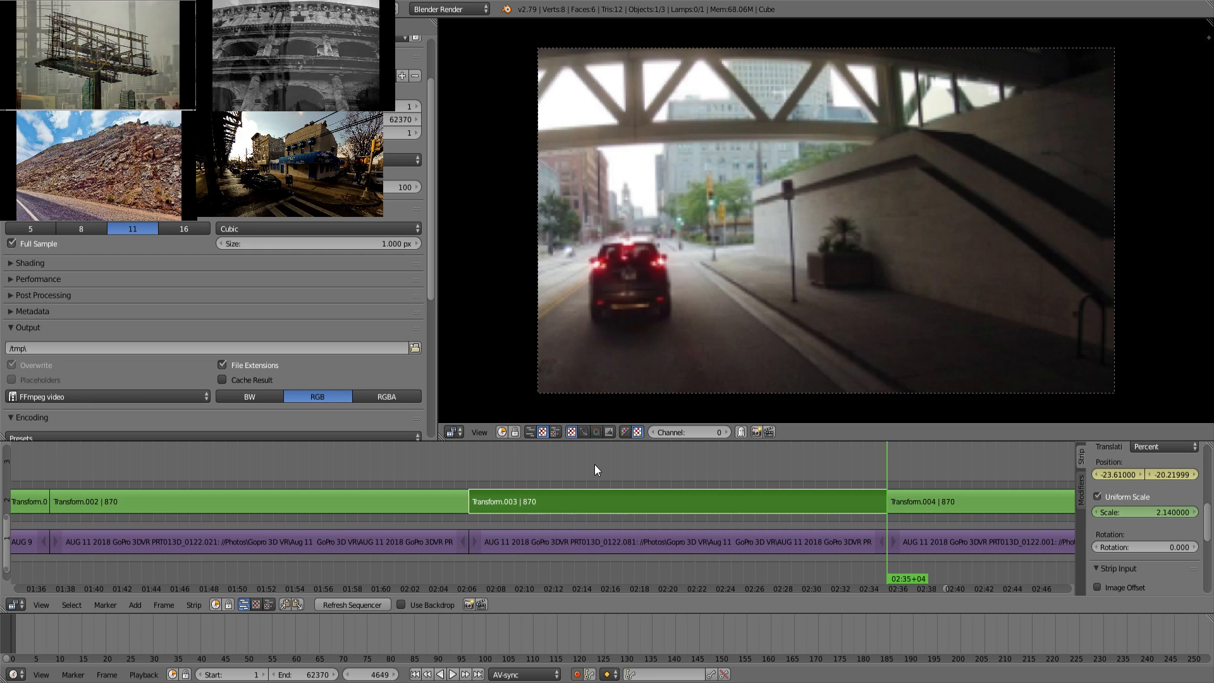
mouse_move(1119, 480)
mouse_down()
mouse_move(1163, 481)
mouse_move(1117, 475)
mouse_up()
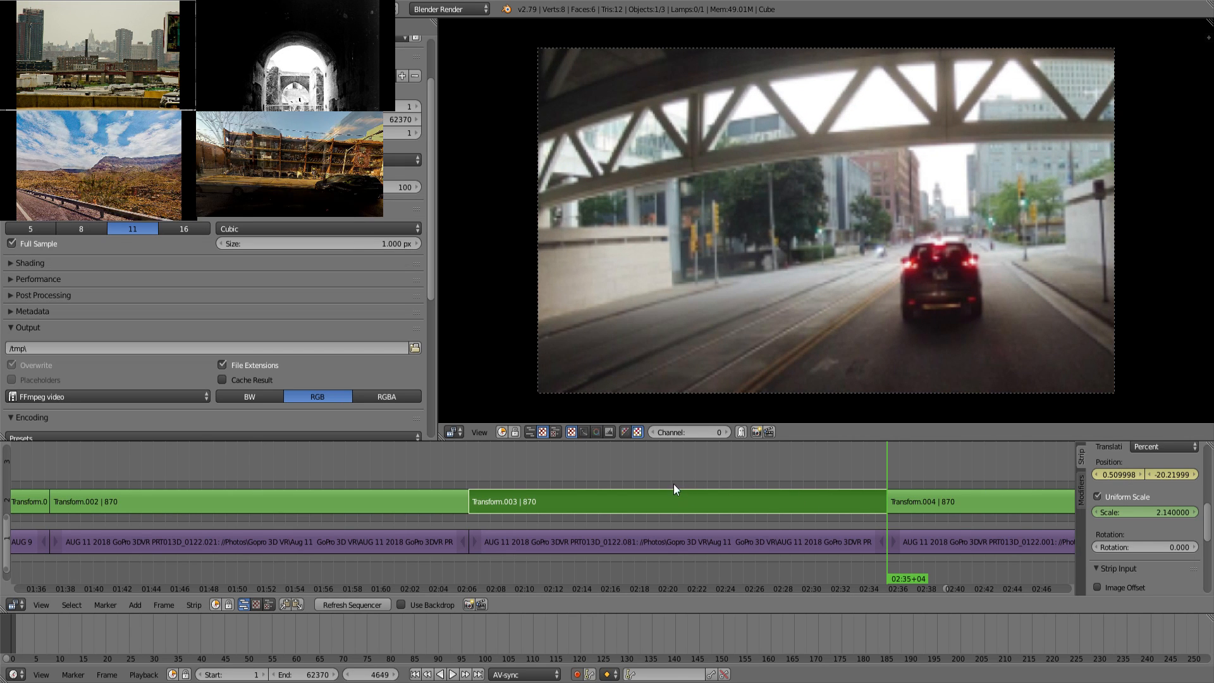
drag(655, 469, 891, 472)
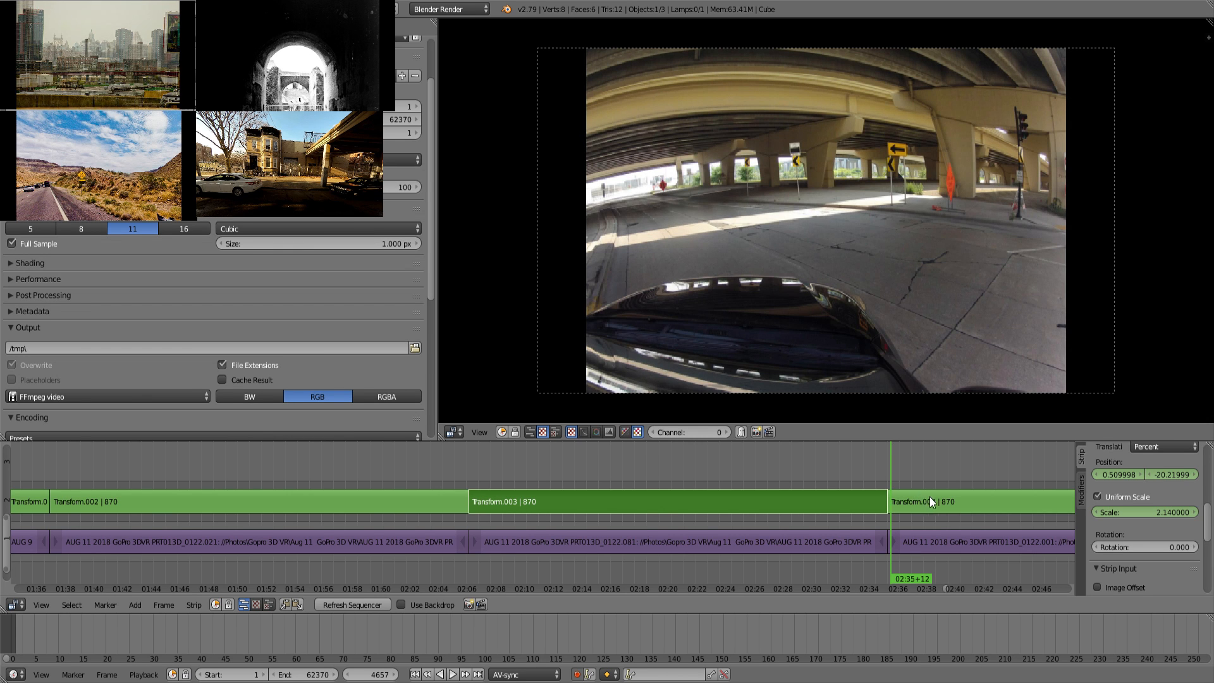
Step: Select the fifth Transform strip and place the playhead on its first frame, 4650
middle_drag(929, 496, 447, 503)
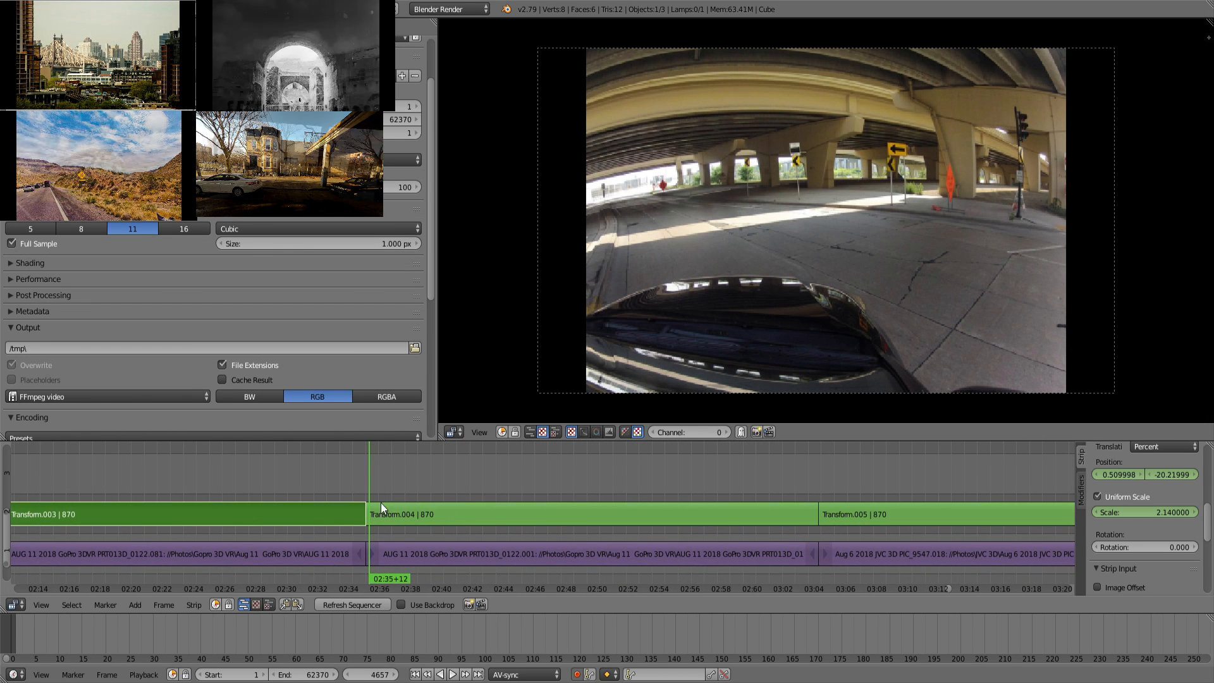
click(363, 484)
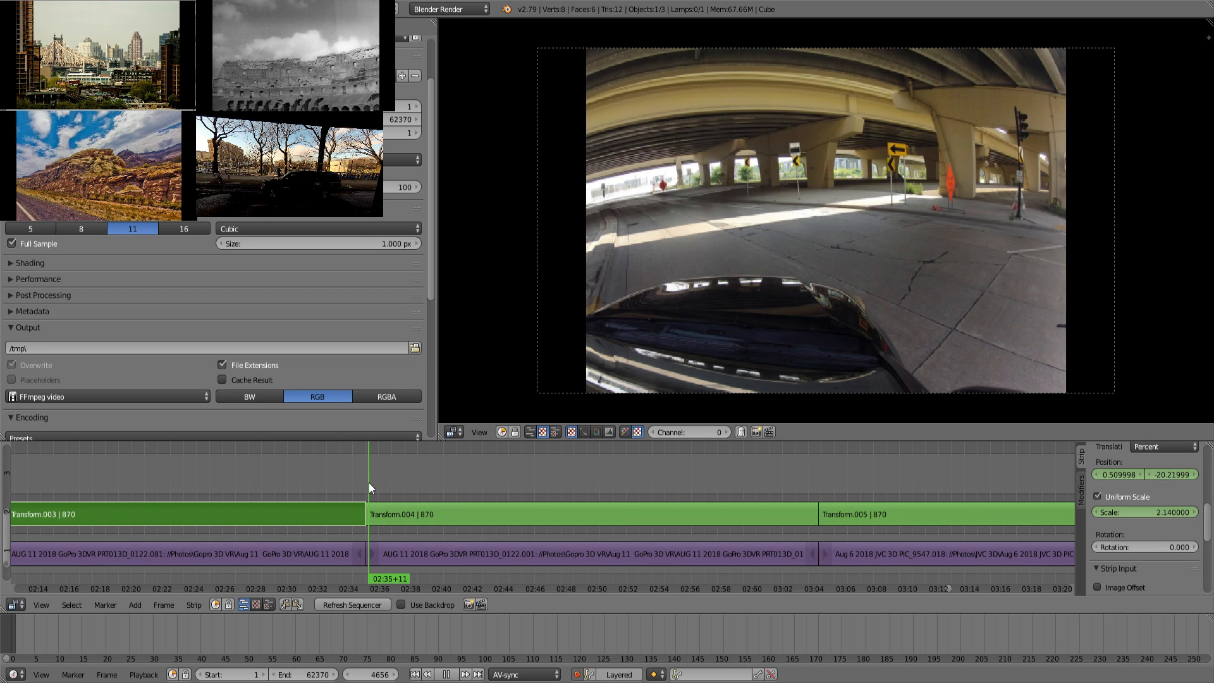
right_click(419, 513)
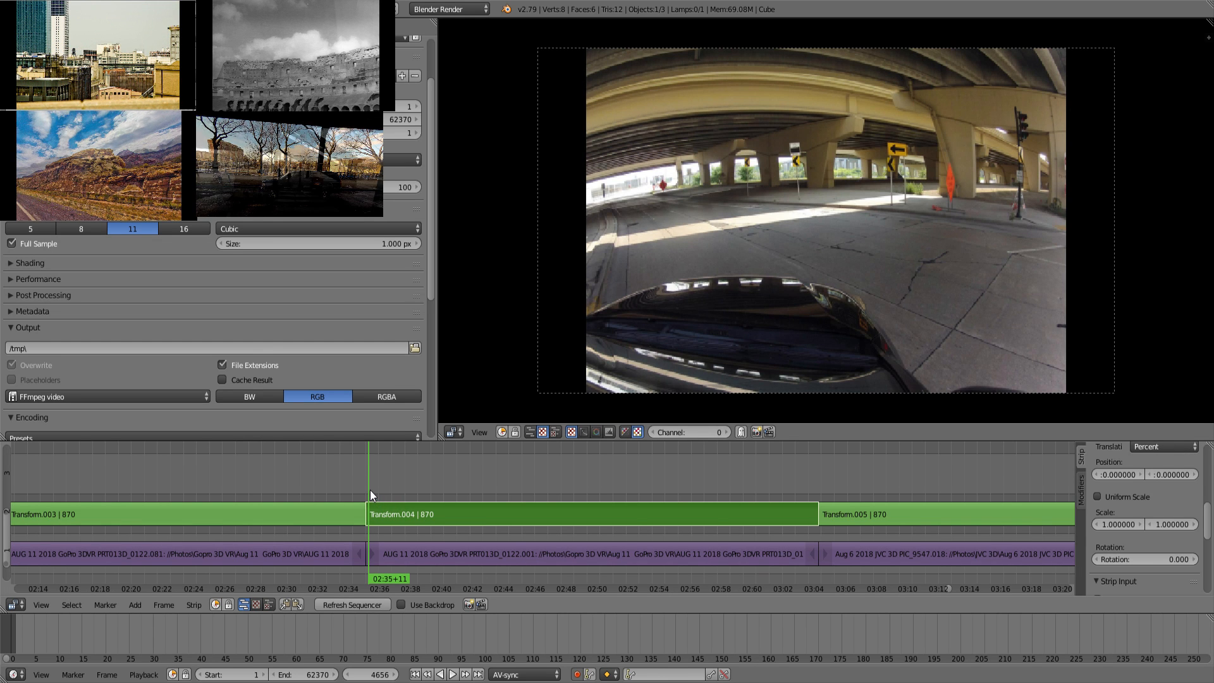
key(alt+a)
drag(370, 489, 368, 488)
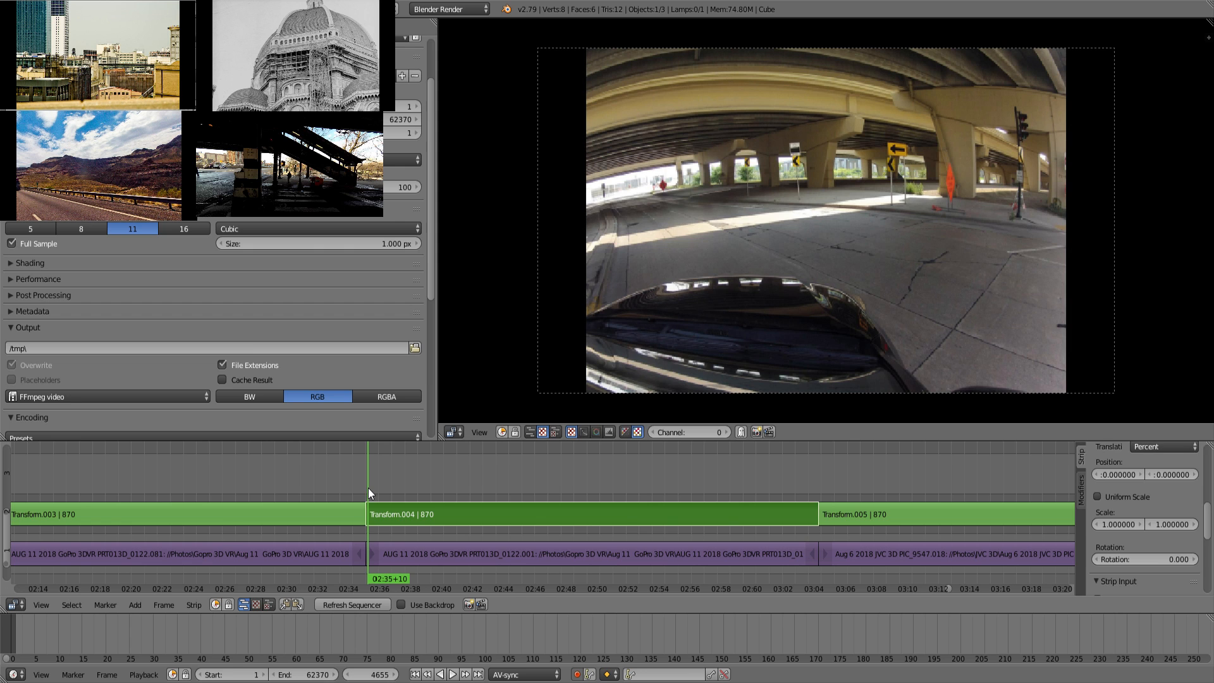
key(Left)
key(Left)
key(Left)
key(Left)
key(Left)
key(Page_Up)
key(Page_Down)
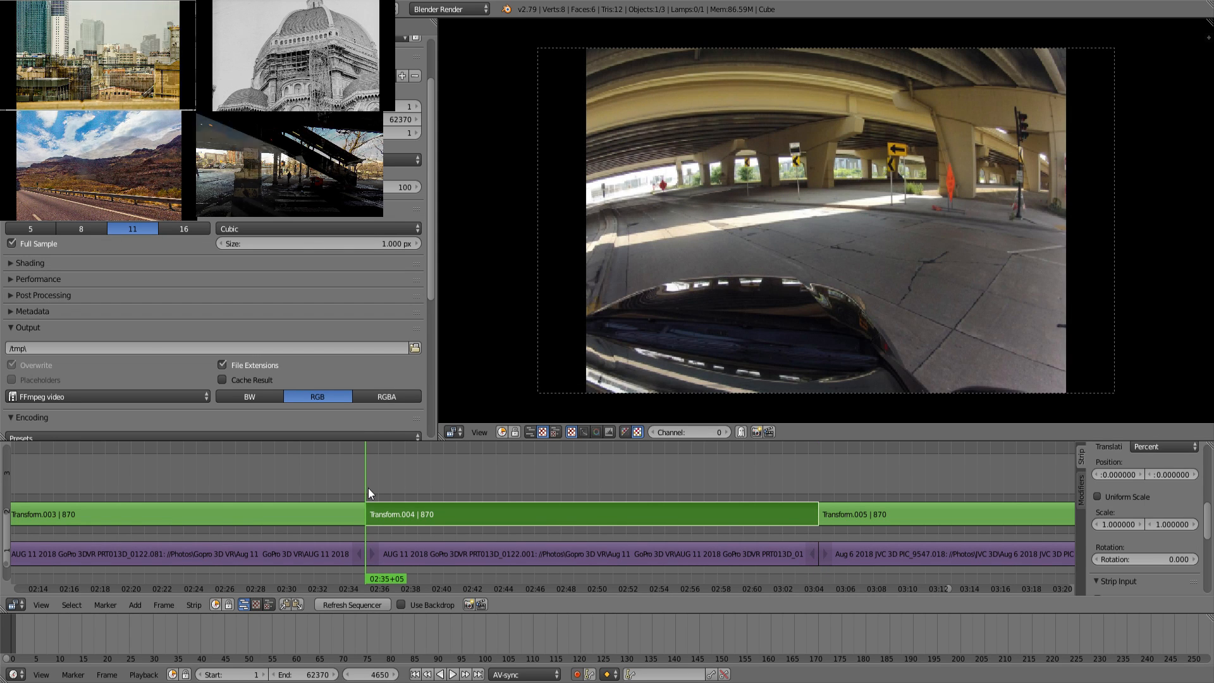
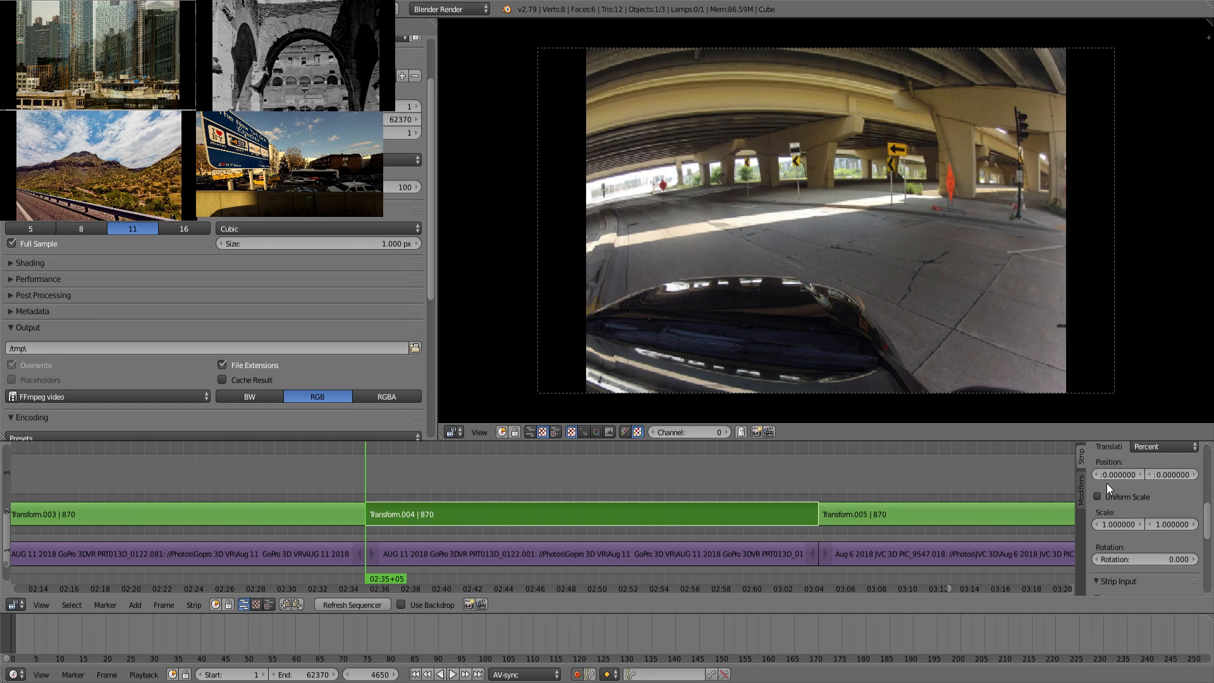
Step: Set position keyframes on the fifth Transform strip's first frame, turn on Uniform Scale and keyframe the scale
key(i)
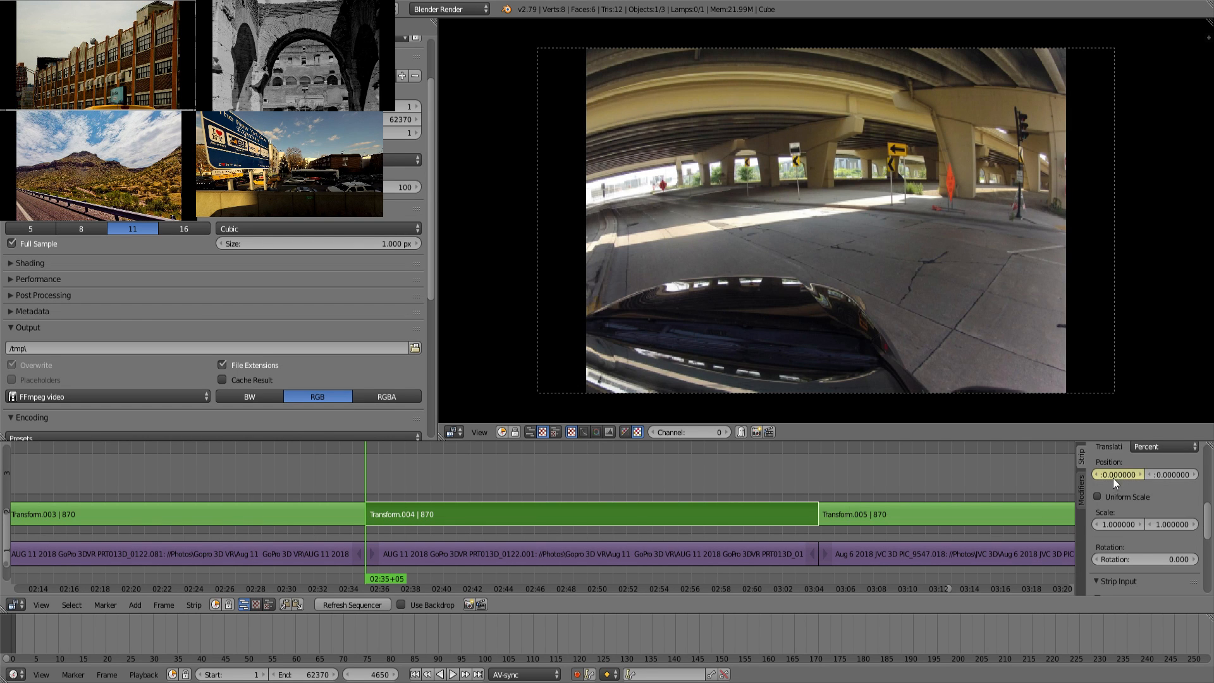
key(i)
click(1133, 494)
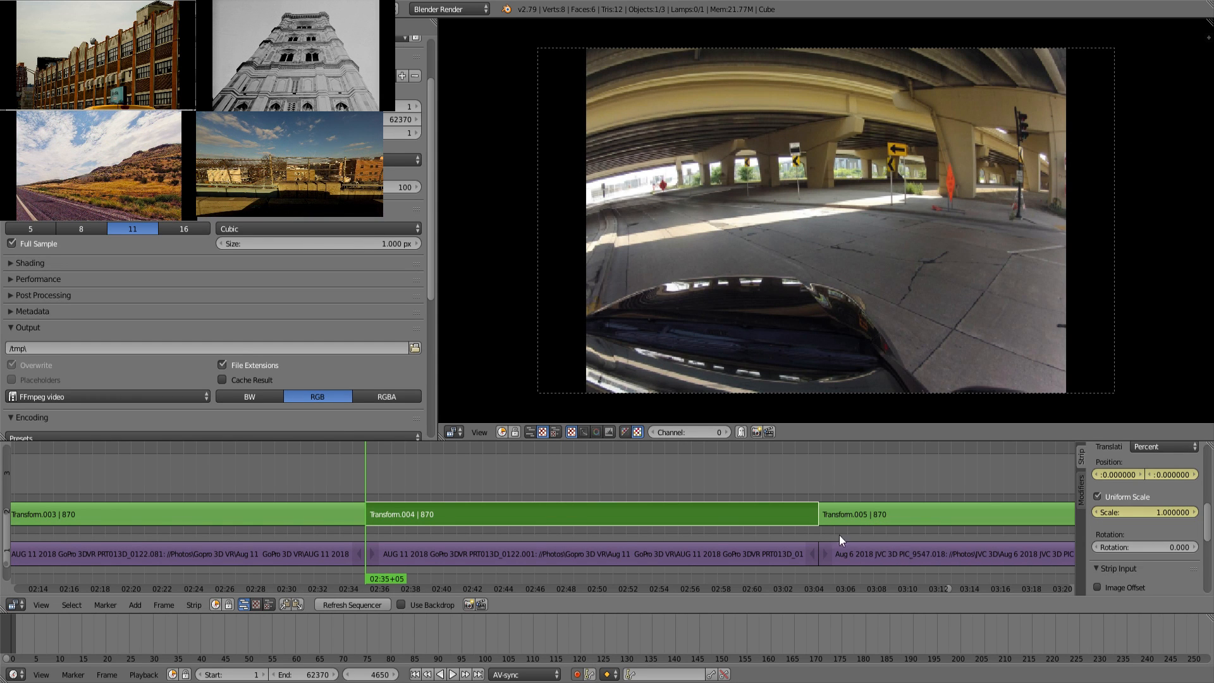
Step: Scrub through the fifth Transform strip, return to frame 4650, and keyframe its scale at 1.48 and position at X 8.10 and Y -21.00
drag(669, 483, 810, 473)
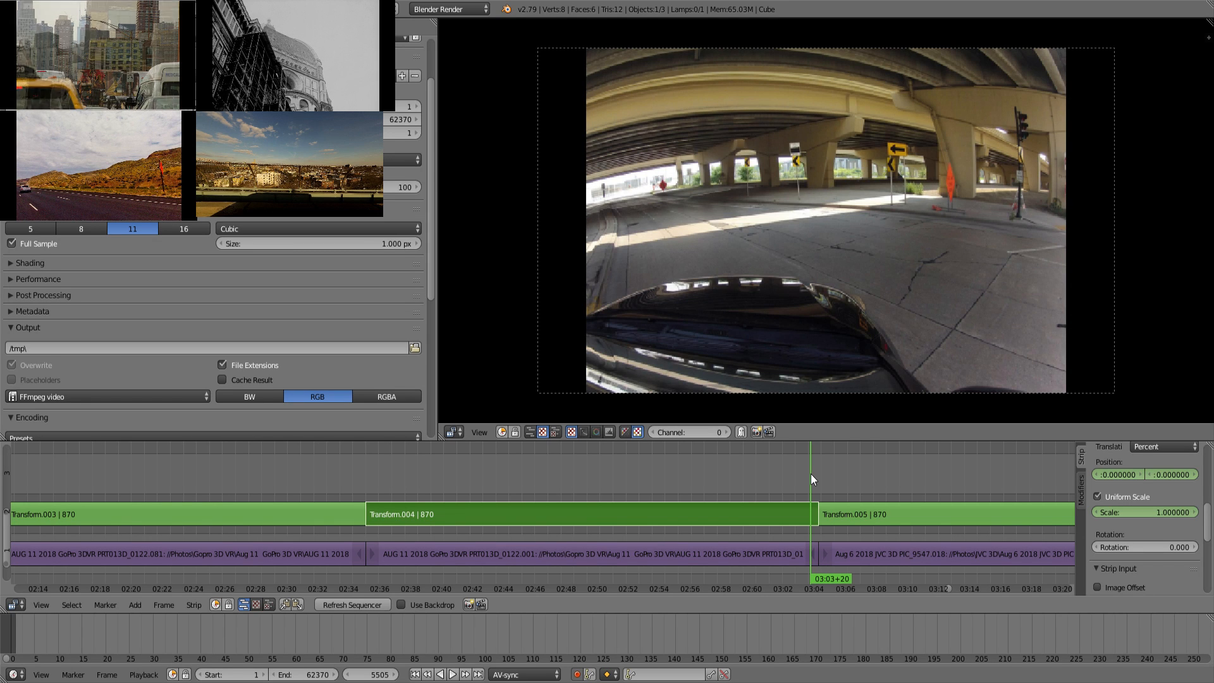
key(Page_Down)
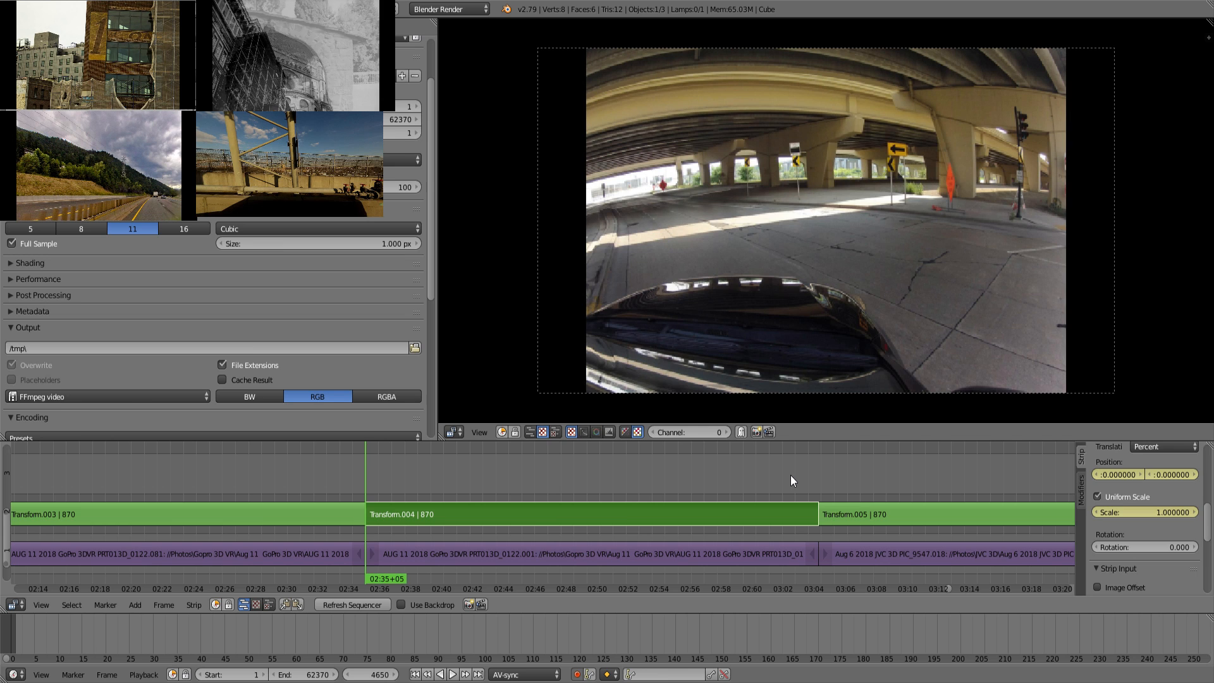
drag(790, 476, 549, 479)
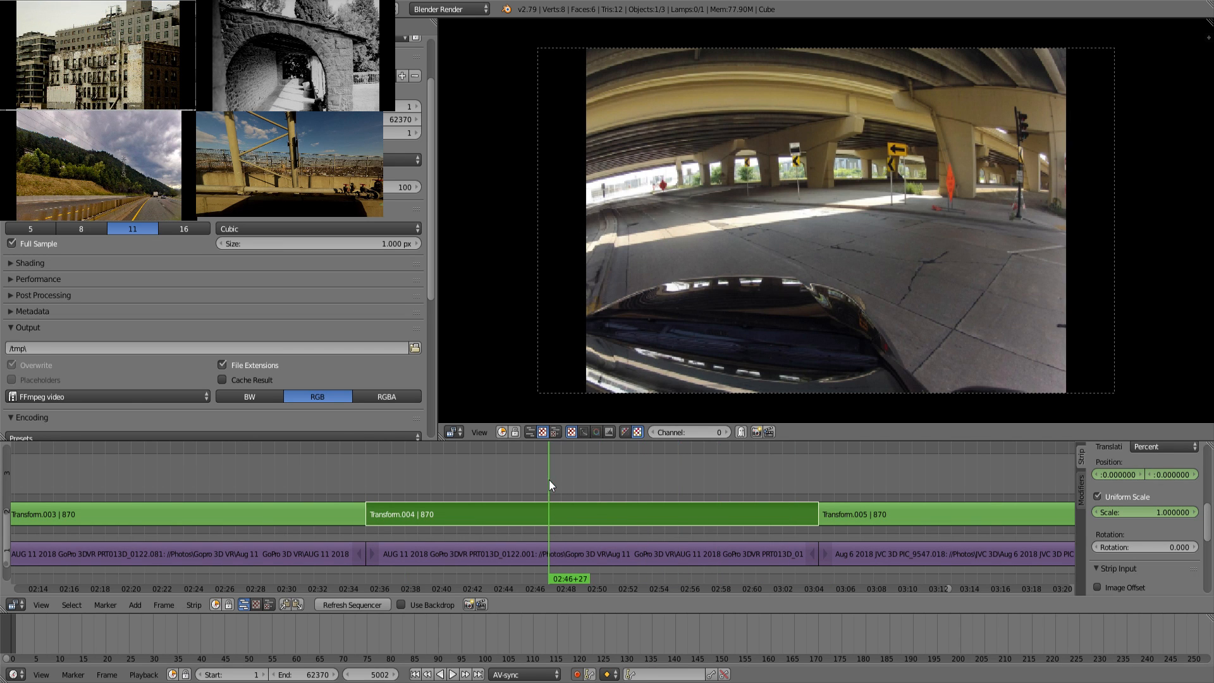
drag(475, 471, 425, 481)
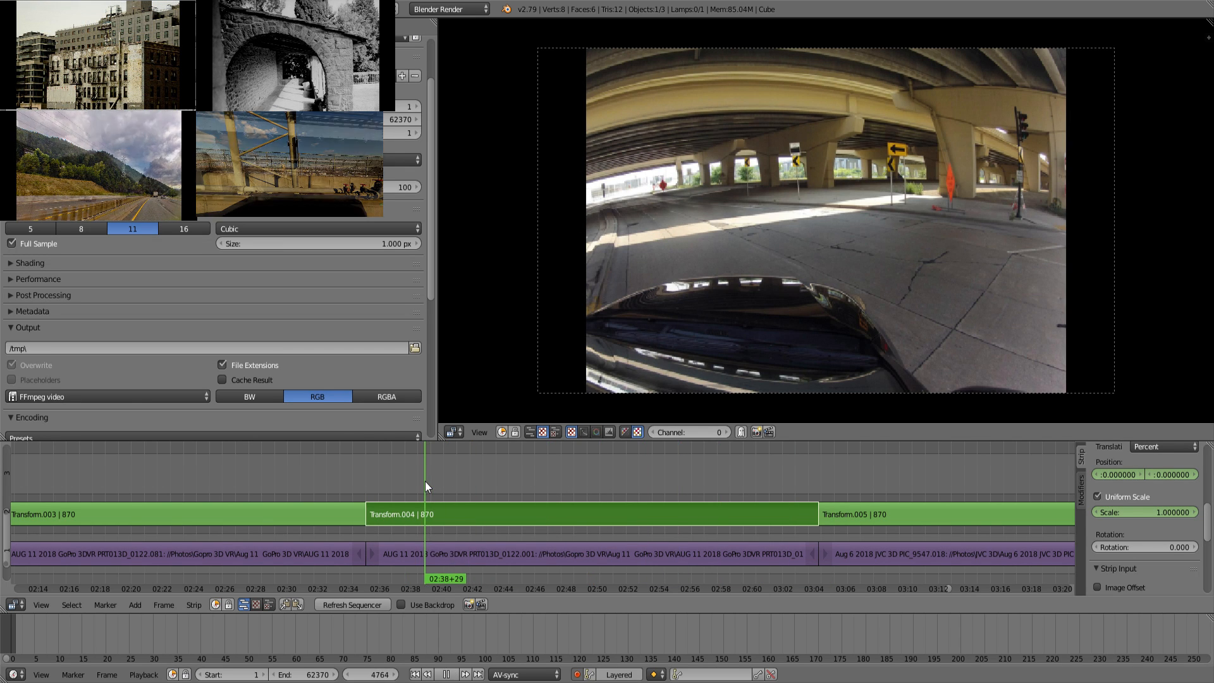
key(Page_Down)
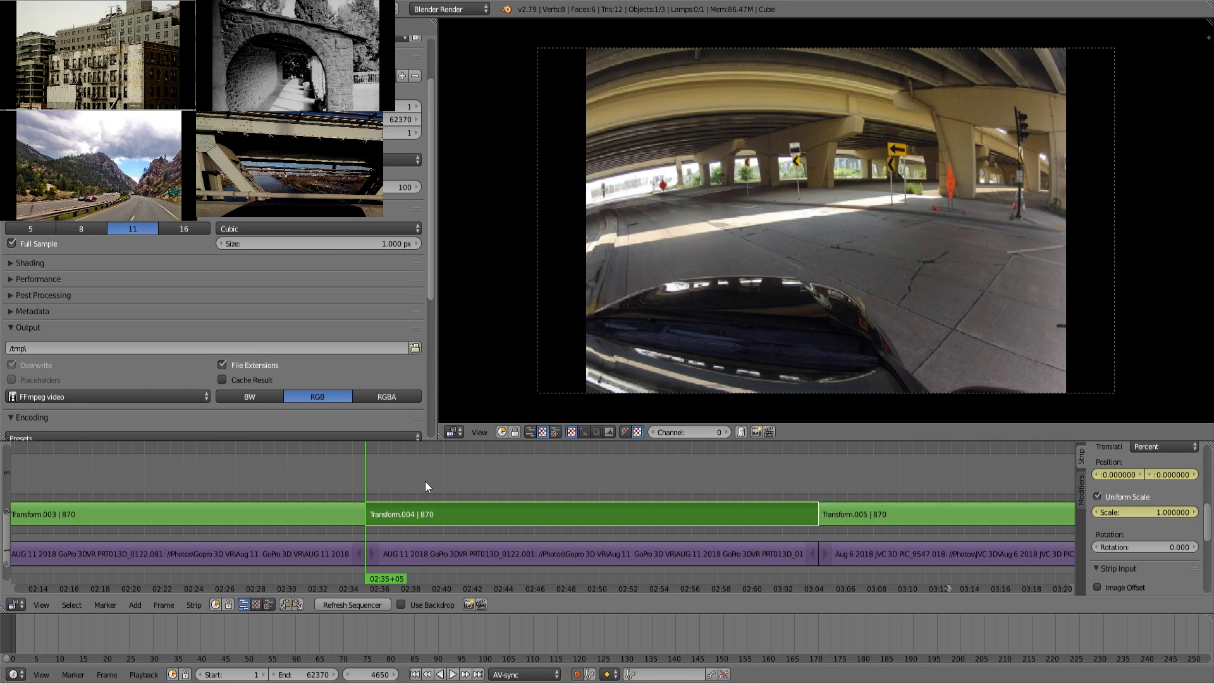
drag(1144, 512, 1175, 512)
mouse_move(1121, 472)
mouse_down()
mouse_move(1159, 474)
mouse_move(1122, 474)
mouse_move(1139, 474)
mouse_up()
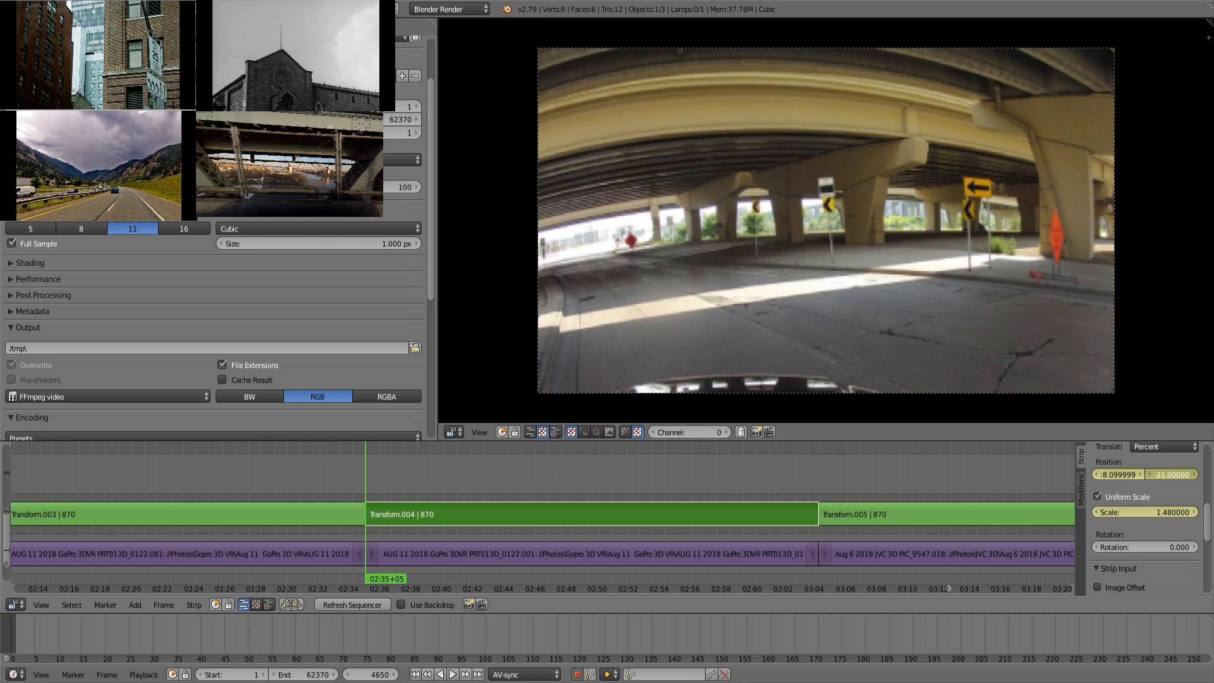
Step: On frame 5519, keyframe the fifth Transform strip's X position at -8.82 and play back its ending to check the pan
click(609, 474)
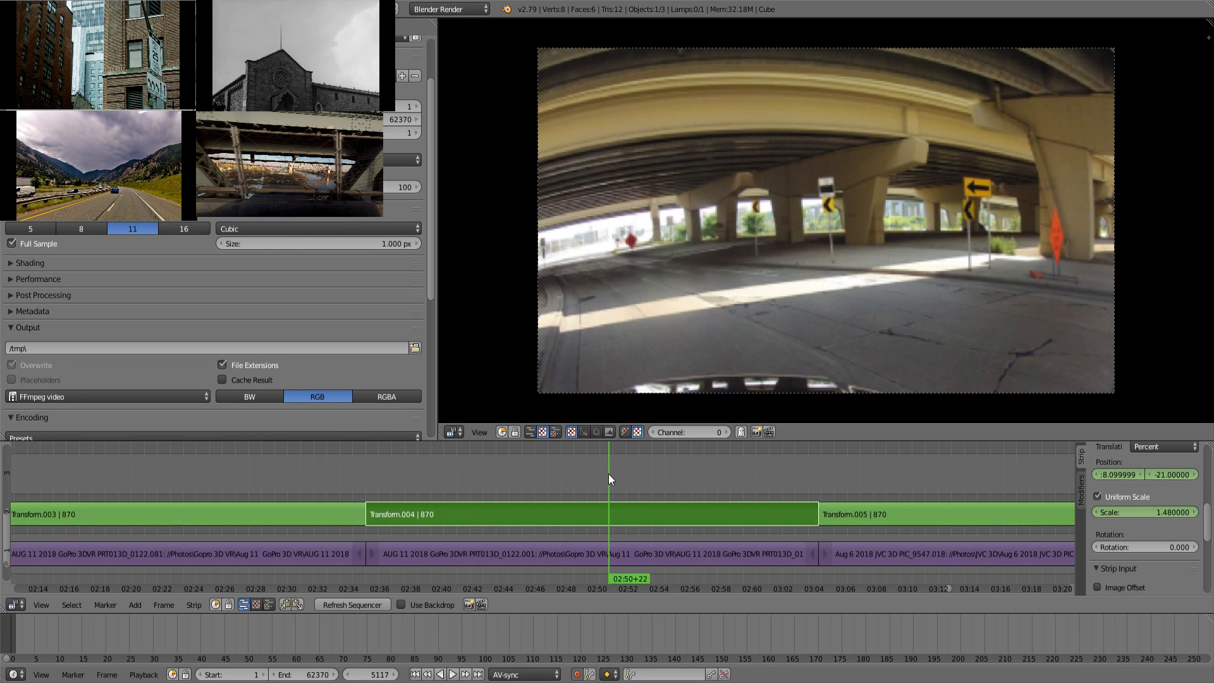
key(Page_Up)
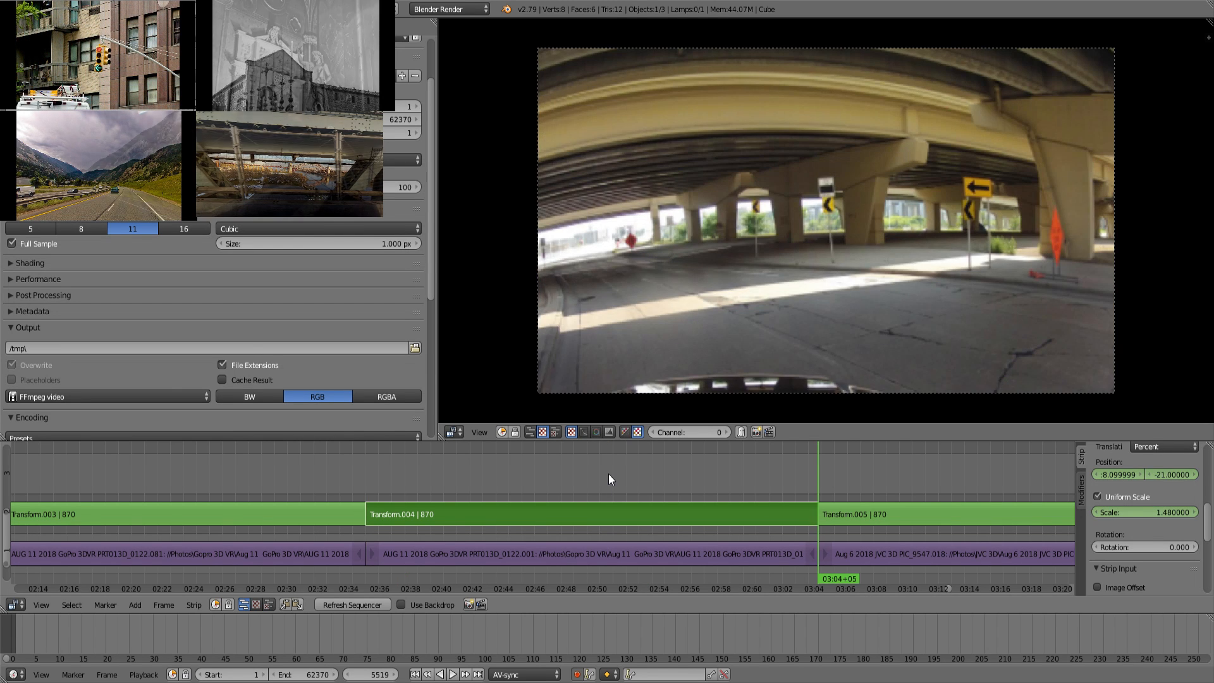
drag(1109, 473, 1141, 487)
middle_drag(994, 488, 678, 463)
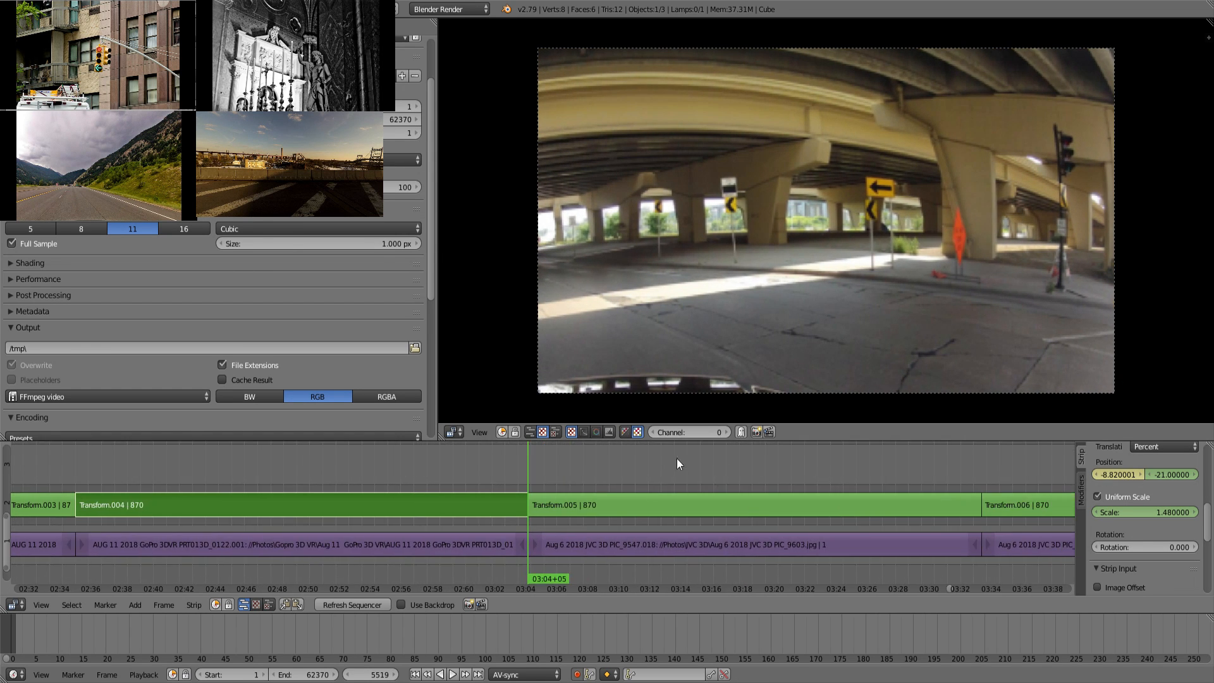
key(alt+a)
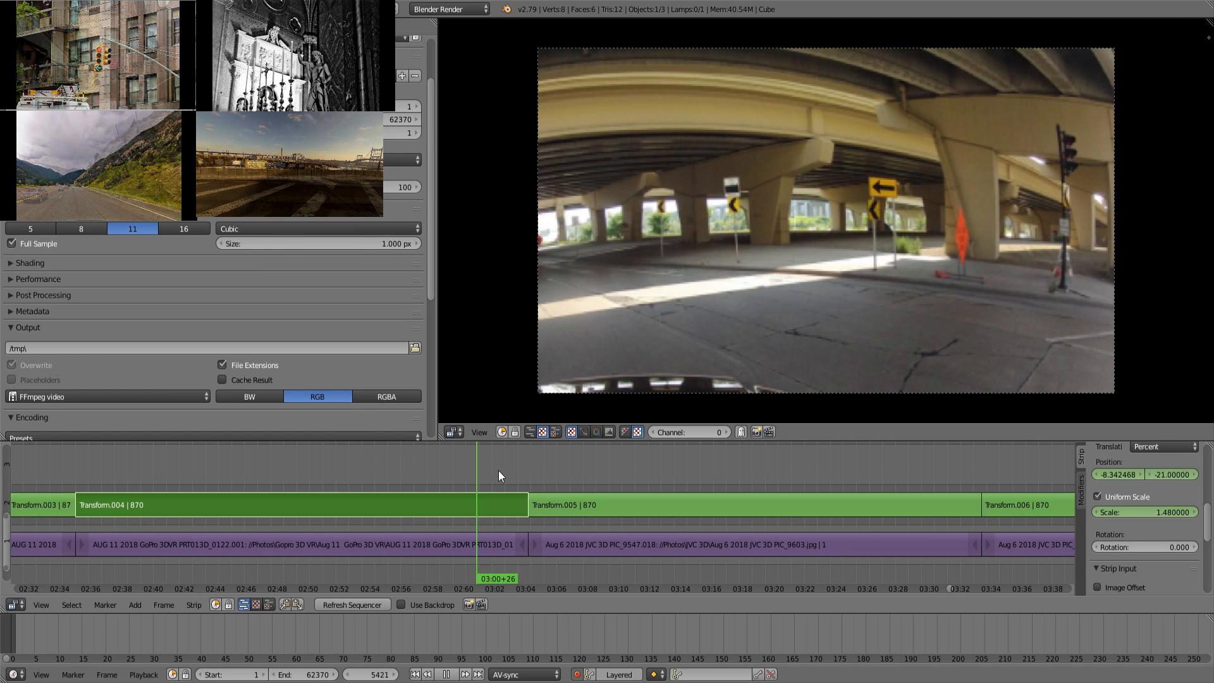
key(alt+a)
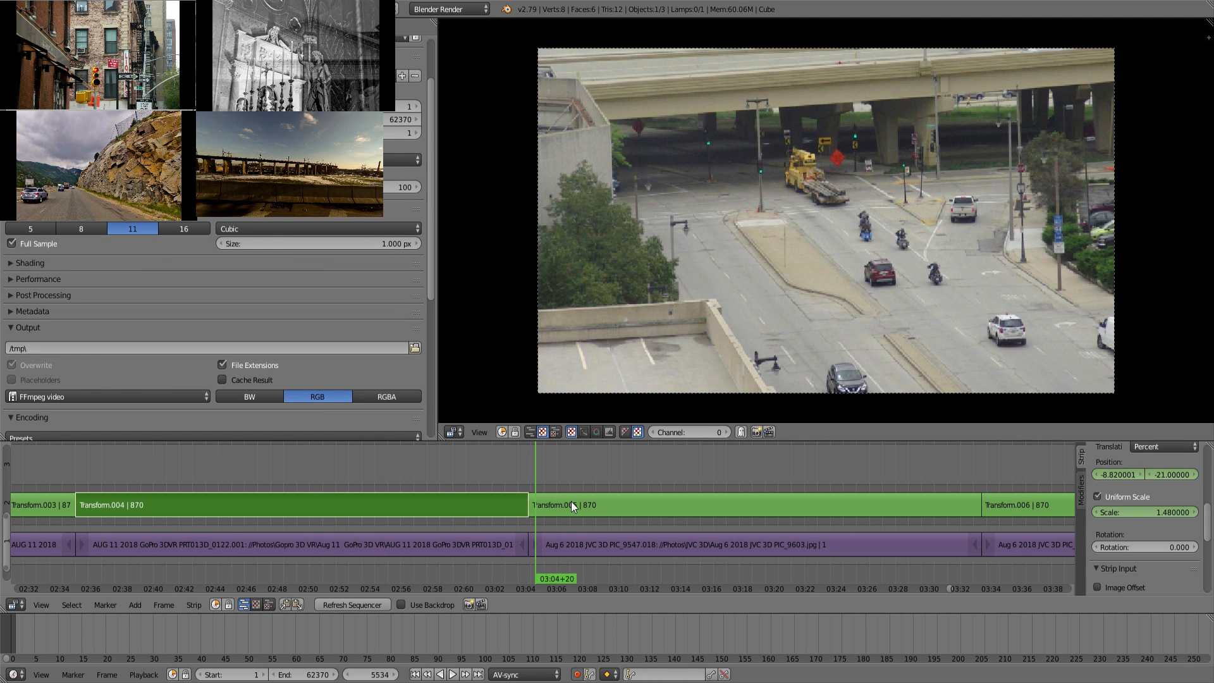
Step: Select the sixth Transform strip and on its first frame, 5520, keyframe its position, turn on Uniform Scale and keyframe the scale
click(571, 502)
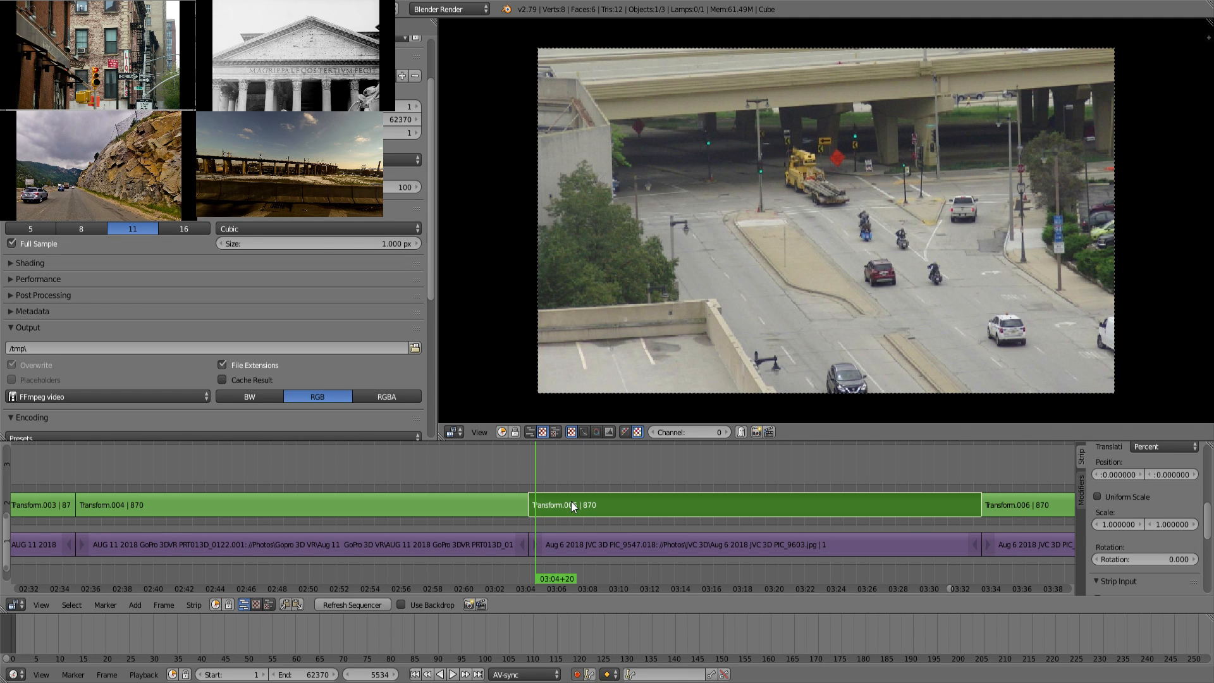
key(Page_Down)
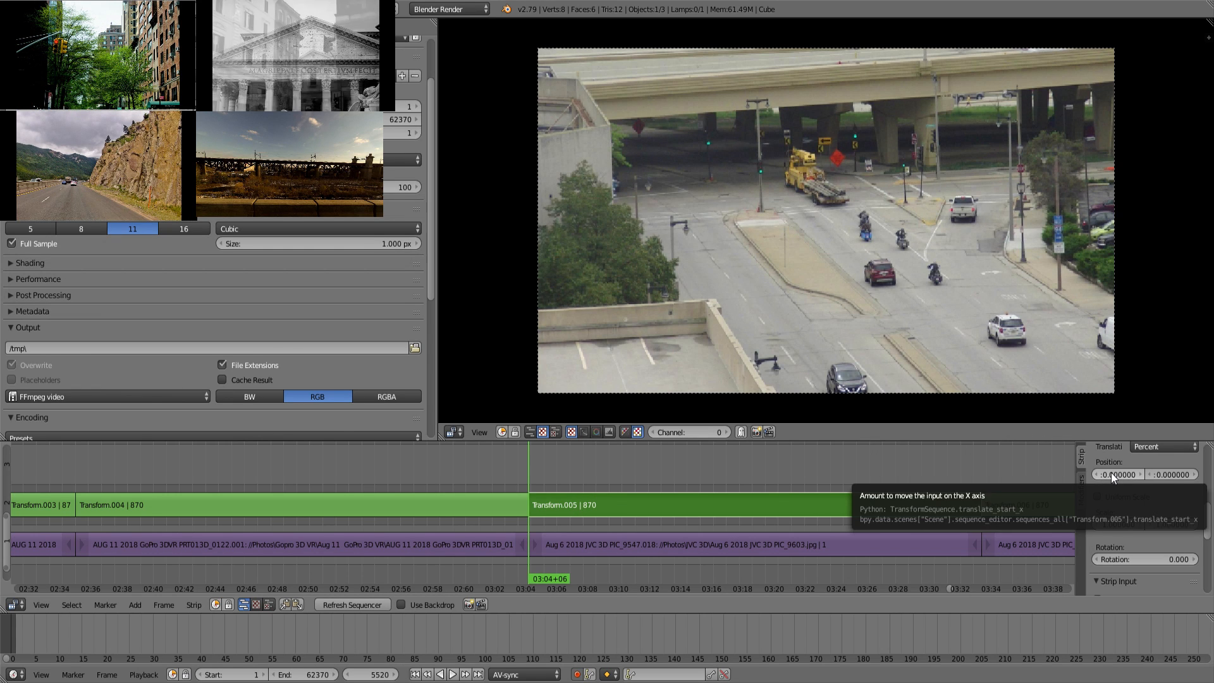
key(i)
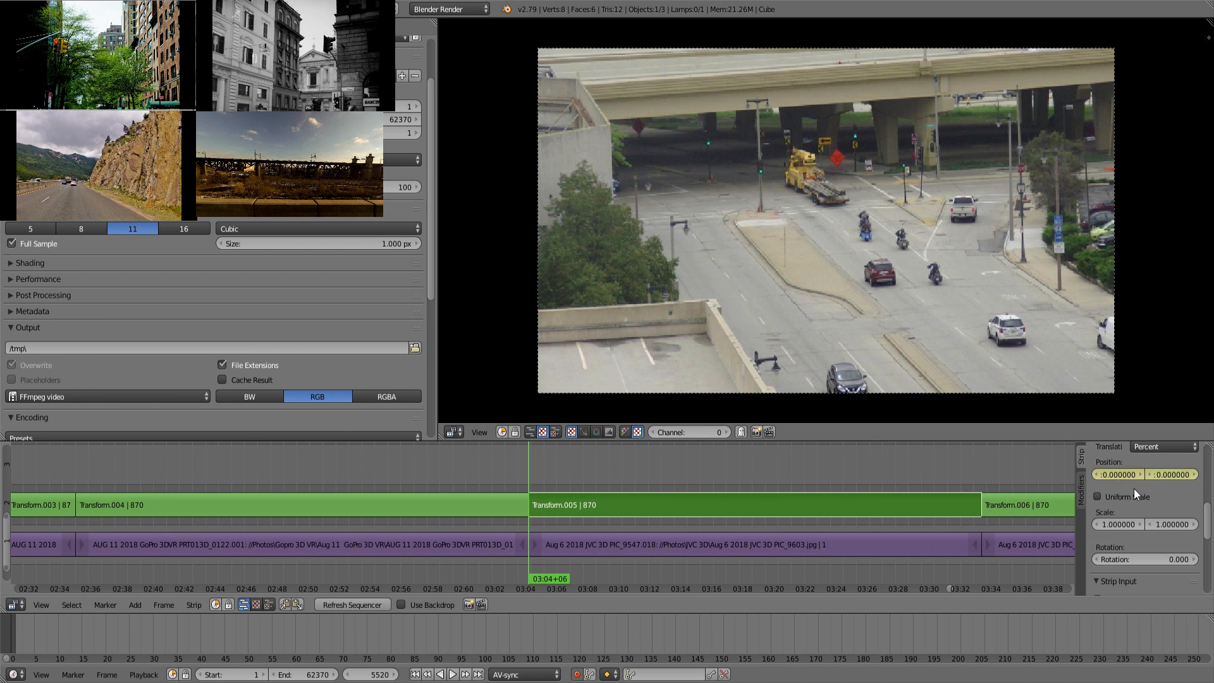
click(1098, 496)
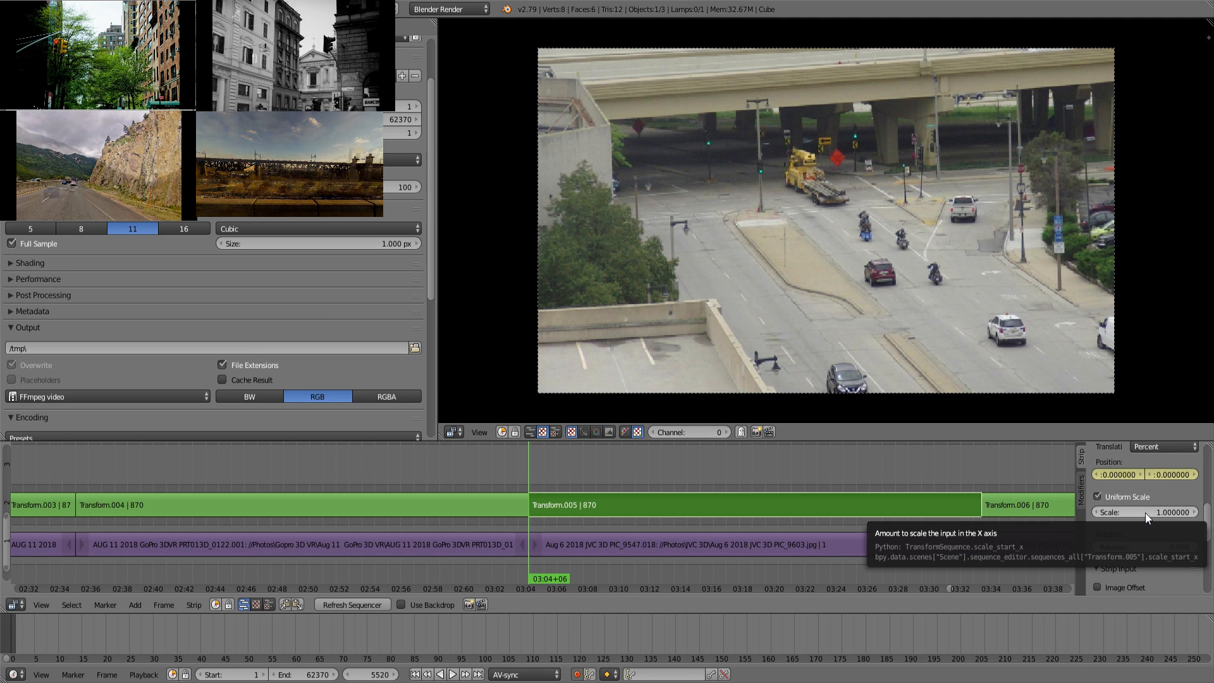
key(i)
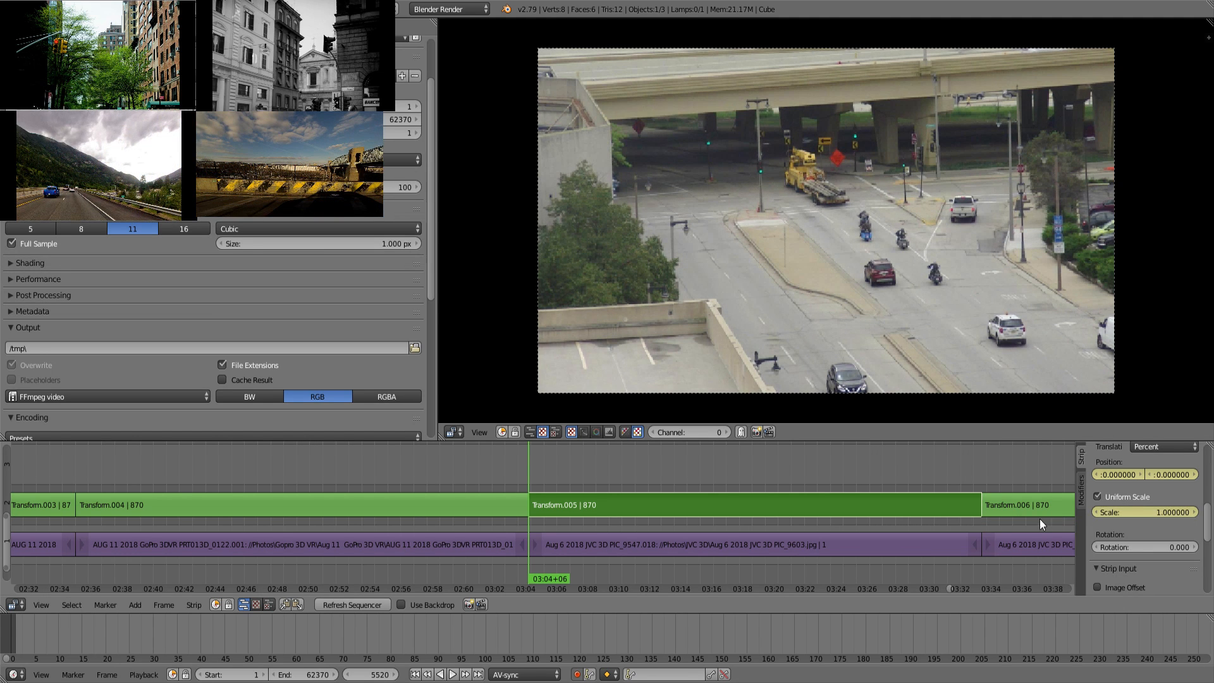
Step: Keyframe the sixth Transform strip's starting scale at 1.57 and its position at X -4.92 and Y -13.23
click(1152, 518)
text(1.42)
key(Return)
drag(1147, 511, 1105, 475)
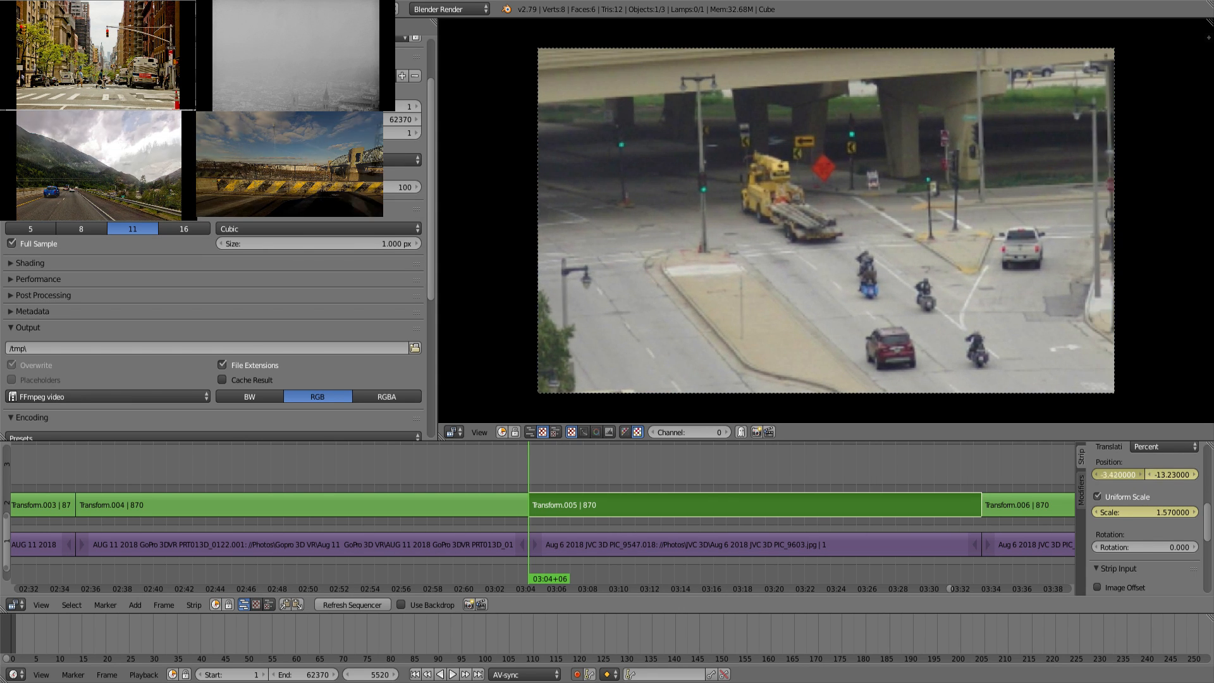
Step: Place the playhead on the sixth Transform strip's last frame, 6389, and keyframe its scale at 1
click(869, 475)
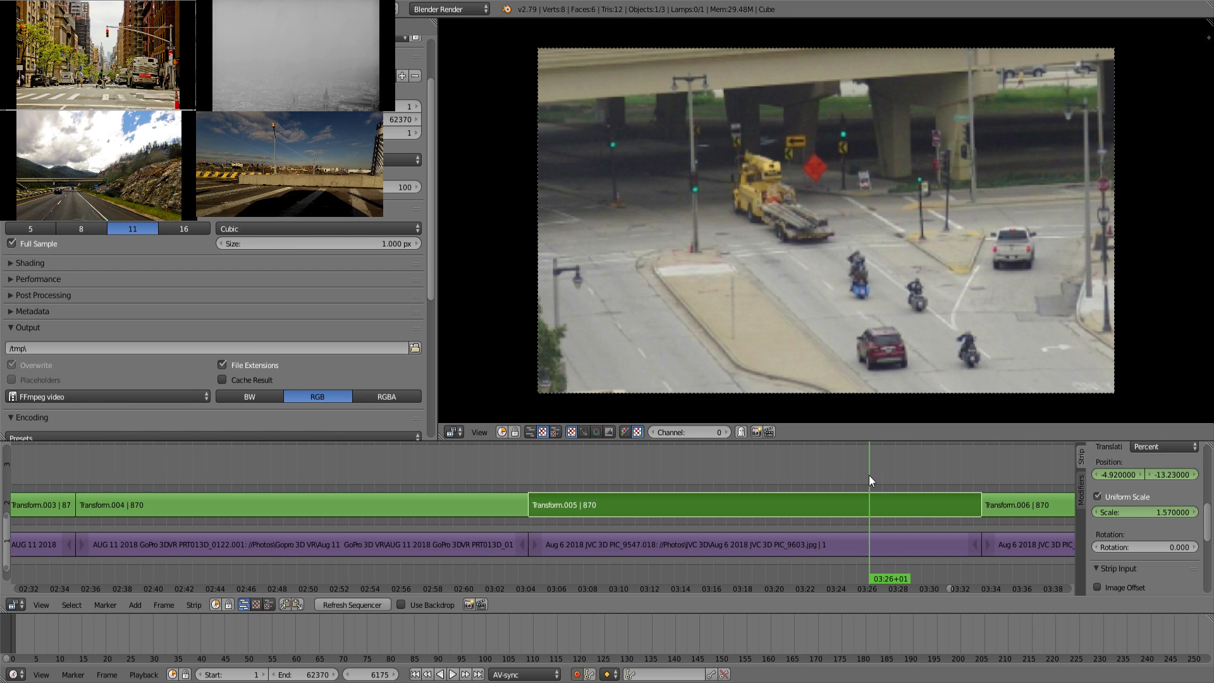
key(Page_Up)
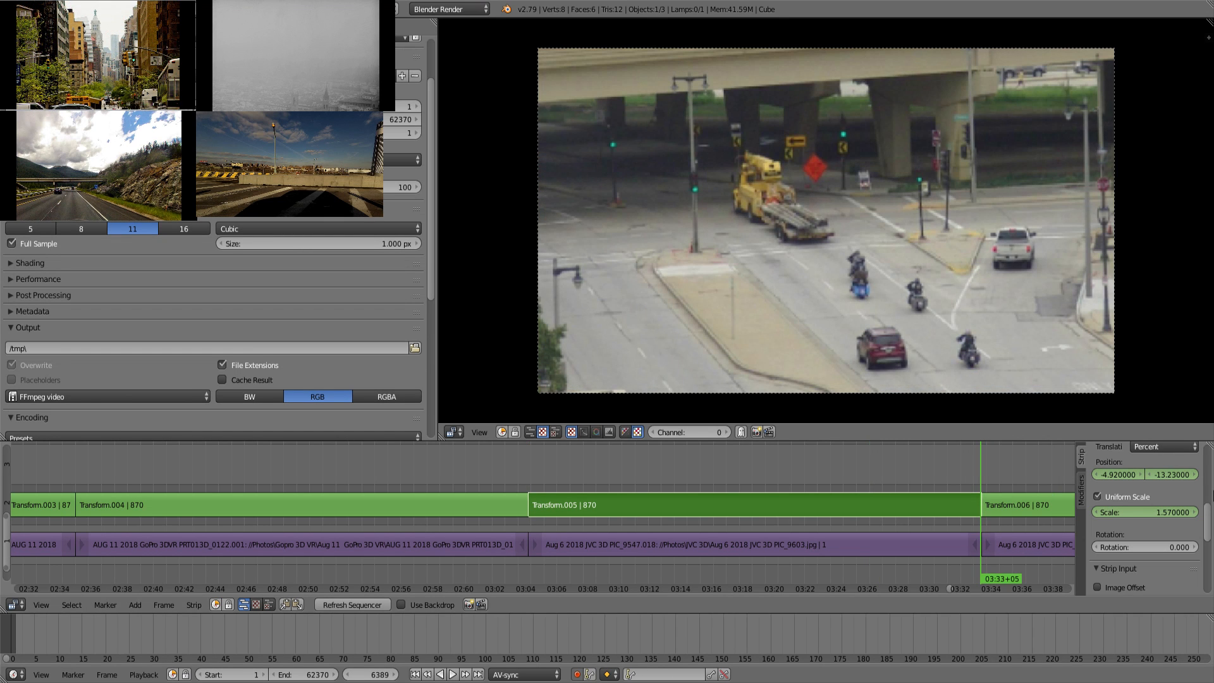
click(1133, 508)
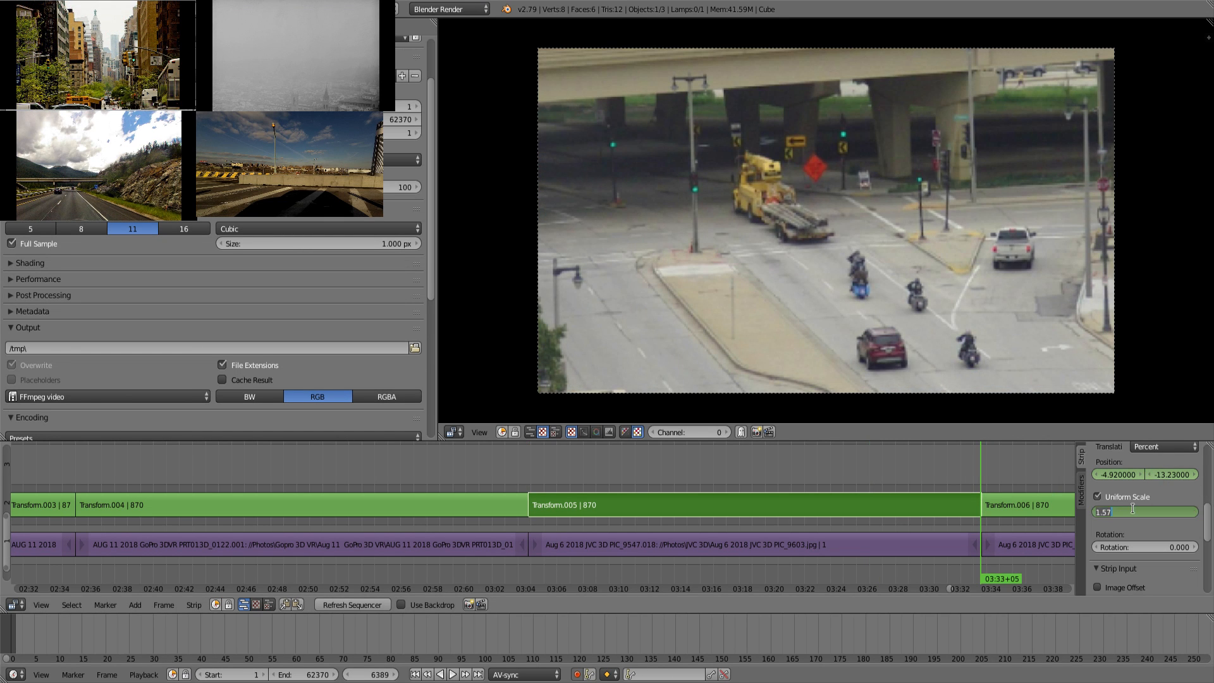
text(0)
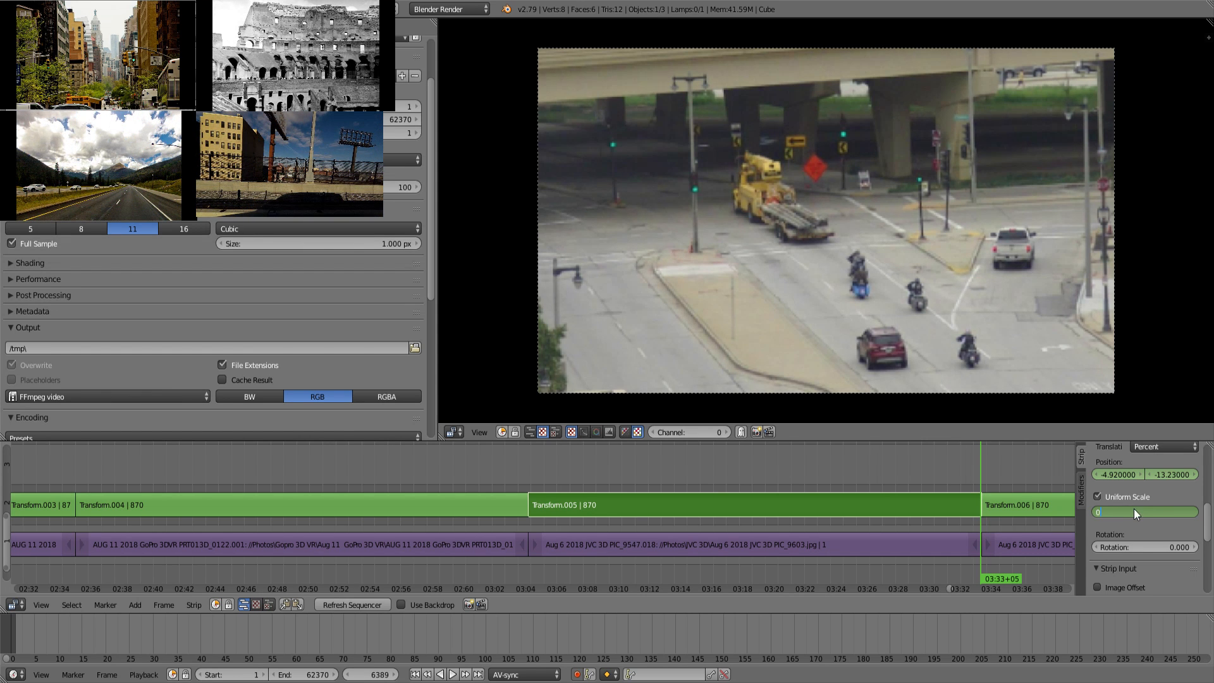
key(Return)
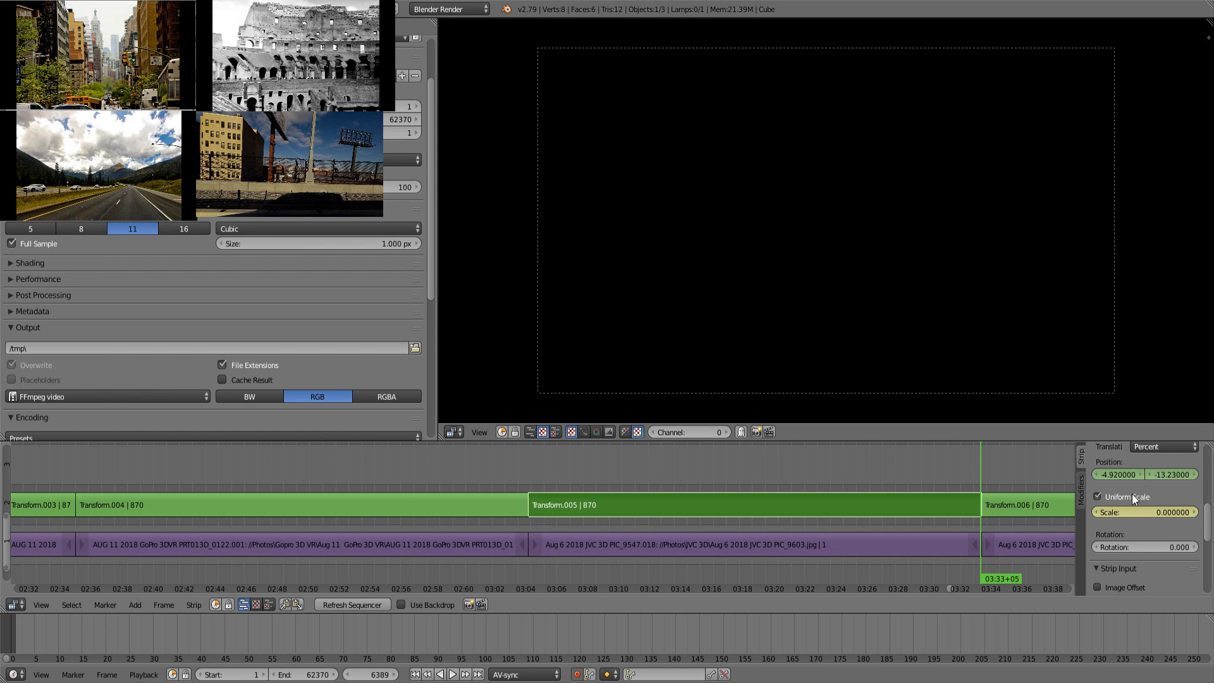
click(1131, 508)
text(1)
key(Return)
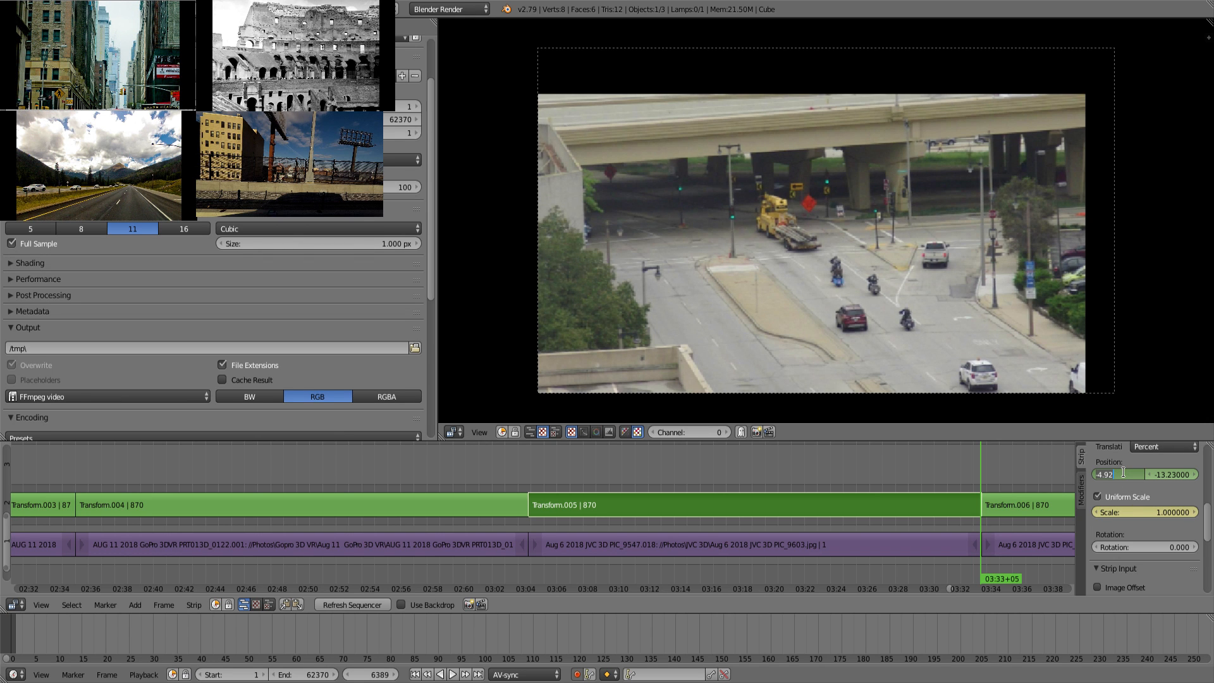
Step: Keyframe the sixth Transform strip's ending position at X 0 and Y 0
key(Return)
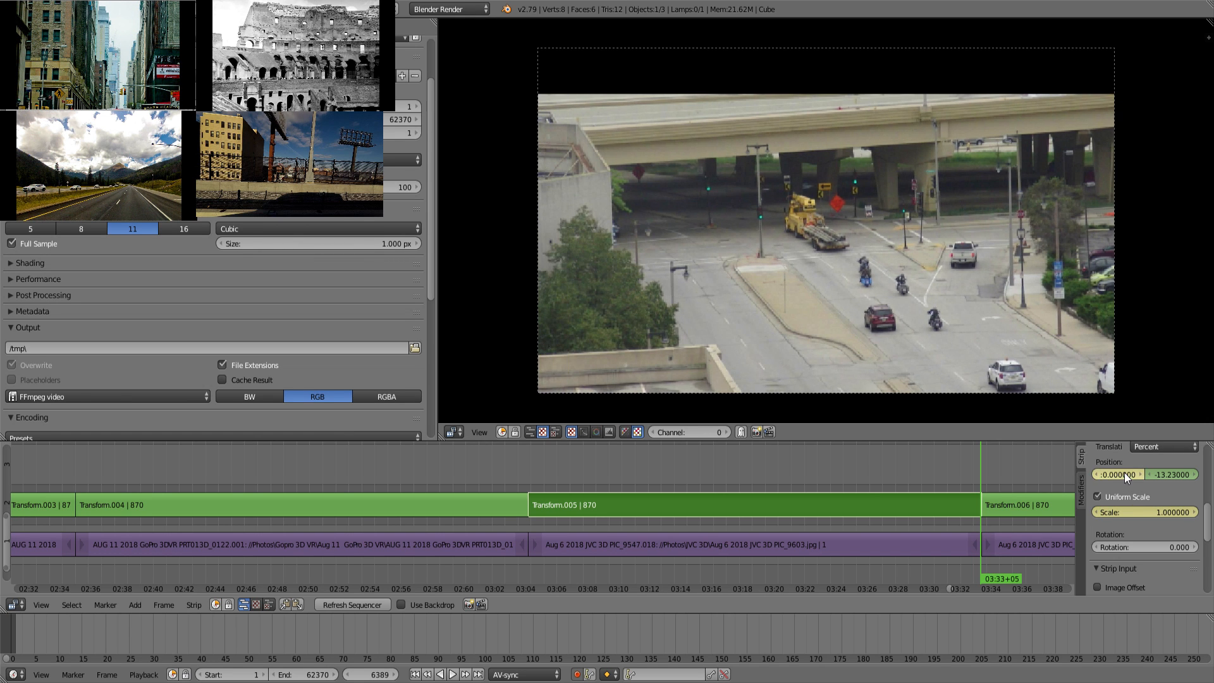
click(1168, 475)
text(0)
key(Return)
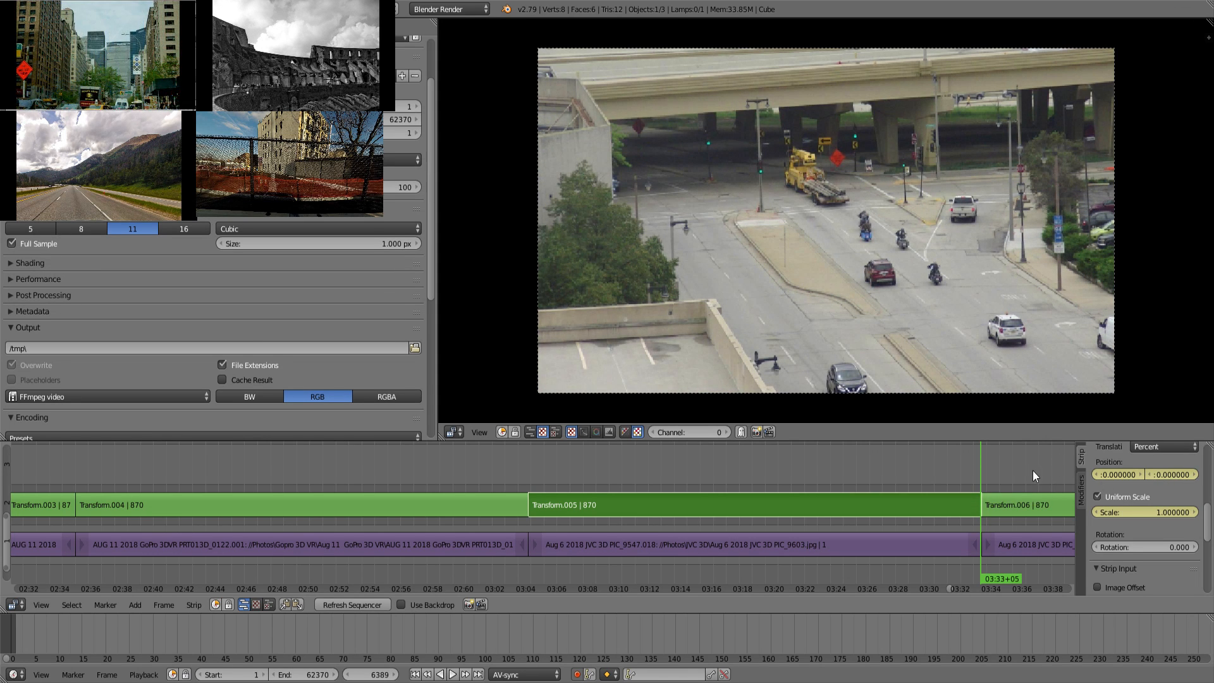
Step: Select the seventh Transform strip and on its first frame, 6390, keyframe its position, turn on Uniform Scale and keyframe the scale
middle_drag(1033, 471, 579, 466)
click(605, 511)
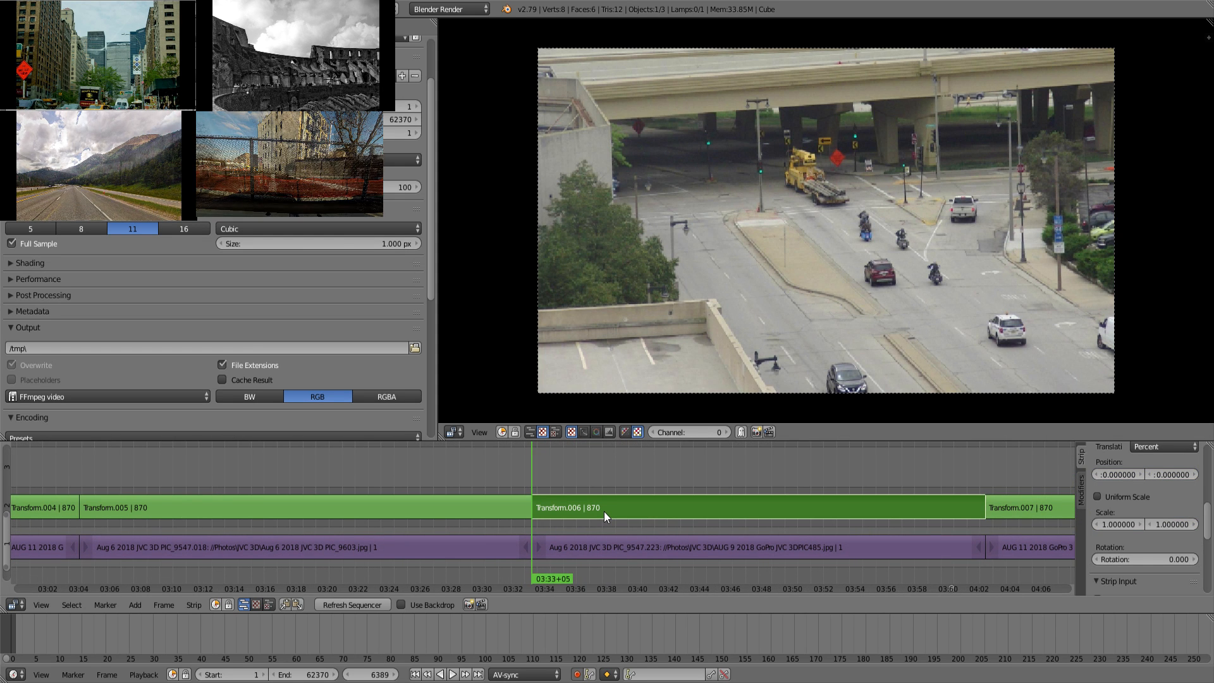
key(Right)
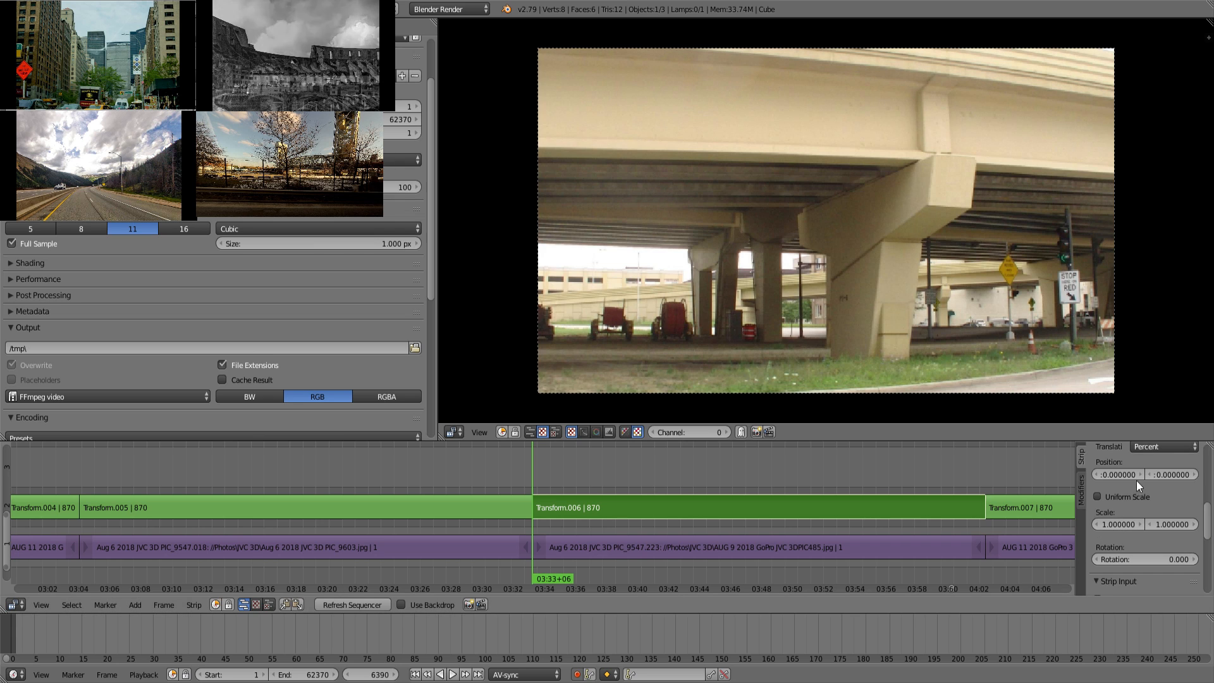
key(i)
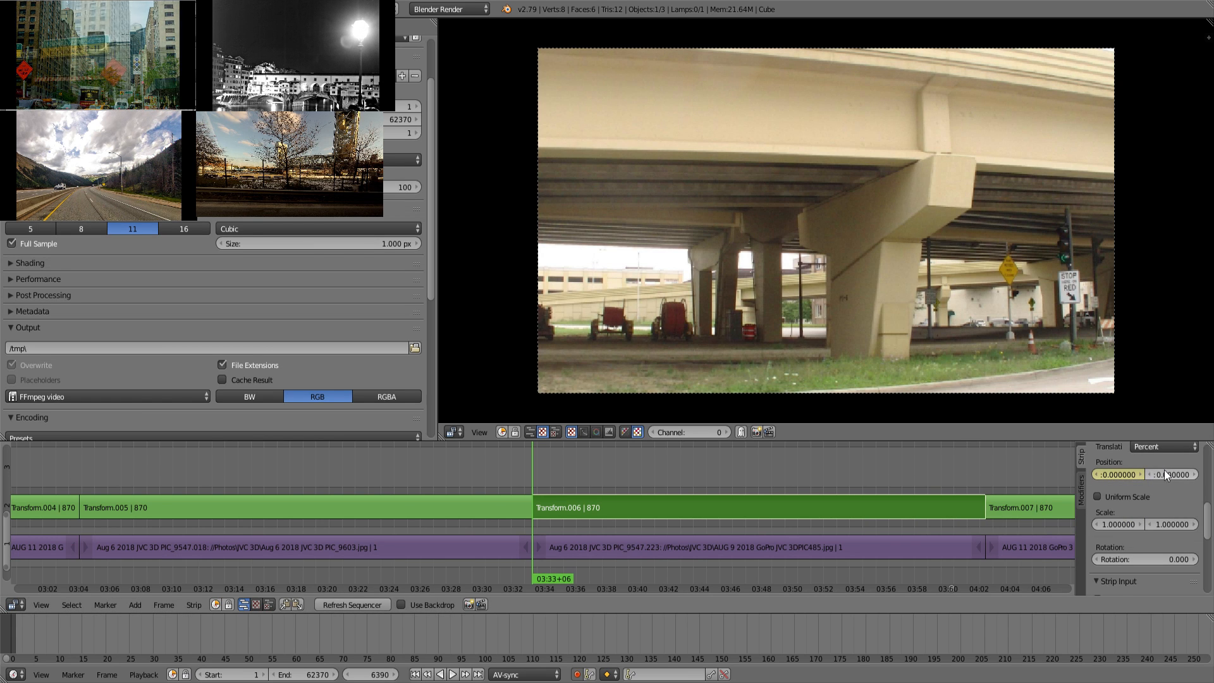
click(1127, 496)
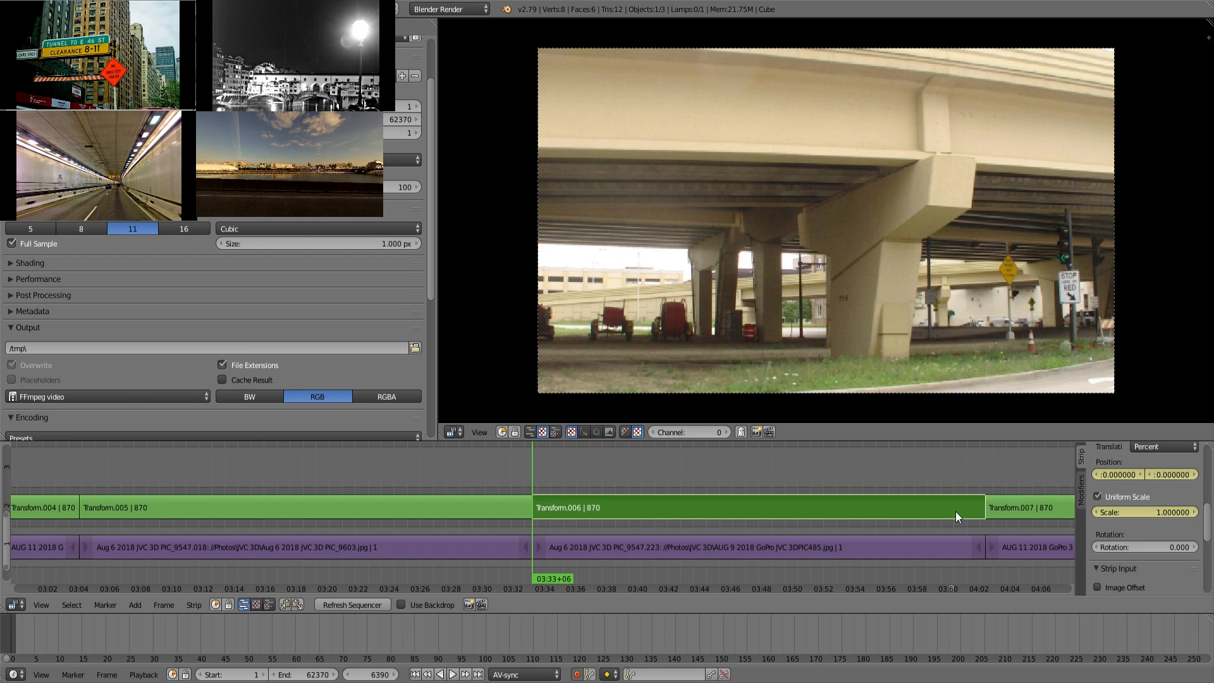
Step: Preview the seventh Transform strip, return to frame 6390, and keyframe its scale at 1.36 and X position at 16.98
middle_drag(938, 472, 697, 470)
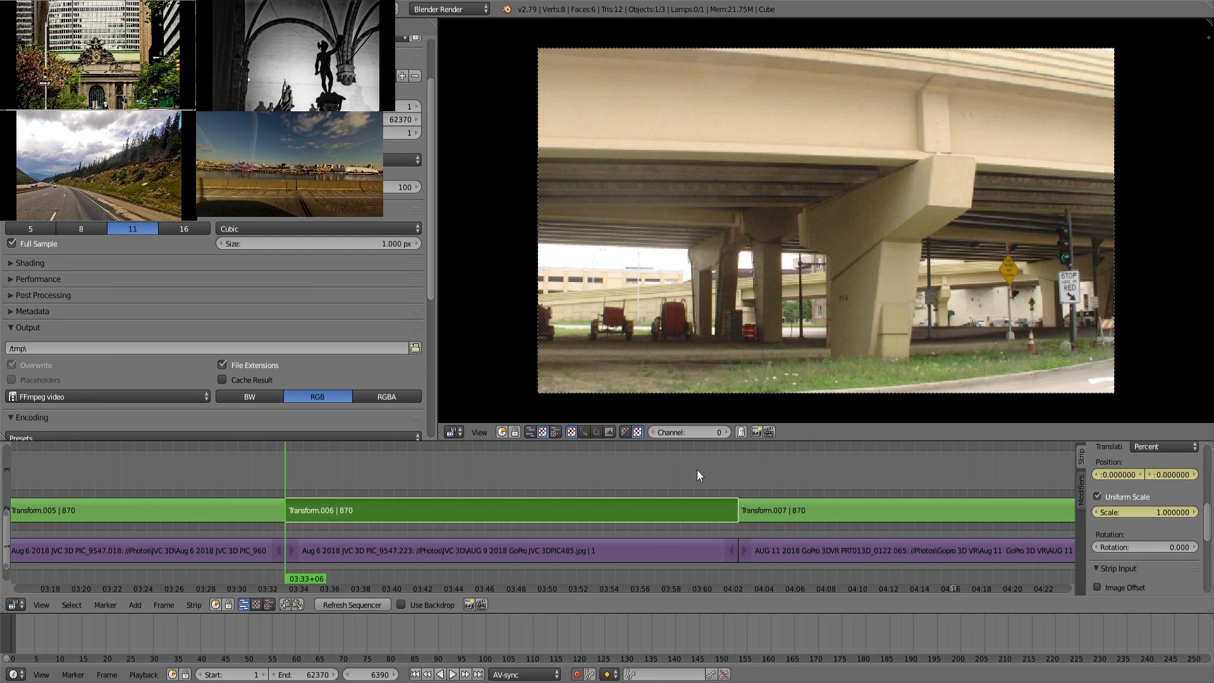
click(715, 471)
key(alt+a)
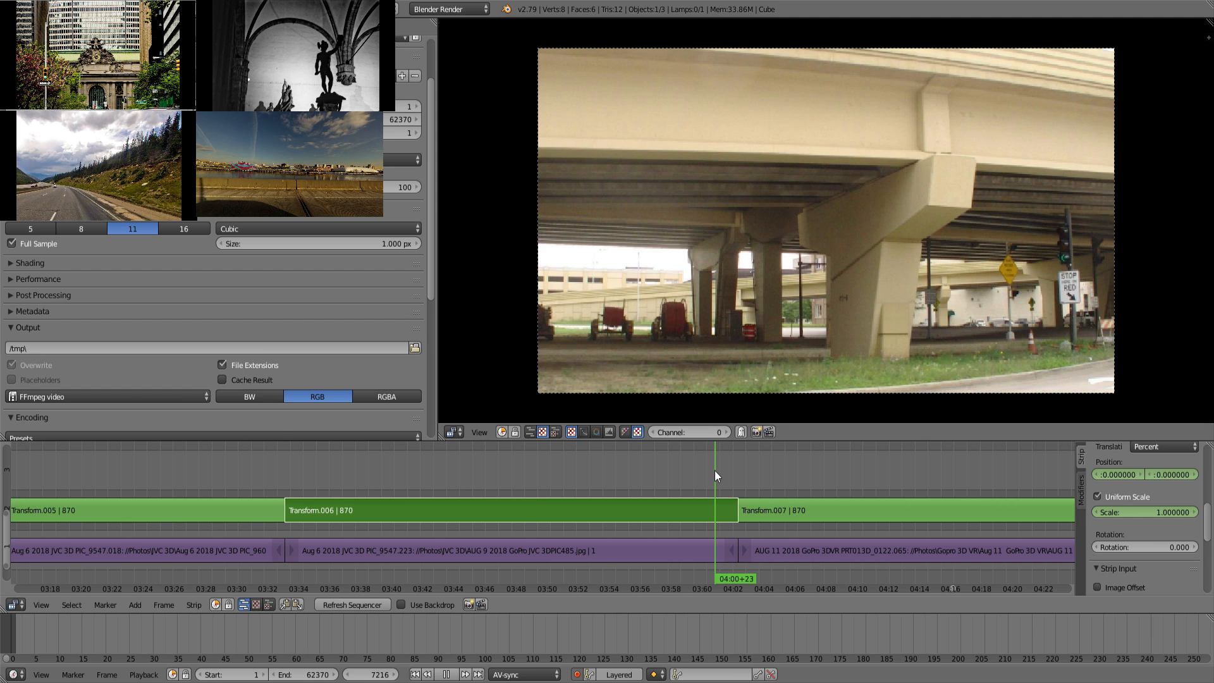
drag(714, 476, 379, 477)
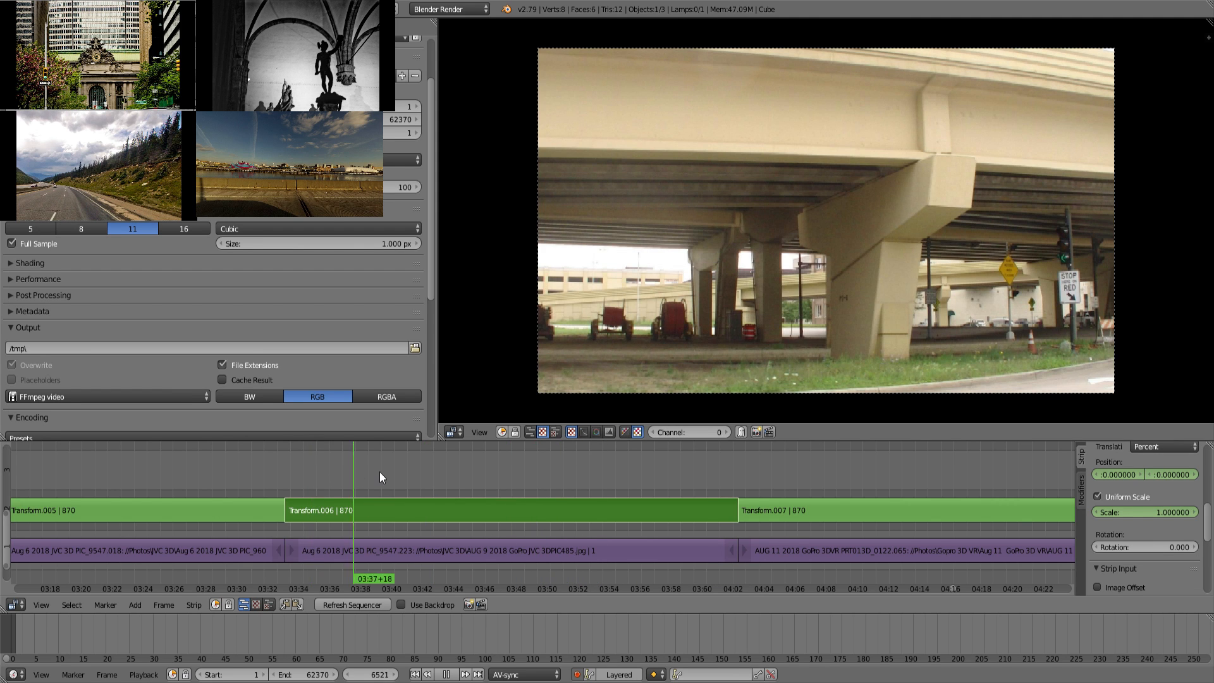
key(Escape)
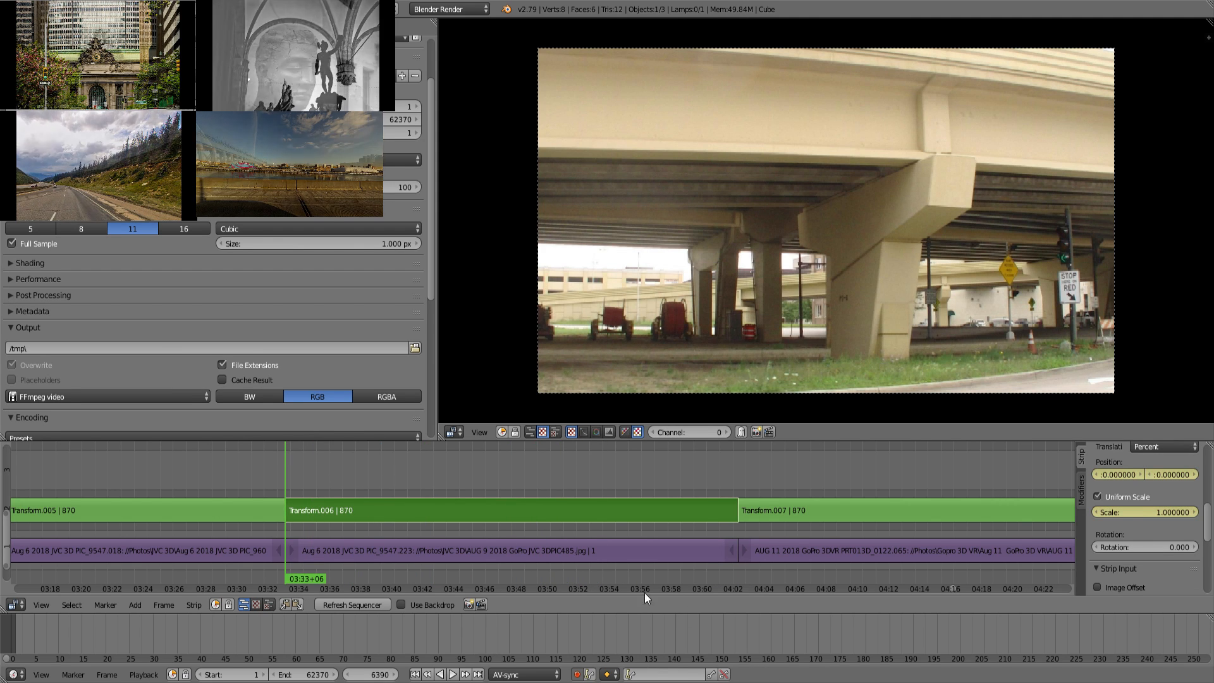
drag(1150, 512, 1177, 513)
drag(1128, 475, 1160, 475)
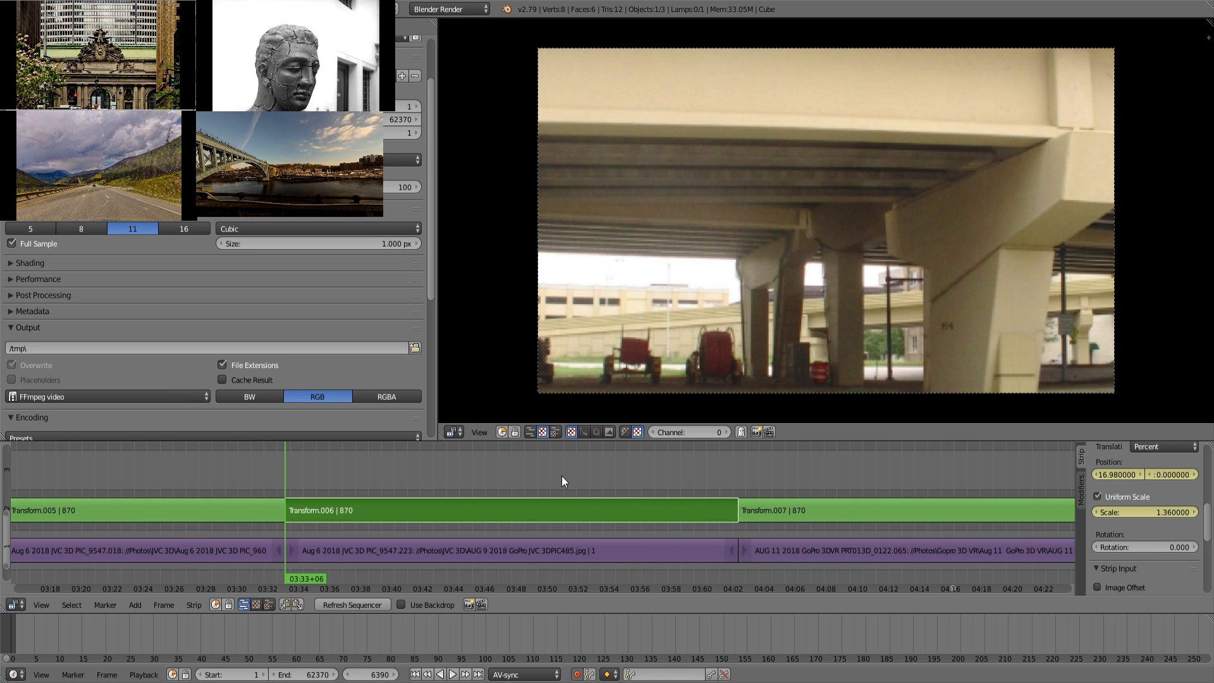
Step: On frame 7259, keyframe the seventh Transform strip's position at X -16.26 and Y 7.17, and move the playhead into the next strip
key(Page_Up)
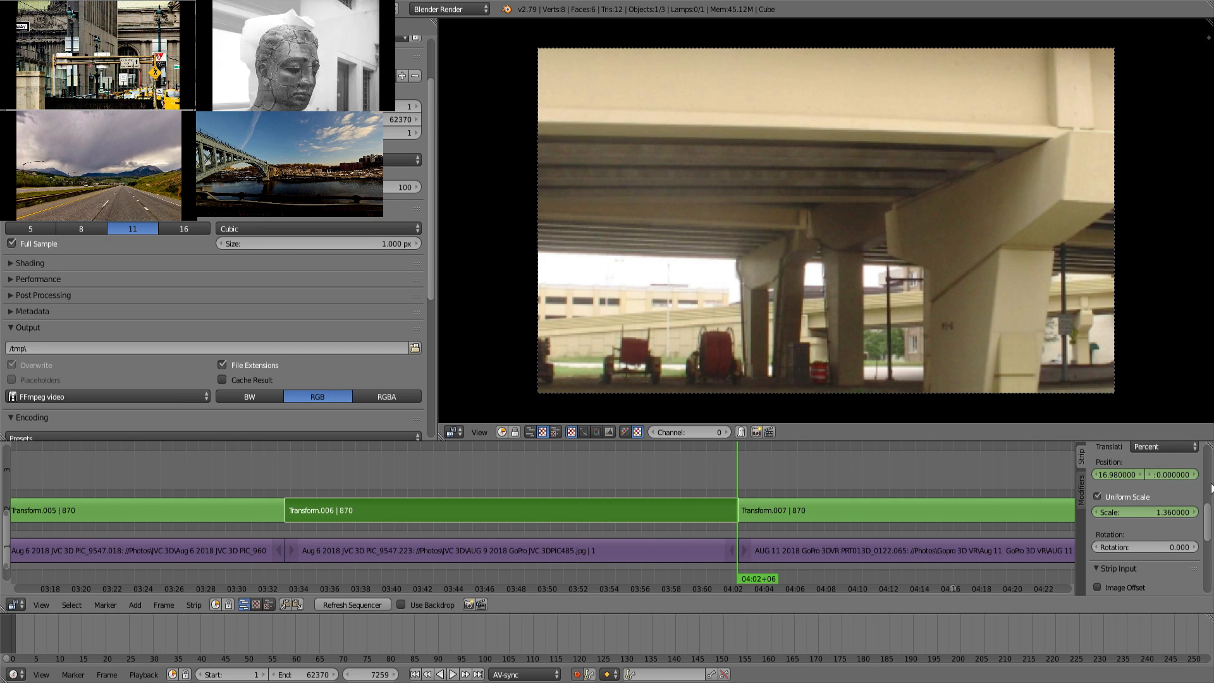
drag(1174, 475, 1197, 475)
drag(1118, 474, 1002, 474)
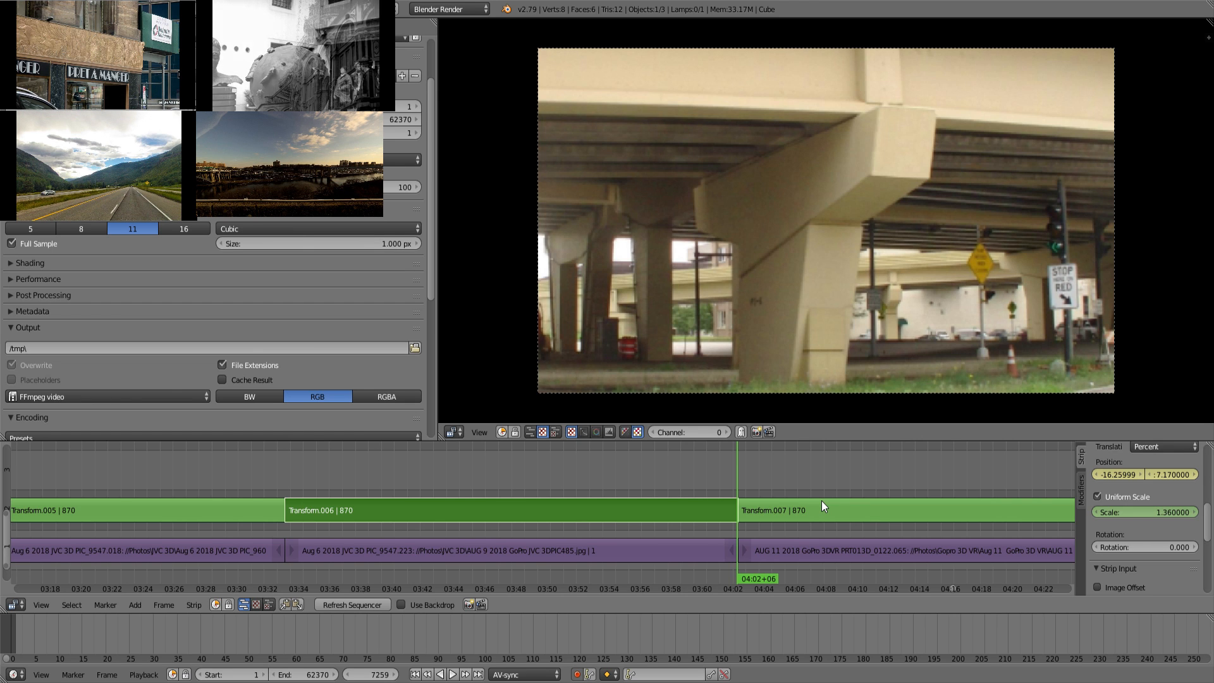
click(771, 481)
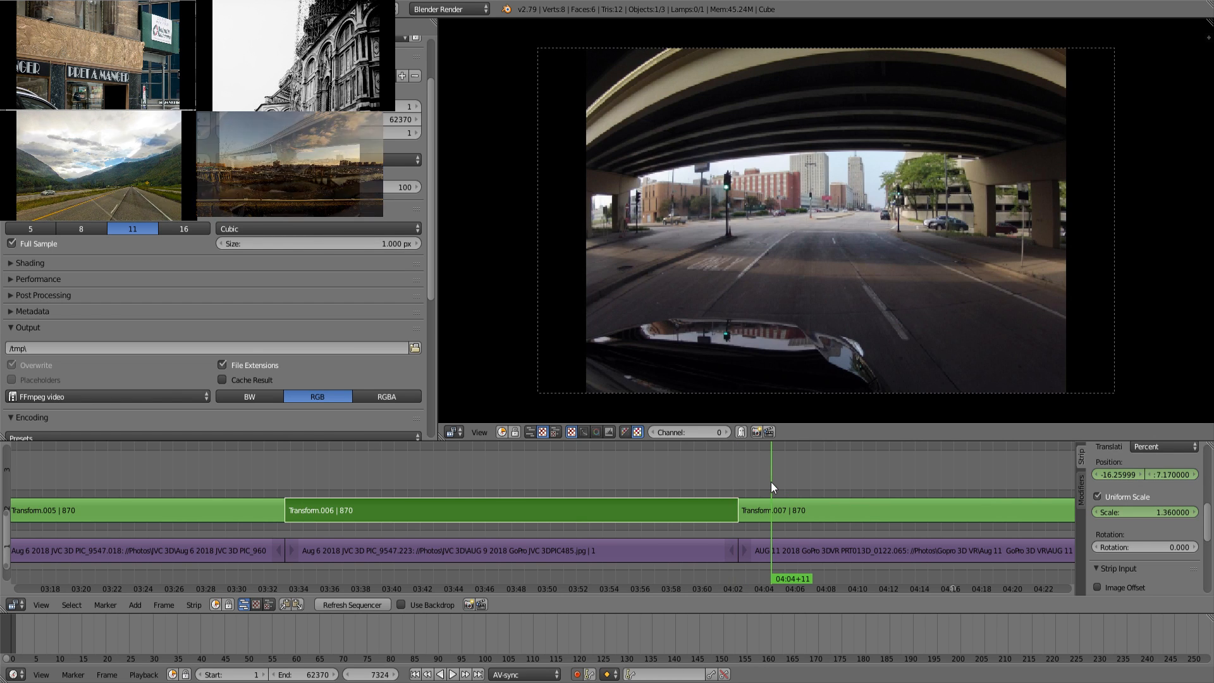
Step: Enable uniform scaling on the Transform.007 strip and keyframe its scale at 1.72 on the strip's first frame
key(Page_Down)
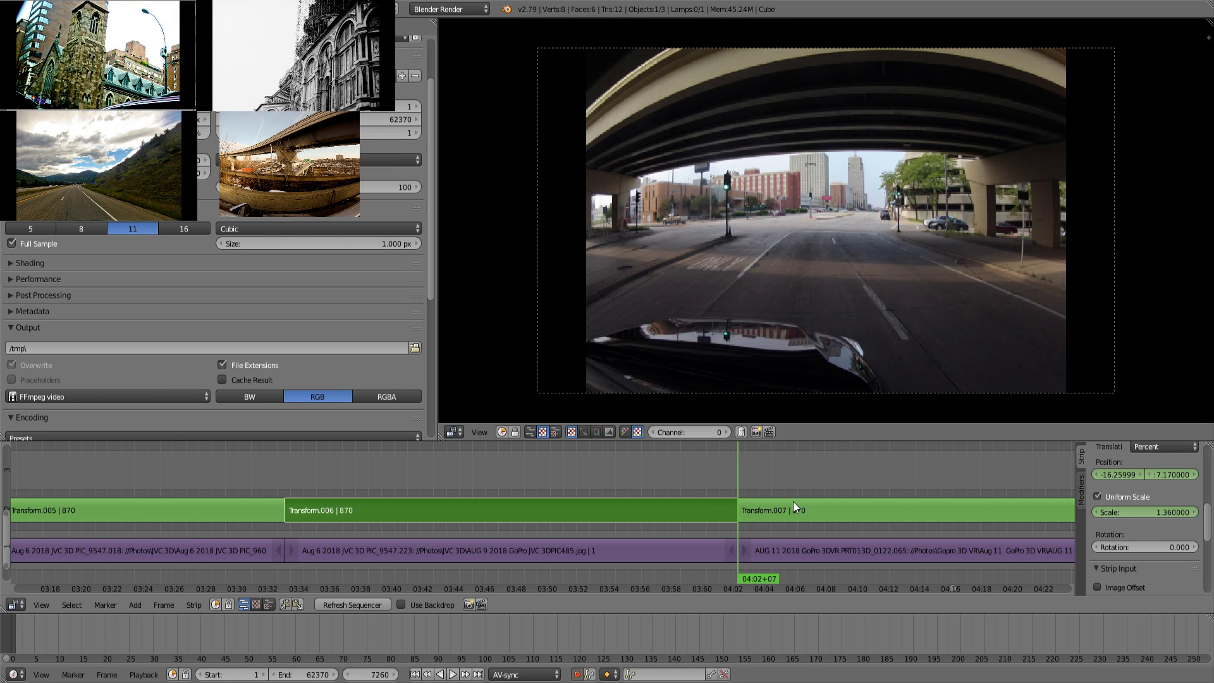
click(793, 502)
middle_drag(963, 478, 784, 493)
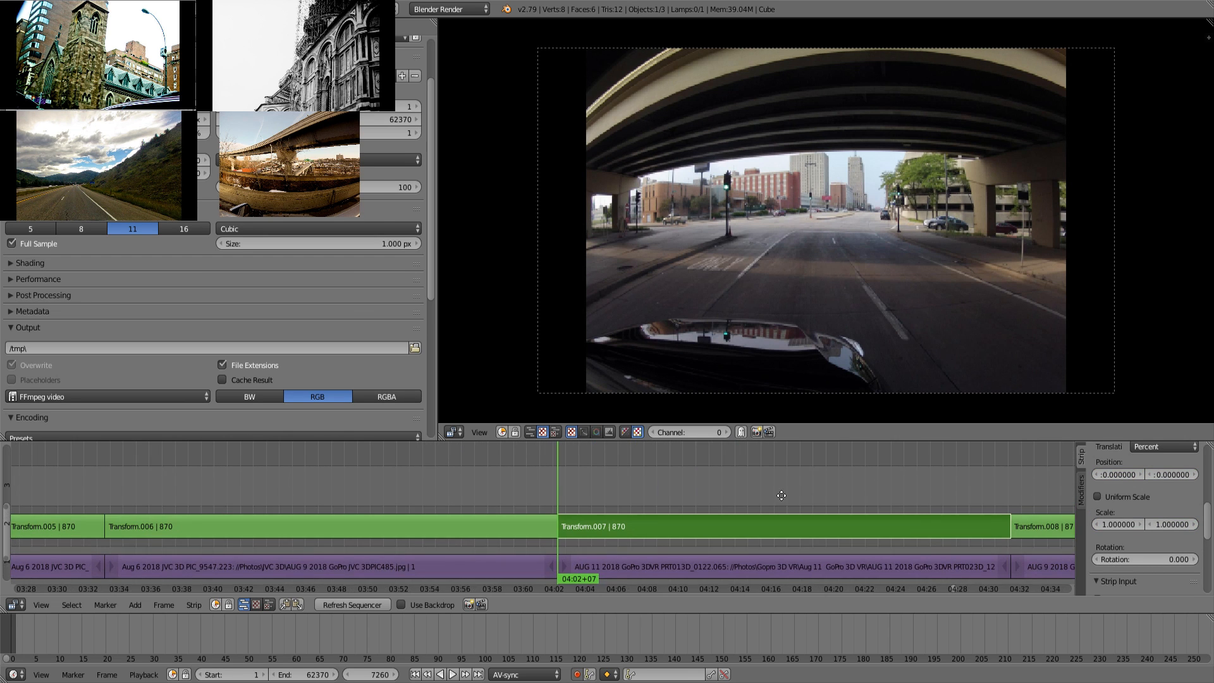
click(1105, 495)
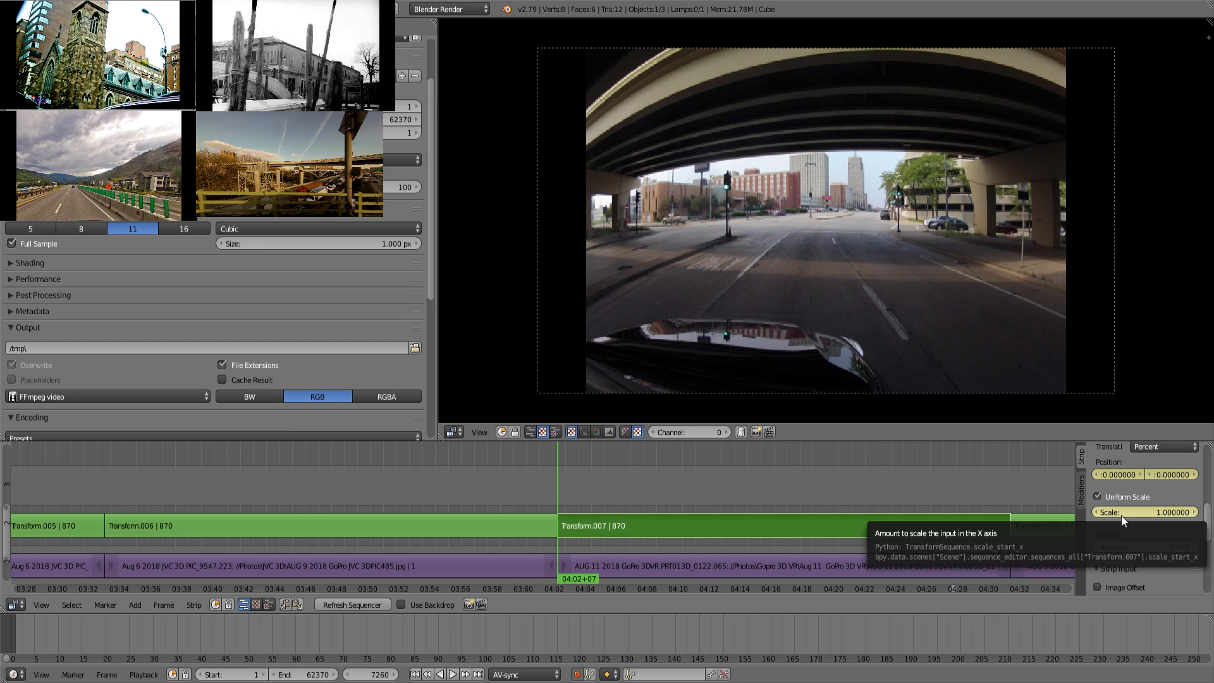
drag(1120, 515, 1195, 515)
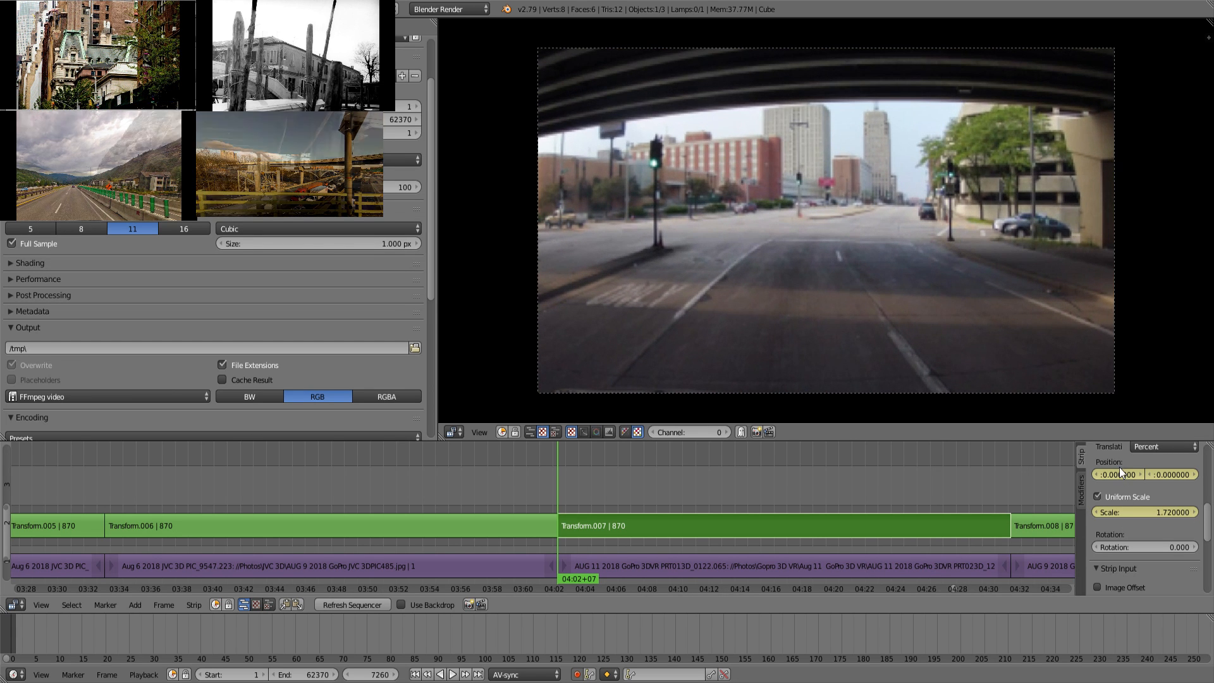
Step: Animate the Transform.007 strip's position from 17.82, -19.05 on its first frame to -20.82, -18.54 on its last frame
mouse_move(1119, 467)
mouse_down()
mouse_move(1176, 467)
mouse_move(1116, 480)
mouse_up()
drag(722, 487, 987, 491)
key(Page_Up)
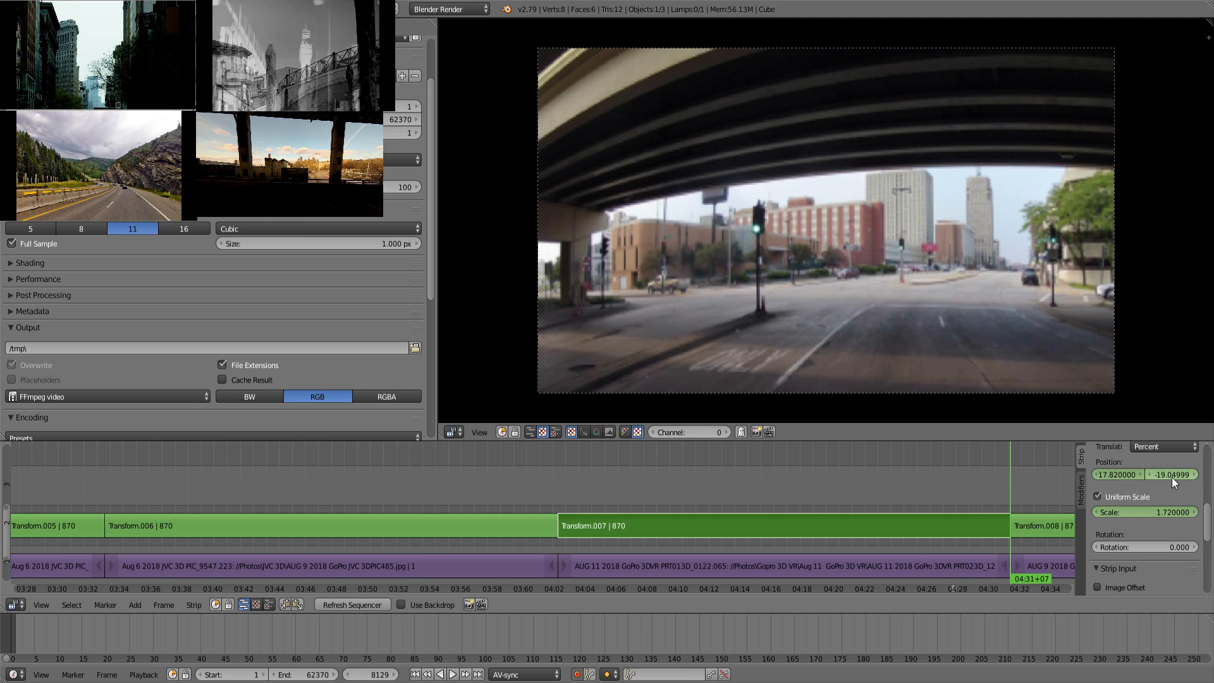
drag(1170, 477, 1037, 472)
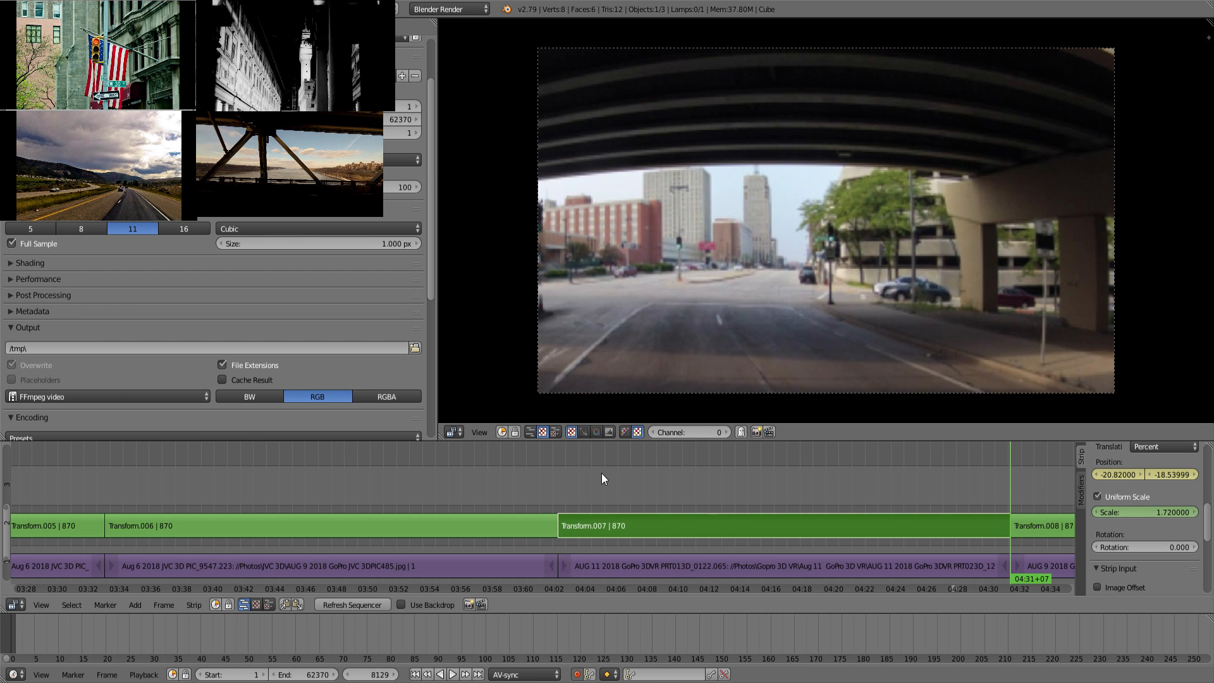
drag(601, 473, 932, 483)
Step: Enable uniform scaling on the Transform.008 strip and keyframe scale 1.33 and position 0, -10.89 on its first frame
middle_drag(932, 483, 472, 463)
click(581, 473)
key(Page_Down)
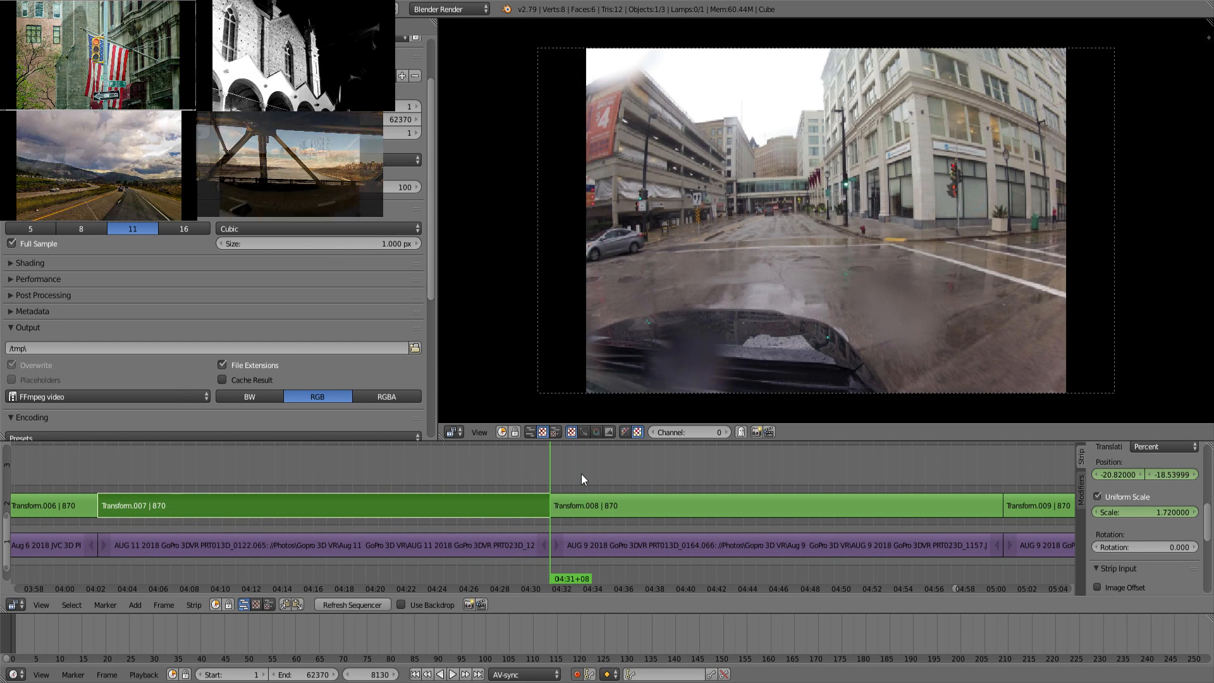
right_click(601, 502)
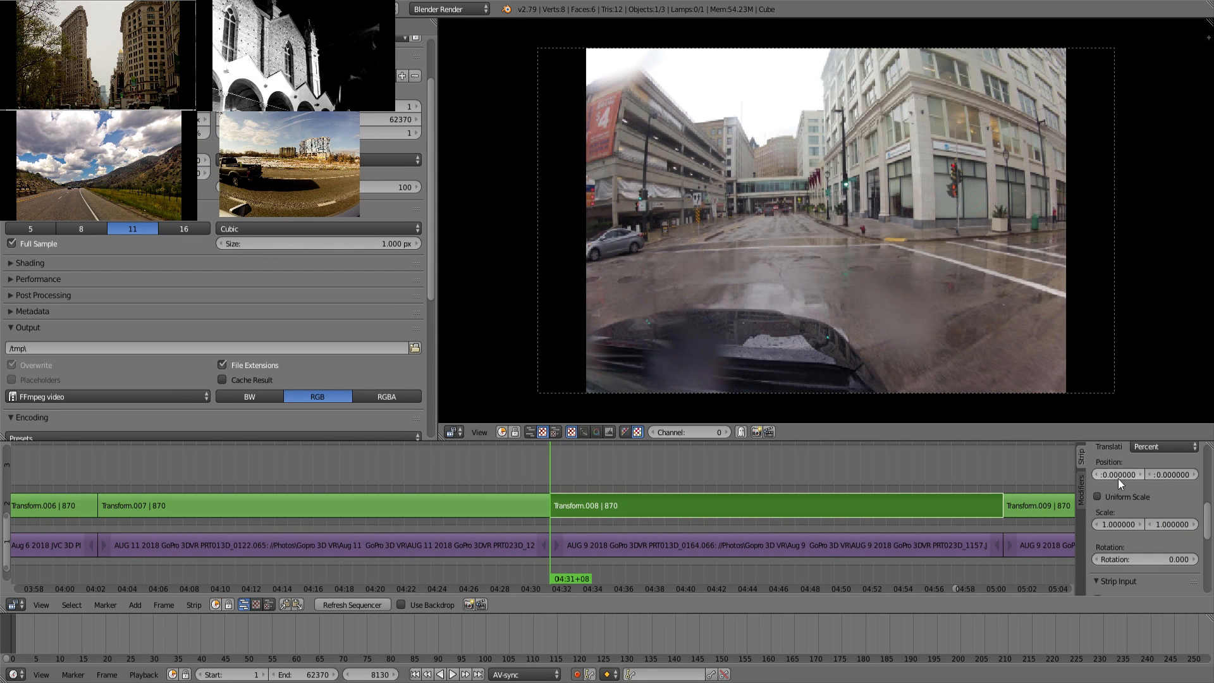
scroll(814, 513, down, 10)
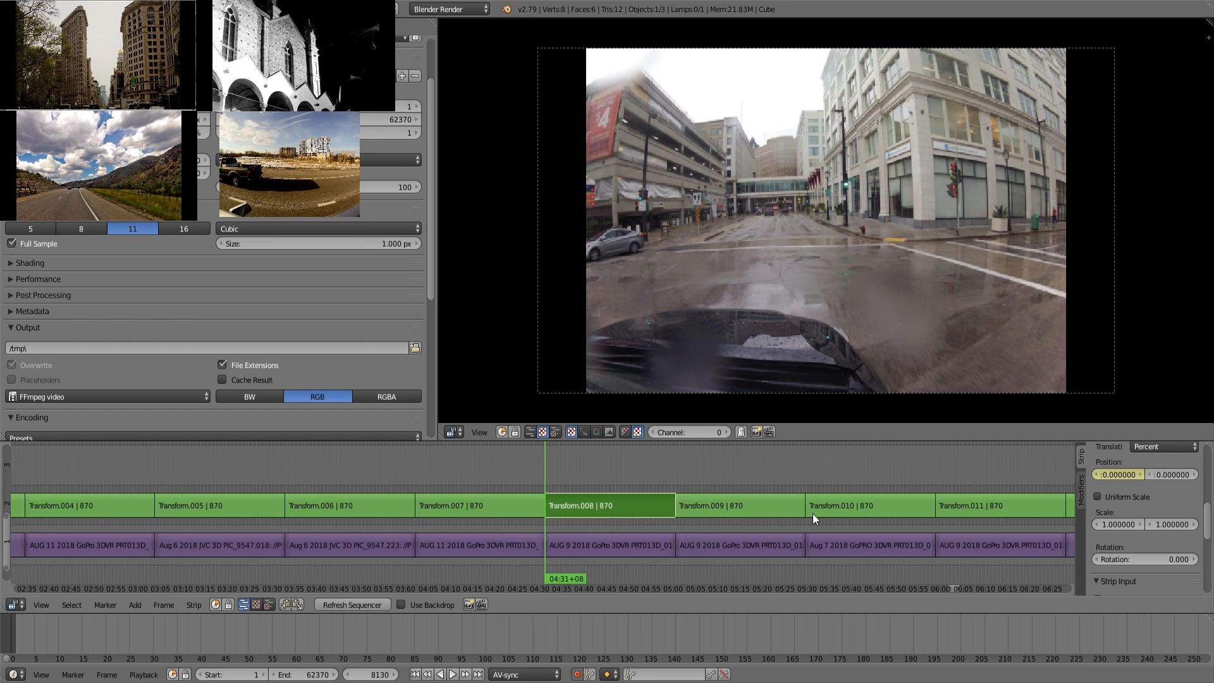
scroll(813, 510, down, 4)
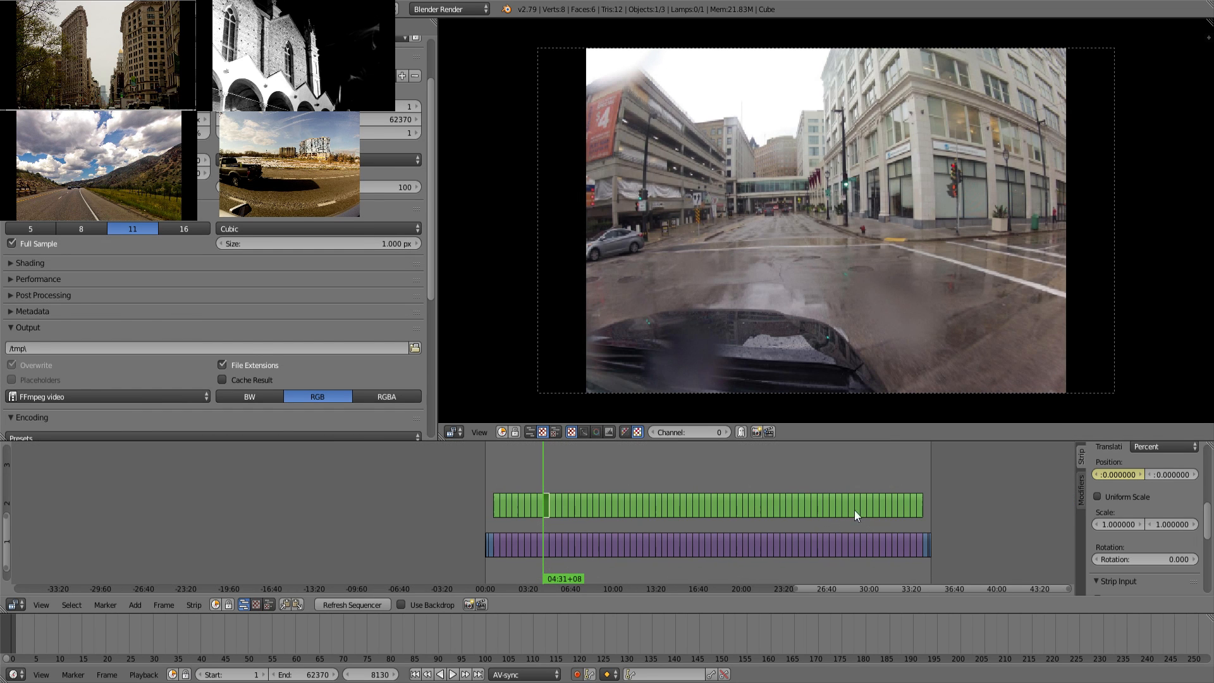
scroll(787, 522, up, 12)
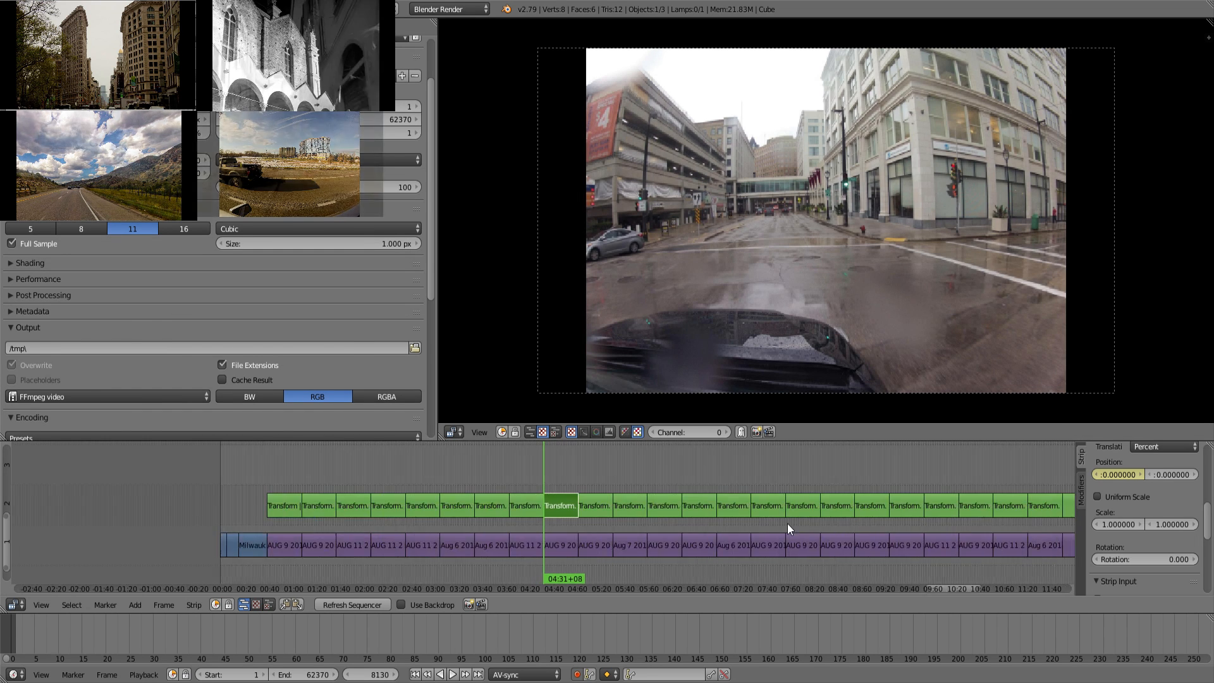
scroll(782, 528, up, 2)
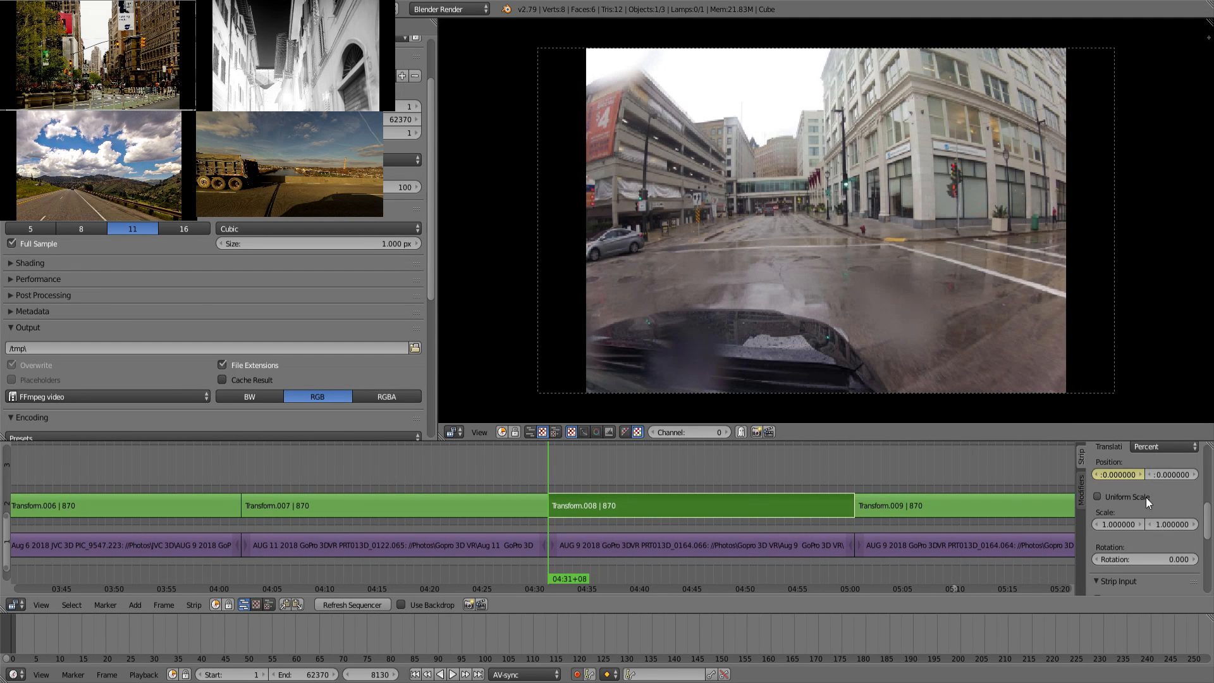
click(1111, 499)
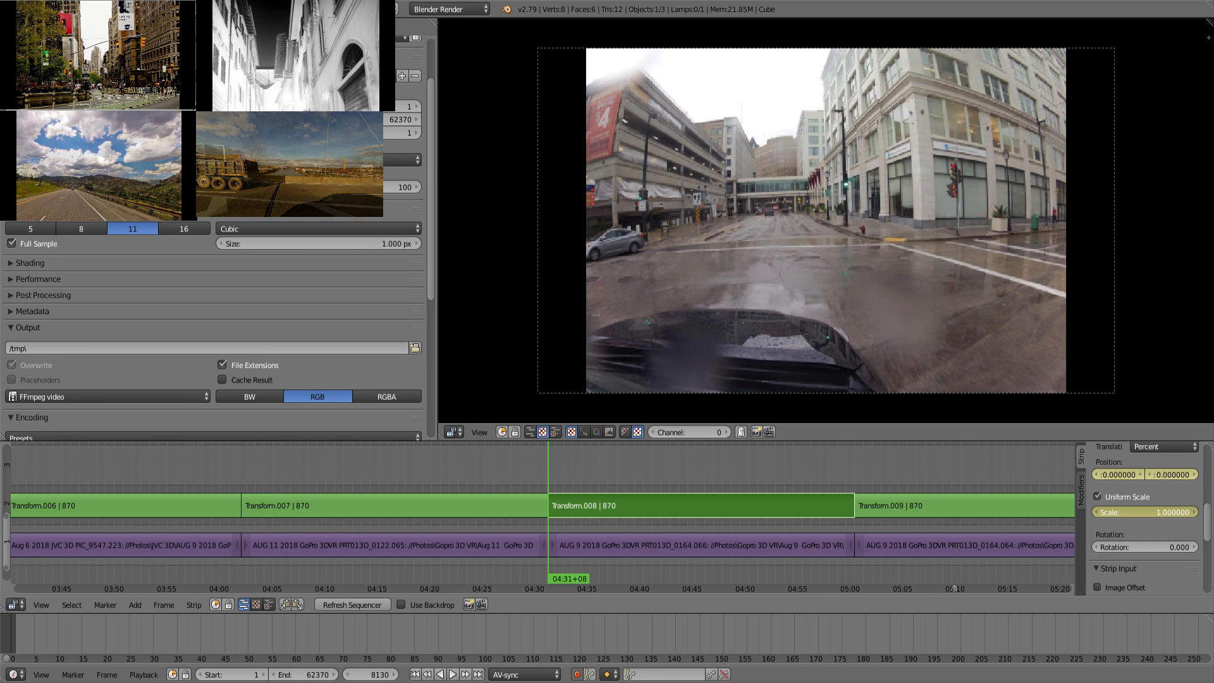
drag(1143, 512, 1165, 475)
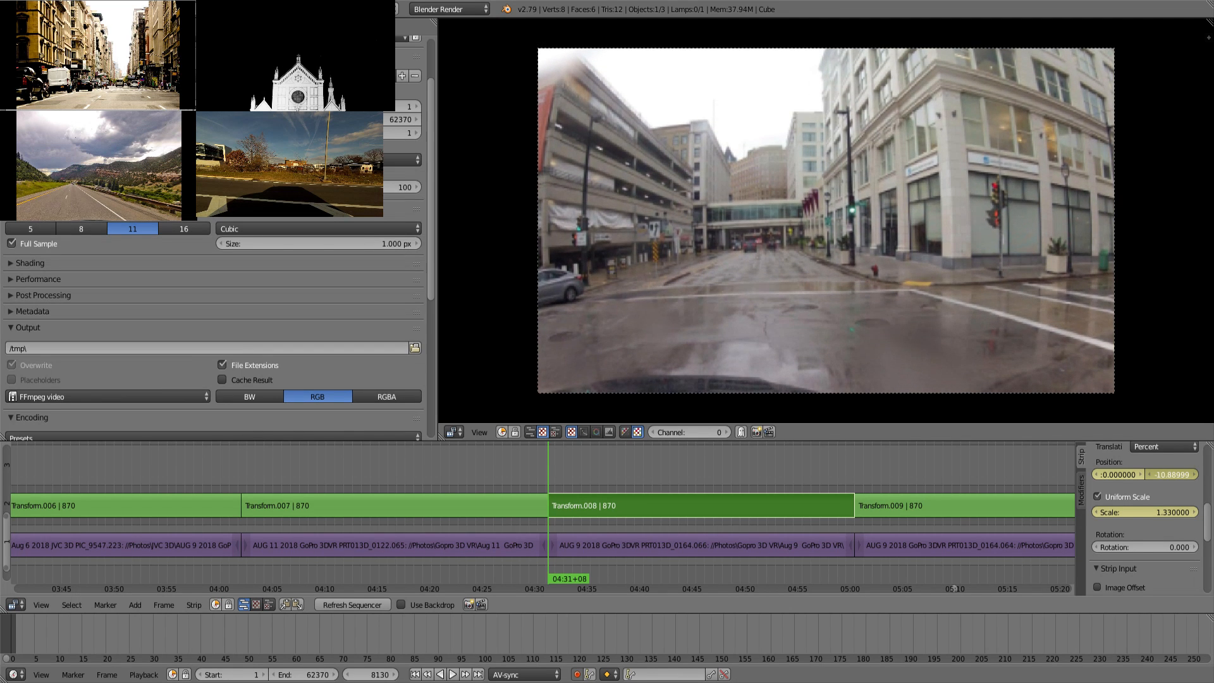
click(792, 473)
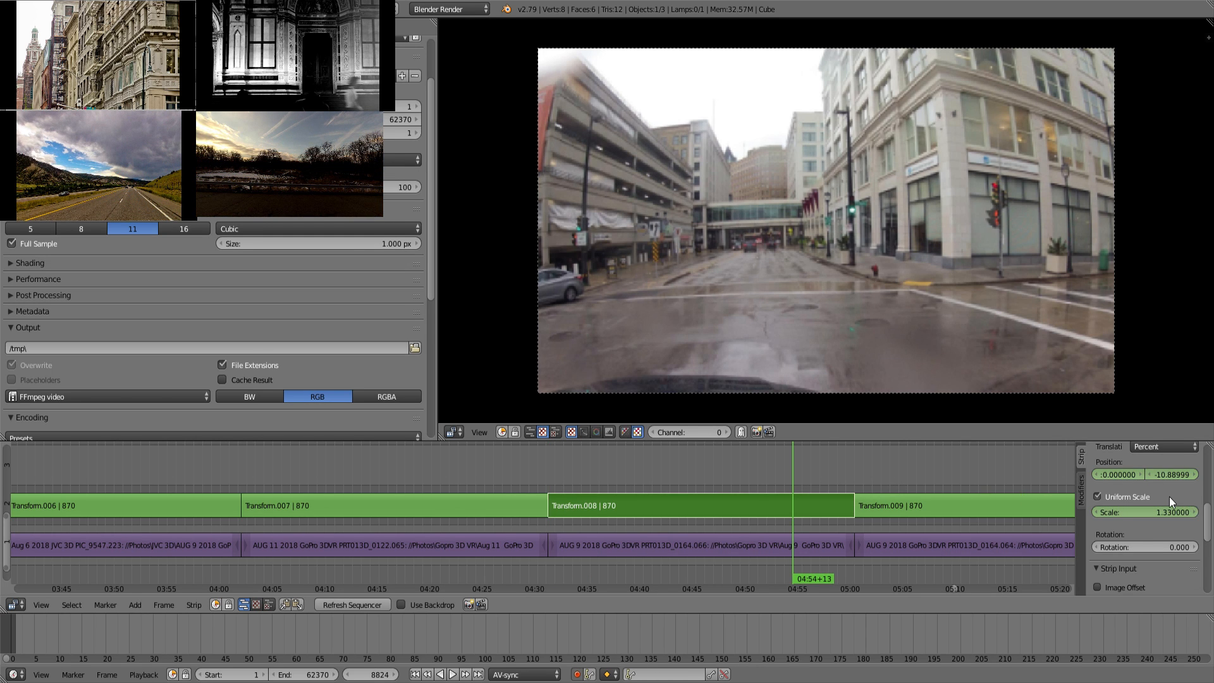
scroll(1170, 496, down, 5)
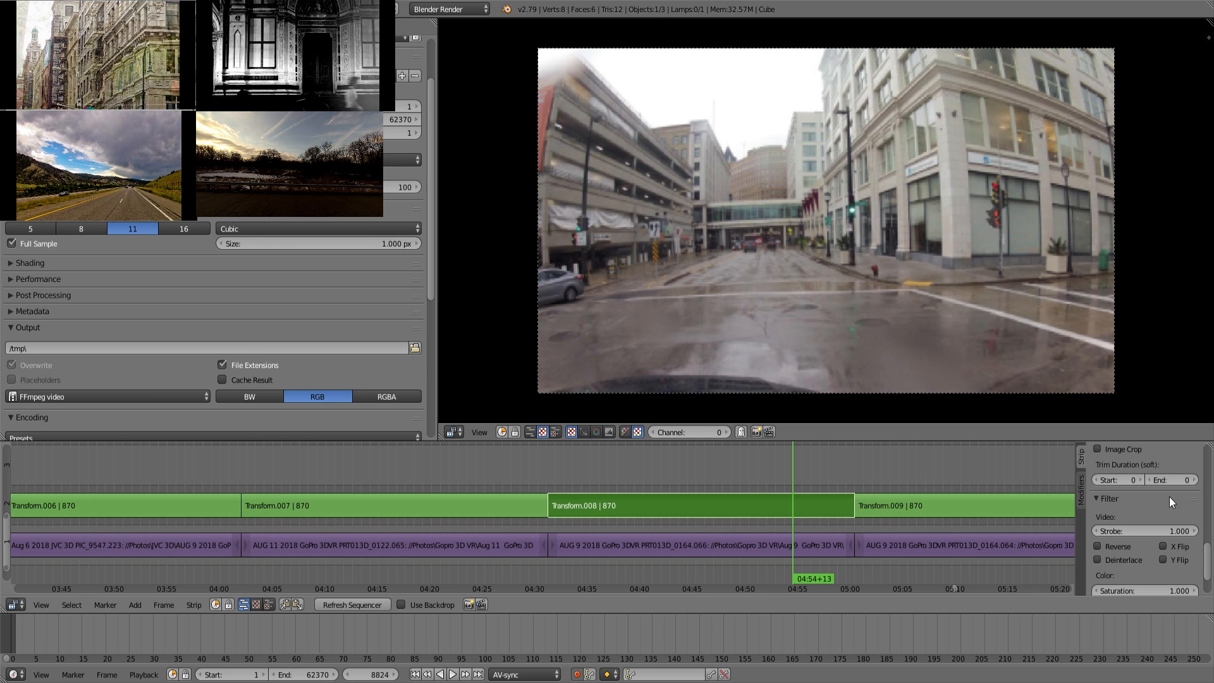
key(Page_Down)
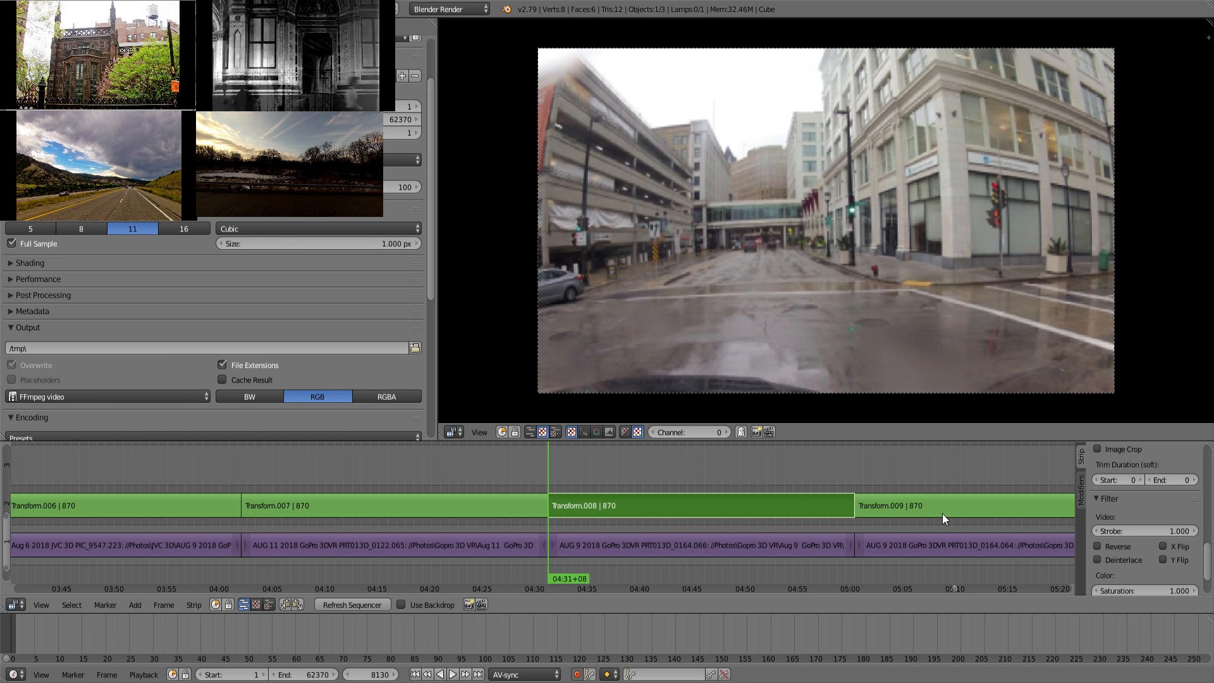
scroll(1182, 514, up, 3)
scroll(1183, 513, up, 3)
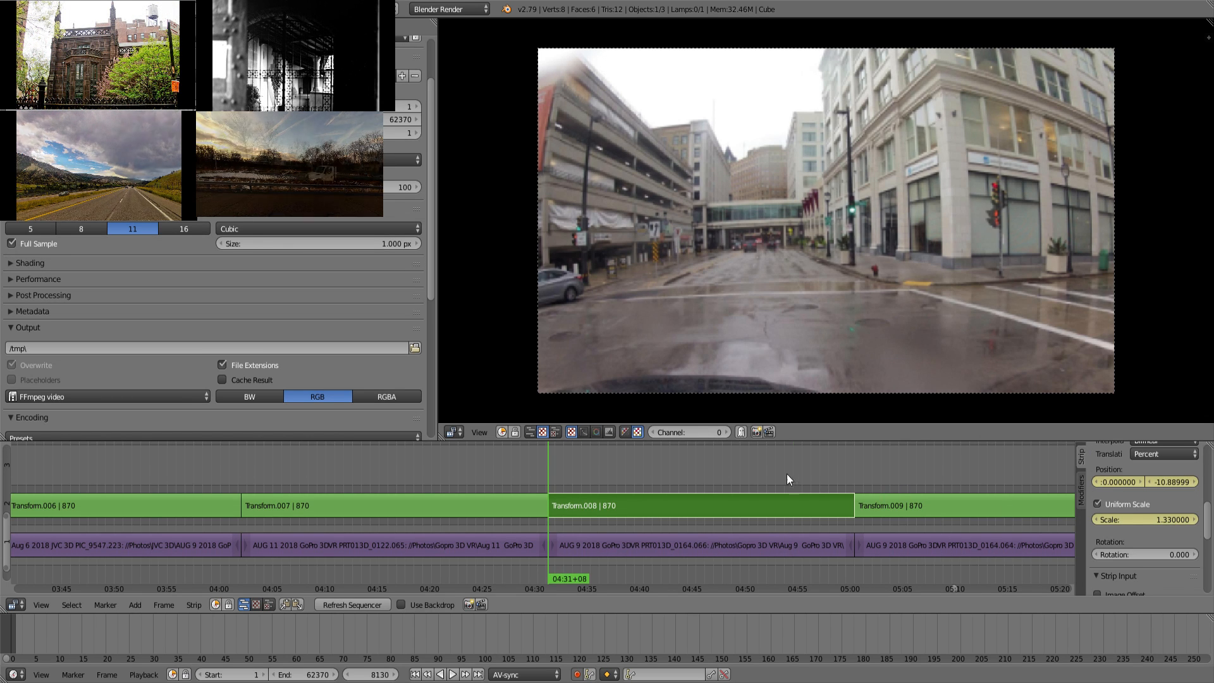
Step: Keyframe the Transform.008 strip at scale 2.14 and position 5.82, -13.35 on its last frame
drag(656, 469, 808, 488)
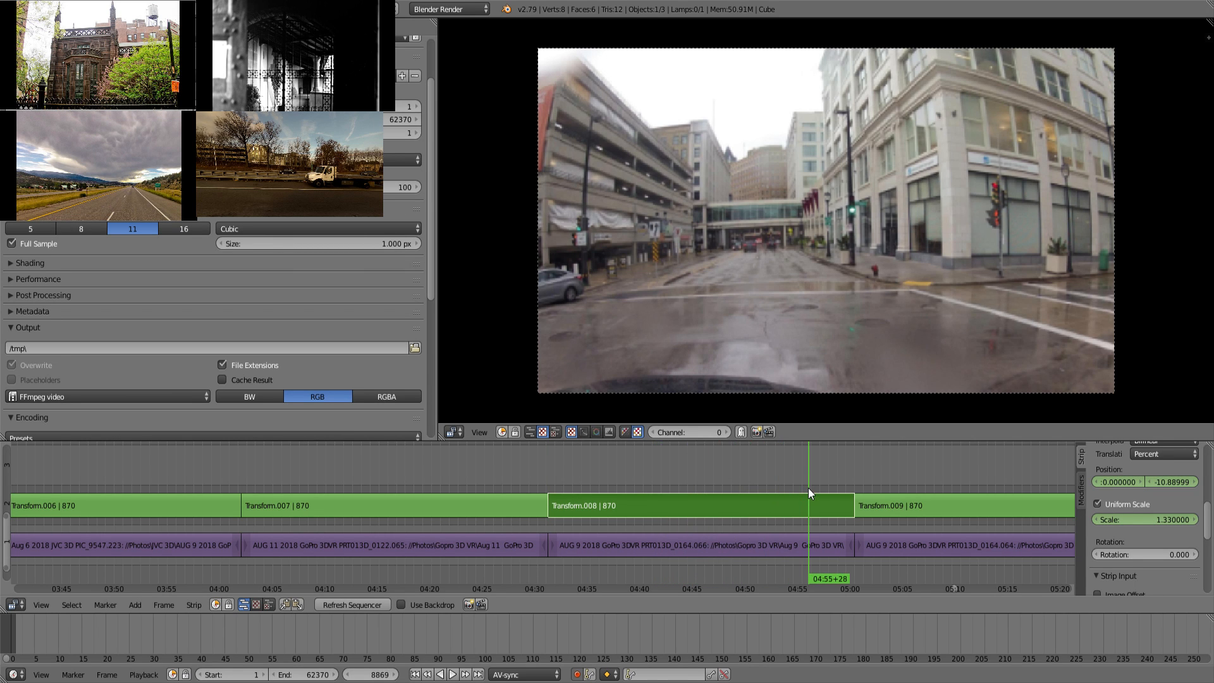
key(Page_Up)
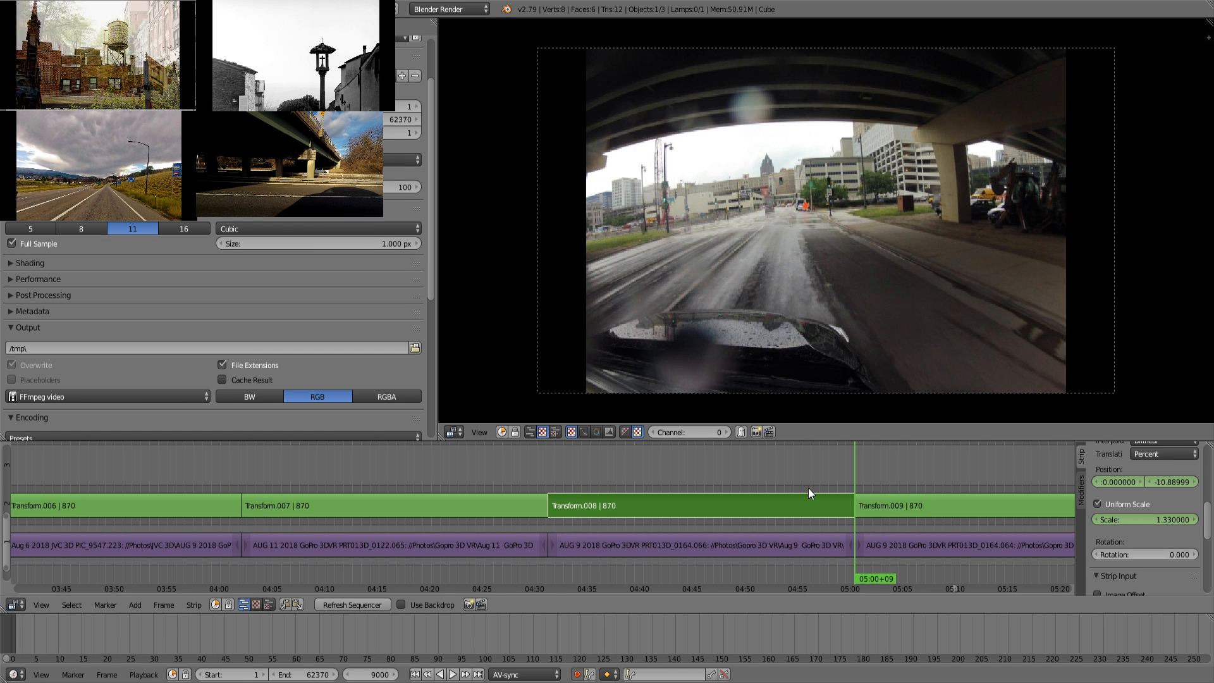
mouse_move(833, 468)
mouse_down()
mouse_move(795, 469)
mouse_move(812, 468)
mouse_up()
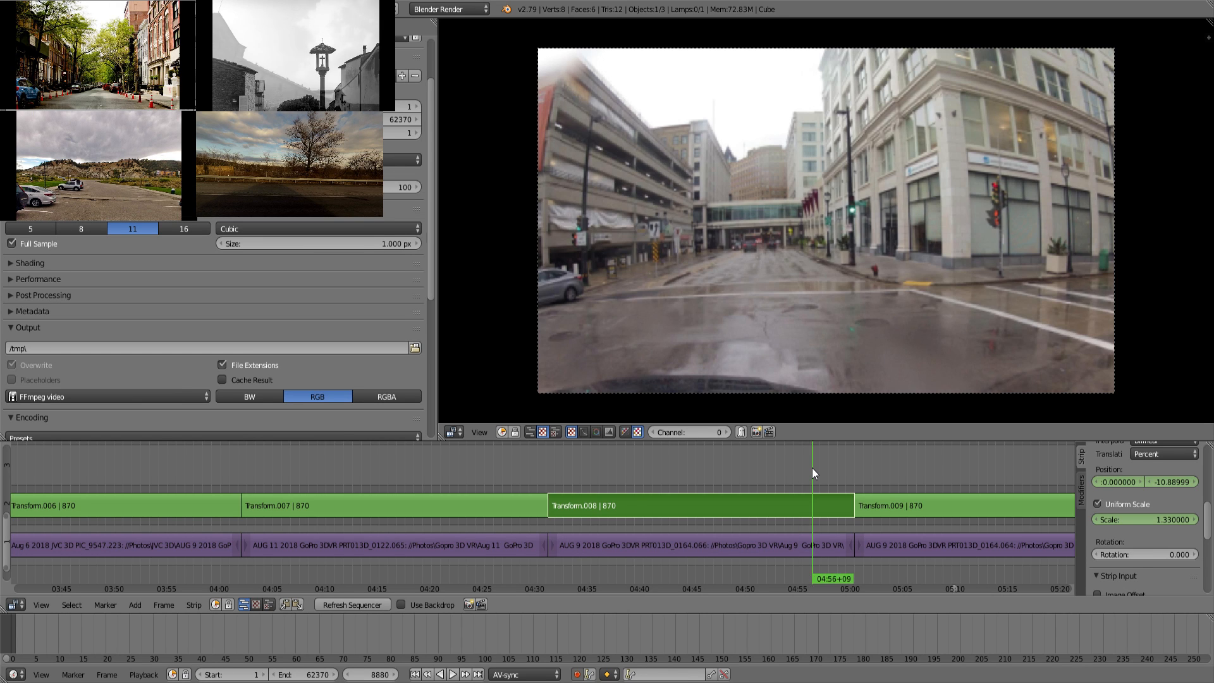
key(Page_Down)
key(Page_Up)
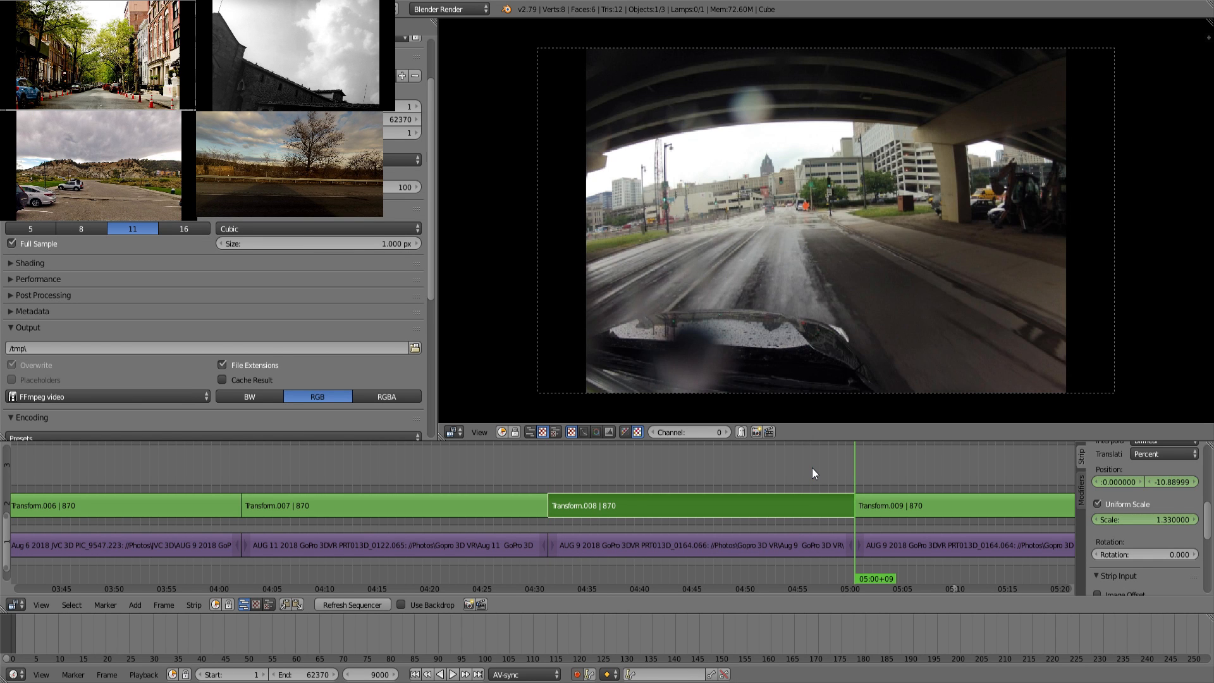
key(Left)
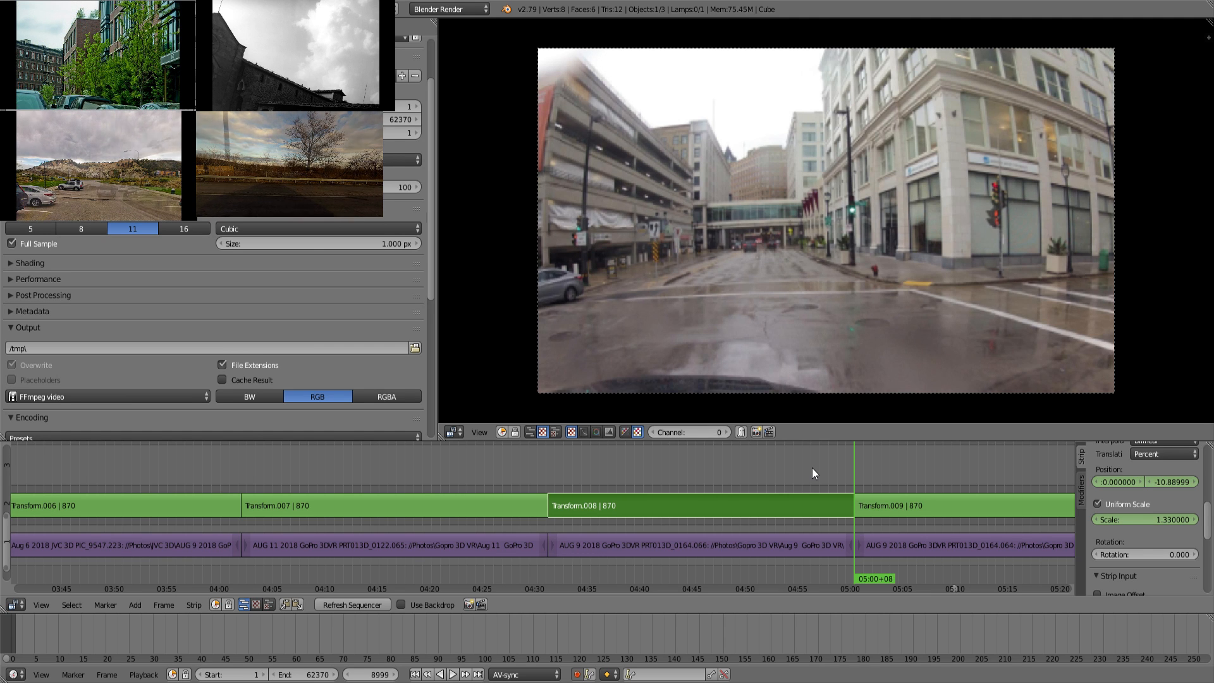
key(Left)
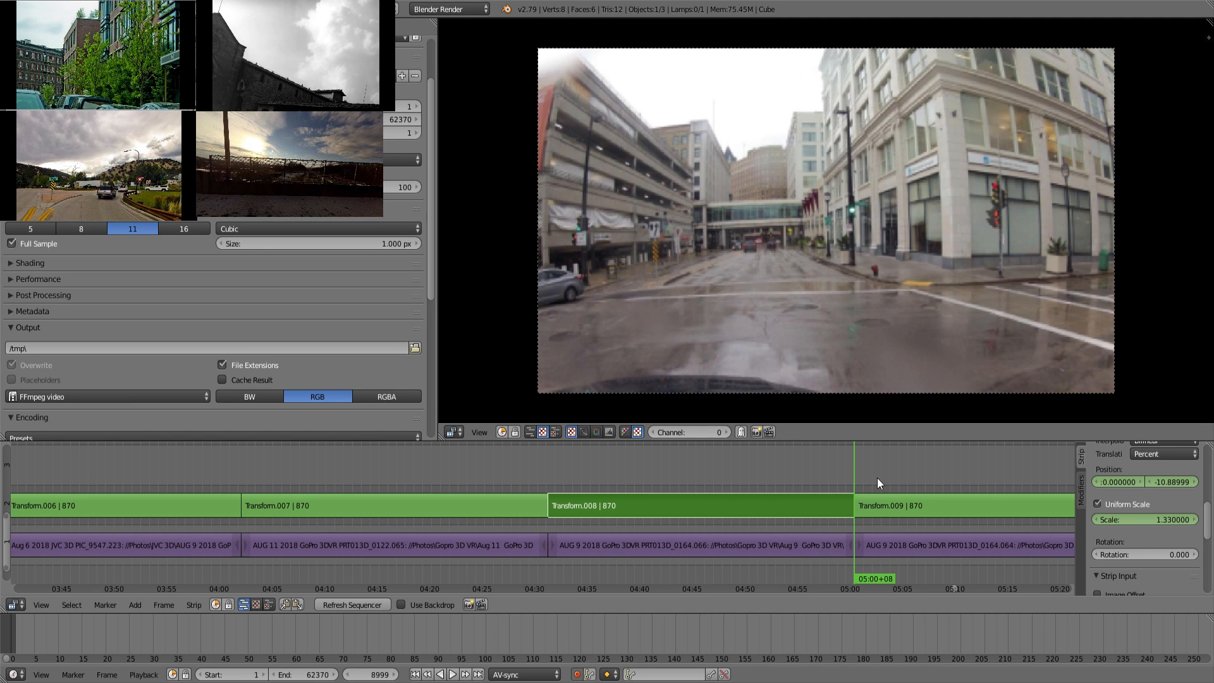
mouse_move(1171, 482)
mouse_down()
mouse_move(1108, 485)
mouse_move(1170, 520)
mouse_move(1159, 482)
mouse_up()
key(i)
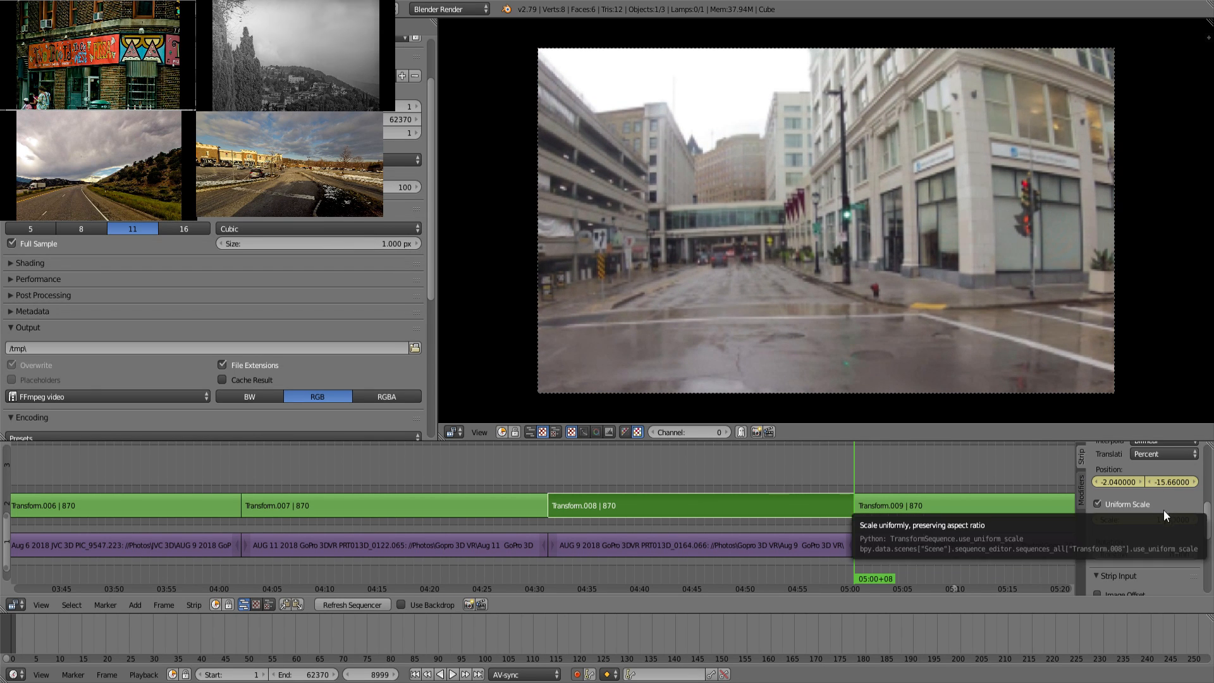
drag(1173, 483, 1147, 480)
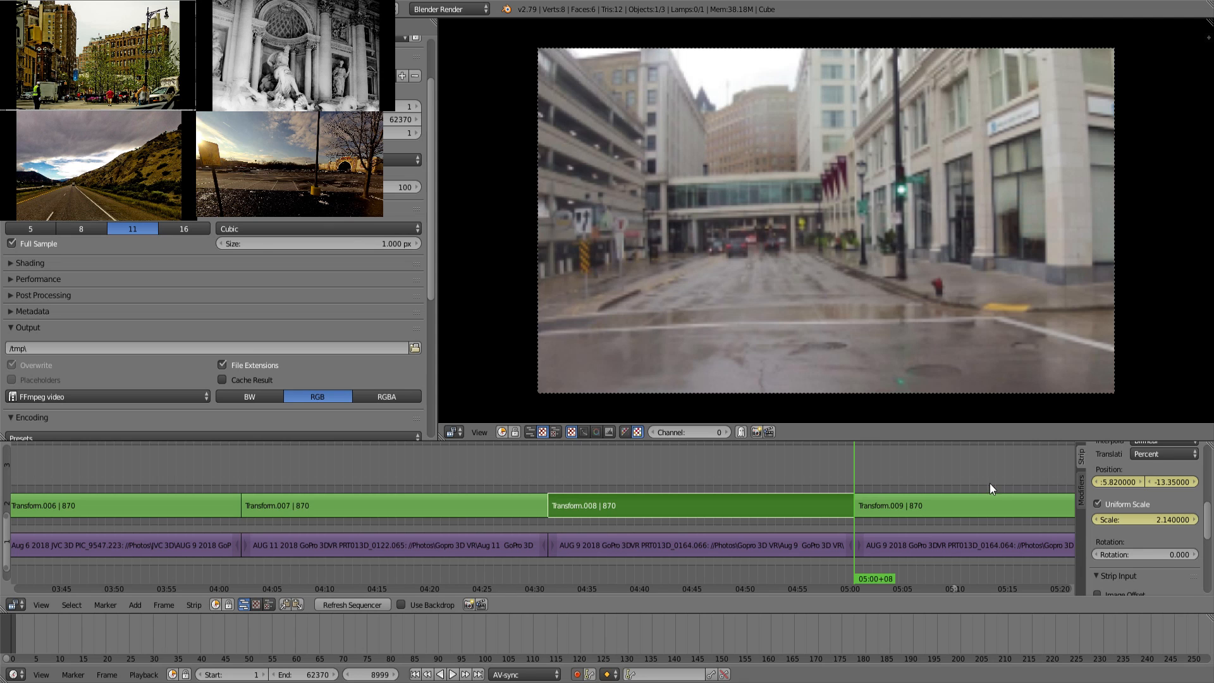
Step: Enable uniform scaling on the Transform.009 strip and keyframe scale 2.14 and position 0.57, -14.07 on its first frame
middle_drag(989, 483, 663, 473)
right_click(660, 496)
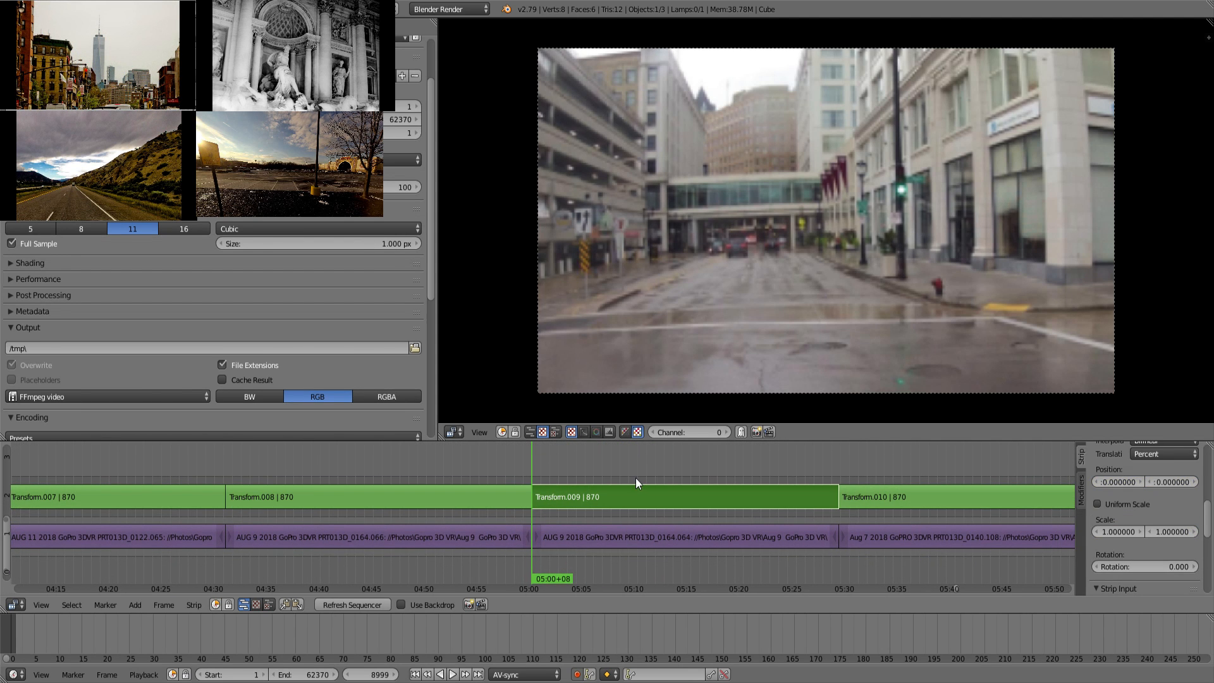
click(634, 474)
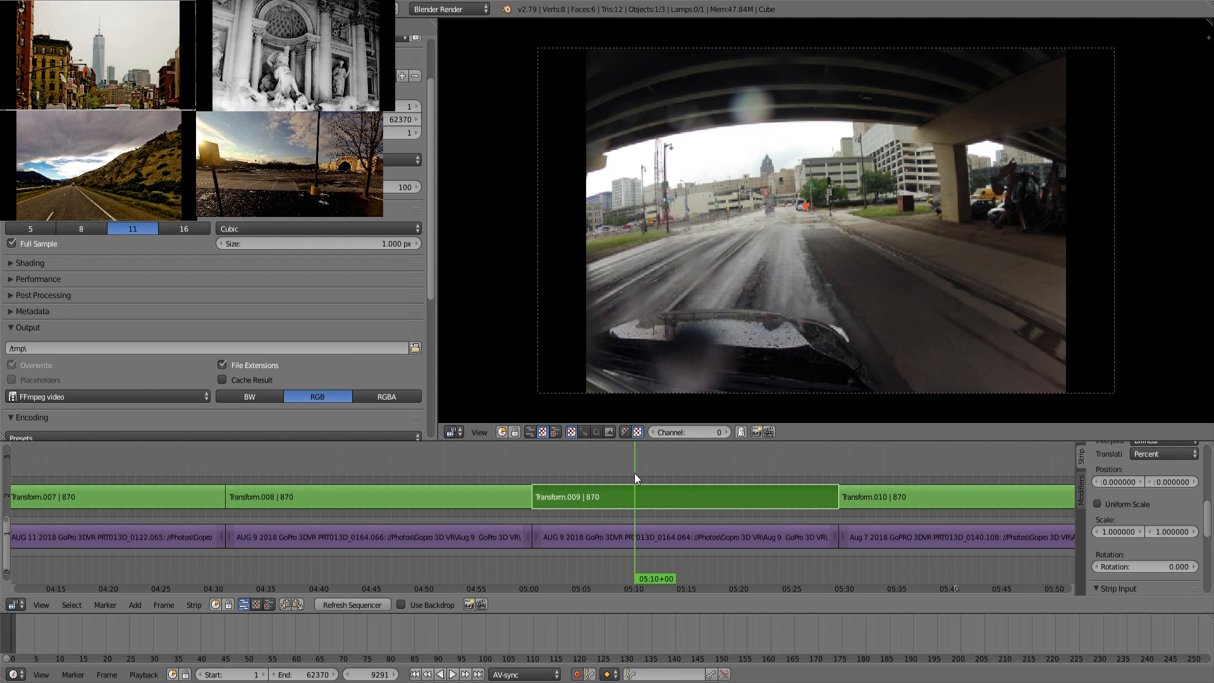
key(Page_Down)
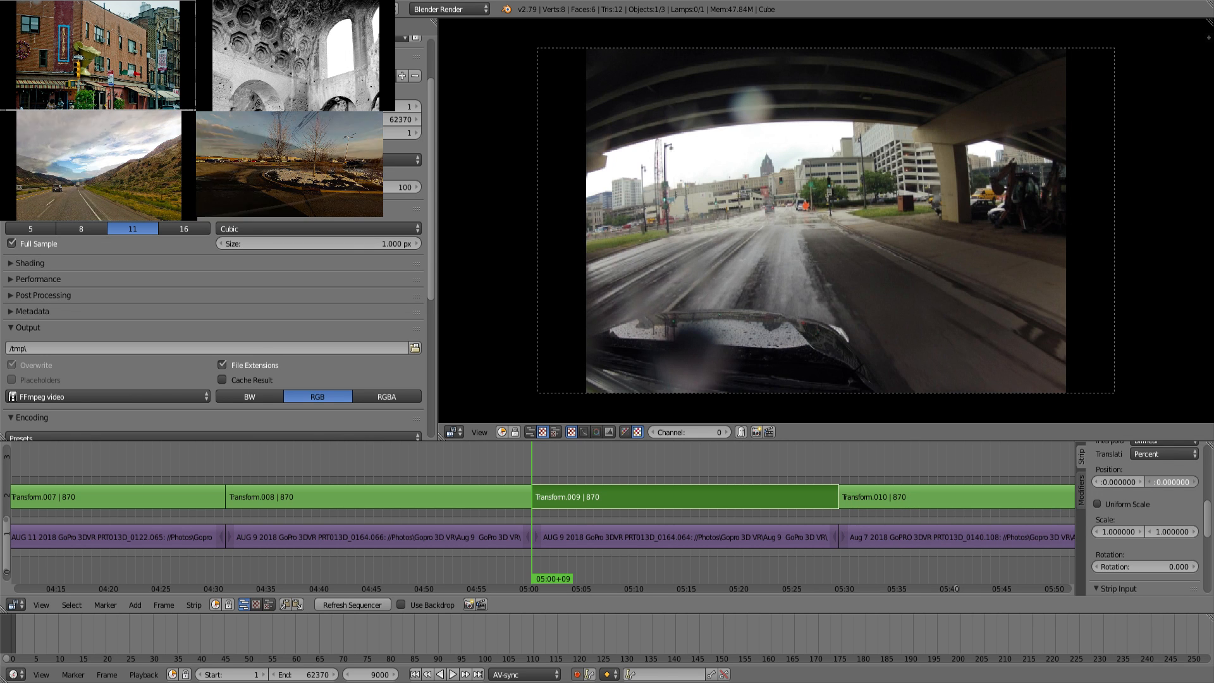
drag(1169, 482, 1132, 481)
click(1125, 507)
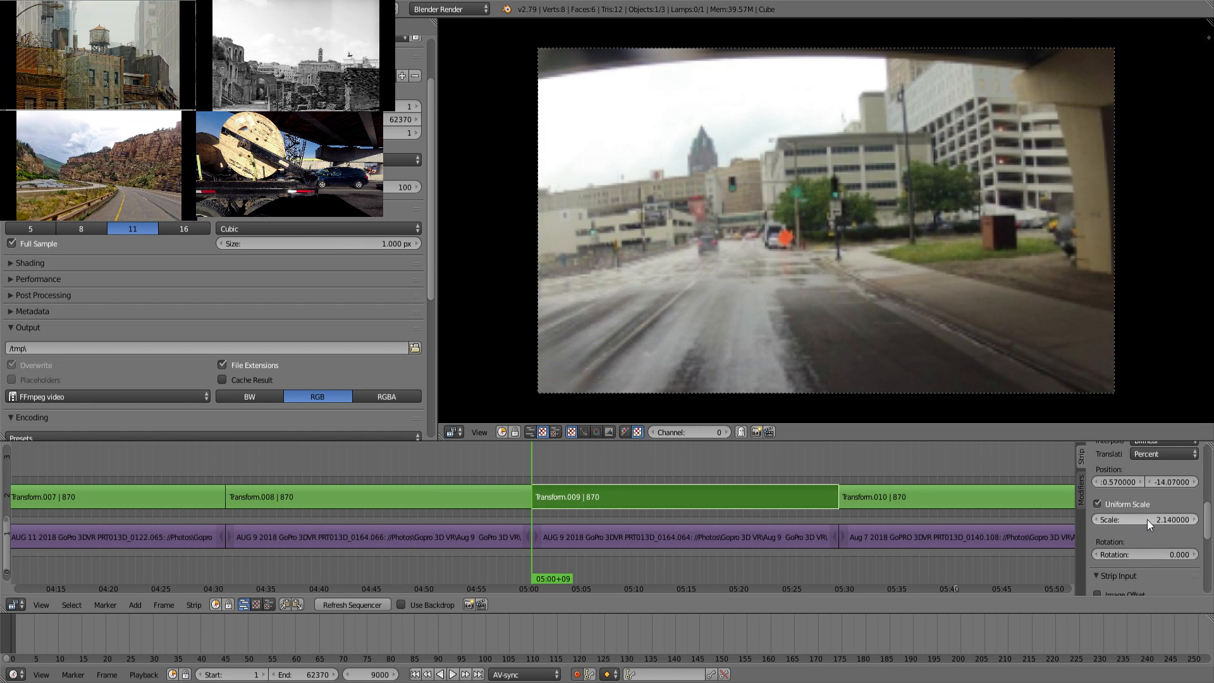
key(i)
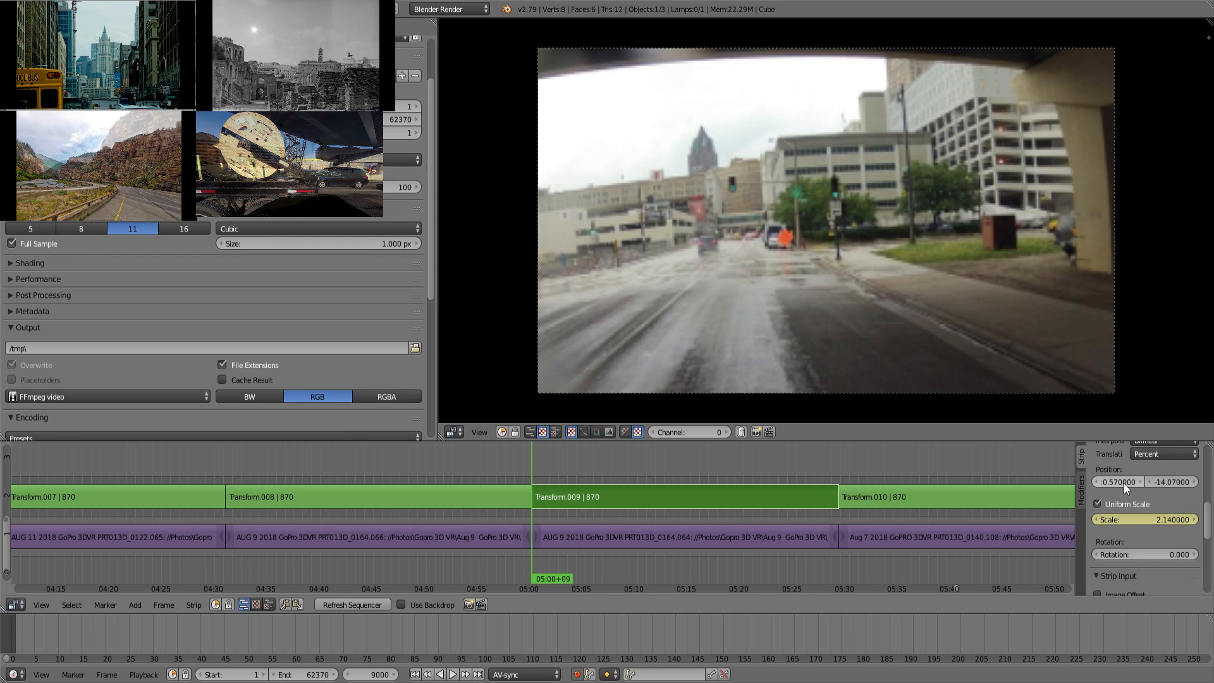
key(i)
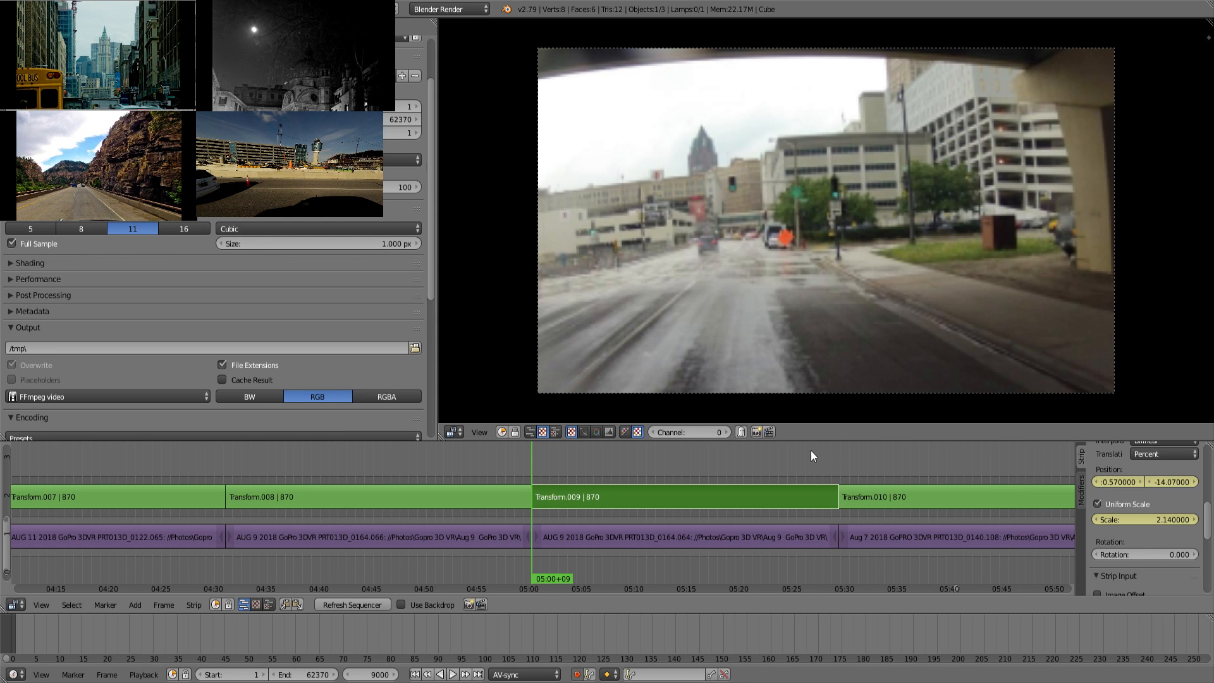
Step: Keyframe the Transform.009 strip at scale 1.54 and position 1.41, -6.84 on its last frame
drag(802, 465, 816, 459)
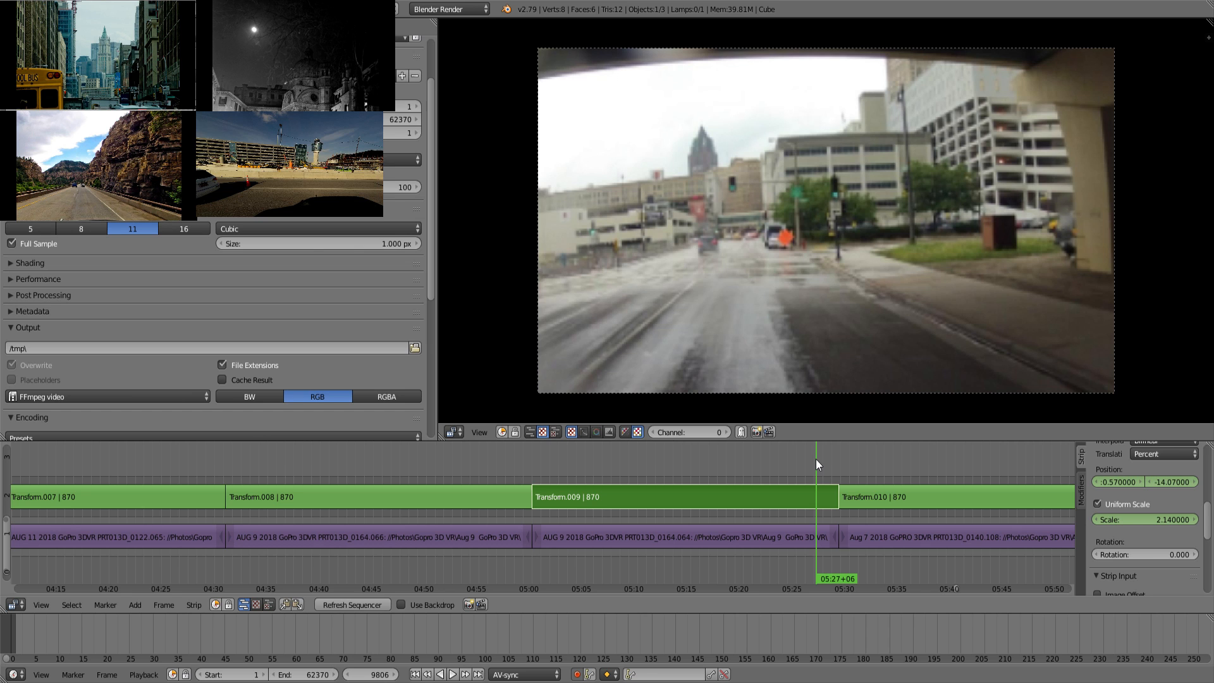
key(alt+a)
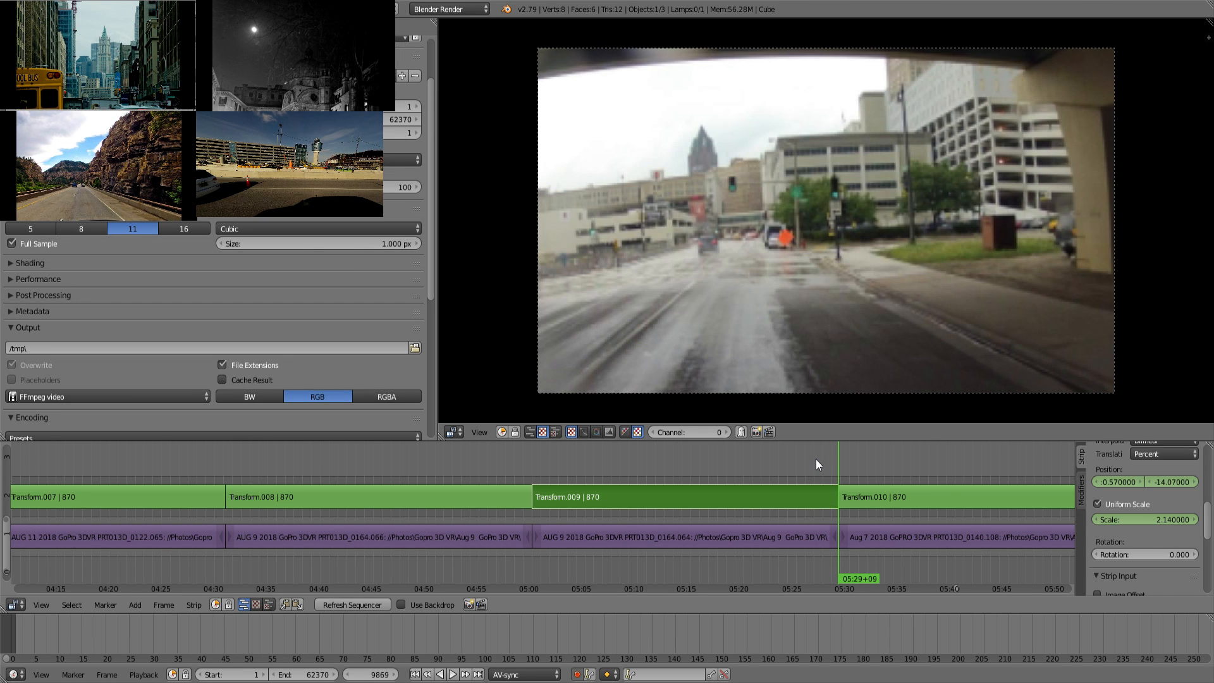
drag(1153, 518, 1114, 517)
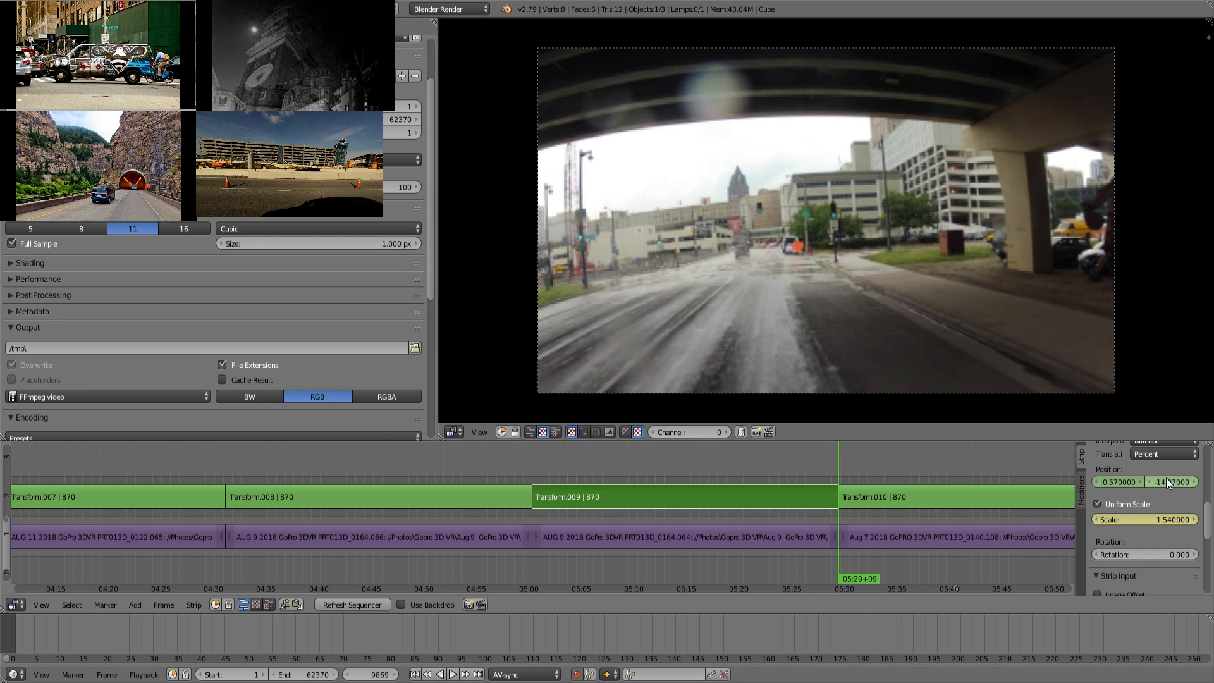
drag(1166, 480, 1119, 483)
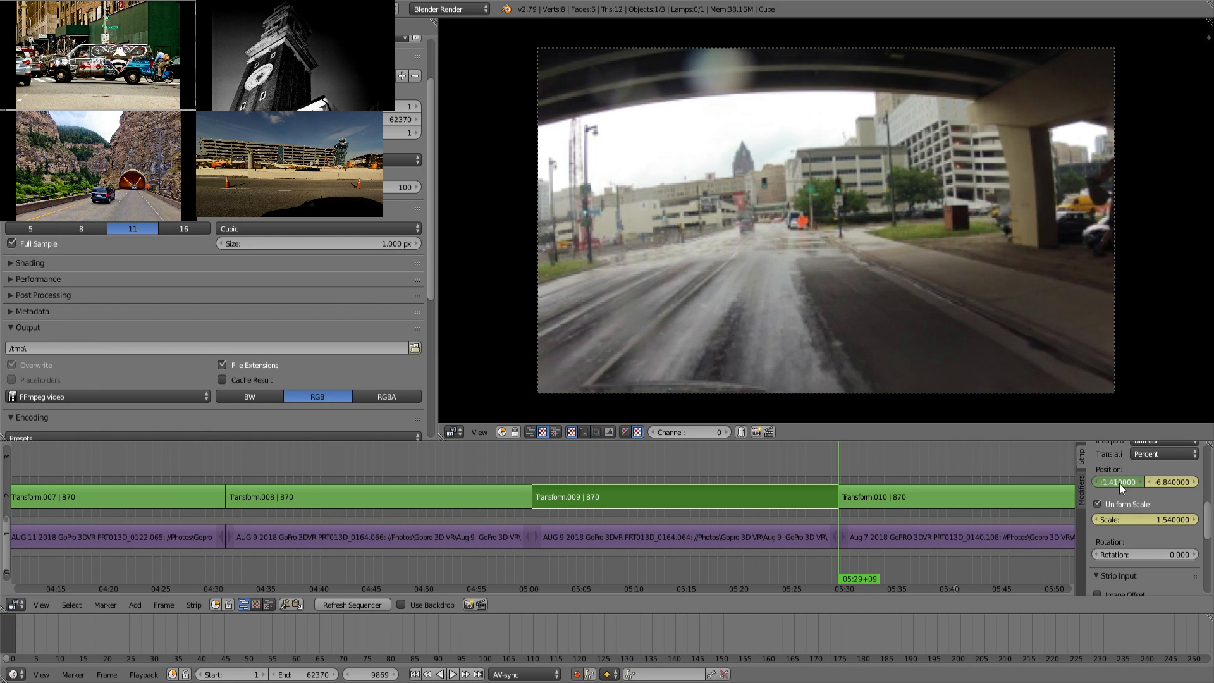
Step: Enable uniform scaling on the Transform.010 strip and insert position and scale keyframes on its first frame
middle_drag(900, 467, 617, 486)
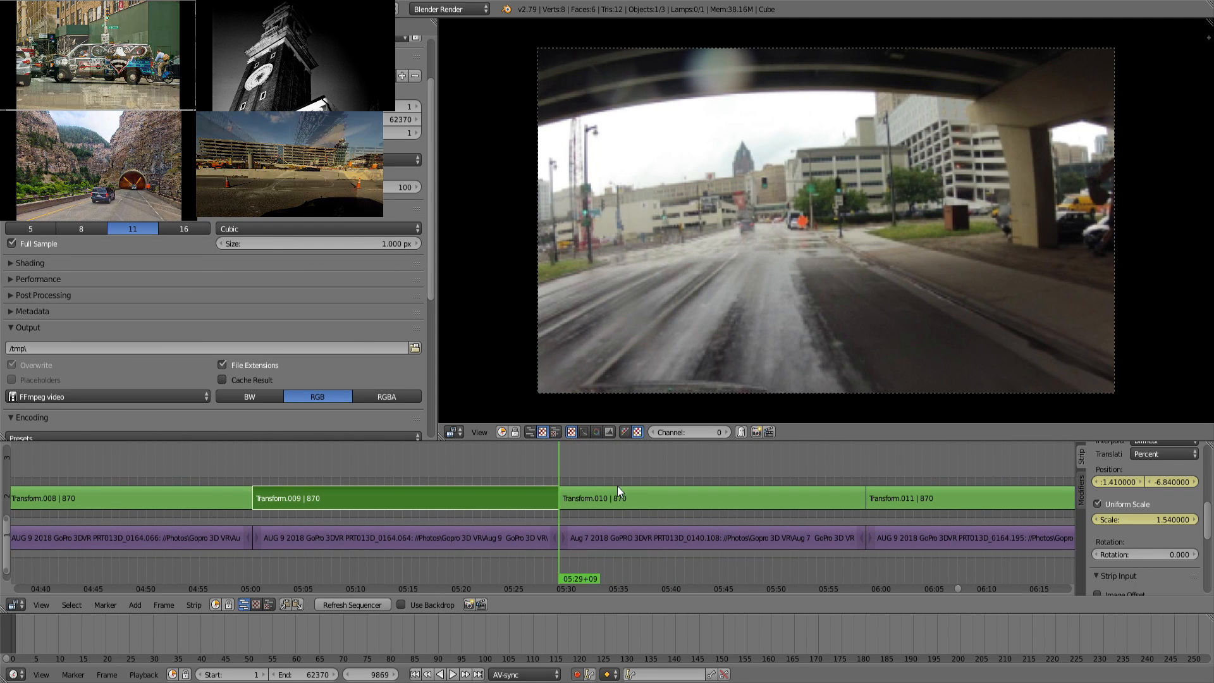
click(618, 490)
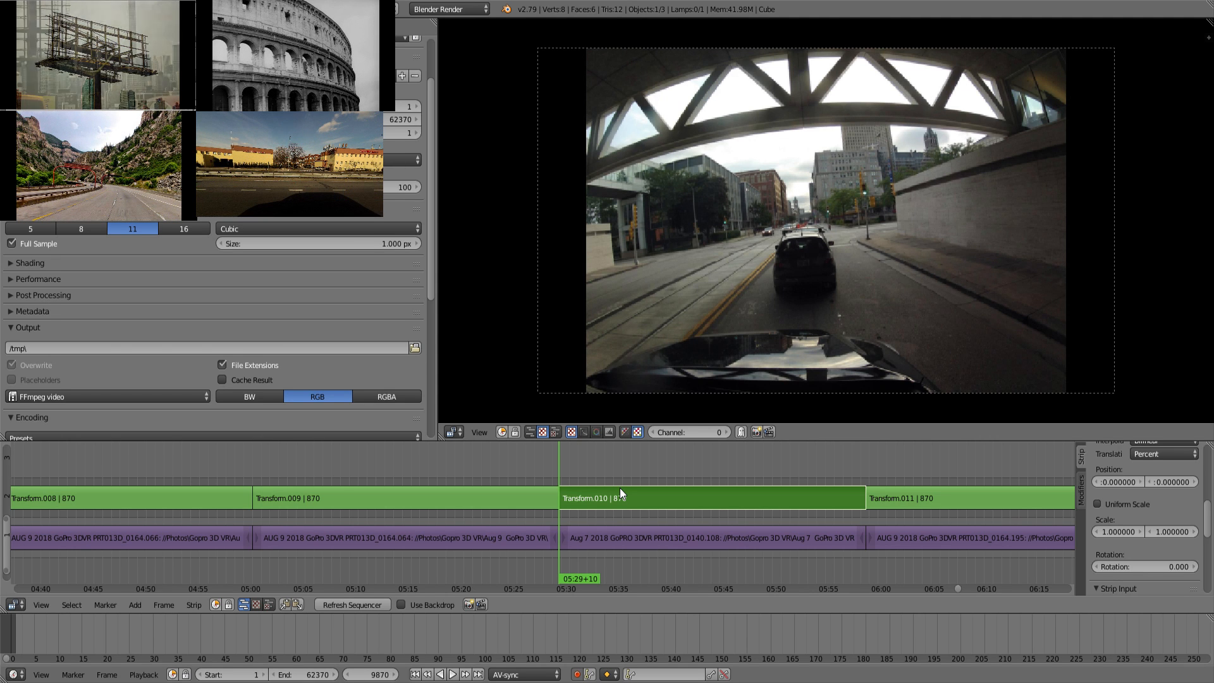
click(666, 465)
key(alt+a)
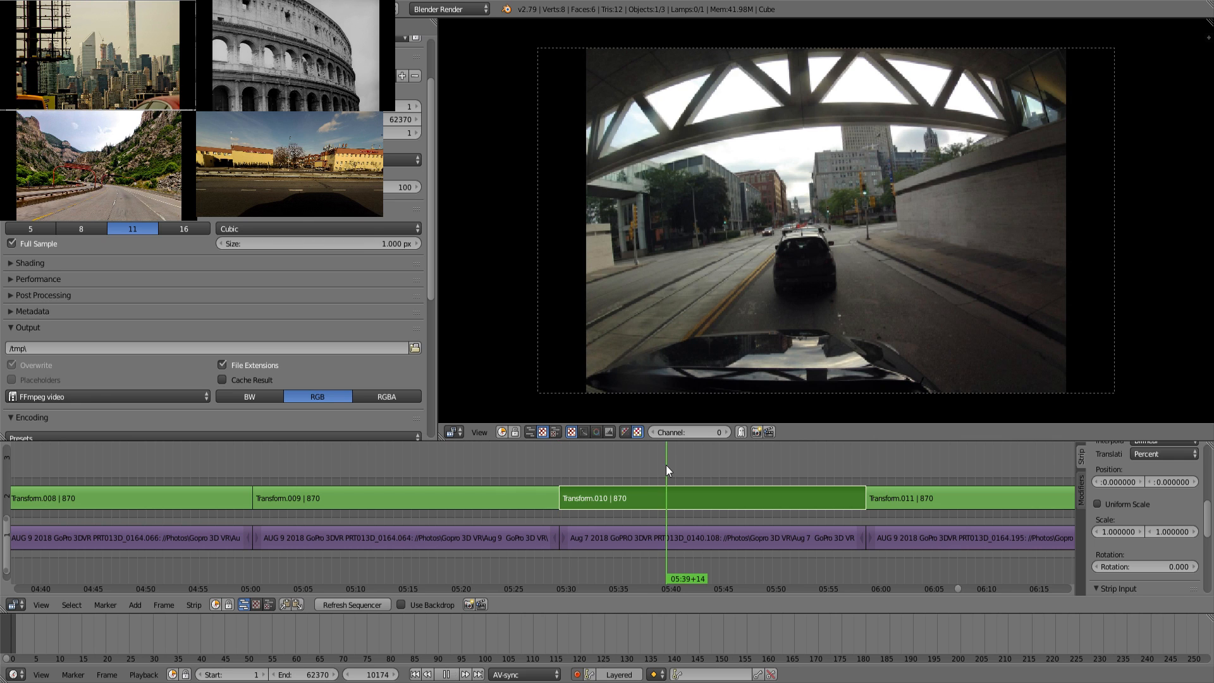
drag(726, 452, 618, 465)
key(alt+a)
key(Page_Down)
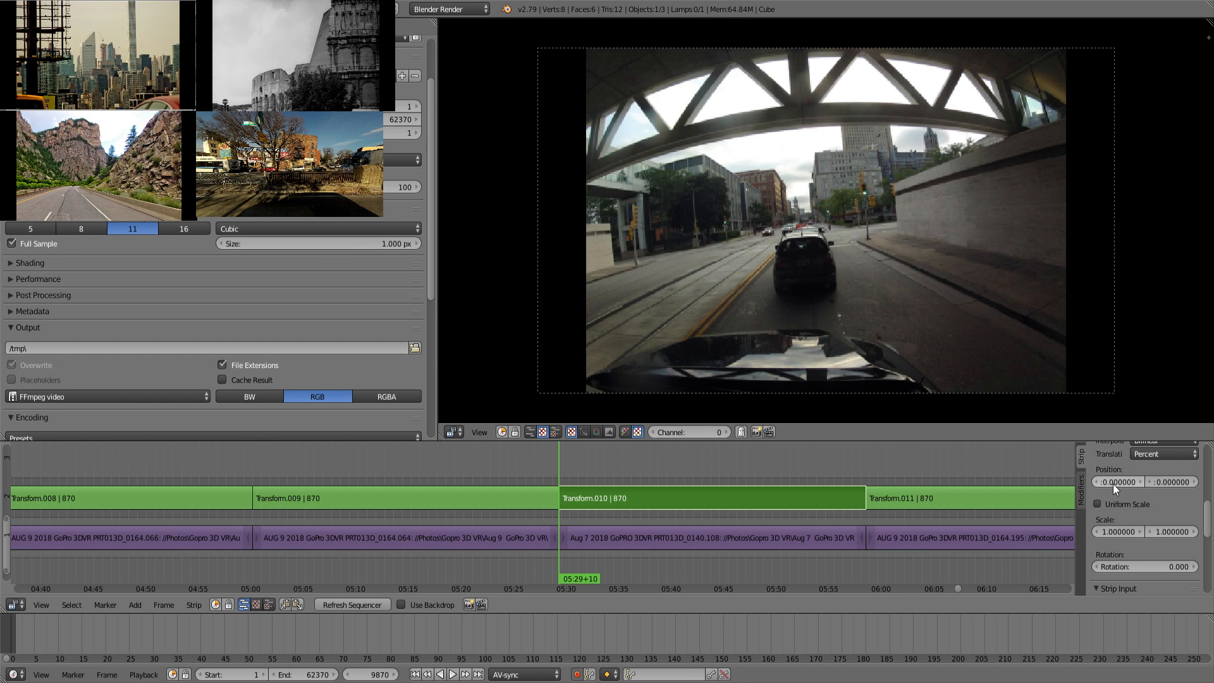
key(i)
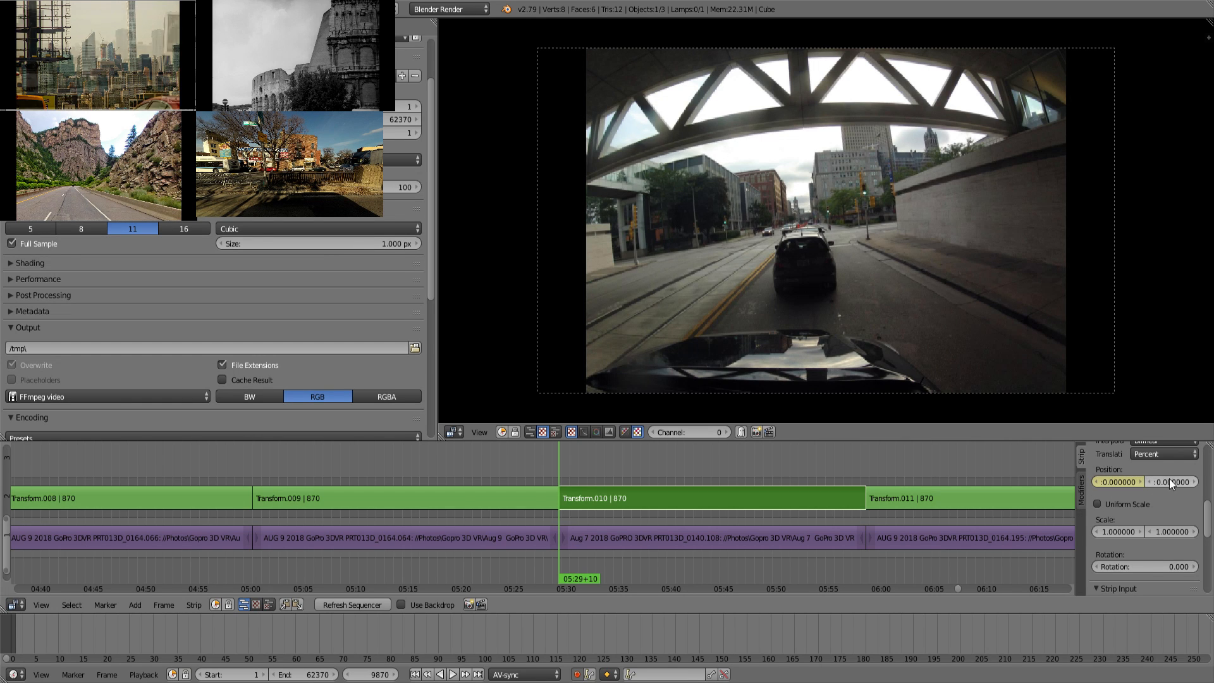
click(1125, 500)
key(i)
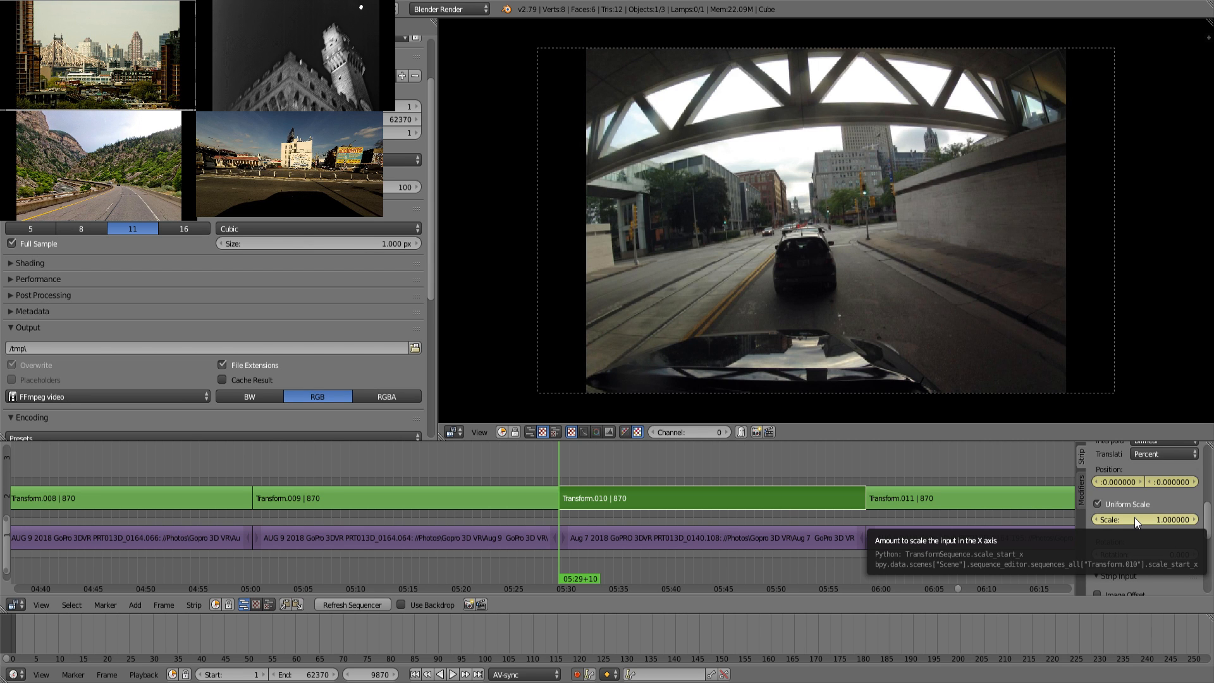
Step: Set the Transform.010 strip's first-frame scale to 1.63 and its vertical position to -7.59
drag(1136, 517, 1180, 517)
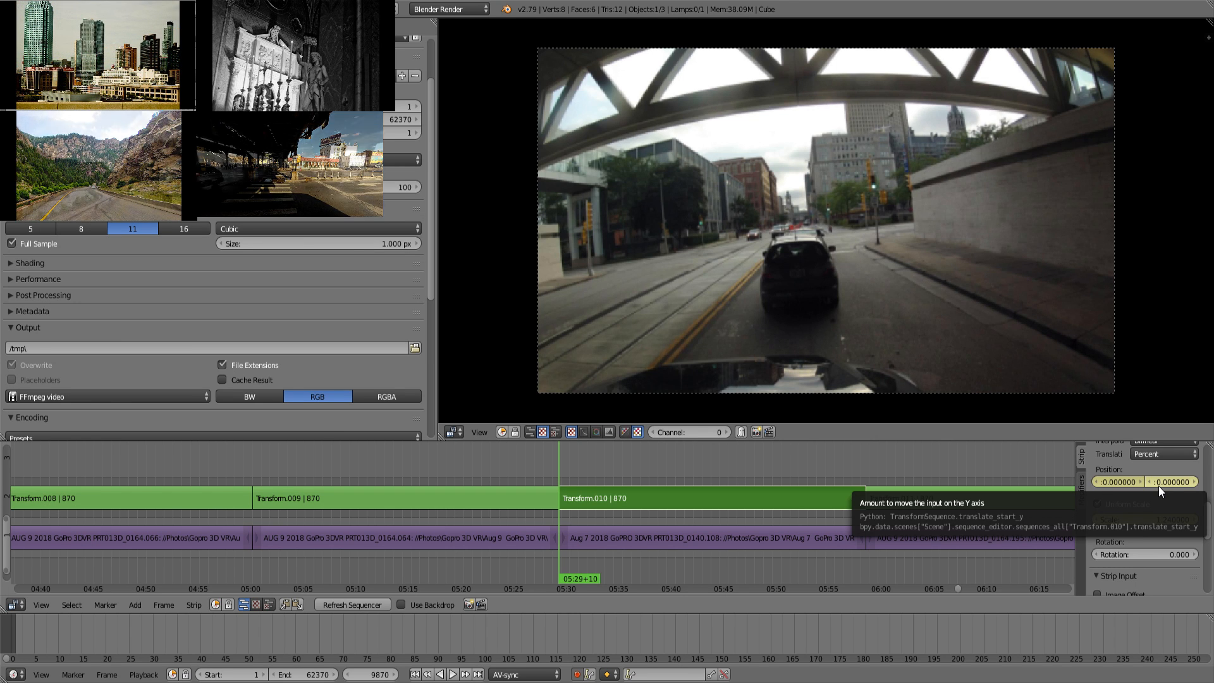
drag(1160, 484, 1141, 484)
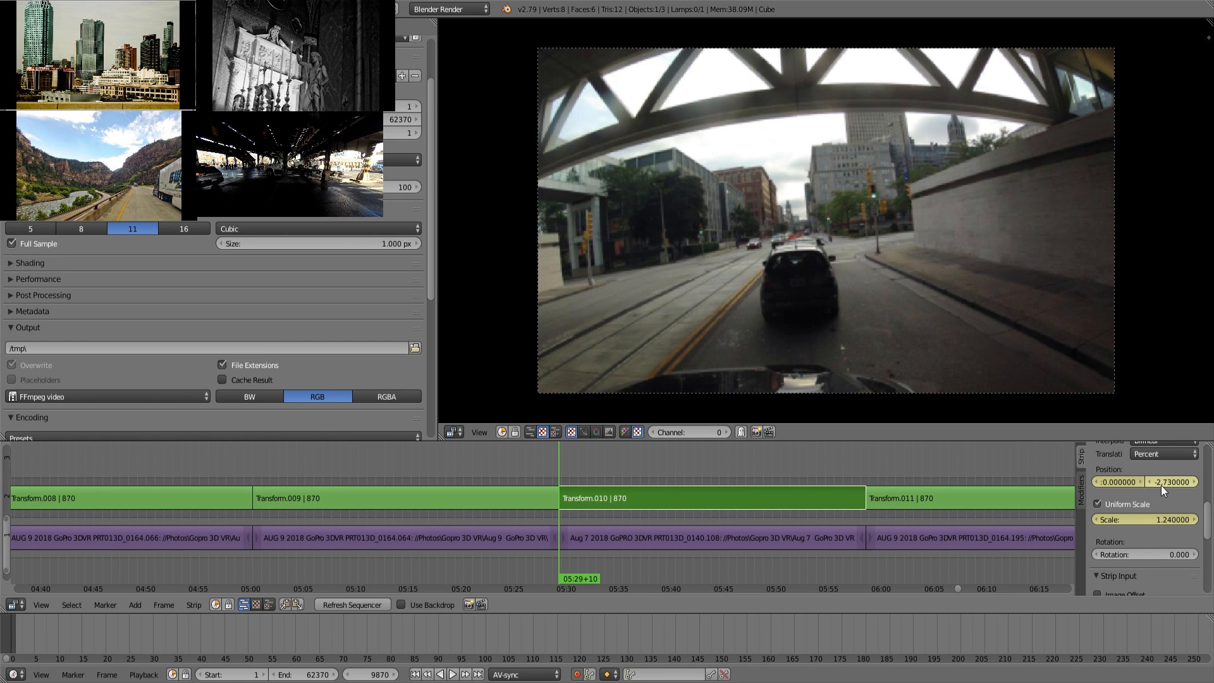
drag(1160, 483, 1153, 521)
Step: Reset the Transform.010 strip's first-frame scale to 1 and raise it in small increments to 1.24
click(1151, 520)
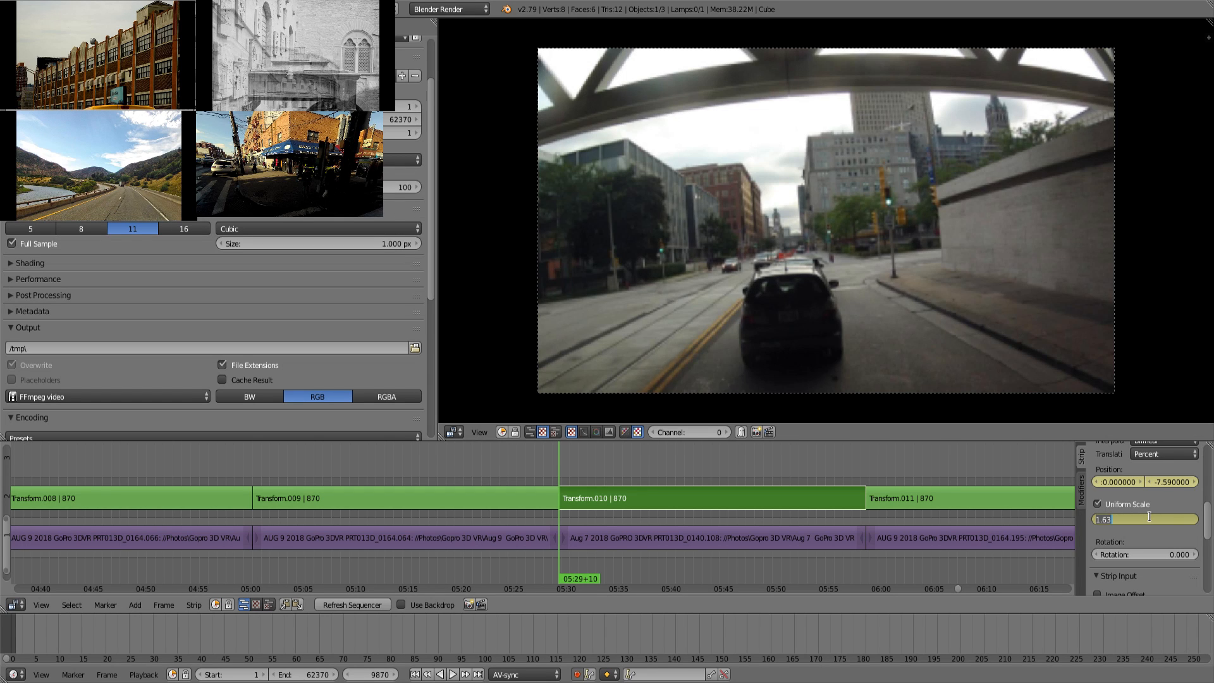
text(0)
key(BackSpace)
text(1)
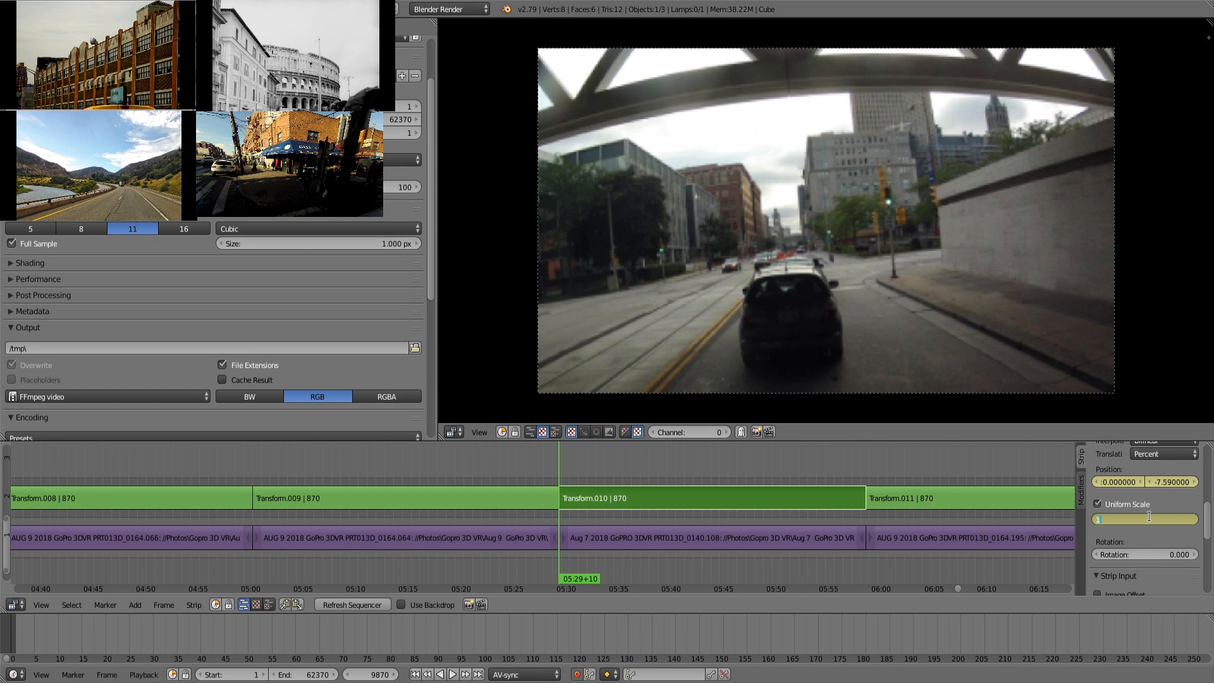
key(Return)
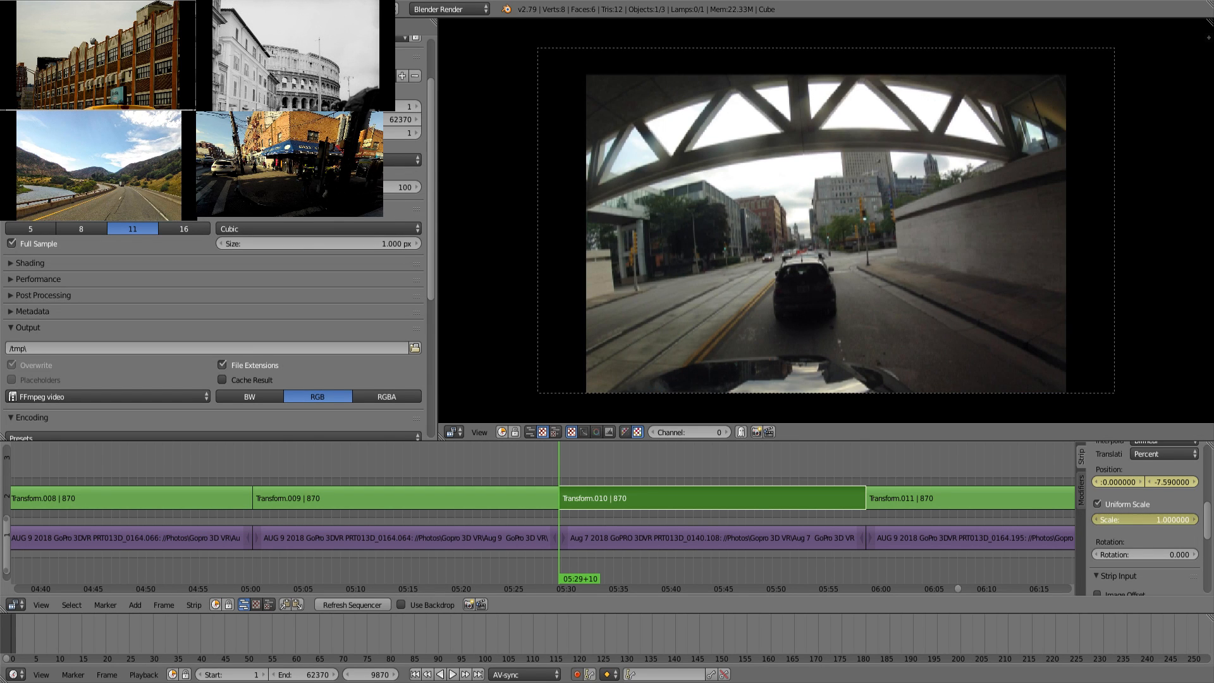
click(1194, 519)
click(1194, 519)
click(1193, 520)
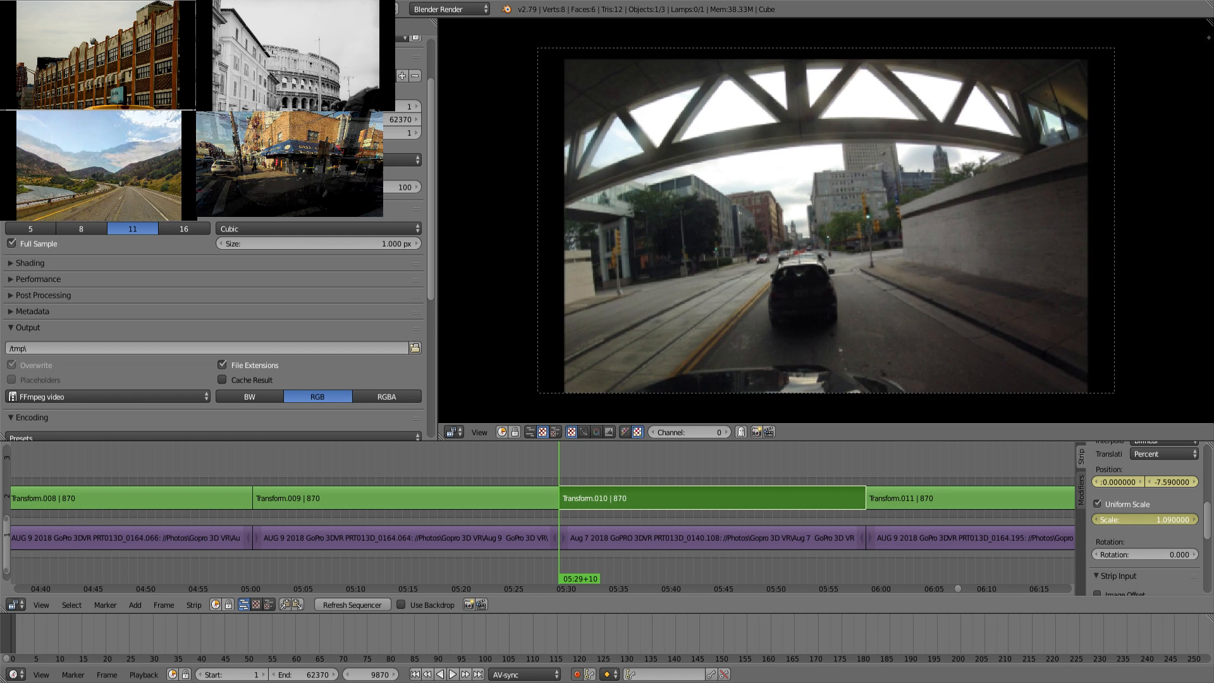
click(1194, 520)
click(1193, 520)
click(1194, 519)
click(1194, 520)
click(1194, 520)
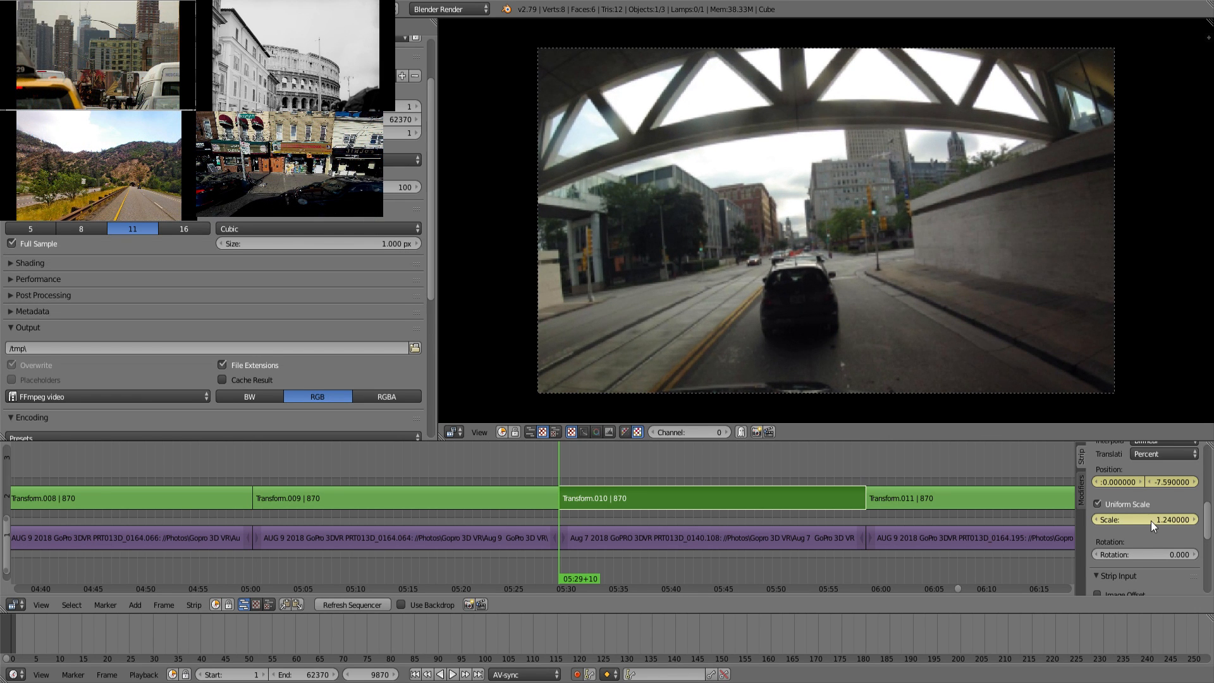
click(810, 470)
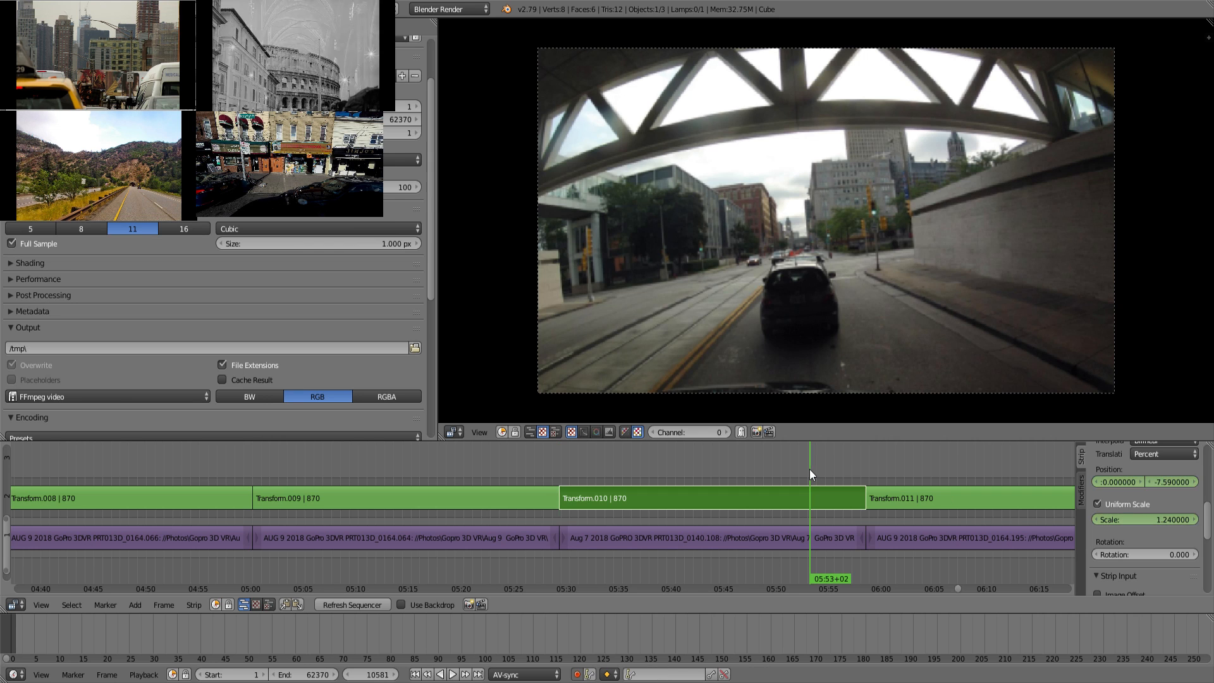
key(Page_Up)
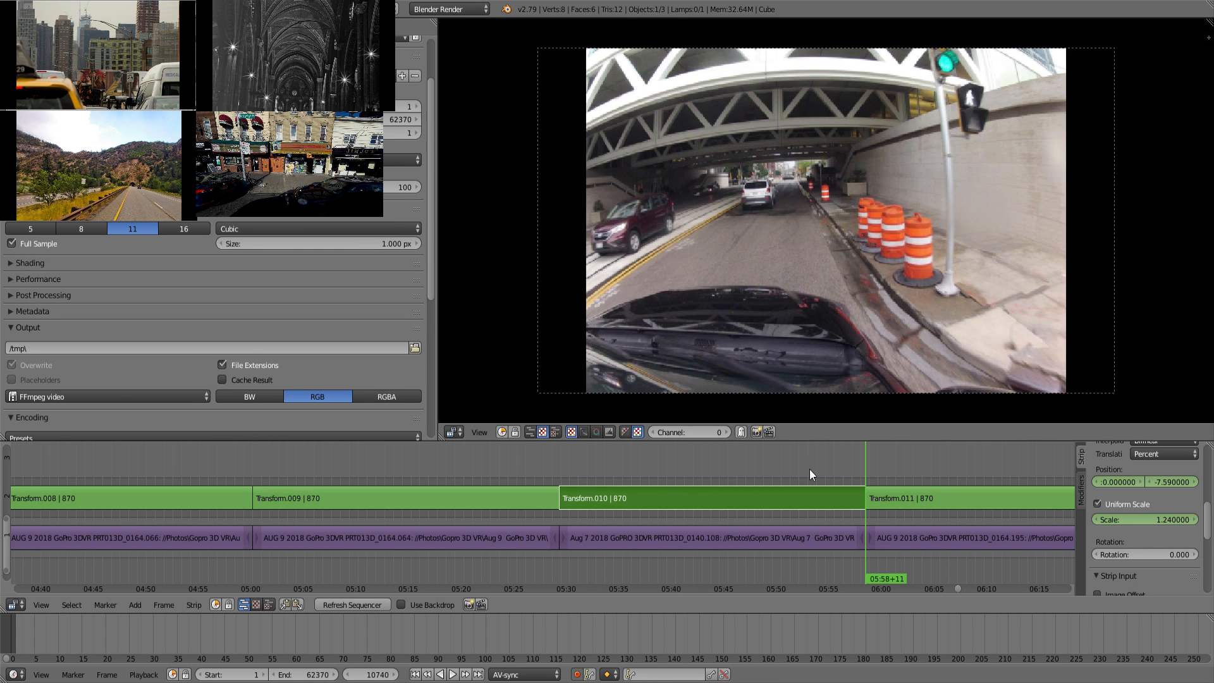
key(Left)
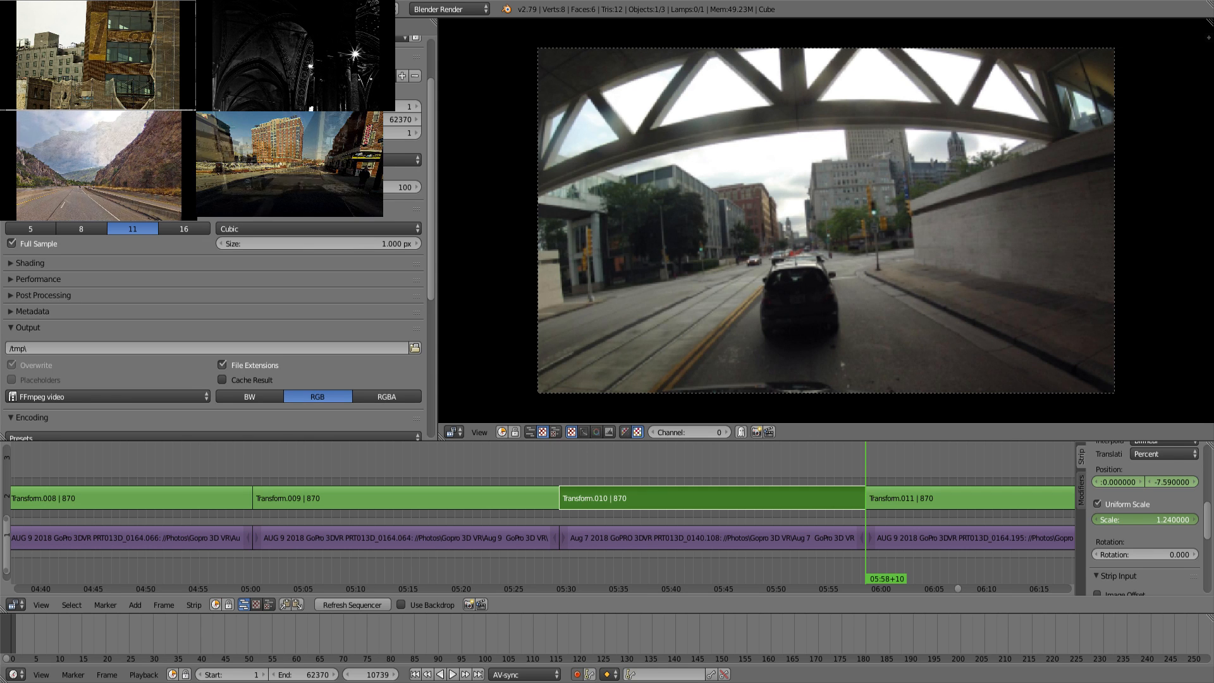
click(1142, 516)
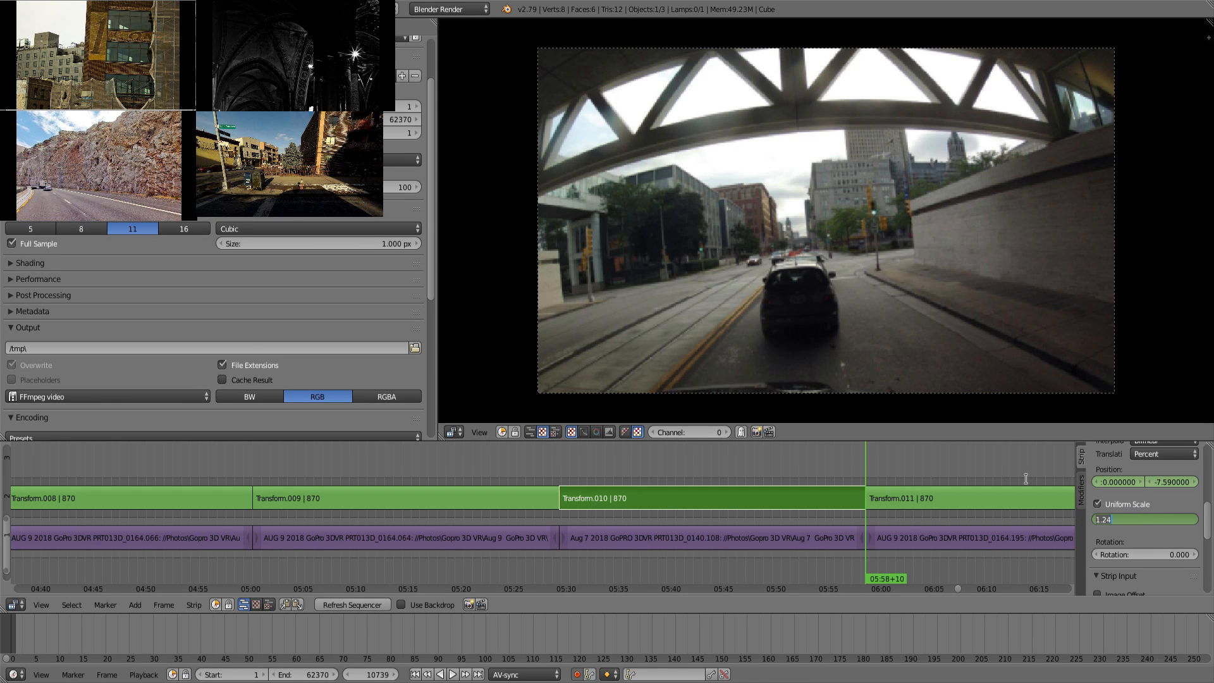
key(Return)
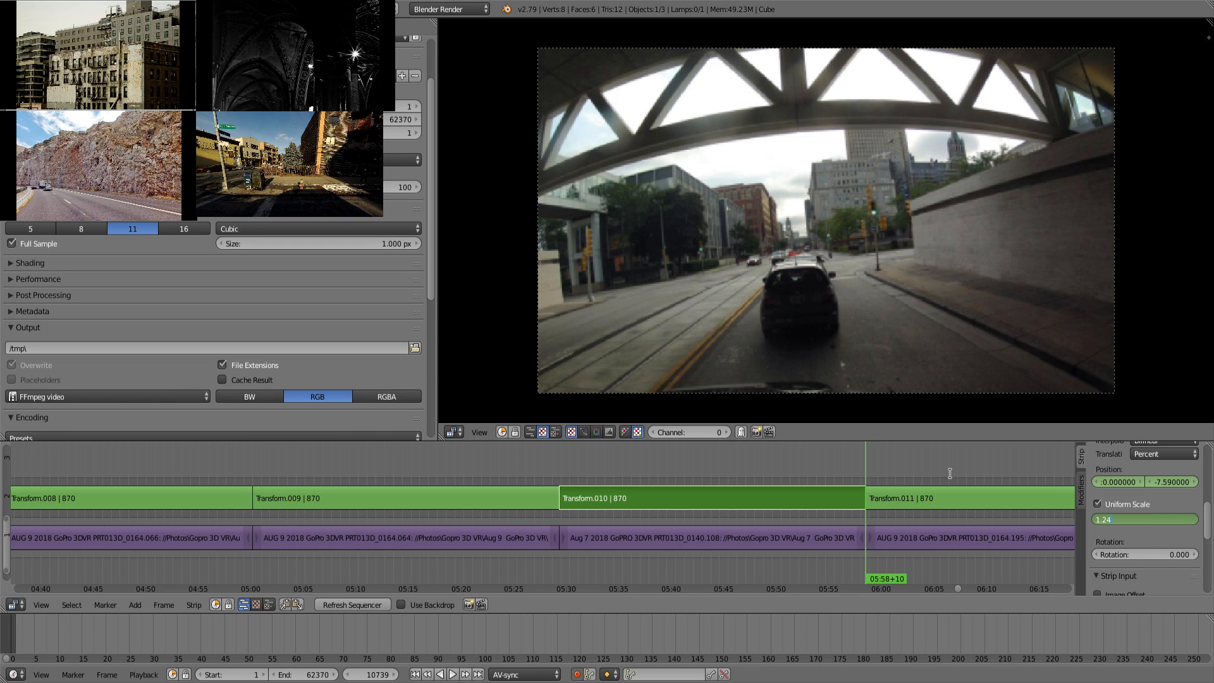
key(Return)
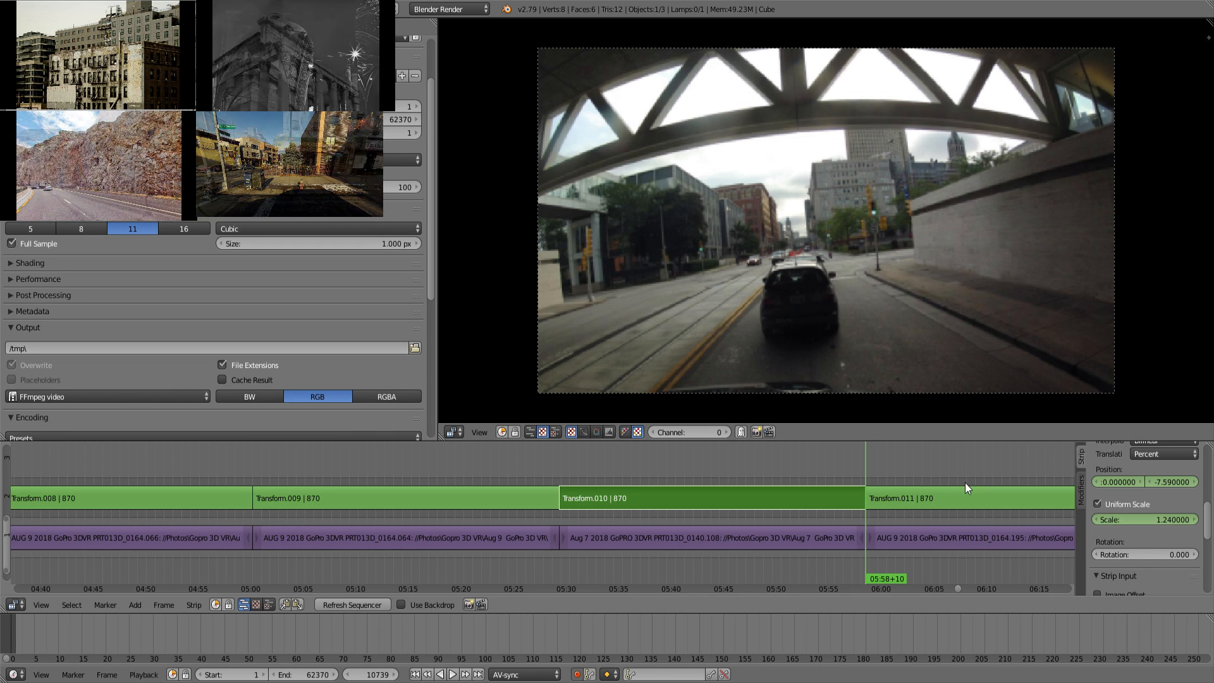
key(Left)
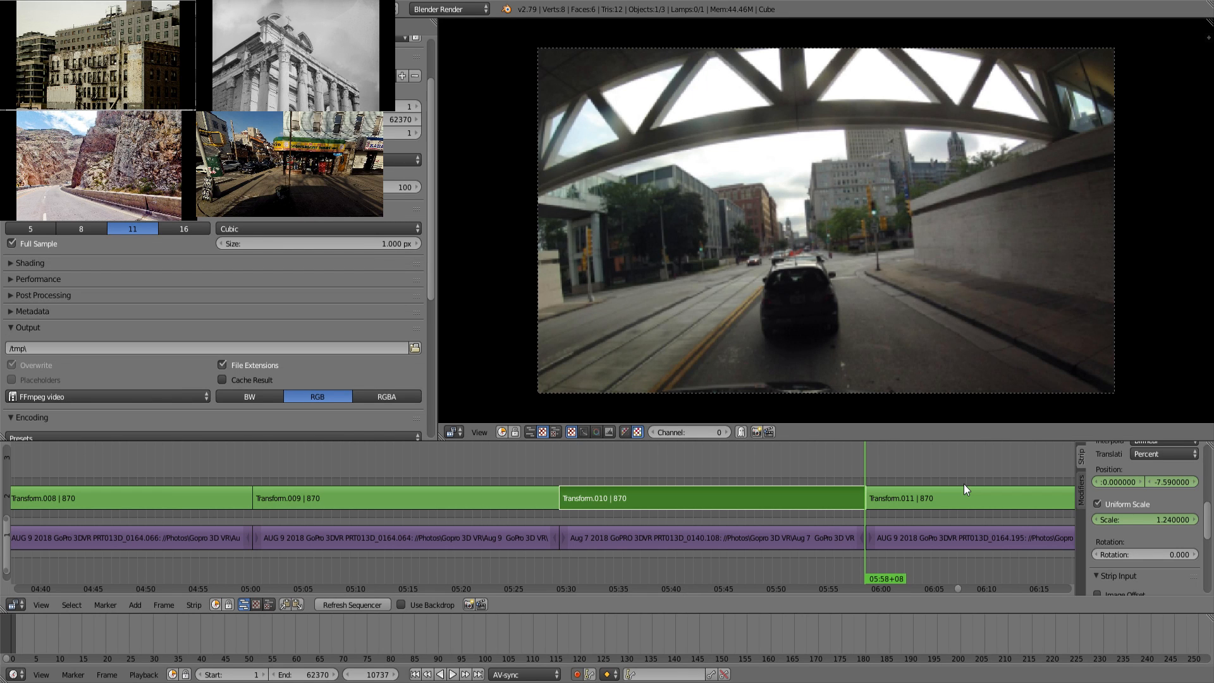
key(Up)
key(Down)
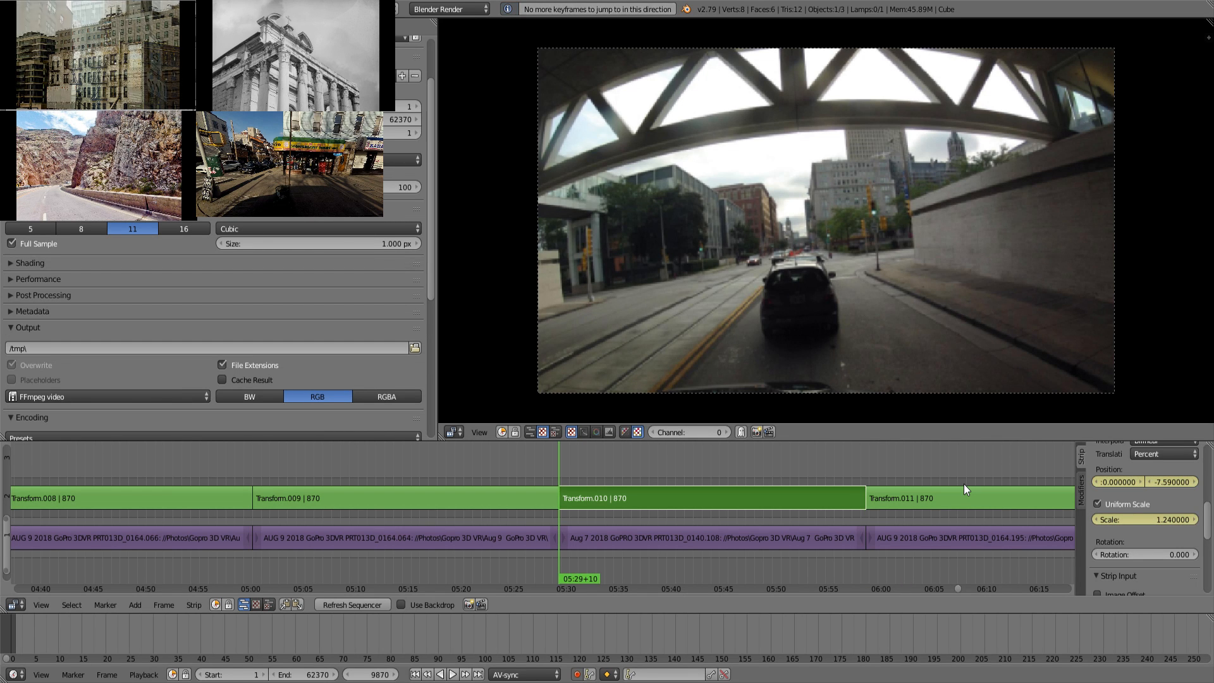
Step: Keyframe the Transform.010 strip at scale 1.93 and position 5.94, -3.21 on its last frame
click(857, 480)
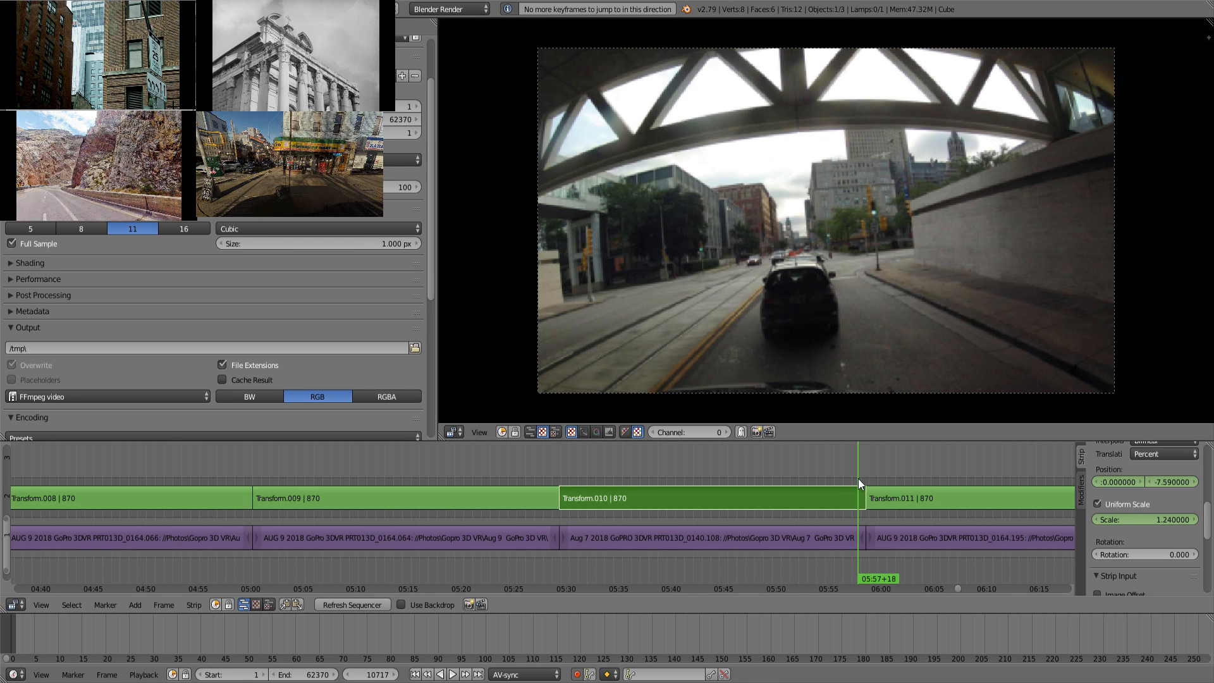
key(Page_Up)
key(Left)
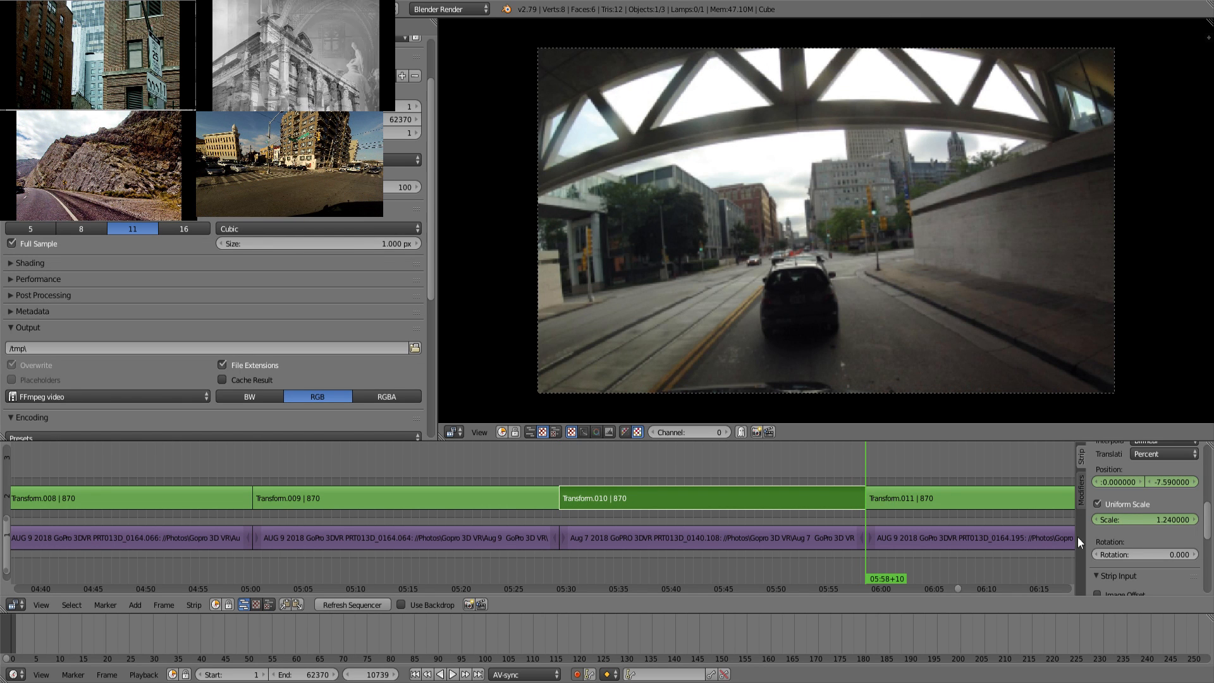
drag(1163, 520, 1198, 484)
key(i)
key(i)
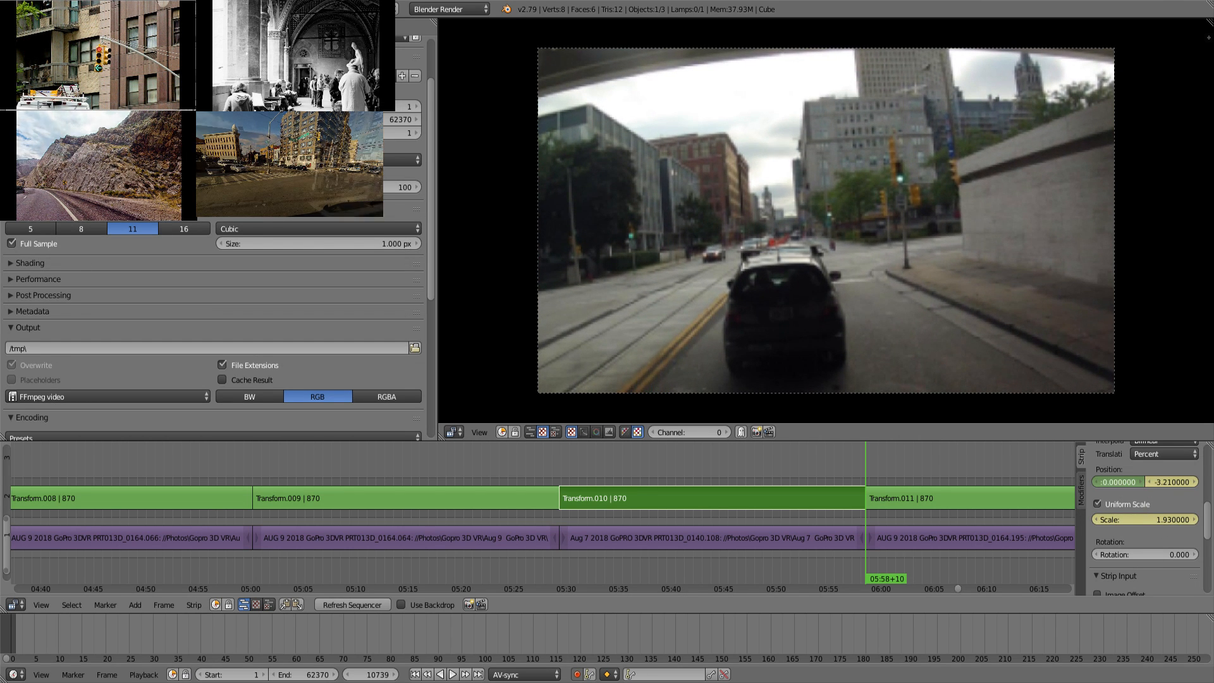
drag(1123, 487, 1164, 487)
key(i)
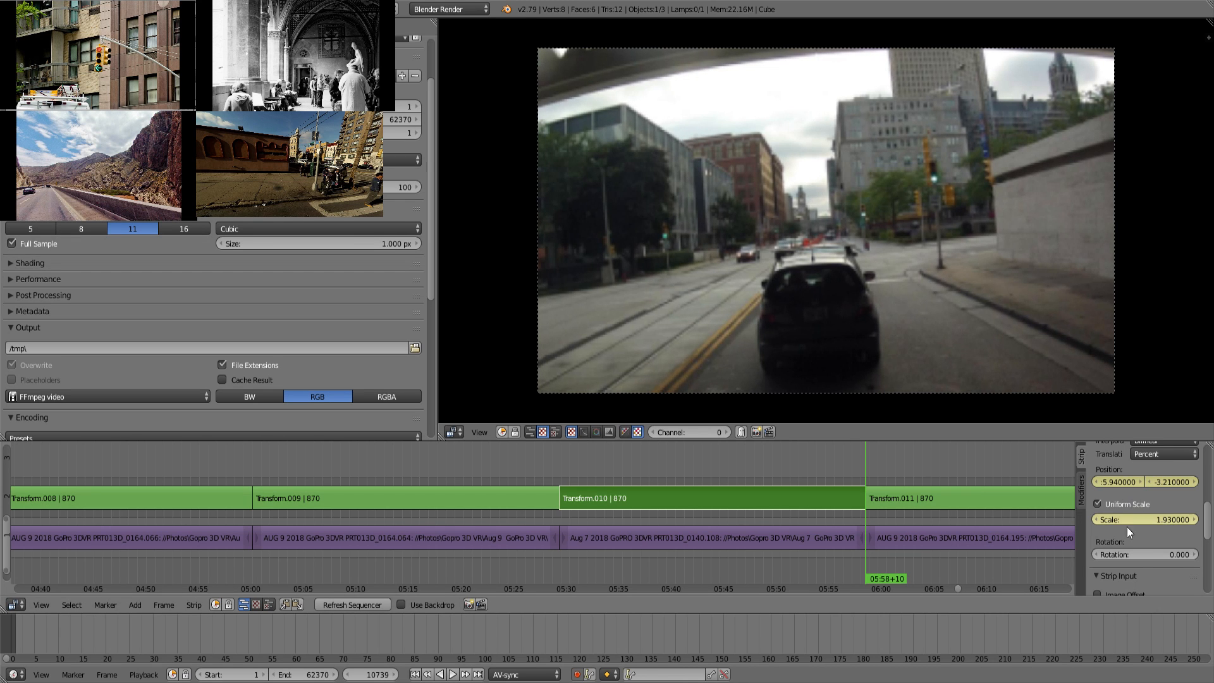
Step: Enable uniform scaling on the Transform.011 strip and keyframe scale 1.27 and position 0.33, -9.93 on its first frame
middle_drag(977, 498, 581, 514)
click(531, 473)
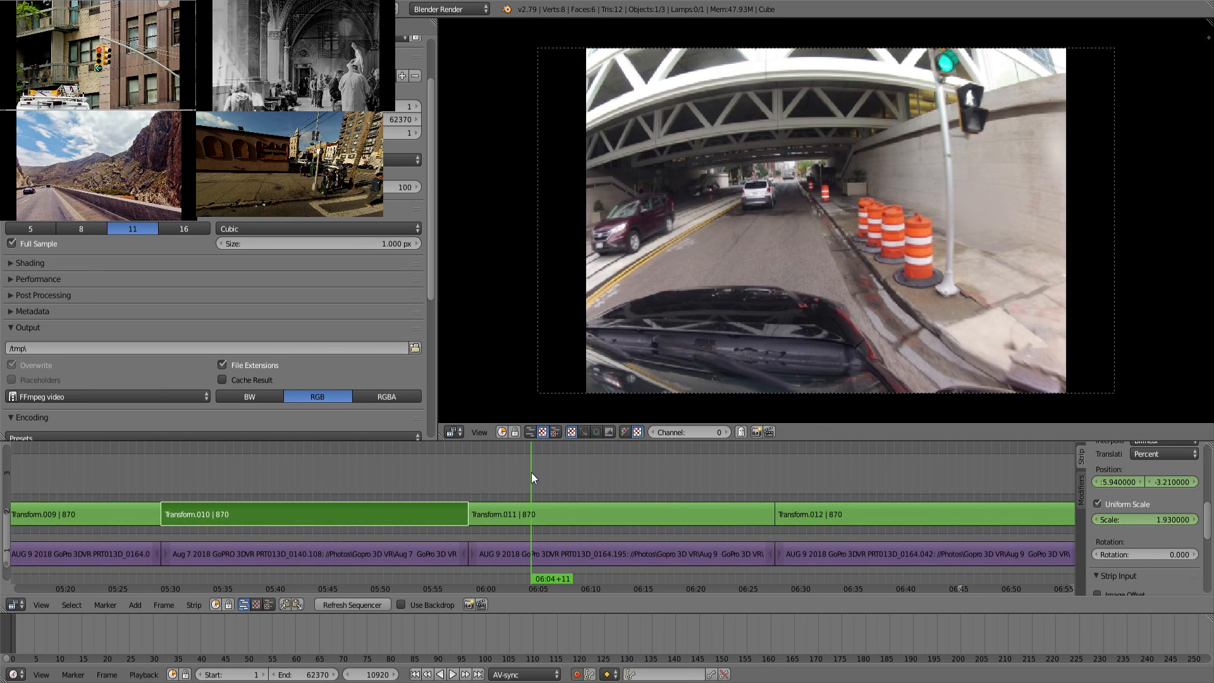
key(Page_Down)
right_click(609, 522)
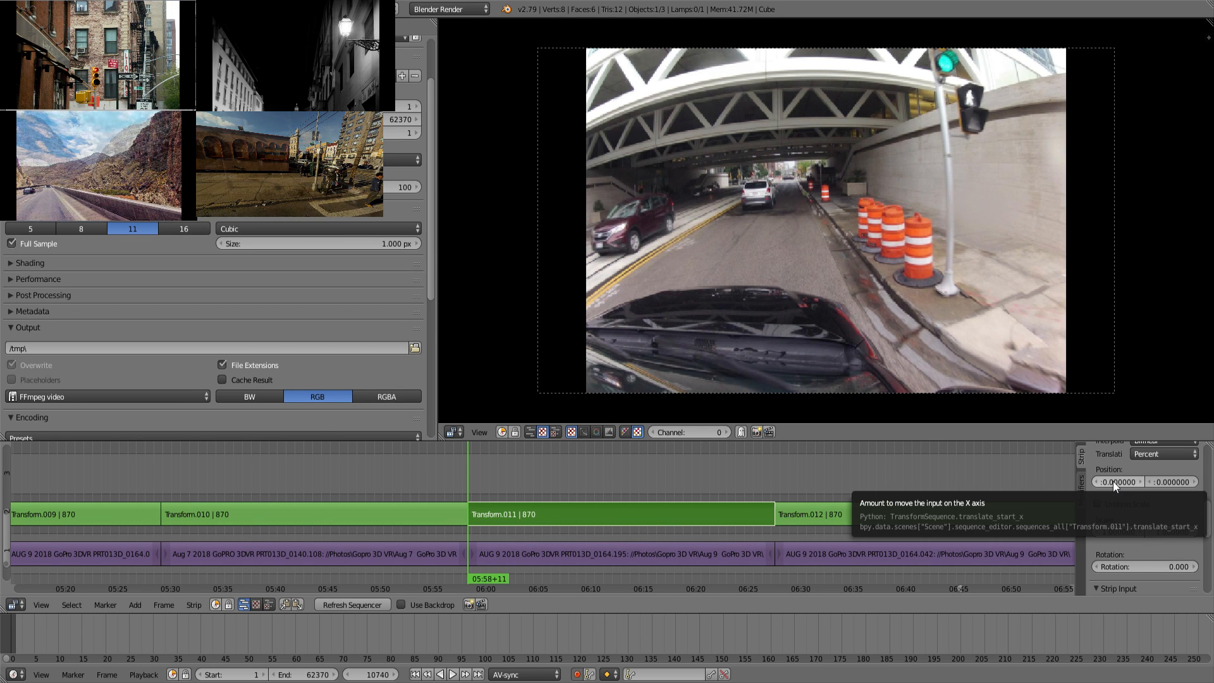
key(i)
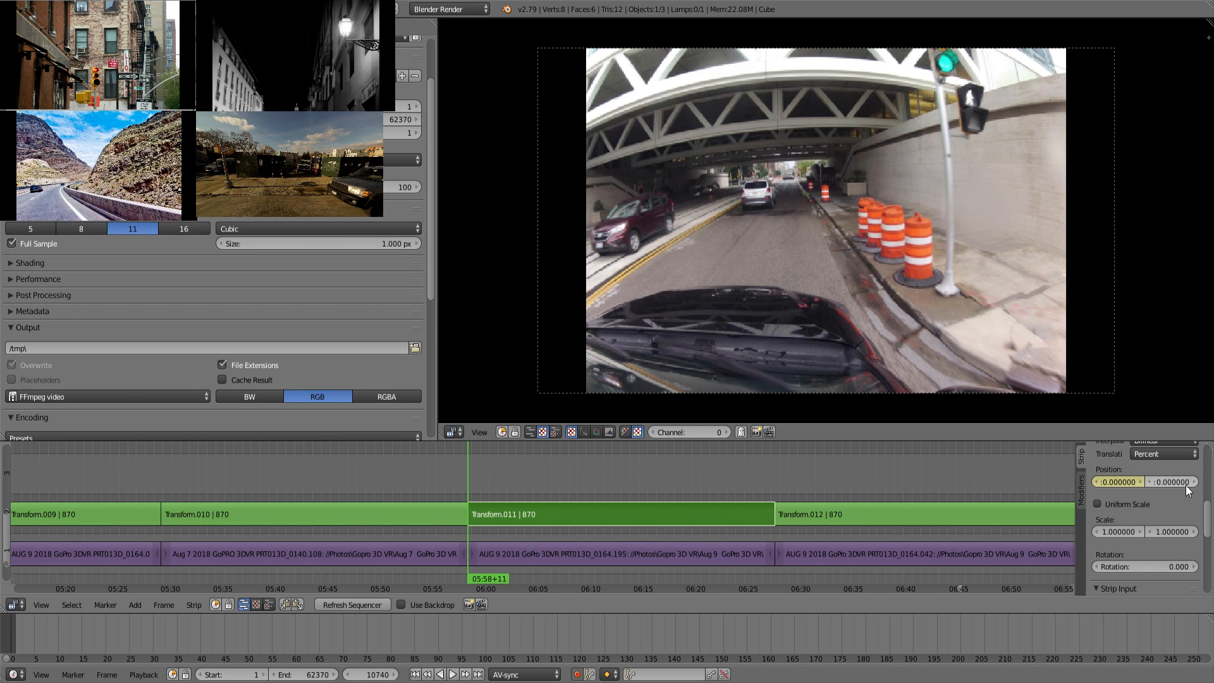
click(1117, 504)
key(i)
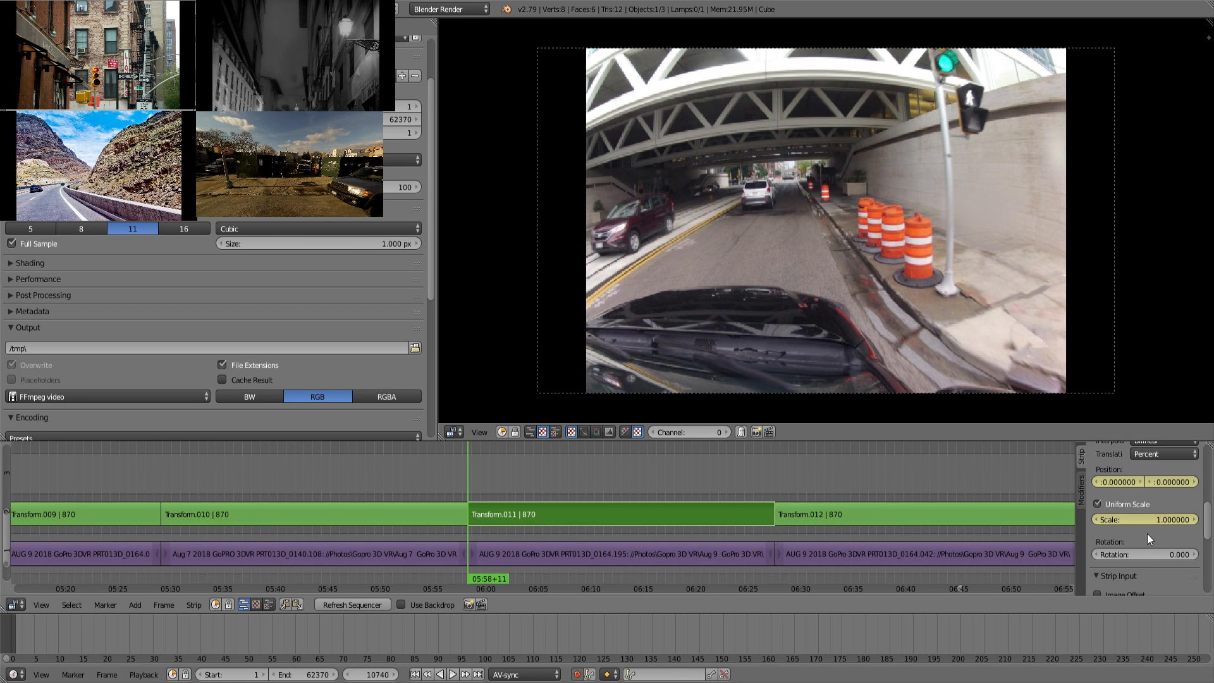
drag(1143, 517, 1117, 482)
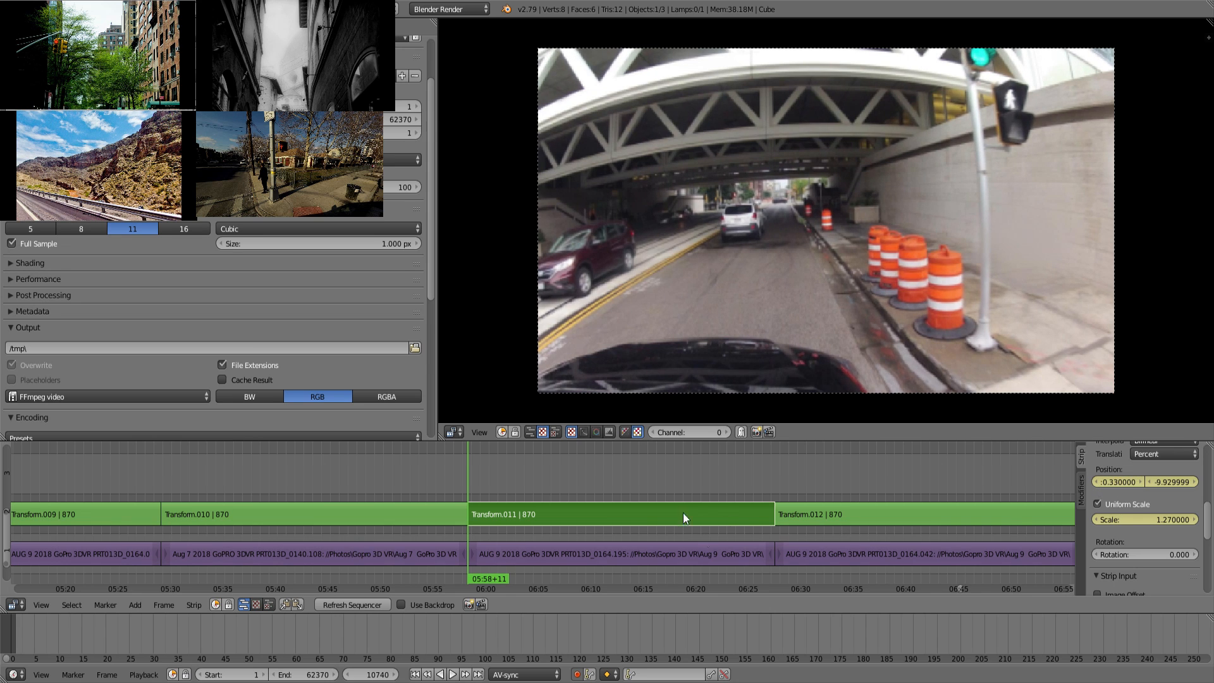
Step: Keyframe the Transform.011 strip at scale 1.69 and position 17.91, -25.68 on its last frame
click(726, 485)
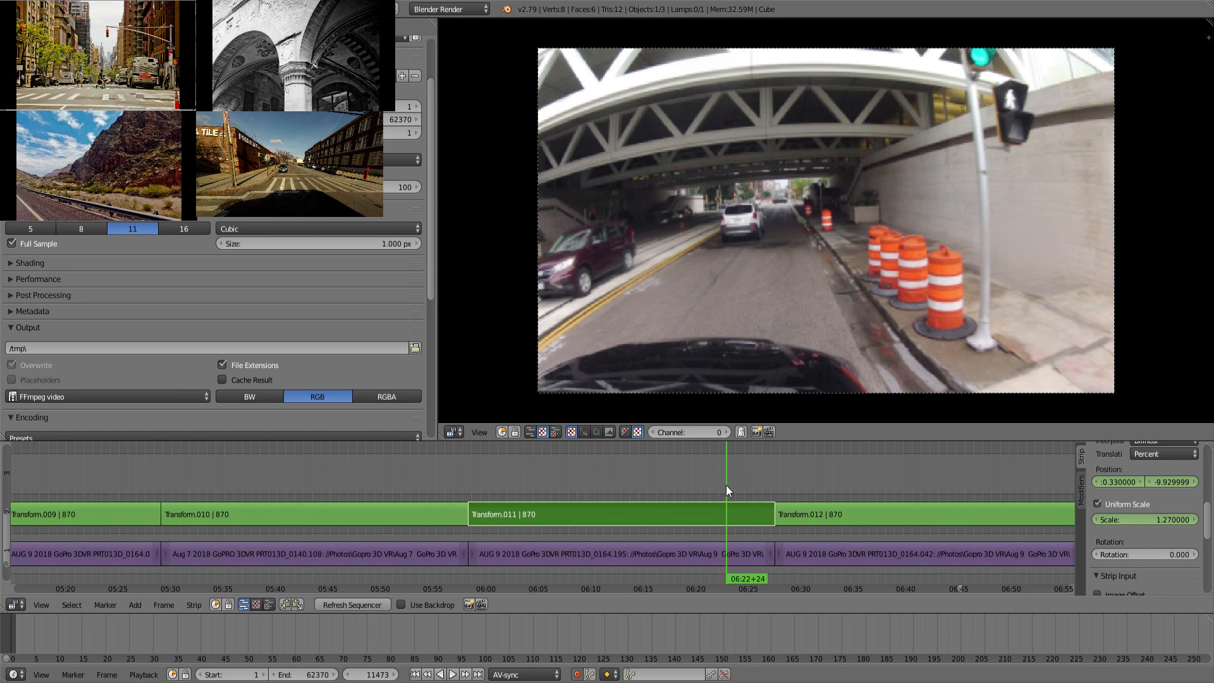
key(Page_Up)
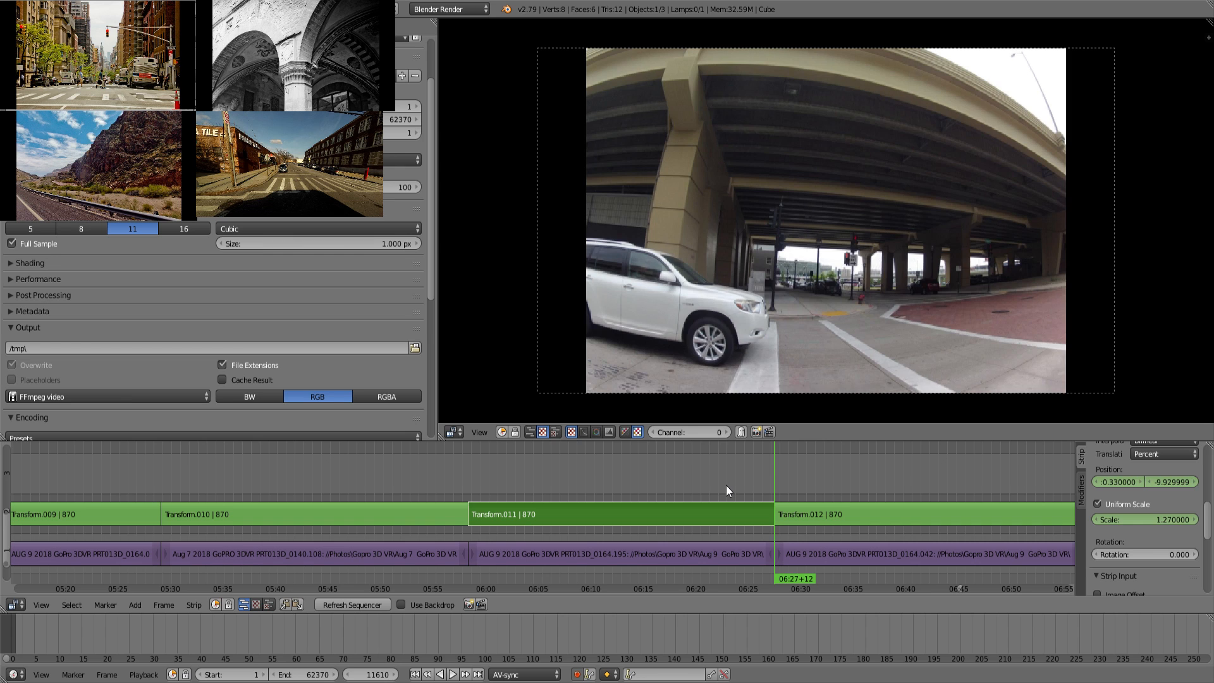
key(Page_Down)
key(Page_Up)
key(Left)
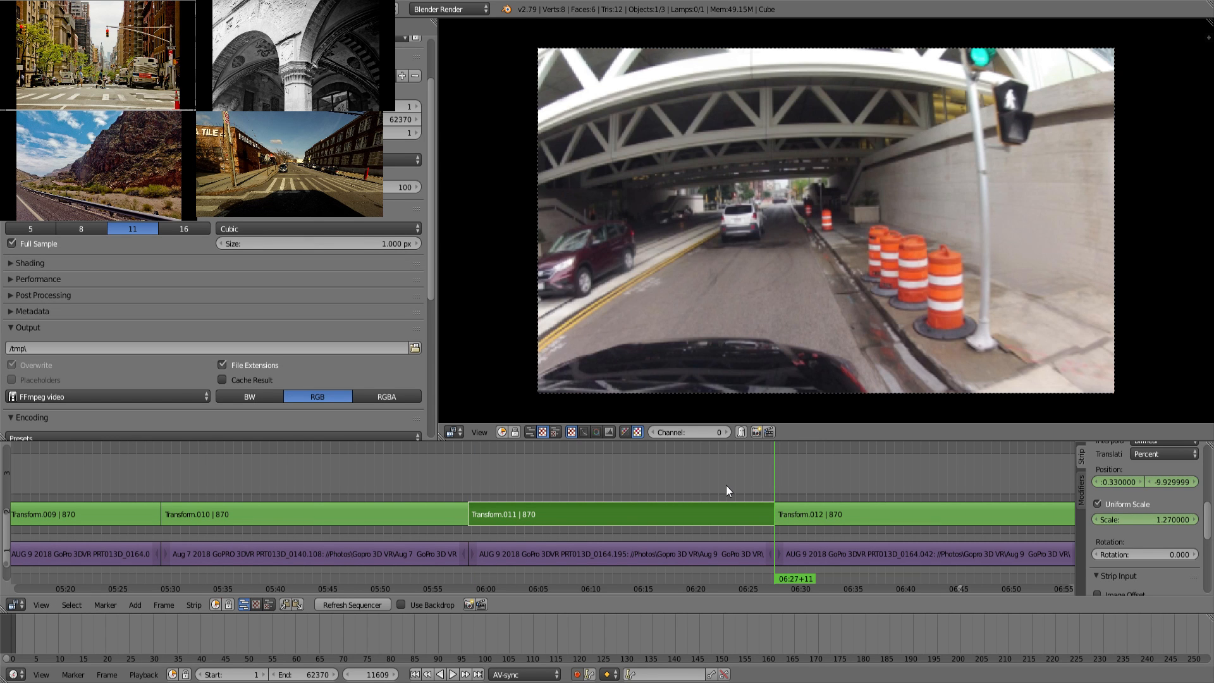
drag(1134, 514, 1138, 484)
key(i)
key(i)
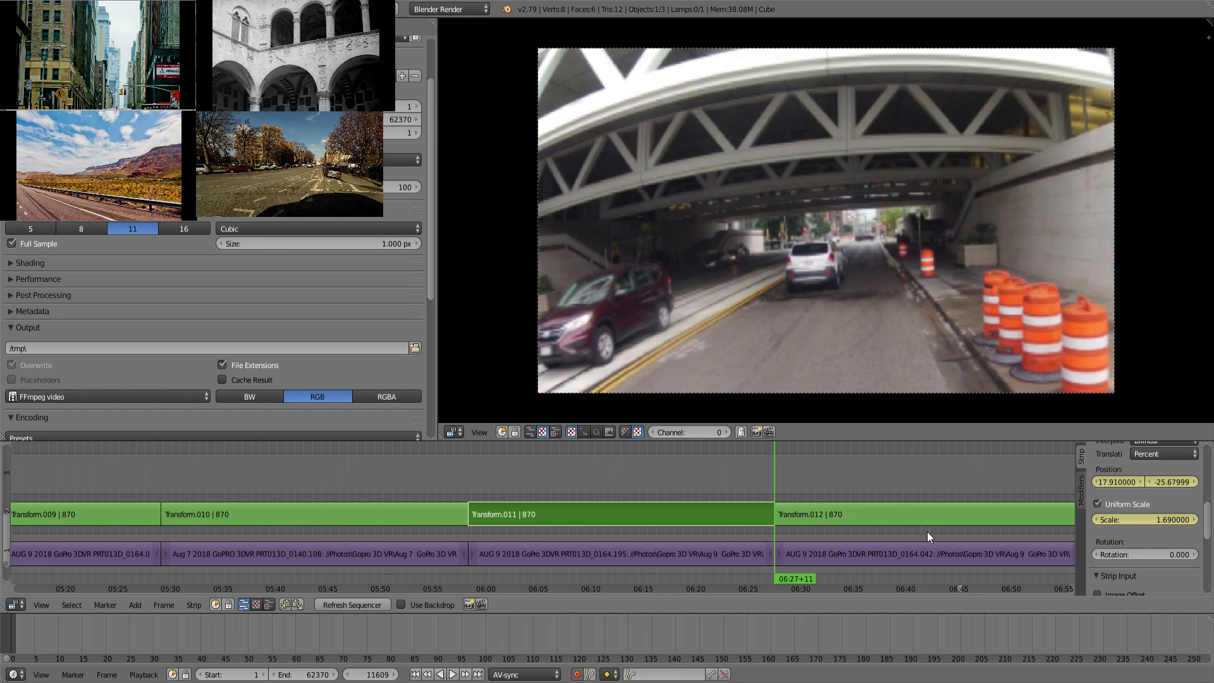
Step: Enable uniform scaling on the Transform.012 strip and keyframe scale 1.48 and position 10.32, 19.14 on its first frame
click(867, 483)
key(Page_Down)
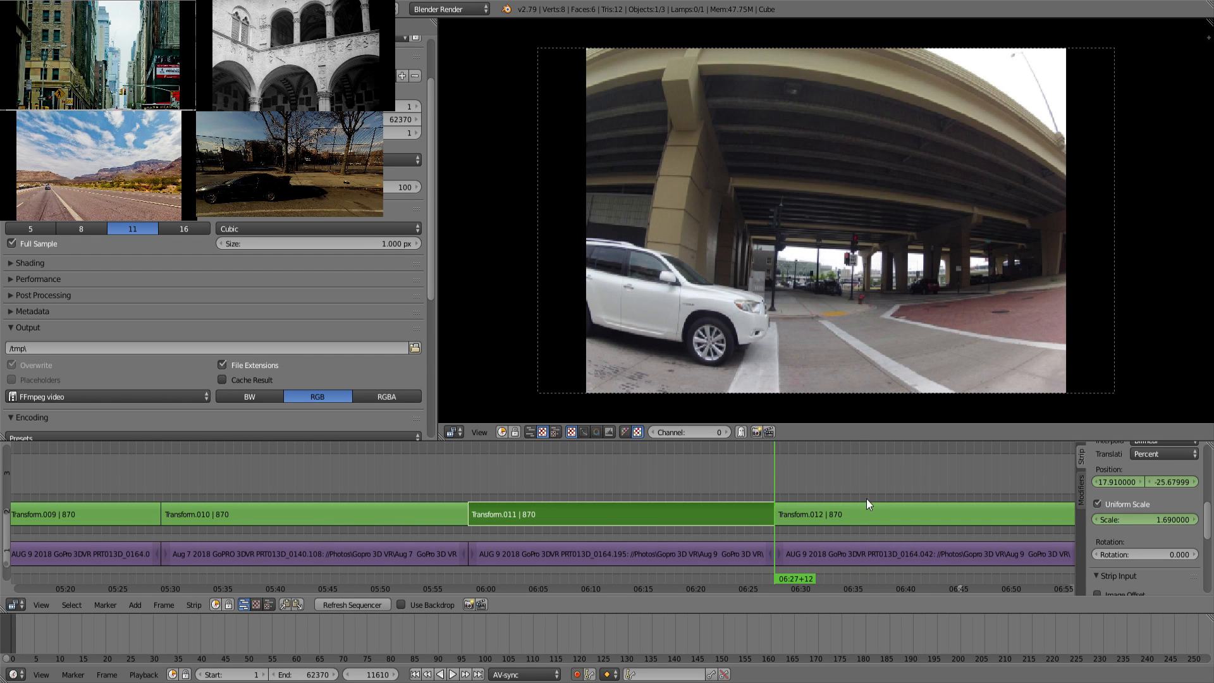
right_click(869, 504)
middle_drag(903, 491, 517, 475)
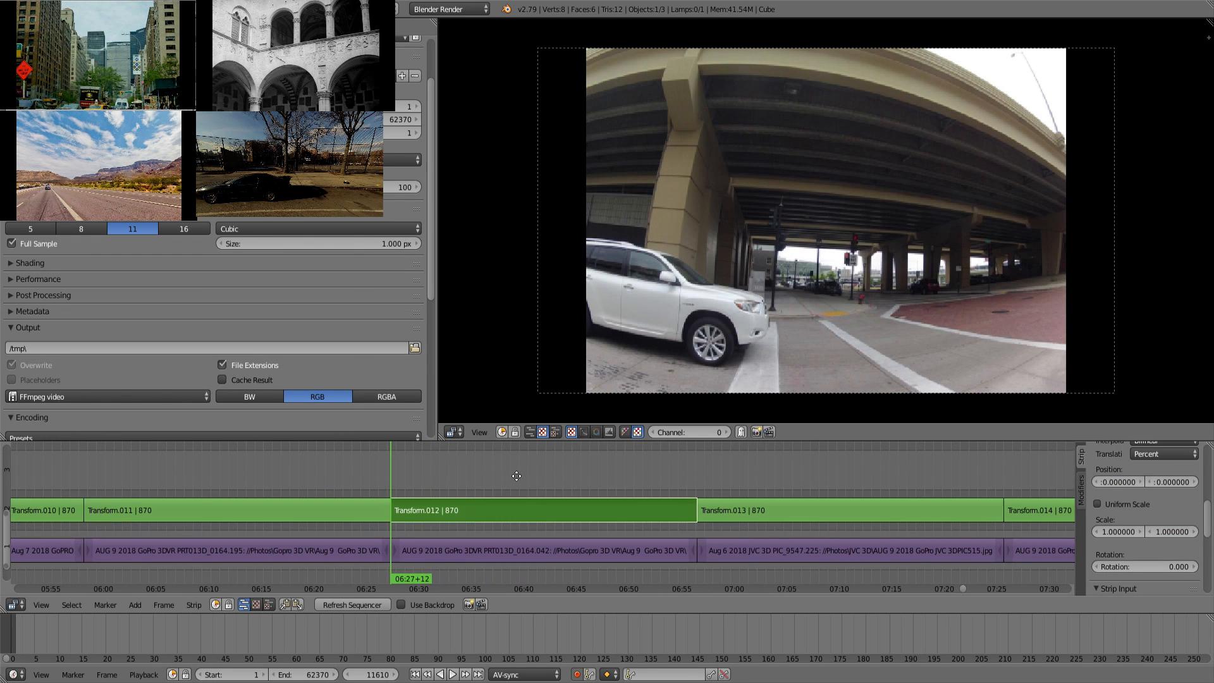
key(i)
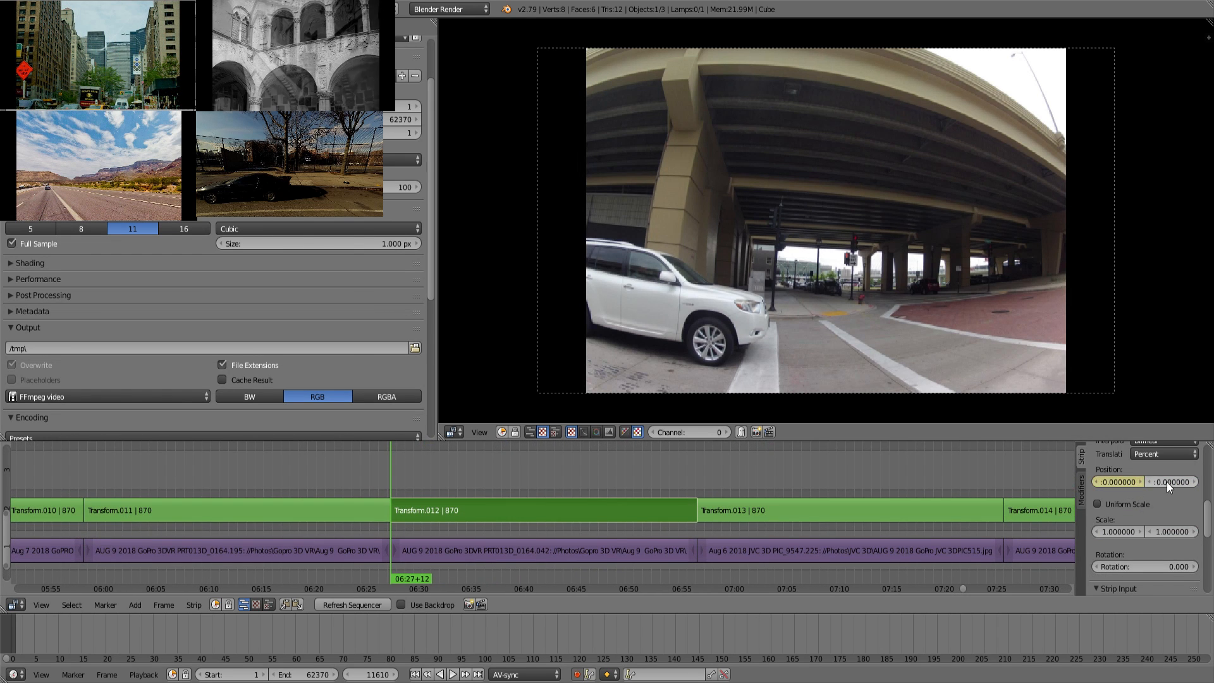
click(1125, 504)
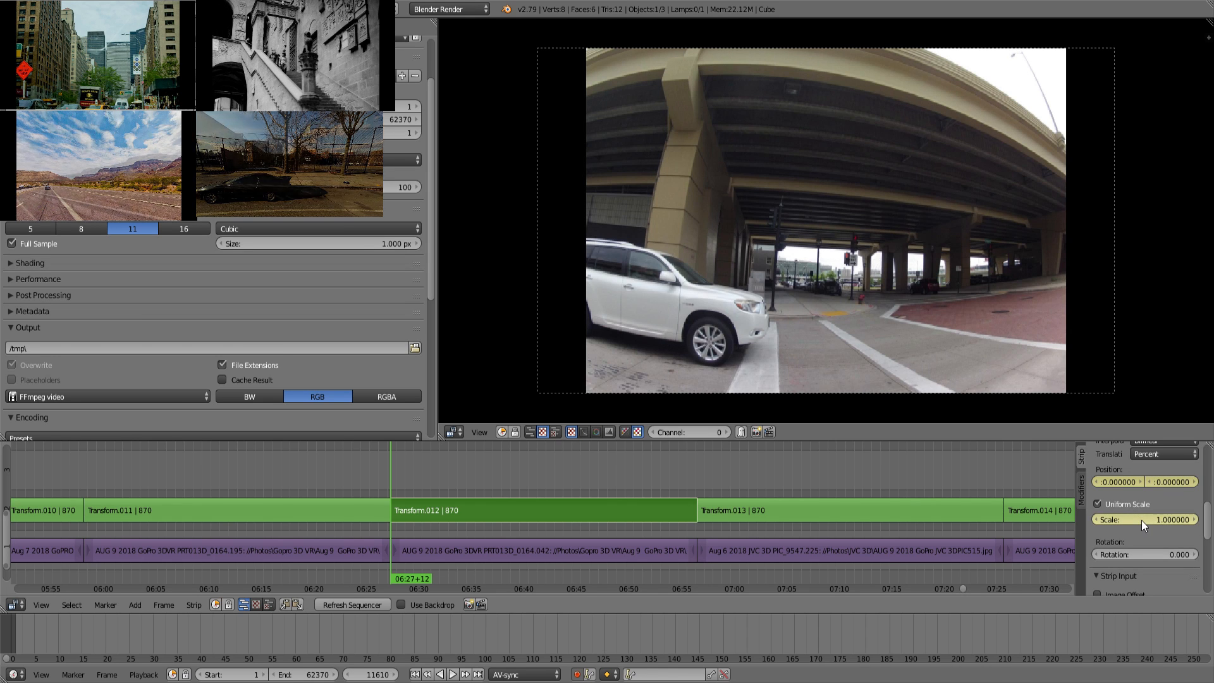
key(i)
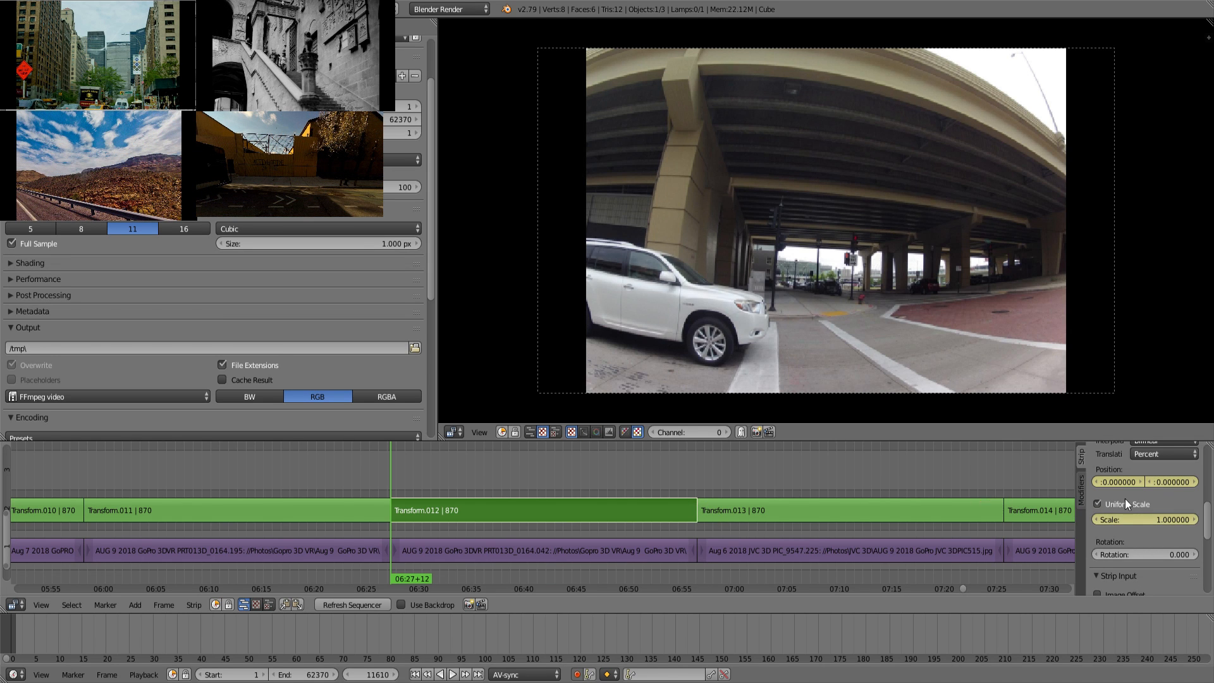
drag(1143, 515, 1208, 480)
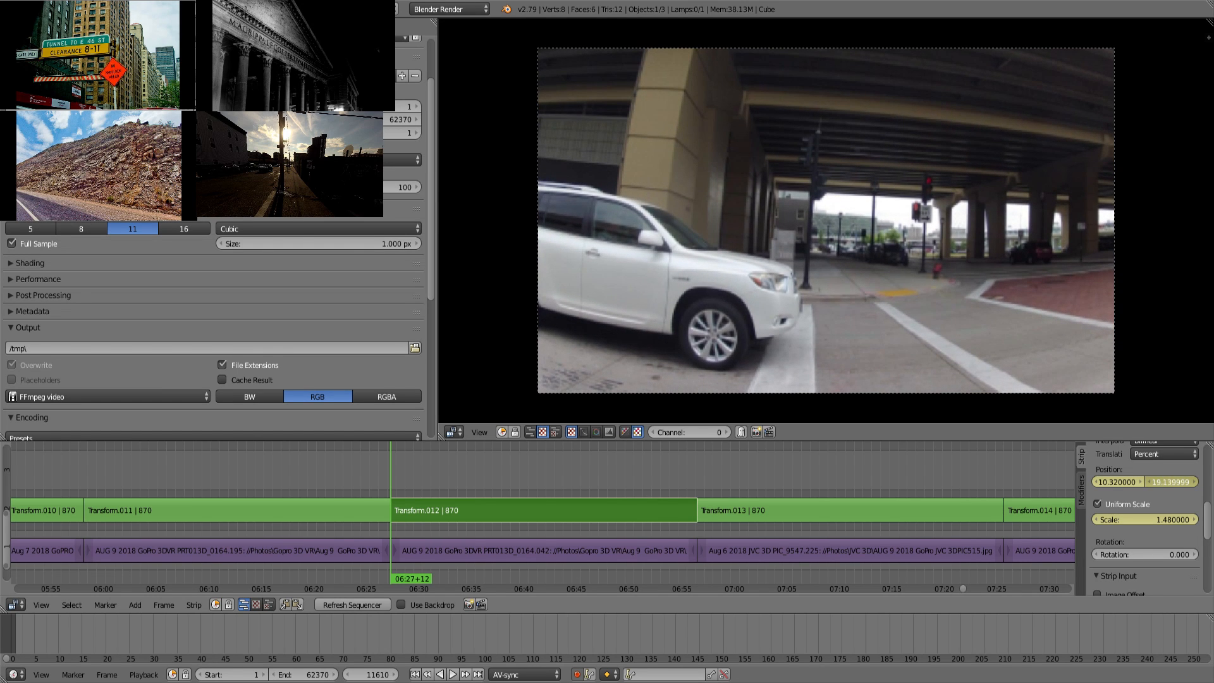
Step: Keyframe the Transform.012 strip at position -9.51, -19.32 on its last frame
click(605, 469)
key(Page_Up)
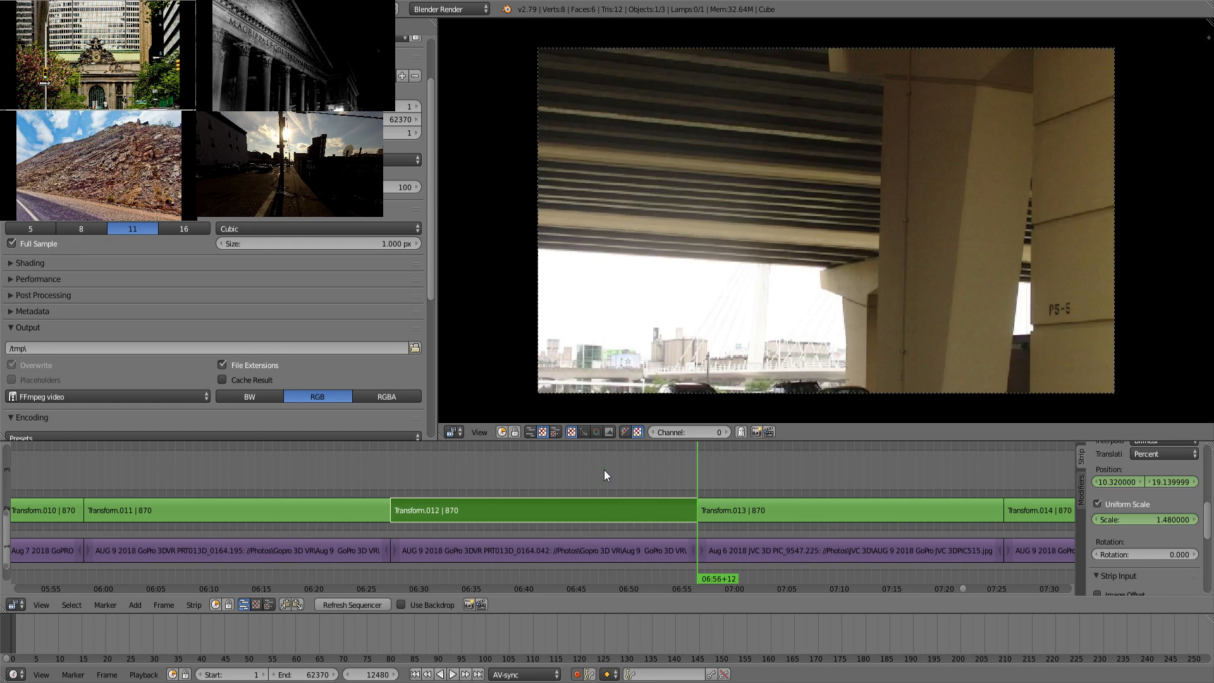
key(Left)
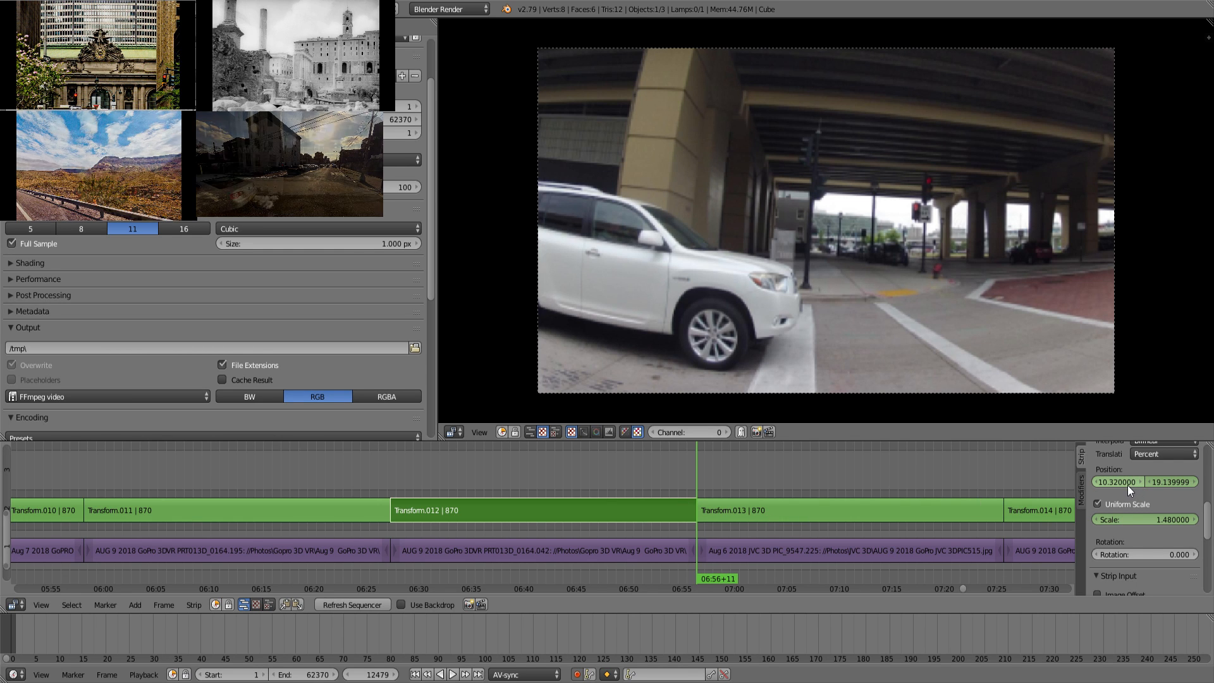
drag(1127, 483, 1016, 483)
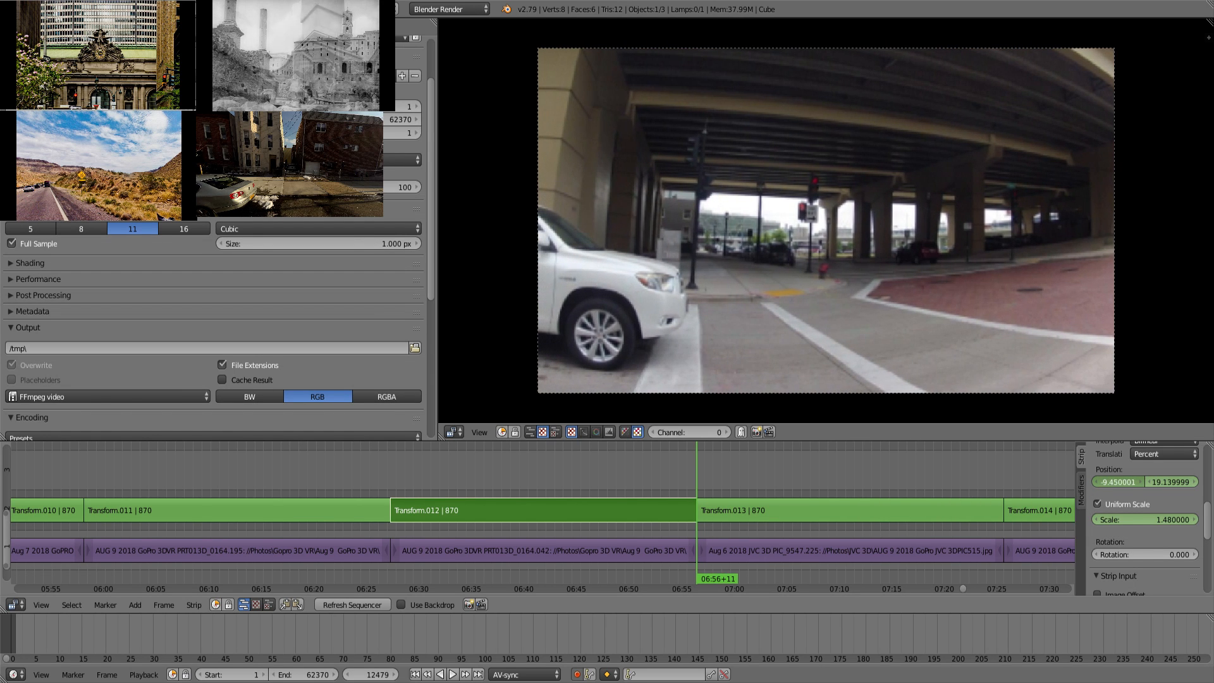
key(i)
drag(1170, 481, 979, 482)
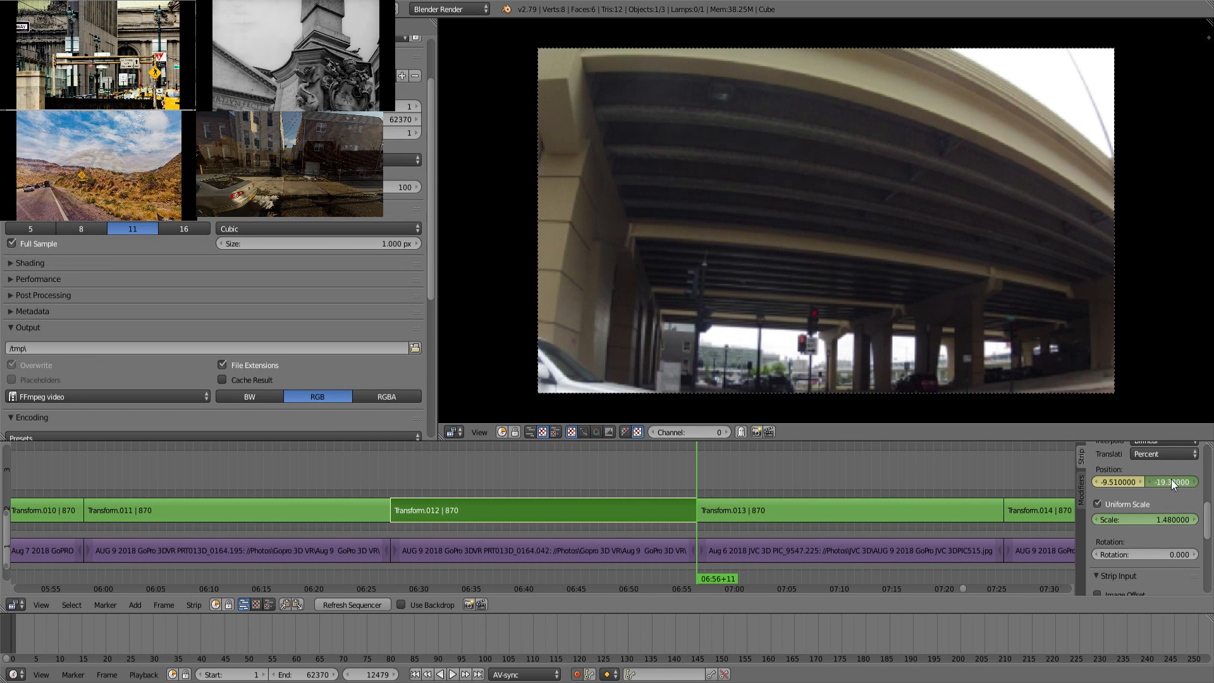
Step: Enable uniform scaling on the Transform.013 strip and keyframe scale 1.36 and position 15.09, -15.03 on its first frame
click(770, 475)
key(Page_Down)
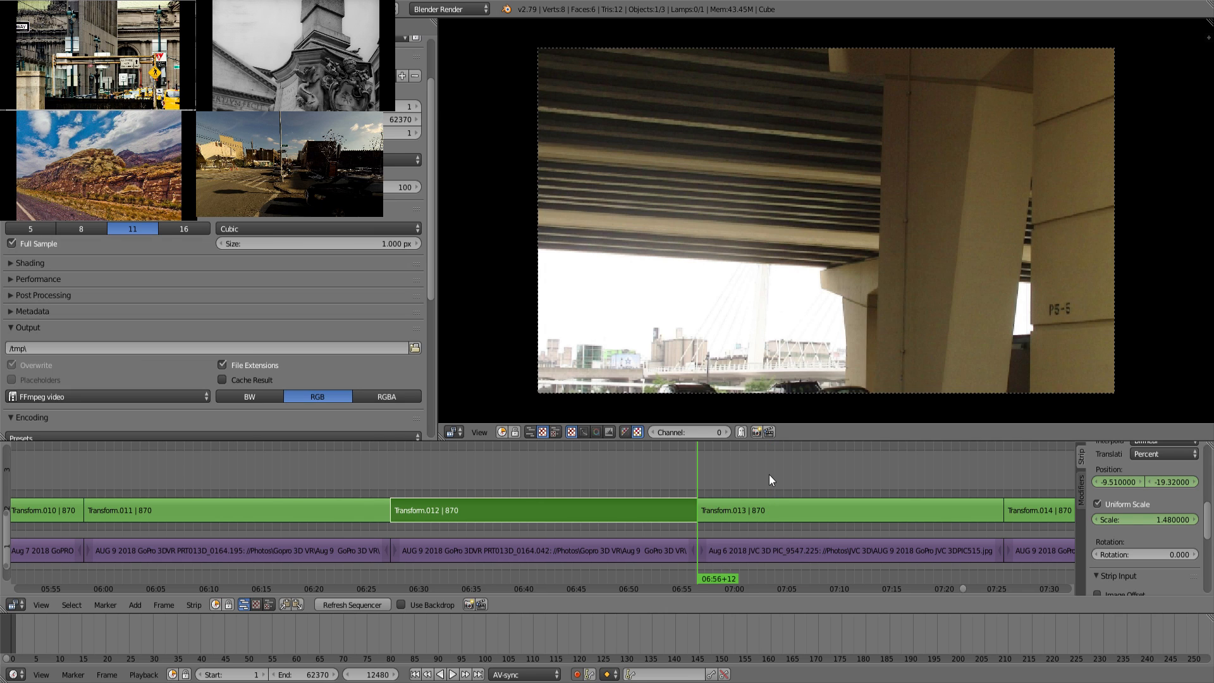
click(788, 515)
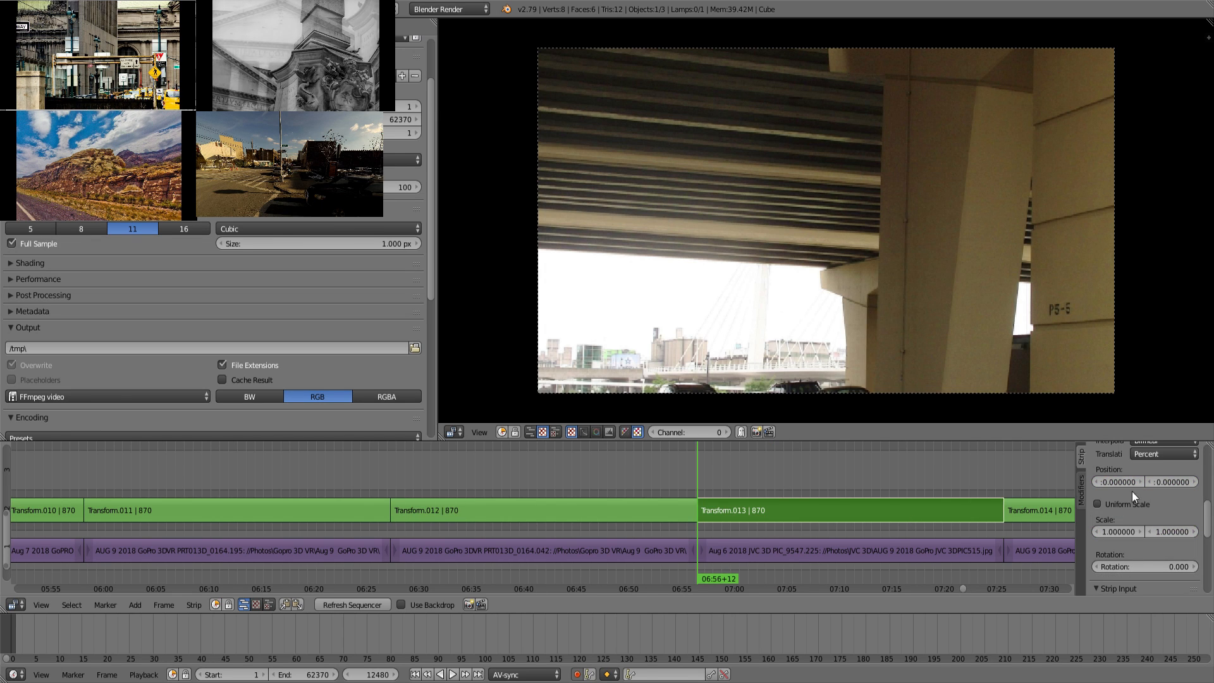
key(i)
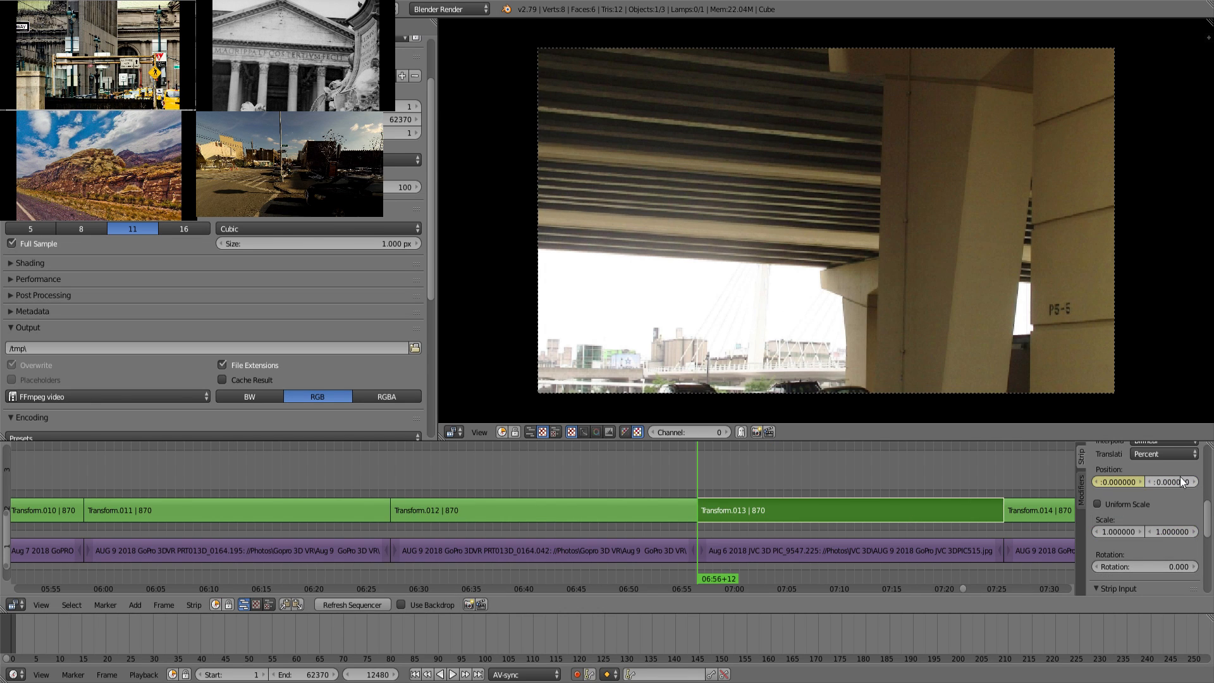
click(1132, 502)
key(i)
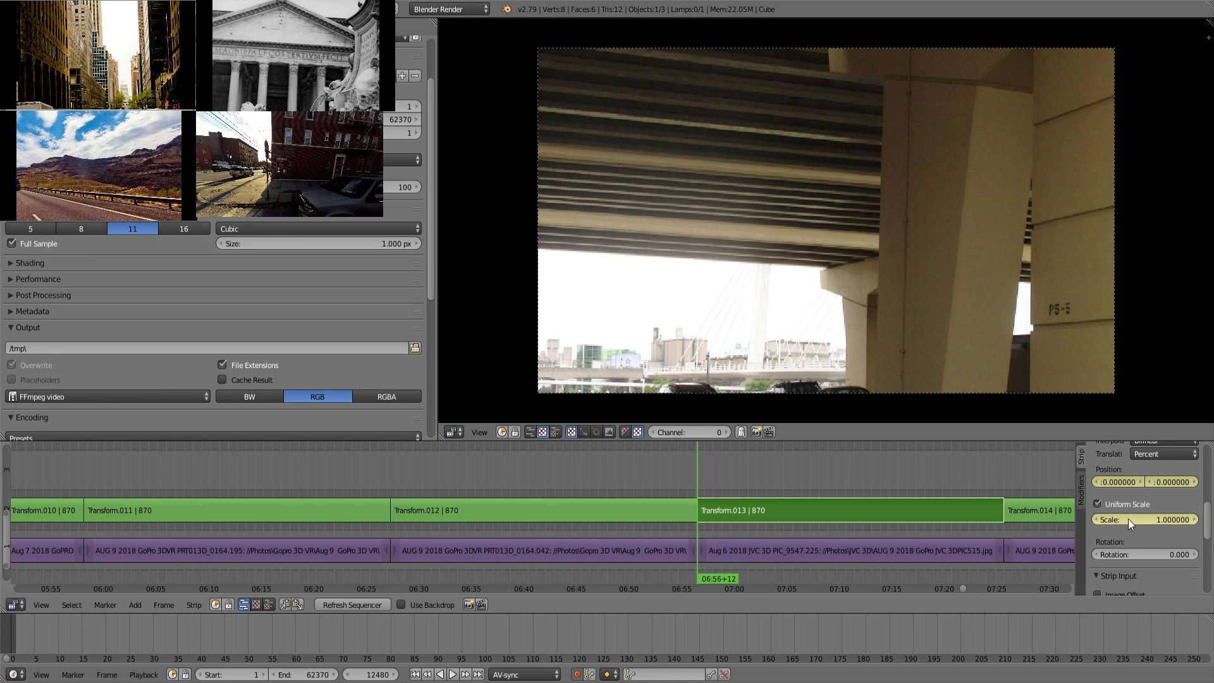
drag(1128, 519, 1184, 518)
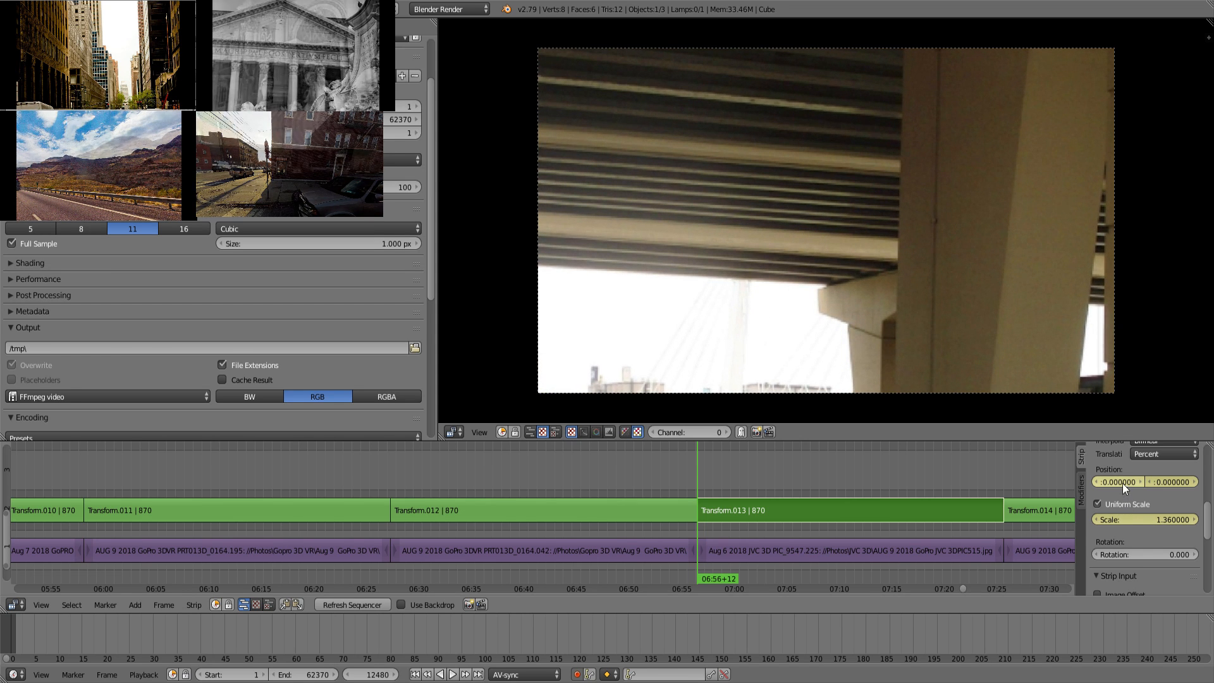
drag(1125, 483, 1031, 483)
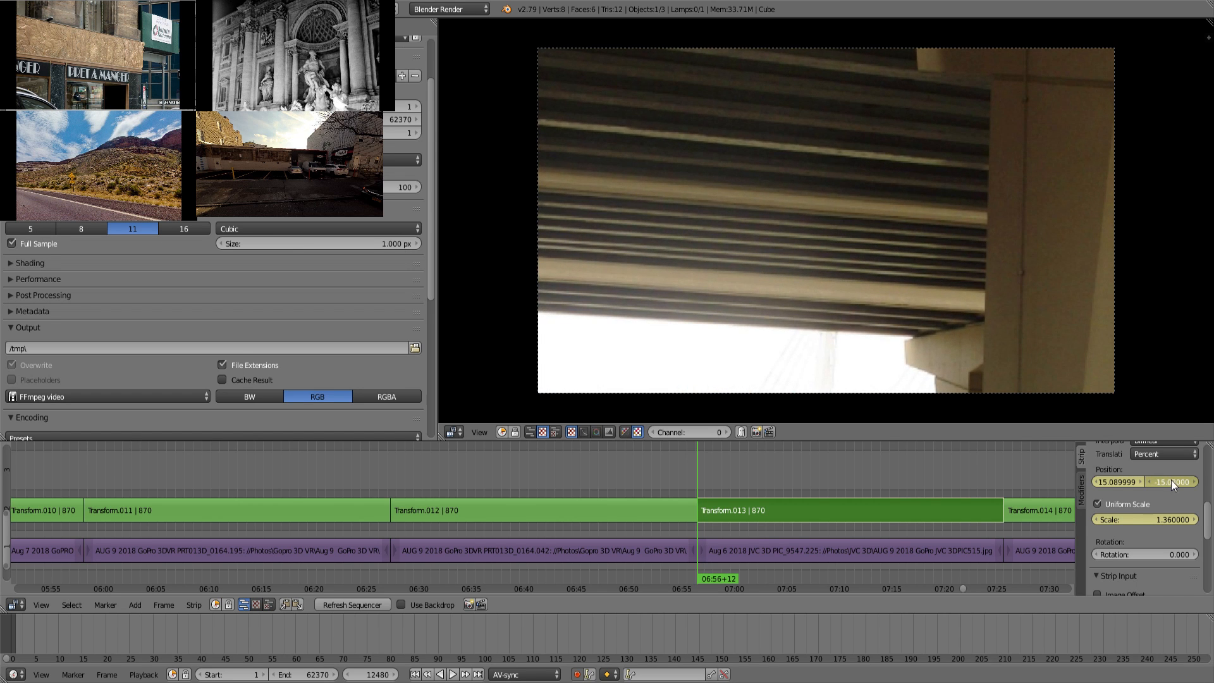
Step: Go to the Transform.013 strip's last frame and keyframe its horizontal position at 2.49
click(983, 483)
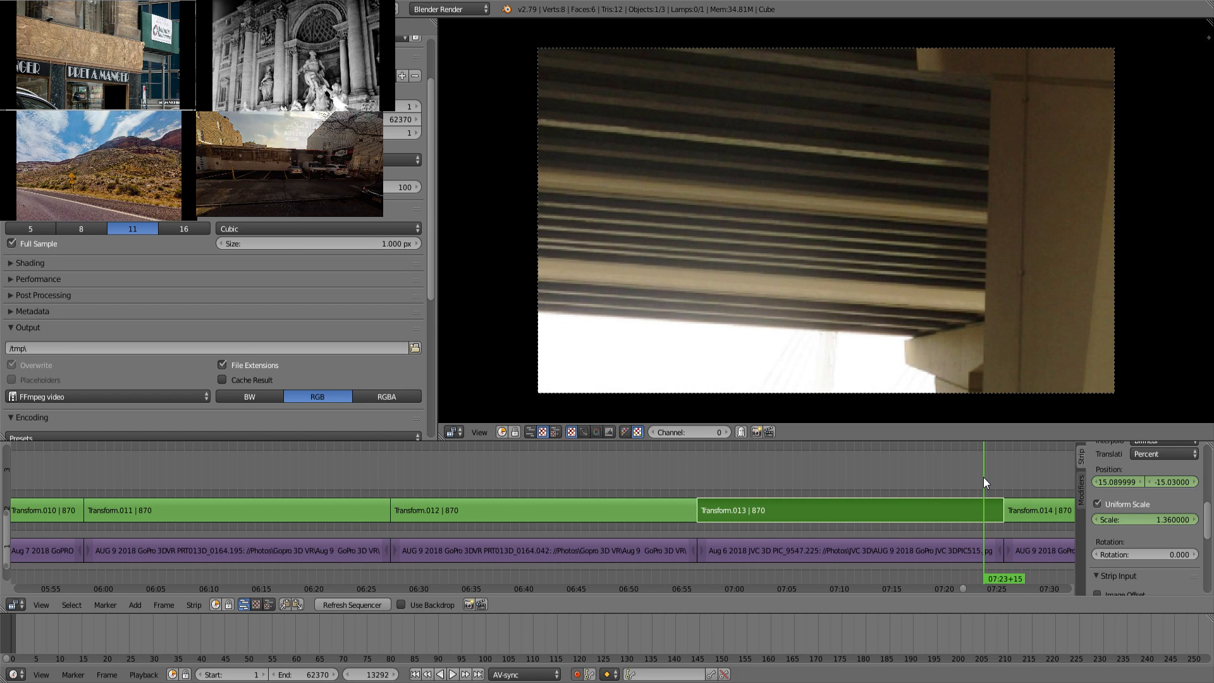
key(Page_Up)
key(Left)
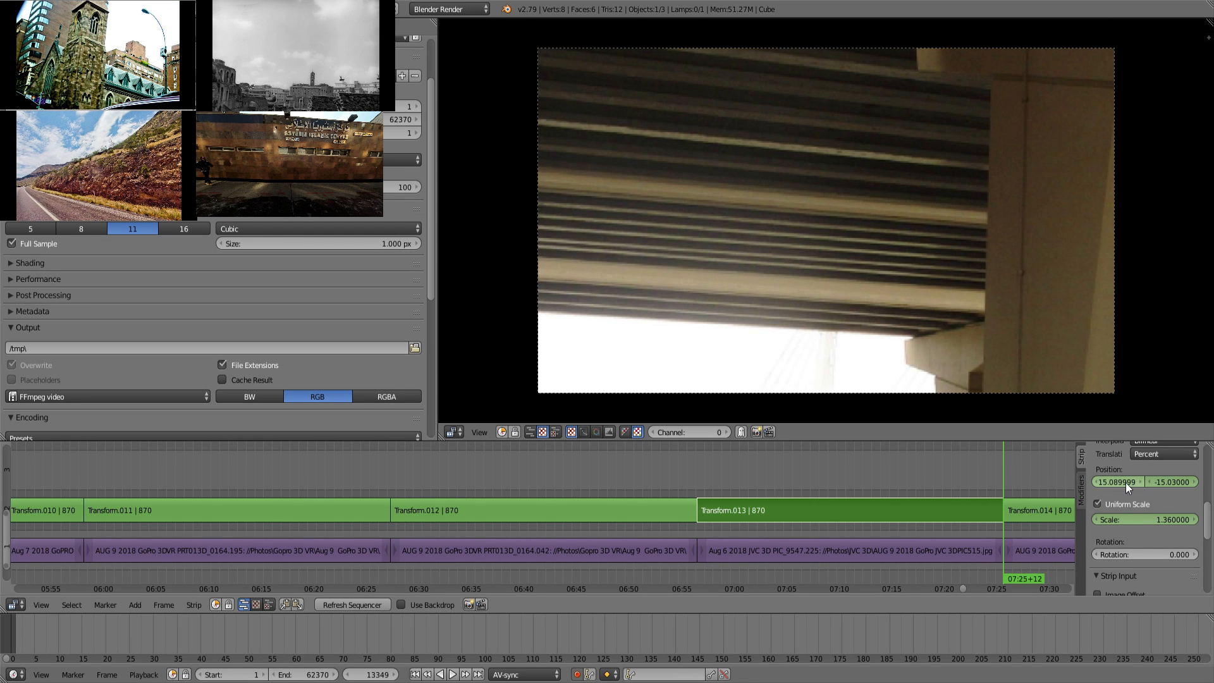
mouse_move(1125, 483)
mouse_down()
mouse_move(1082, 483)
mouse_move(1125, 483)
mouse_up()
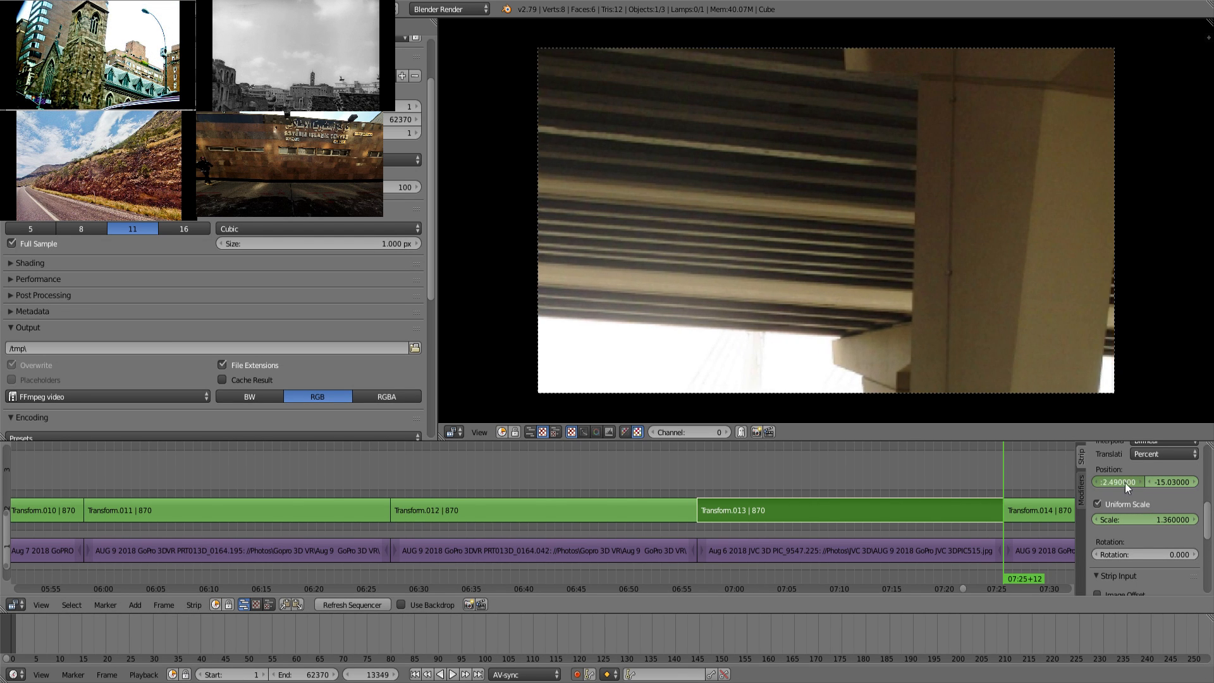
Step: Keyframe the Transform.013 strip's scale at 1 on its last frame
click(1150, 518)
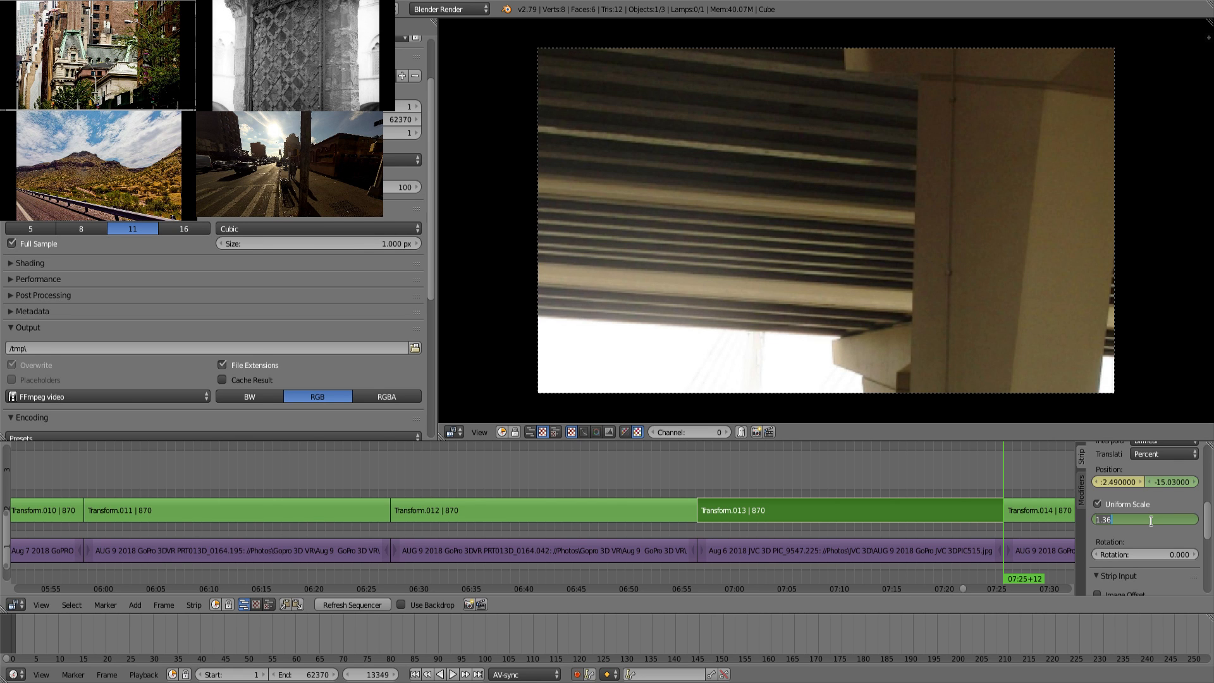
text(0)
key(Return)
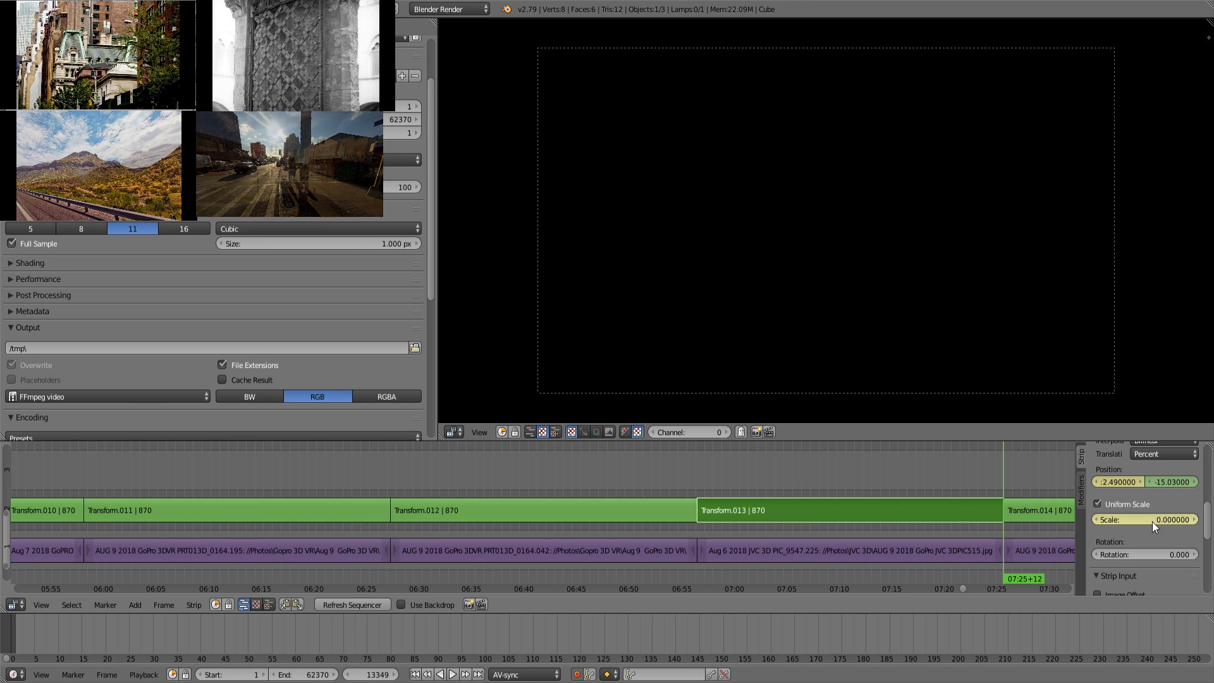
click(1151, 521)
text(1)
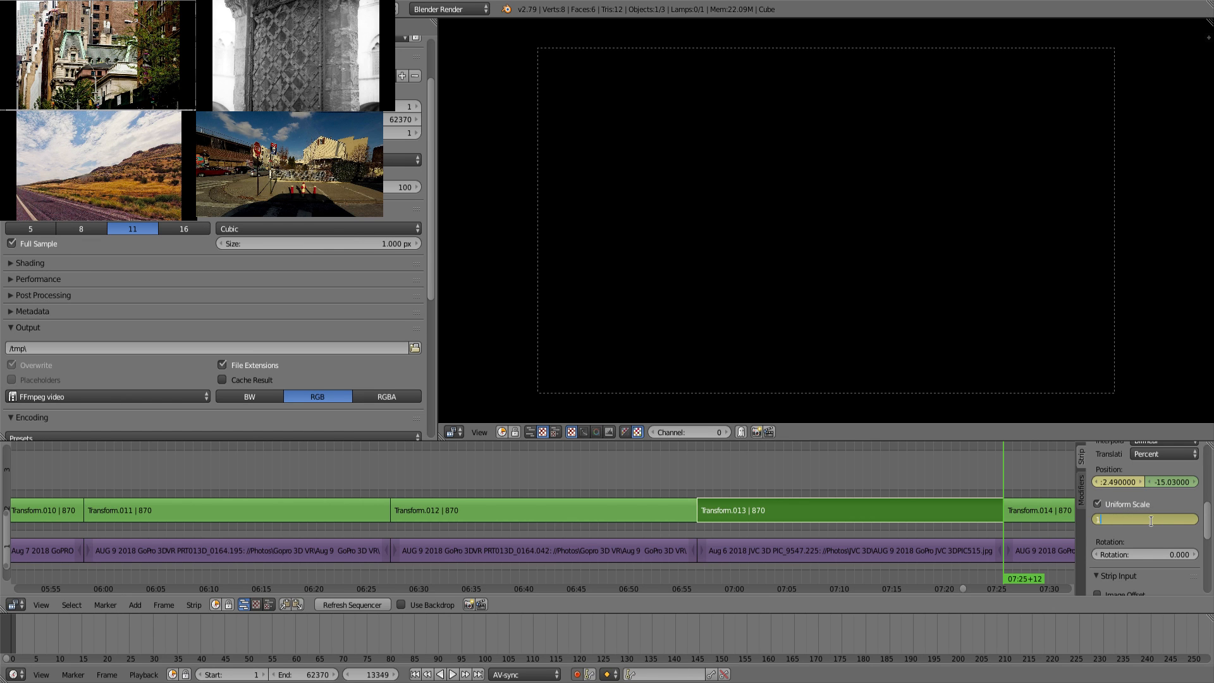
key(Return)
Step: Set the Transform.013 strip's last-frame position to 0 both horizontally and vertically
click(1162, 482)
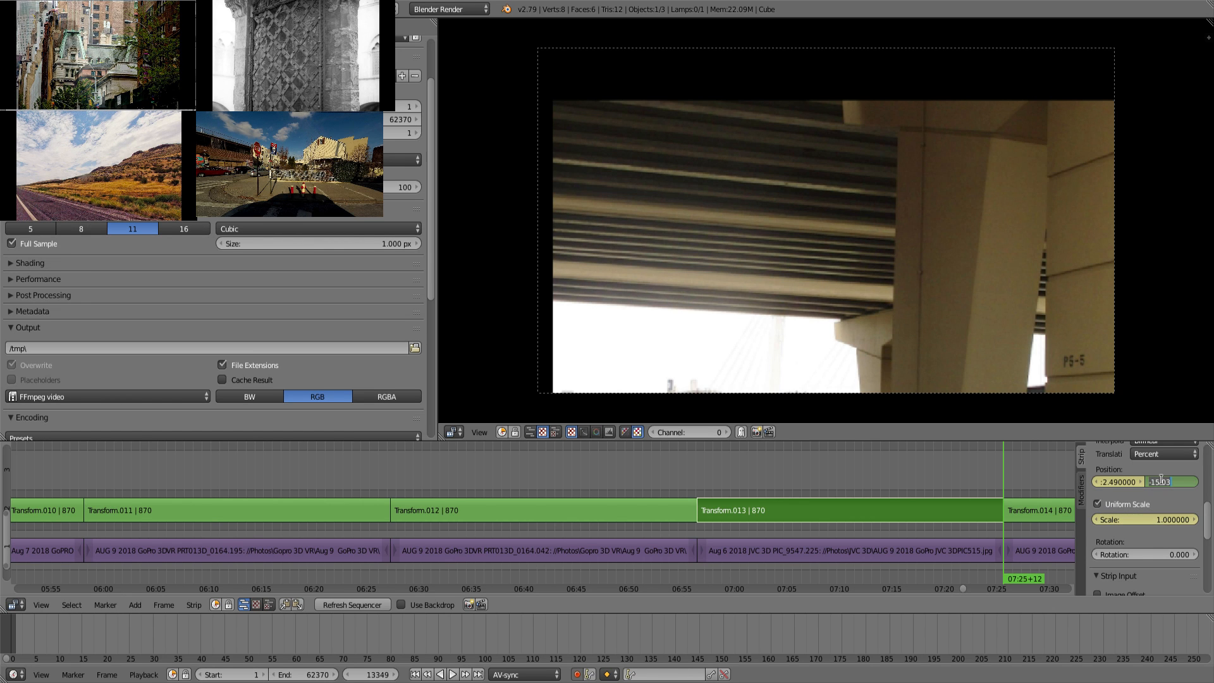
text(0)
key(Return)
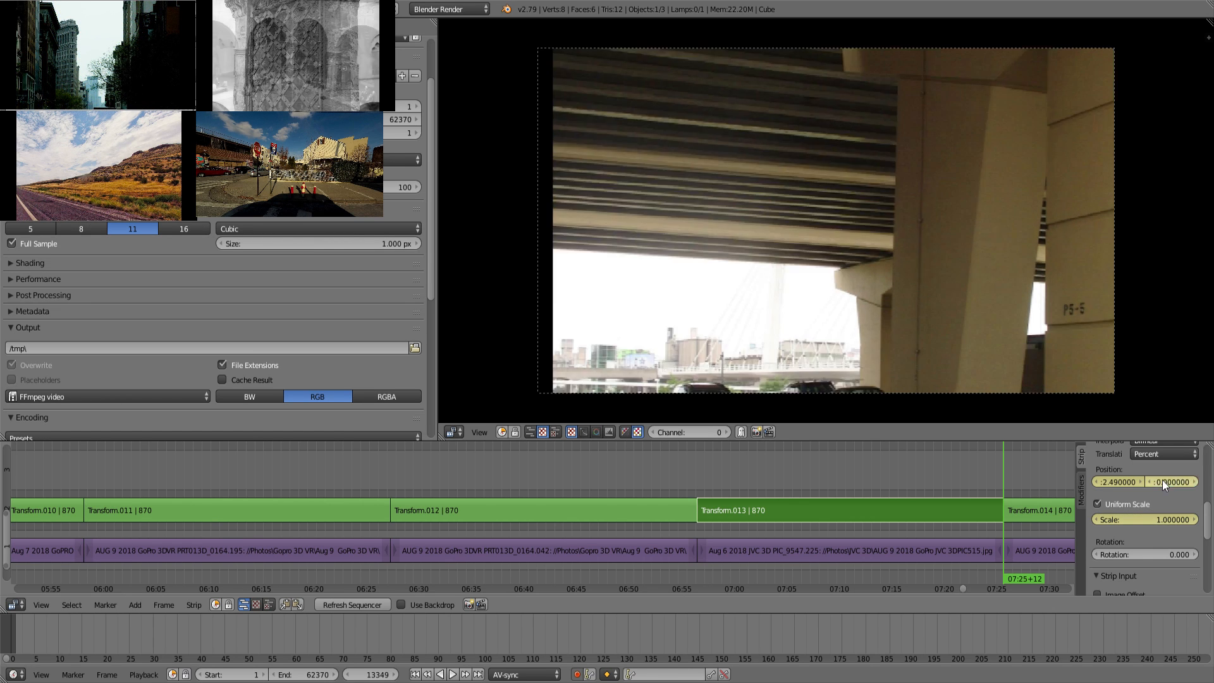
click(1130, 482)
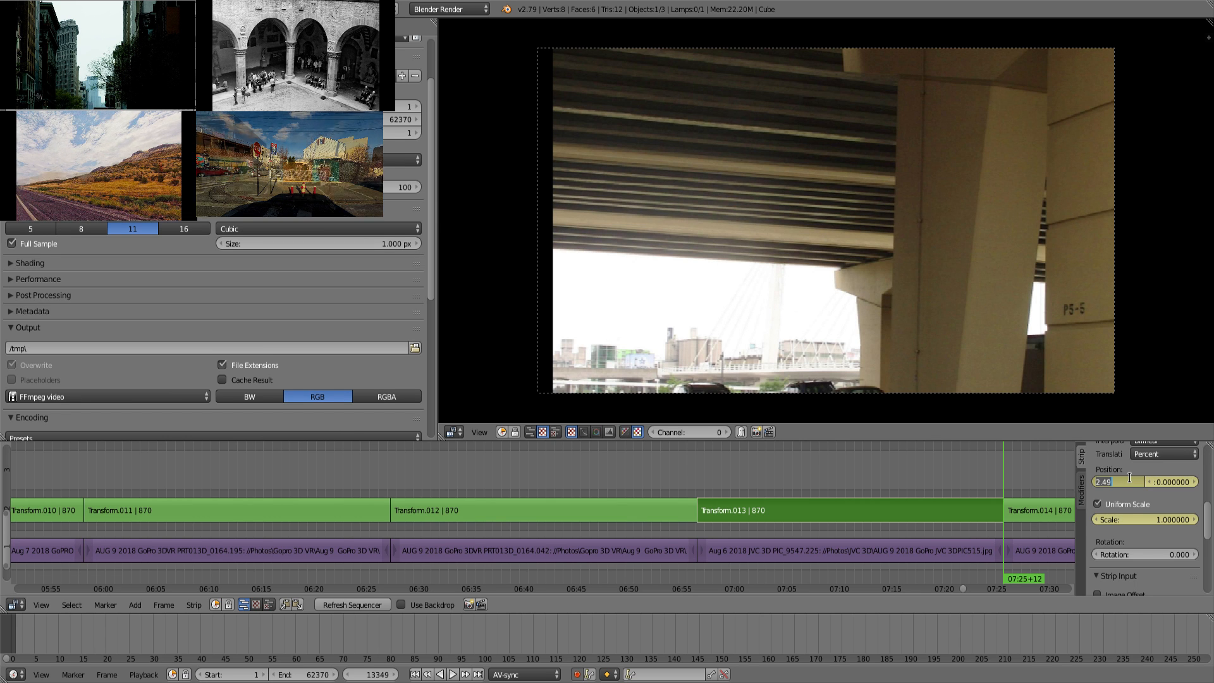
text(0)
key(Return)
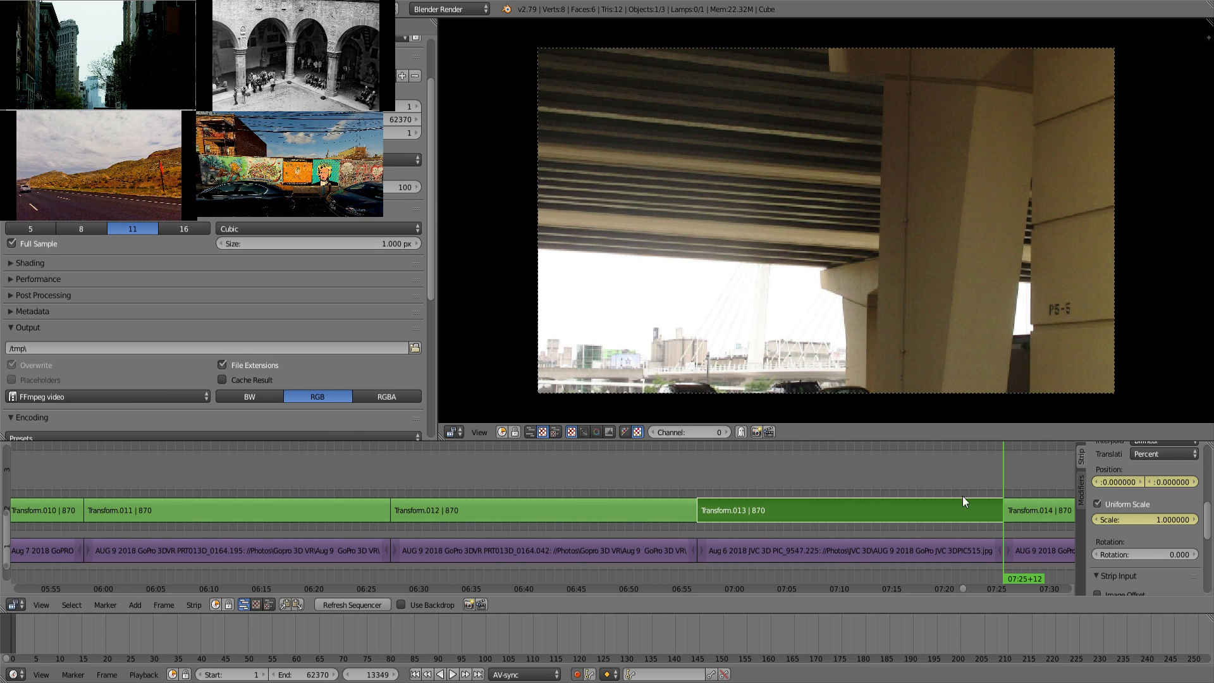
Step: Enable uniform scaling on the Transform.014 strip and keyframe scale 1.39 and position 5.19, -0.15 on its first frame
middle_drag(1004, 487, 741, 459)
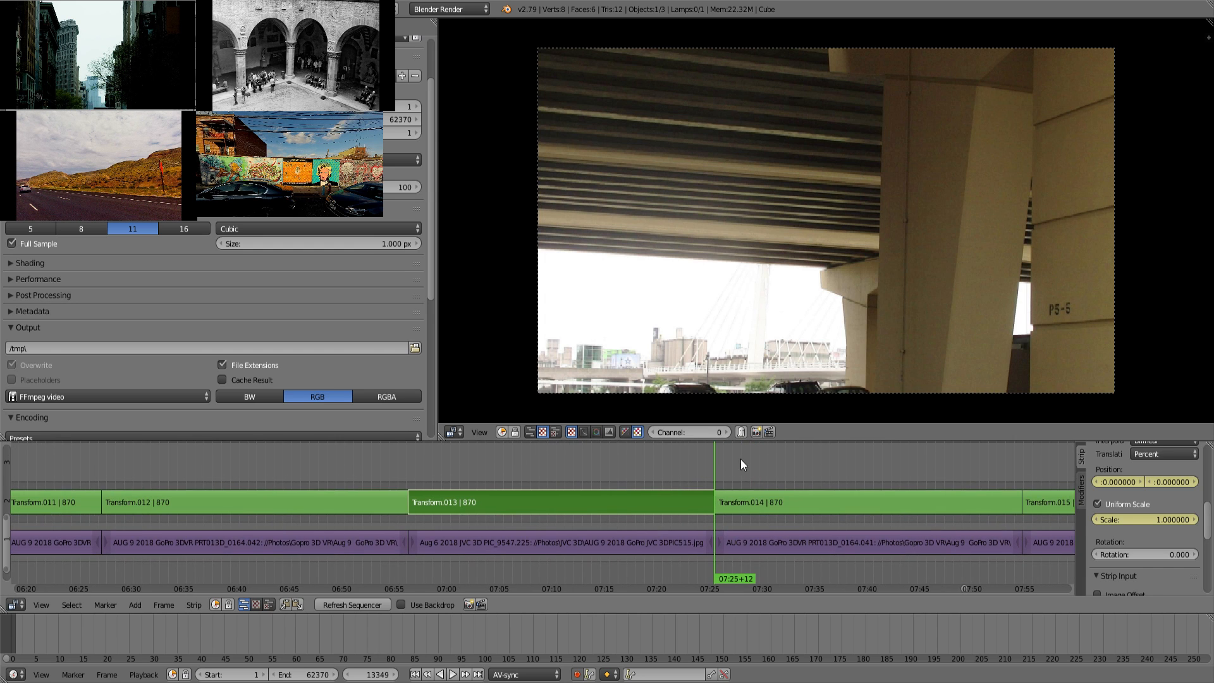
click(743, 464)
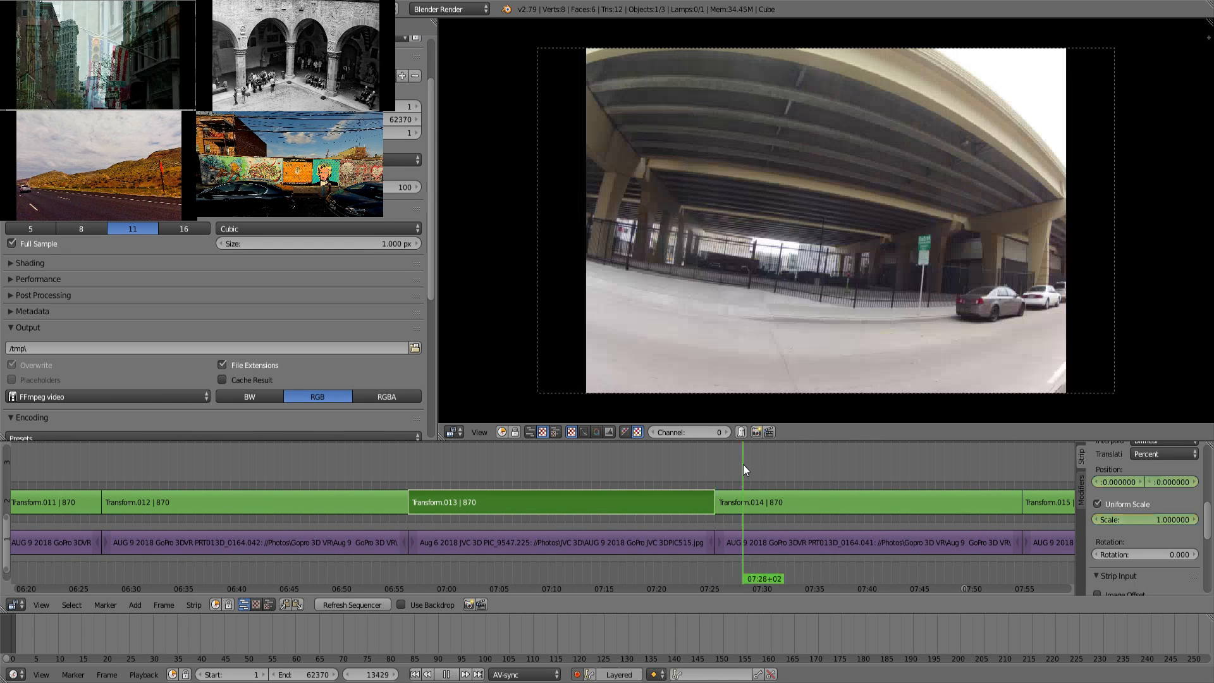
right_click(800, 509)
key(Page_Down)
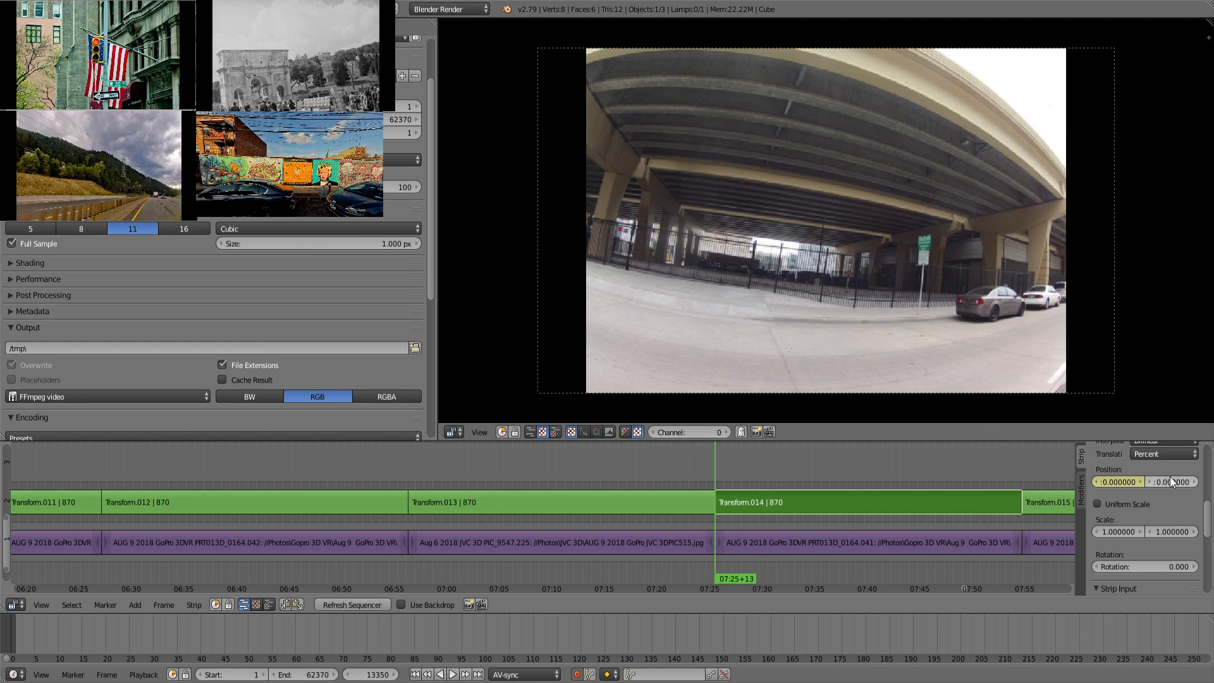
key(i)
click(1113, 503)
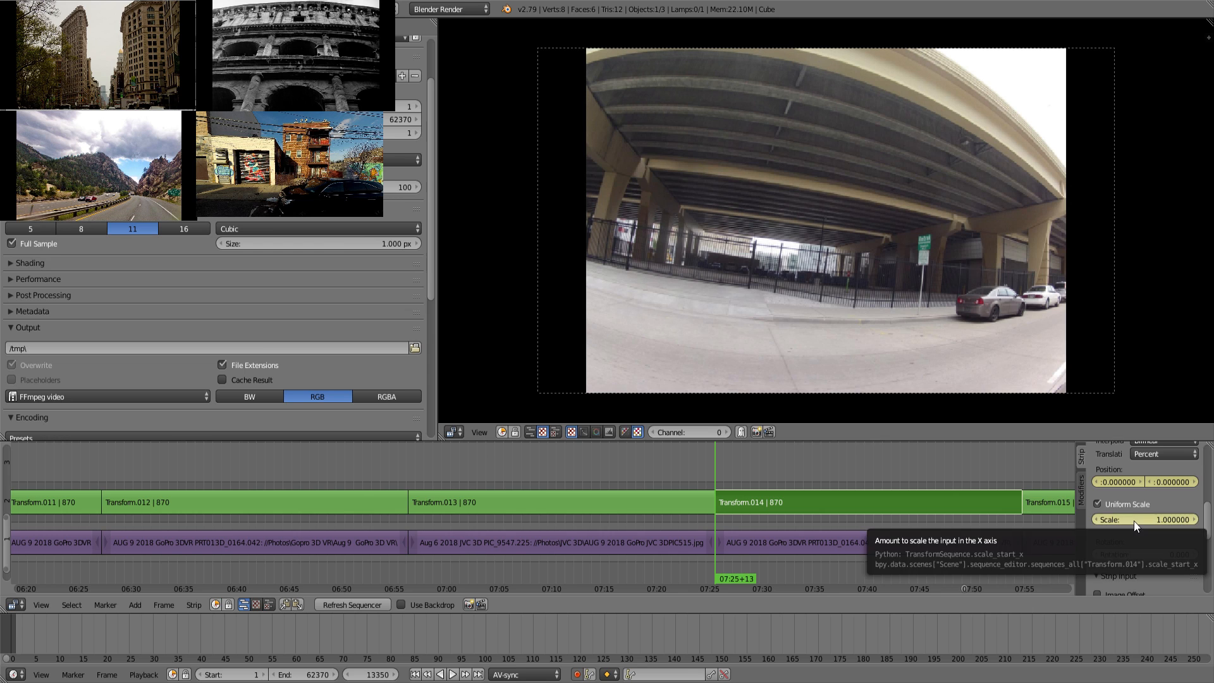
key(i)
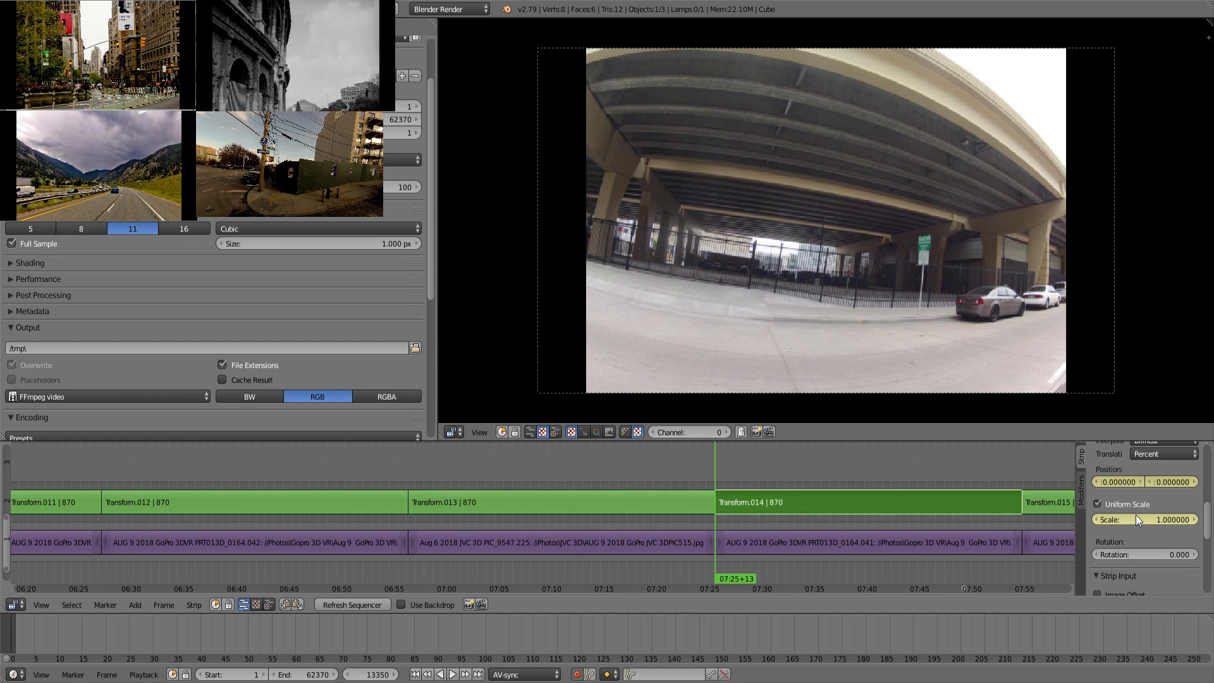
drag(1136, 516, 1181, 516)
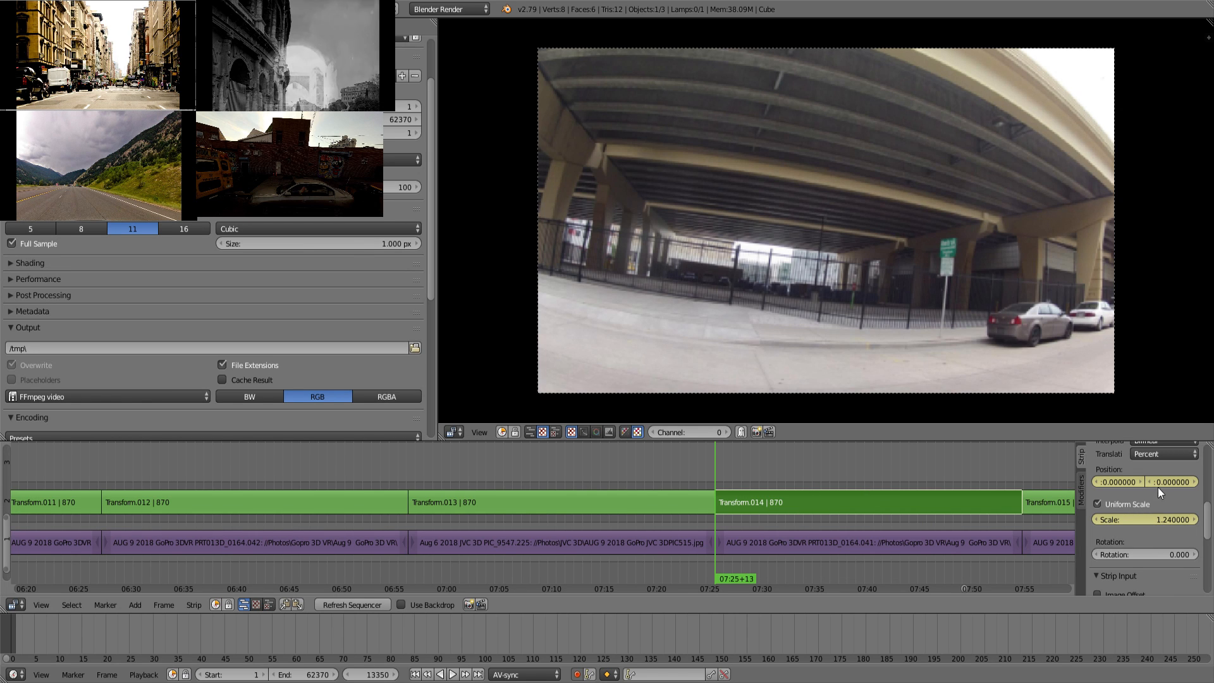
mouse_move(1158, 484)
mouse_down()
mouse_move(1195, 484)
mouse_move(1159, 492)
mouse_move(1174, 519)
mouse_move(1156, 522)
mouse_move(1194, 487)
mouse_move(1114, 480)
mouse_move(1167, 482)
mouse_move(1143, 482)
mouse_up()
Step: Keyframe the Transform.014 strip's scale at 1.39 and its position at -2.16, 1.38 on its last frame
click(887, 469)
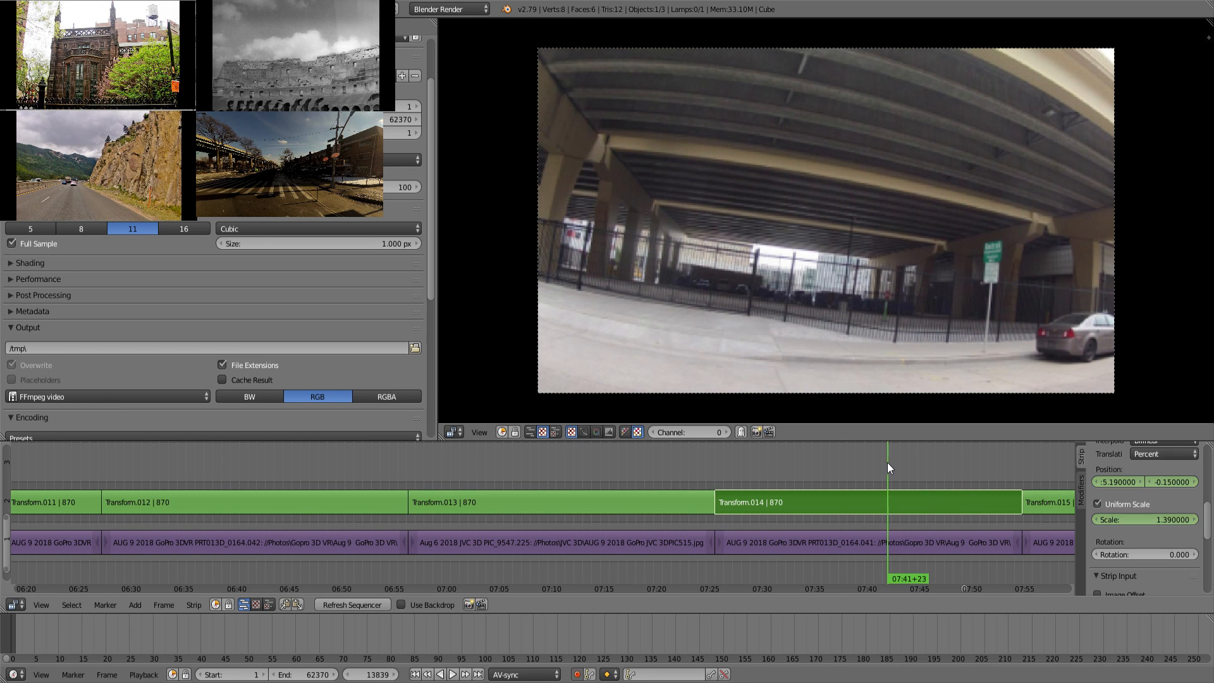
key(Page_Up)
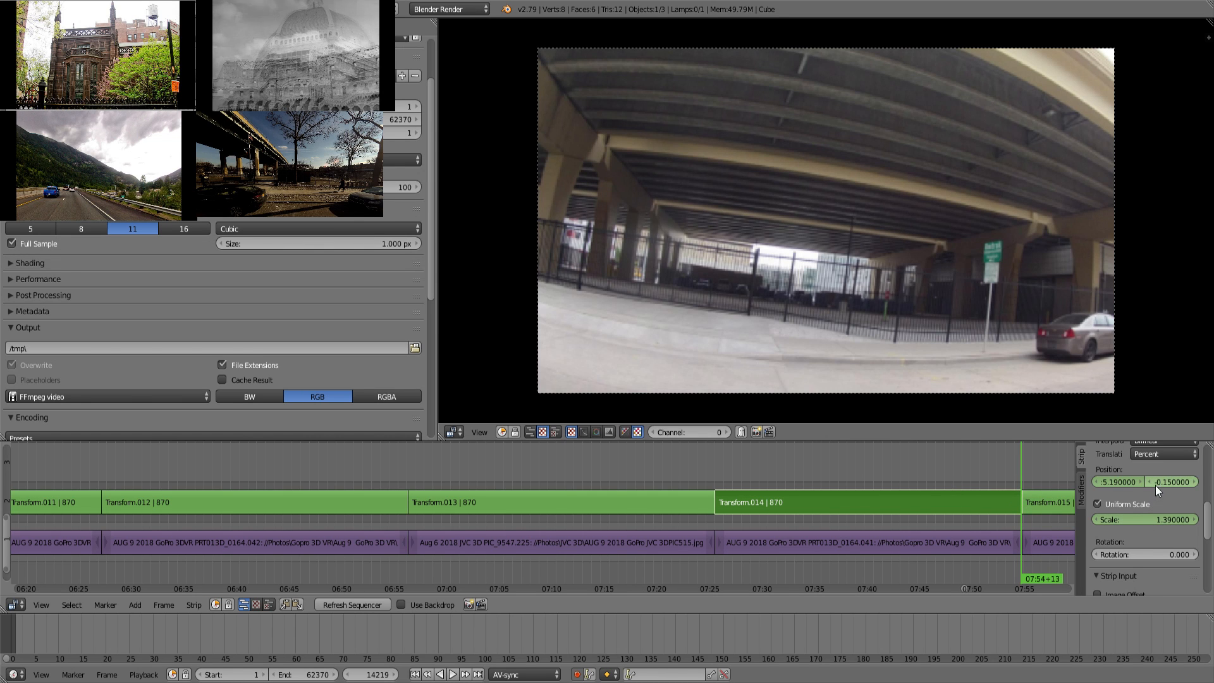
drag(1165, 520, 1106, 484)
key(i)
key(i)
key(i)
drag(1161, 520, 1129, 484)
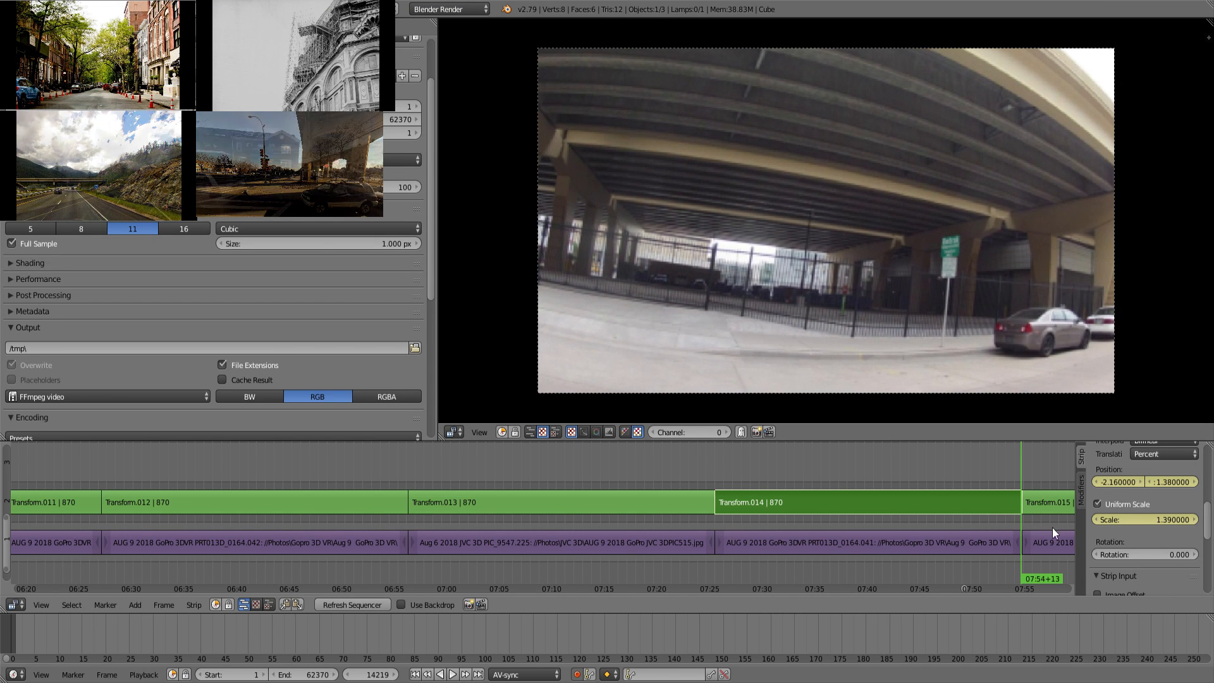
Step: Enable uniform scaling on the Transform.015 strip and keyframe position 0, 0 and scale 1 on its first frame
middle_drag(1004, 502, 639, 460)
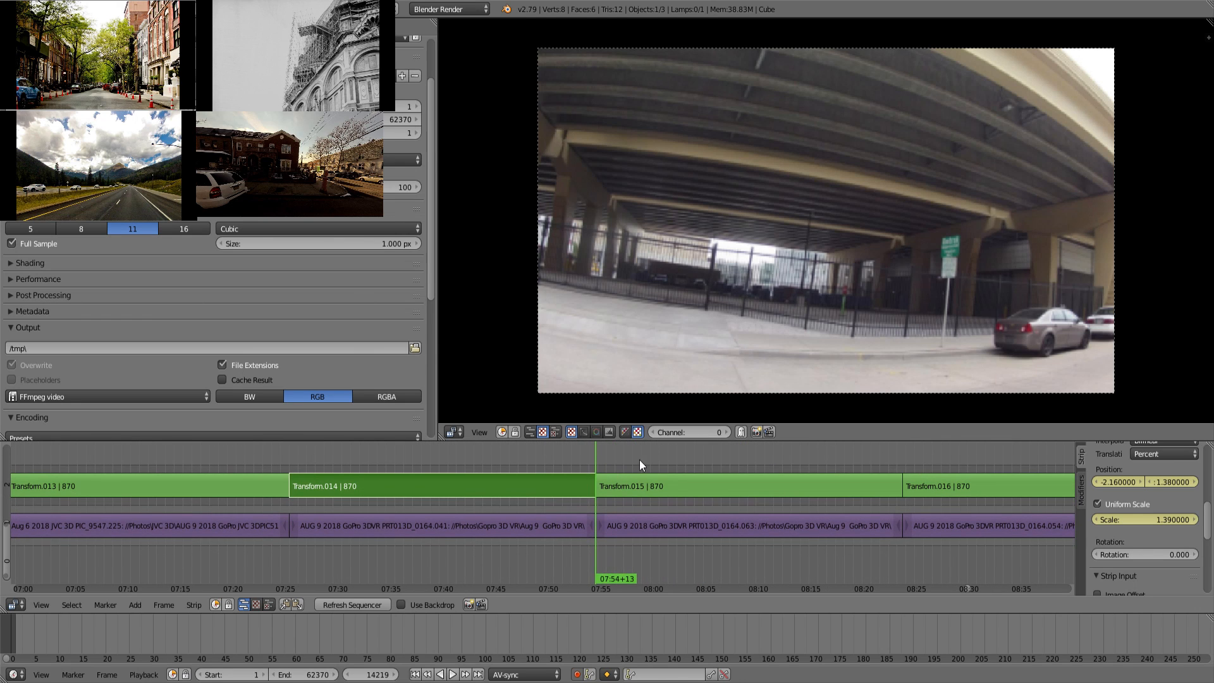
click(639, 461)
key(Page_Down)
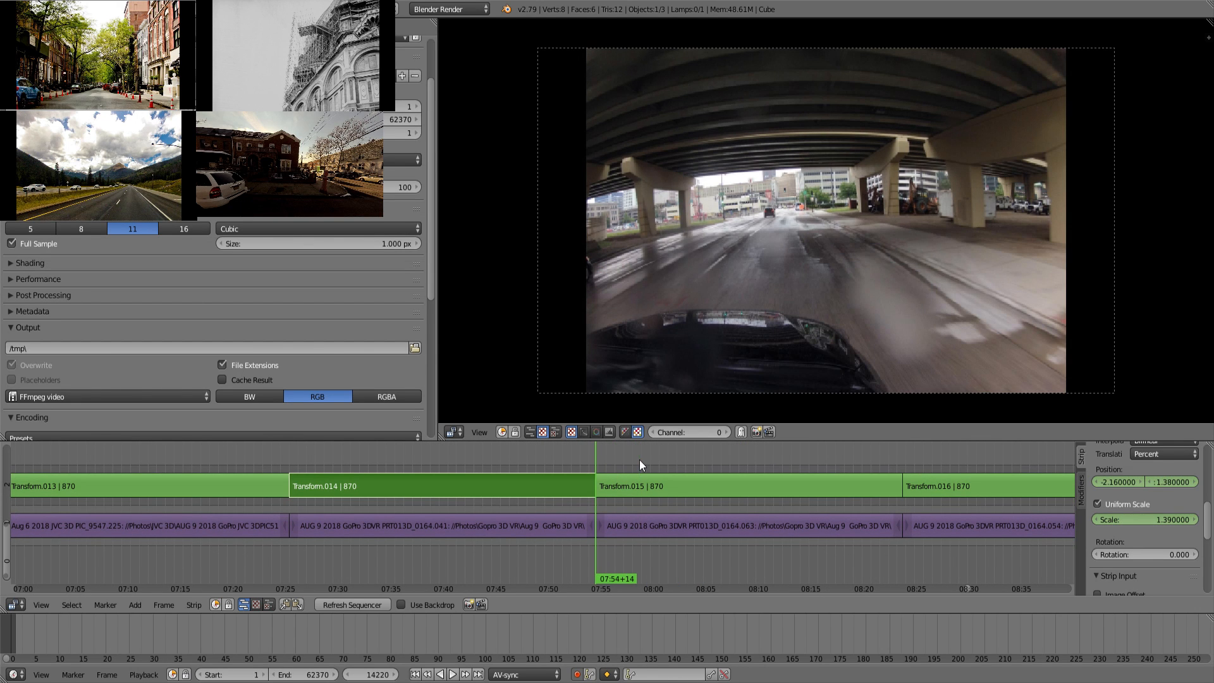
right_click(695, 491)
key(i)
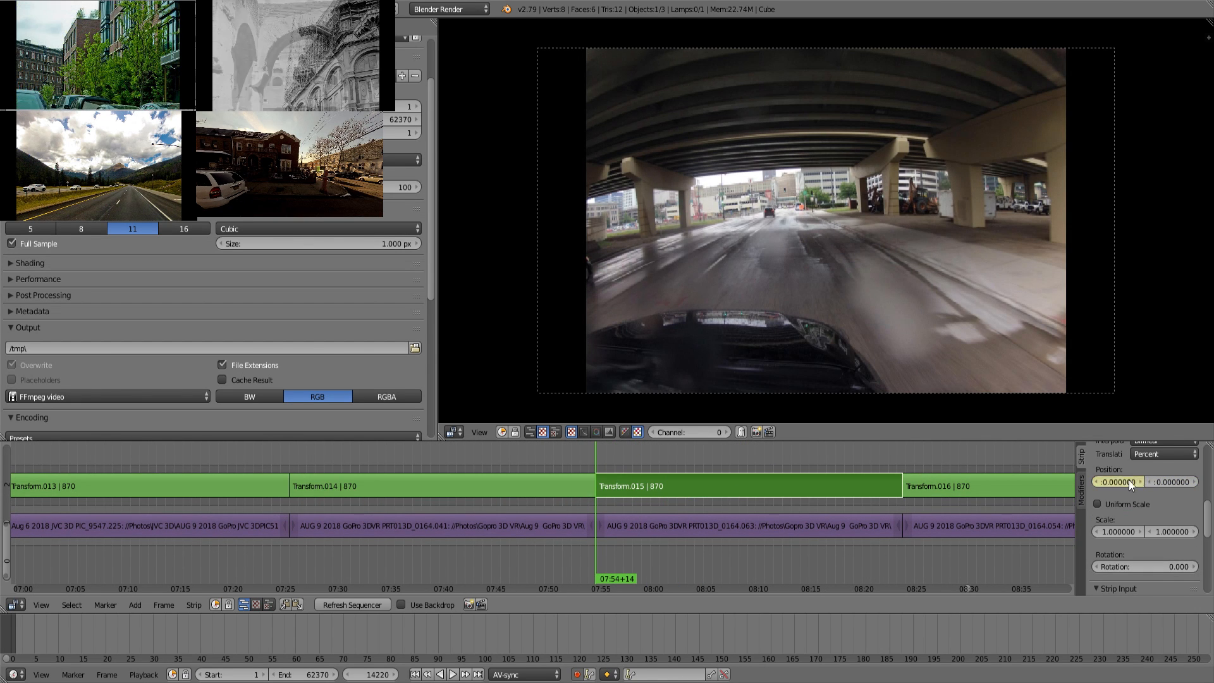
click(1130, 507)
key(i)
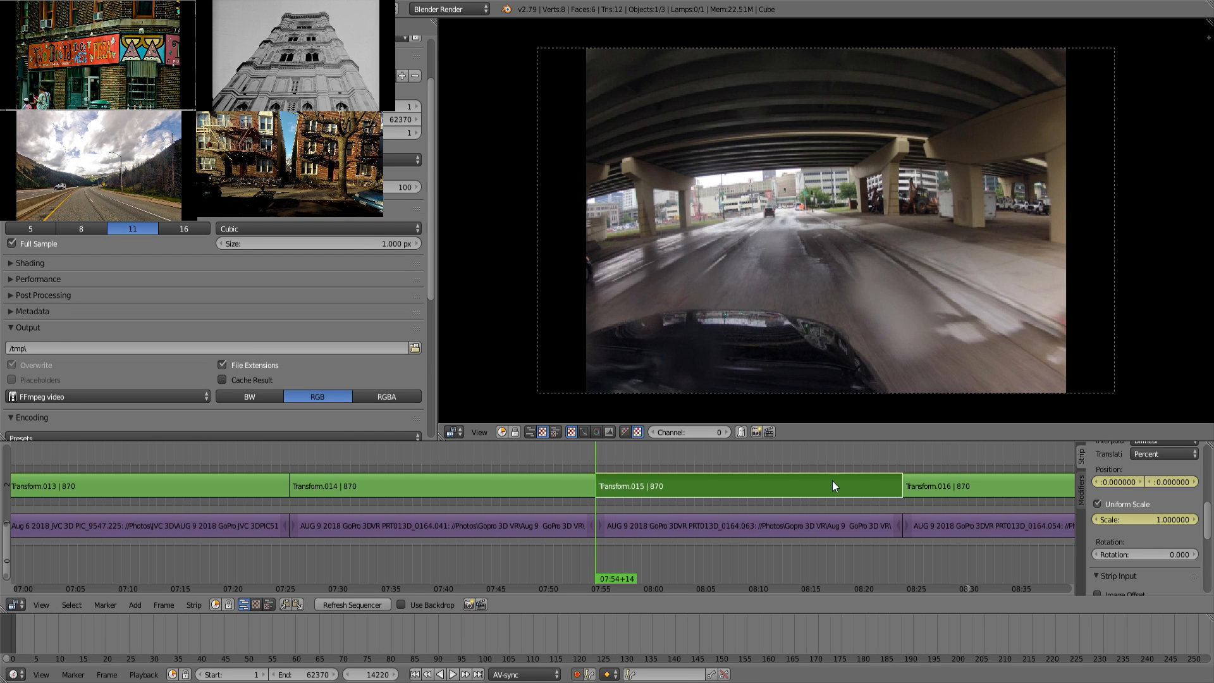
mouse_move(822, 460)
mouse_down()
mouse_move(885, 452)
mouse_move(819, 465)
mouse_up()
key(Escape)
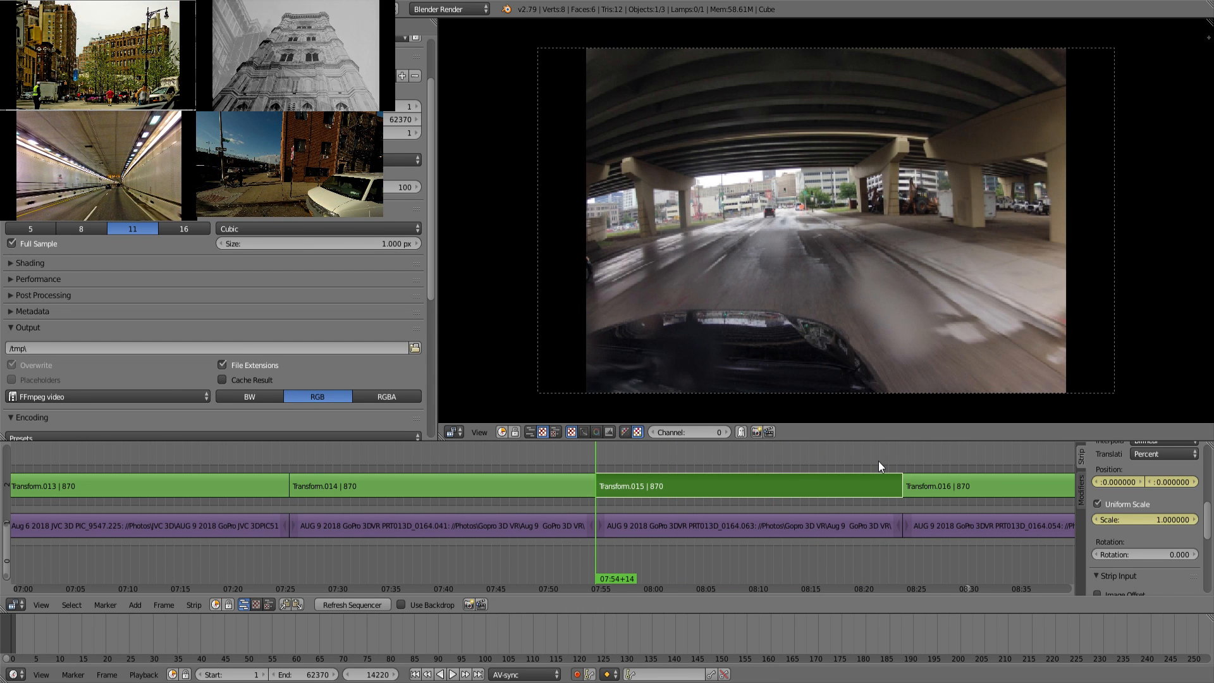
key(Page_Up)
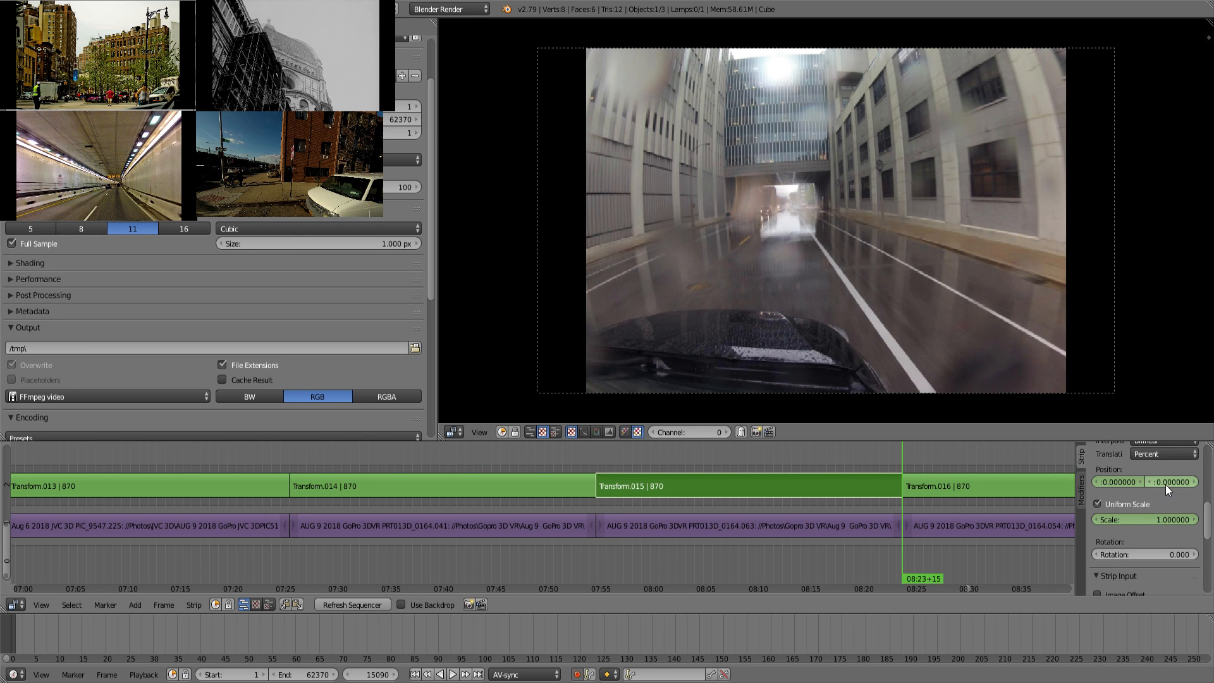
drag(1171, 482, 1156, 482)
key(i)
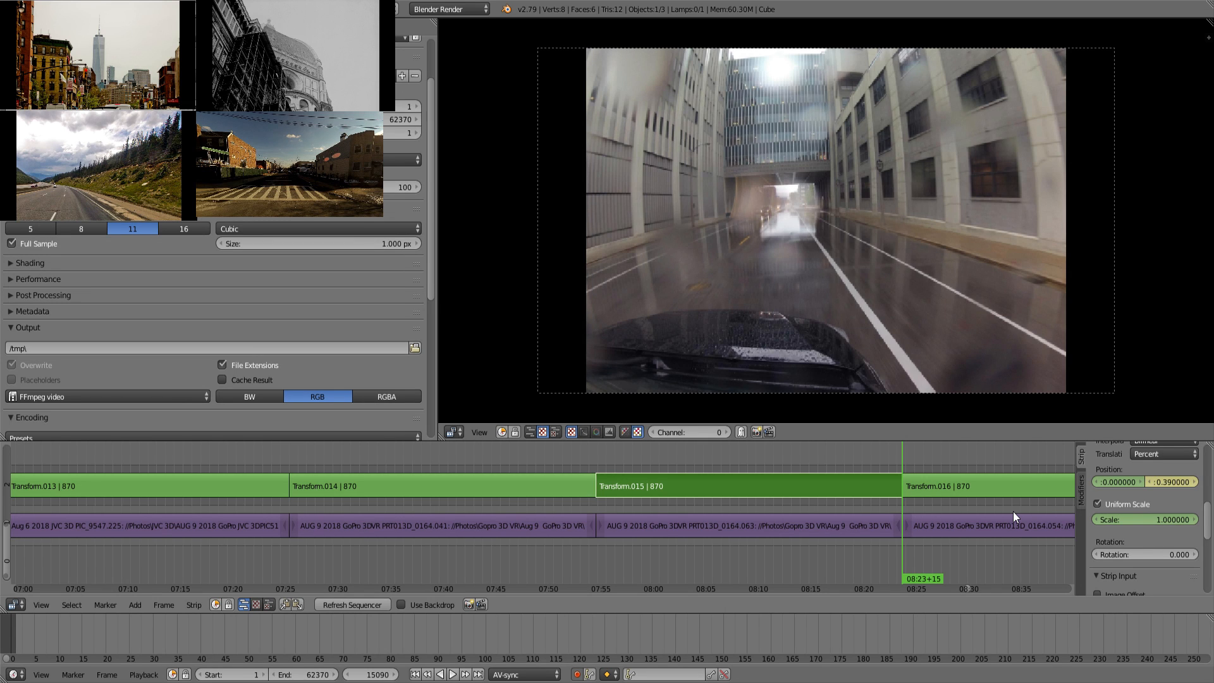
key(ctrl+z)
key(Left)
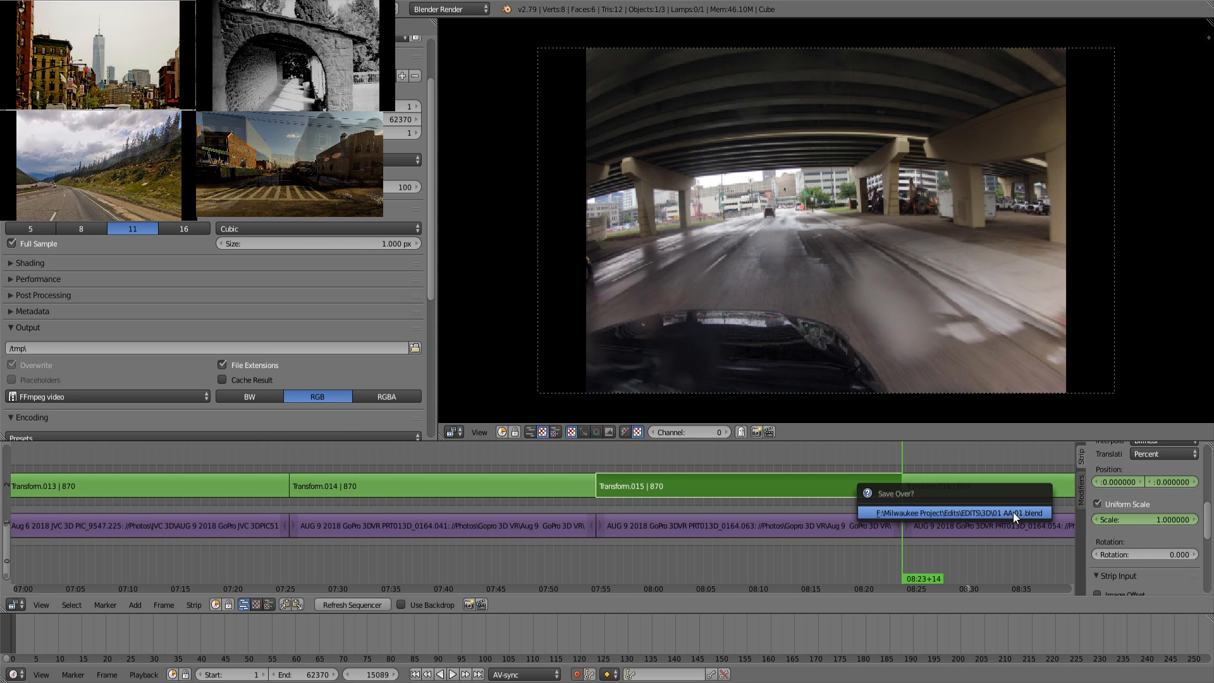
key(Down)
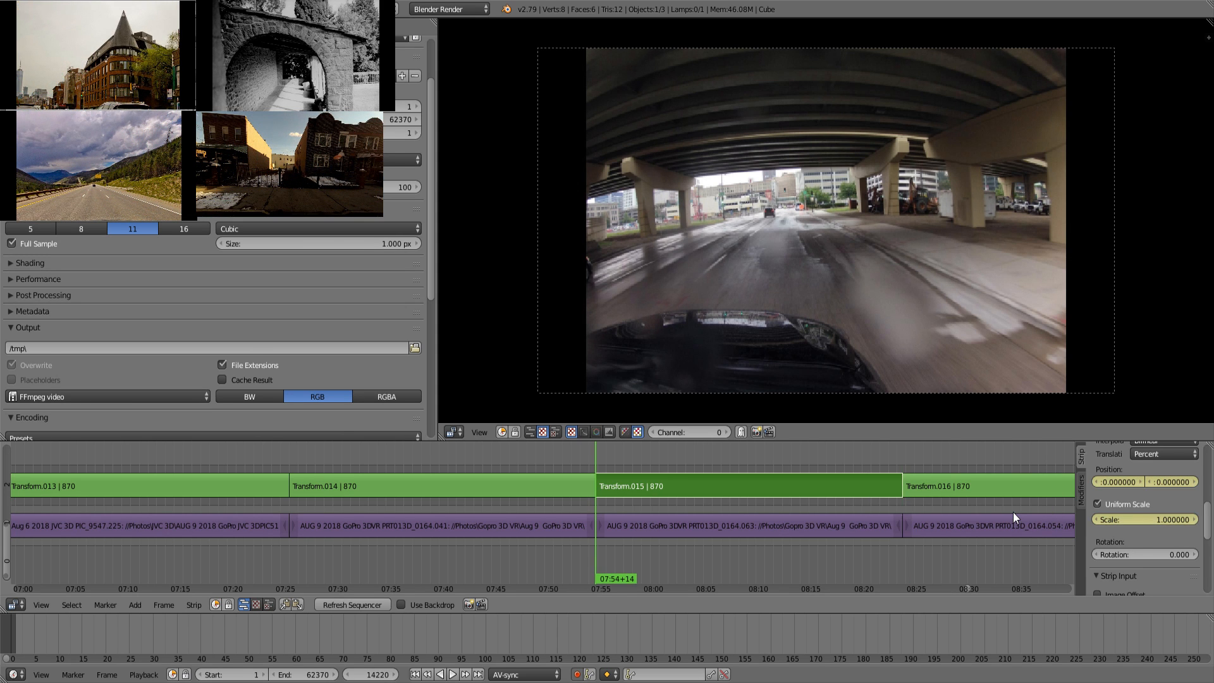
Step: Set the Transform.015 strip's first-frame scale to 1.27, and keyframe scale 1.96 and position -12.72, -19.89 on its last frame
mouse_move(1125, 519)
mouse_down()
mouse_move(1156, 519)
mouse_move(1136, 514)
mouse_up()
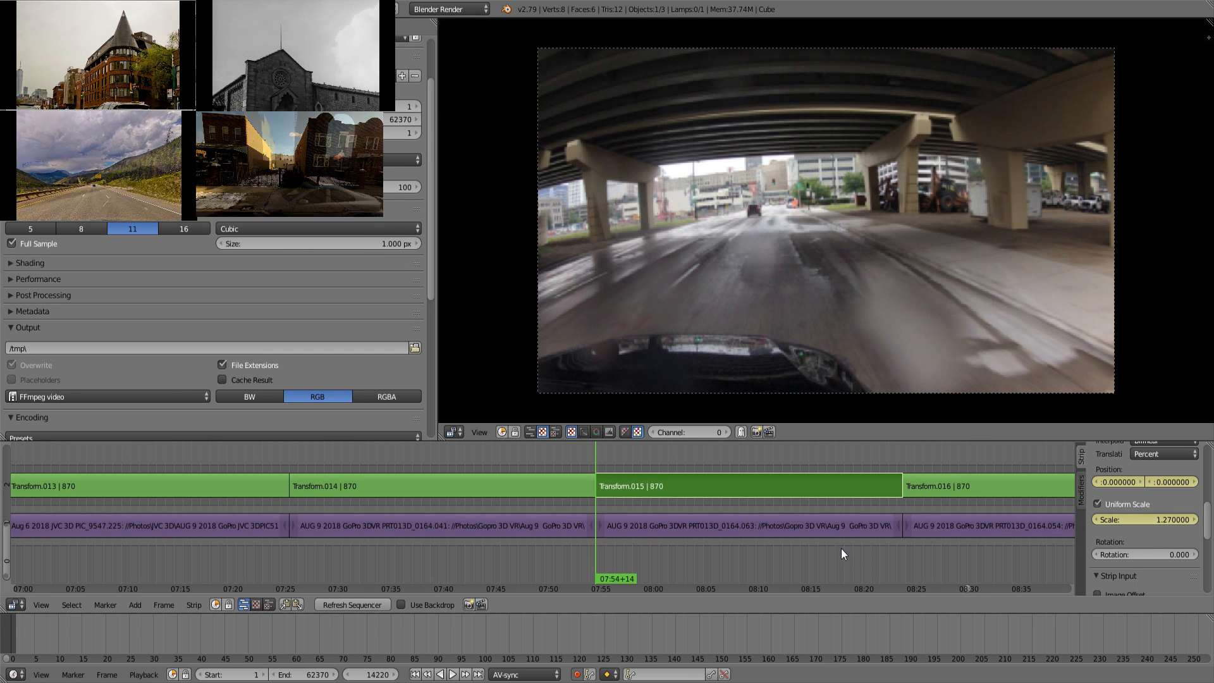
key(Up)
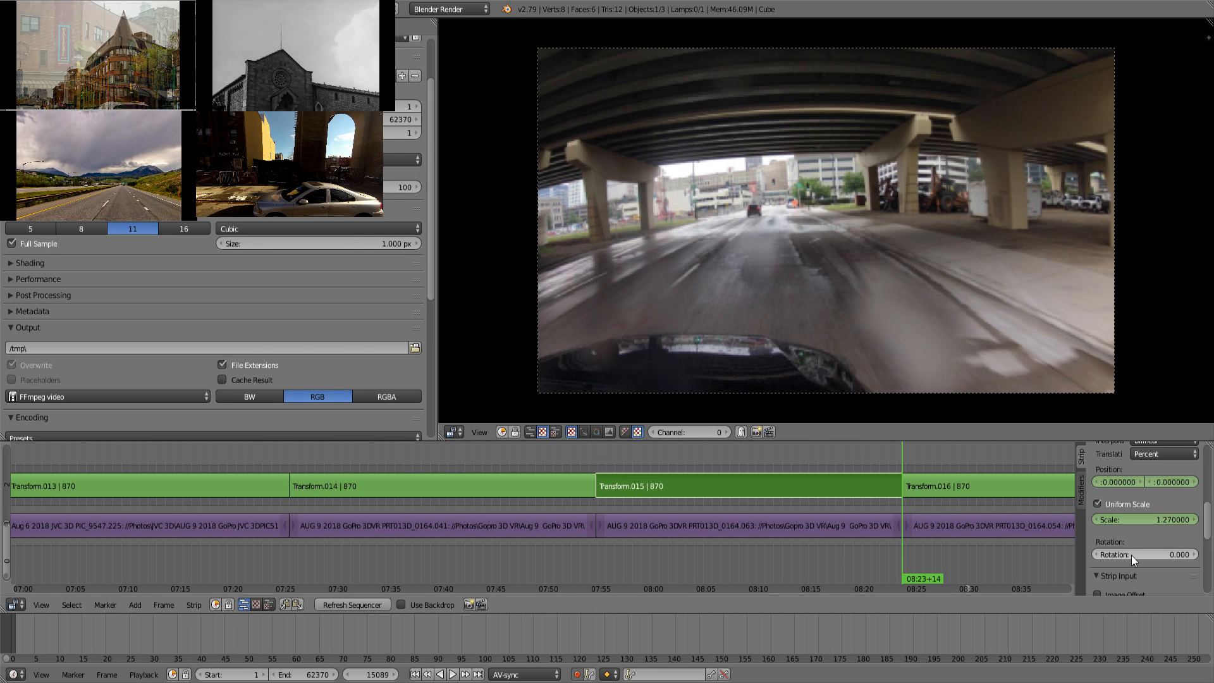
drag(1149, 519, 1067, 526)
key(i)
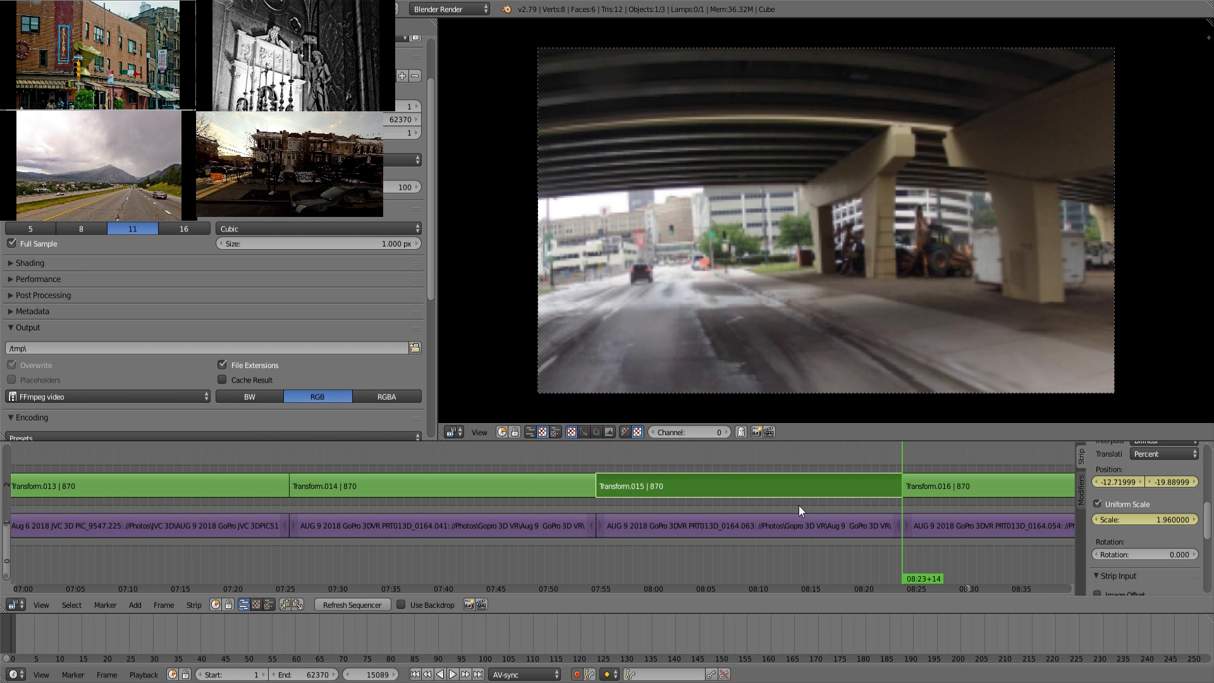
Step: Set the Transform.015 strip's first-frame scale to 1.6 and position to 15.54, -13.74, and scrub through the strip
key(Down)
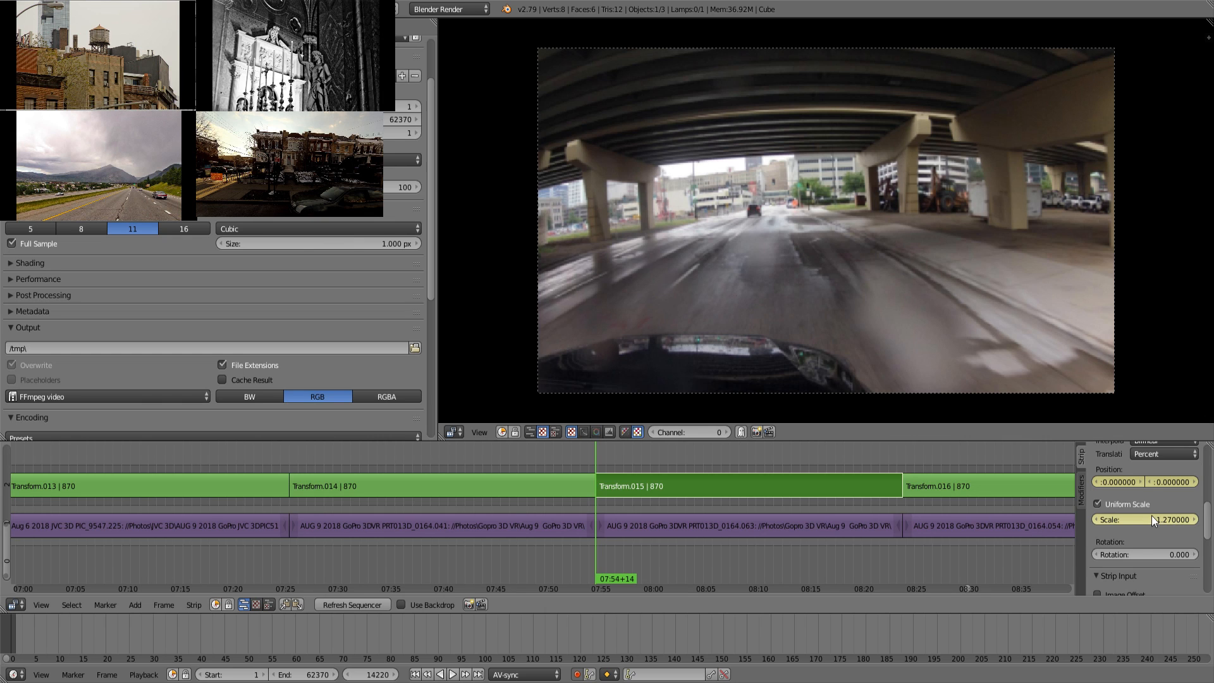
drag(1151, 515, 1145, 484)
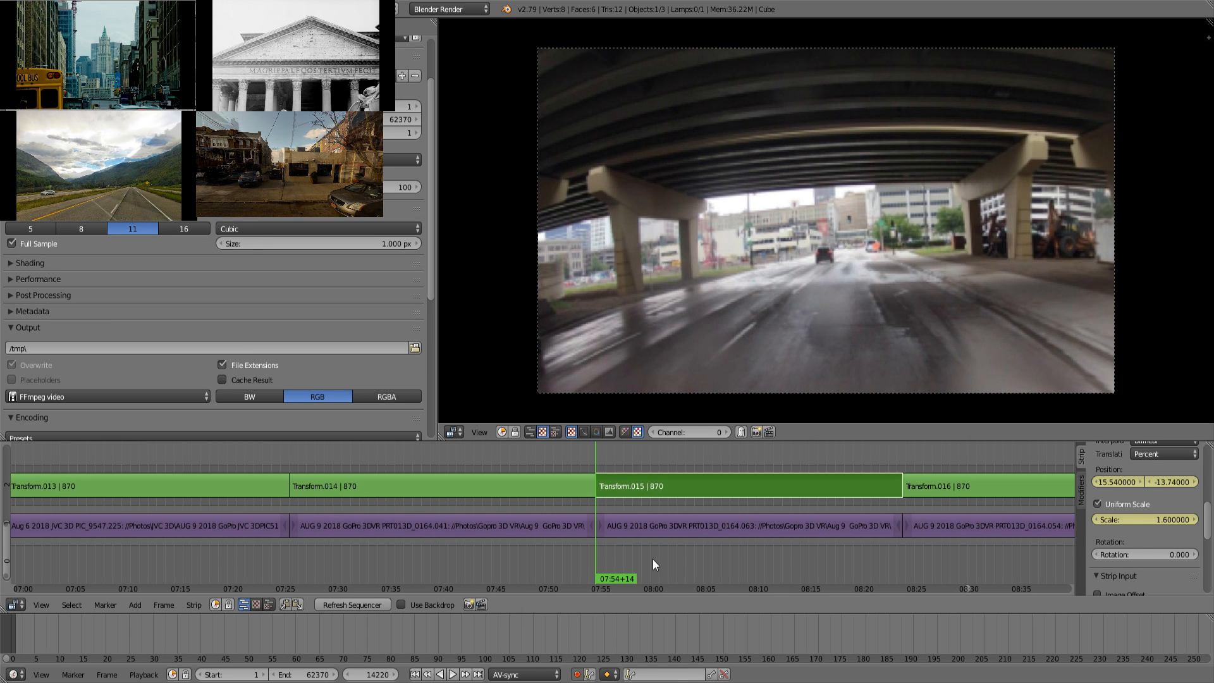
drag(651, 559, 977, 553)
Step: Enable uniform scaling on the Transform.016 strip and keyframe scale 1.93 and position 0, -31.05 on its first frame
middle_drag(977, 552, 626, 550)
click(657, 488)
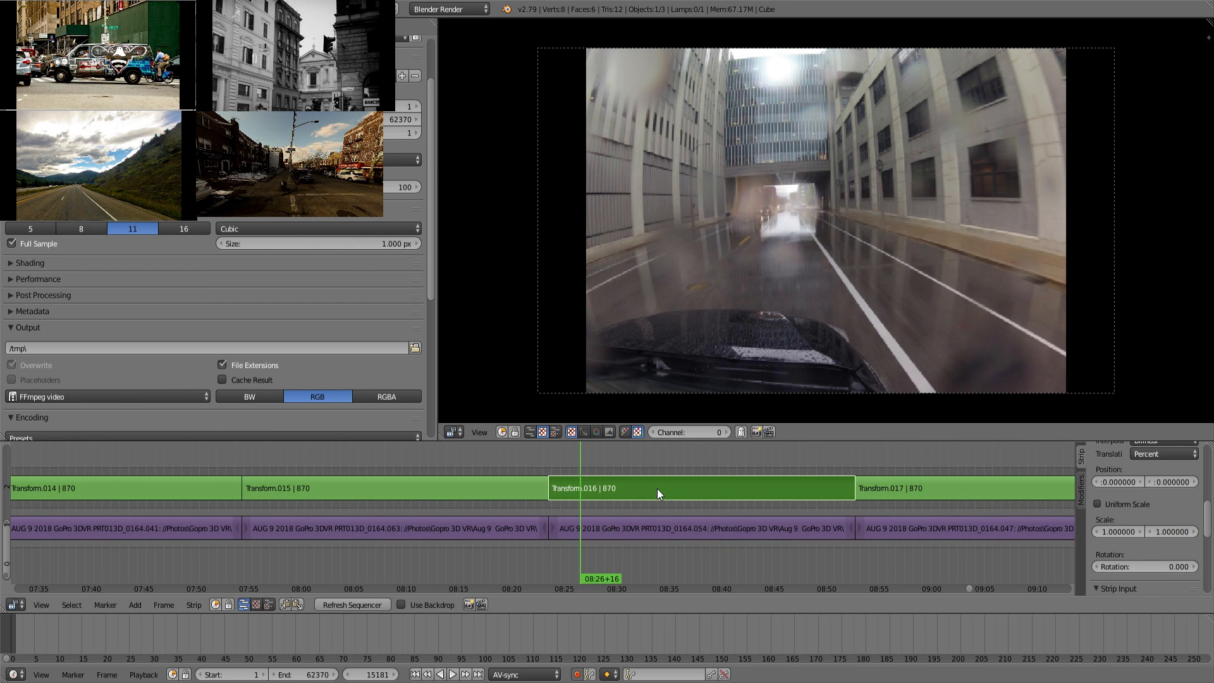
key(Page_Down)
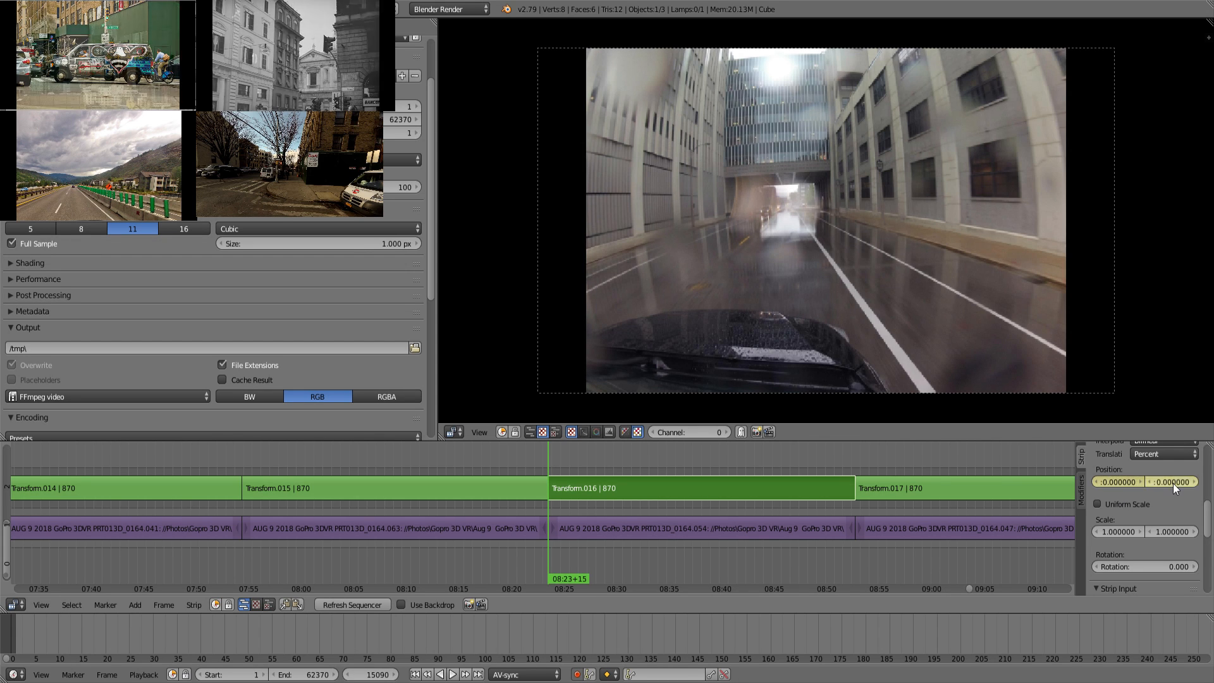
click(1129, 505)
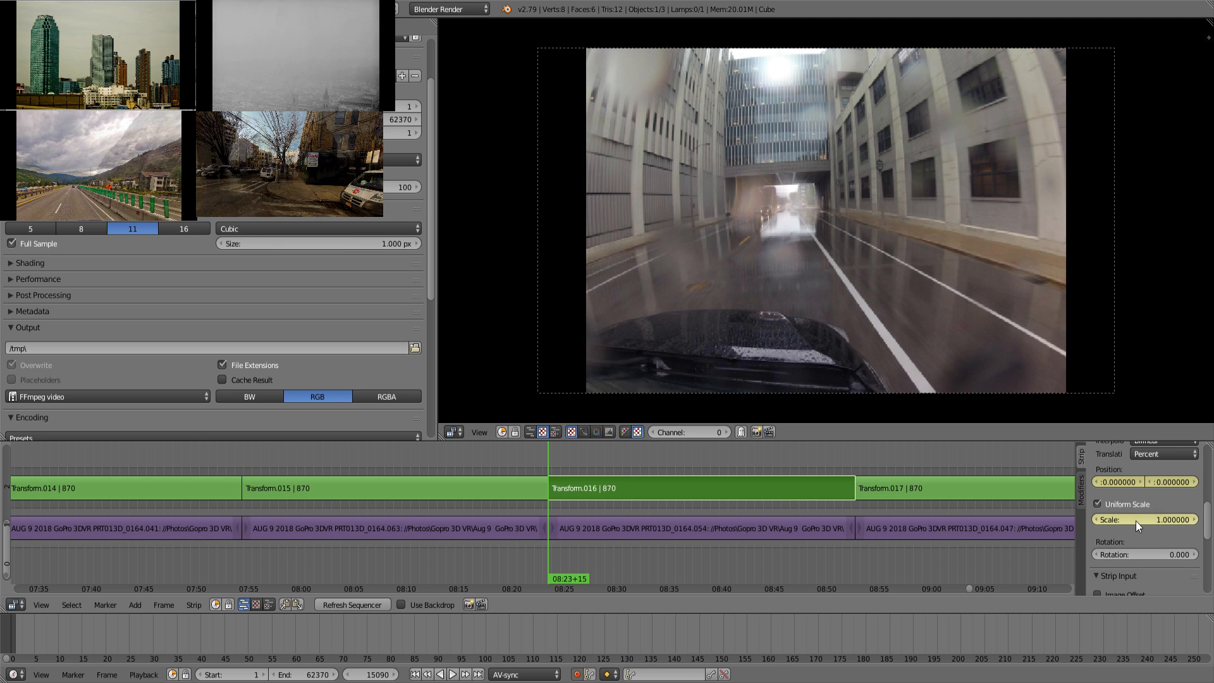
drag(1136, 521, 1123, 481)
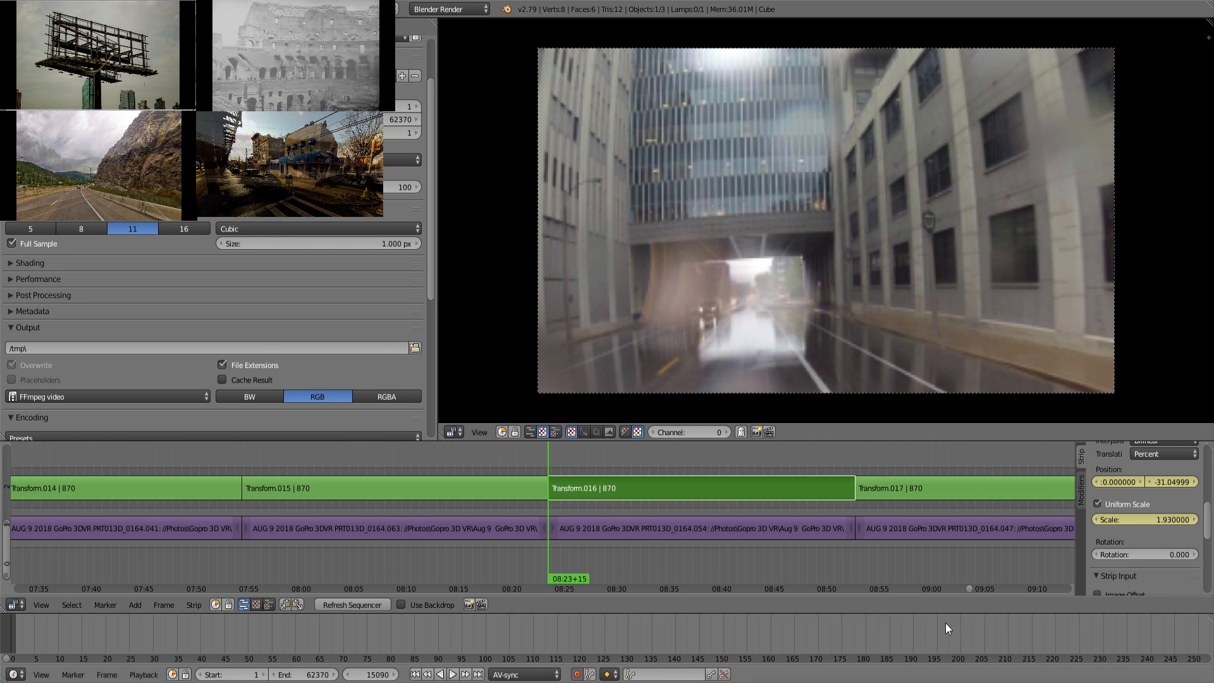
Step: Keyframe the Transform.016 strip's vertical position at -30.48 on frame 15960, at the end of the strip
key(Page_Up)
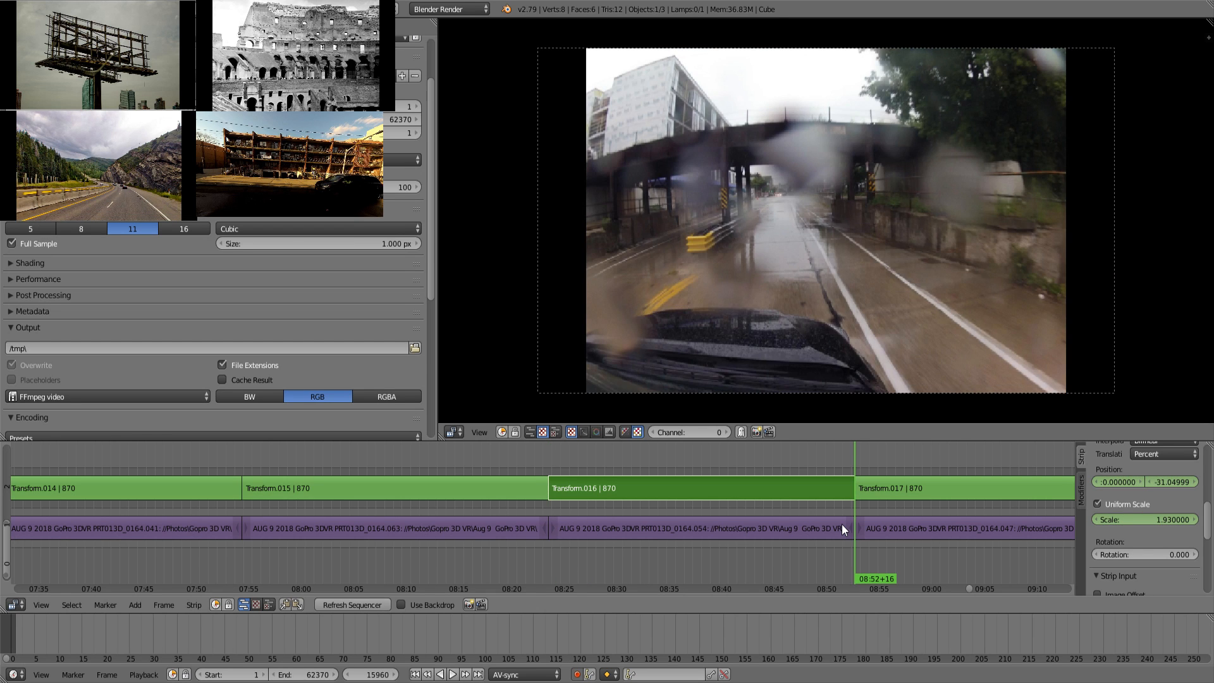
key(Left)
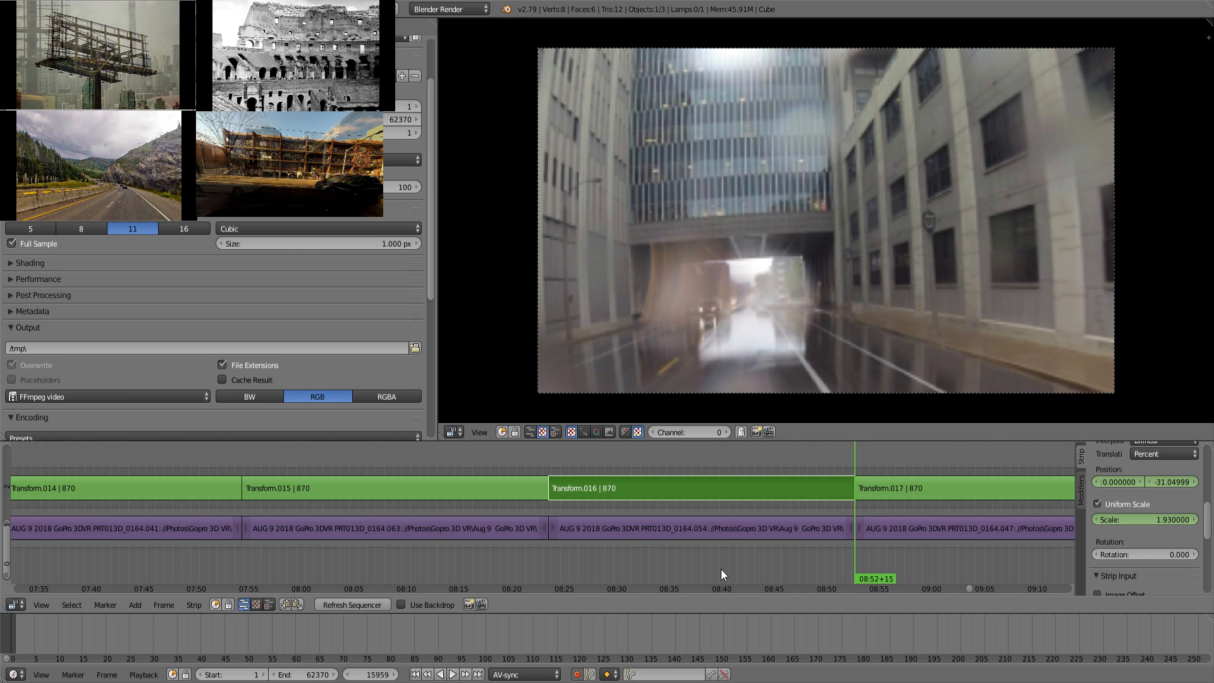
drag(697, 559, 658, 564)
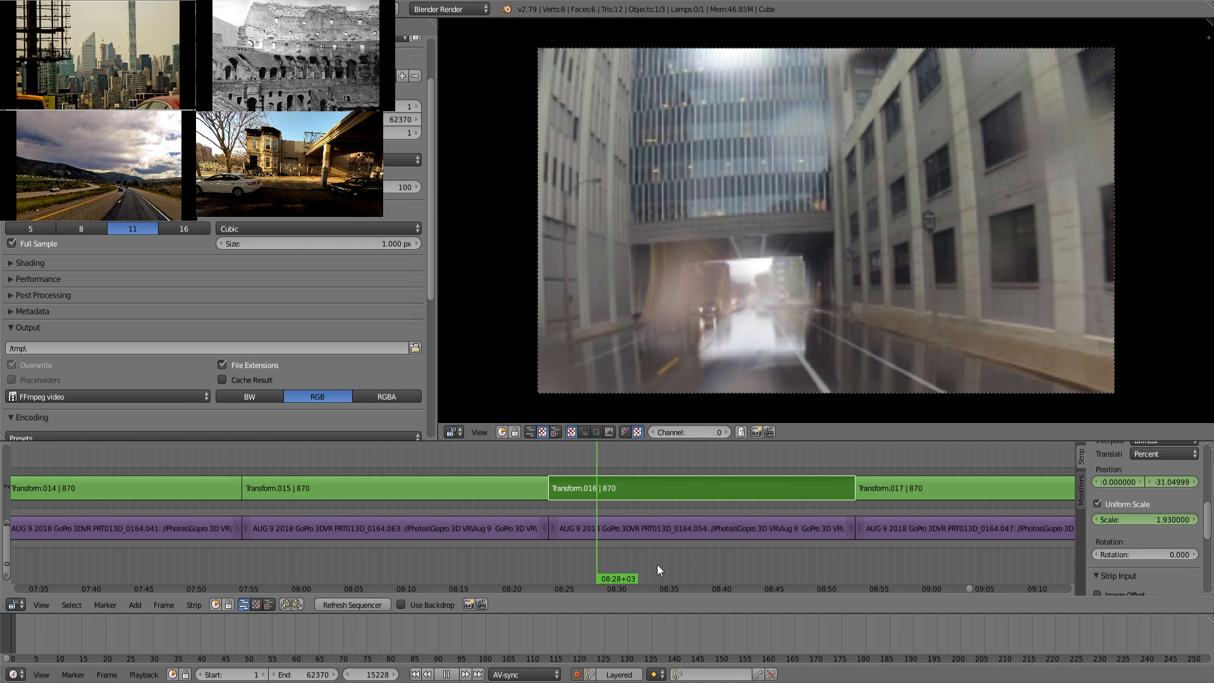
key(Page_Up)
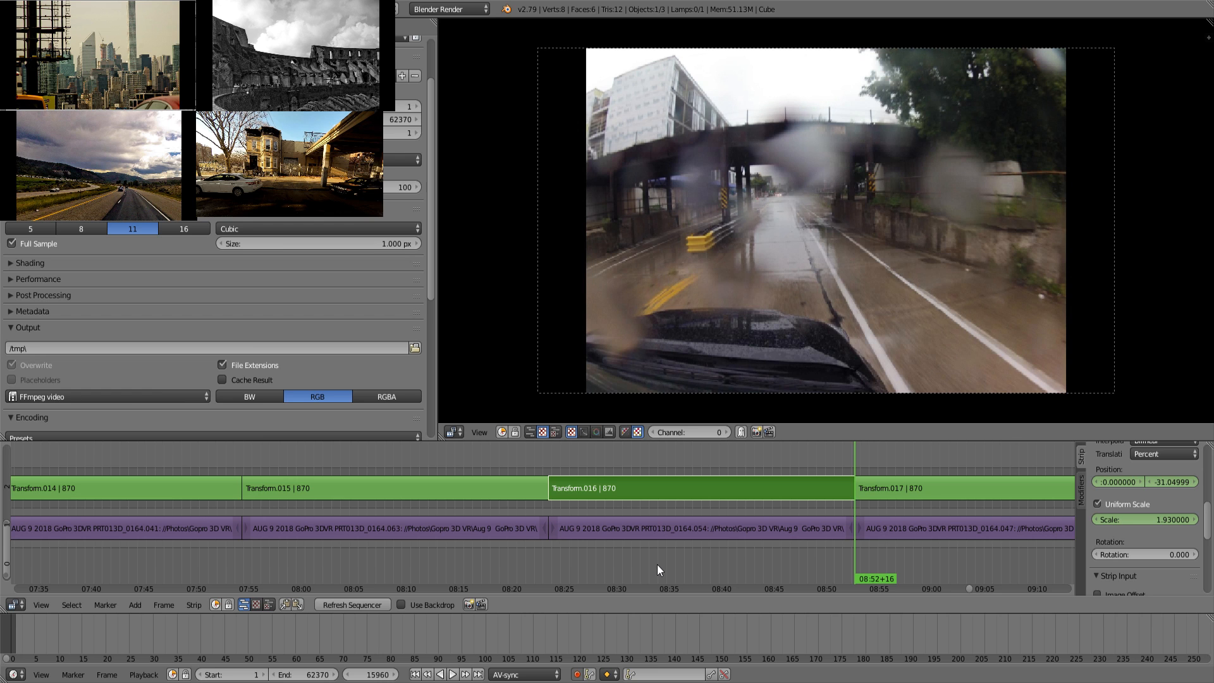
key(Left)
key(Right)
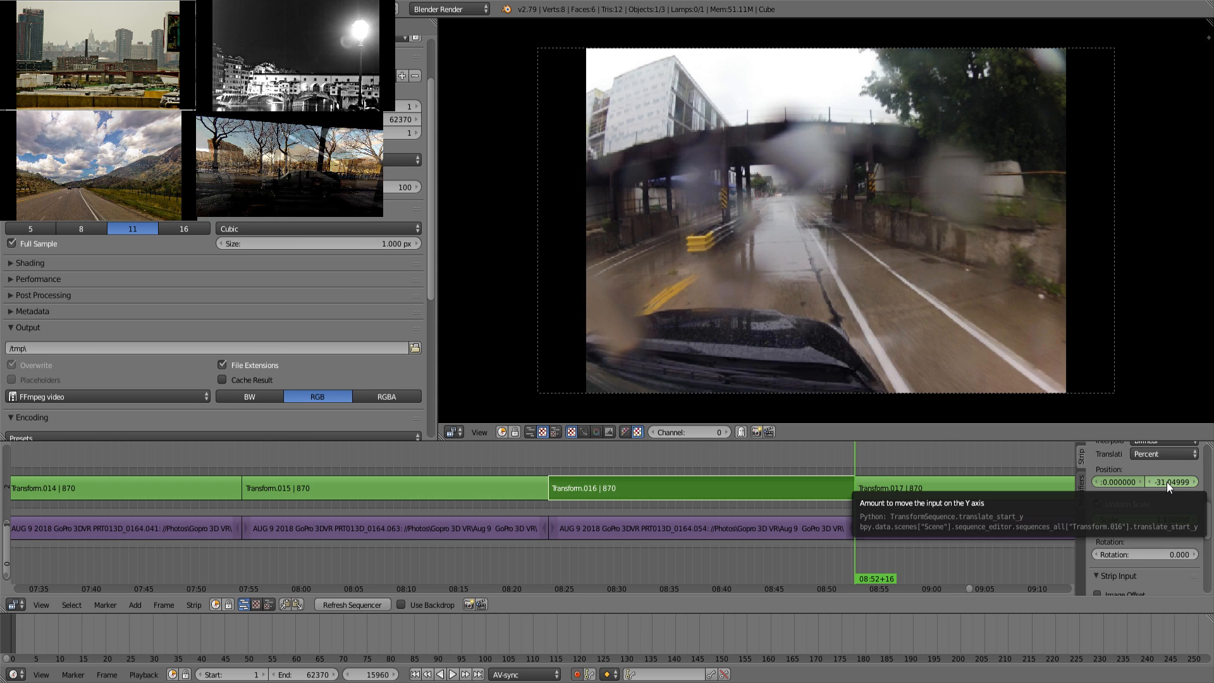
drag(1167, 481, 1168, 481)
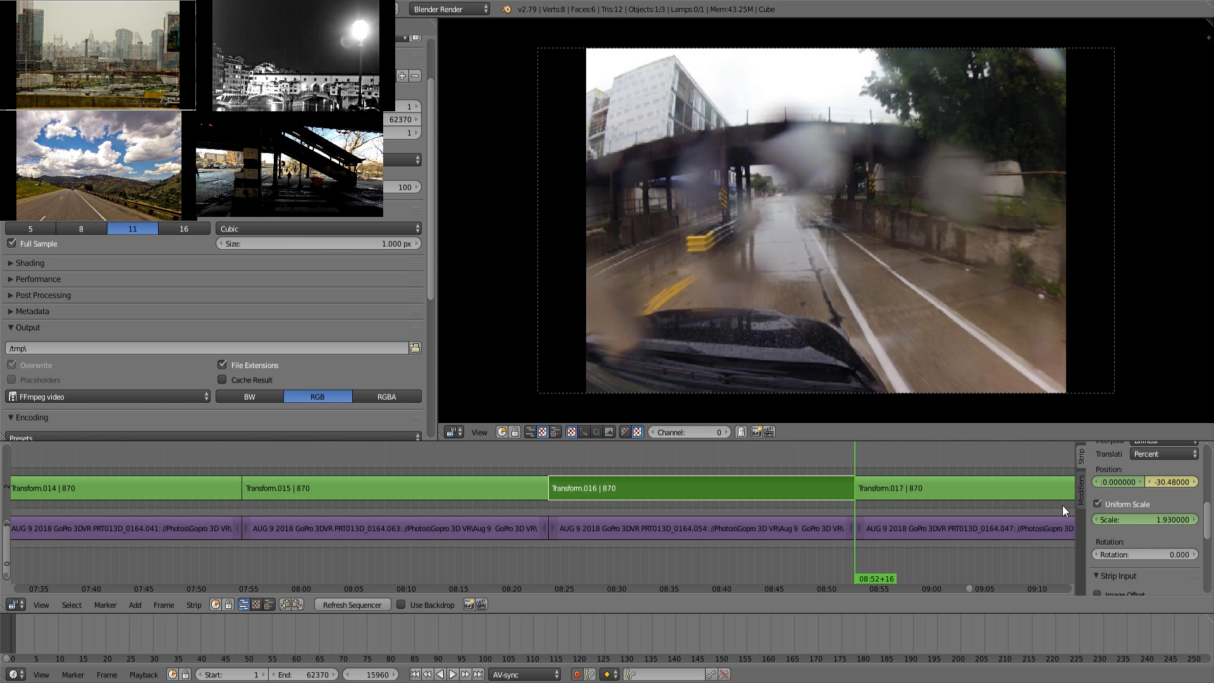
key(Down)
key(Up)
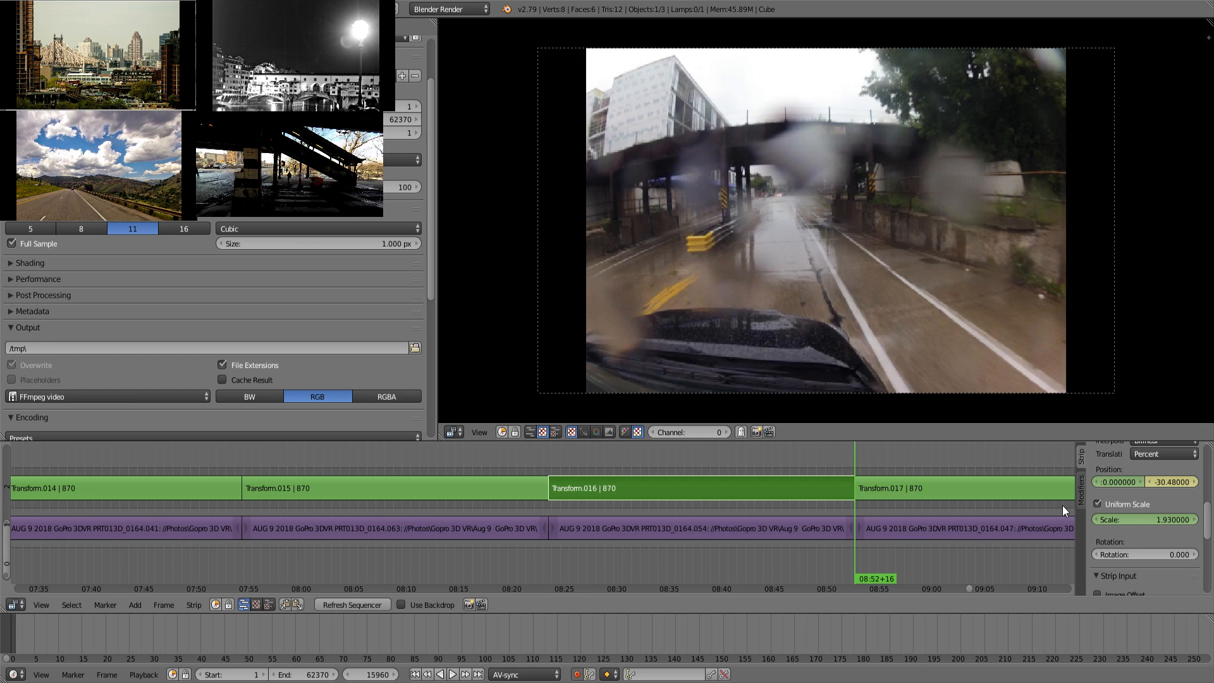
key(Right)
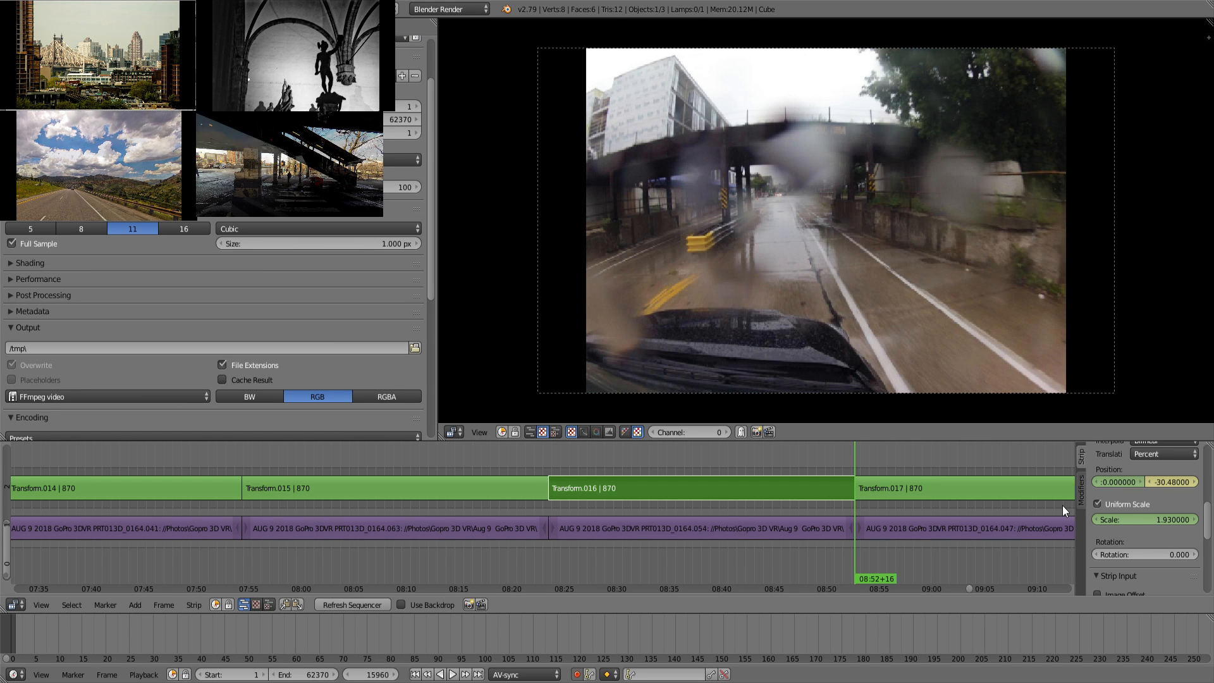
Step: Keyframe scale 1.24 and vertical position -4.02 on the Transform.016 strip's last frame, 15959
key(Left)
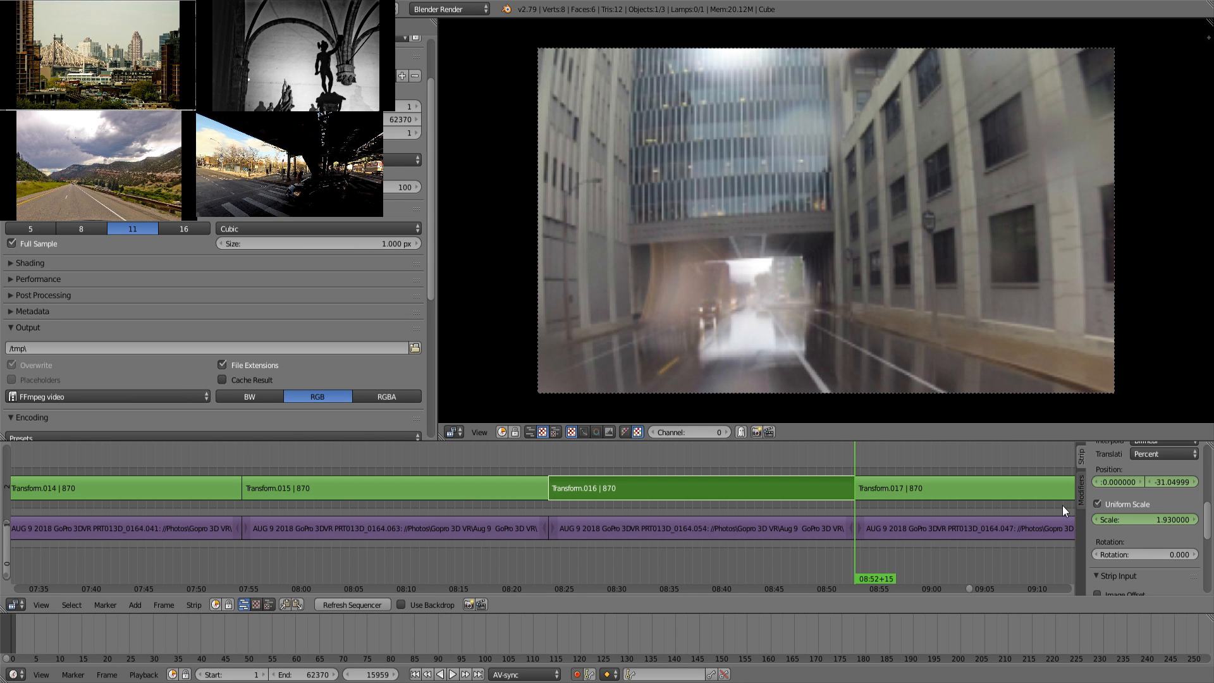
key(Left)
key(Right)
key(Right)
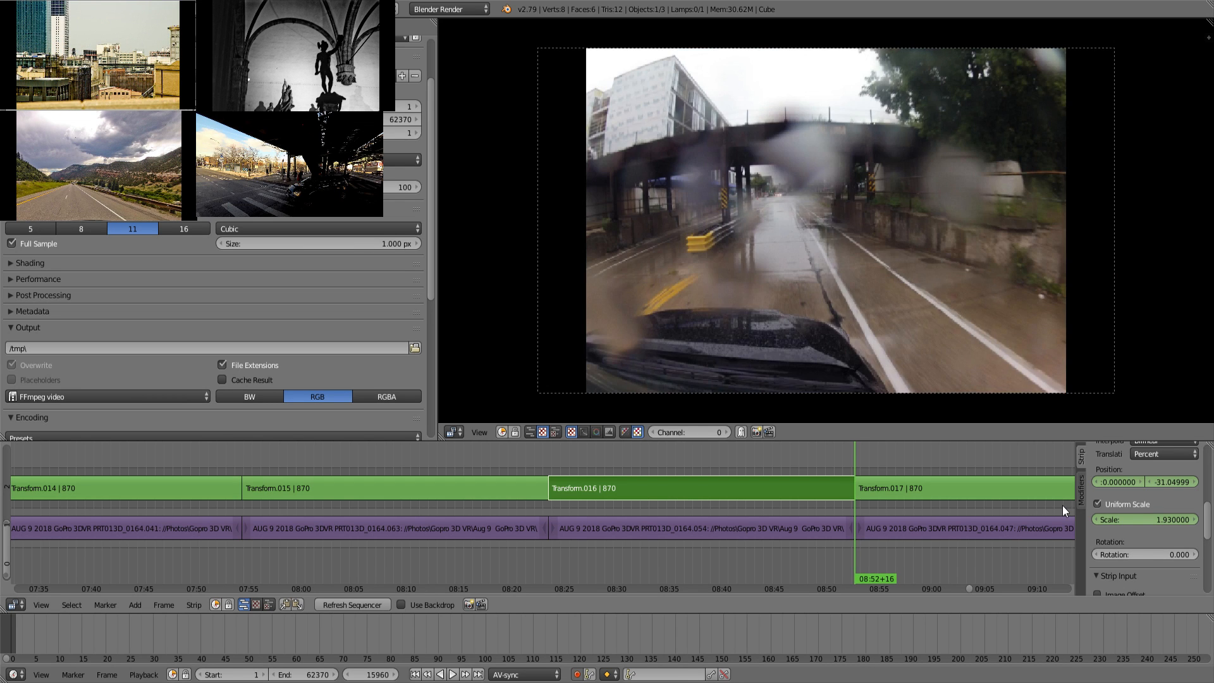
key(Left)
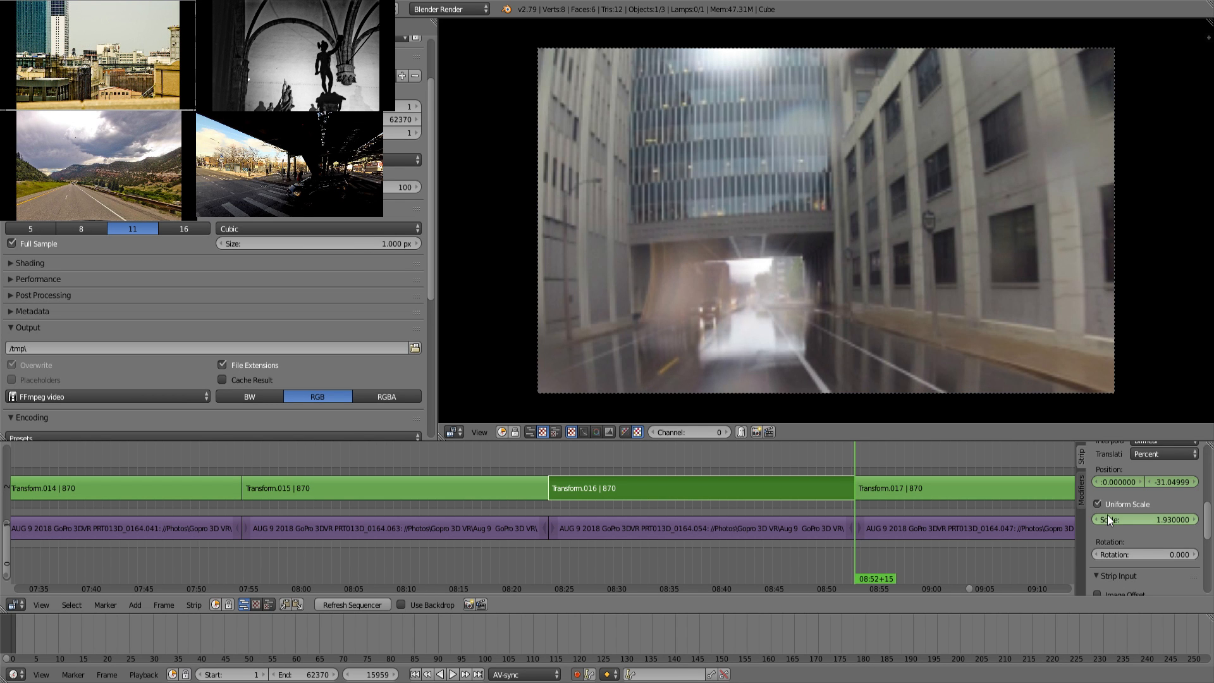
drag(1158, 522, 1114, 522)
key(i)
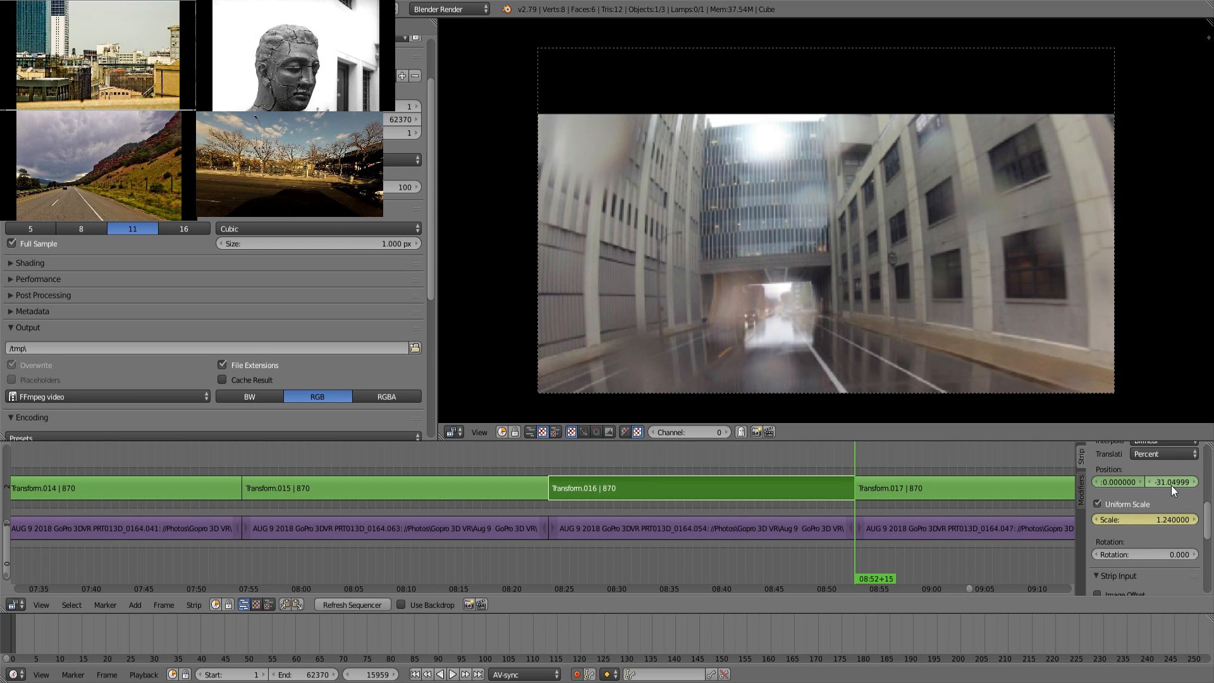
drag(1171, 482, 1205, 481)
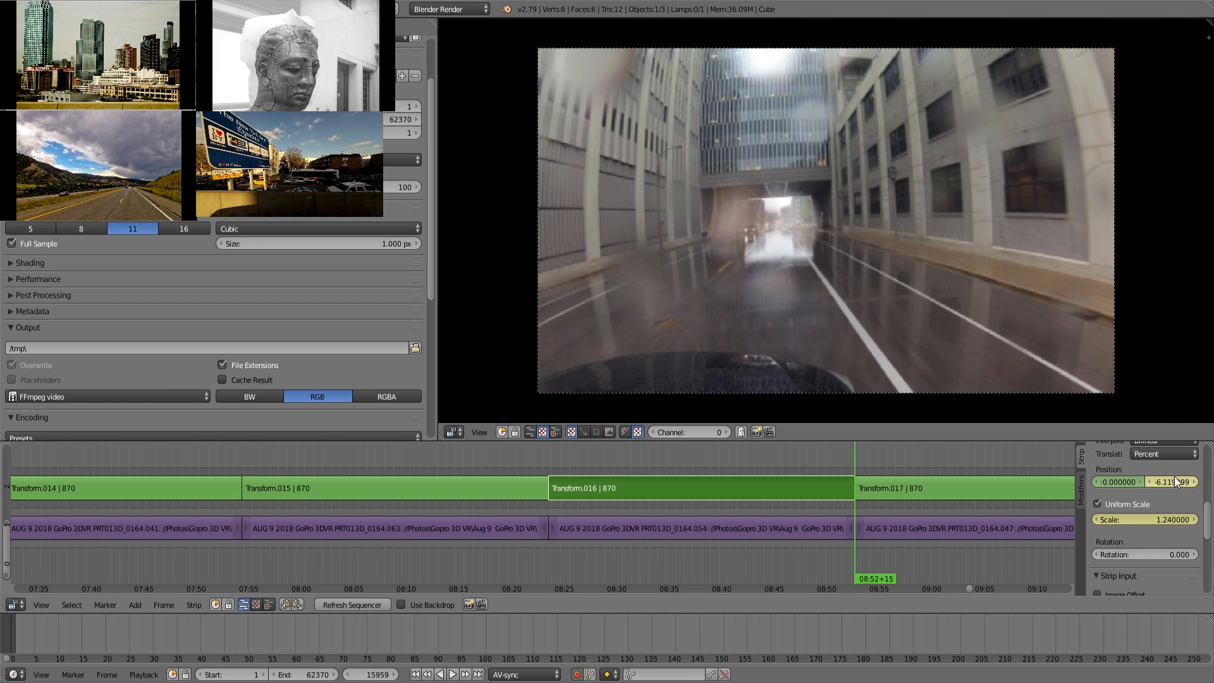
drag(1174, 481, 1179, 482)
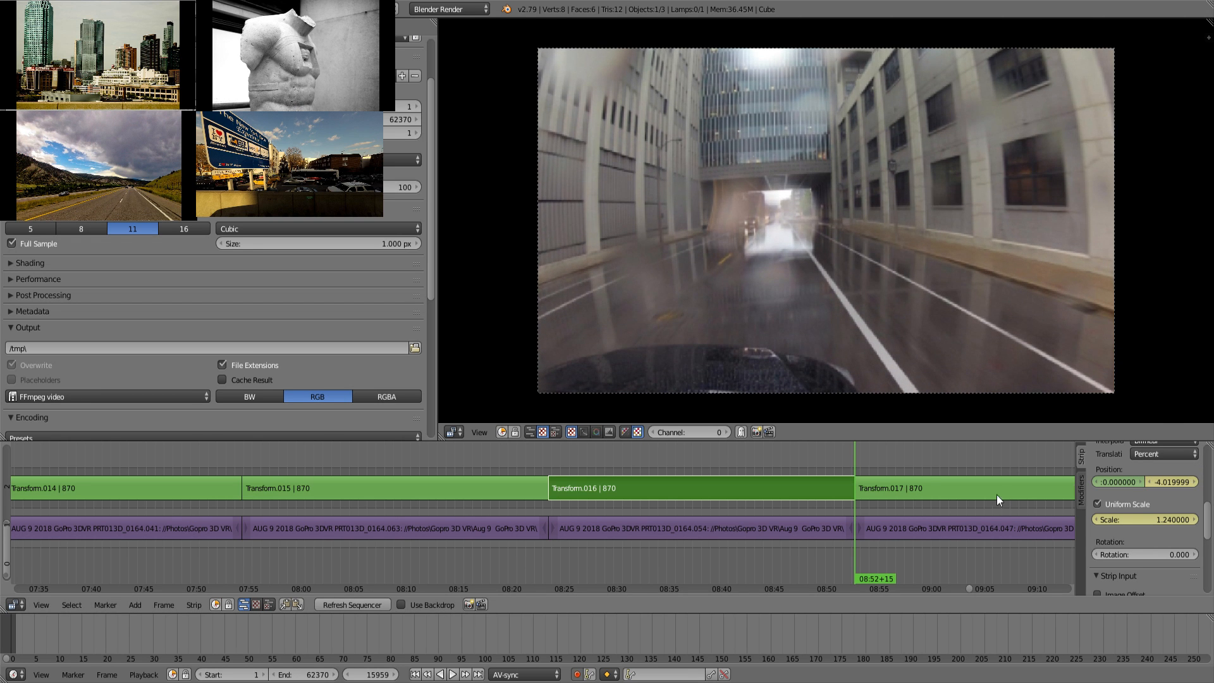
Step: Enable uniform scaling on the Transform.017 strip and keyframe scale 1.39 and position 5.97, -10.53 on its first frame
middle_drag(922, 484, 495, 488)
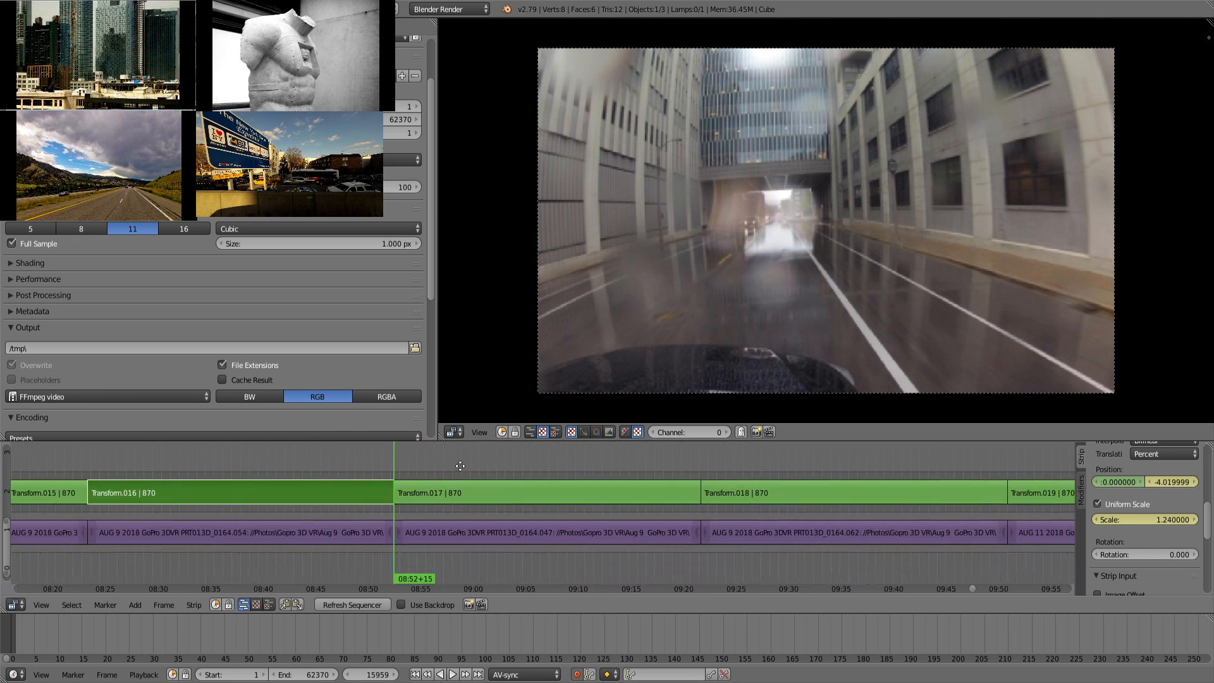
click(495, 487)
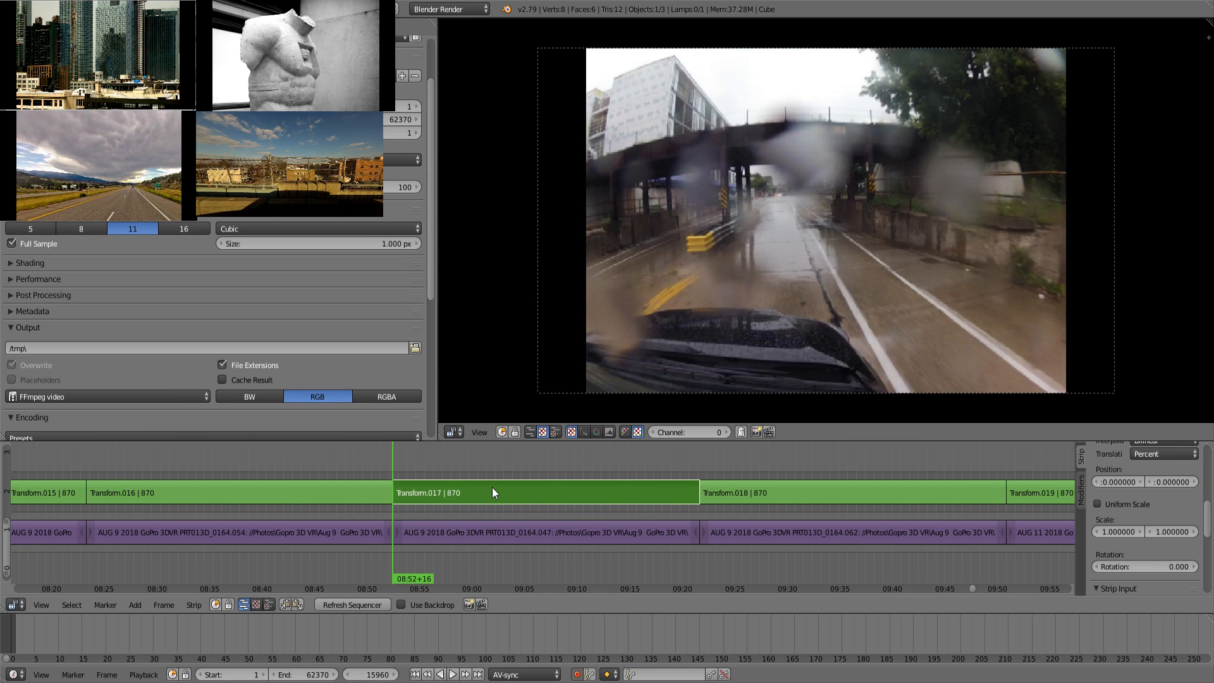
key(Page_Down)
key(Page_Up)
key(Page_Up)
key(Page_Down)
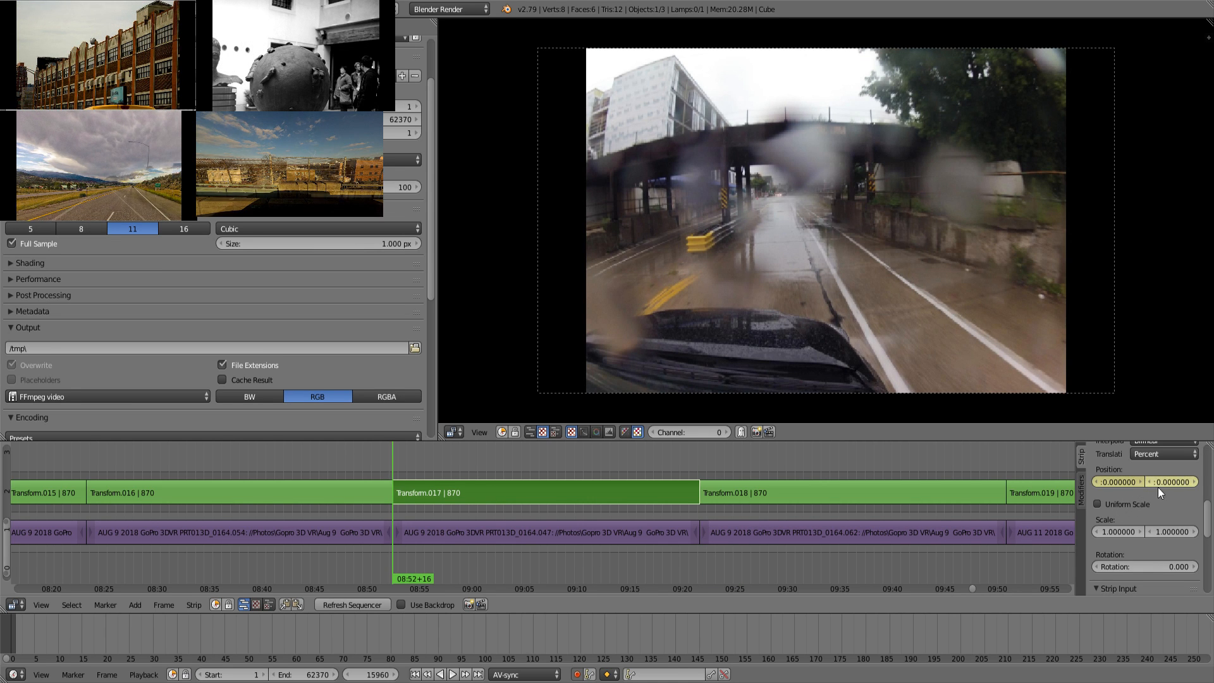
click(1136, 502)
key(i)
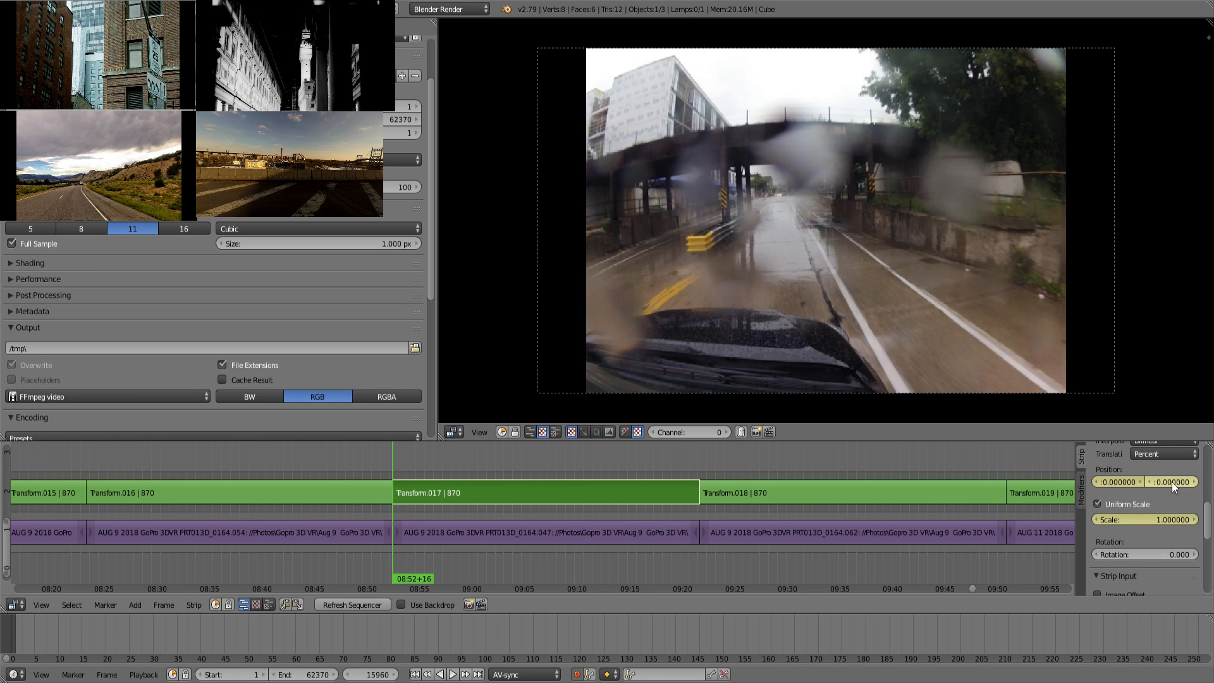
drag(1144, 519, 1013, 482)
drag(1169, 482, 1126, 480)
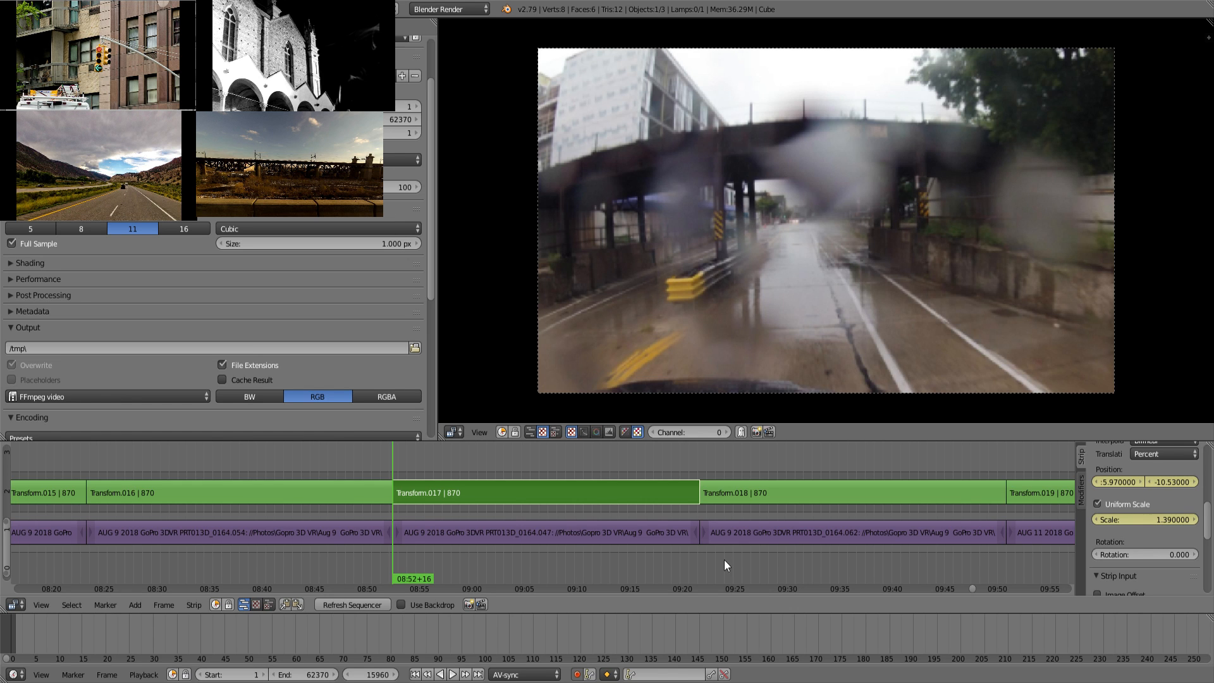
Step: Keyframe scale 1.9 and position -3.96, -22.86 on the Transform.017 strip's last frame, 16829
drag(689, 569, 696, 569)
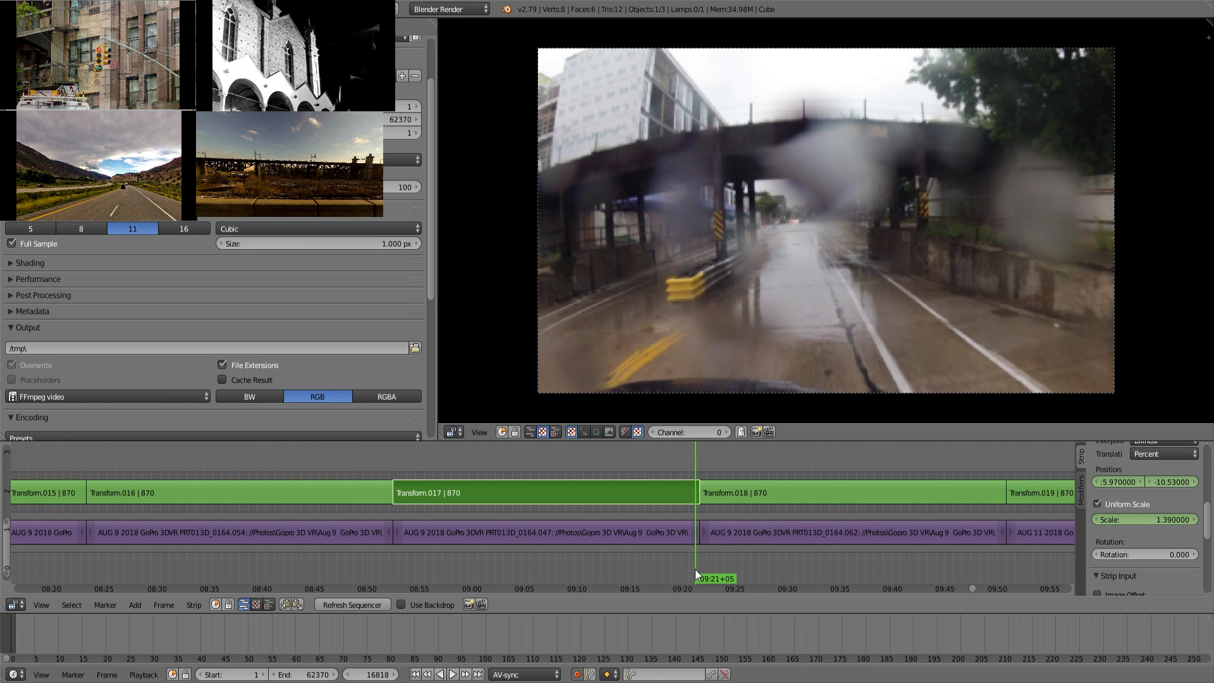
key(Page_Up)
key(Left)
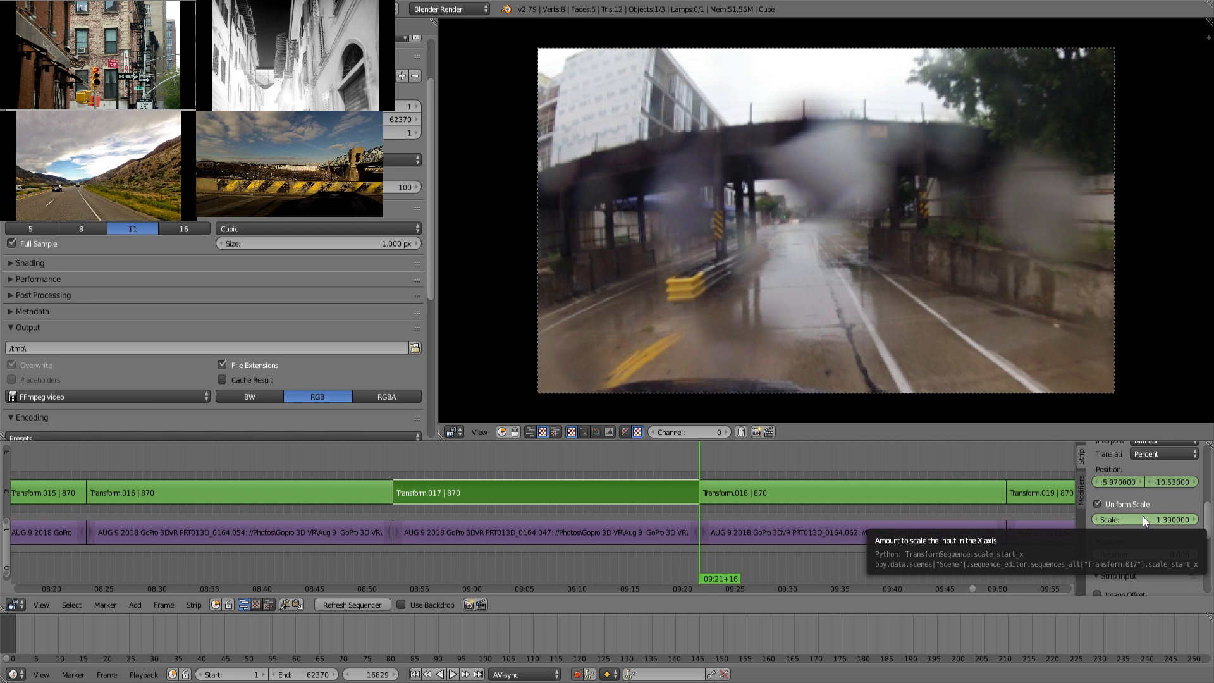
drag(1141, 515, 1195, 514)
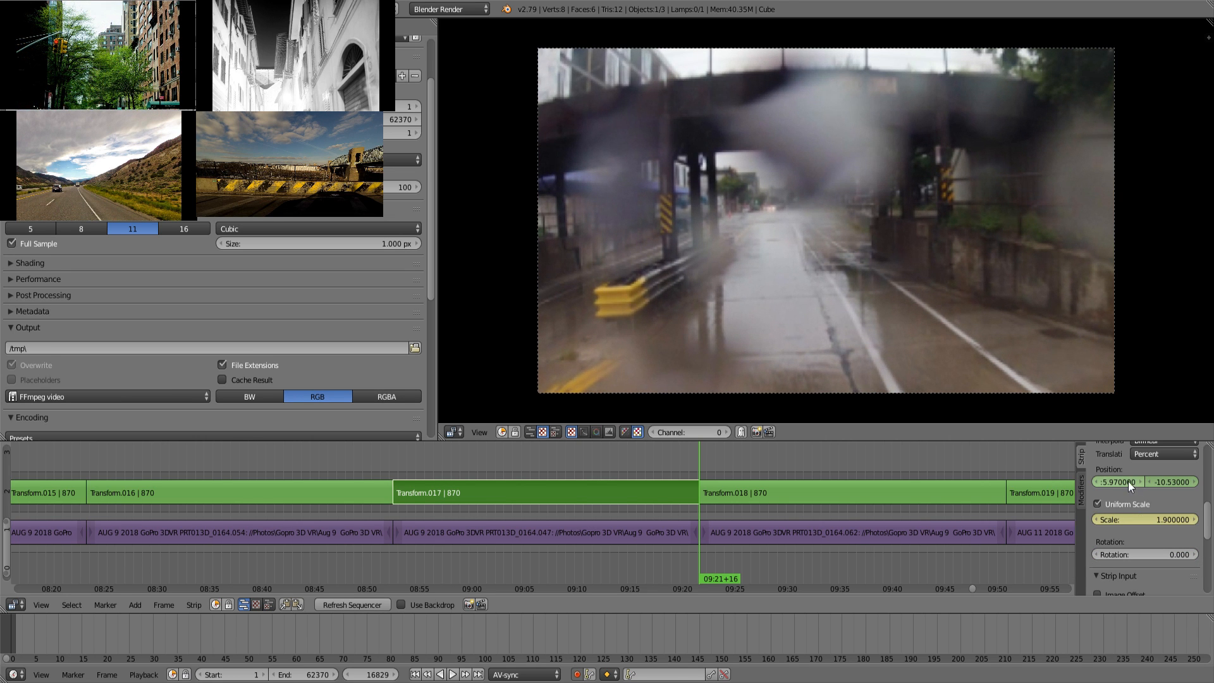
drag(1124, 479, 1080, 479)
drag(1172, 482, 1115, 482)
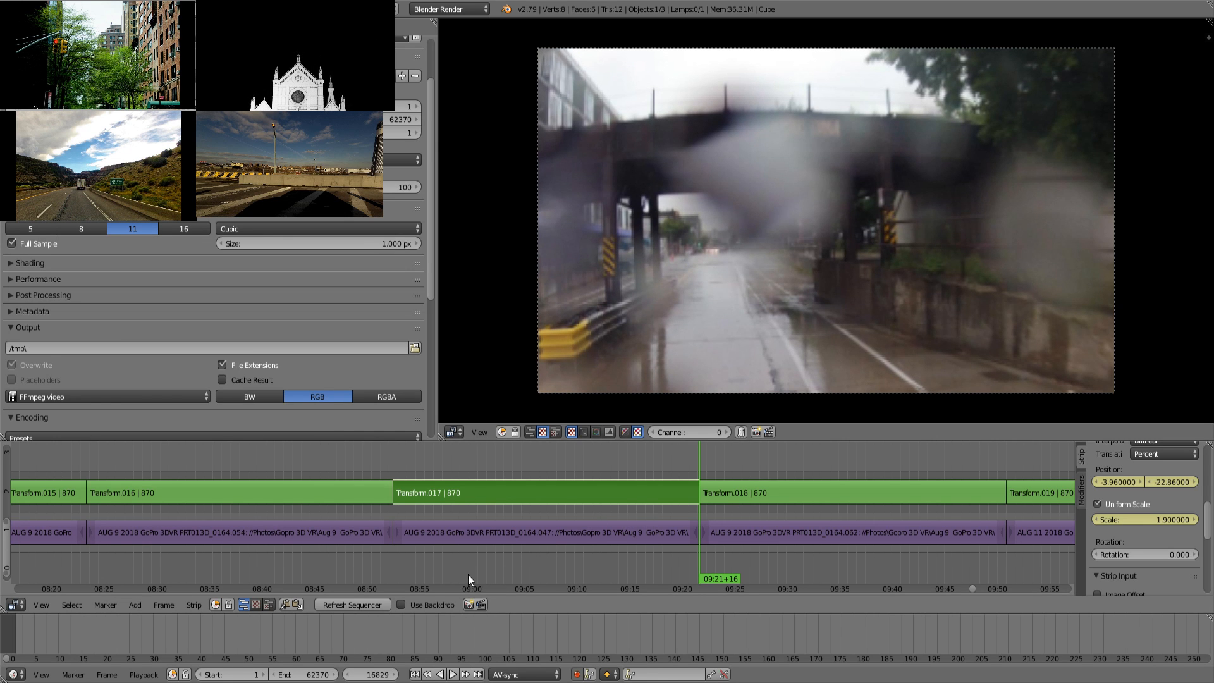
Step: Set the Transform.017 strip's first-frame scale to 1.57 and position to 11.67, -26.19, and play back the end of the strip
mouse_move(440, 572)
mouse_down()
mouse_move(409, 568)
mouse_move(671, 581)
mouse_move(409, 565)
mouse_move(442, 567)
mouse_up()
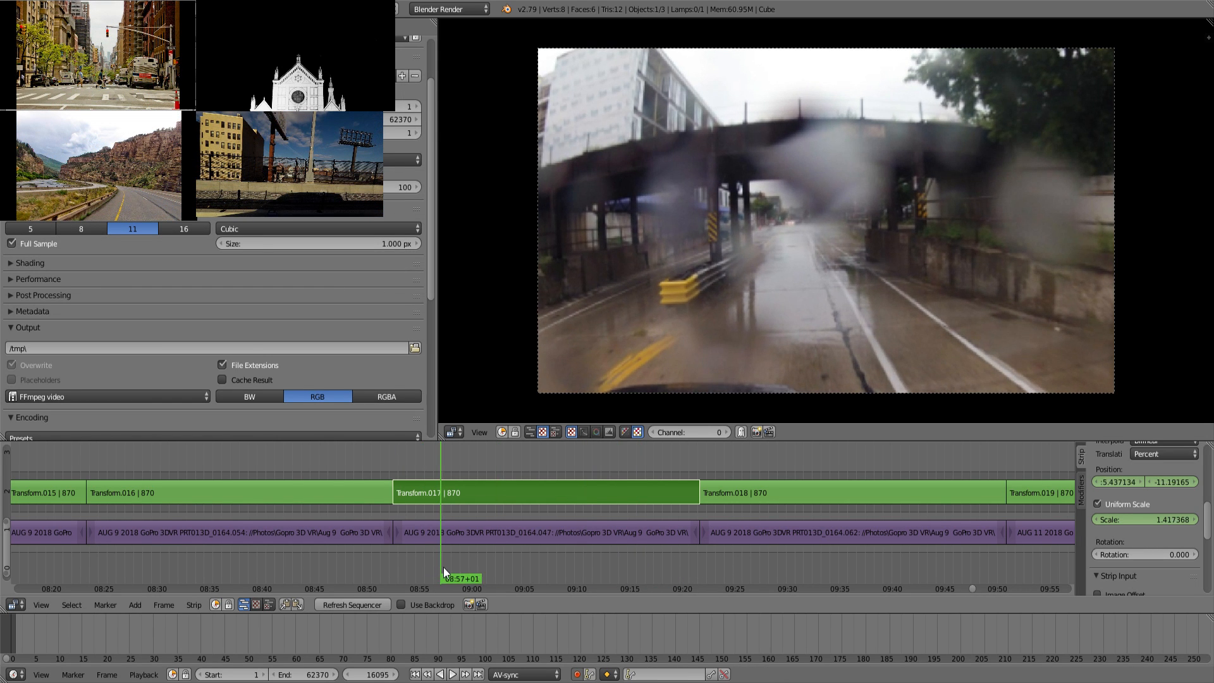
key(Down)
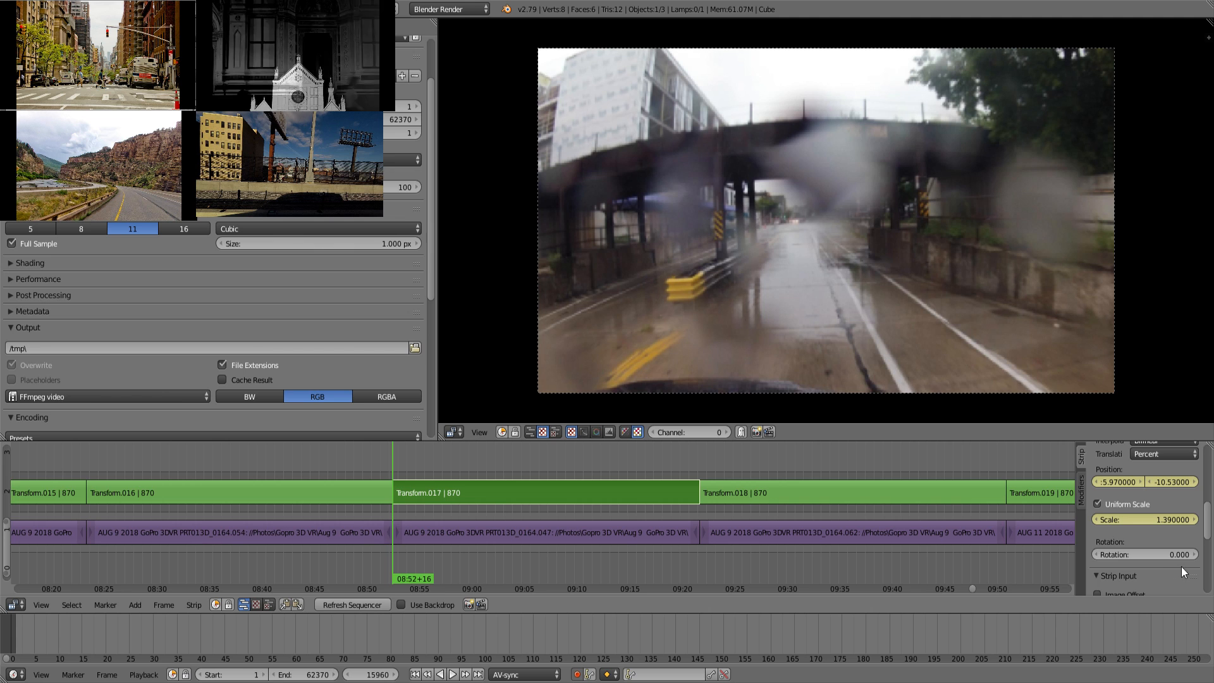
drag(1145, 521, 1155, 485)
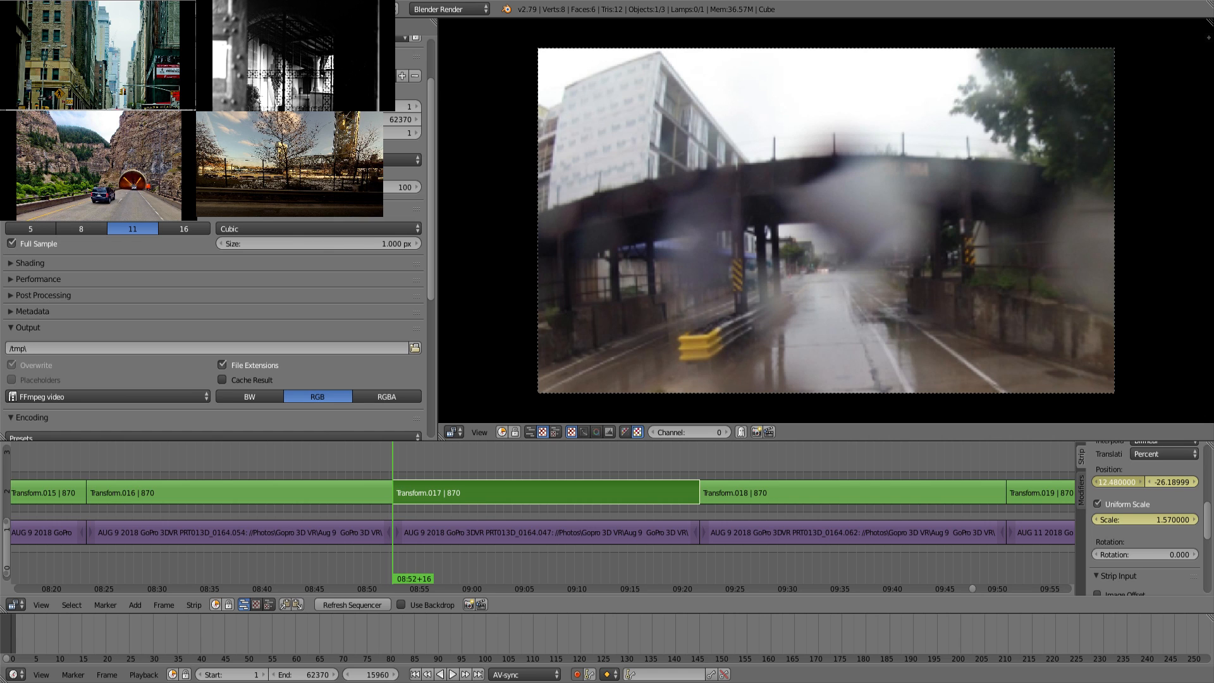
drag(1117, 482, 1106, 470)
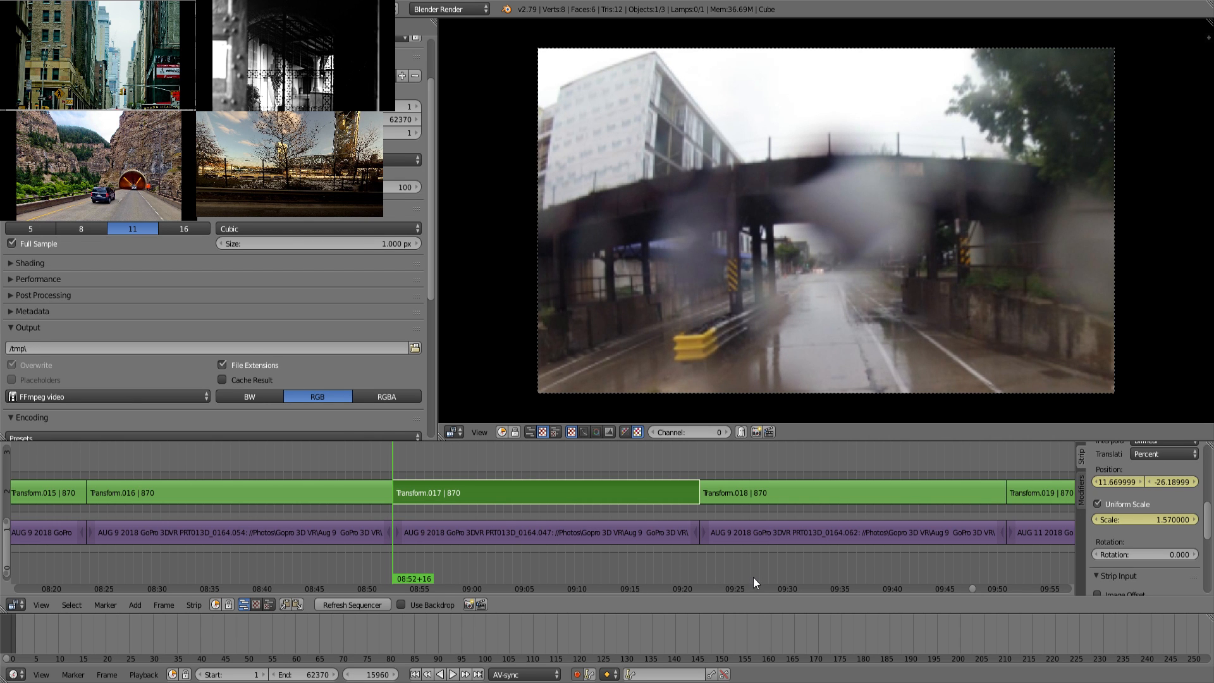
click(676, 568)
key(alt+a)
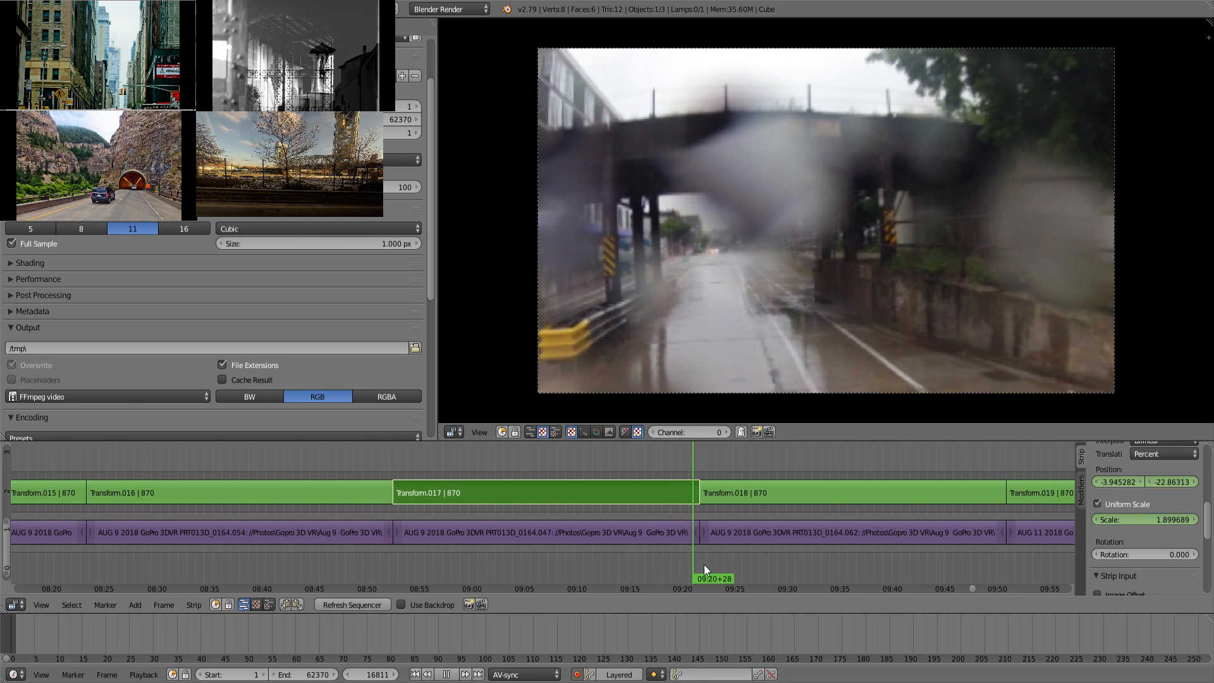
key(alt+a)
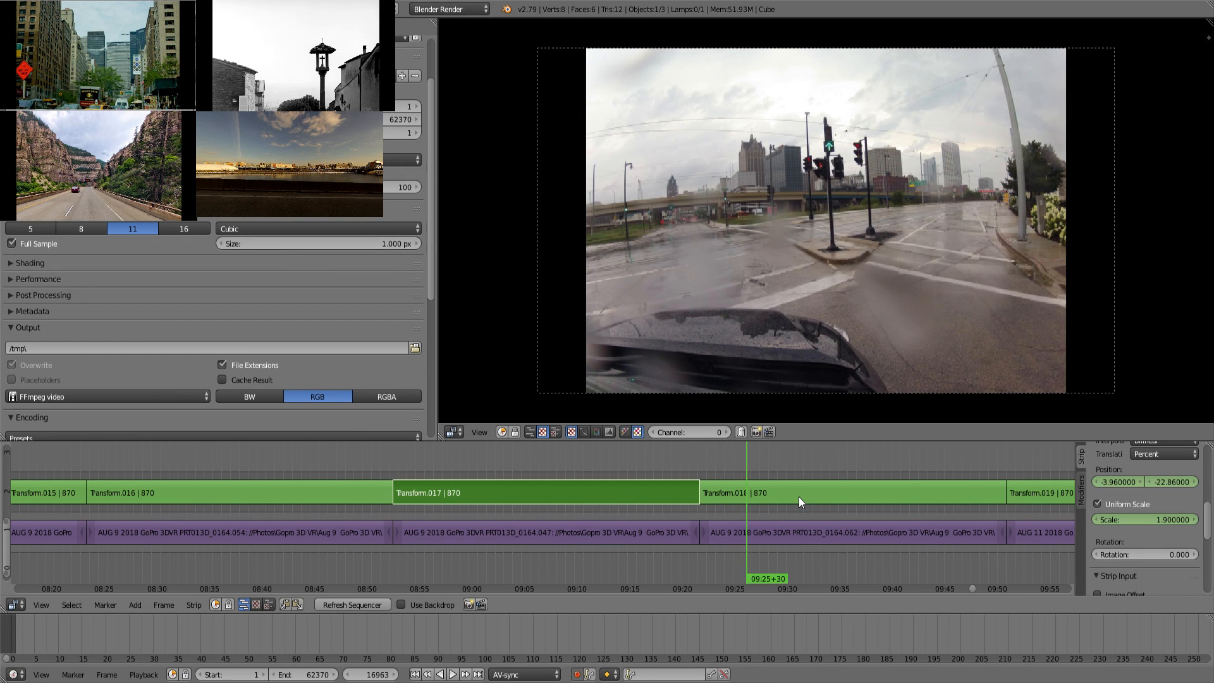
Step: Enable uniform scaling on the Transform.018 strip and keyframe scale 1.78 and vertical position -16.92 on its first frame, shifting the photo right
click(798, 496)
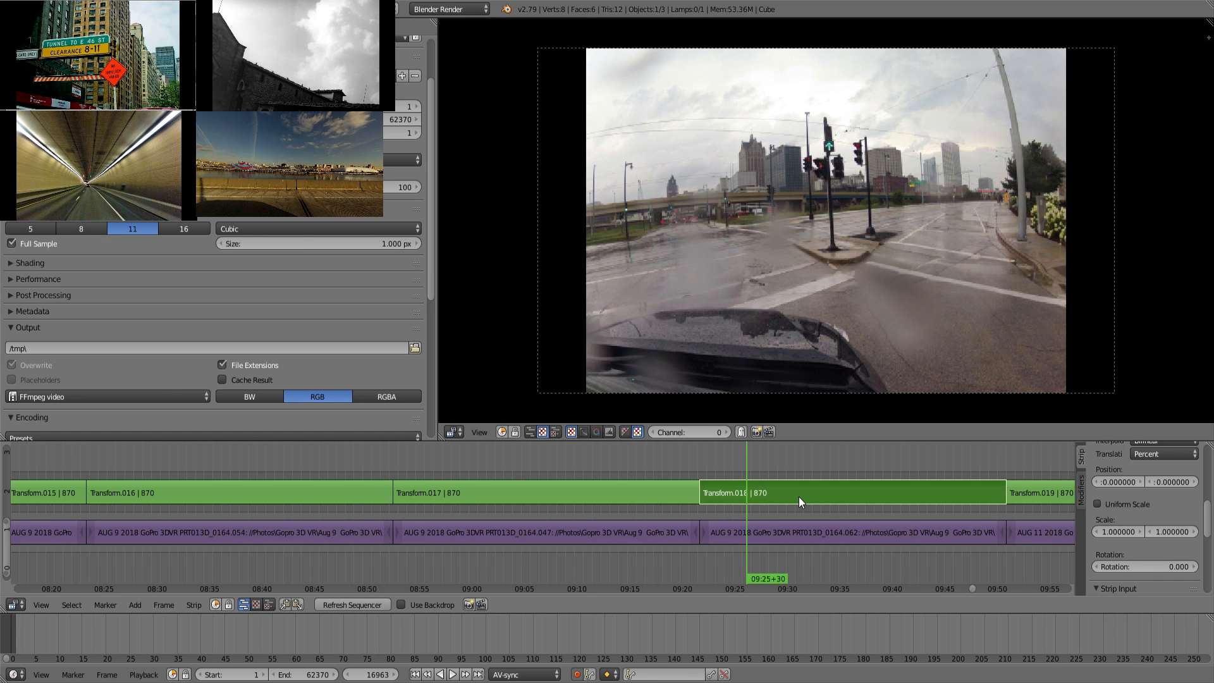
click(719, 563)
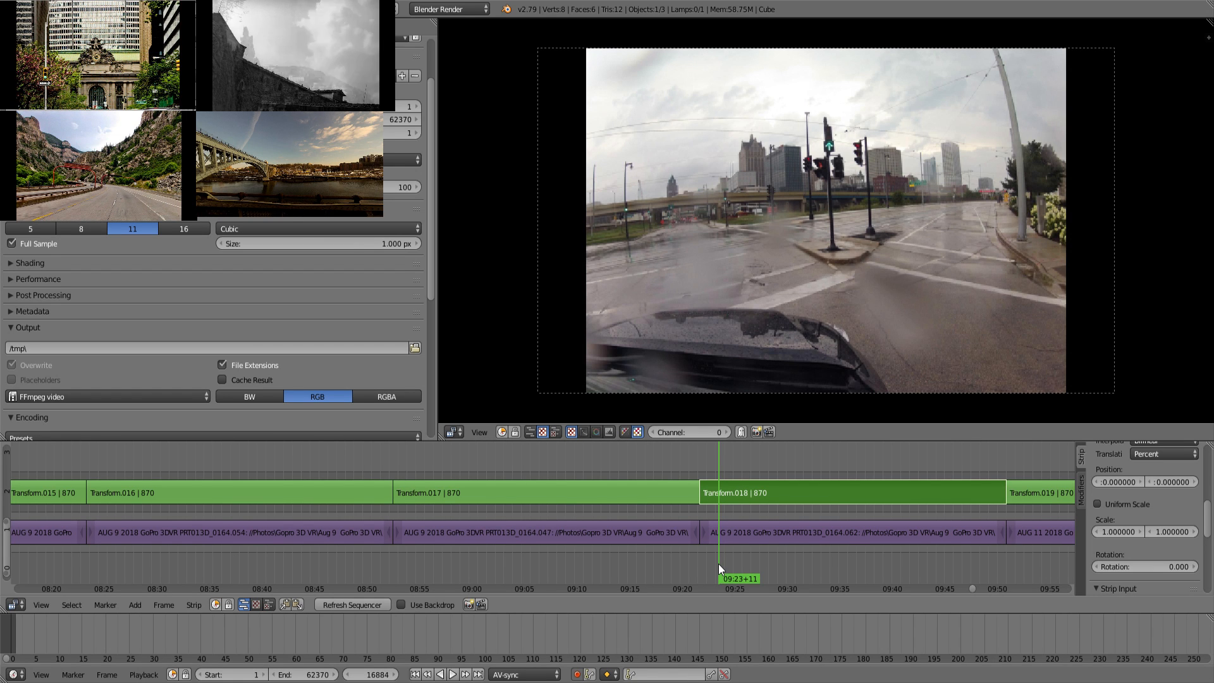
key(Page_Down)
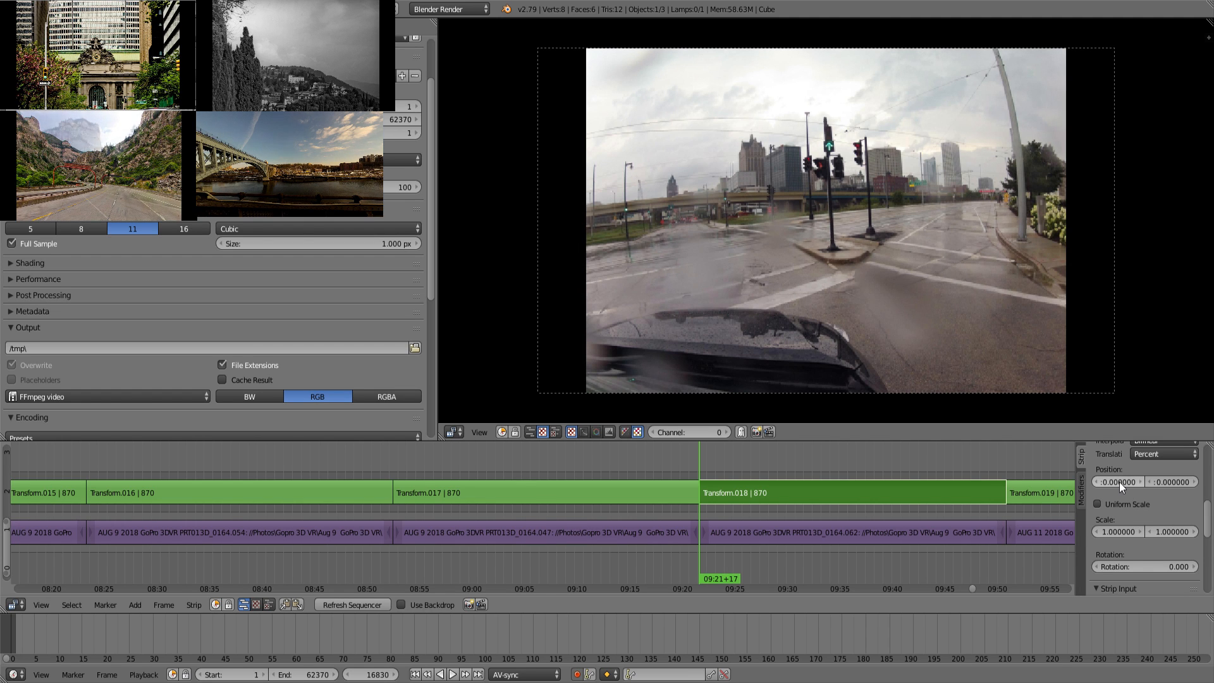
key(i)
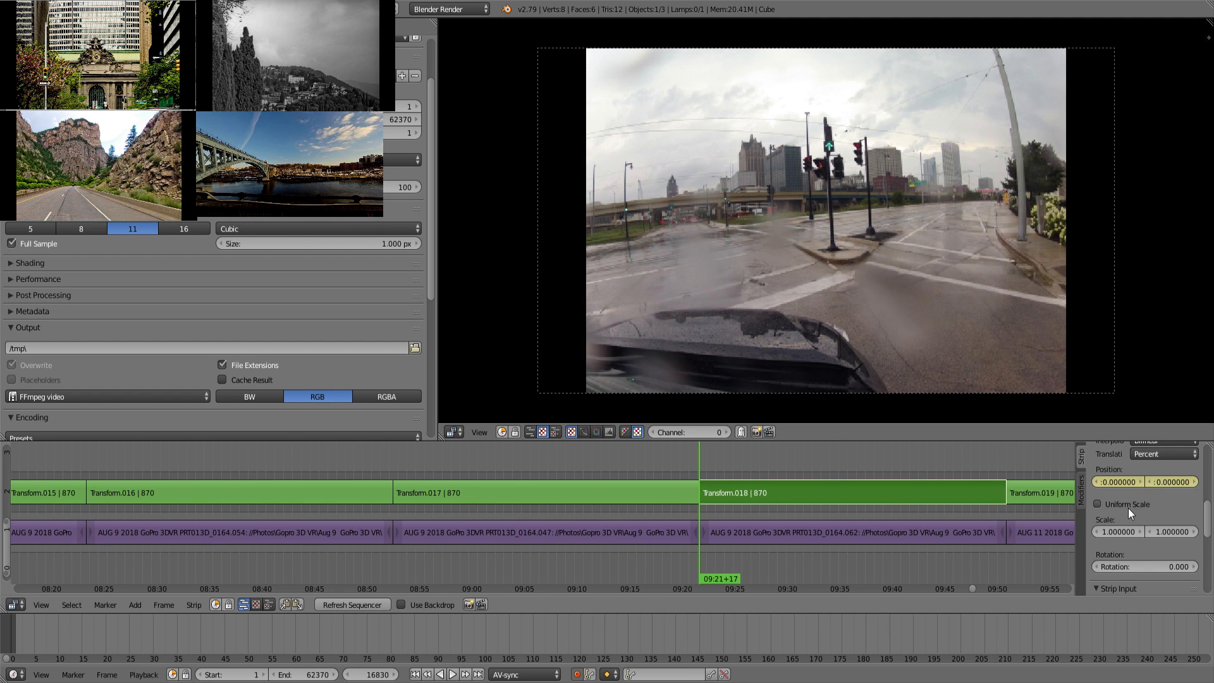
click(1128, 505)
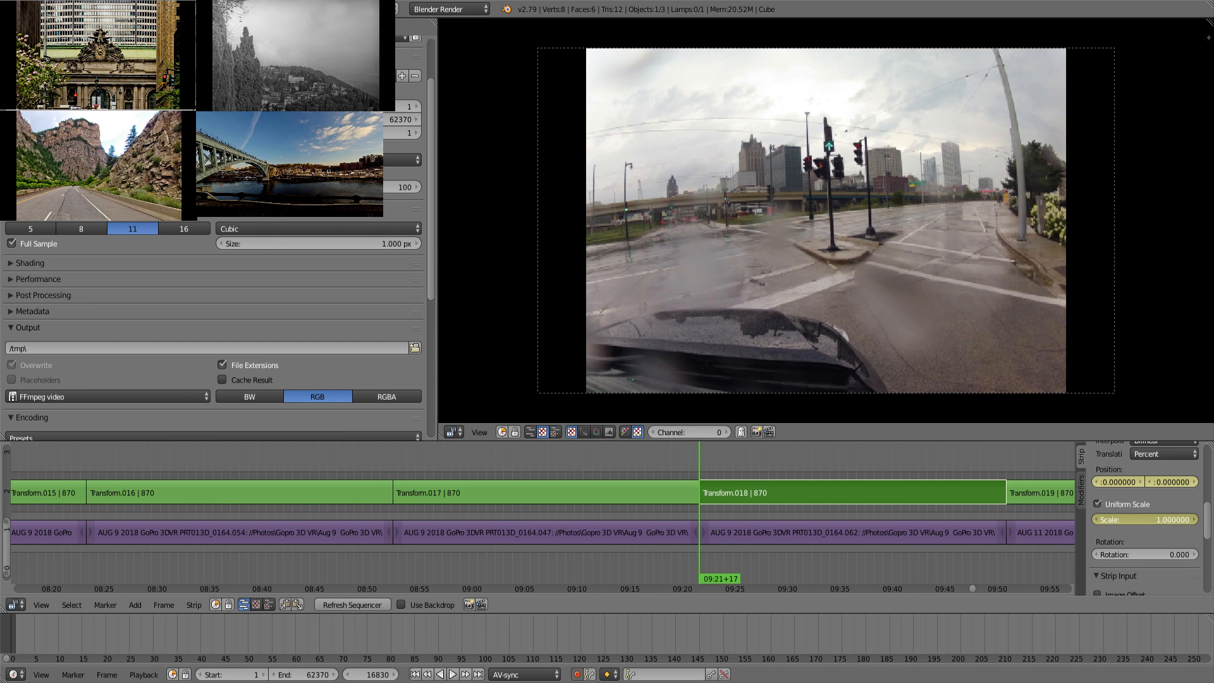
drag(1138, 520, 1124, 483)
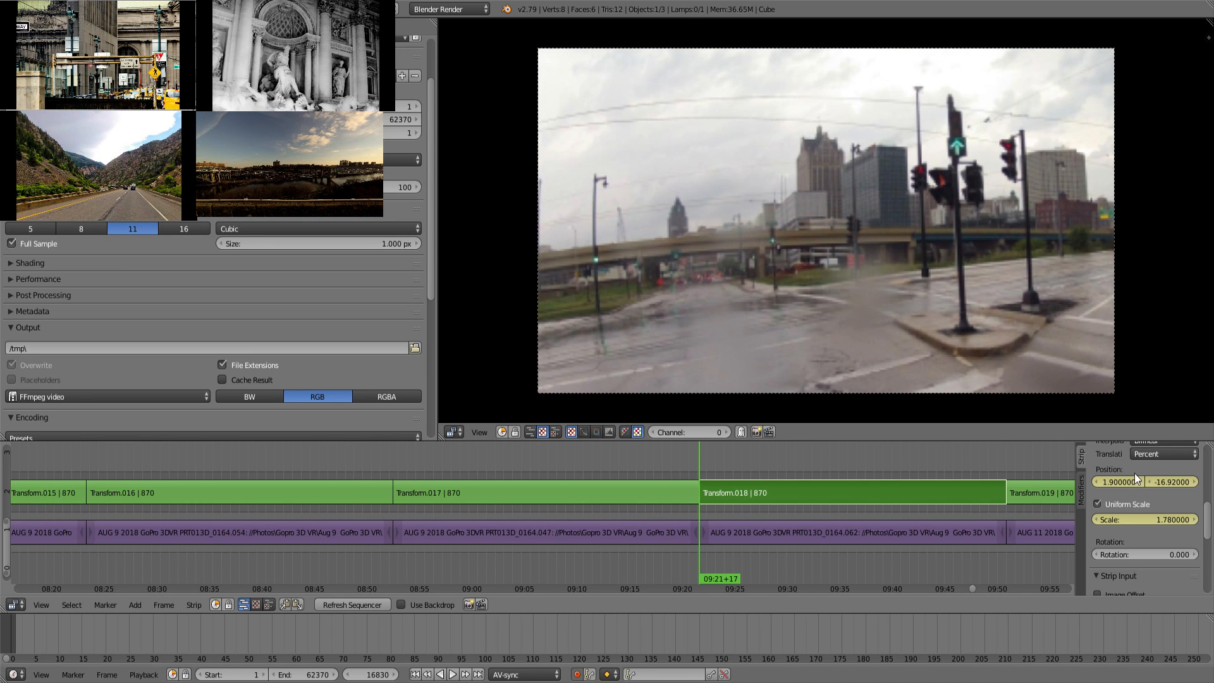
Step: Keyframe horizontal position -22.23 on the Transform.018 strip's last frame, 17699, and play back the transition into the following strip
drag(844, 559, 980, 554)
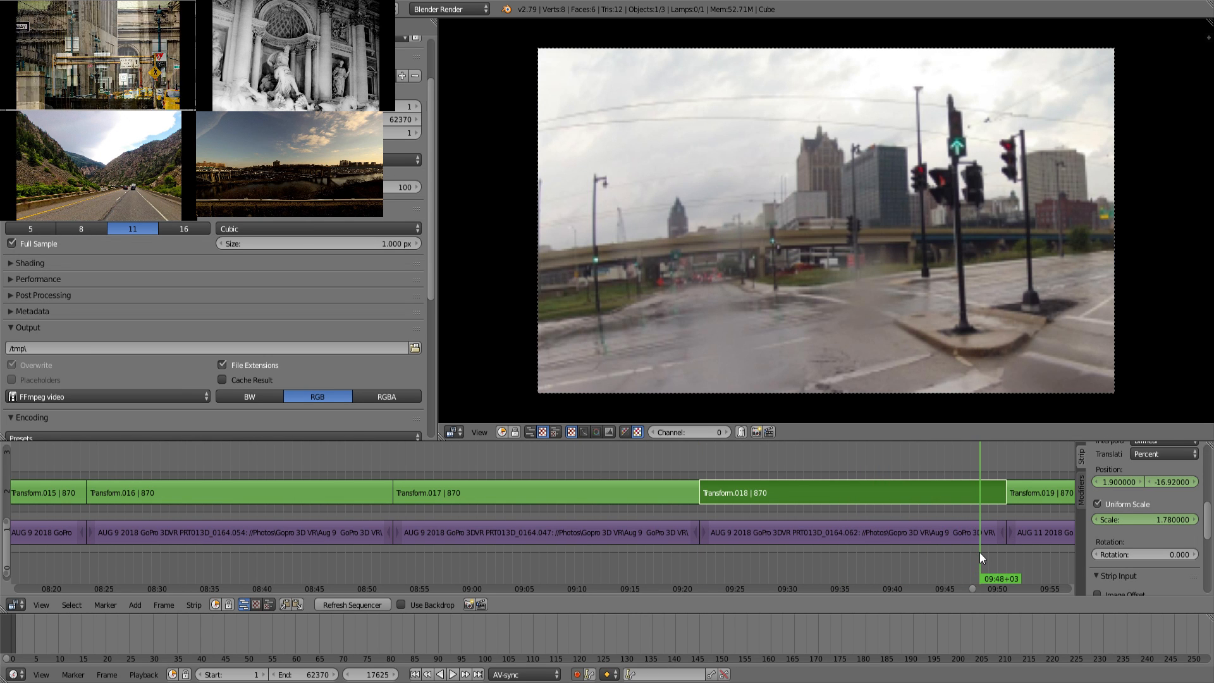
key(Page_Up)
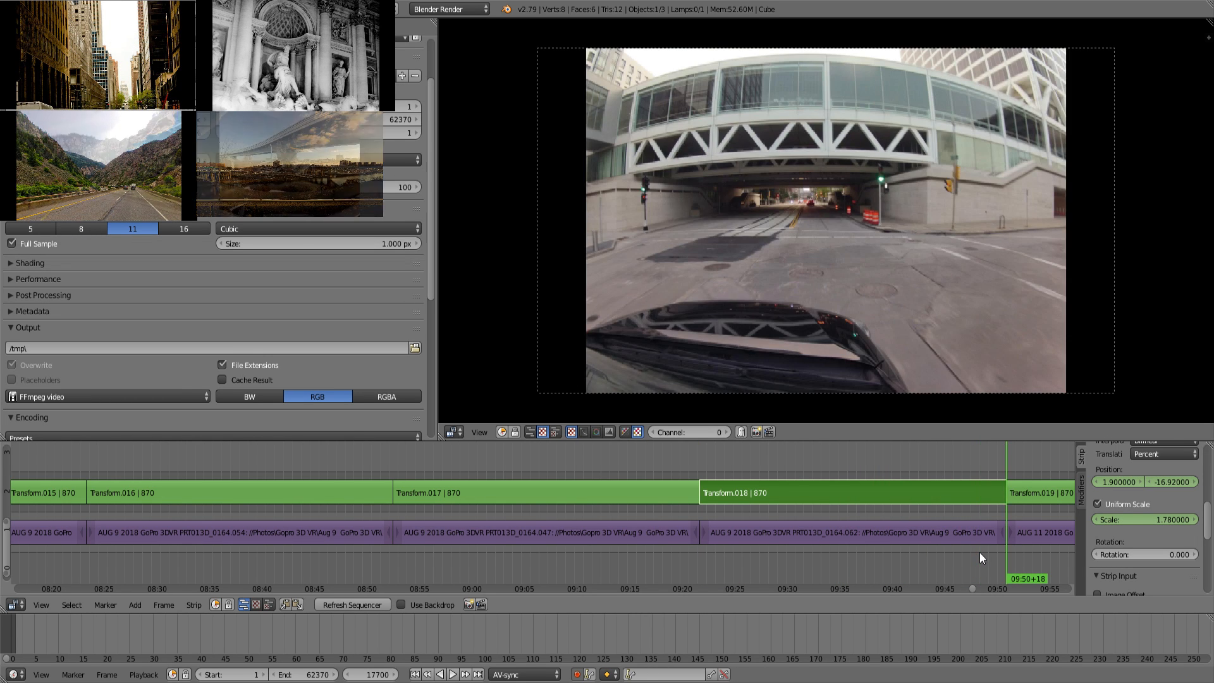
key(Left)
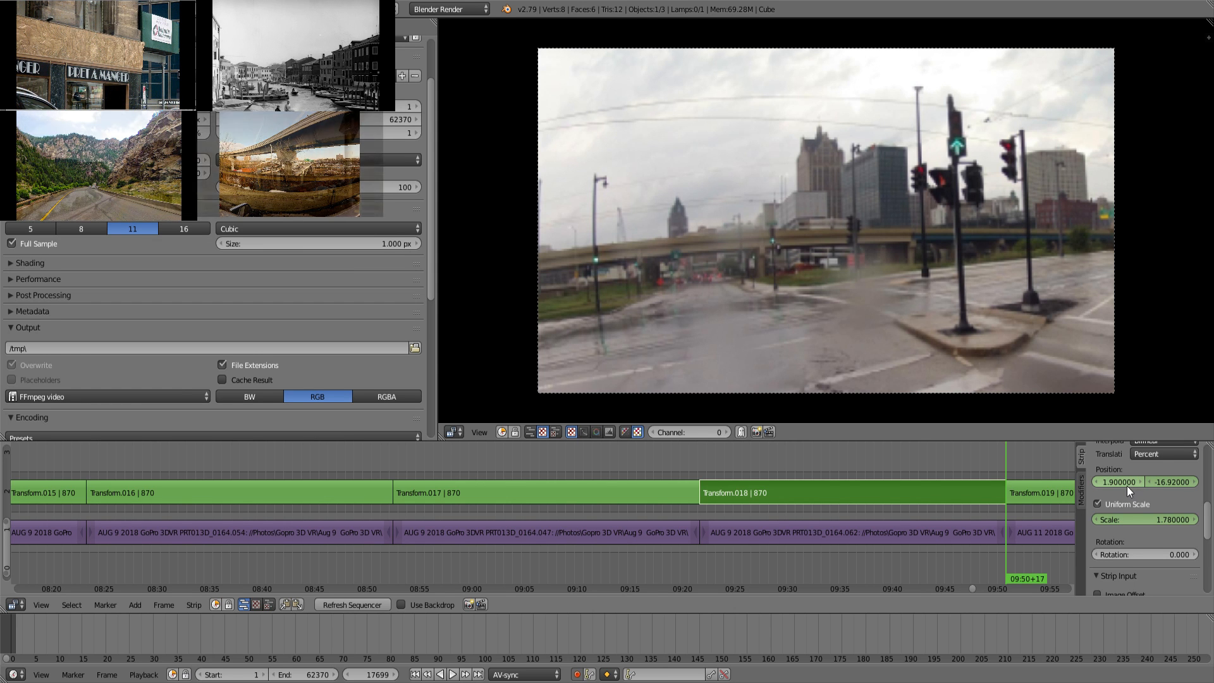
drag(1125, 483, 922, 483)
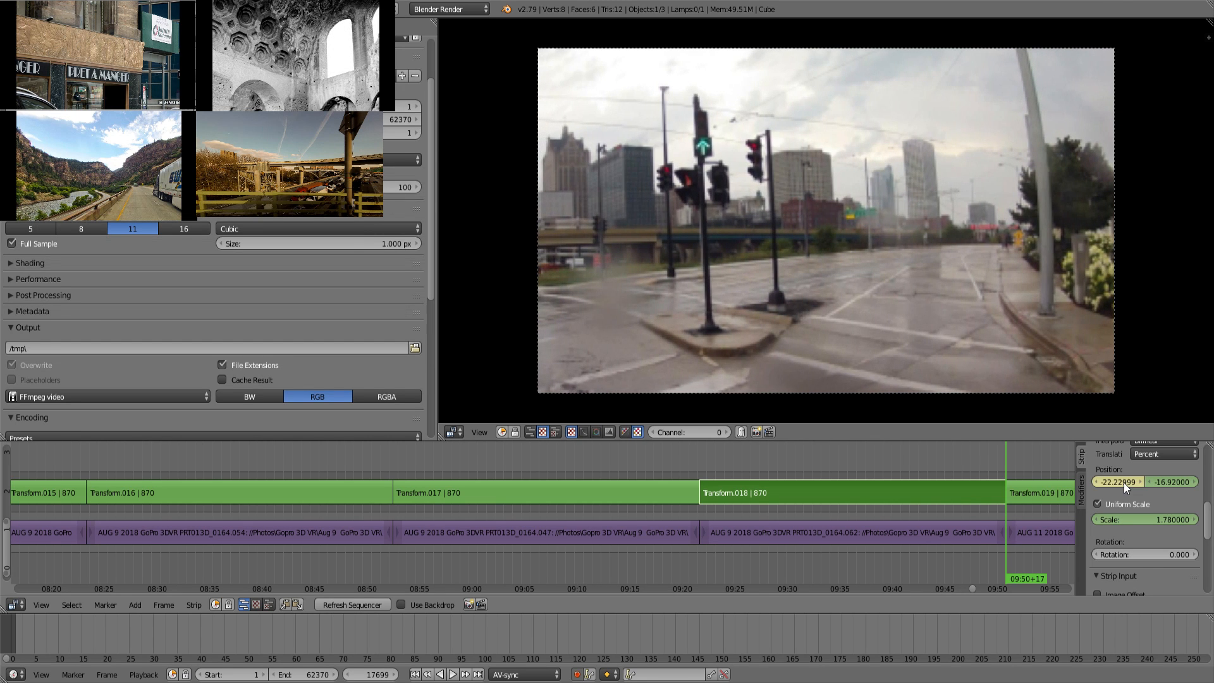
middle_drag(1026, 473, 574, 470)
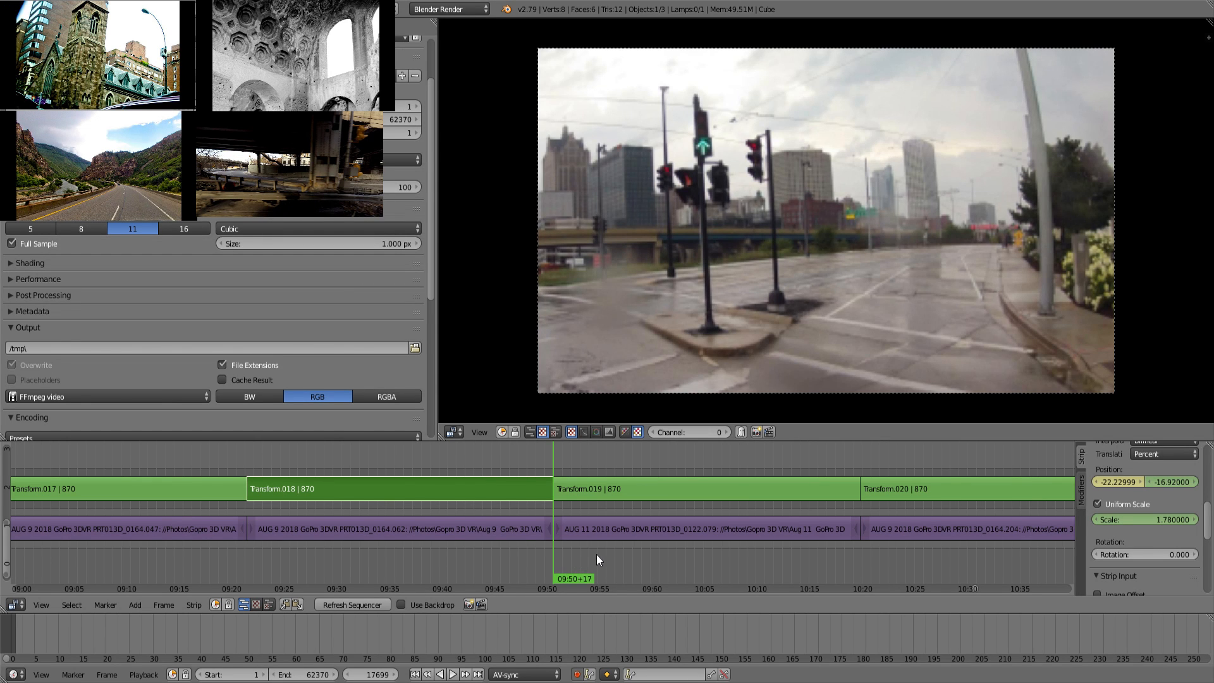
mouse_move(567, 560)
mouse_down()
mouse_move(302, 548)
mouse_move(552, 561)
mouse_up()
key(alt+a)
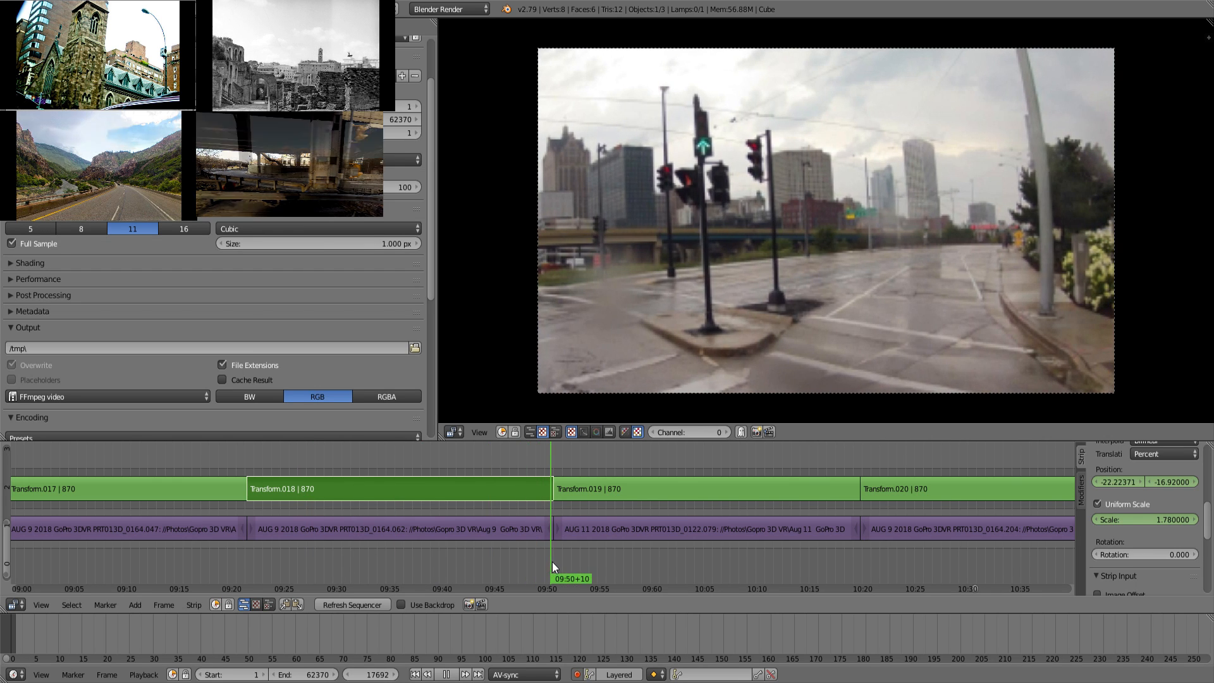
key(alt+a)
Step: Enable uniform scaling on the Transform.019 strip and keyframe scale 1.48 and position -0.75, -14.64 on its first frame, 17700
right_click(616, 488)
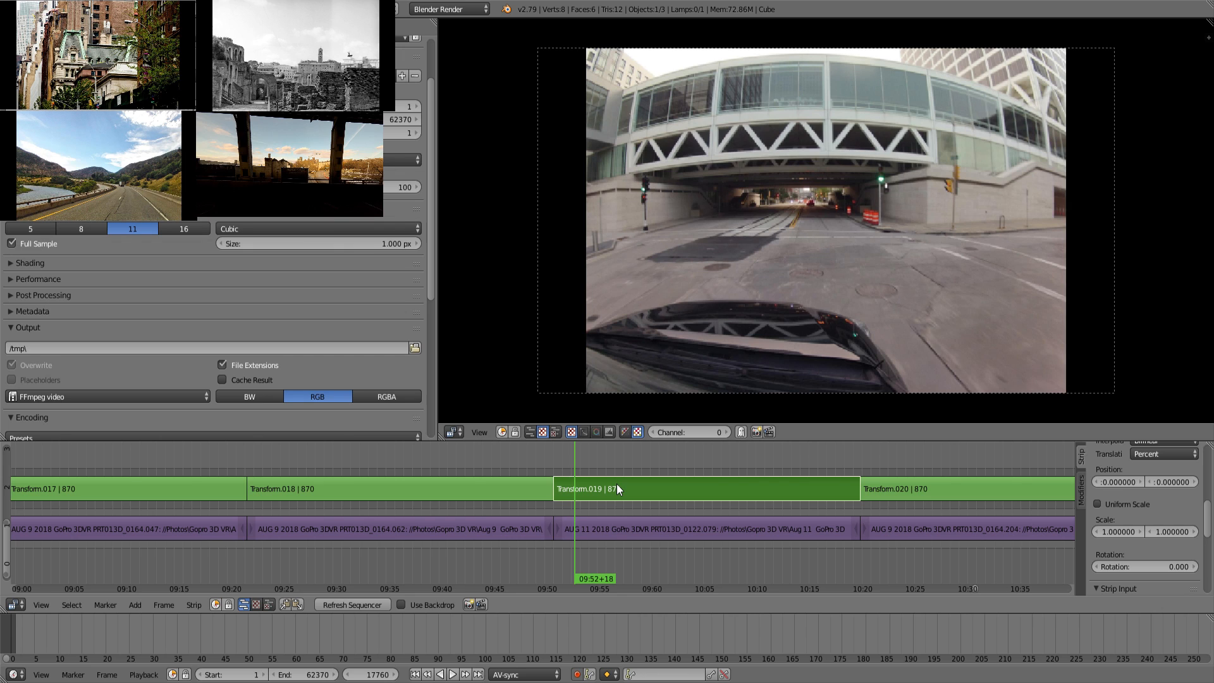
key(Page_Down)
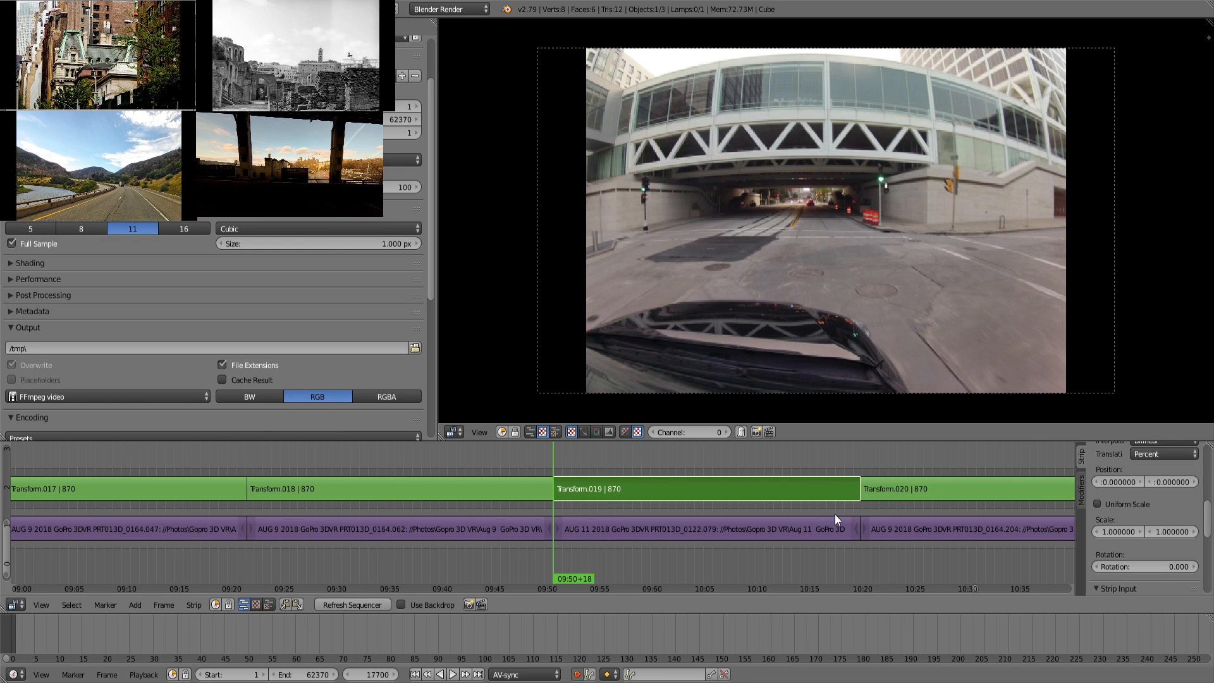
key(i)
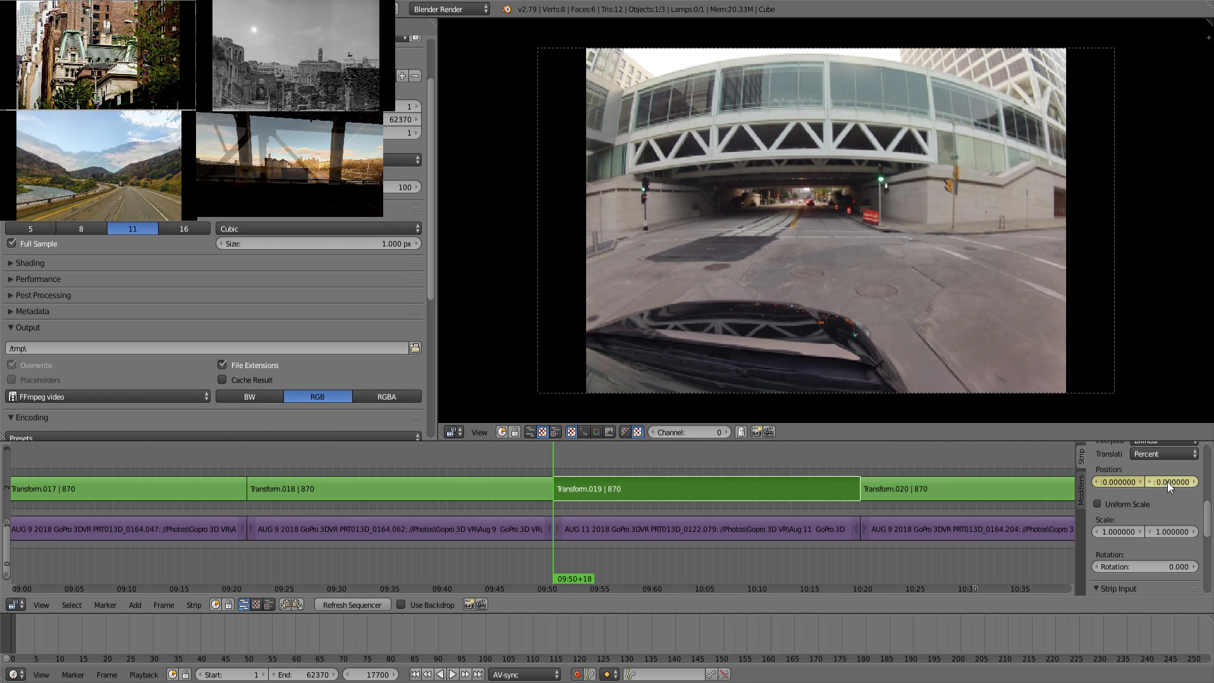
click(1120, 504)
key(i)
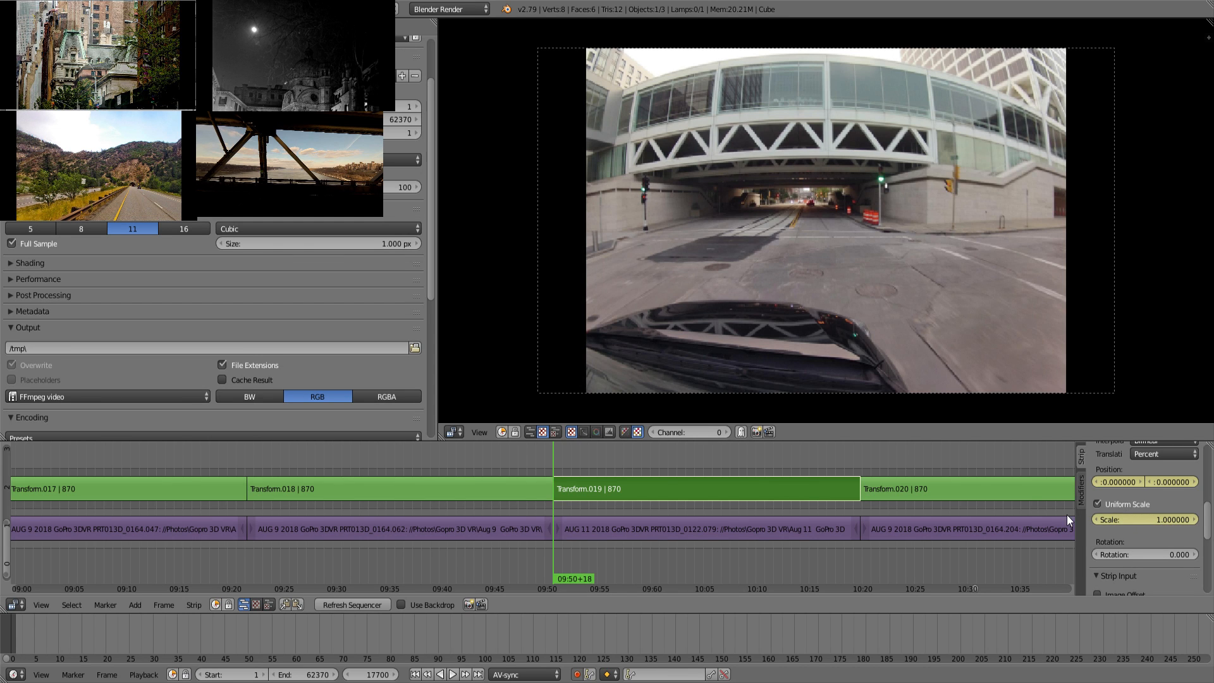
click(1137, 522)
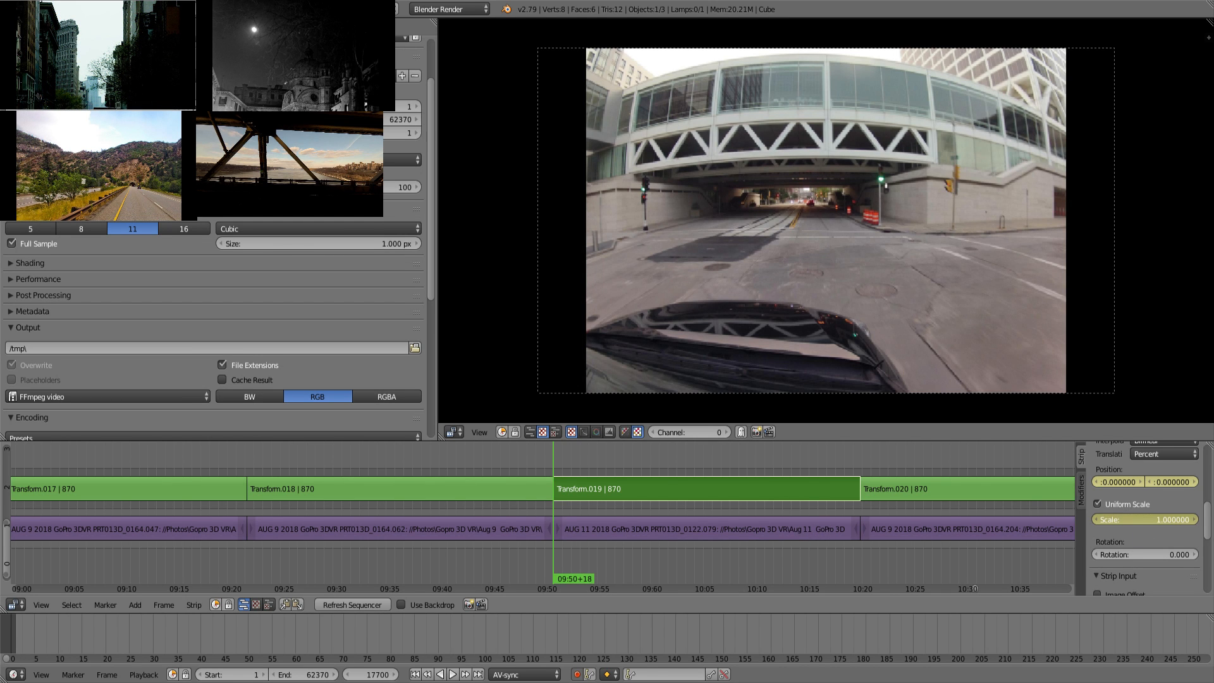
drag(1137, 523, 1183, 522)
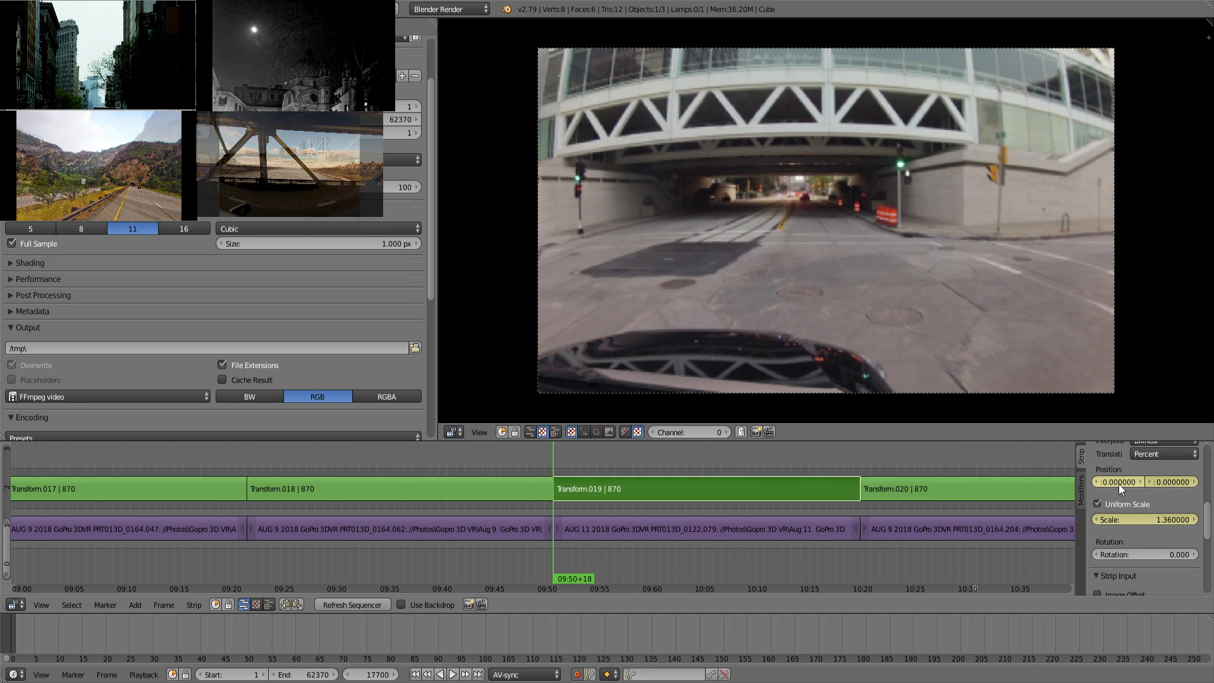
drag(1118, 482, 1170, 483)
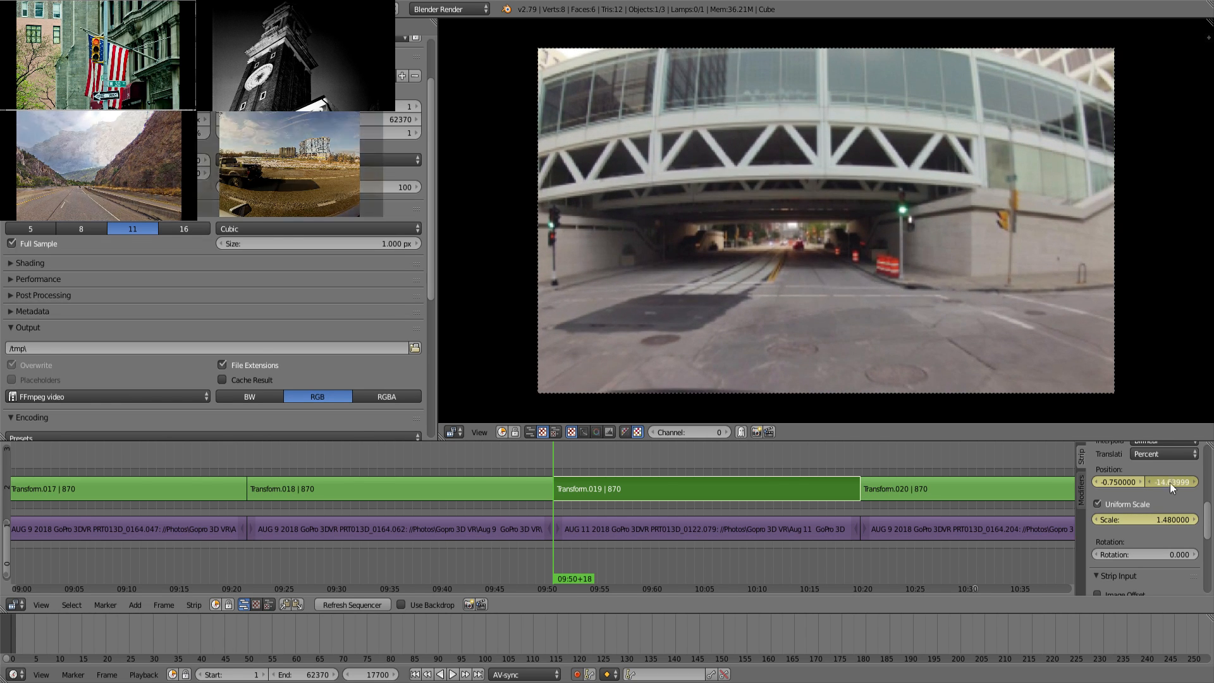
Step: Keyframe horizontal position -0.69 on the Transform.019 strip's last frame, 18569, and play back the end of the strip
drag(836, 558, 843, 561)
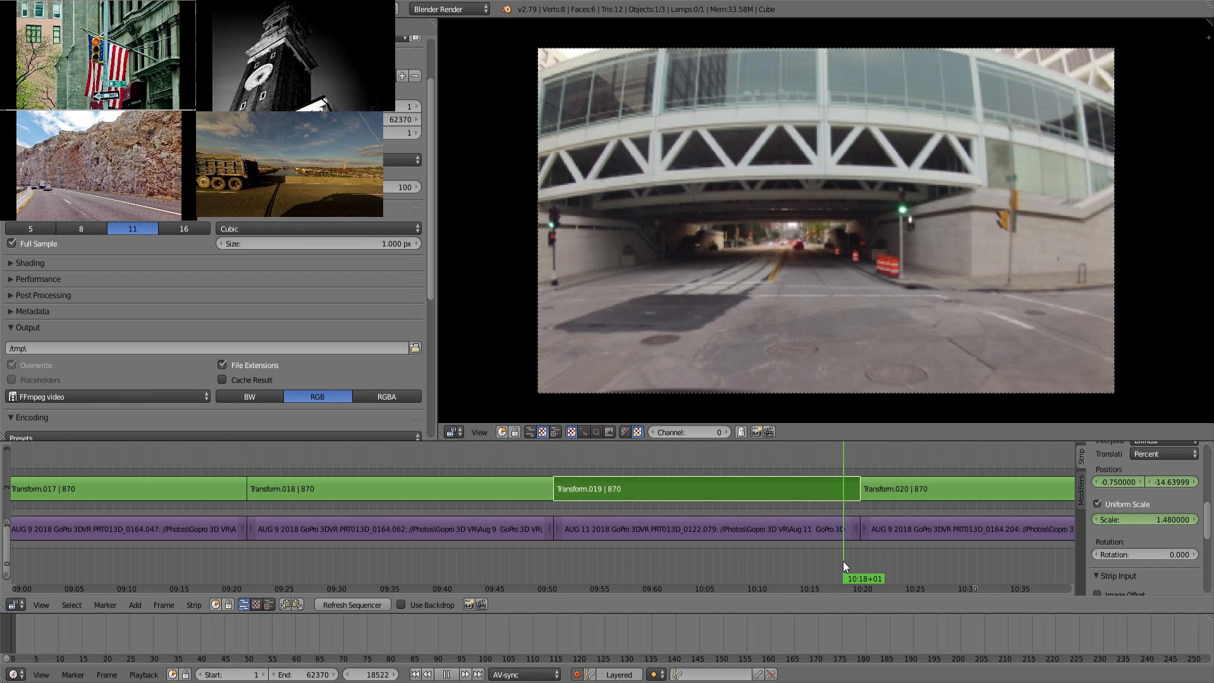
key(Page_Up)
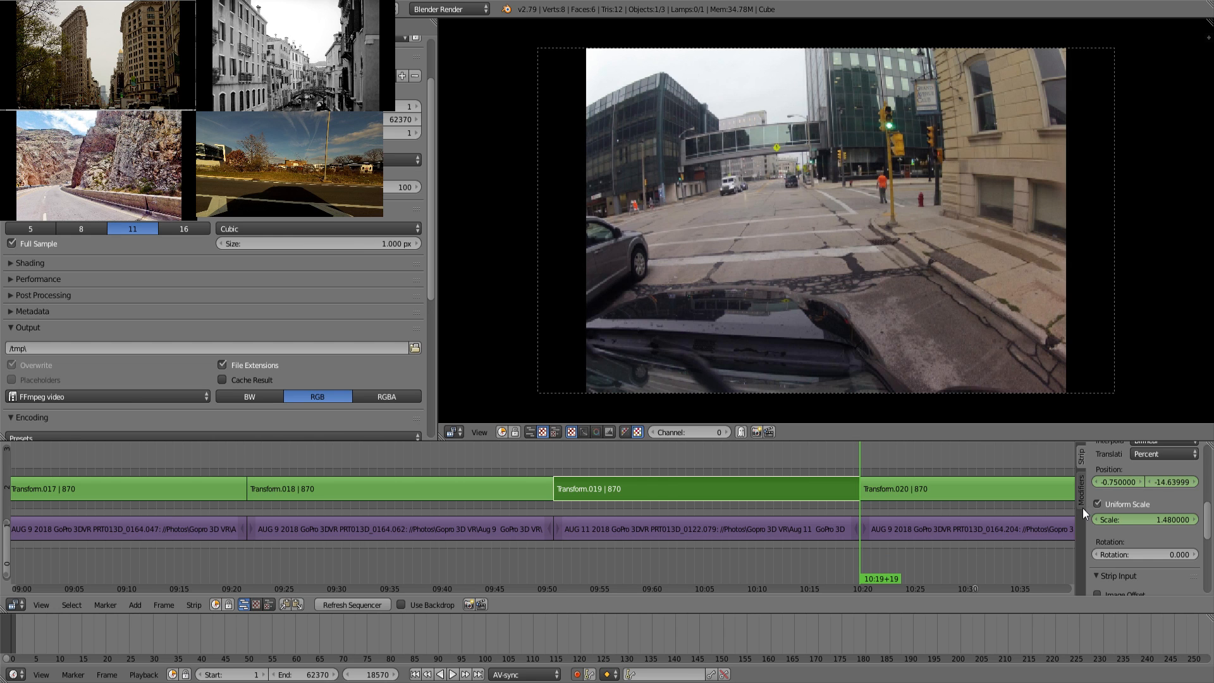
key(Left)
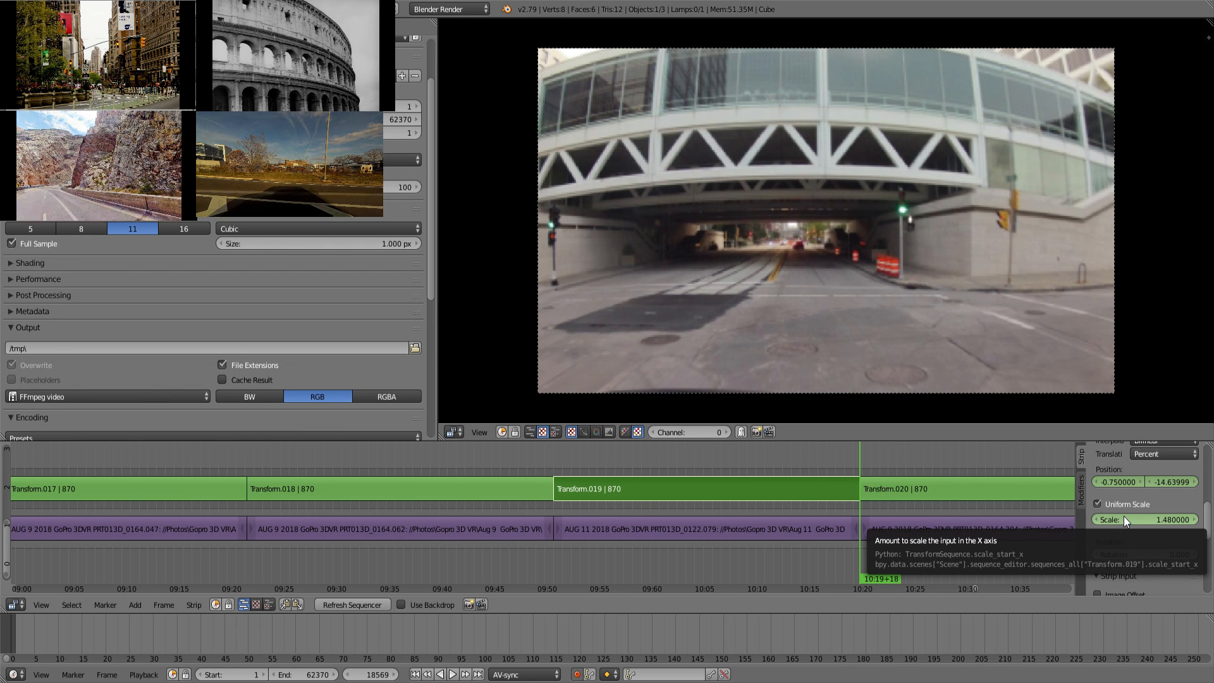
drag(1120, 483, 1128, 483)
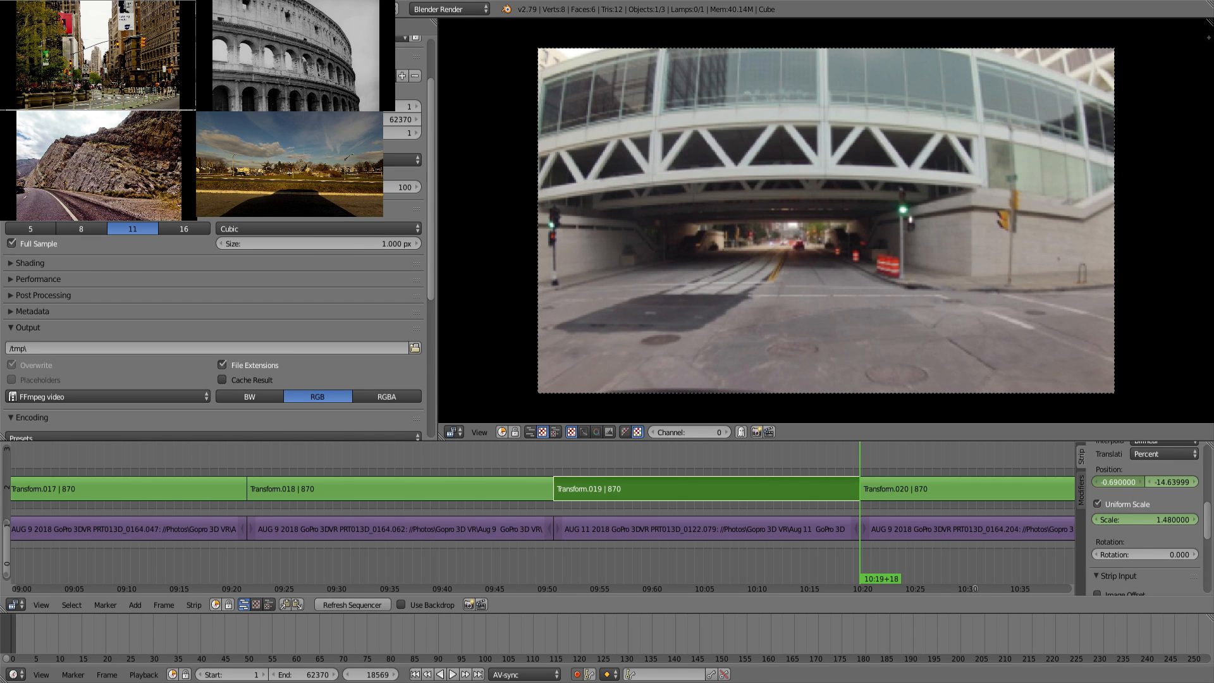
click(820, 554)
key(alt+a)
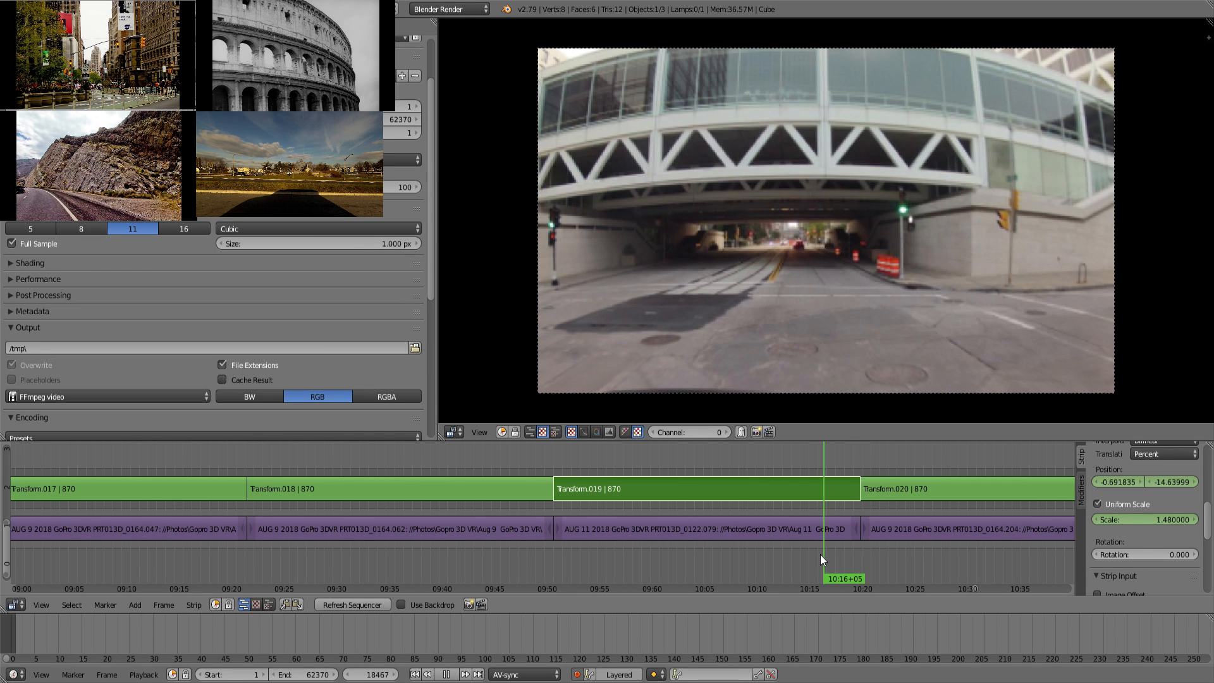
key(alt+a)
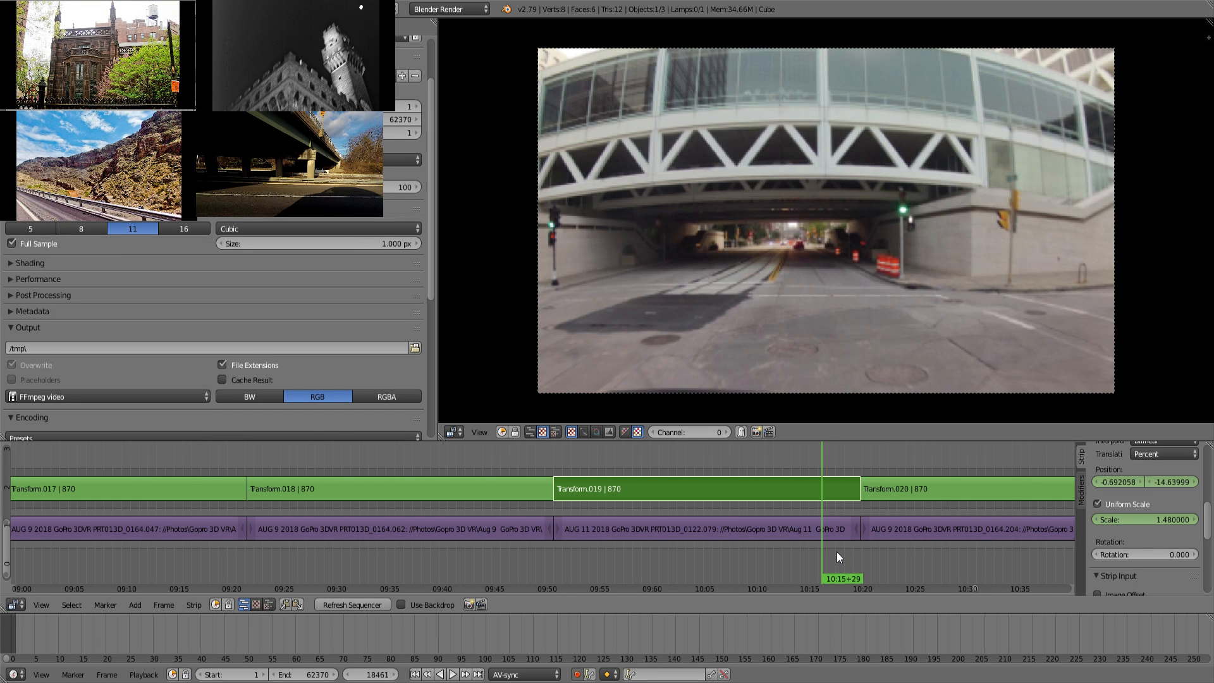
key(alt+a)
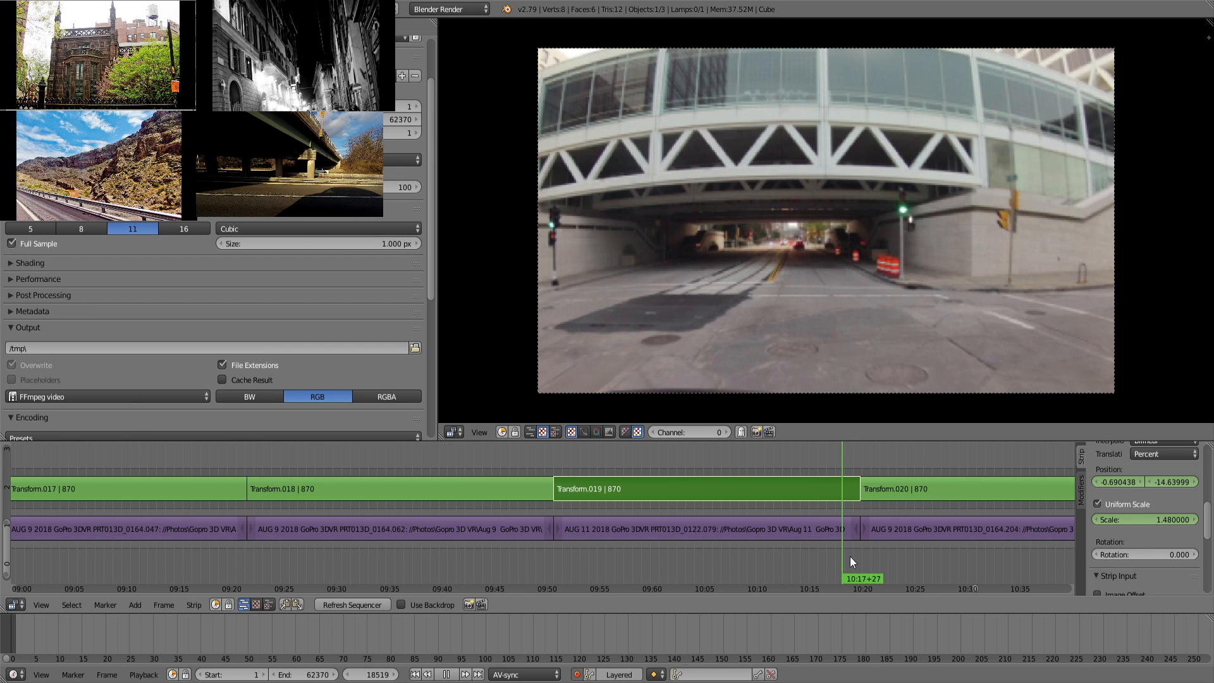
drag(762, 560, 807, 551)
key(alt+a)
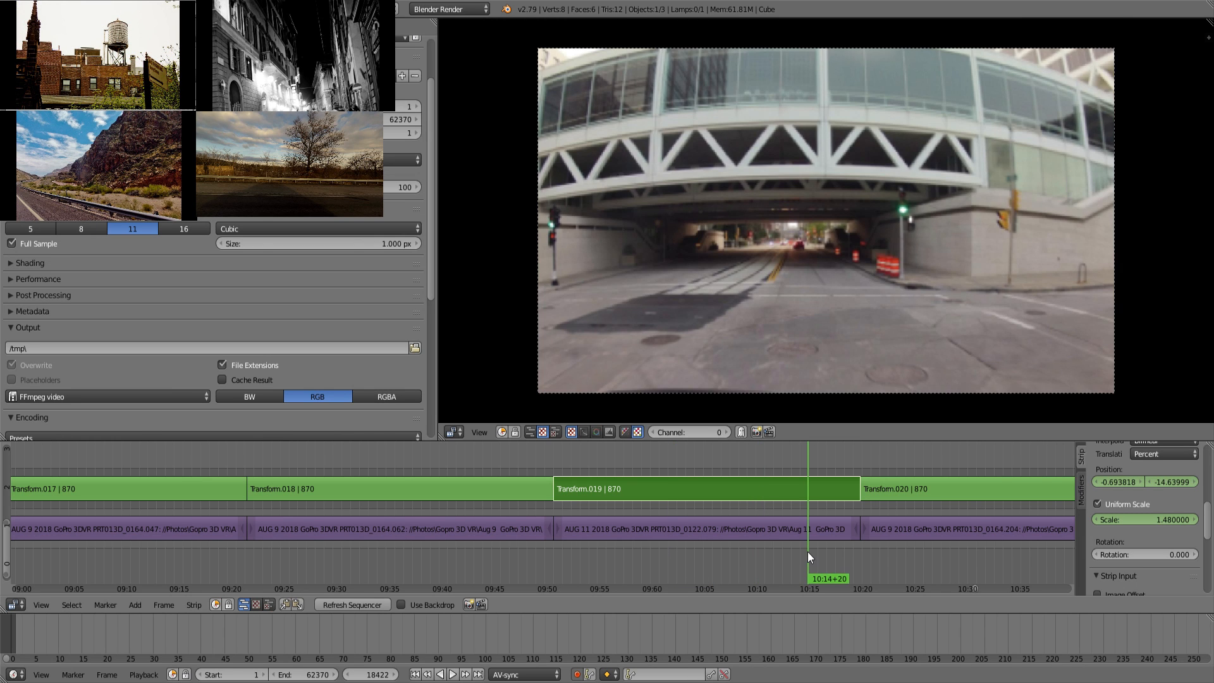
Step: Keyframe scale 2.17 and position -36.48, -12.36 on the Transform.019 strip's last frame, 18569
key(Page_Up)
key(Left)
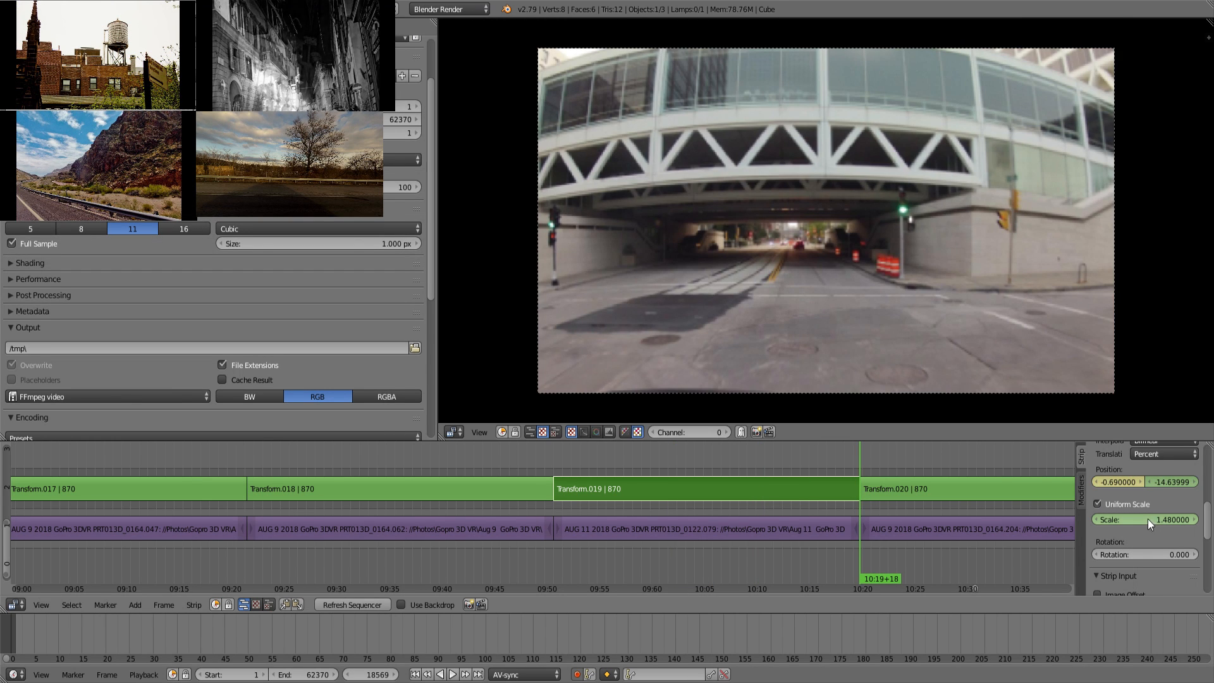
drag(1148, 518, 1198, 518)
drag(1149, 486, 1106, 490)
scroll(1098, 500, down, 5)
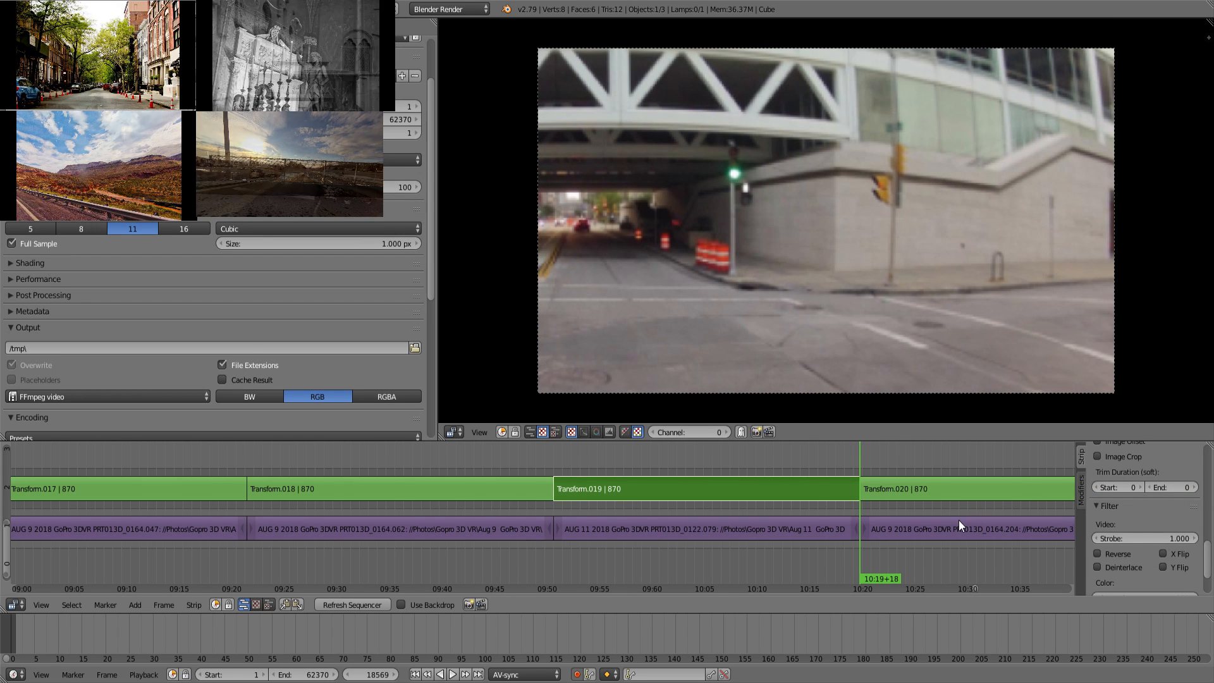
Step: Play back the beginning of the Transform.019 strip to check its pan and zoom
key(Home)
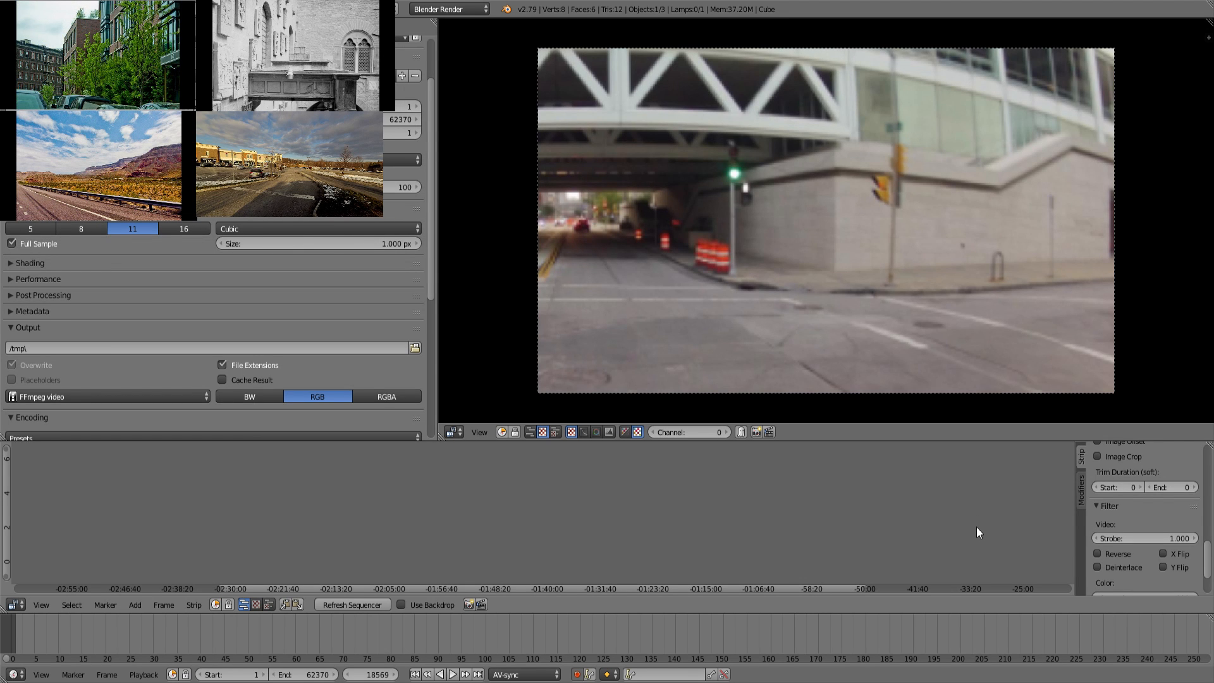
middle_drag(976, 542, 348, 570)
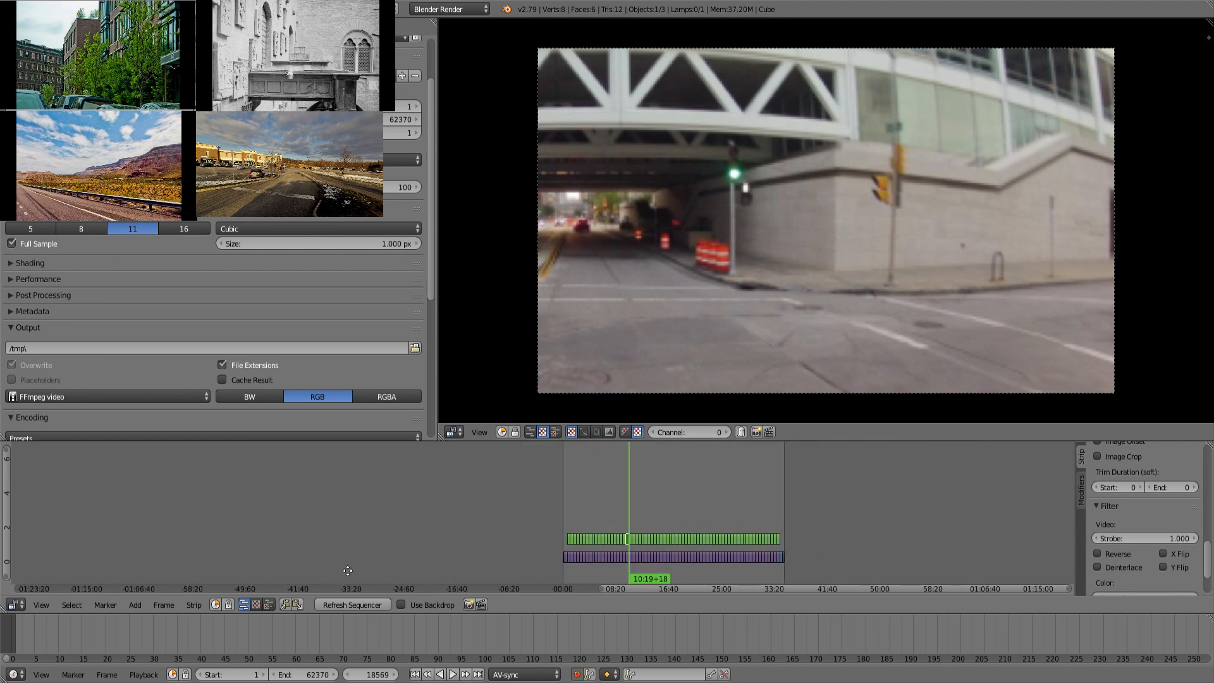
scroll(579, 487, up, 5)
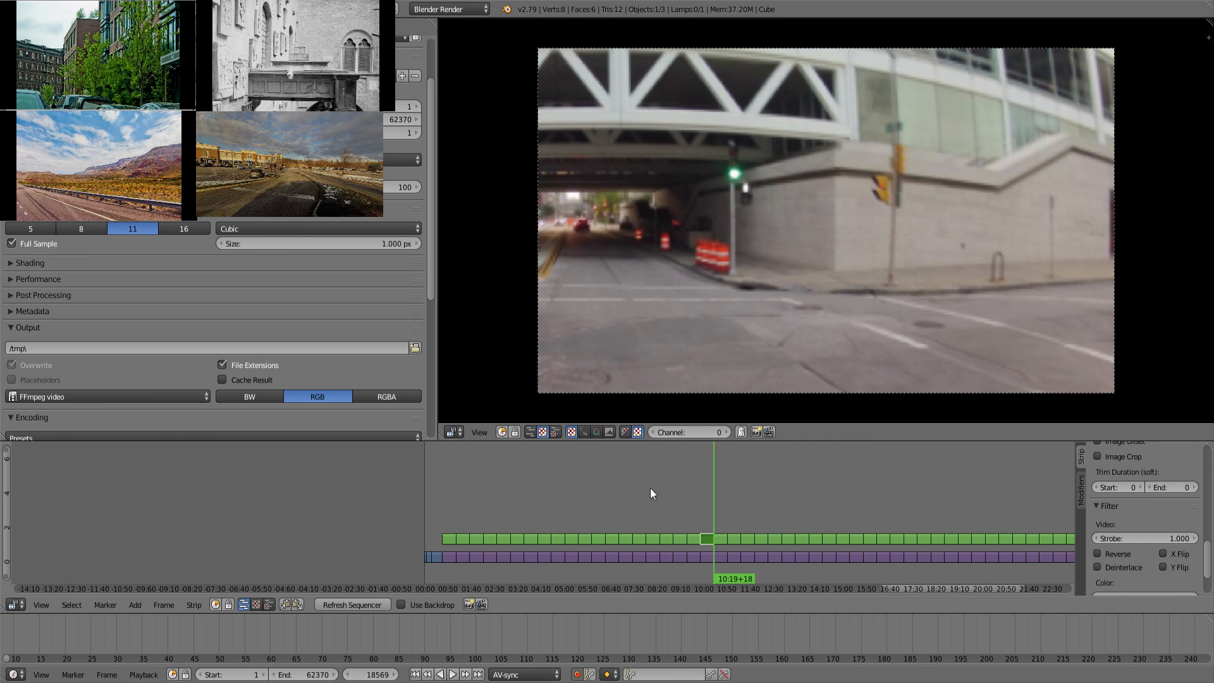
scroll(650, 487, up, 5)
middle_drag(832, 515, 549, 470)
scroll(547, 471, up, 20)
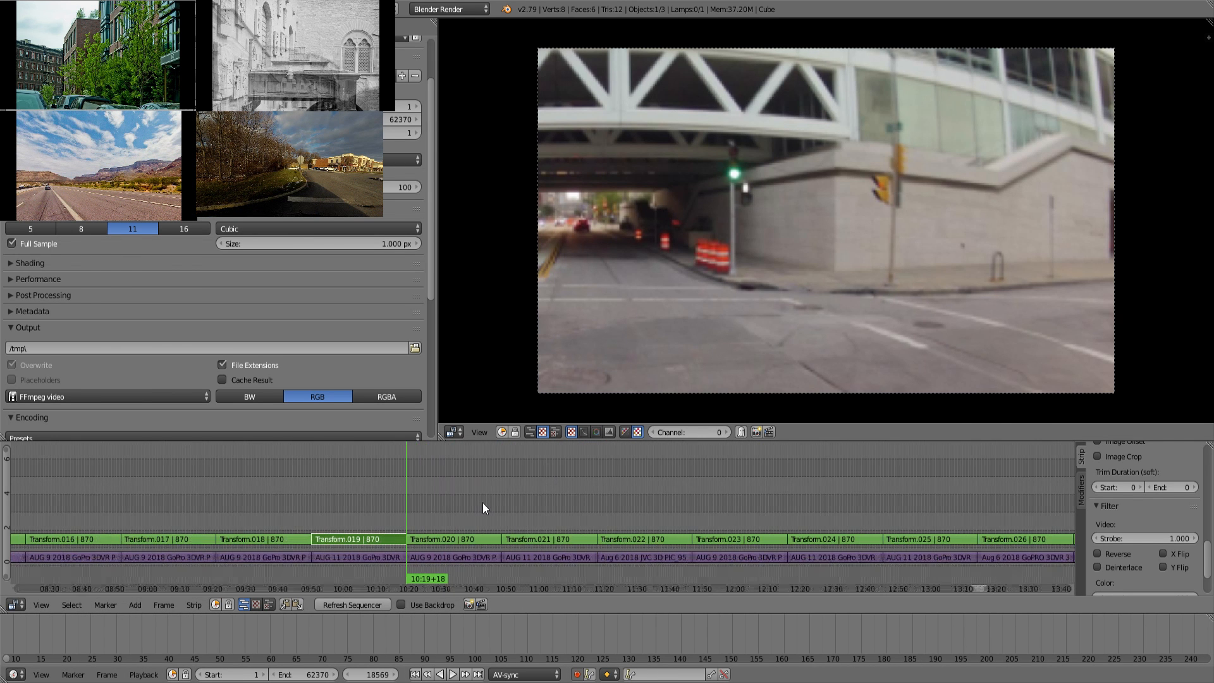
click(314, 501)
key(alt+a)
mouse_move(328, 502)
mouse_down()
mouse_move(357, 499)
mouse_move(322, 503)
mouse_up()
key(alt+a)
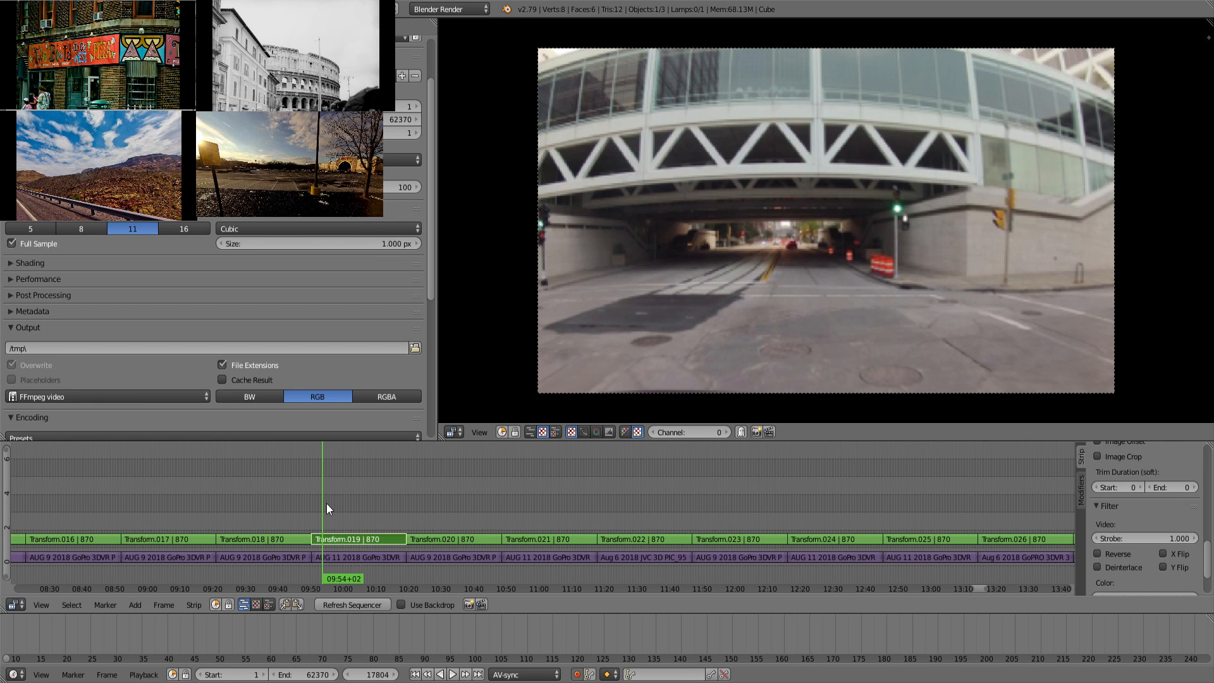
Step: Set the Transform.019 strip's first-frame scale to 1.75 and position to 1.42, -25.11, and preview the strip through to the following photo
key(Page_Down)
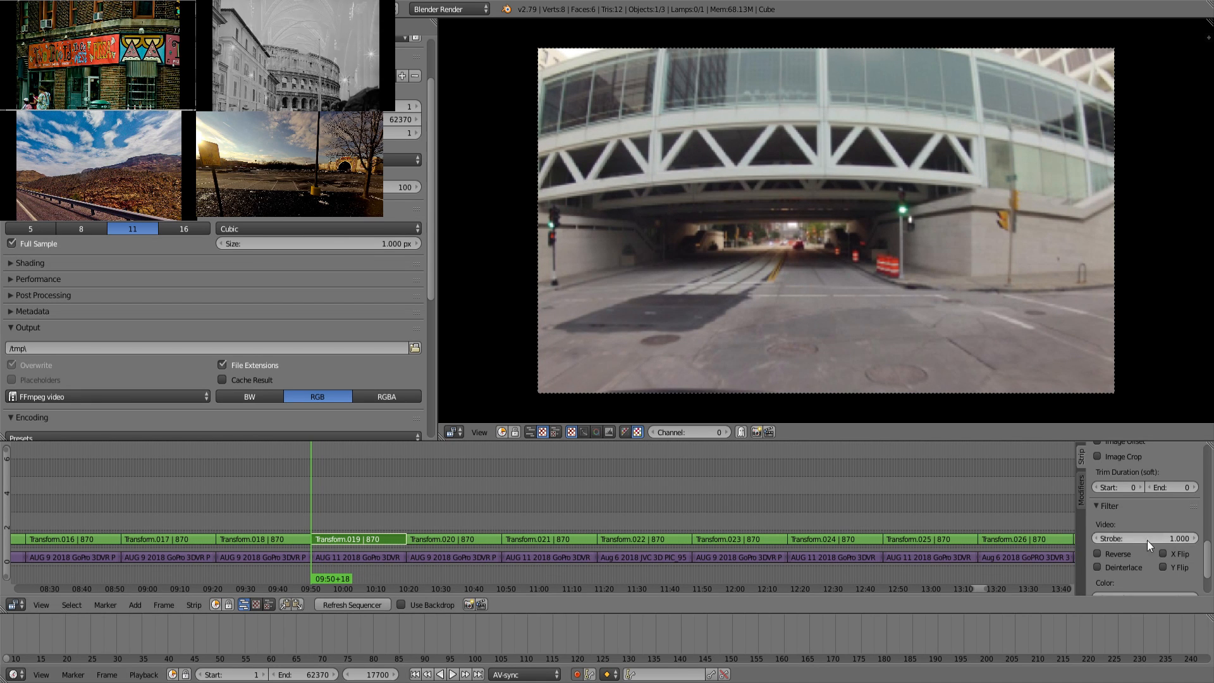
scroll(1145, 538, up, 6)
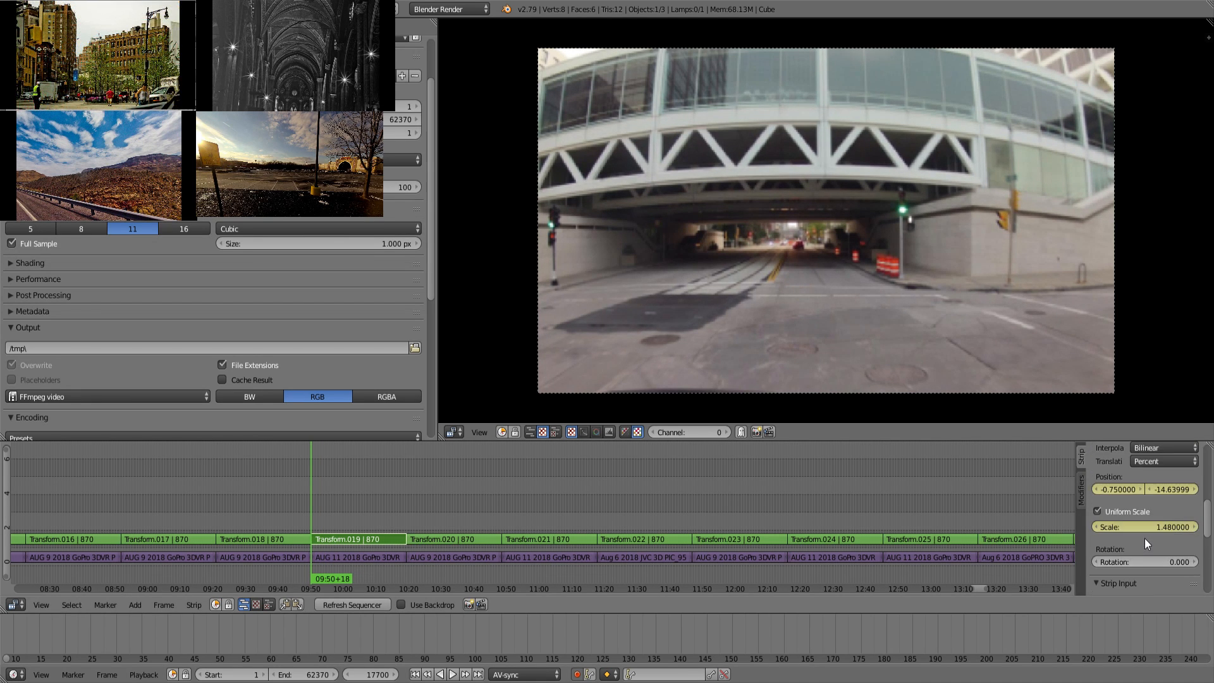
drag(1149, 526, 1151, 529)
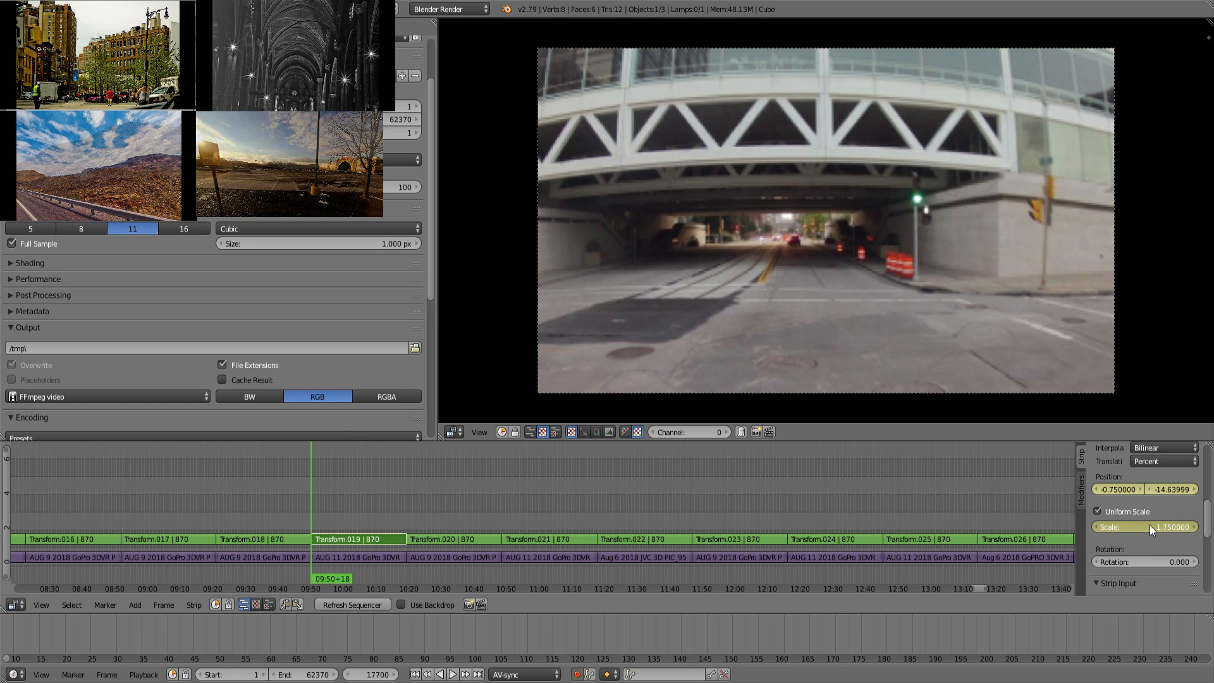
drag(1171, 489, 1124, 489)
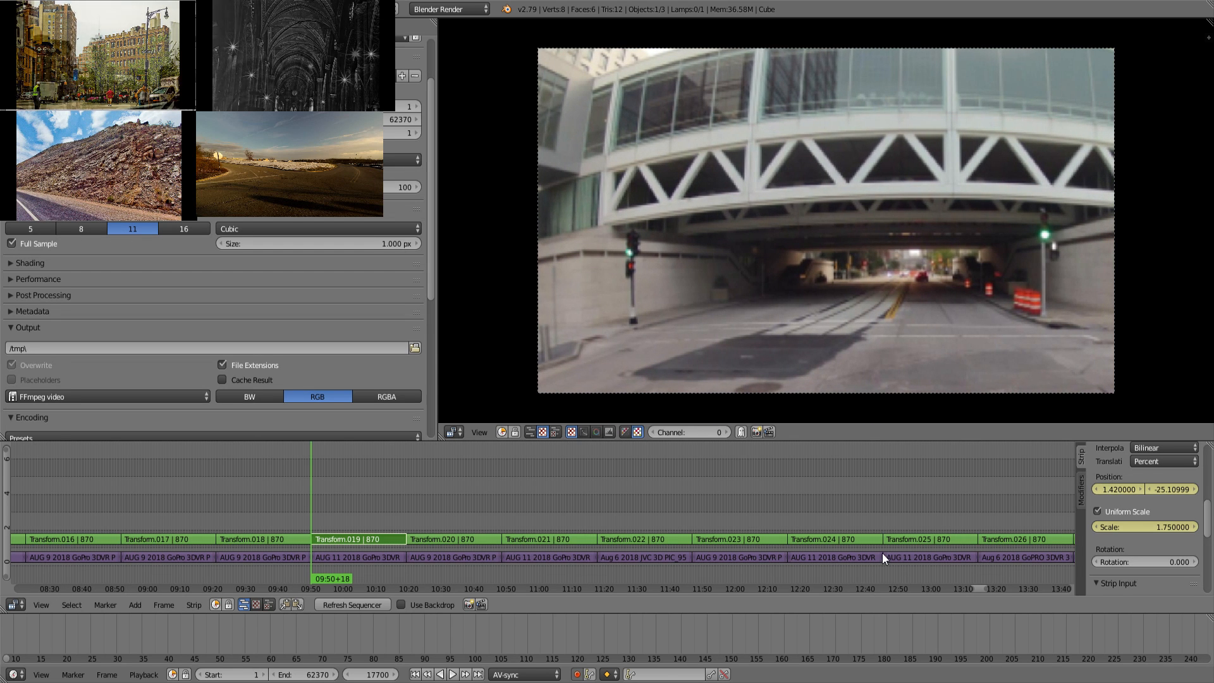
drag(328, 503, 412, 510)
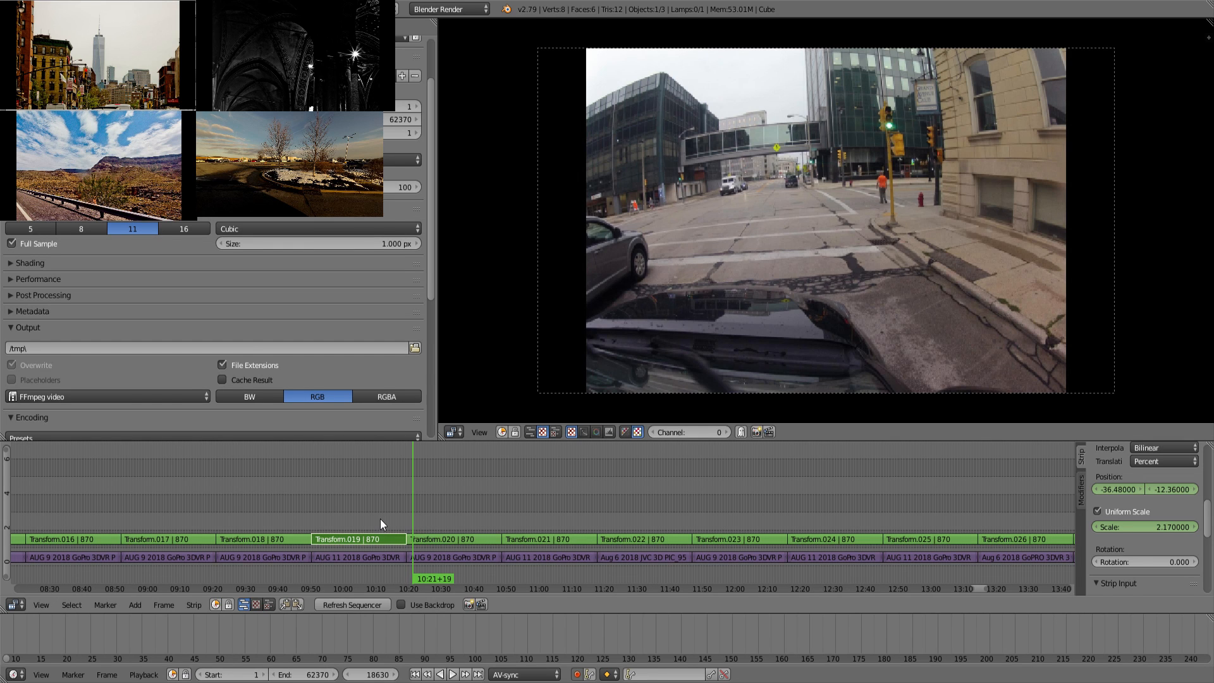
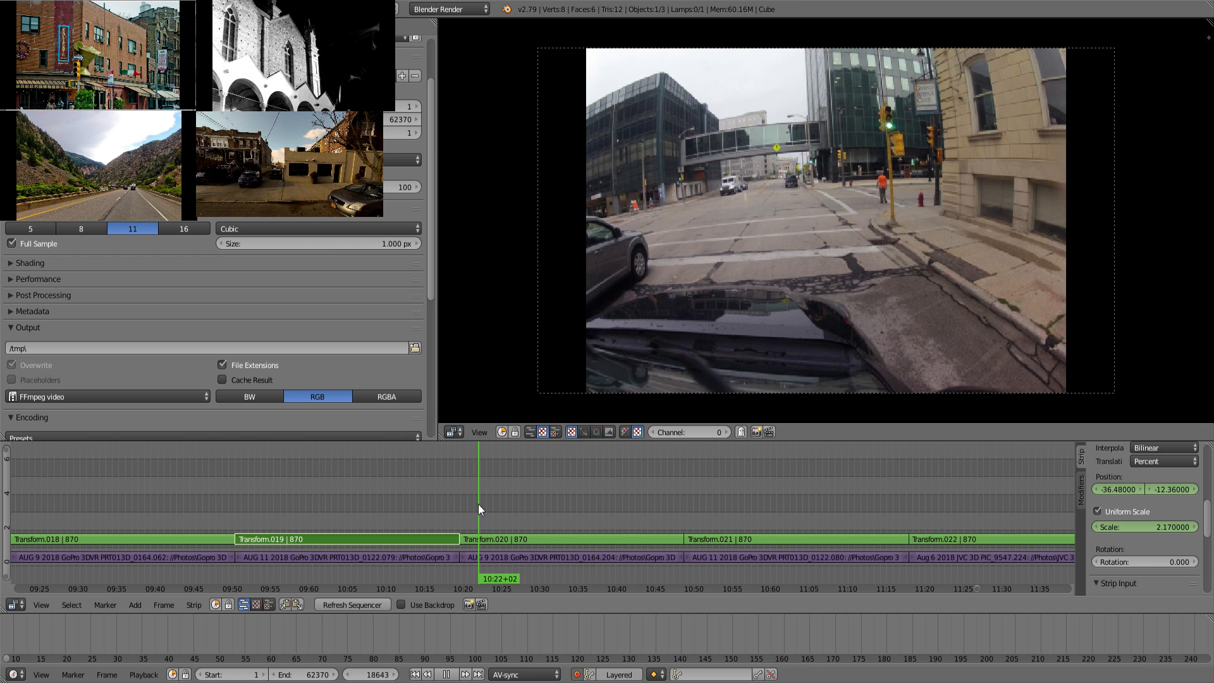
Step: Enable uniform scaling on the Transform.020 strip and keyframe position 0, 0 and scale 1.0 on its first frame, 18570
mouse_move(470, 506)
mouse_down()
mouse_move(446, 507)
mouse_move(479, 508)
mouse_up()
key(Page_Down)
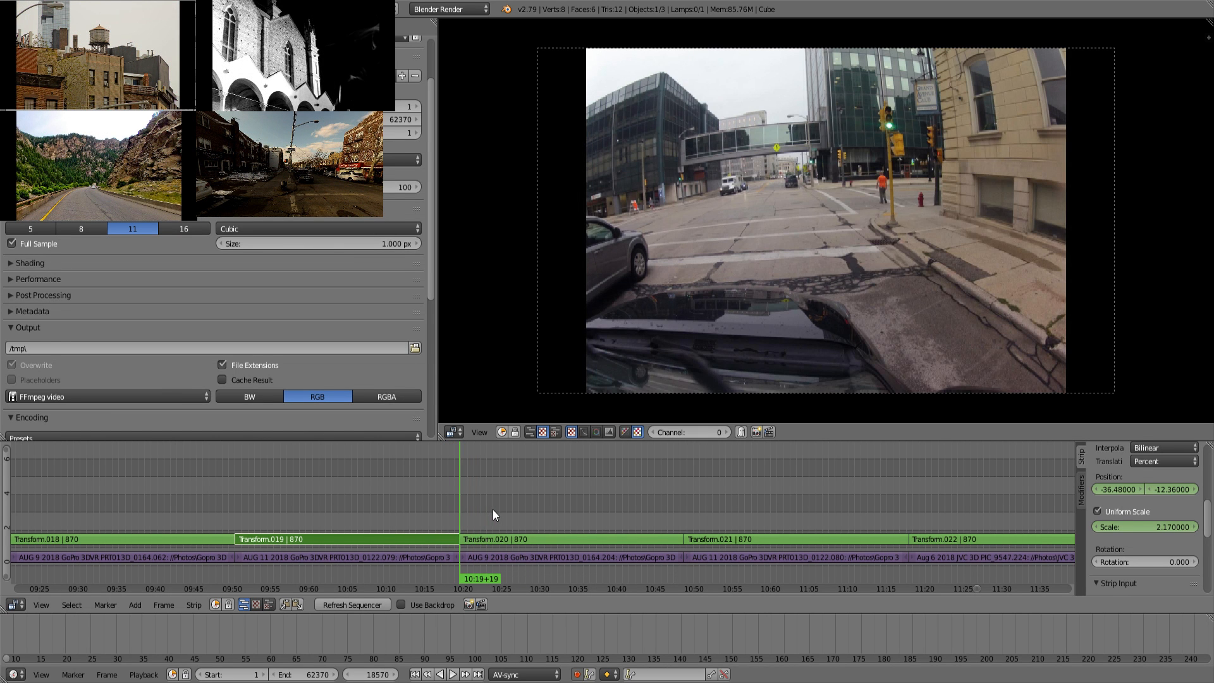
right_click(542, 540)
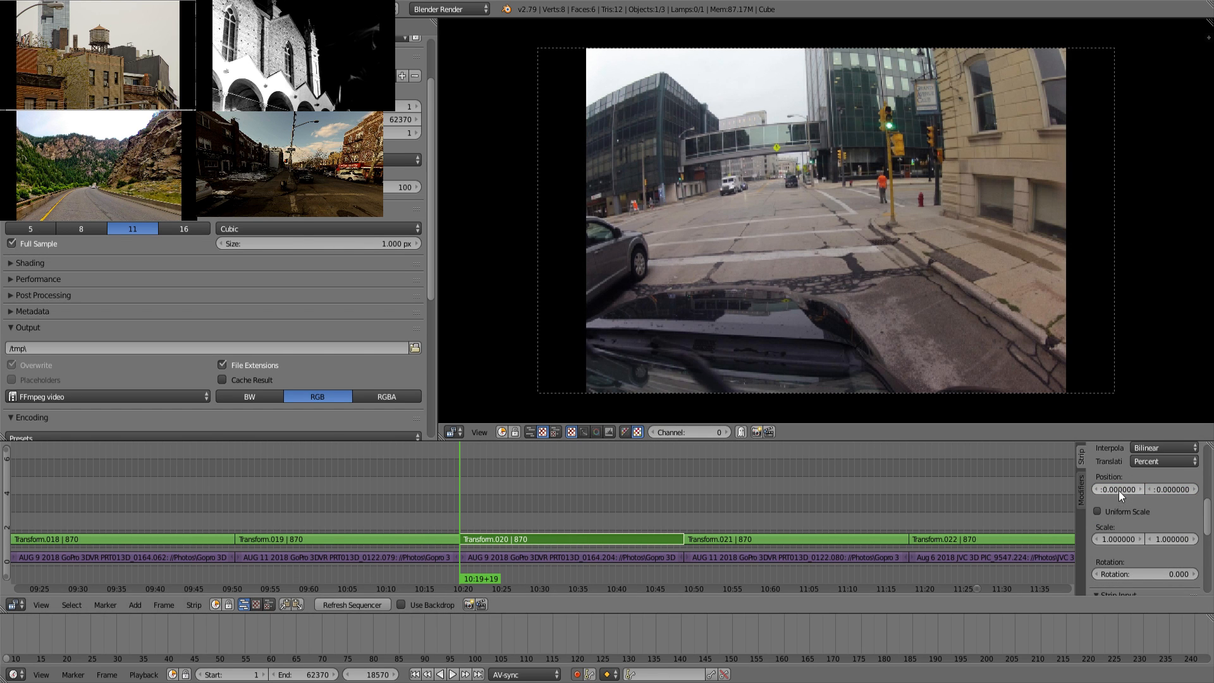
key(i)
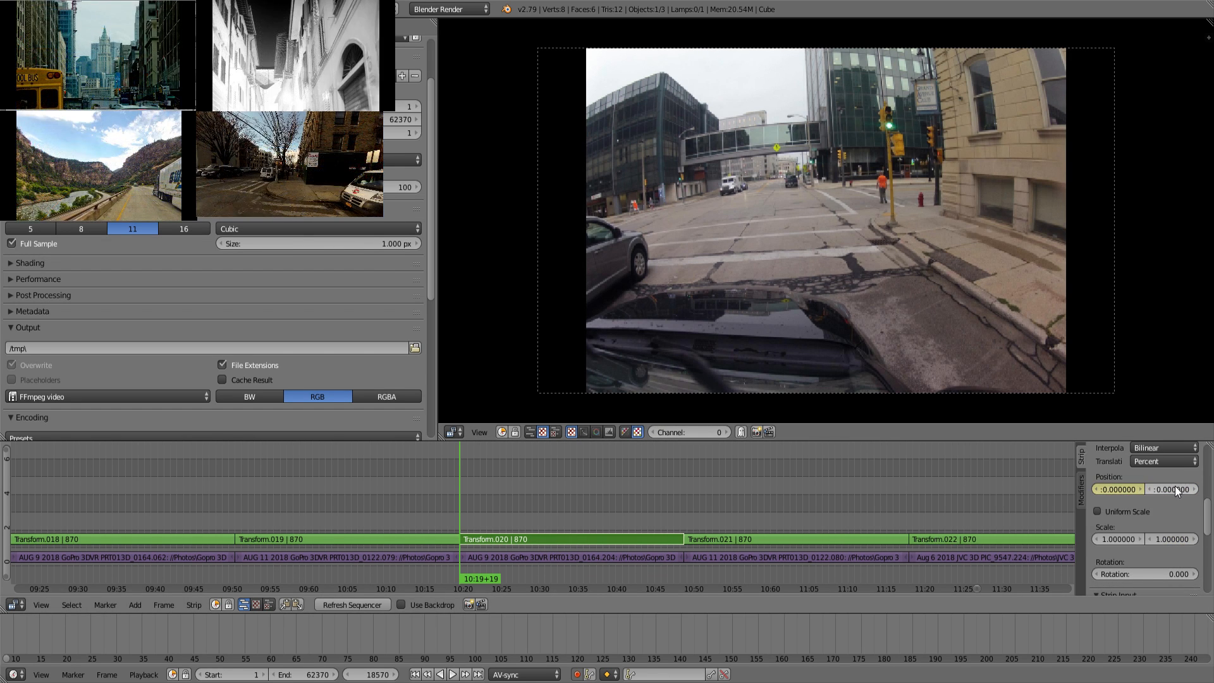
click(1124, 510)
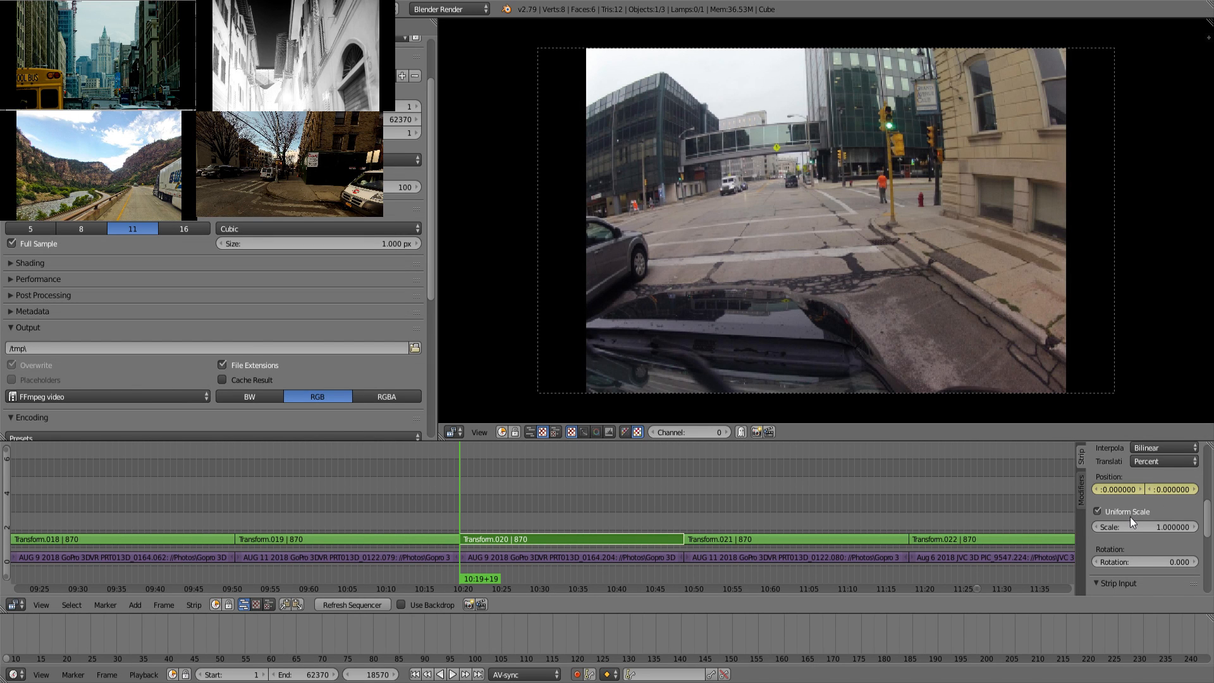
Step: Play back the opening titles at the start of the slideshow, up to the first photo
scroll(746, 538, down, 12)
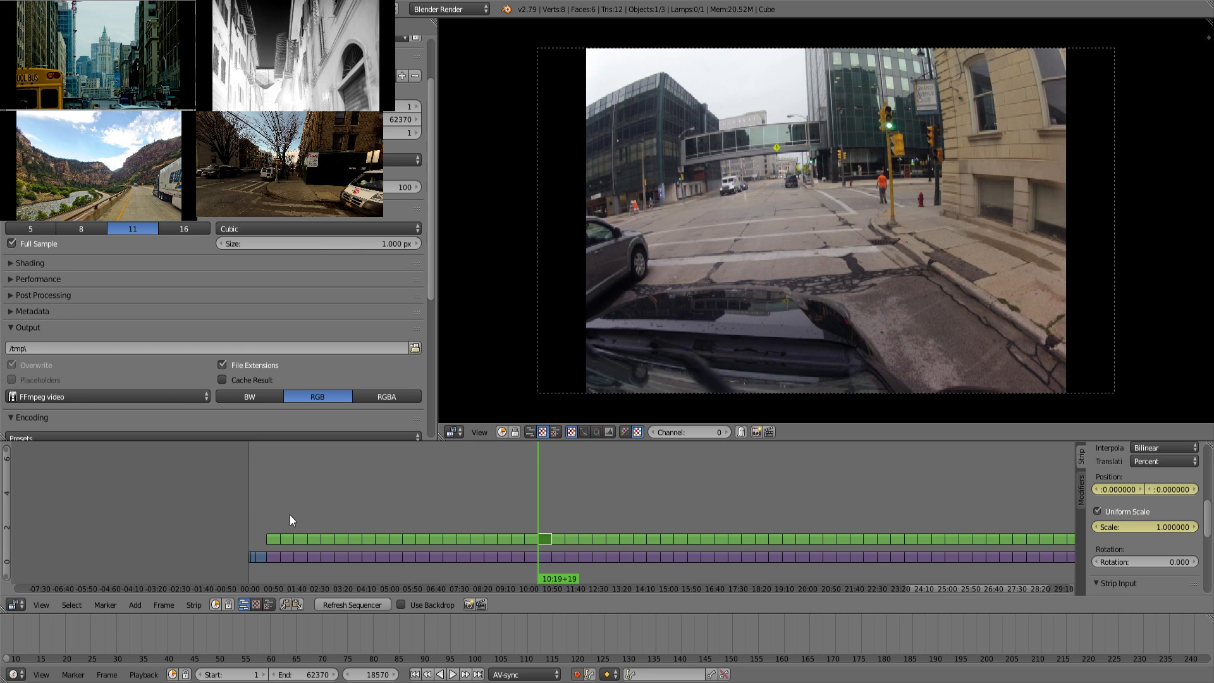
click(252, 515)
key(alt+a)
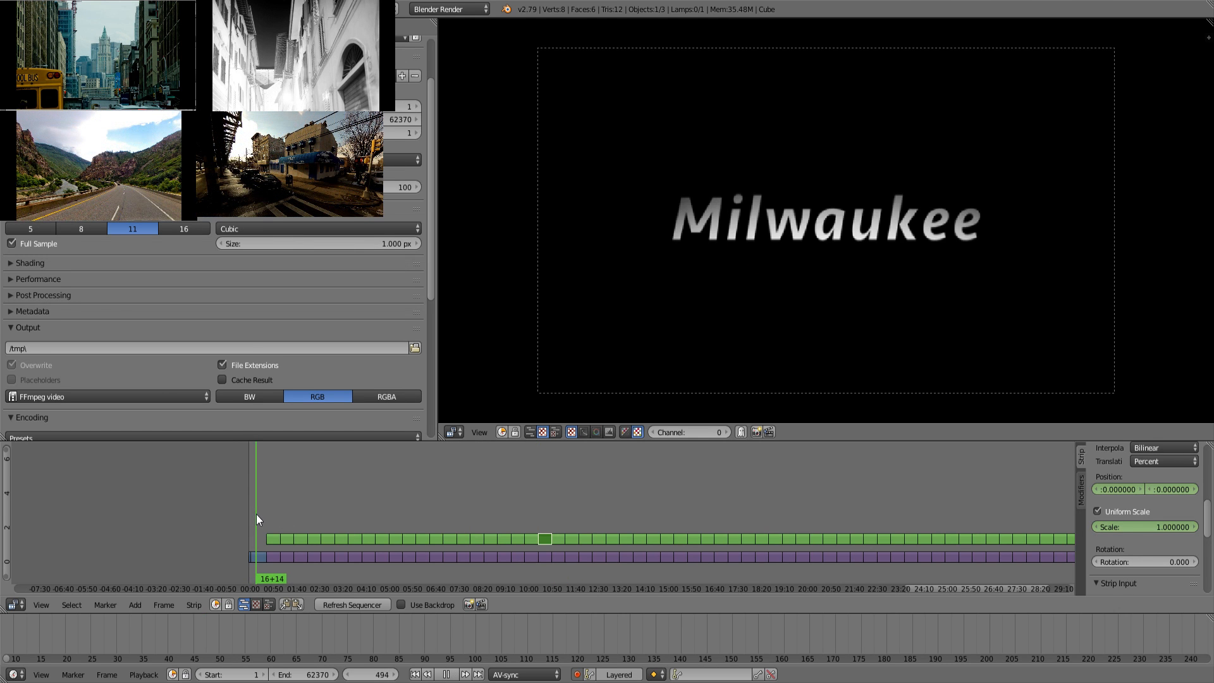
drag(257, 519, 266, 517)
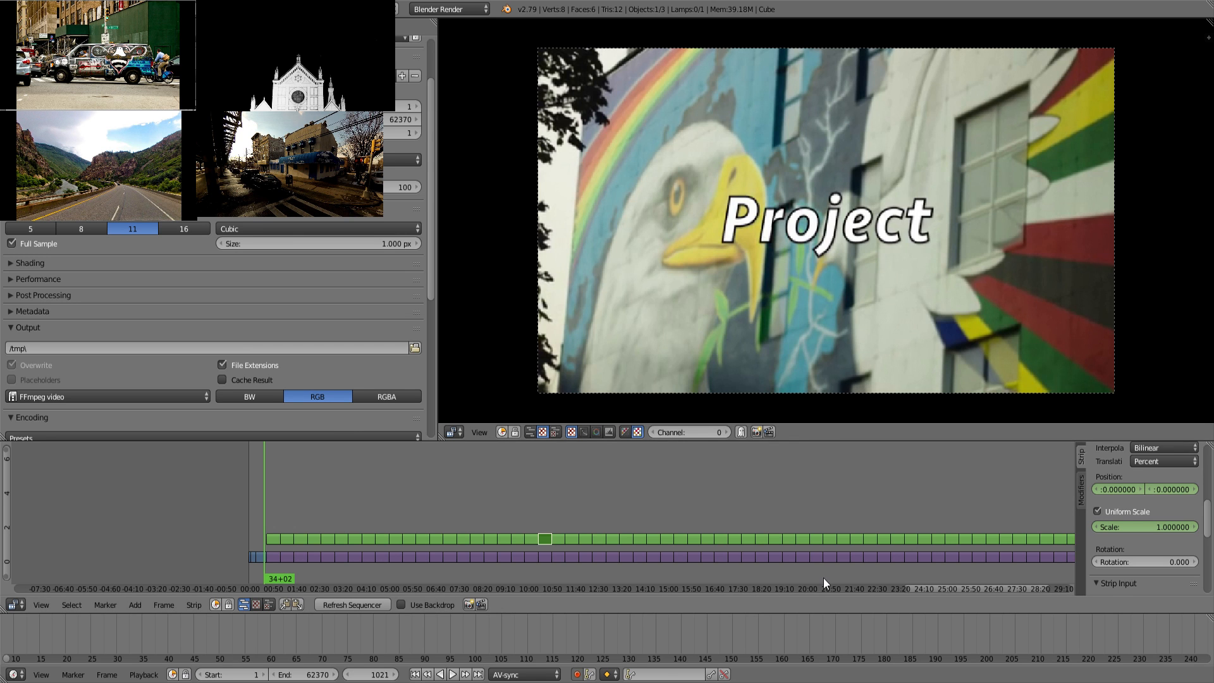
Step: Return to the Transform.020 strip and play back its opening seconds
click(807, 494)
click(543, 503)
scroll(599, 497, up, 8)
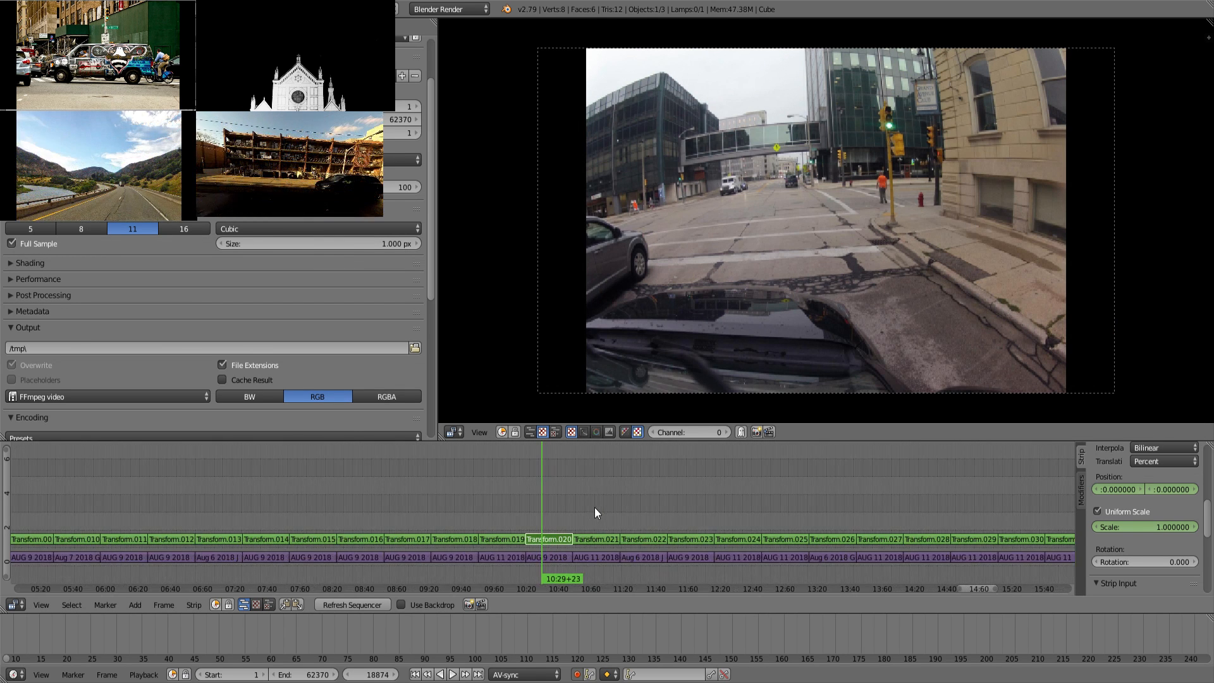
scroll(594, 507, down, 8)
scroll(849, 555, down, 3)
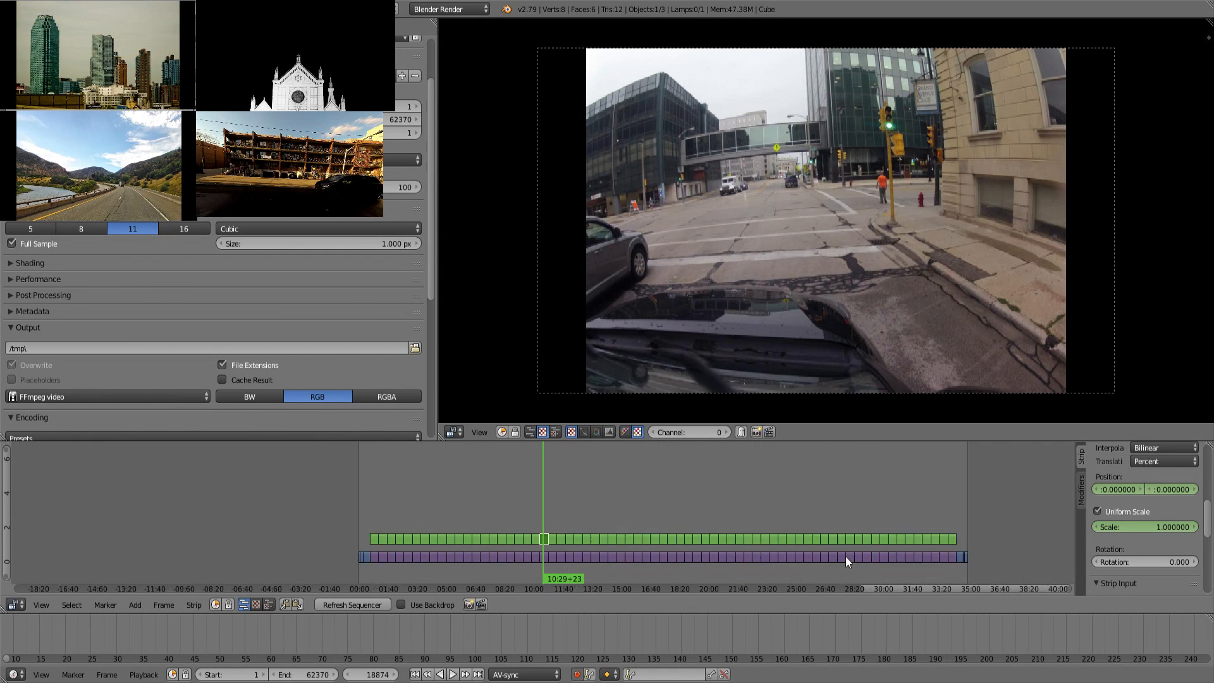
scroll(802, 560, up, 5)
scroll(746, 544, up, 6)
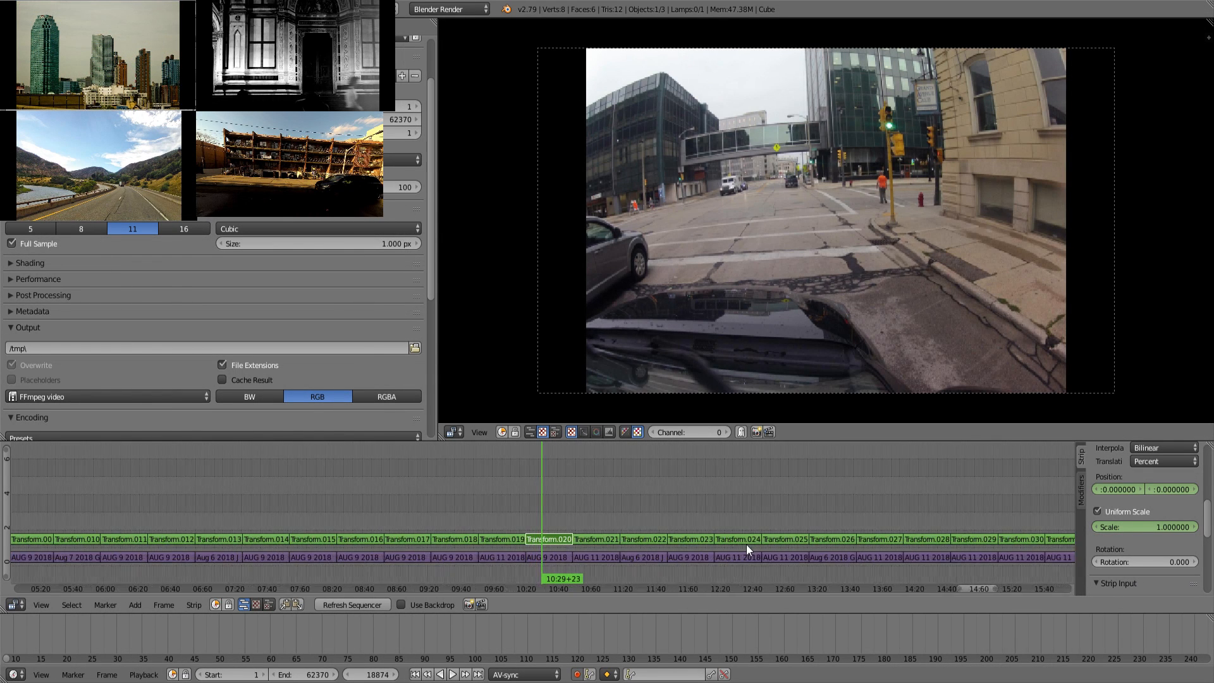
click(486, 507)
key(alt+a)
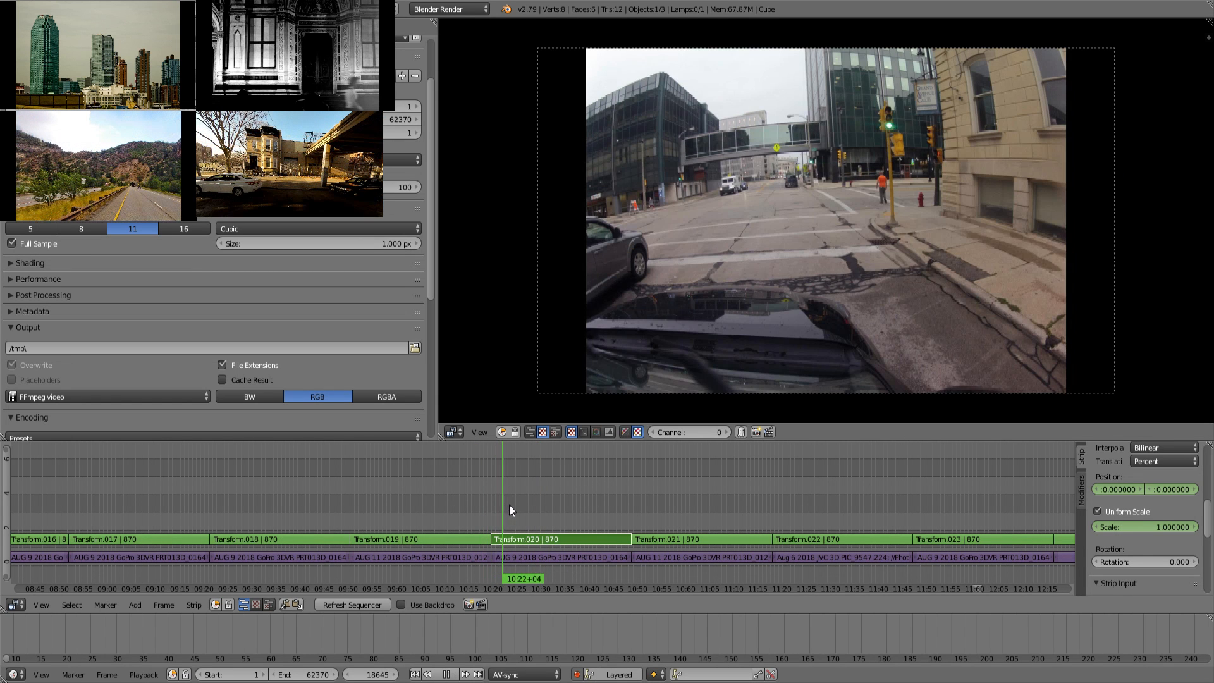
key(alt+a)
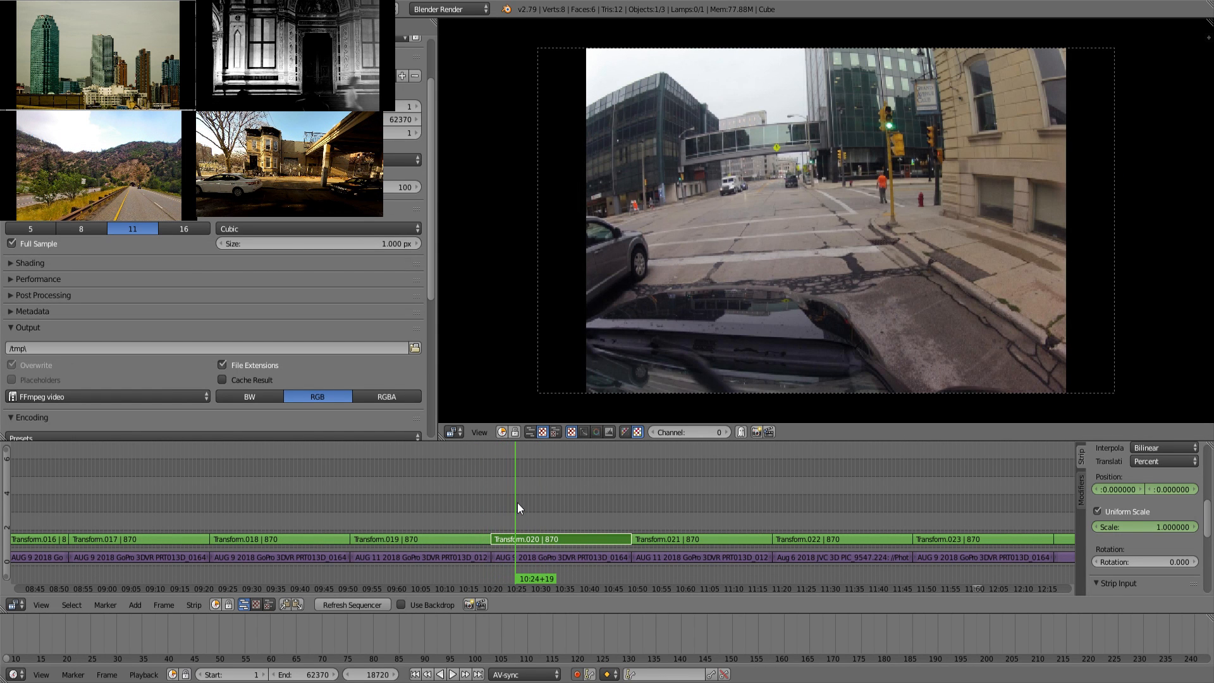
key(alt+a)
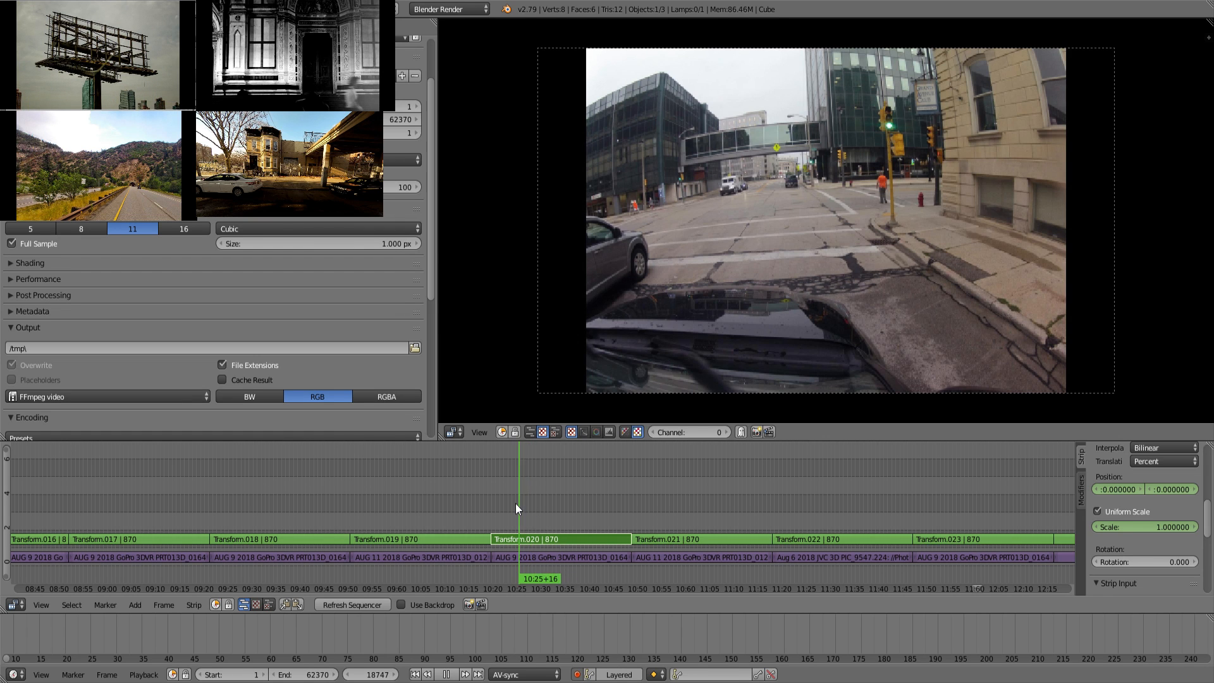
Step: Set the Transform.020 strip's scale to 1.27 on its first frame, 18570
key(Down)
key(Down)
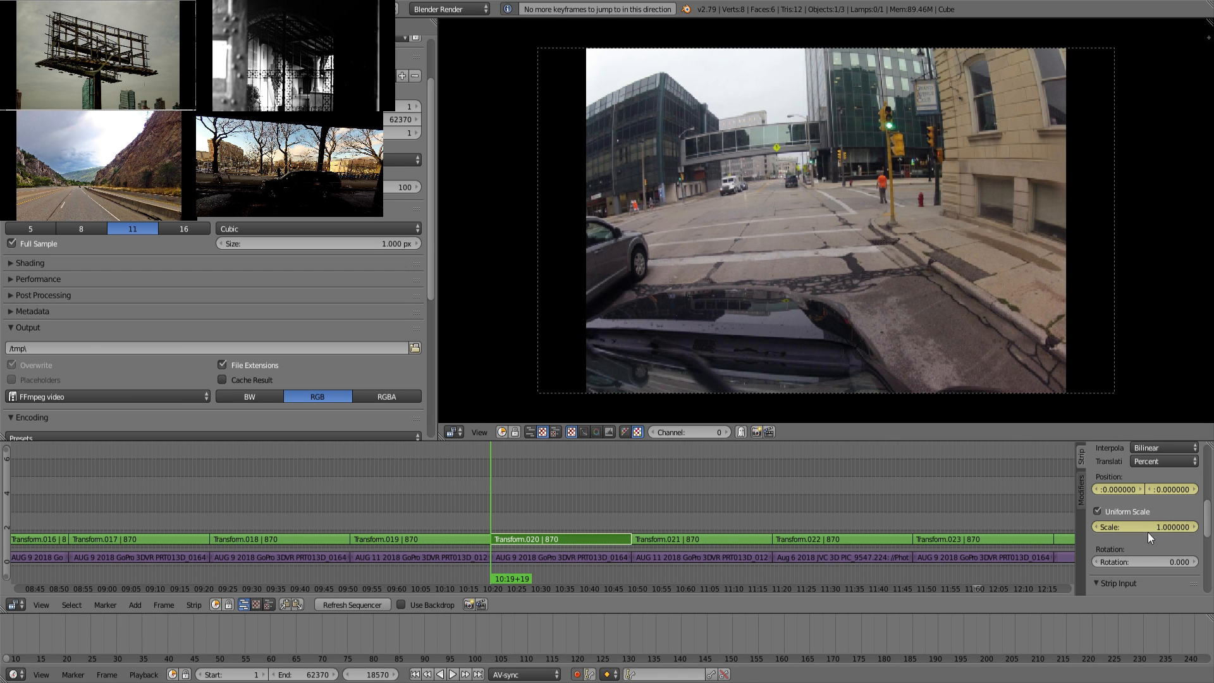
drag(1144, 527, 1150, 526)
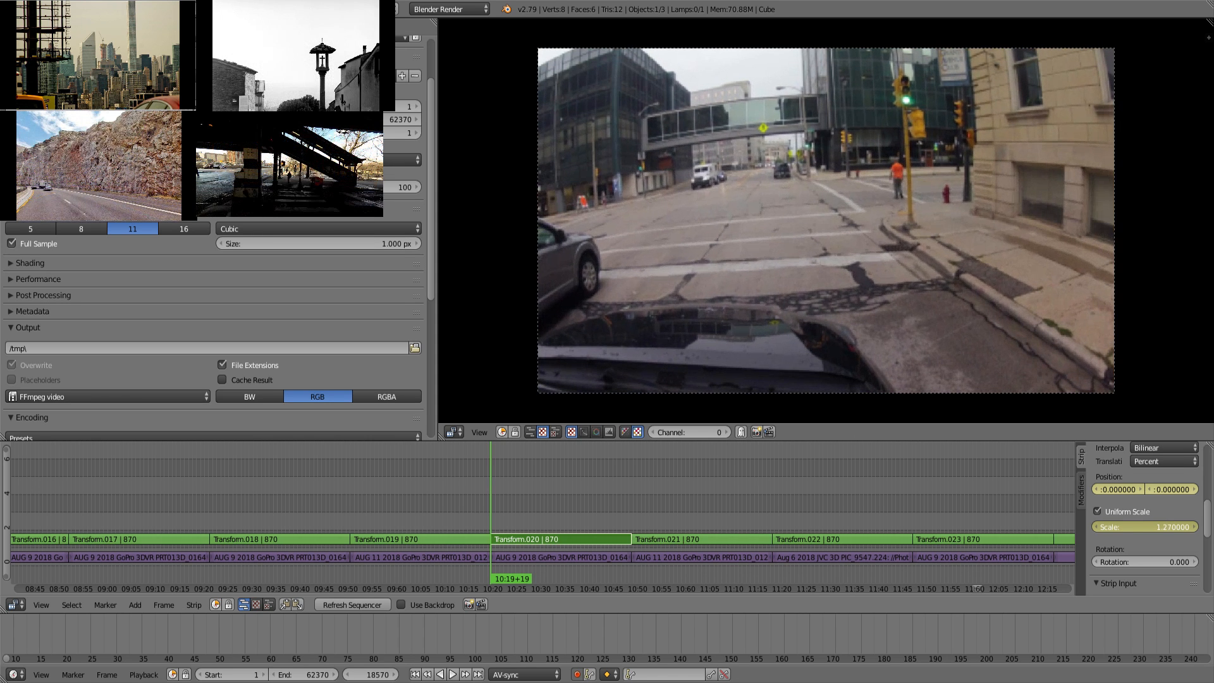
Step: Keyframe scale 1.78 and vertical position -33.9 on the Transform.020 strip's last frame, 19439, and preview the change to the following photo
click(629, 514)
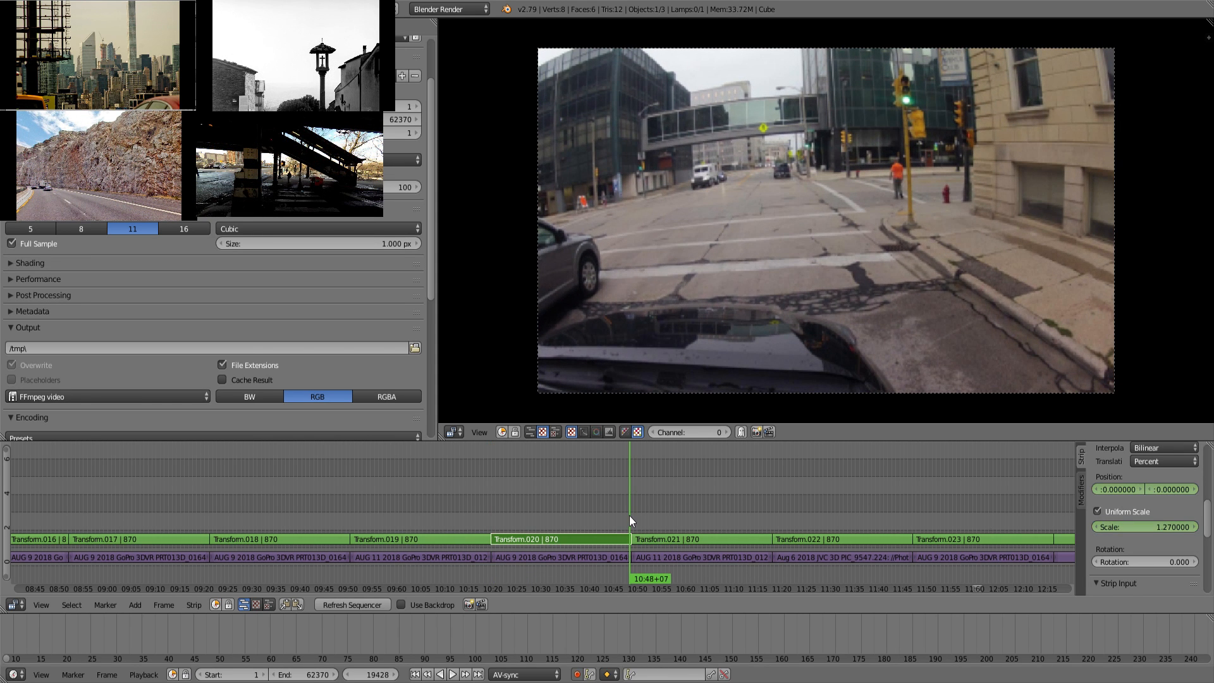
key(Left)
drag(1144, 528, 1144, 527)
drag(1170, 487, 1138, 489)
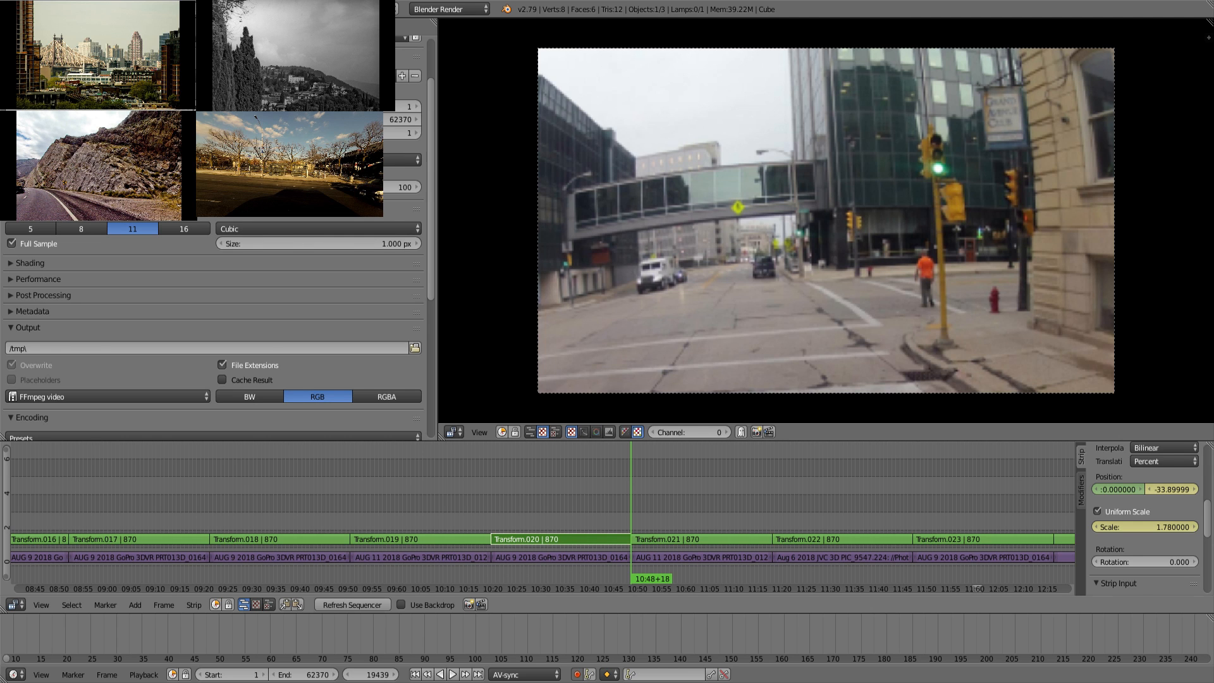
key(alt+a)
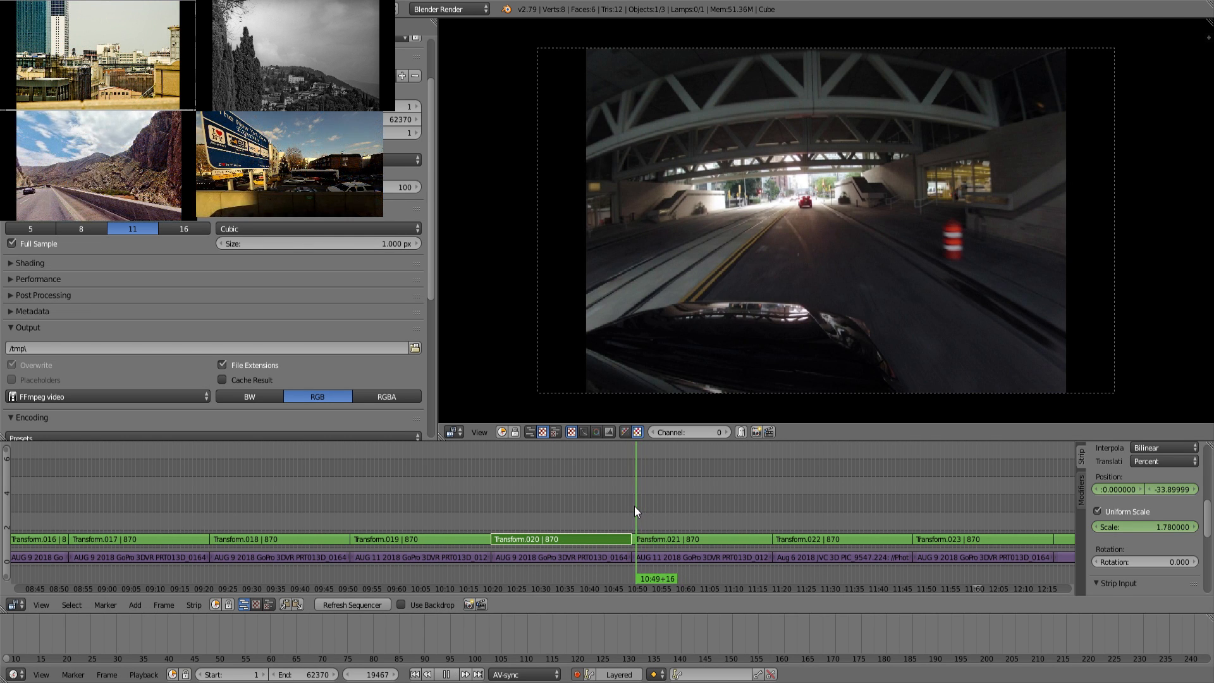
mouse_move(624, 507)
mouse_down()
mouse_move(525, 509)
mouse_move(608, 521)
mouse_move(649, 513)
mouse_move(544, 502)
mouse_move(641, 505)
mouse_up()
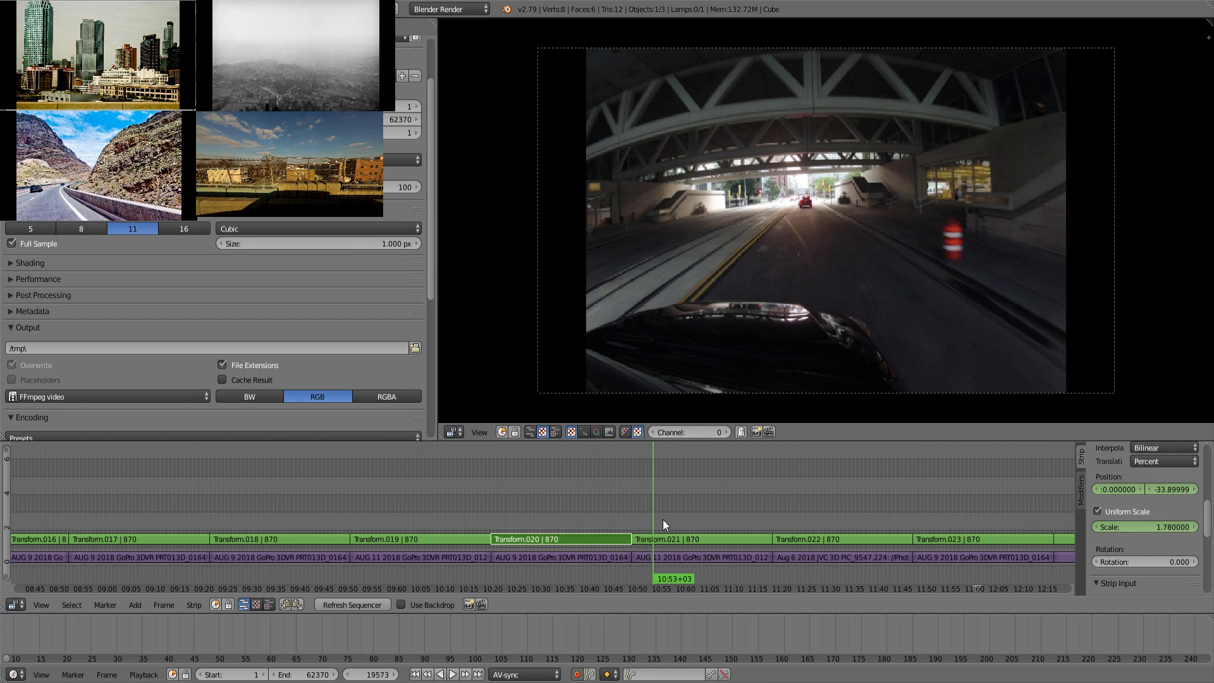
Step: Enable uniform scaling on the Transform.021 strip and keyframe scale 1.63 and position -16.77, -21.84 on its first frame, 19440
right_click(680, 538)
key(Up)
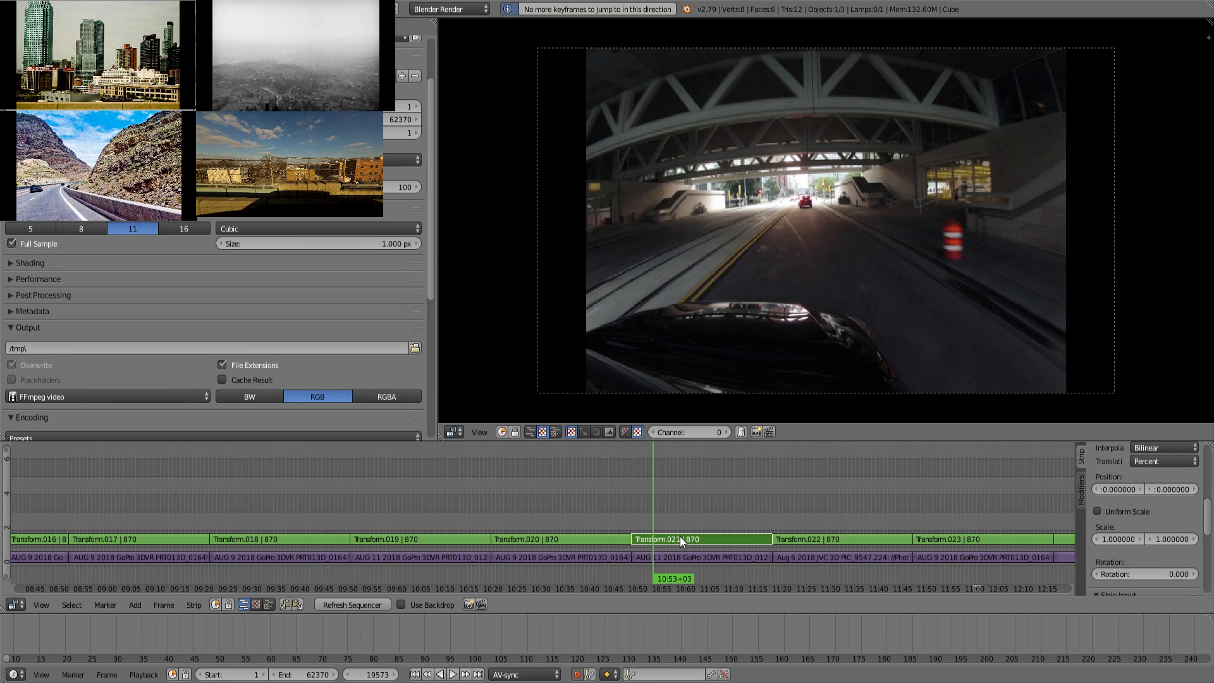
key(Page_Down)
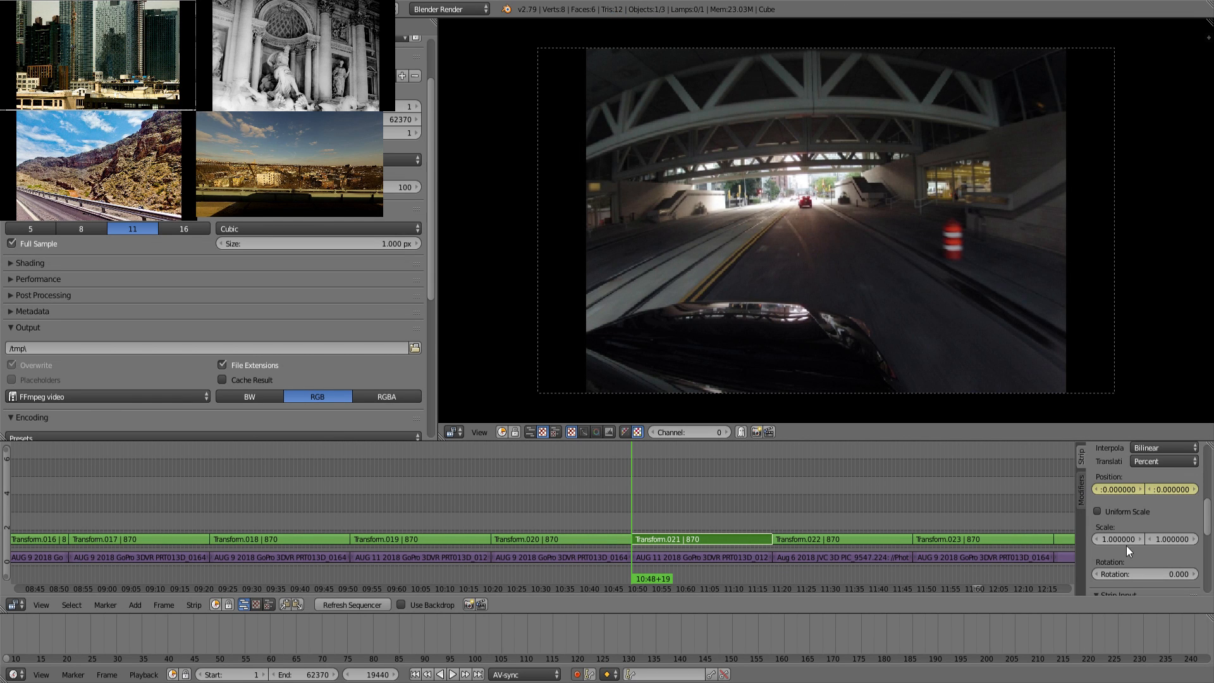
key(i)
click(1121, 510)
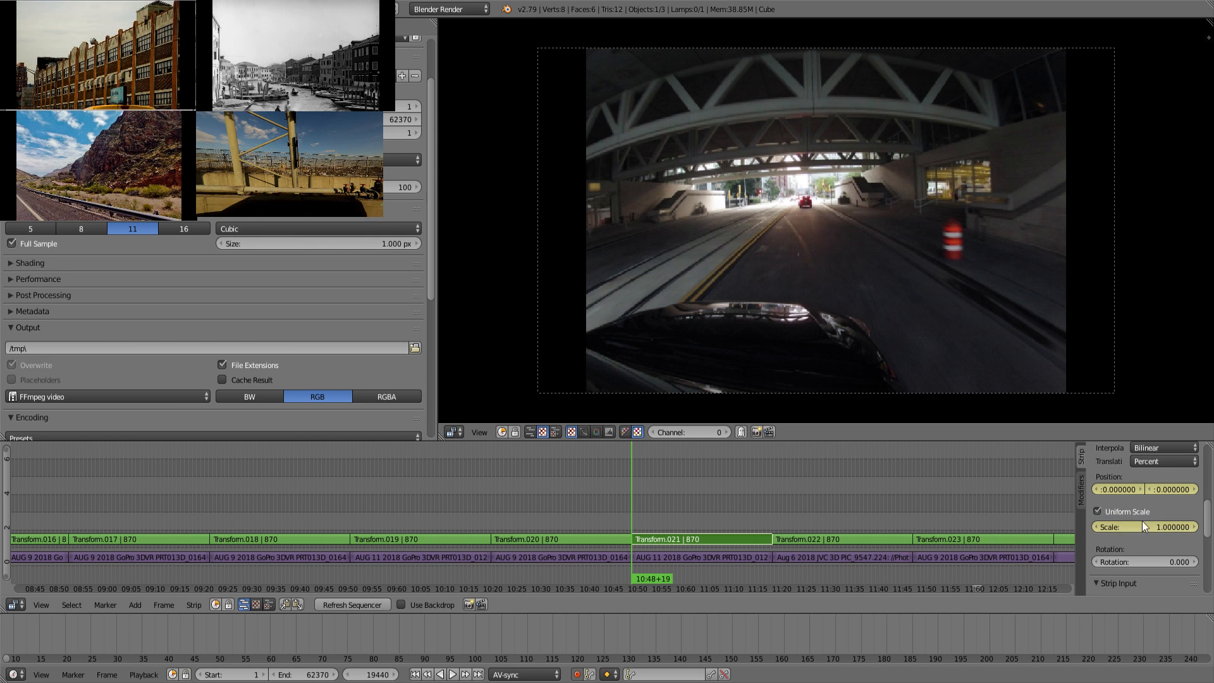
drag(1166, 520, 1209, 519)
drag(1123, 489, 1065, 490)
drag(1175, 489, 1136, 490)
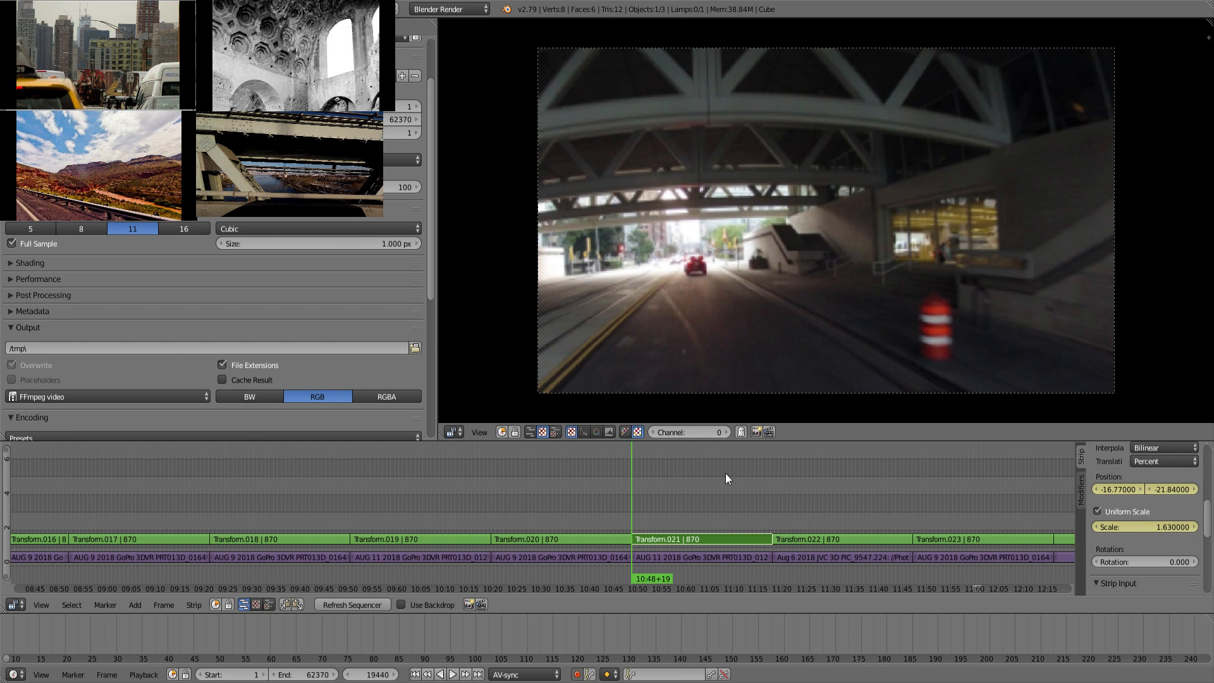
Step: Set the Transform.021 strip's horizontal position to 13.23 on its last frame, 20309, and play back part of the pan
key(Page_Up)
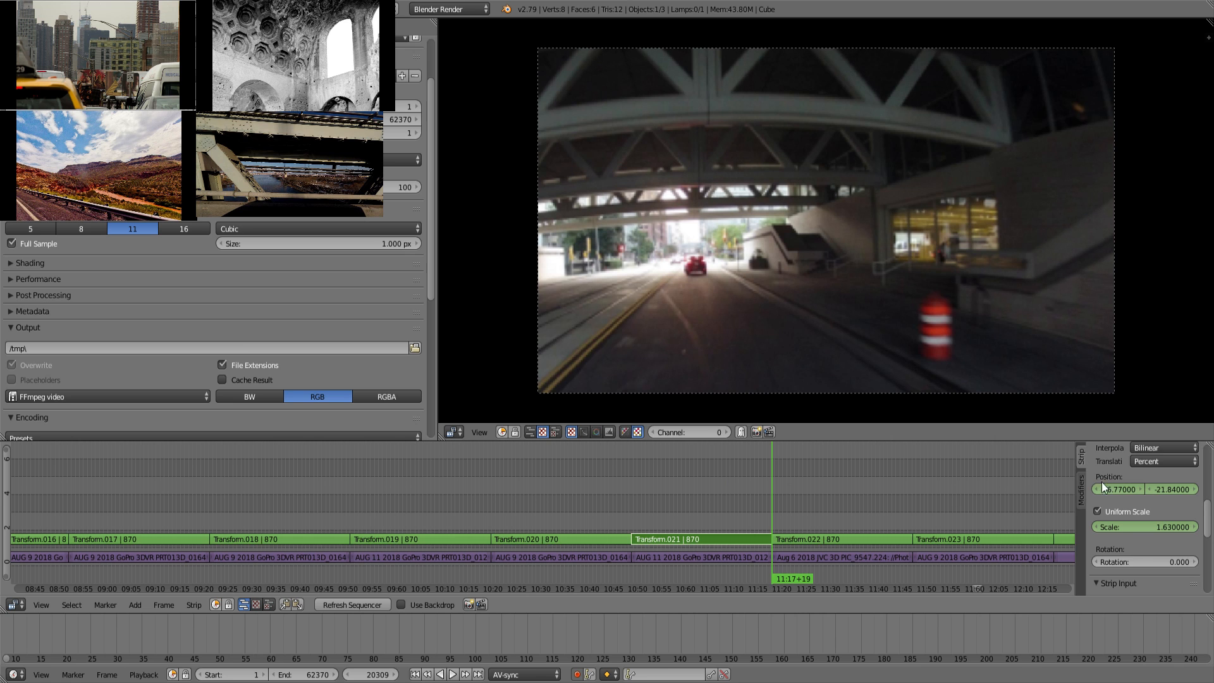
mouse_move(1108, 488)
mouse_down()
mouse_move(1201, 488)
mouse_move(1110, 487)
mouse_up()
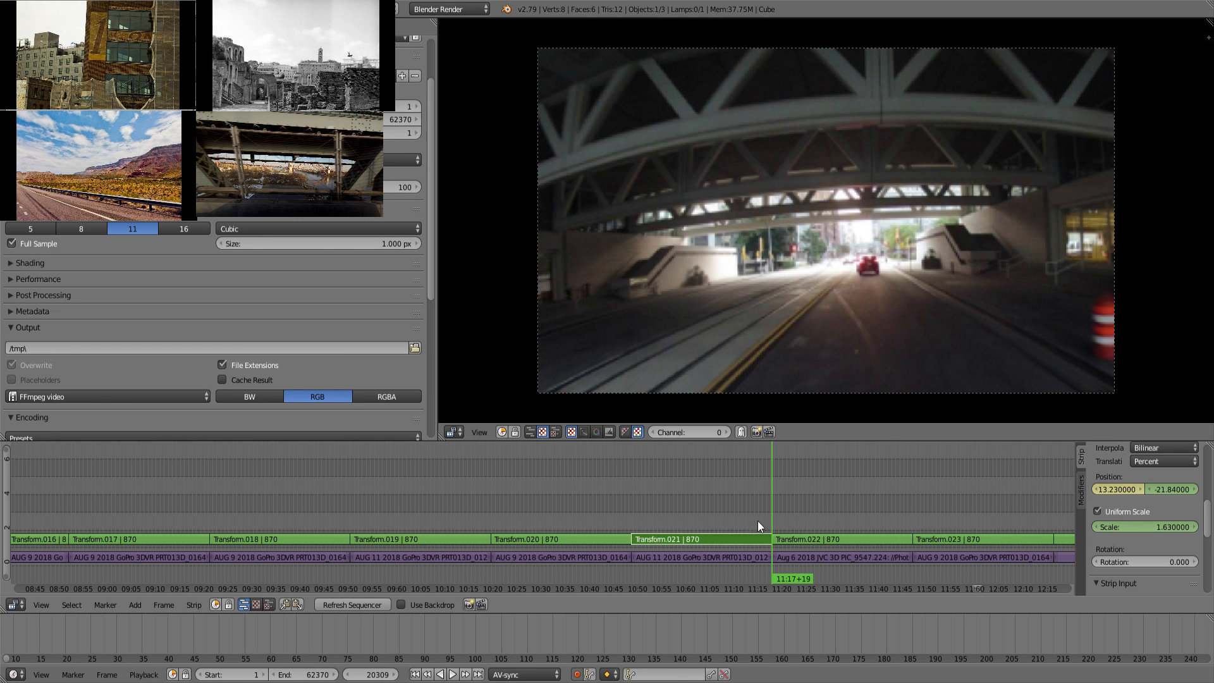
click(706, 503)
key(alt+a)
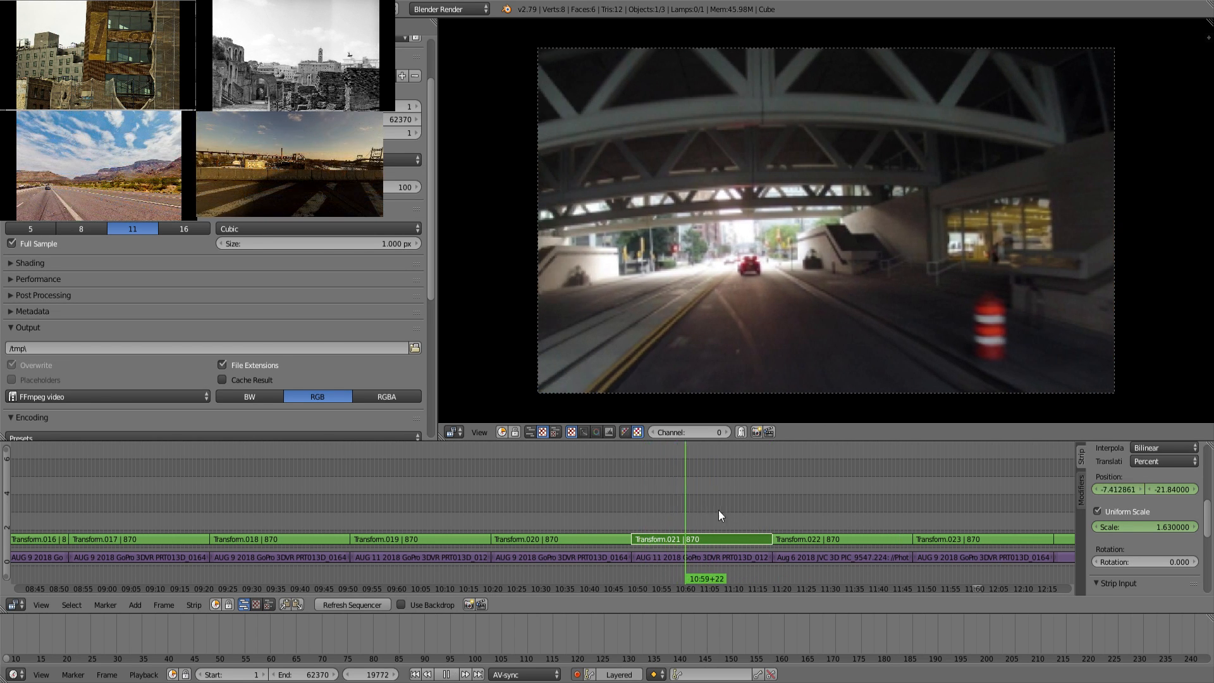
key(alt+a)
Step: Enable uniform scaling on Transform.022, keyframe scale 1.3 and position 13.83, 5.19 on its first frame, 20310, and preview the strip
click(835, 524)
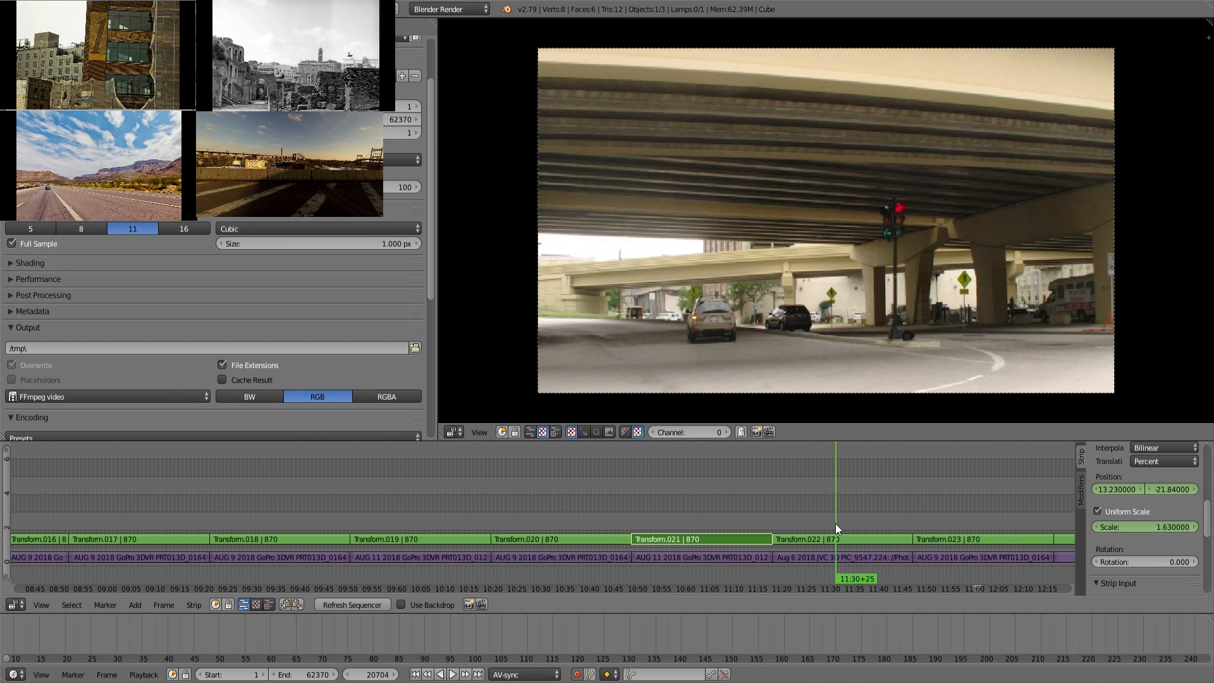
key(Page_Down)
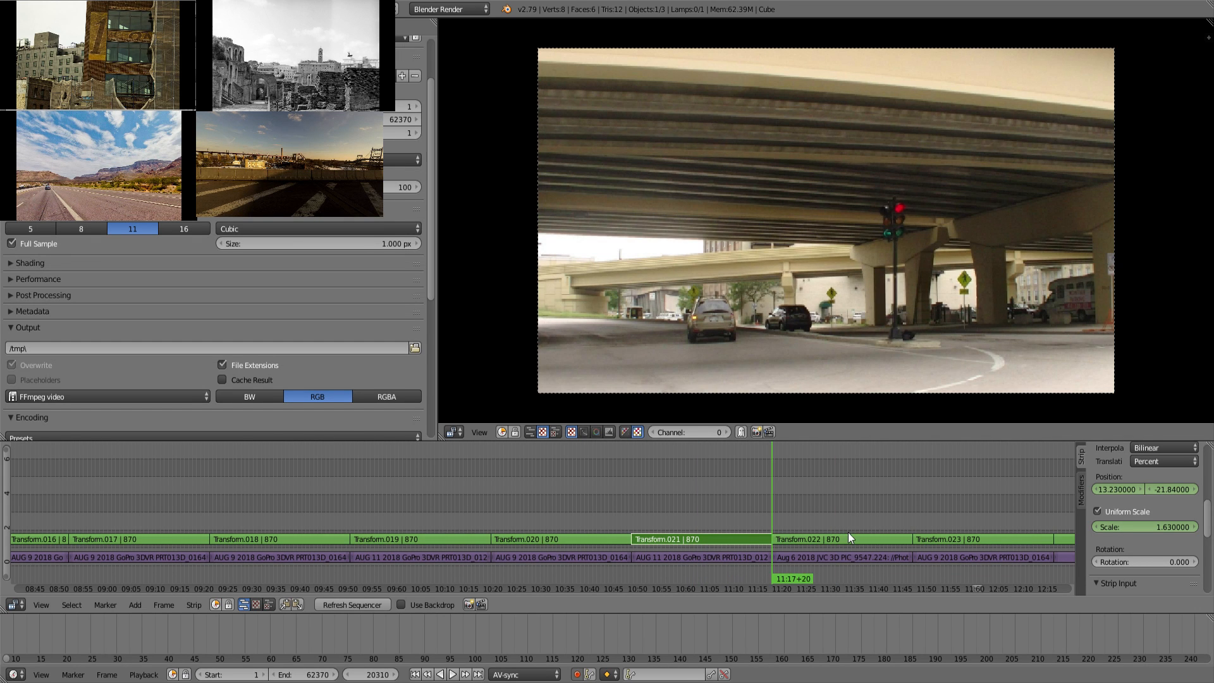
right_click(847, 536)
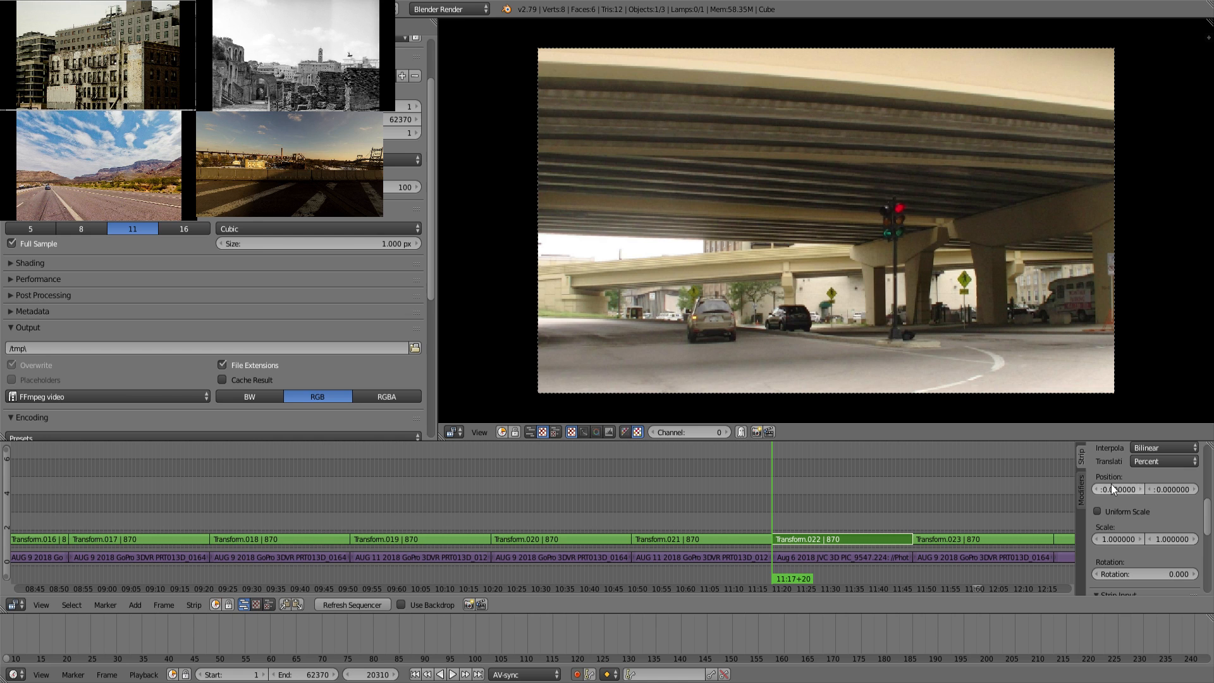
key(i)
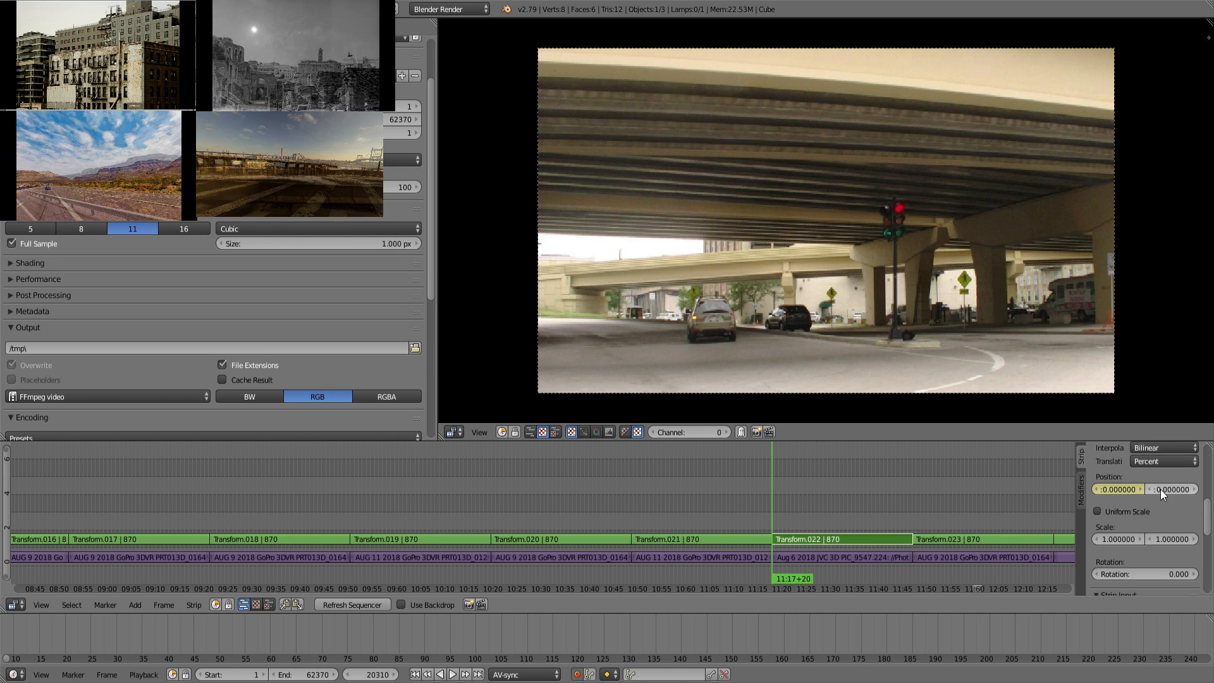
click(1122, 511)
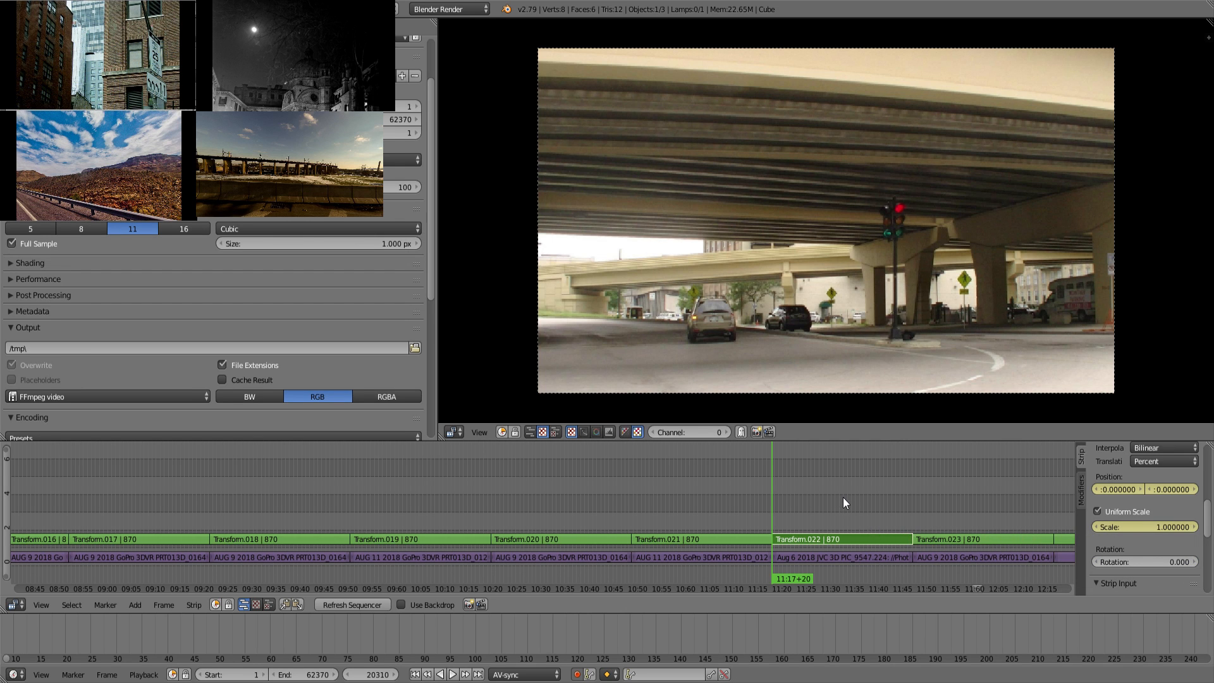
drag(1143, 525, 1183, 492)
mouse_move(799, 503)
mouse_down()
mouse_move(822, 503)
mouse_move(798, 504)
mouse_up()
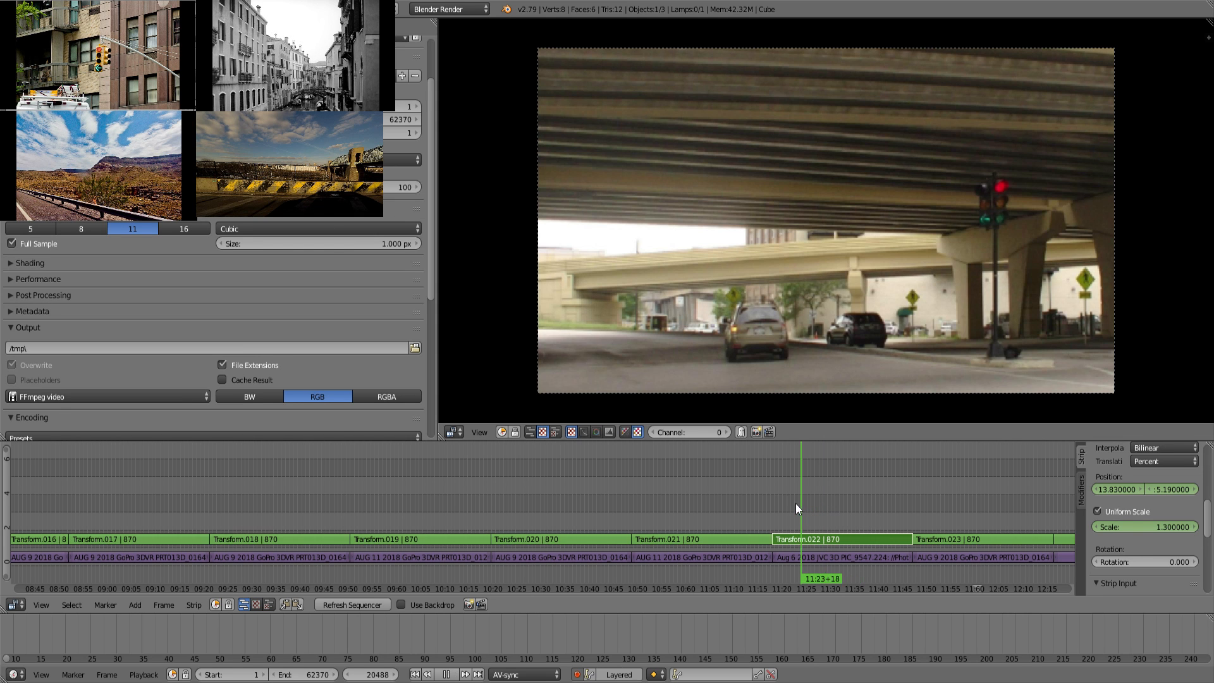
Step: On Transform.022's last frame, 21179, set scale 1.6 and vertical position 11.4, shift the photo further right, and preview the movement
key(Page_Up)
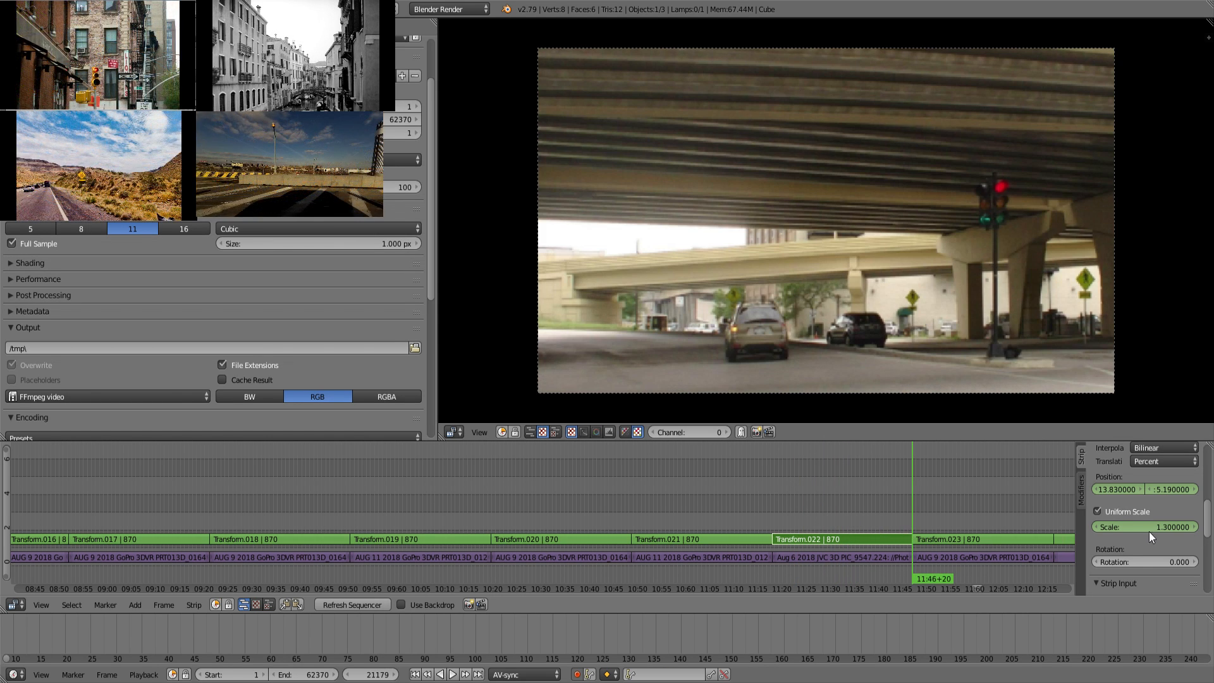
ctrl+scroll(1148, 533, up, 3)
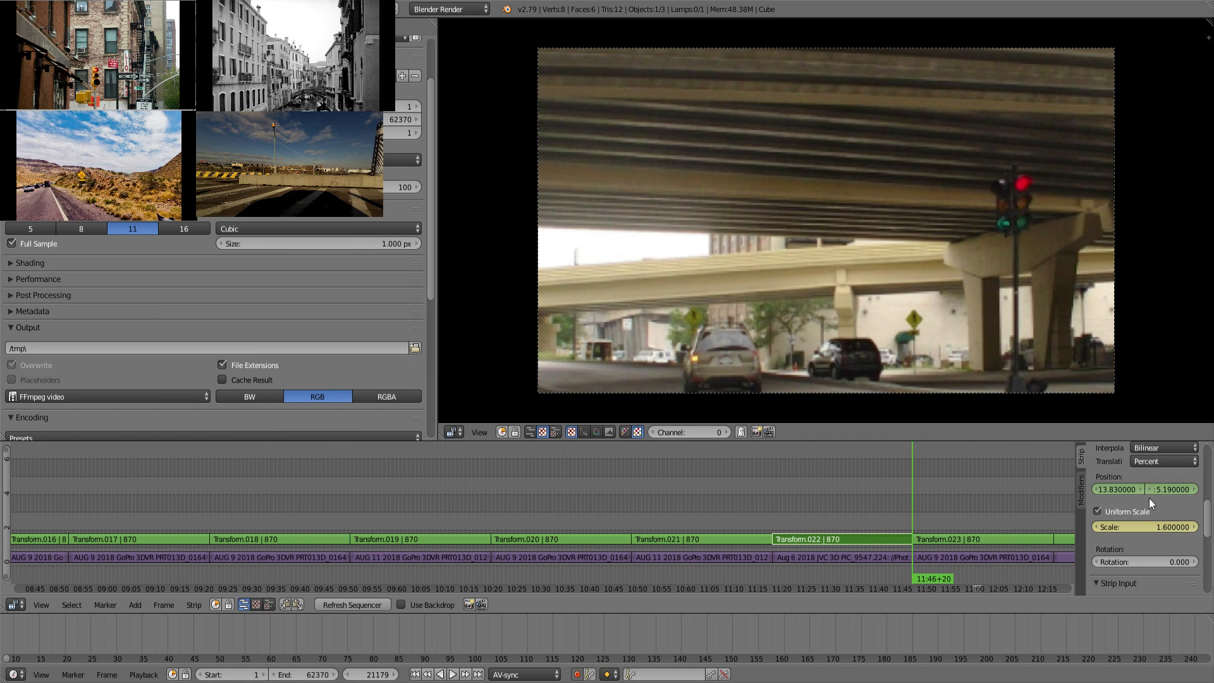
drag(1119, 490, 1156, 488)
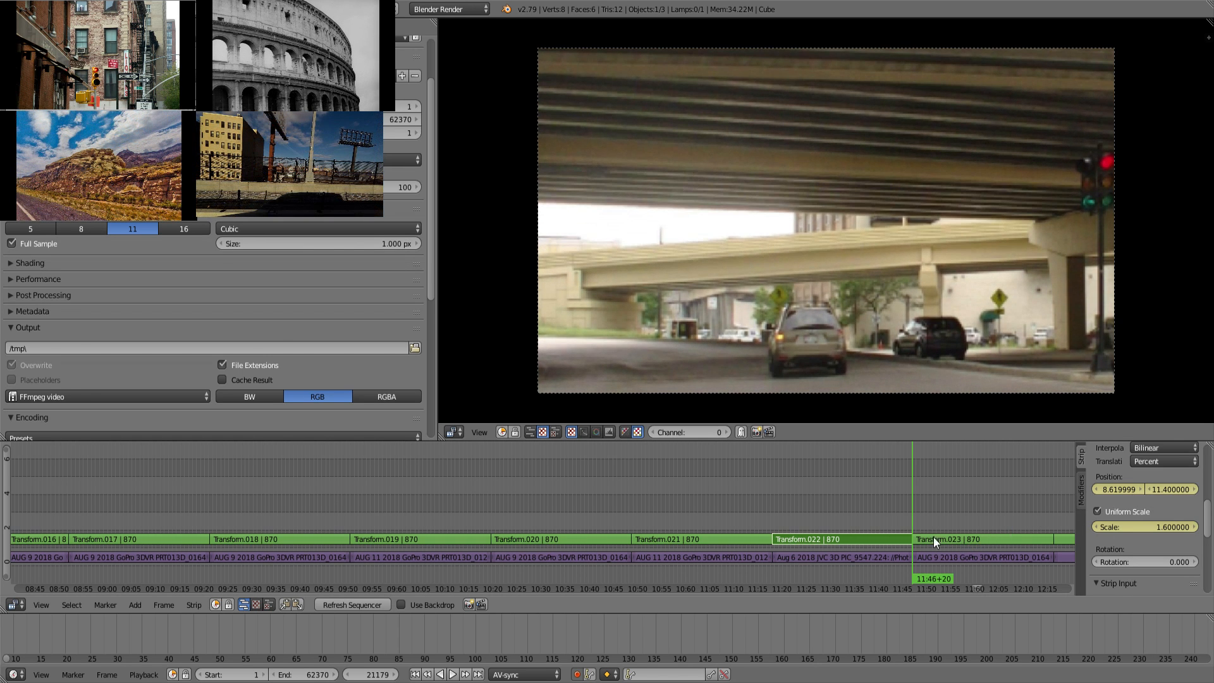
drag(848, 515, 970, 506)
key(alt+a)
Step: Enable uniform scaling on the Transform.023 strip and keyframe scale 1.39 and position 6.69, -18.45 on its first frame, 21180
middle_drag(972, 517, 597, 523)
click(608, 548)
key(Page_Down)
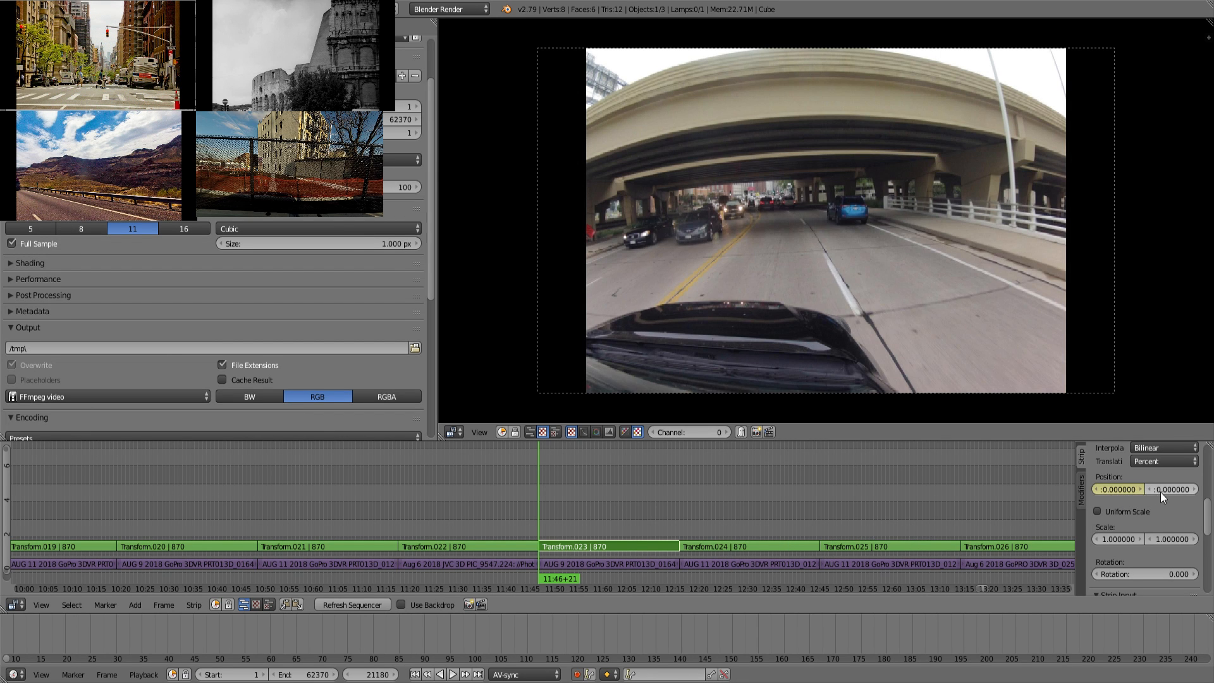
click(1109, 510)
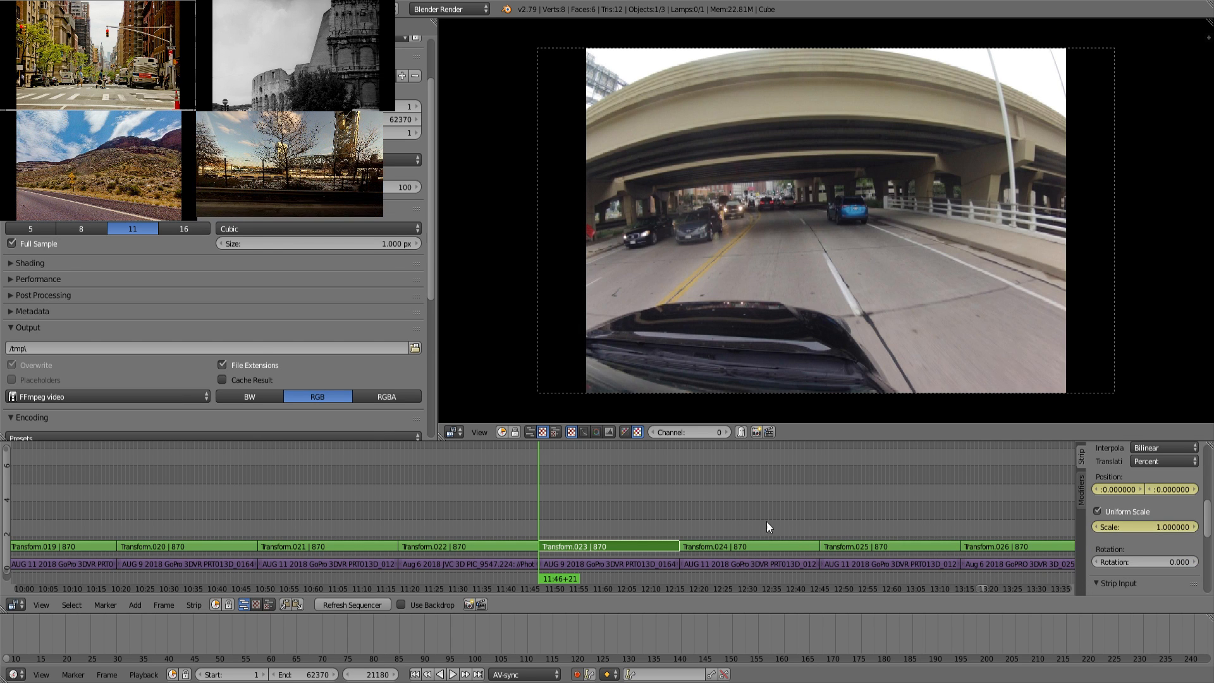
drag(1136, 524, 1157, 525)
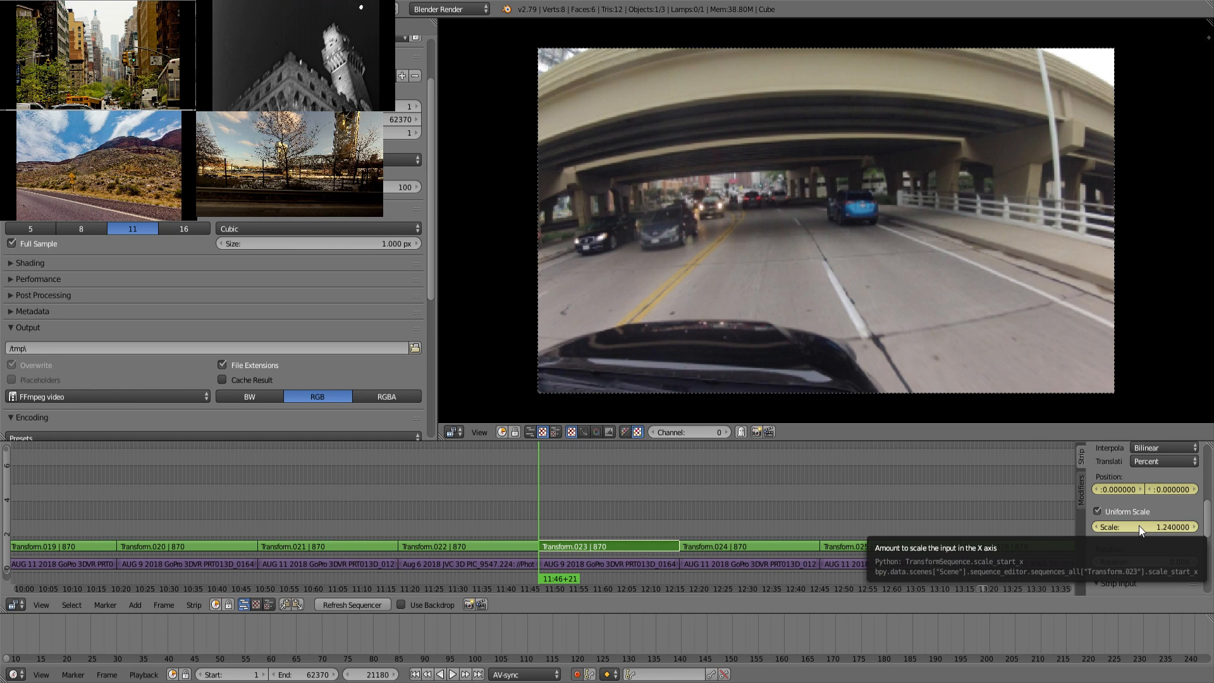
drag(1157, 526, 1173, 526)
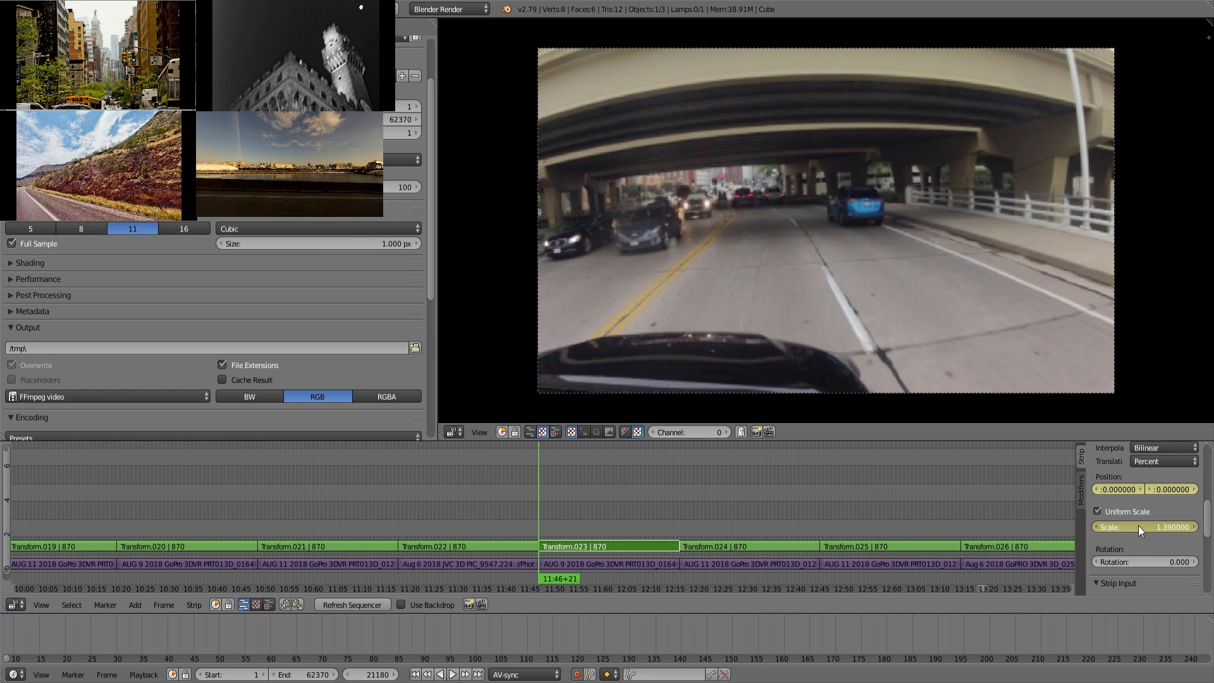
drag(1118, 489, 1164, 489)
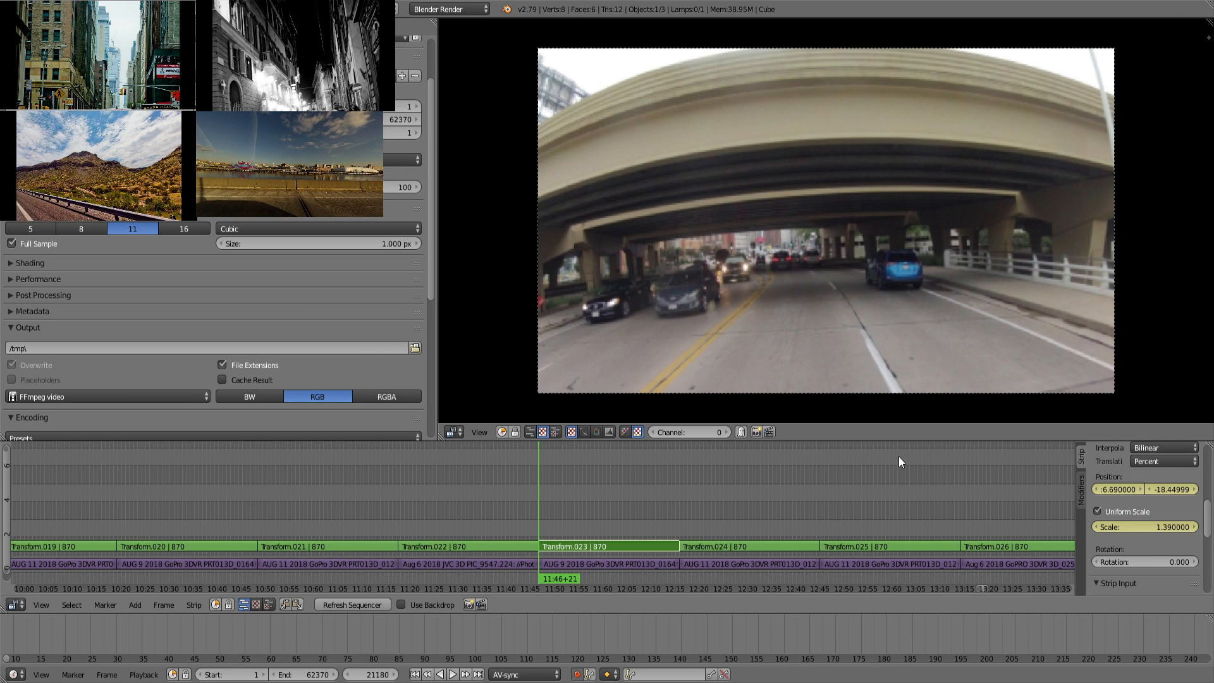
Step: On the last frame of Transform.023, 22049, keyframe scale 1.51 and position -10.74, -15.66
key(Page_Up)
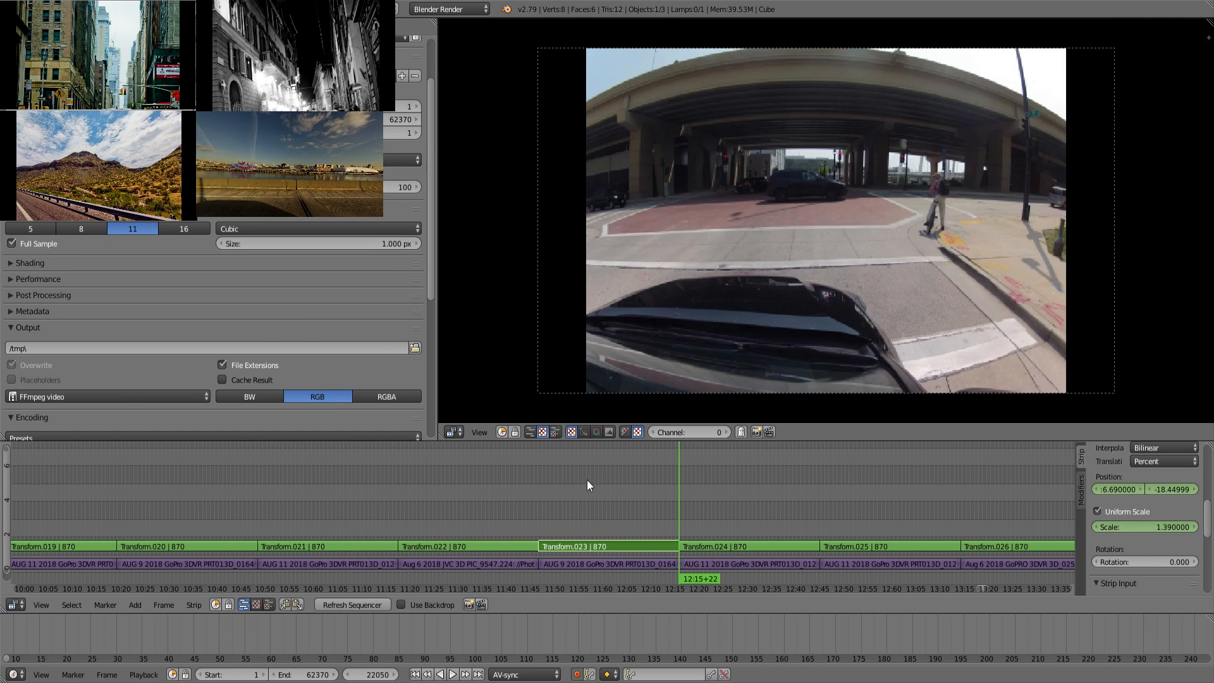
drag(1124, 488, 1116, 488)
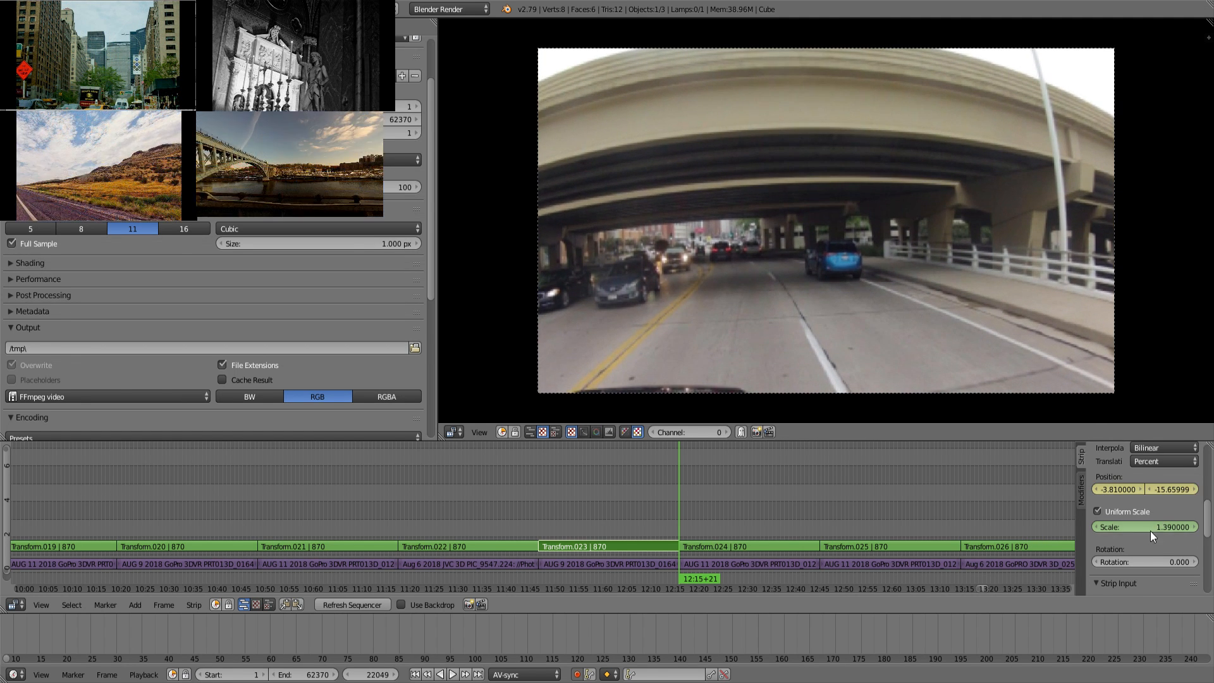
drag(1152, 523, 1104, 495)
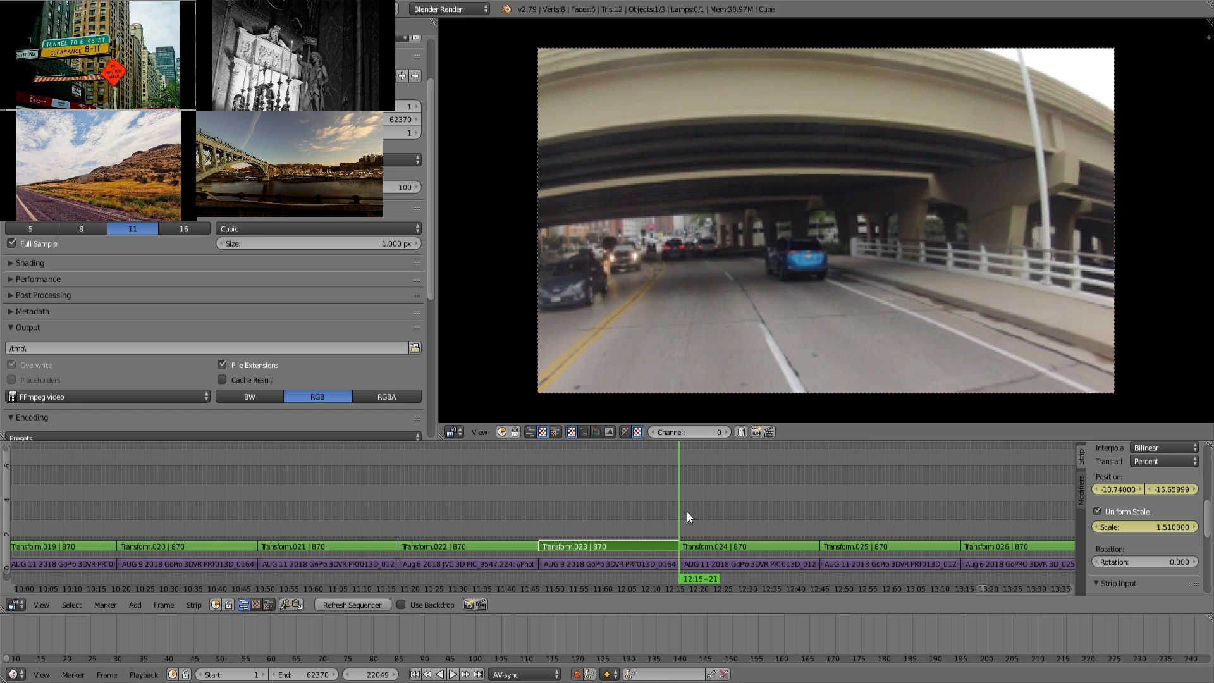
Step: Enable uniform scaling on the Transform.024 strip and keyframe scale 1.42 and position -8.43, -10.5 on its first frame, 22050
click(687, 512)
click(679, 513)
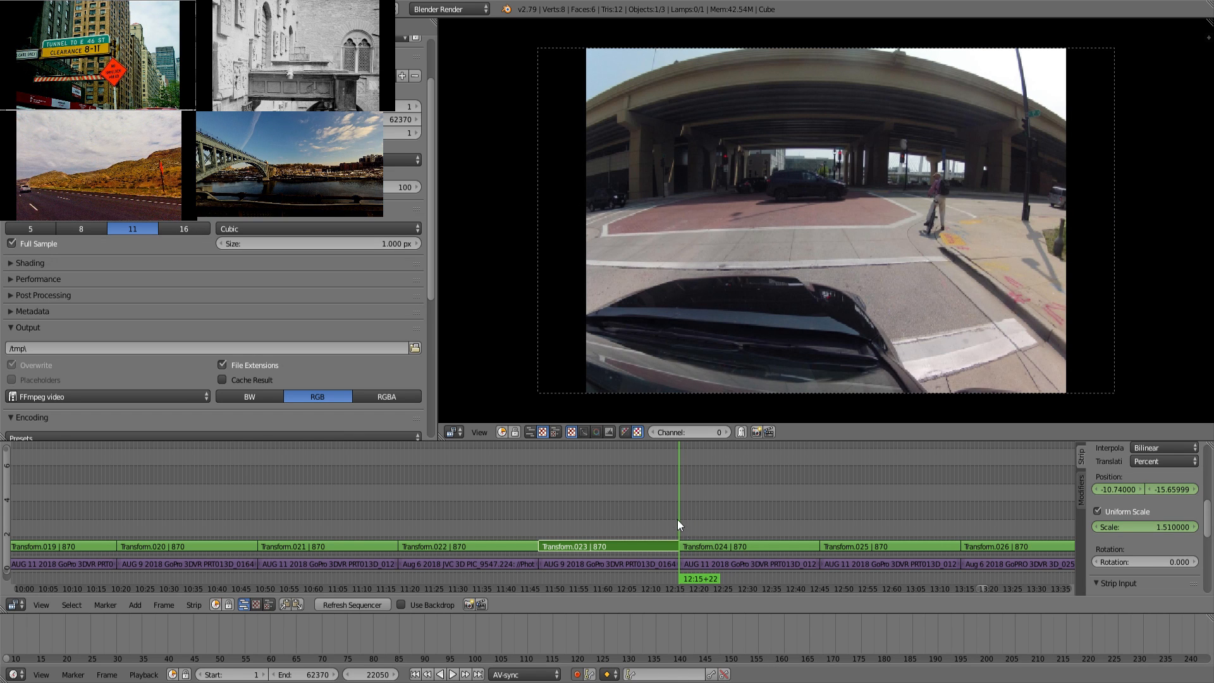
right_click(708, 545)
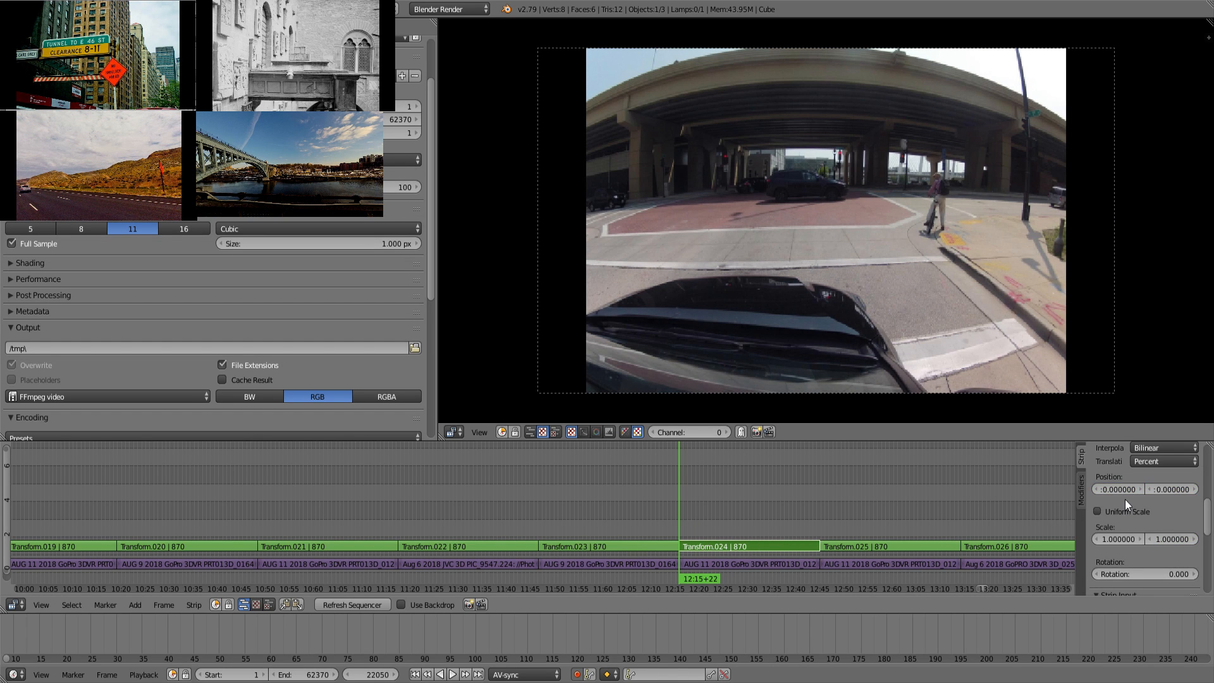
key(i)
click(1118, 509)
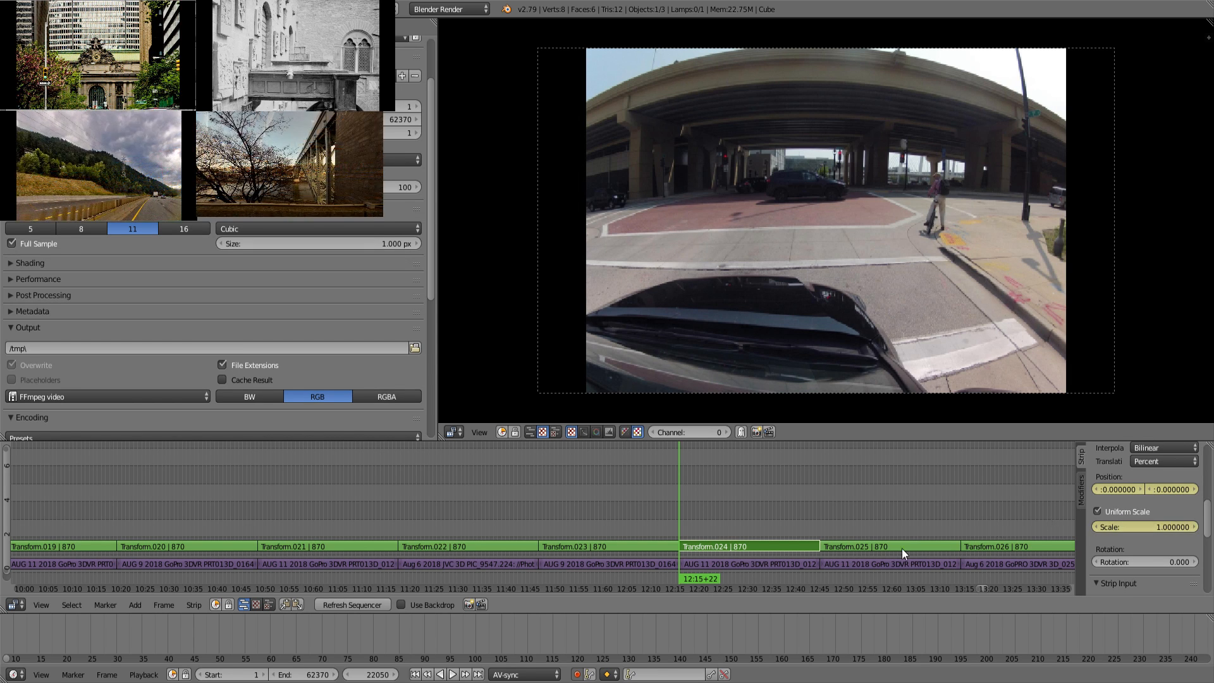
mouse_move(1141, 528)
mouse_down()
mouse_move(1176, 528)
mouse_move(1145, 533)
mouse_up()
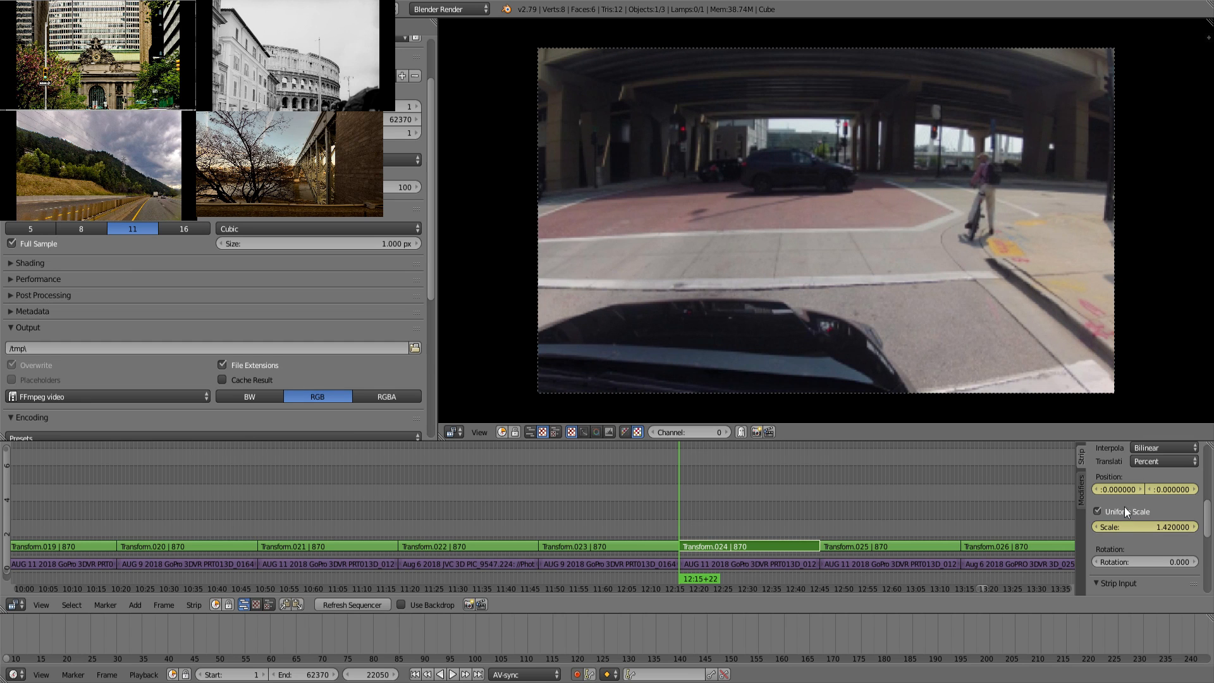
drag(1118, 489, 1171, 495)
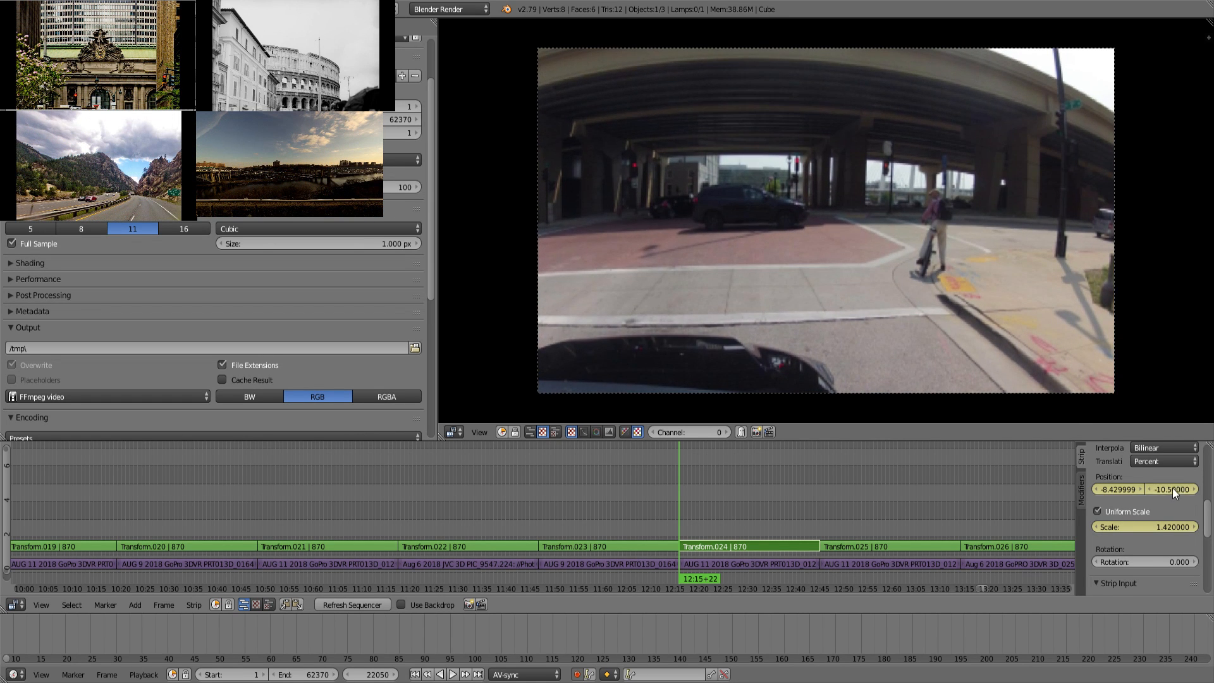
Step: On Transform.024's last frame, 22919, set the position to 6.9, -17.88 and preview the pan
drag(746, 504, 772, 507)
key(Page_Up)
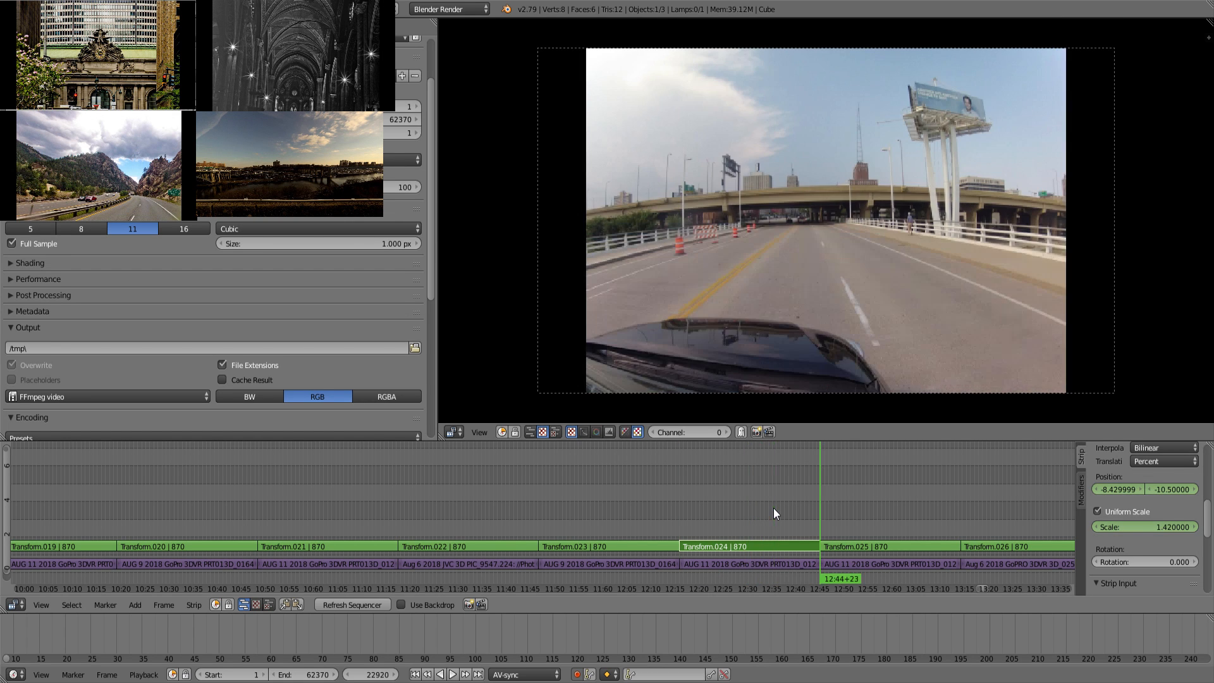
key(Left)
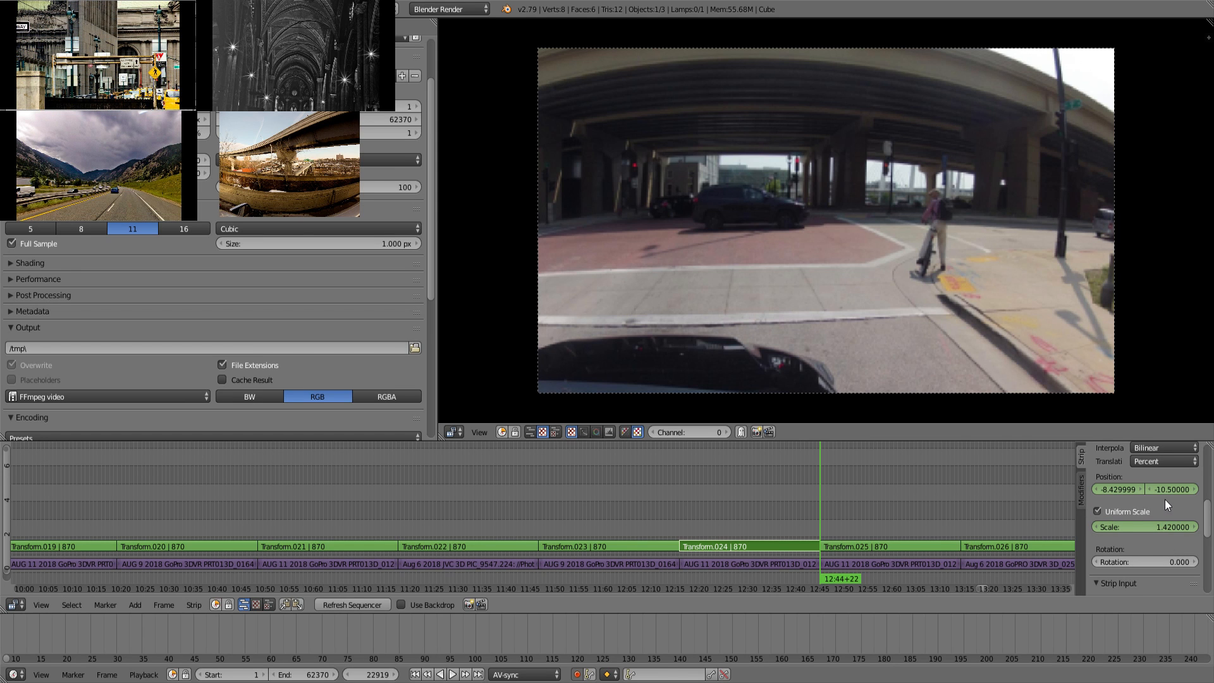
mouse_move(1168, 491)
mouse_down()
mouse_move(1202, 492)
mouse_move(1103, 489)
mouse_move(1155, 496)
mouse_up()
drag(766, 517, 881, 512)
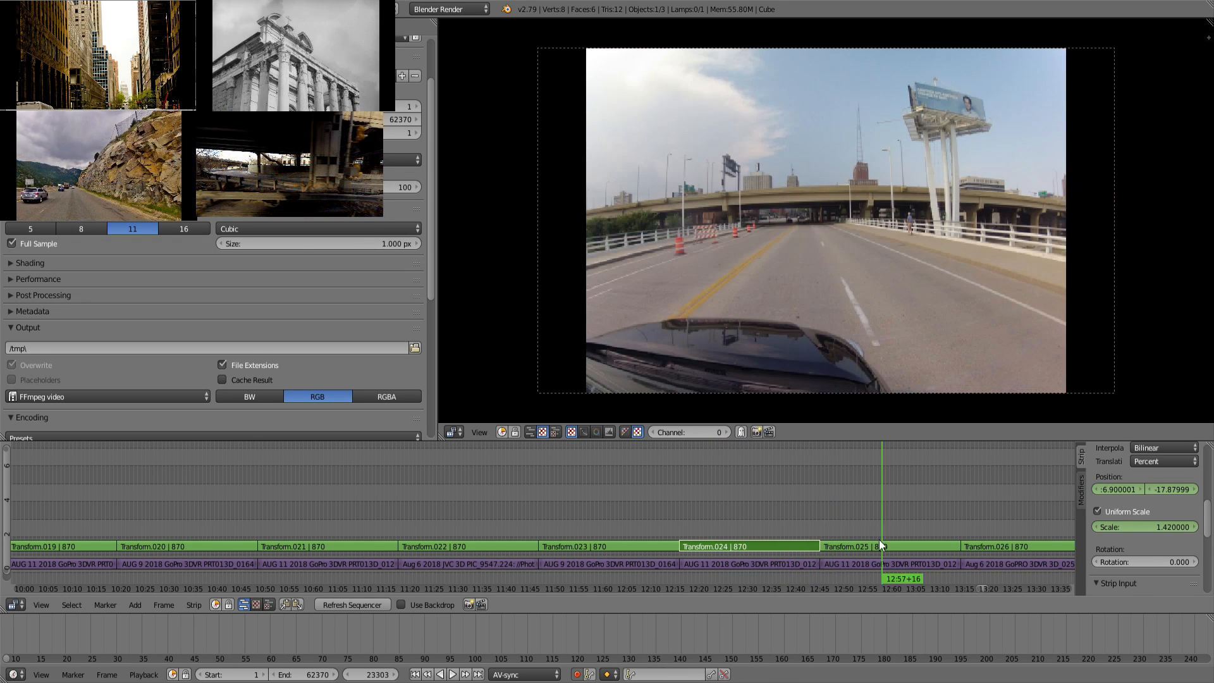
Step: Enable uniform scaling on Transform.025, keyframe scale 1.57 and position 12.9, -1.74 on its first frame, 22920, and check a frame partway through
right_click(878, 540)
key(Page_Down)
key(i)
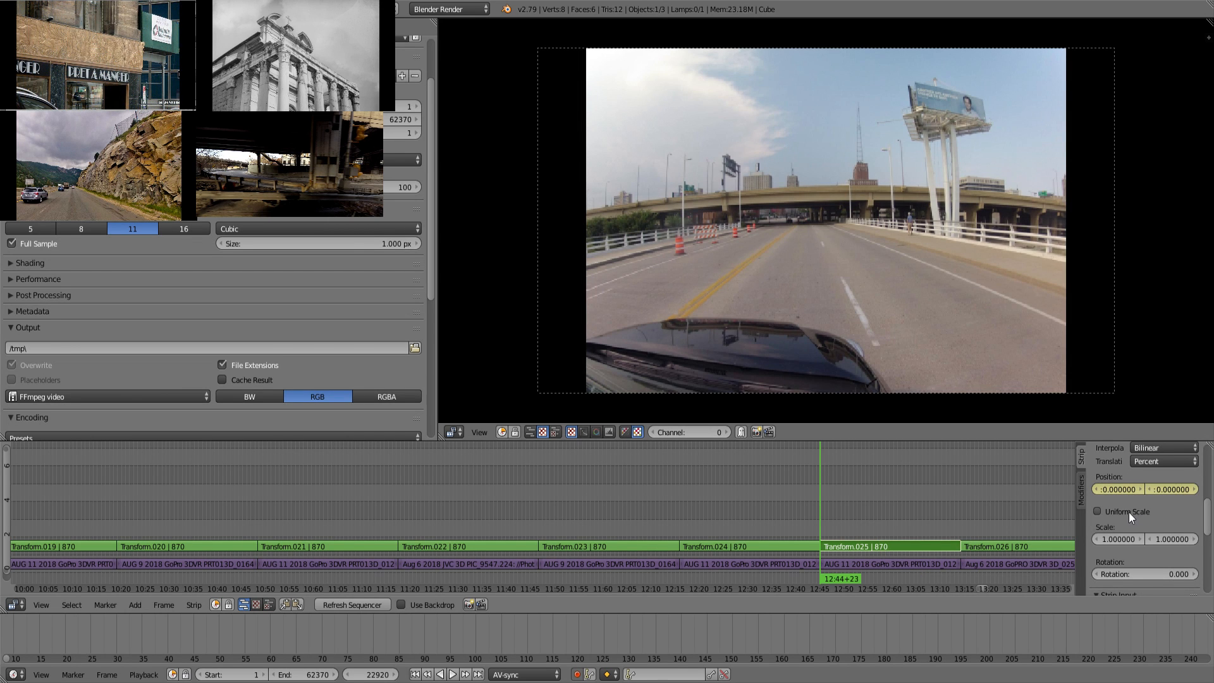
click(1127, 509)
key(i)
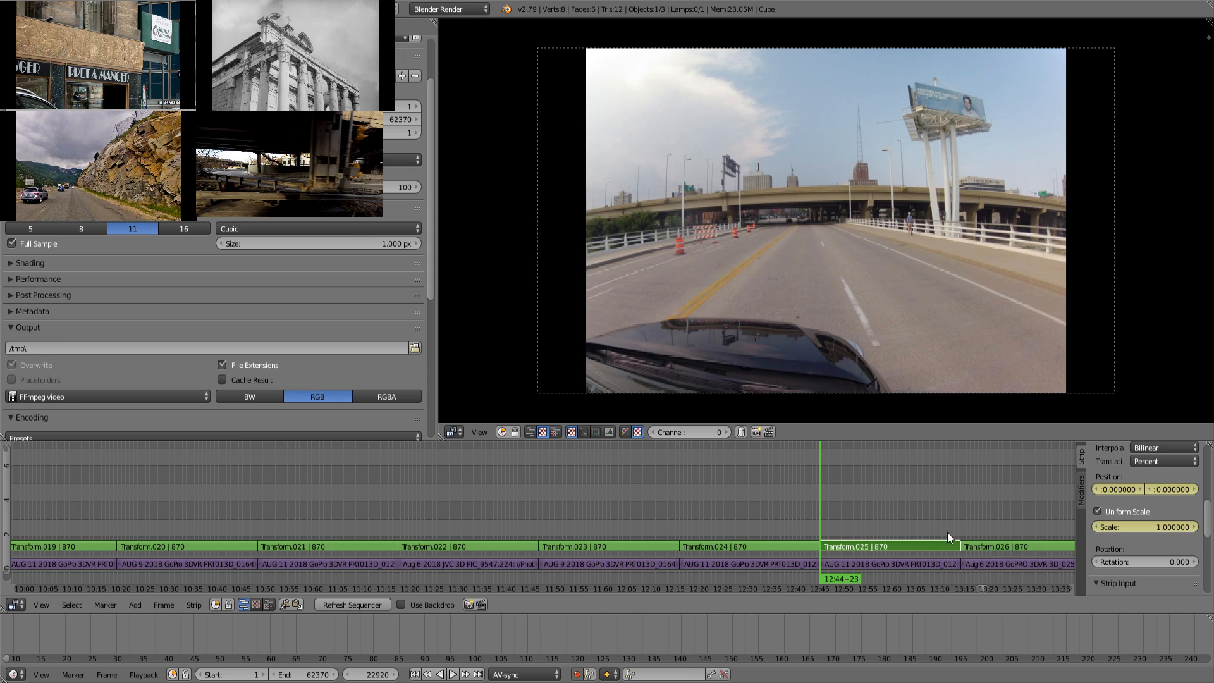
drag(881, 514, 888, 515)
key(Page_Down)
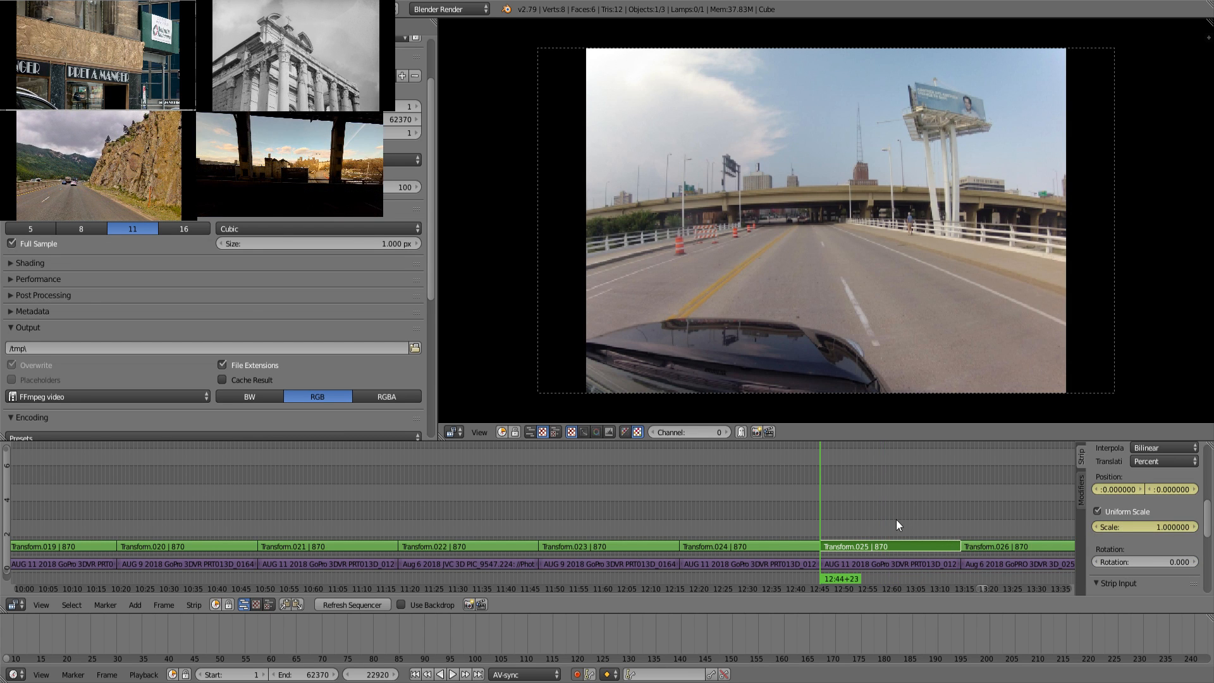
drag(1138, 527, 1107, 502)
click(874, 506)
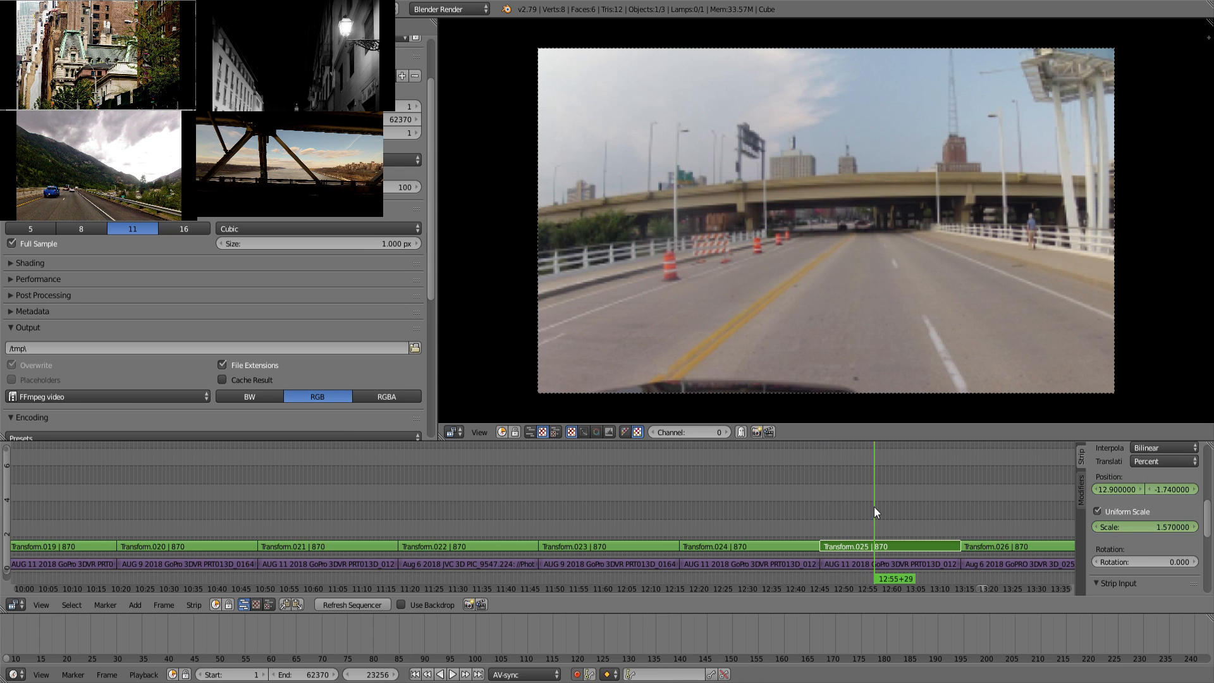
Step: On Transform.025's last frame, 23789, set the position to -13.23, -3.09 and preview the pan
key(Page_Up)
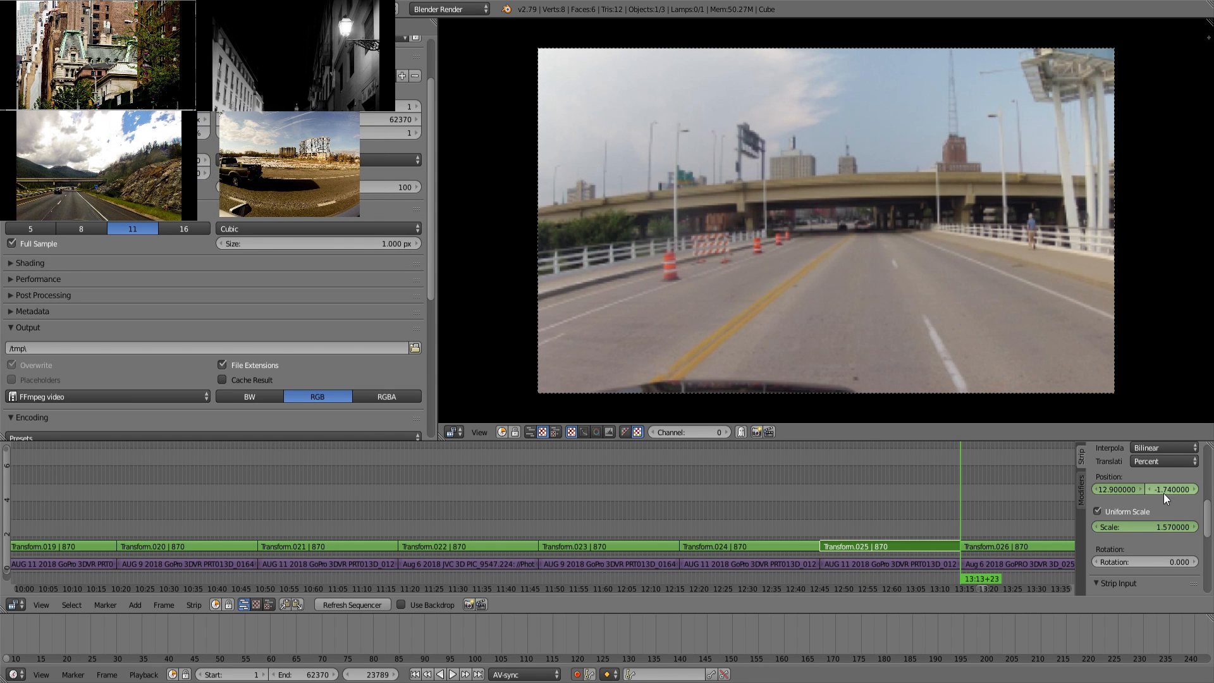
drag(1174, 490, 1088, 489)
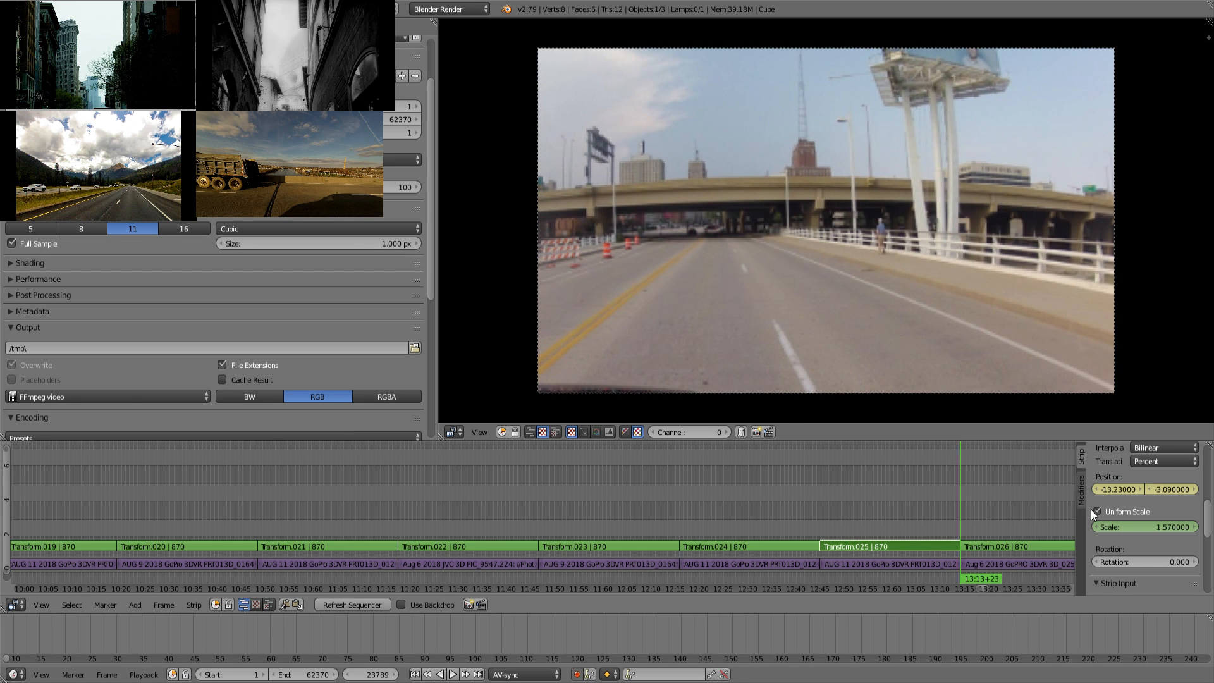
middle_drag(1031, 499, 918, 497)
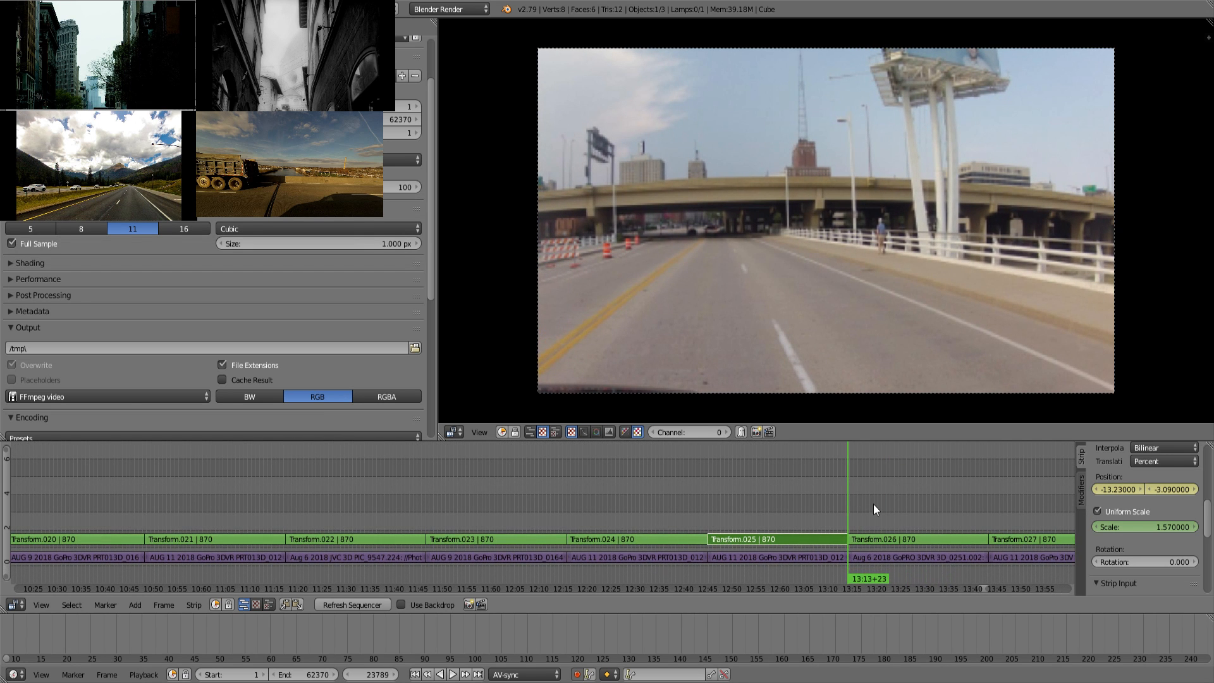
drag(689, 480, 885, 499)
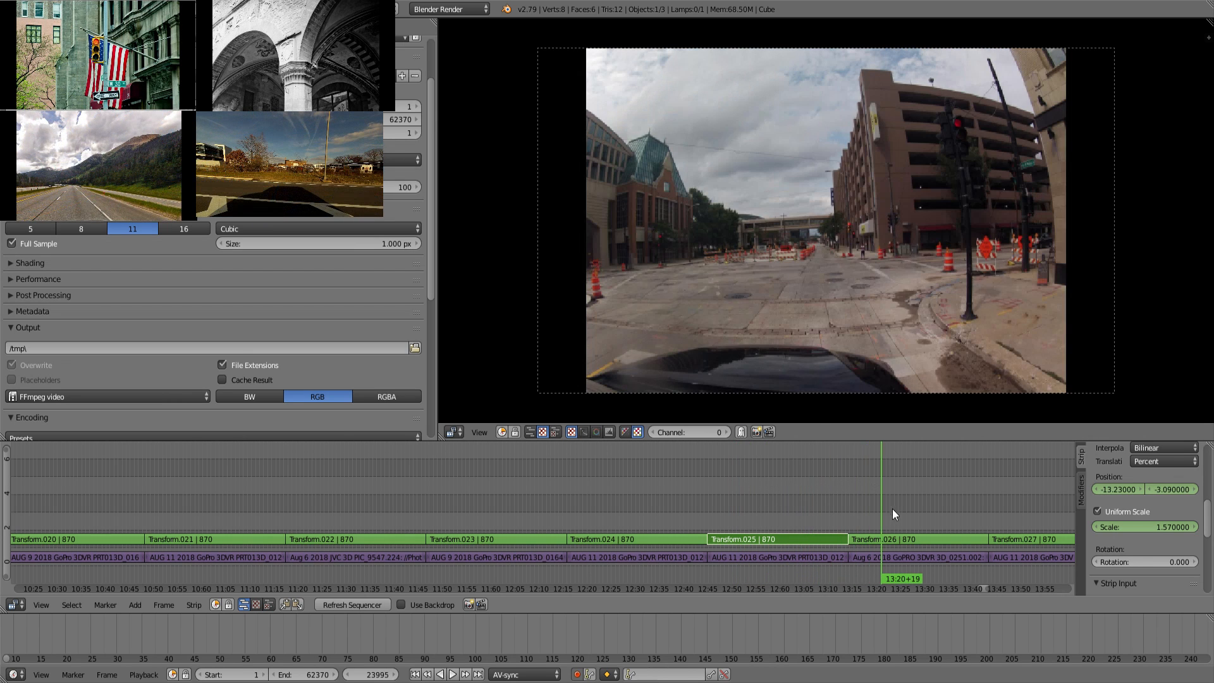
Step: Enable uniform scaling on the Transform.026 strip and keyframe scale 1.36 and position 0, 0 on its first frame, 23790
right_click(904, 538)
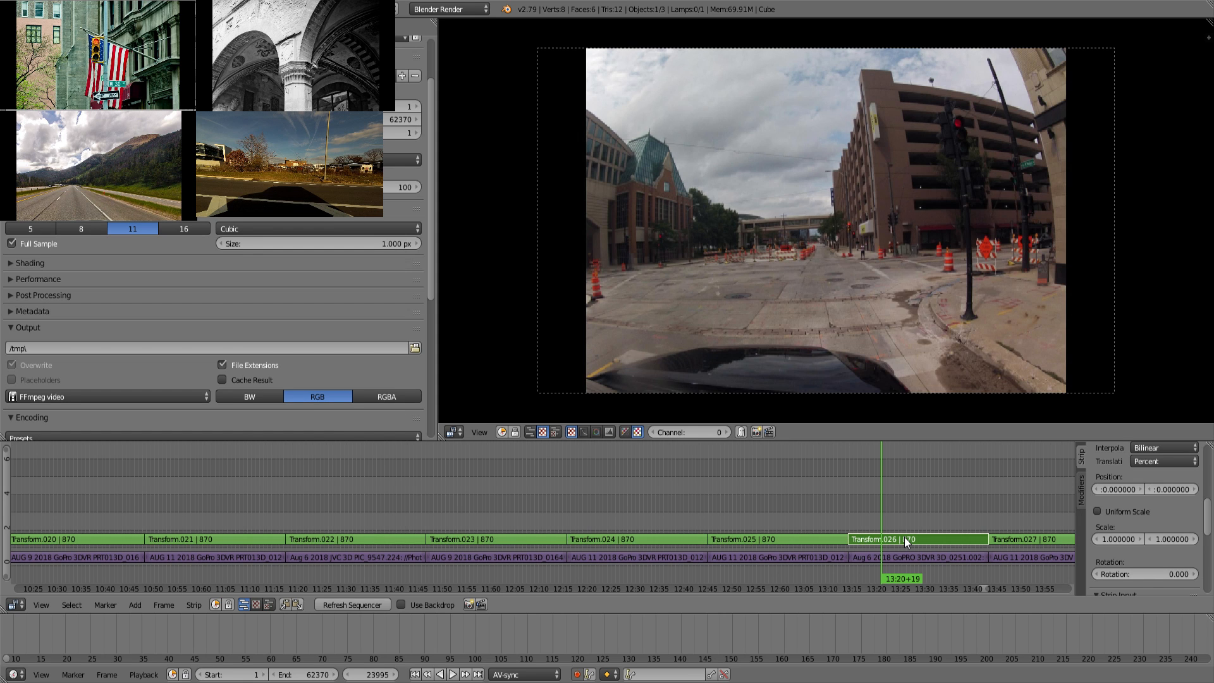
key(Page_Down)
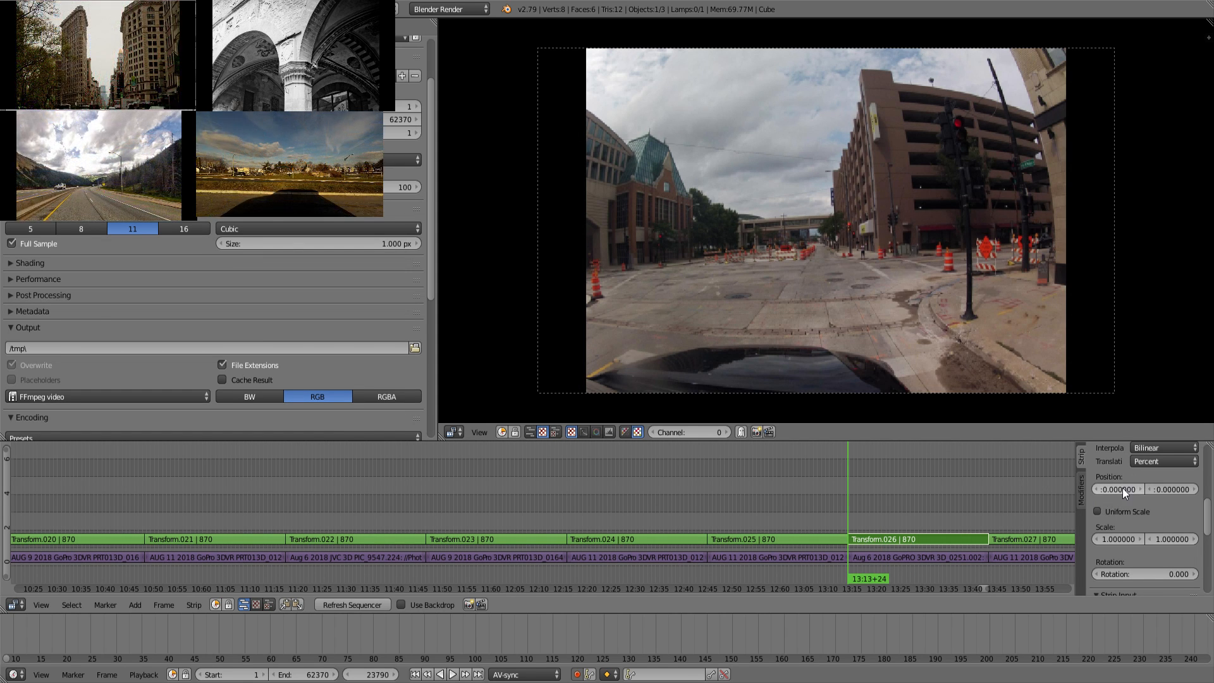
key(i)
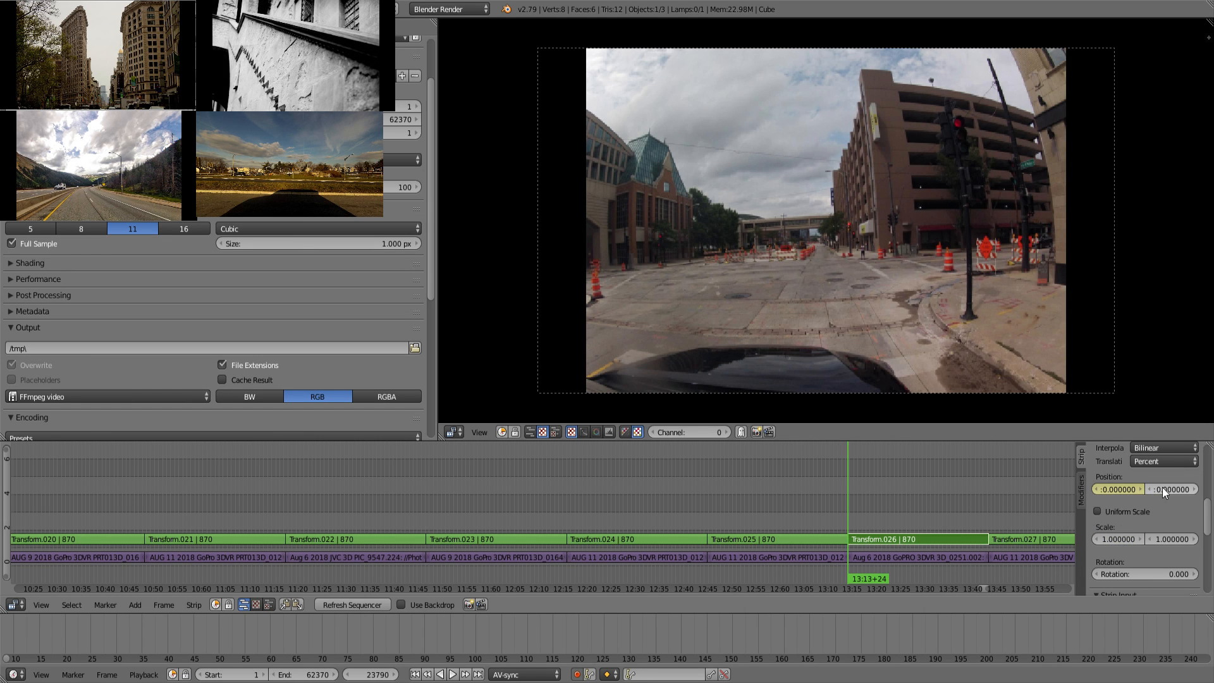
click(1126, 511)
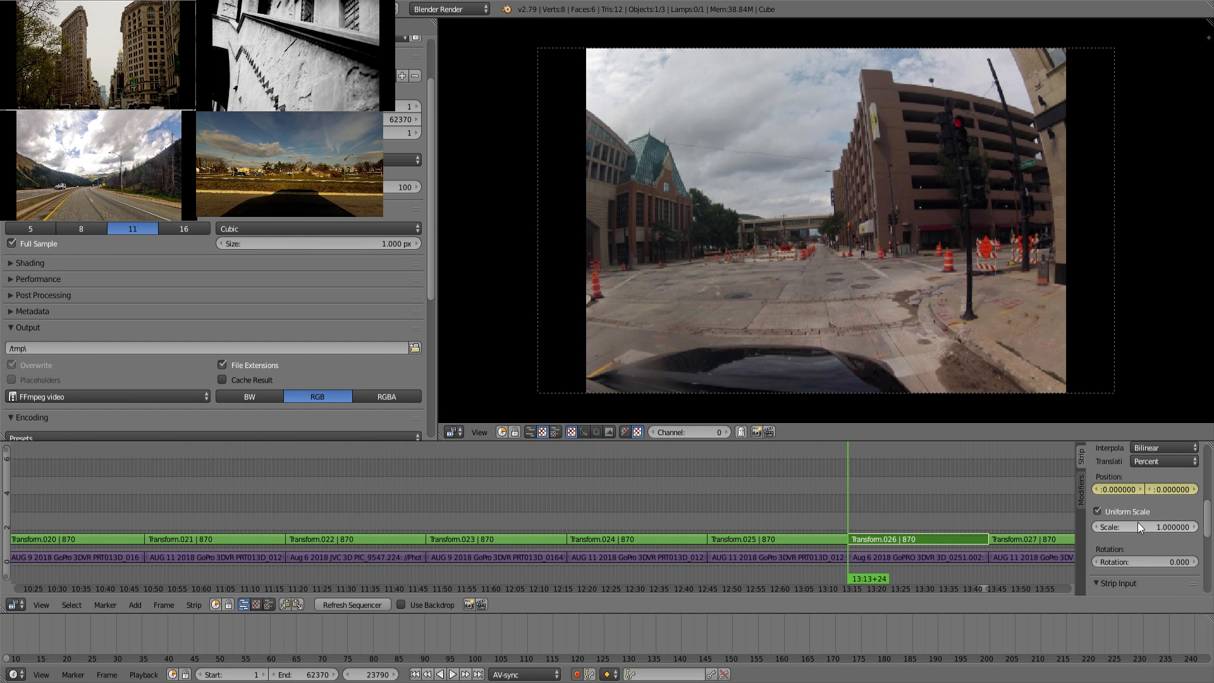
key(i)
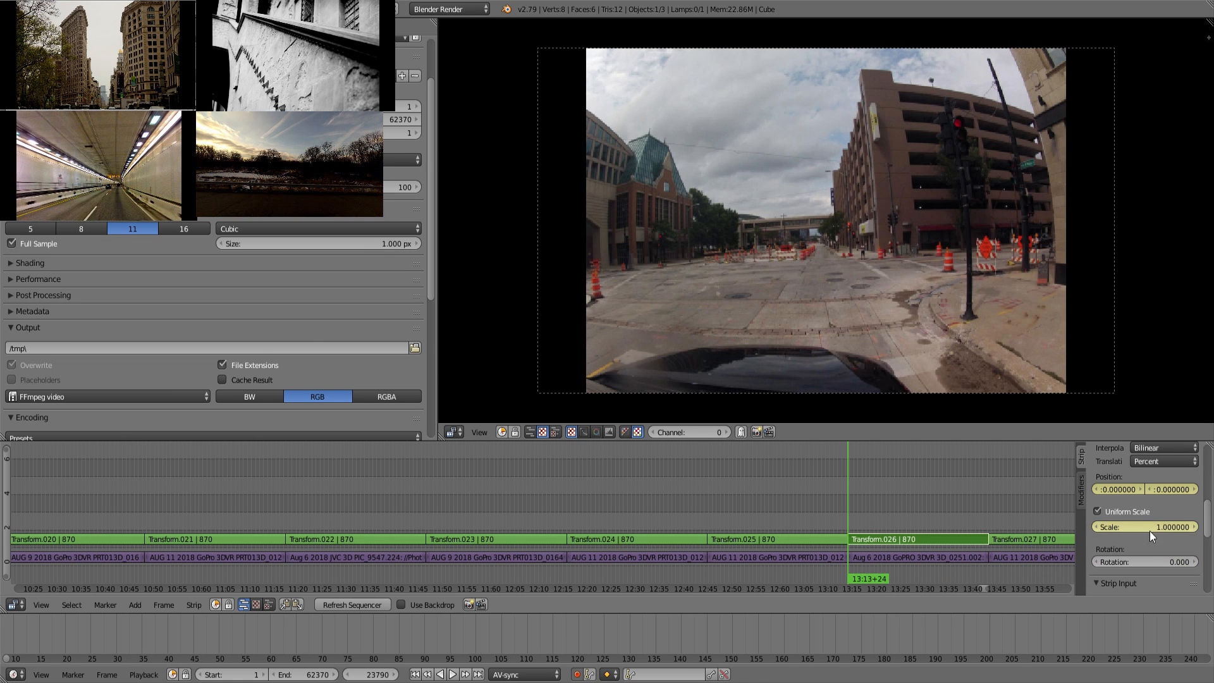
drag(1134, 527, 1152, 528)
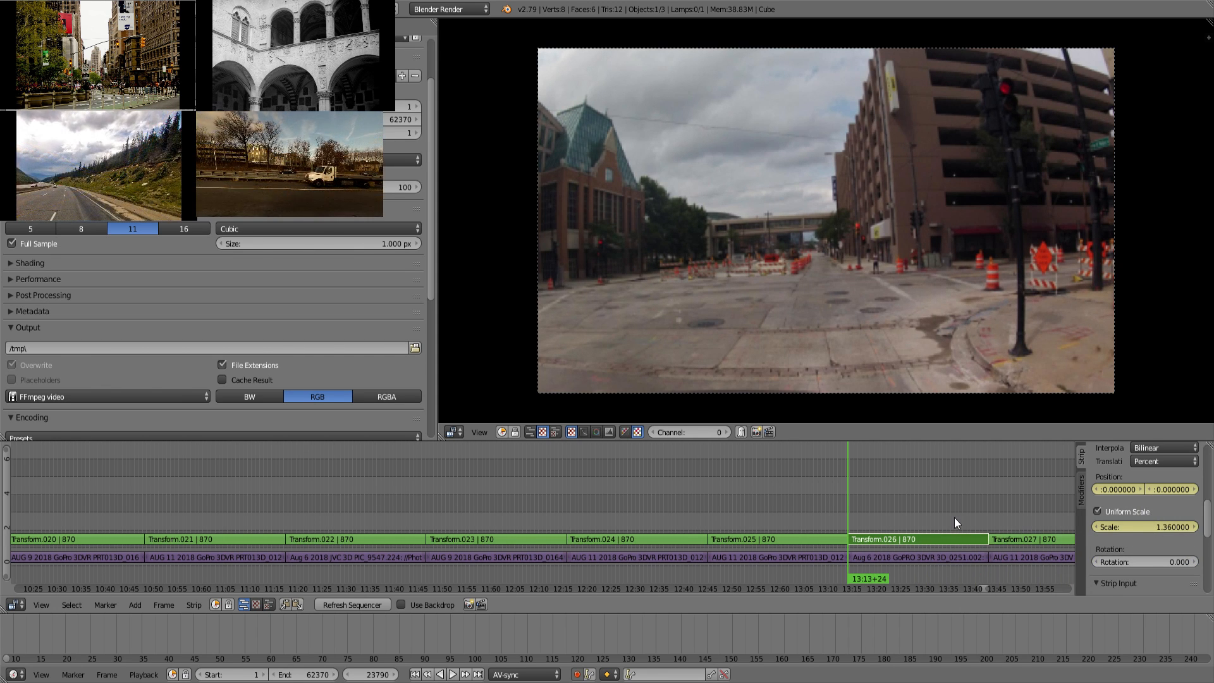
Step: On Transform.026's last frame, 24659, set scale 1.87 and vertical position 3.6, shift the photo right, and preview the zoom
key(Page_Up)
key(Left)
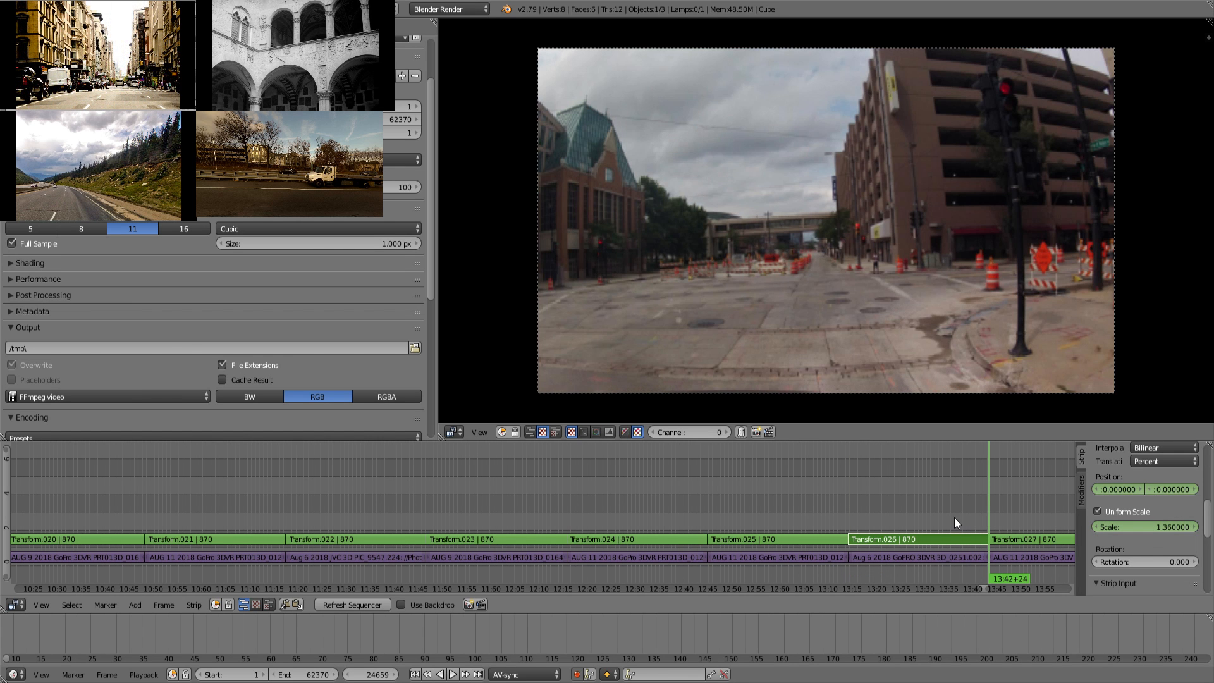
drag(1135, 522, 1113, 488)
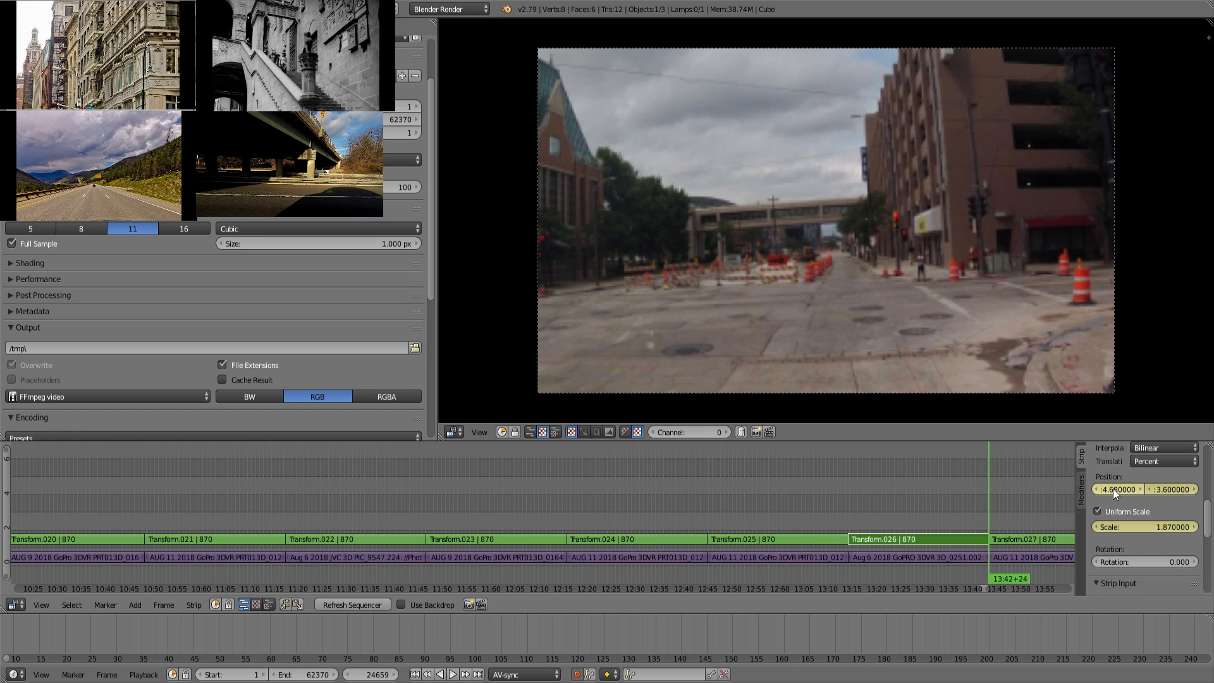
scroll(1005, 503, down, 1)
middle_drag(1005, 504, 749, 475)
drag(638, 512, 722, 528)
Step: Enable uniform scaling on the Transform.027 strip and keyframe scale 2.08 and position 5.04, -8.37 on its first frame, 24660
right_click(750, 536)
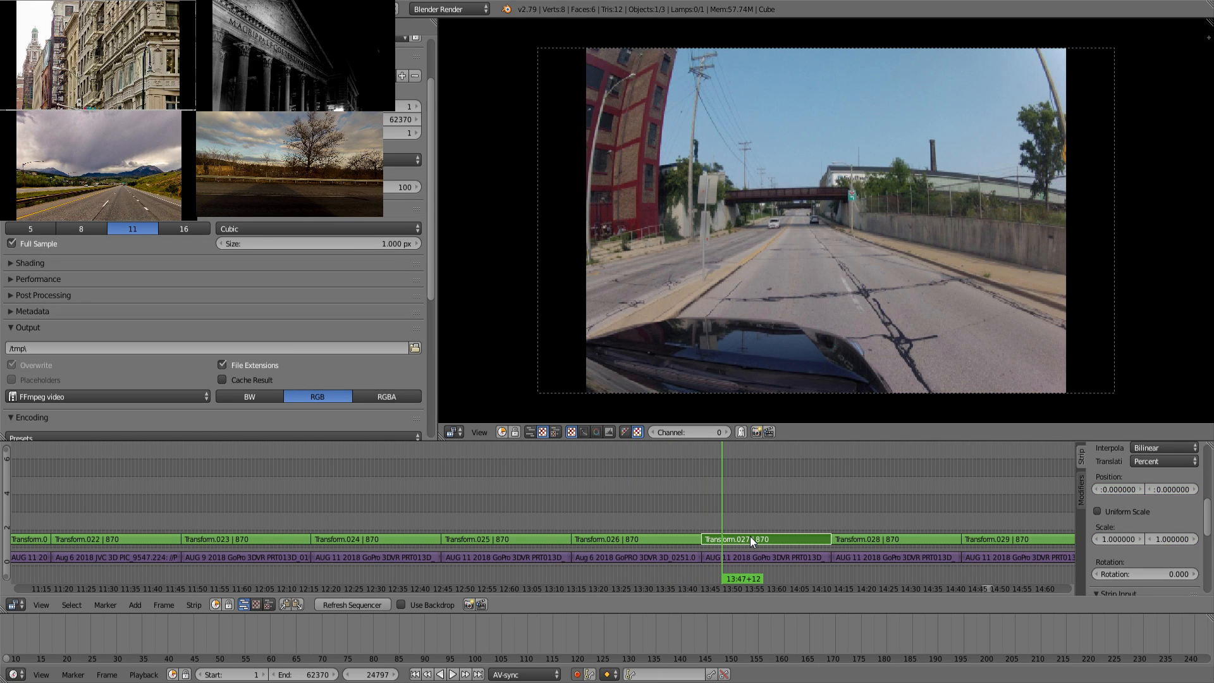
key(Page_Down)
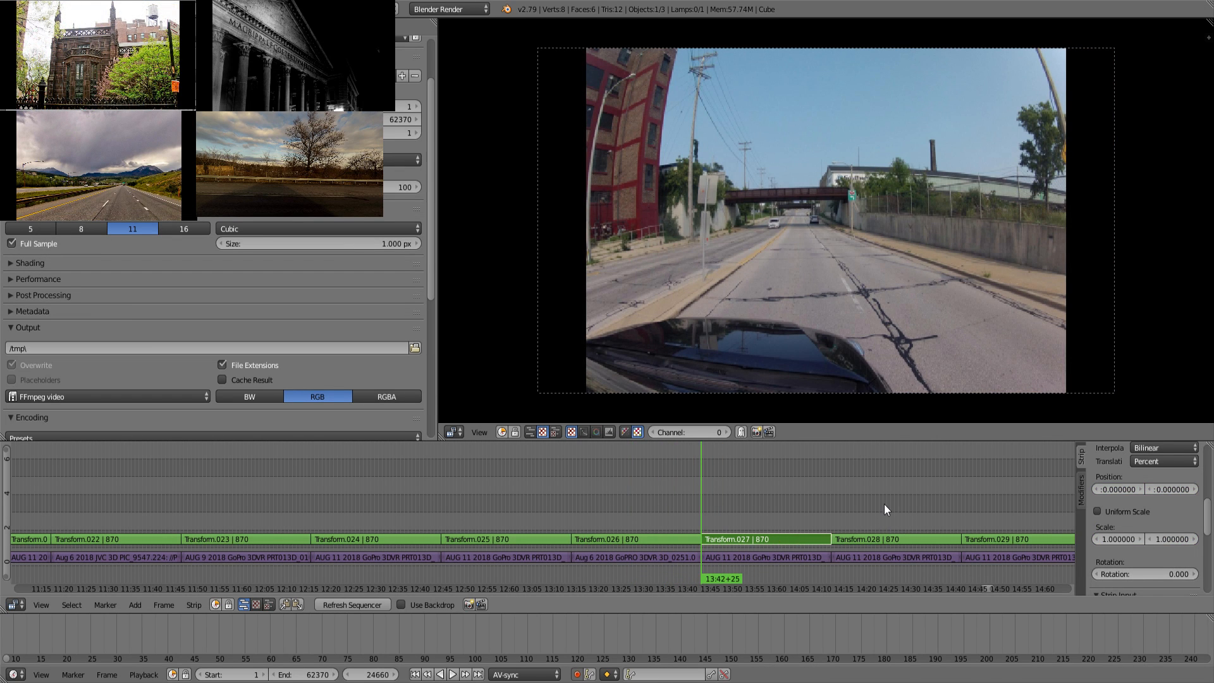
key(i)
click(1119, 508)
key(i)
mouse_move(1131, 527)
mouse_down()
mouse_move(1170, 528)
mouse_move(1131, 533)
mouse_up()
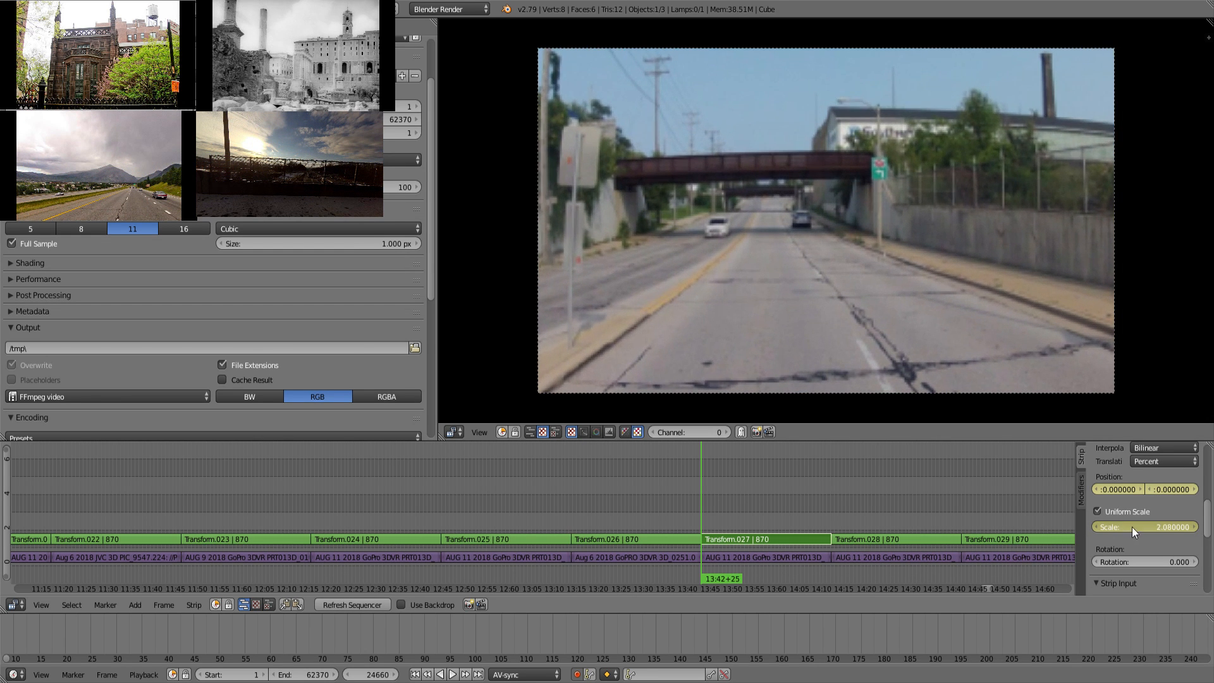
drag(1119, 489, 1079, 491)
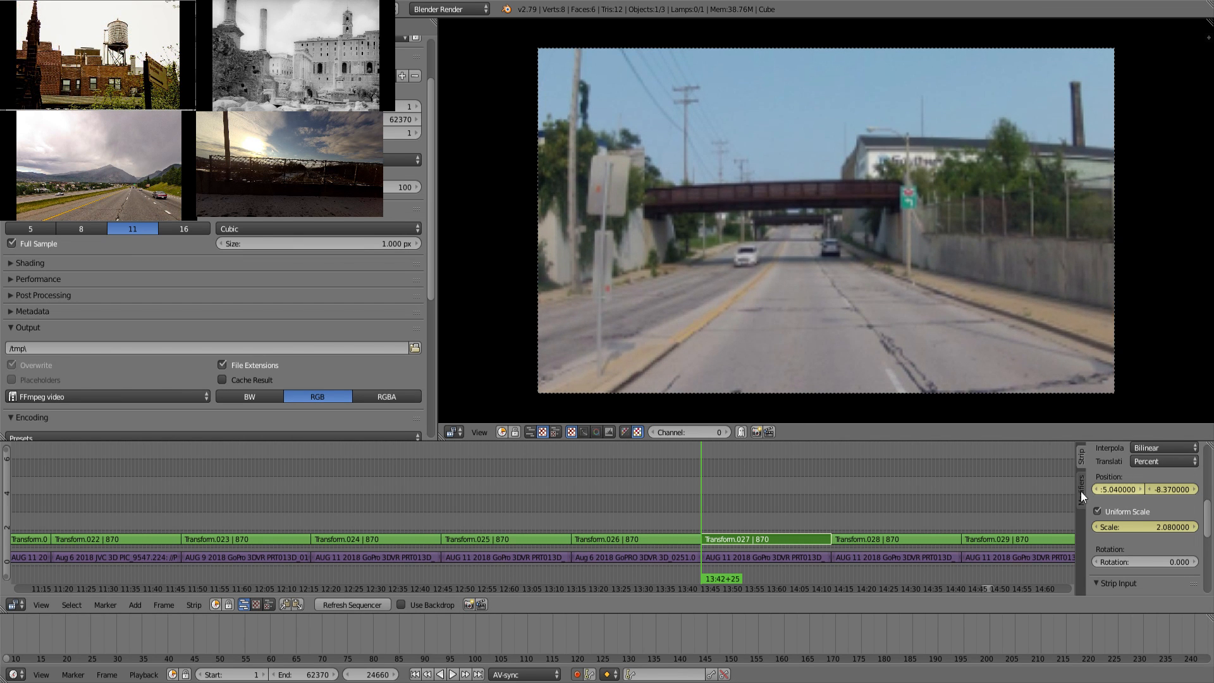
Step: On Transform.027's last frame, 25529, set the scale to 1.36 and the position to 0.93, 2.13 for a zoom-out
click(765, 516)
key(Page_Up)
key(Left)
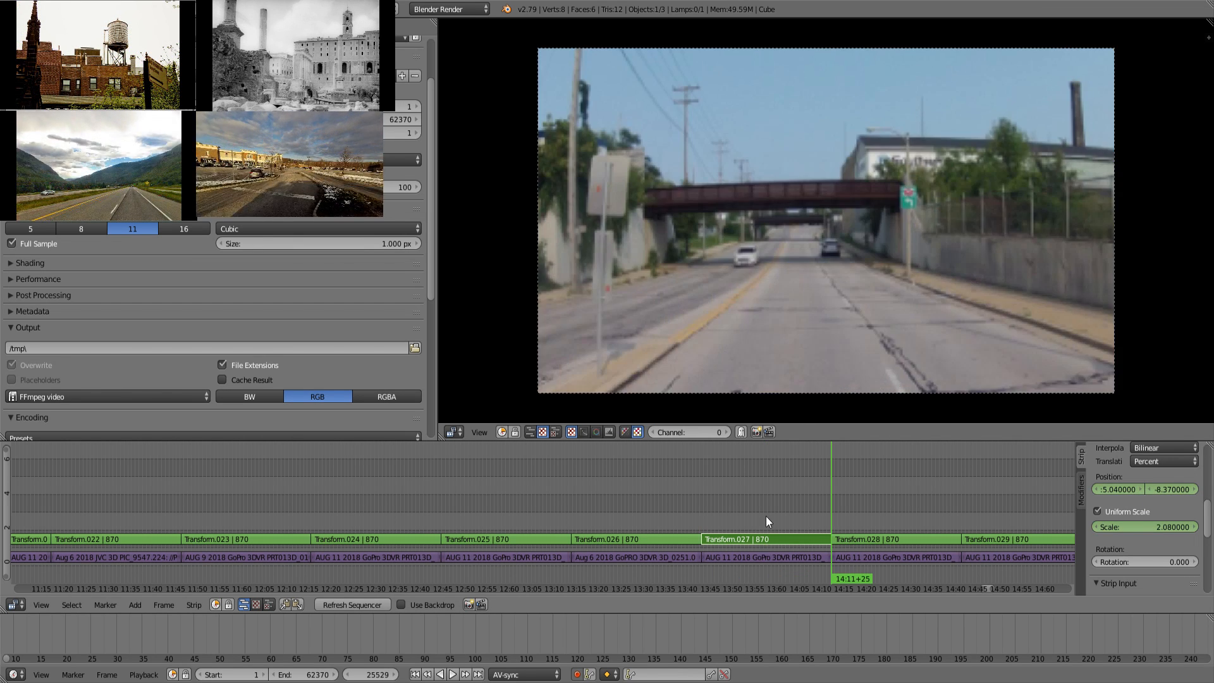
drag(1140, 525, 1148, 492)
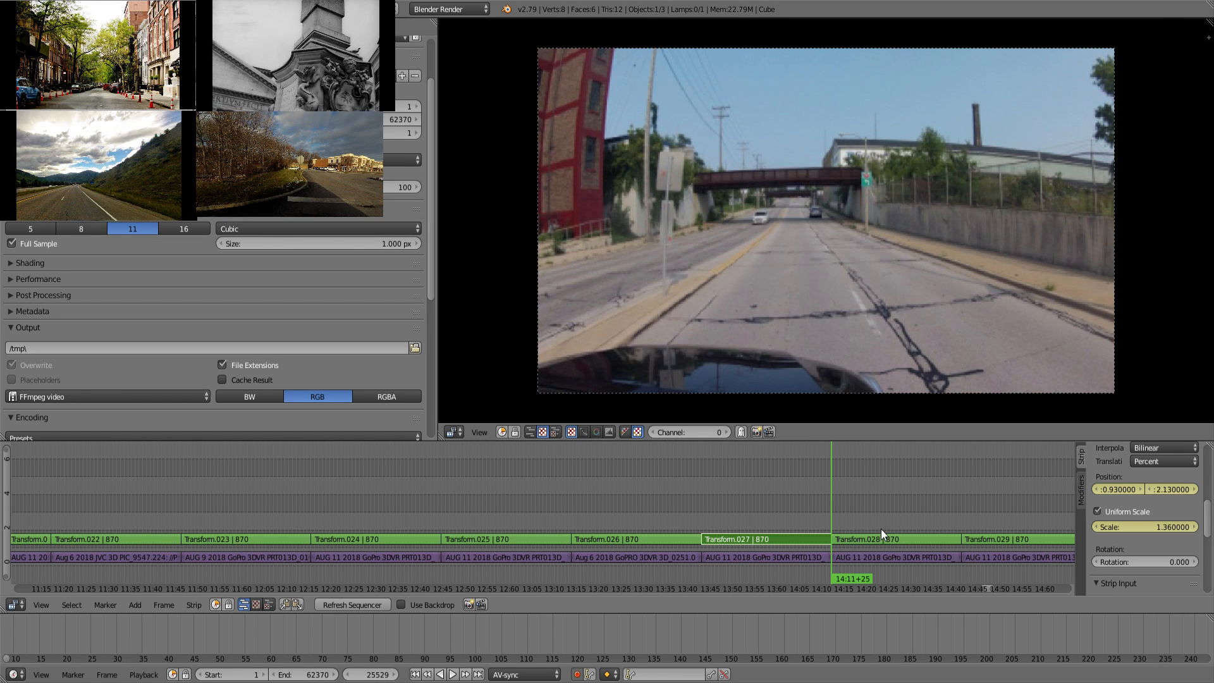
Step: Enable uniform scaling on the Transform.028 strip and keyframe scale 1.3 and position 0, 0 on its first frame, 25530
click(879, 534)
key(alt+a)
key(alt+a)
click(894, 533)
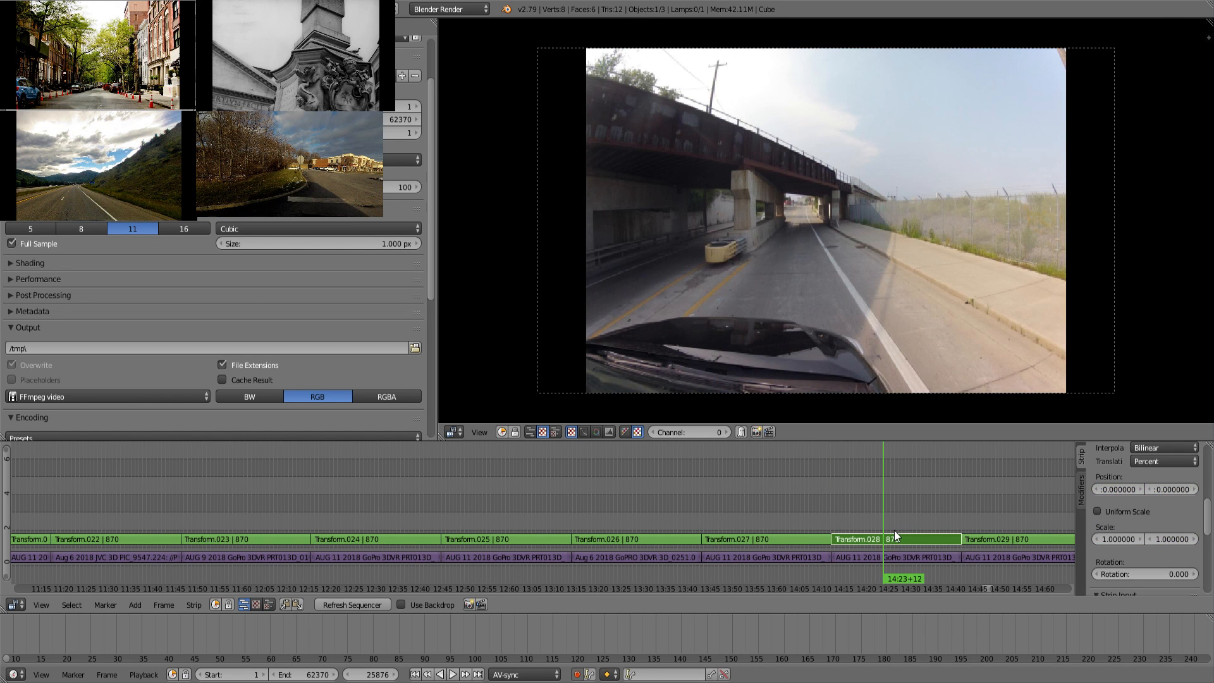
key(Page_Down)
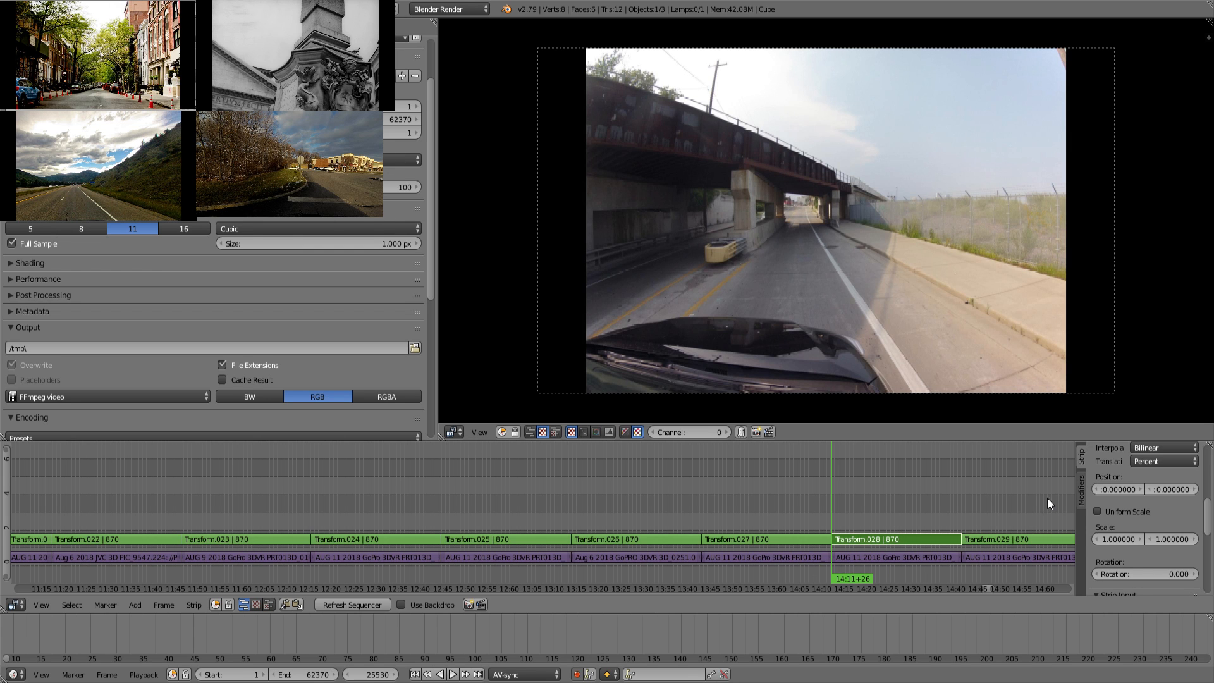
click(1125, 514)
drag(1143, 526, 1149, 526)
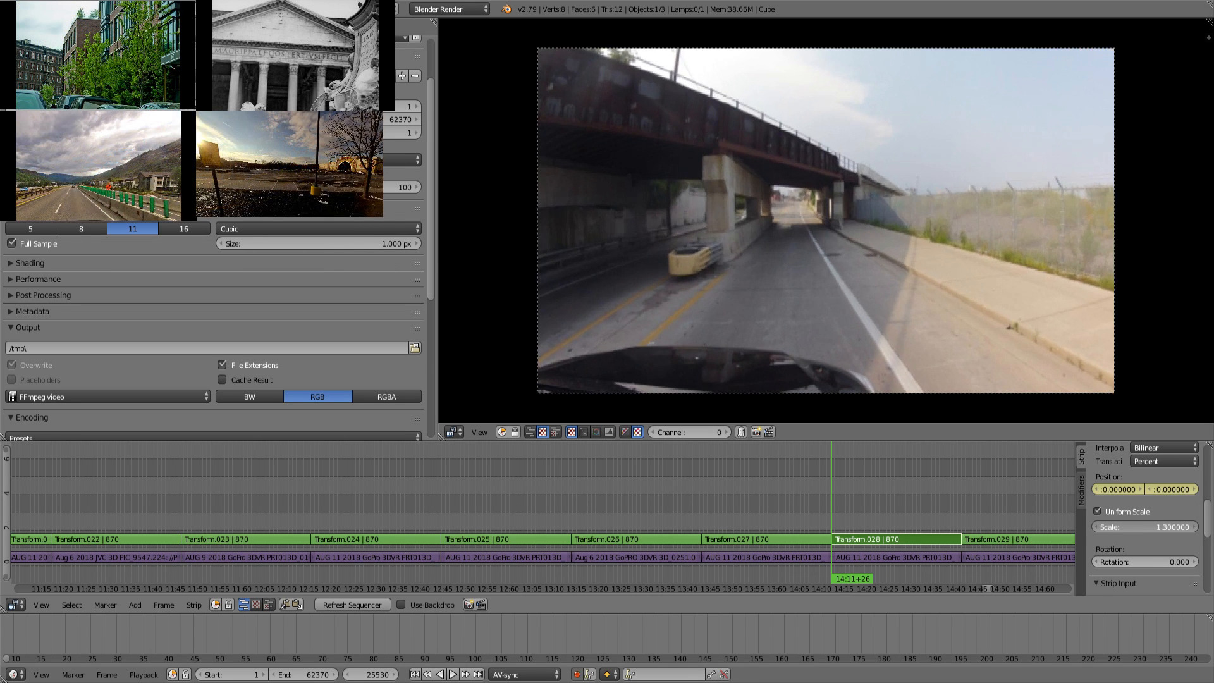
click(903, 511)
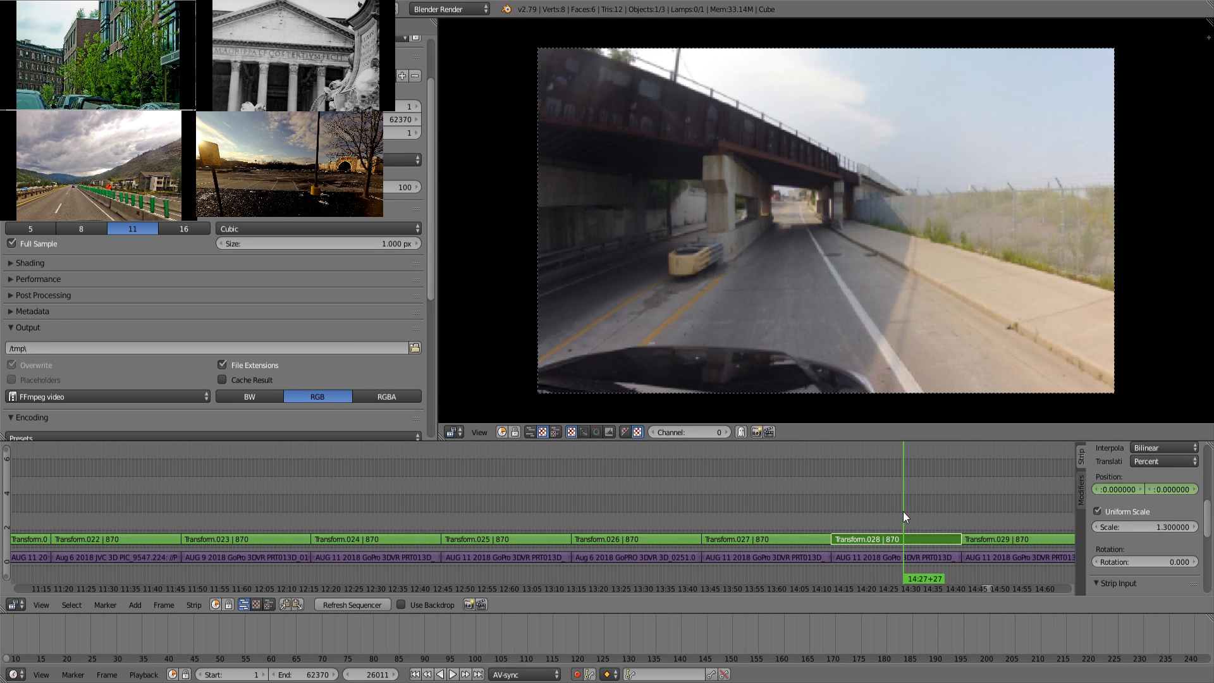
key(Page_Up)
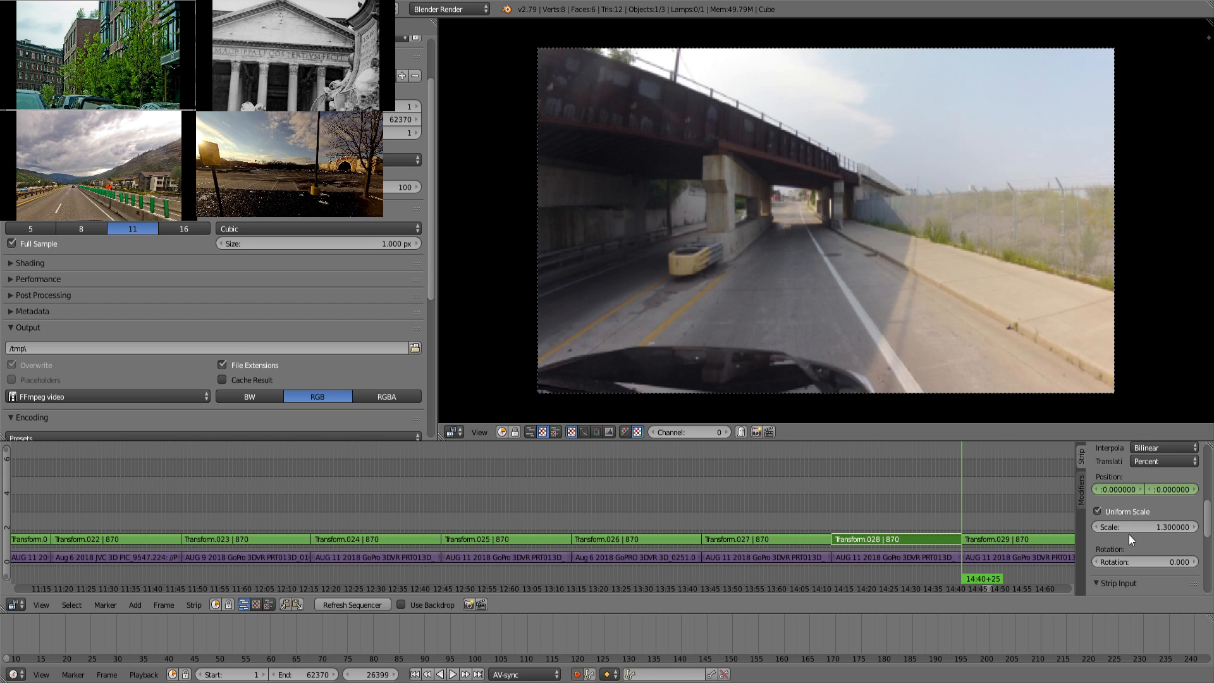
key(Page_Down)
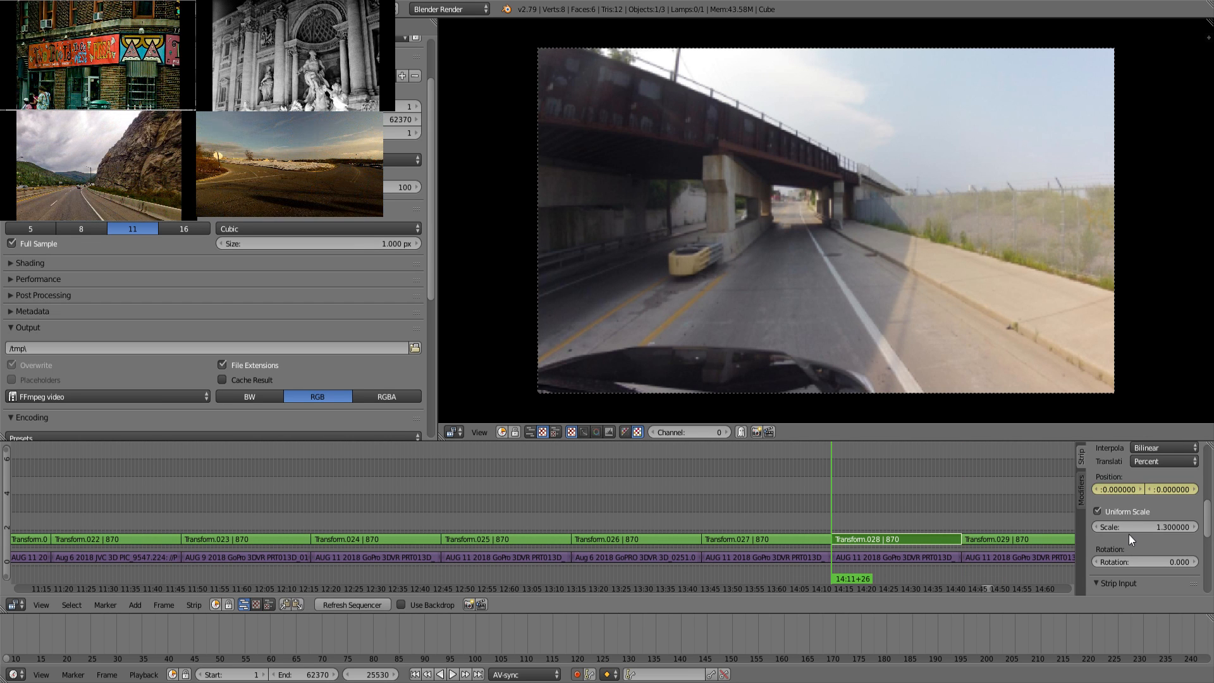
key(i)
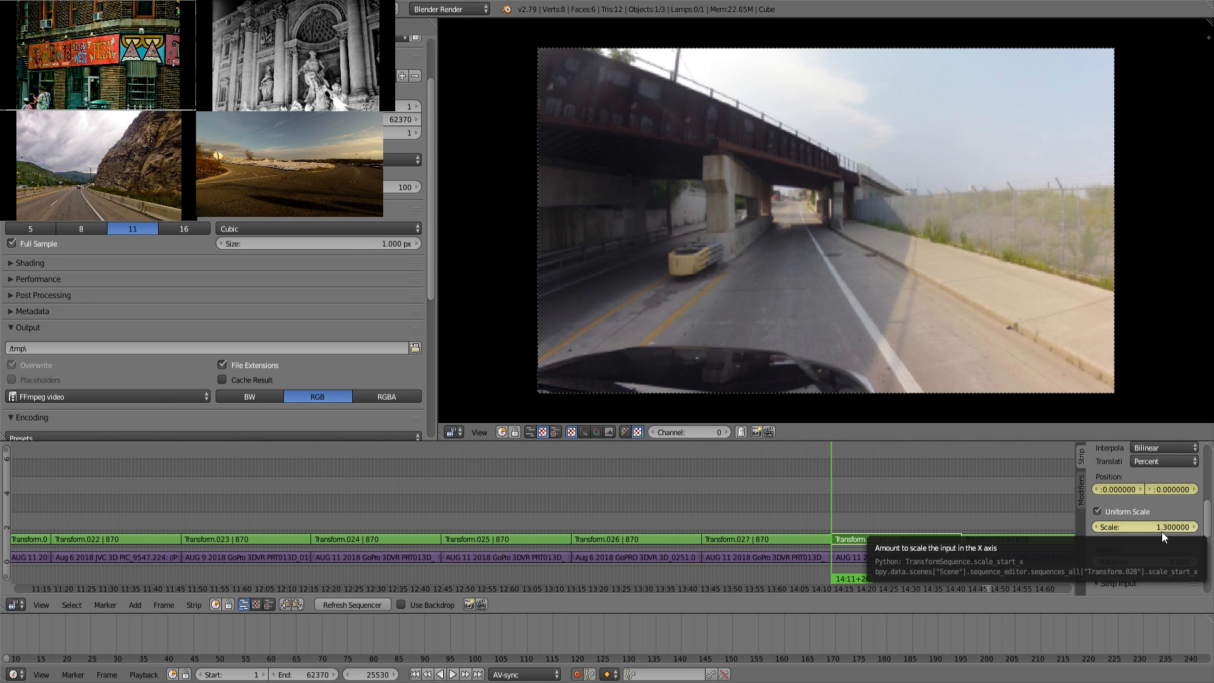
Step: On Transform.028's last frame, 26399, adjust the scale and position for the end of the move and preview the animation
key(Page_Up)
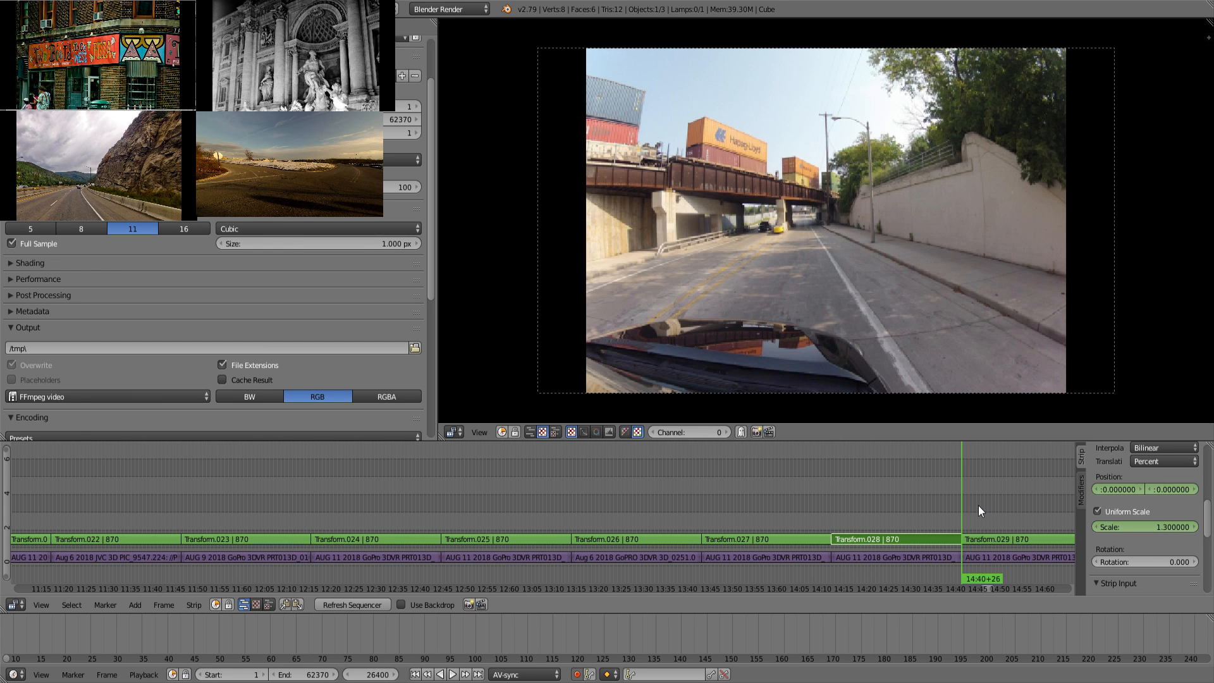
key(Left)
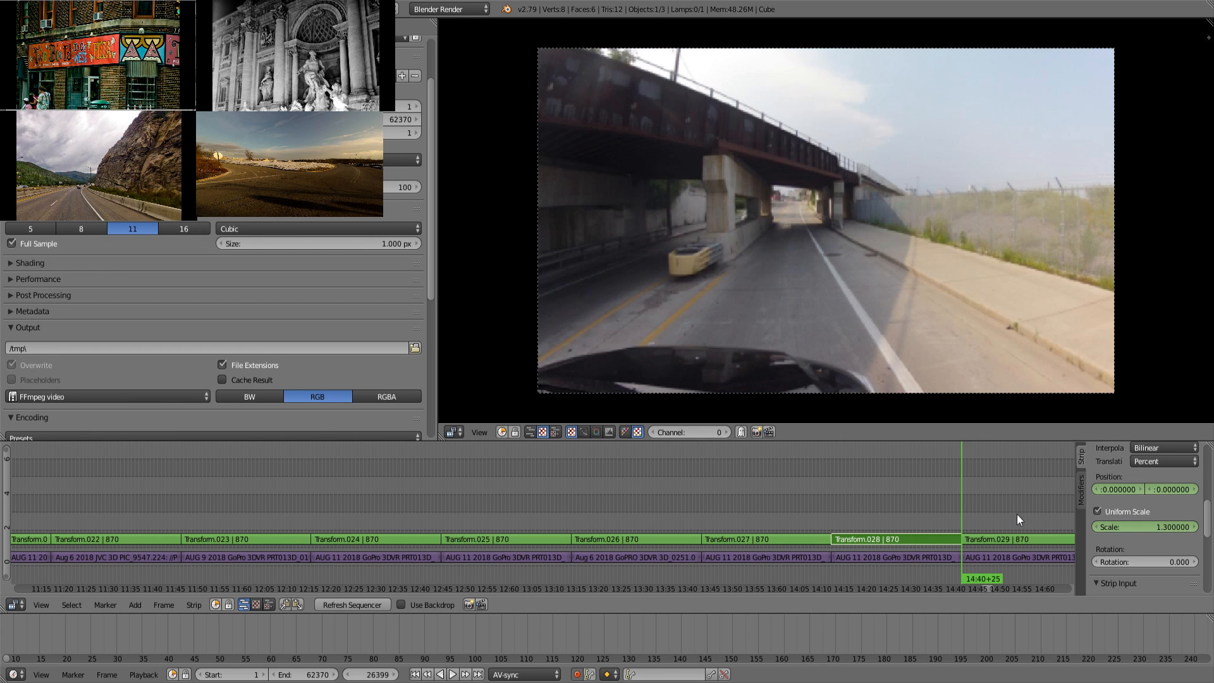
drag(1139, 527, 1132, 486)
drag(855, 528, 986, 526)
Step: Select the Transform.029 strip and go to its first frame, 26400
middle_drag(1012, 532, 815, 536)
right_click(814, 536)
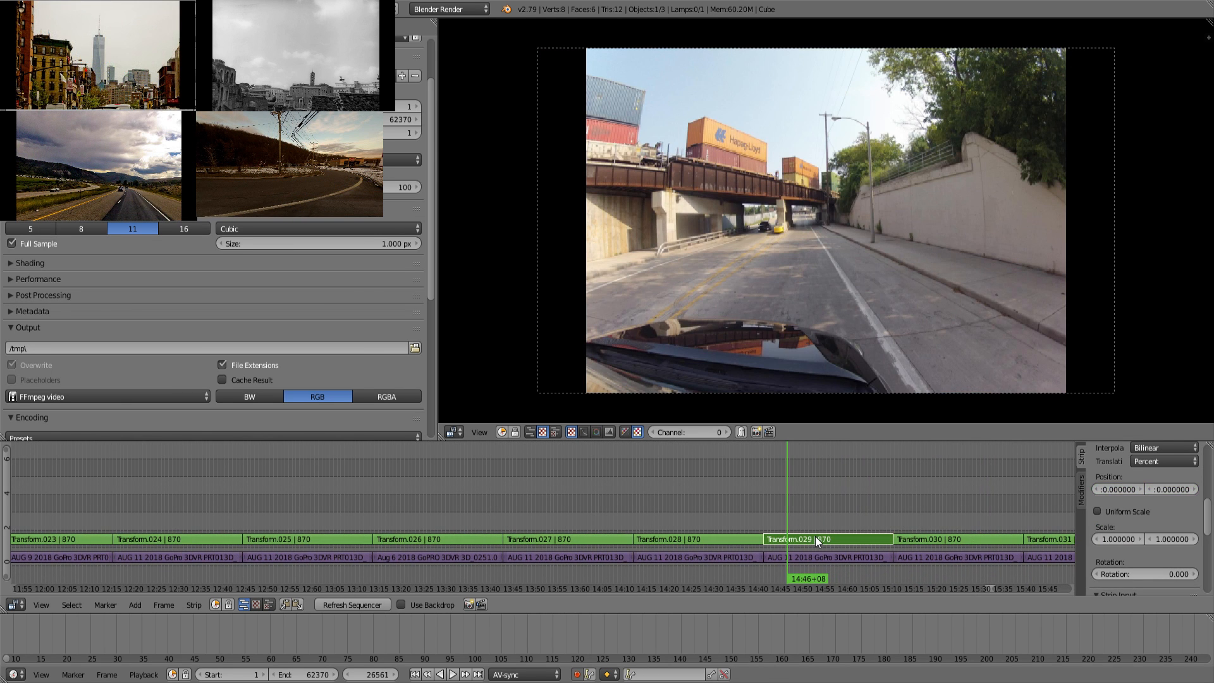
key(Page_Down)
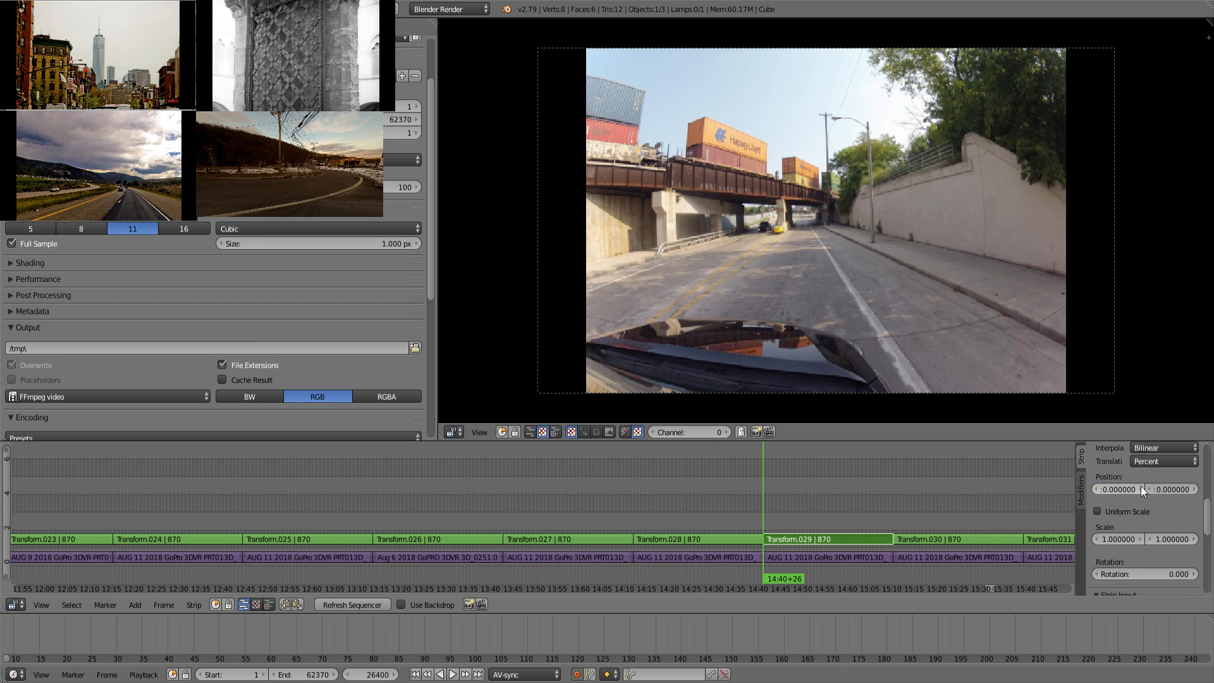
Step: Enable uniform scaling on the Transform.029 strip and keyframe its position at 0 and its scale at 1.36 on the first frame, 26400
click(1124, 508)
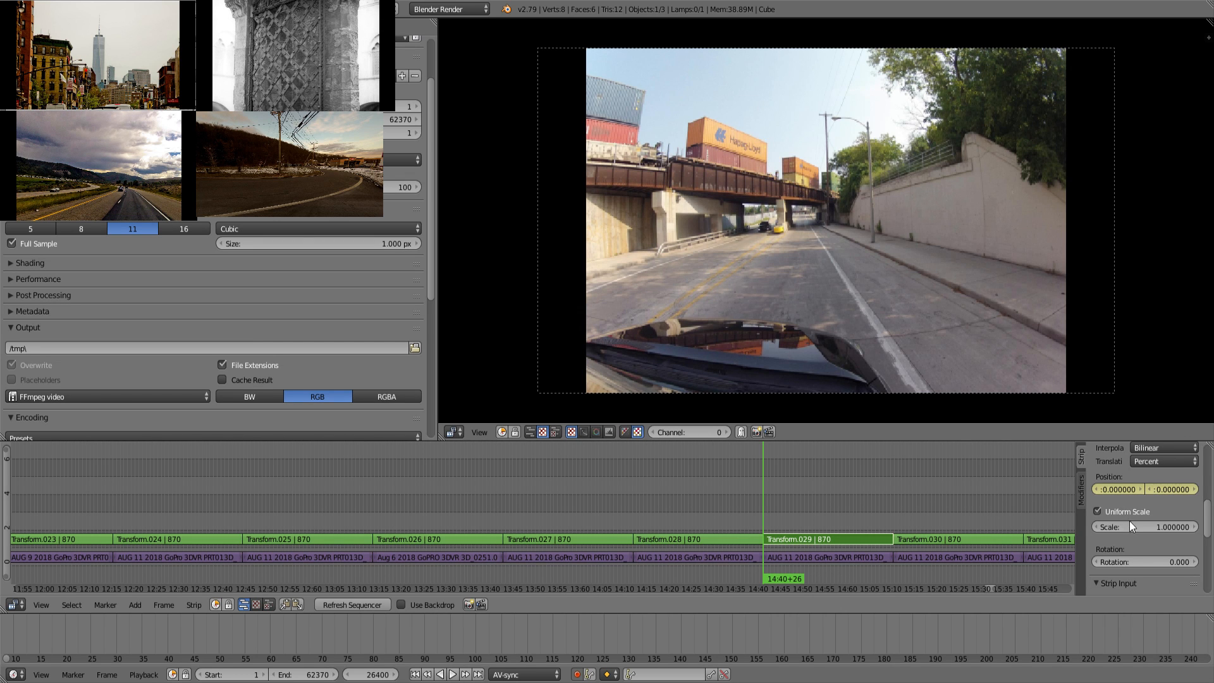
mouse_move(790, 502)
mouse_down()
mouse_move(829, 499)
mouse_move(783, 498)
mouse_up()
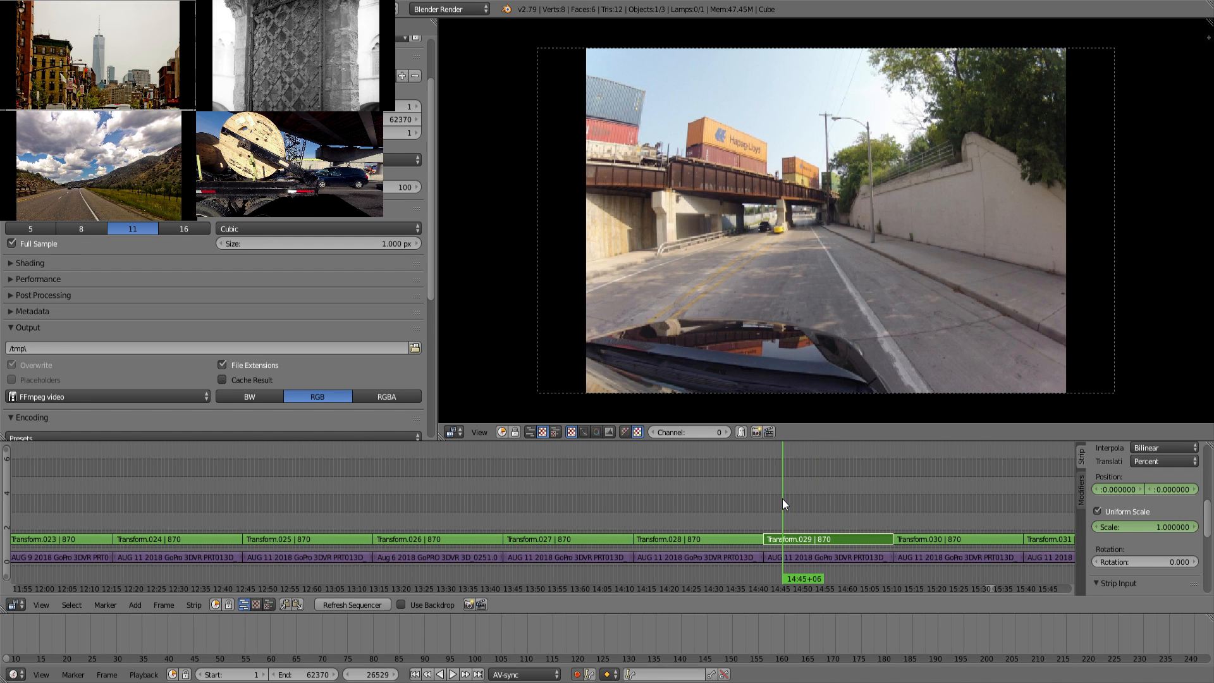
key(Page_Down)
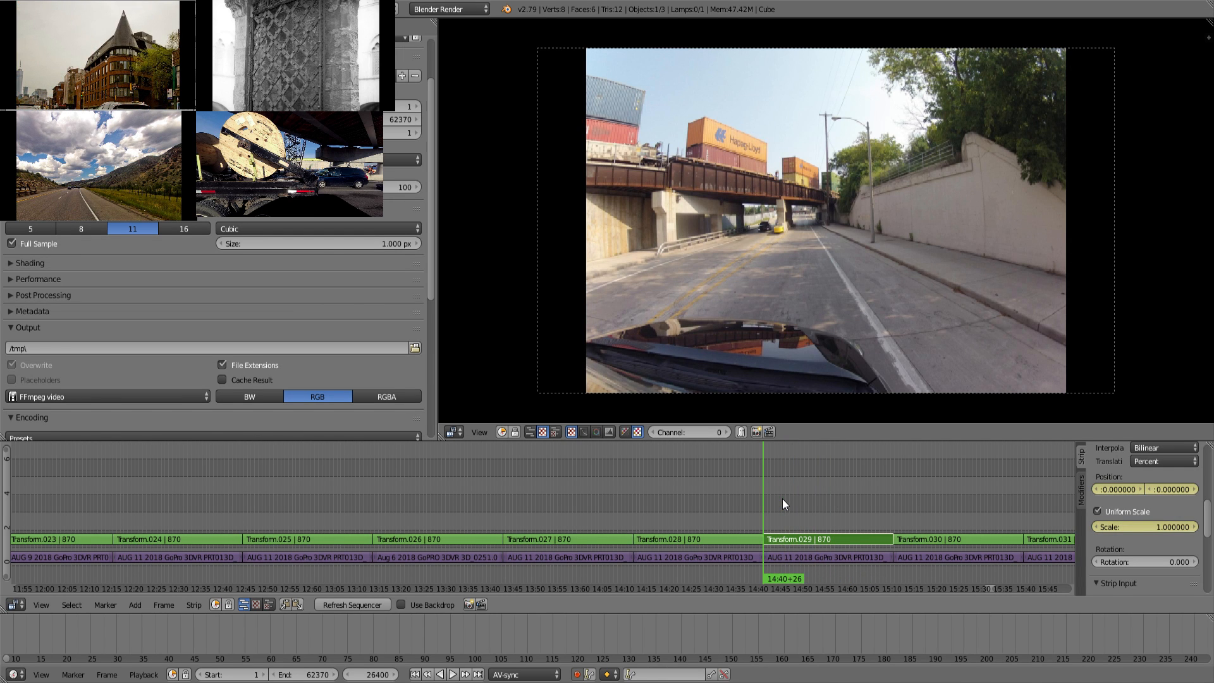
mouse_move(1155, 526)
mouse_down()
mouse_move(1181, 526)
mouse_move(1155, 526)
mouse_up()
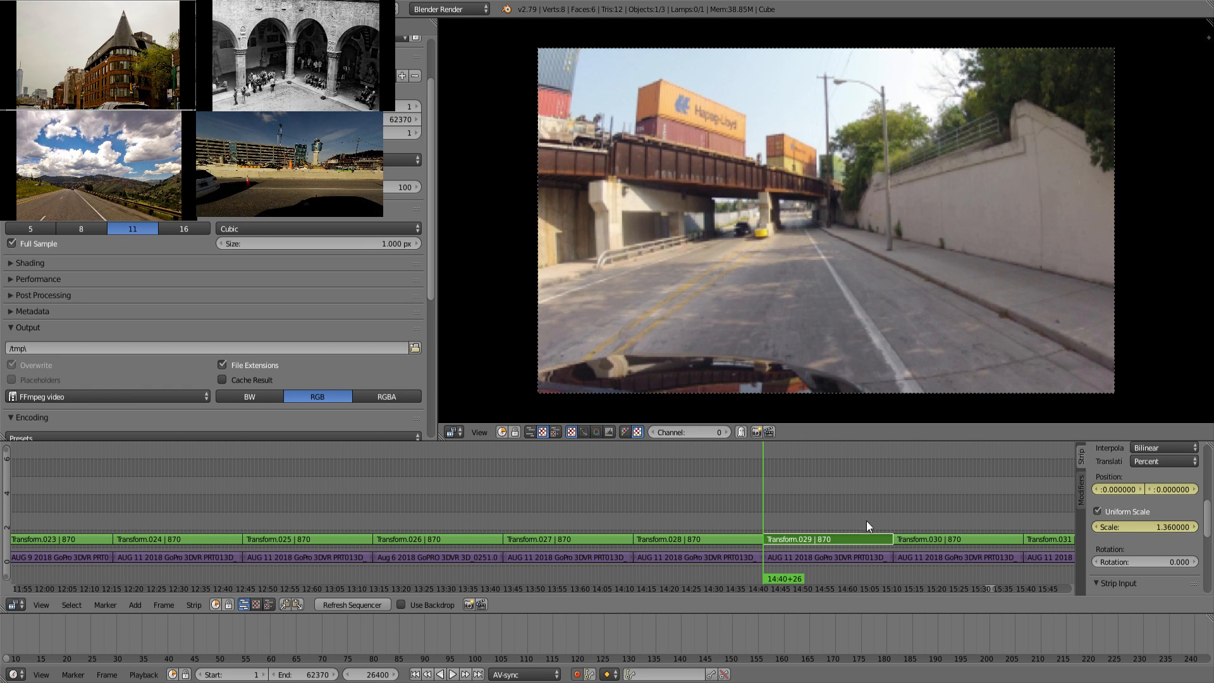
Step: On Transform.029's last frame, 27269, keyframe scale 1.99 and position -0.24, -12.69, and play back the zoom
key(Page_Up)
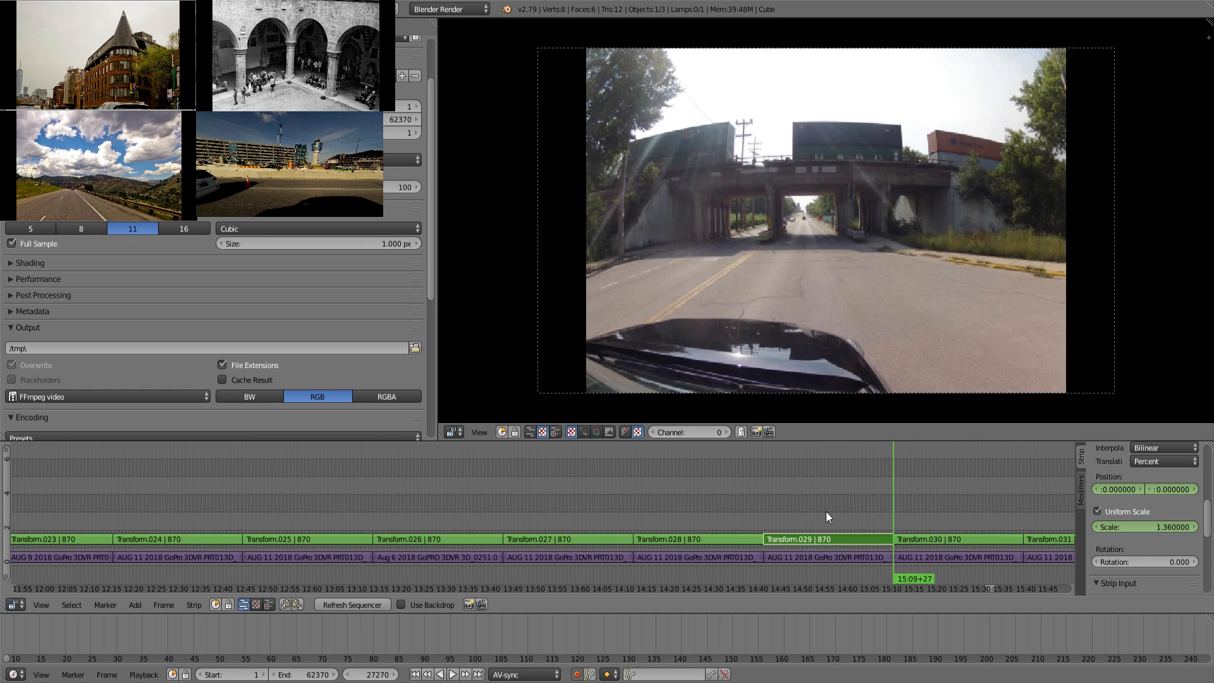
key(Page_Down)
key(Page_Up)
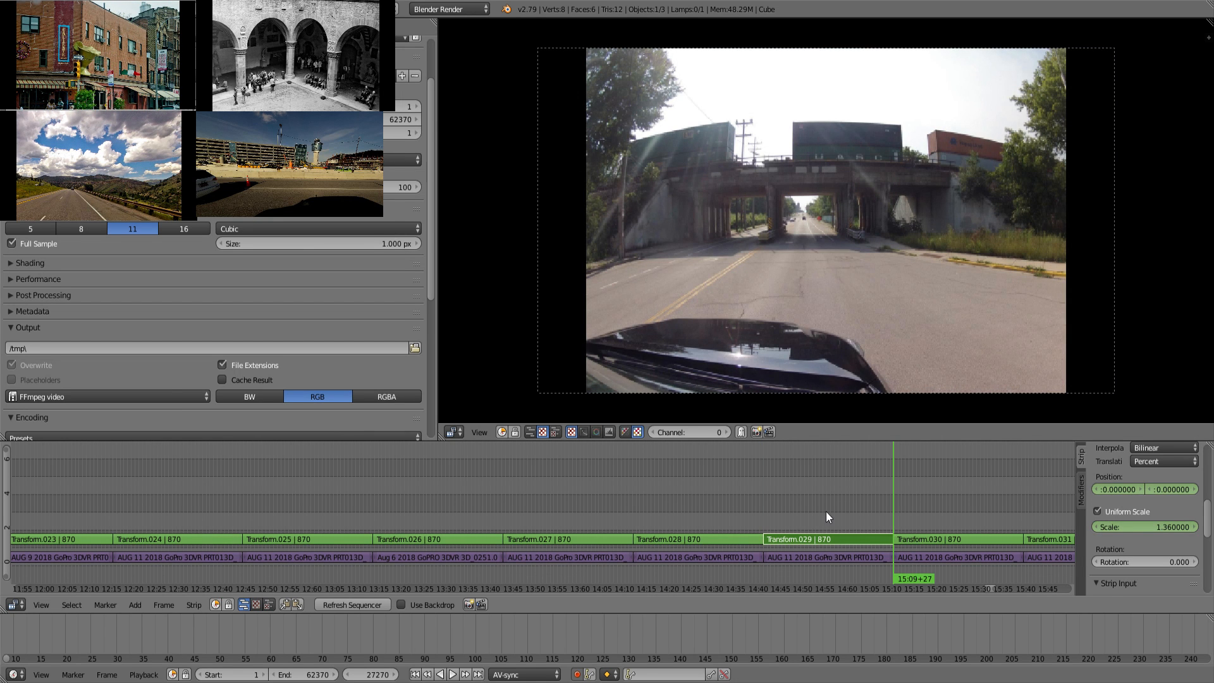
key(Left)
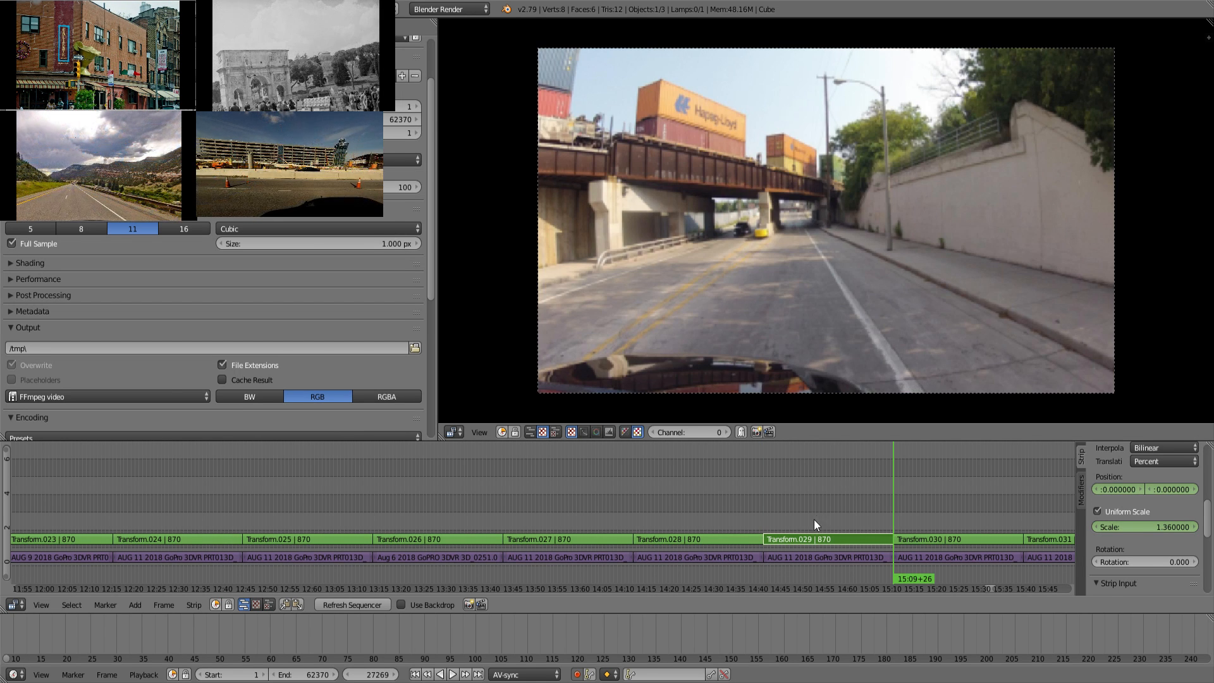
click(1151, 525)
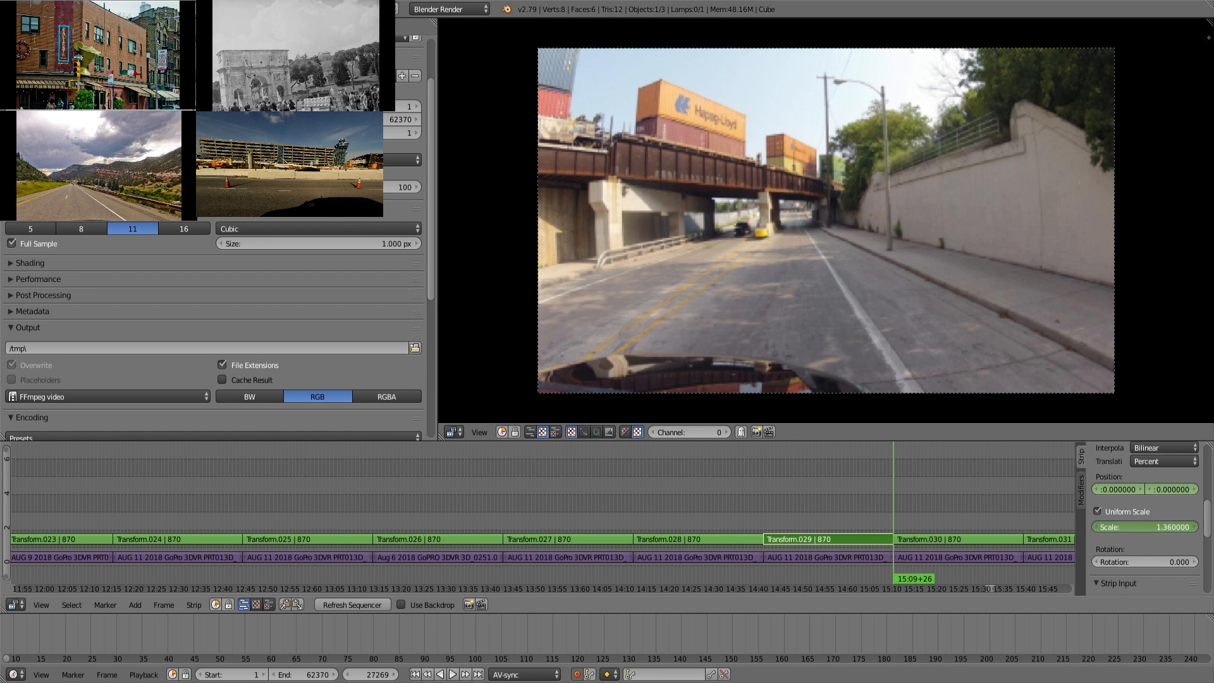
drag(1152, 525, 1124, 492)
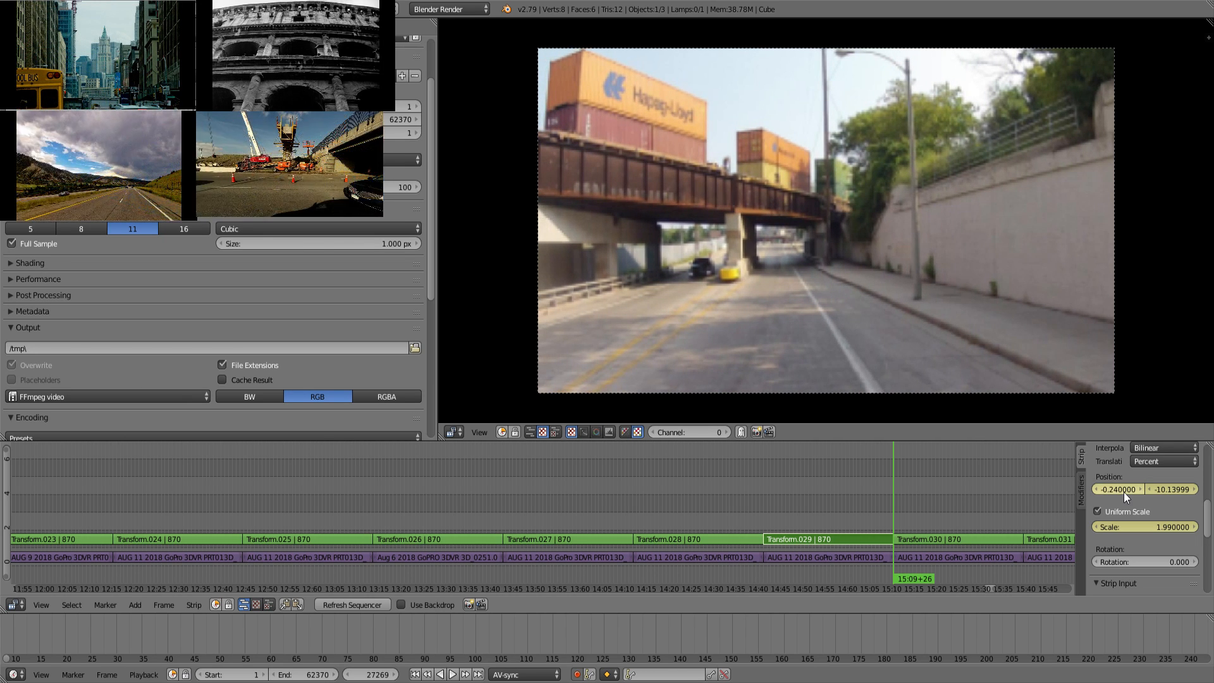
drag(1173, 492, 1156, 491)
click(833, 504)
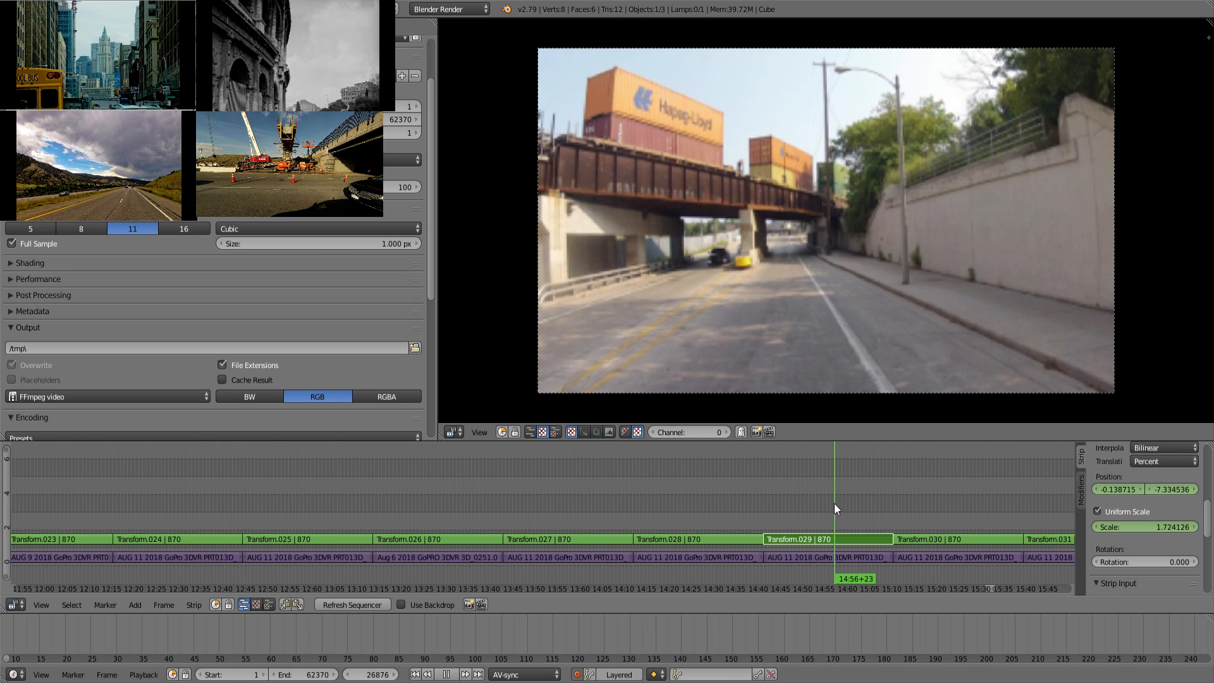
key(alt+a)
drag(855, 502, 922, 517)
key(alt+a)
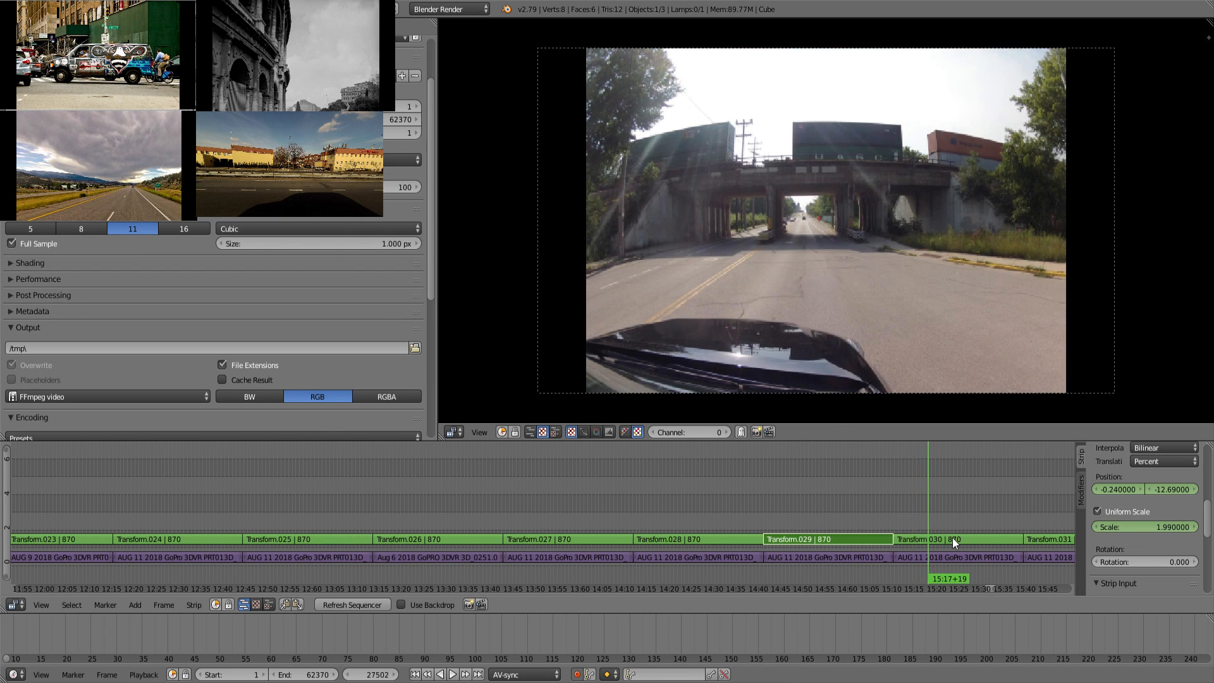
Step: Turn on uniform scaling for Transform.030 and keyframe scale 1.99 and position 15.33, -18.27 on its first frame, 27270
click(952, 538)
key(Page_Down)
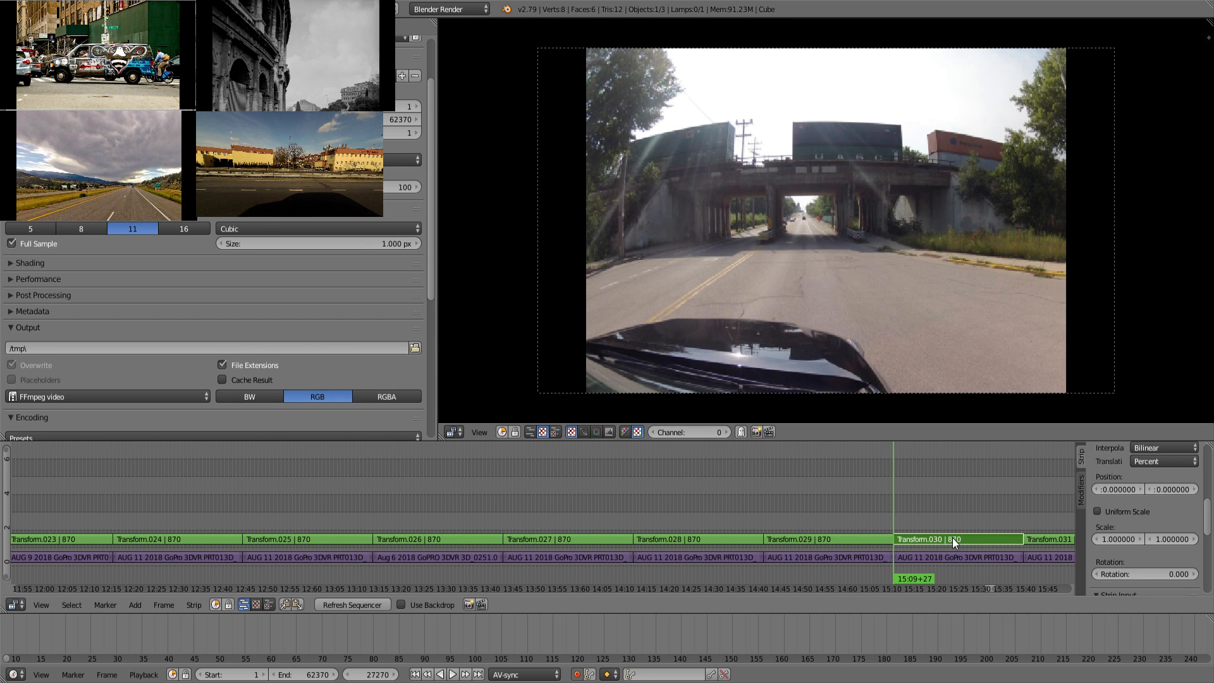
drag(825, 517, 954, 502)
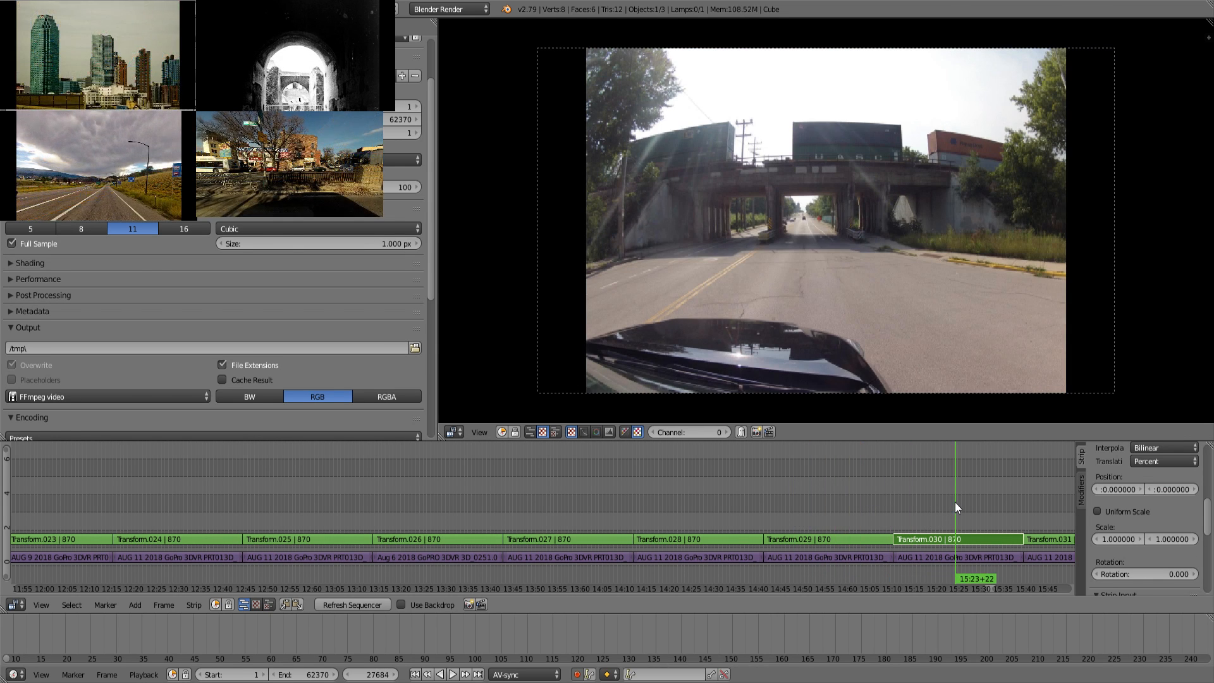
key(Page_Down)
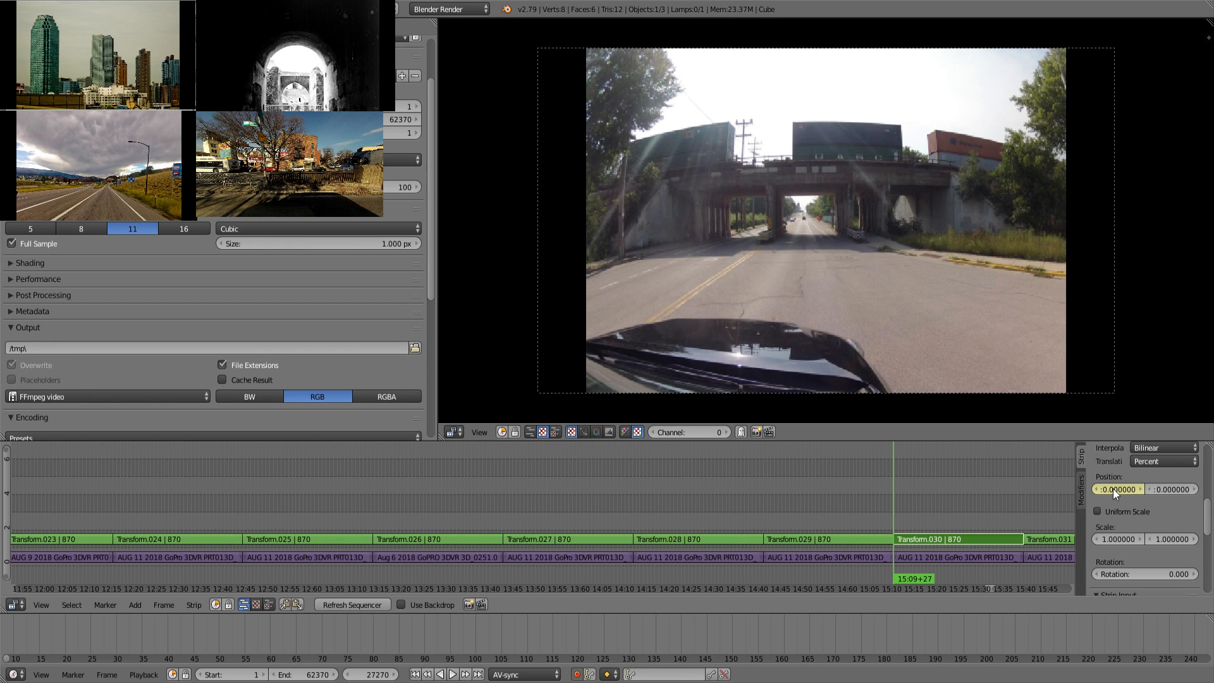
click(1126, 512)
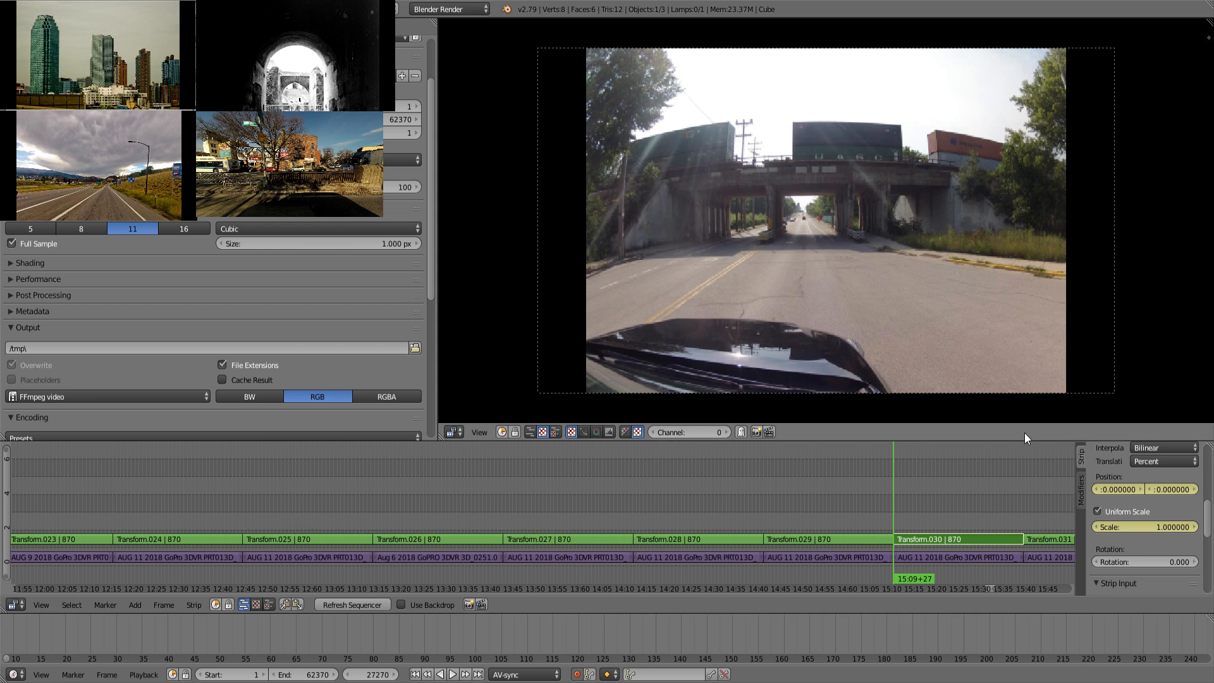
drag(1141, 525, 1196, 525)
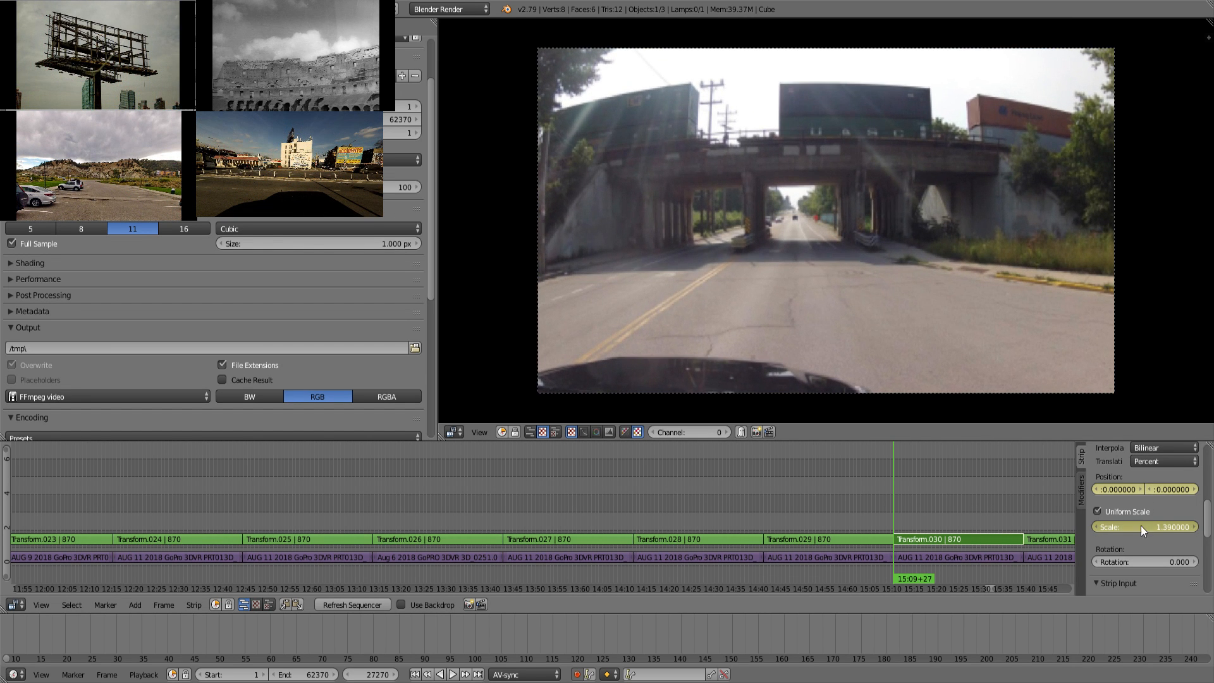
middle_drag(946, 481, 715, 481)
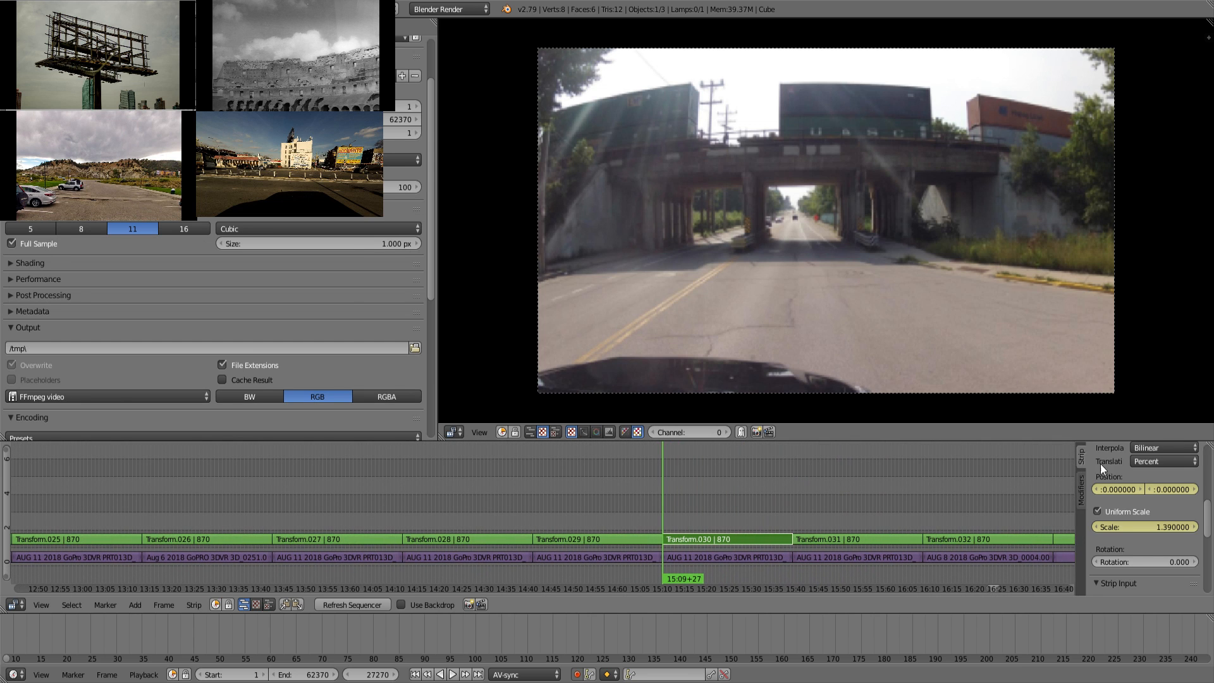
drag(1118, 489, 1143, 489)
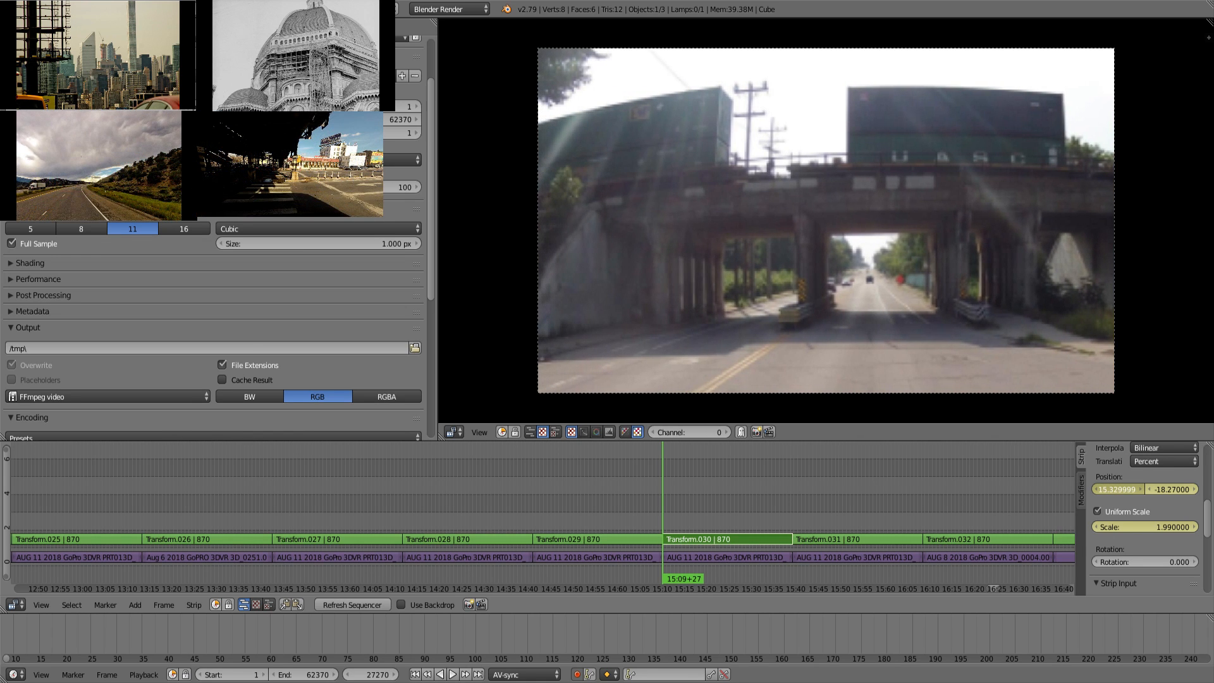
Step: Keyframe Transform.030's position at -33.45, -19.68 on its last frame, 28139, and scrub through the pan
click(710, 503)
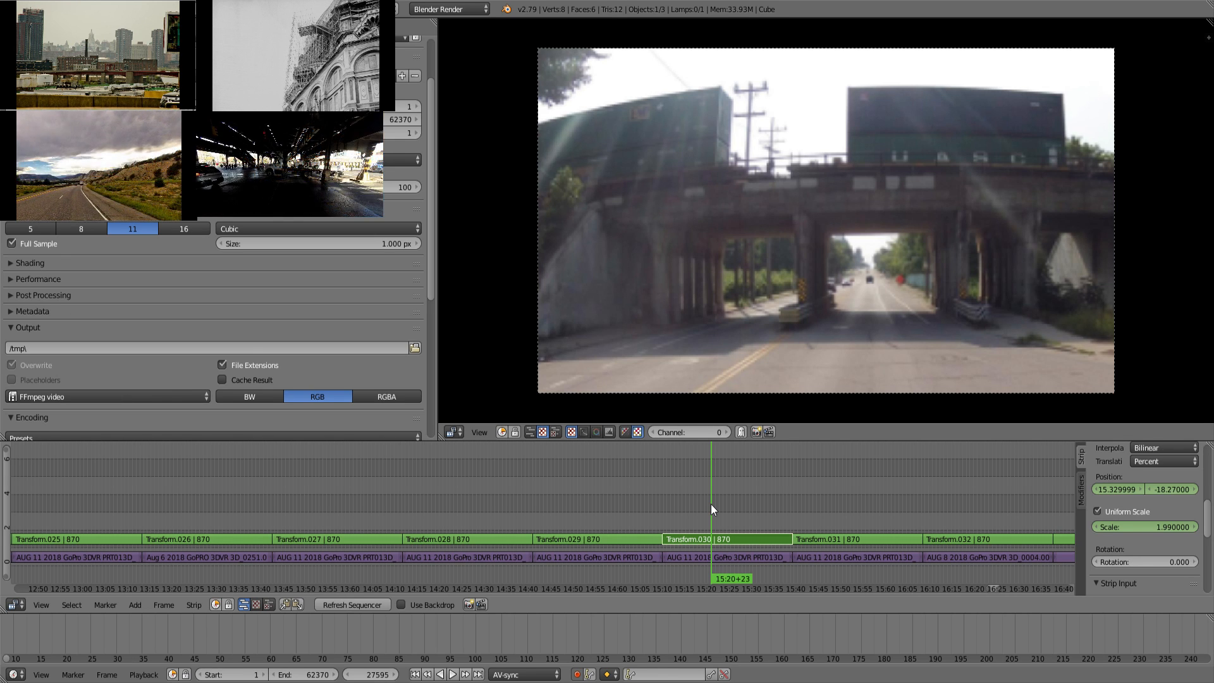
key(Down)
key(Up)
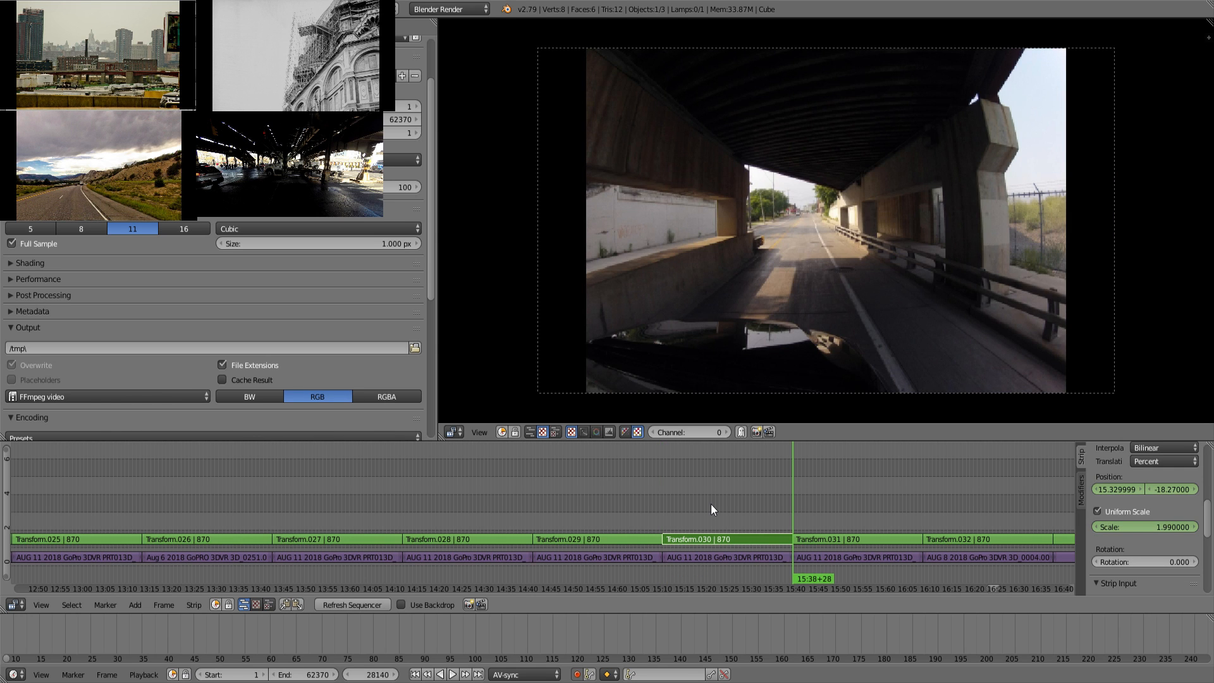
key(Left)
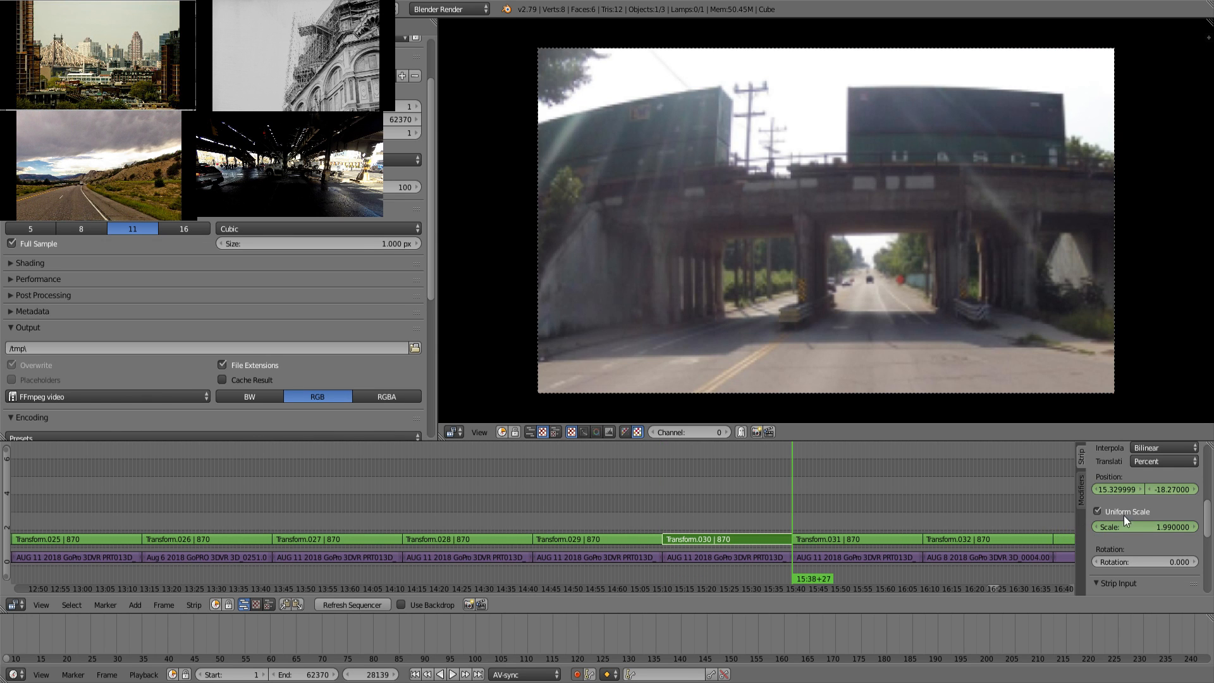
drag(1159, 488, 1026, 489)
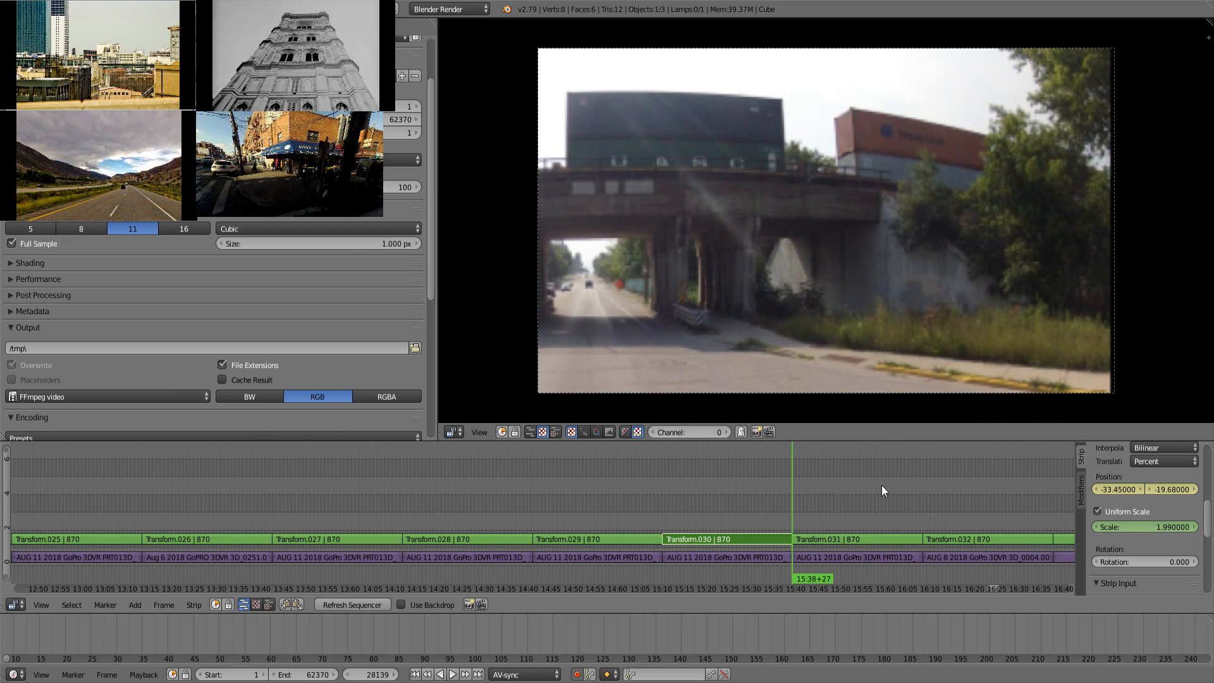
drag(715, 503, 762, 500)
Step: Enable uniform scaling on the Transform.031 strip and insert position and scale keyframes on its first frame, 28140
click(844, 507)
right_click(839, 535)
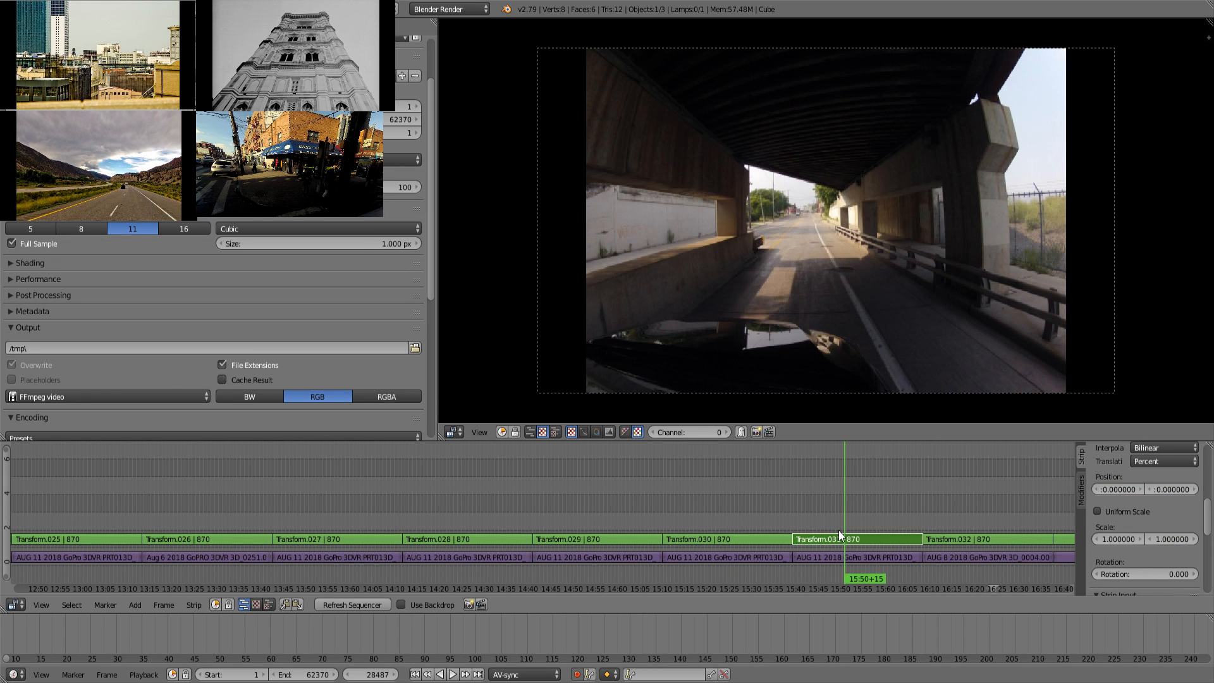
key(Page_Down)
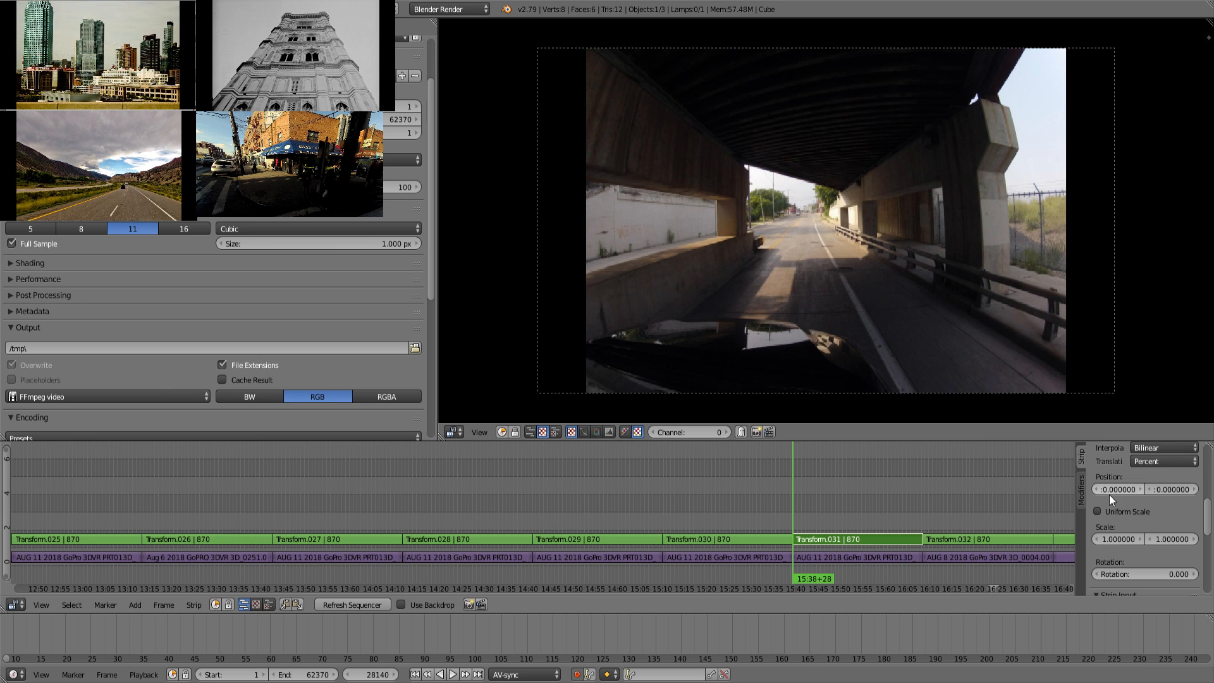
key(i)
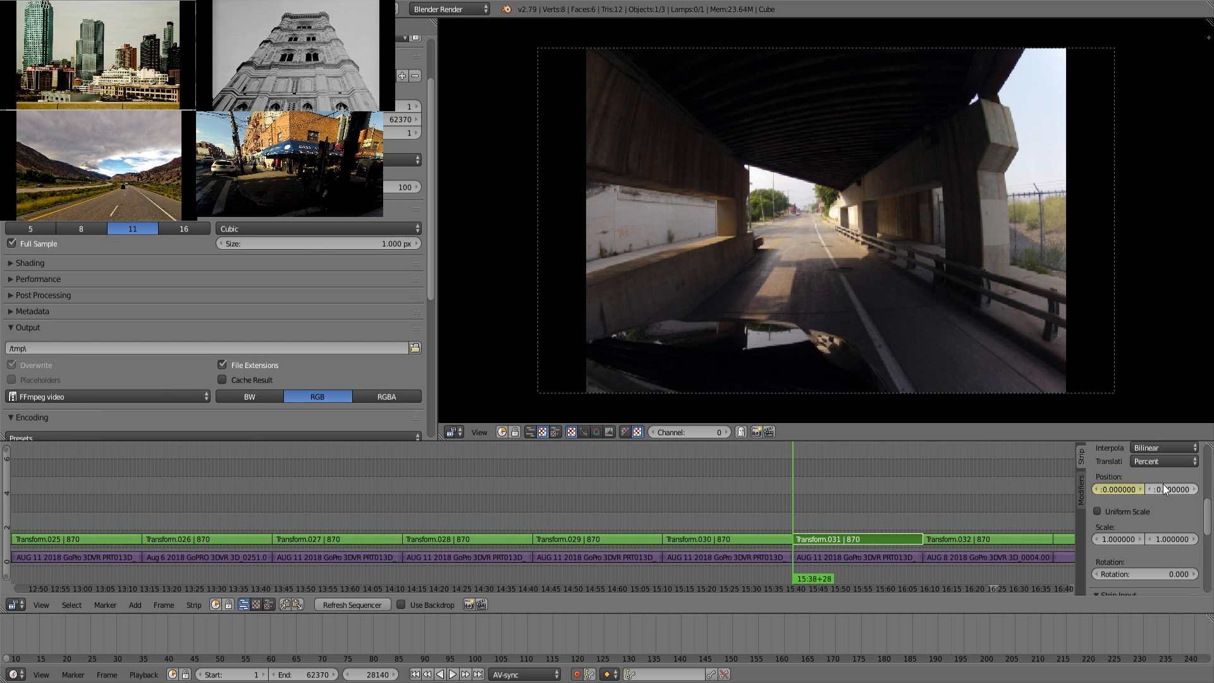
click(1116, 510)
key(i)
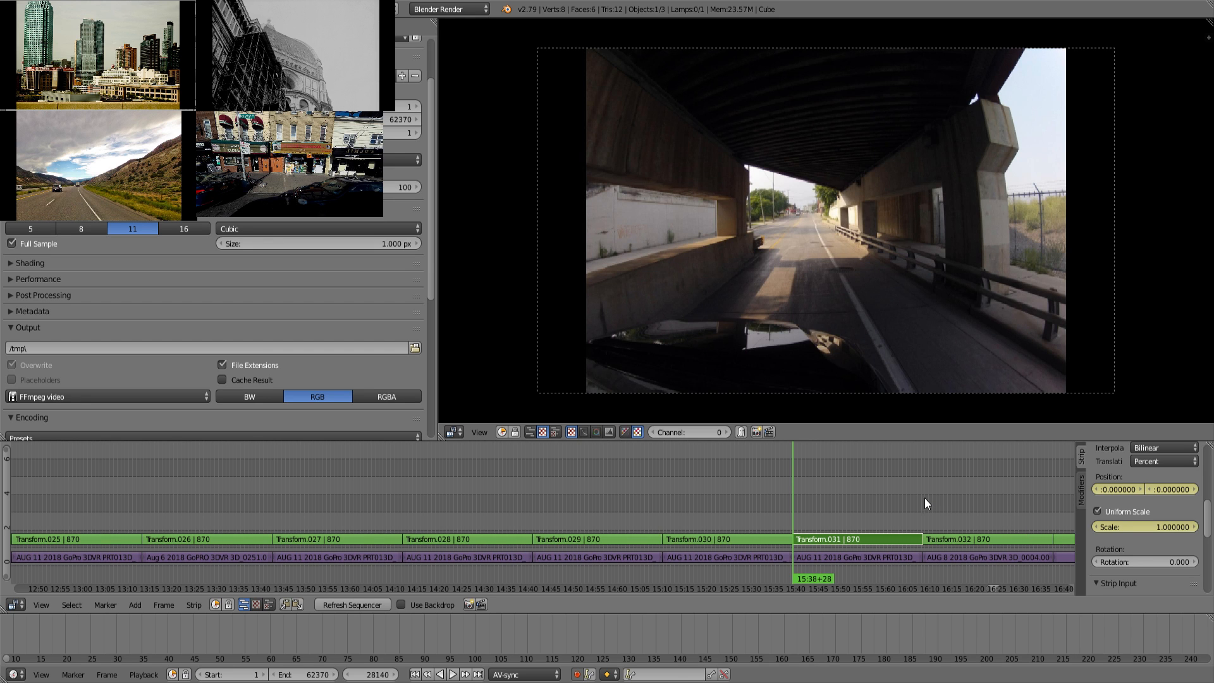
Step: Set Transform.031's starting framing to scale 2.17 and position 2.55, -1.26 on its first frame
drag(867, 506, 900, 510)
key(Down)
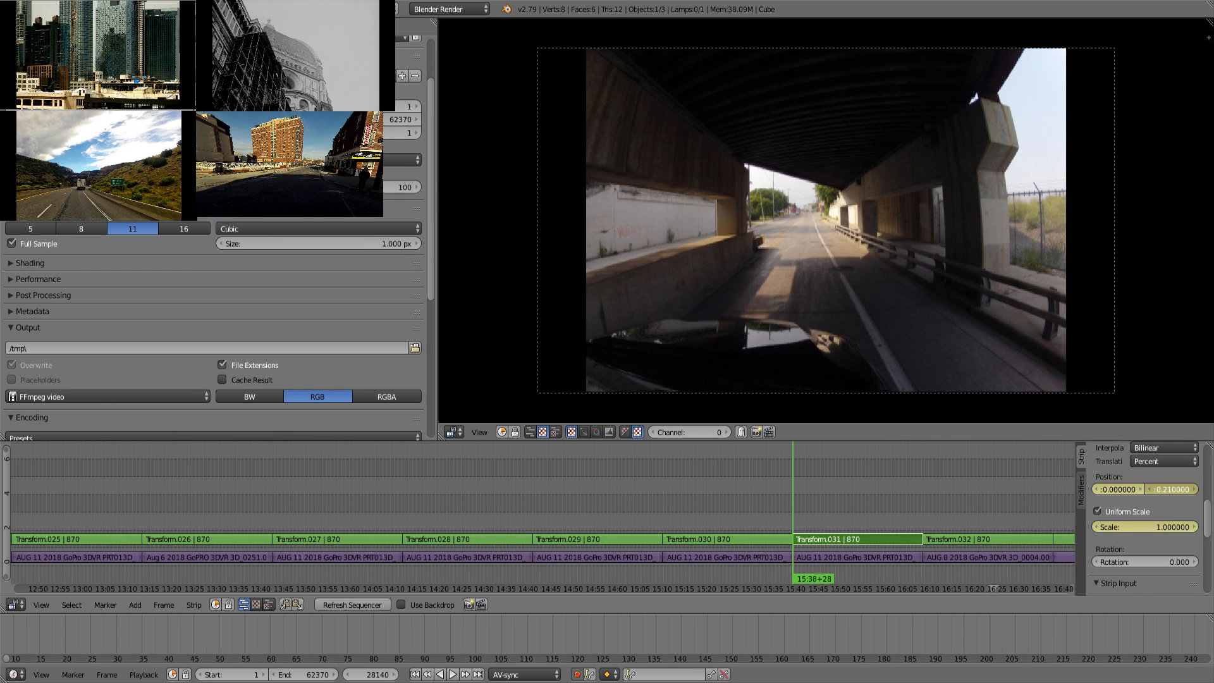
drag(1162, 488, 1121, 501)
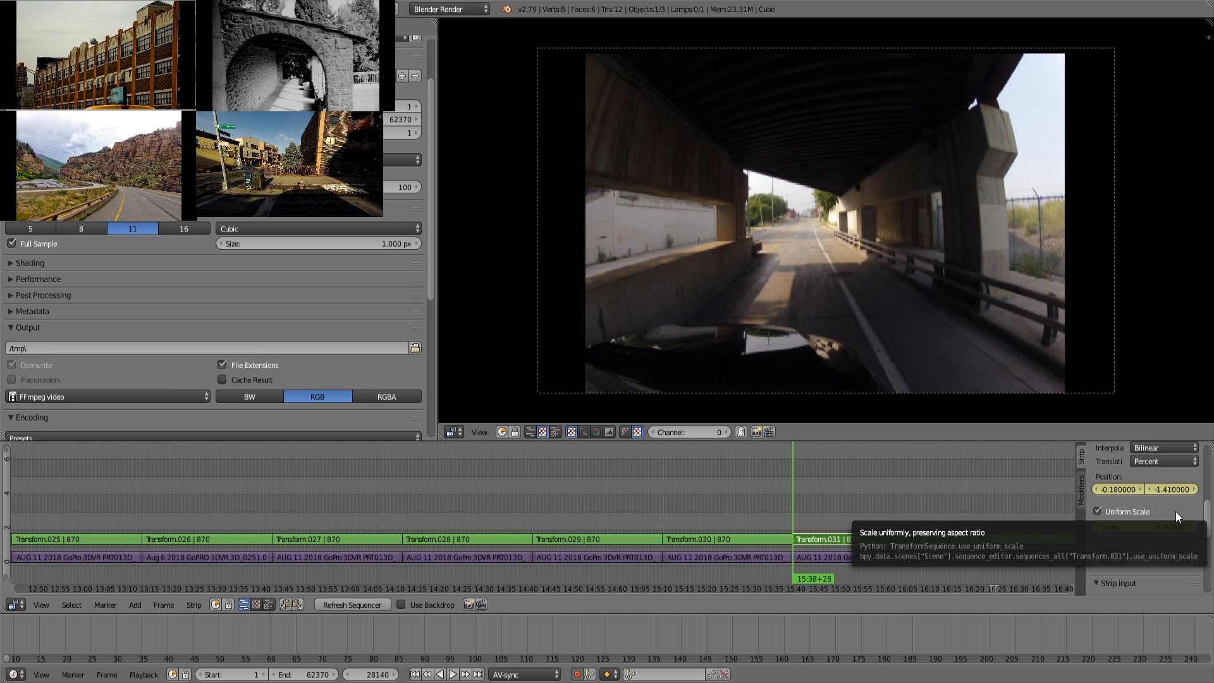
mouse_move(1145, 526)
mouse_down()
mouse_move(1211, 526)
mouse_move(1146, 527)
mouse_up()
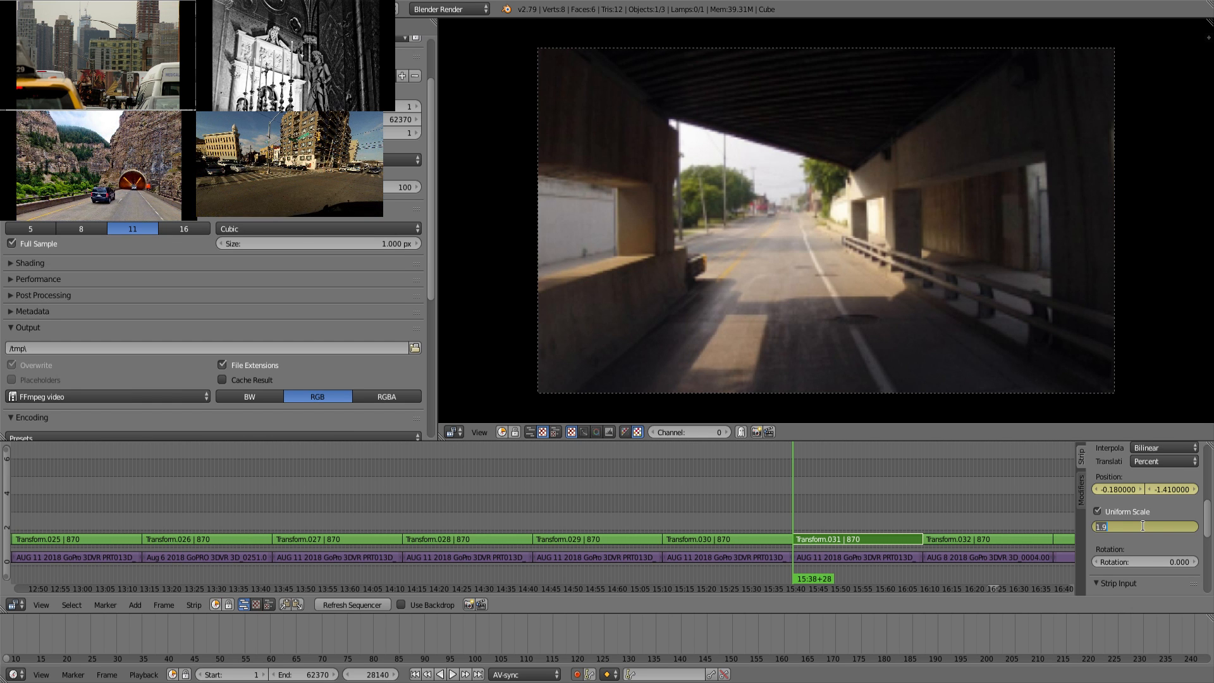
text(2.14)
key(Return)
drag(1153, 527, 1156, 527)
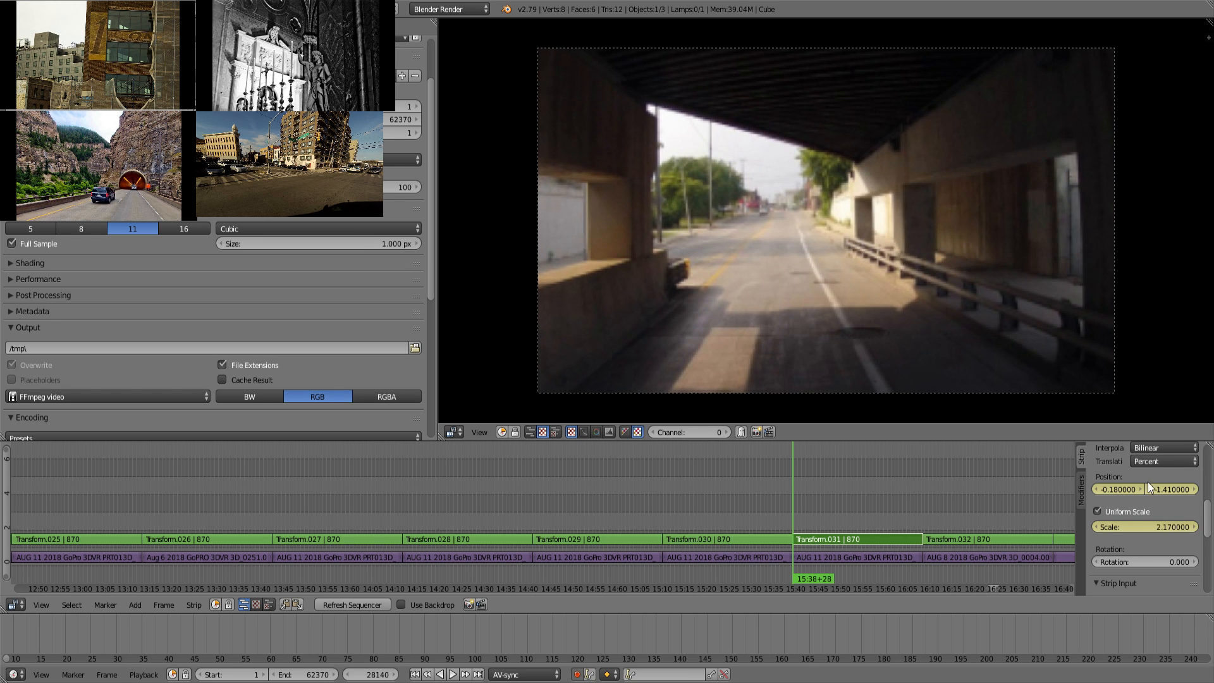
drag(1124, 489, 1151, 486)
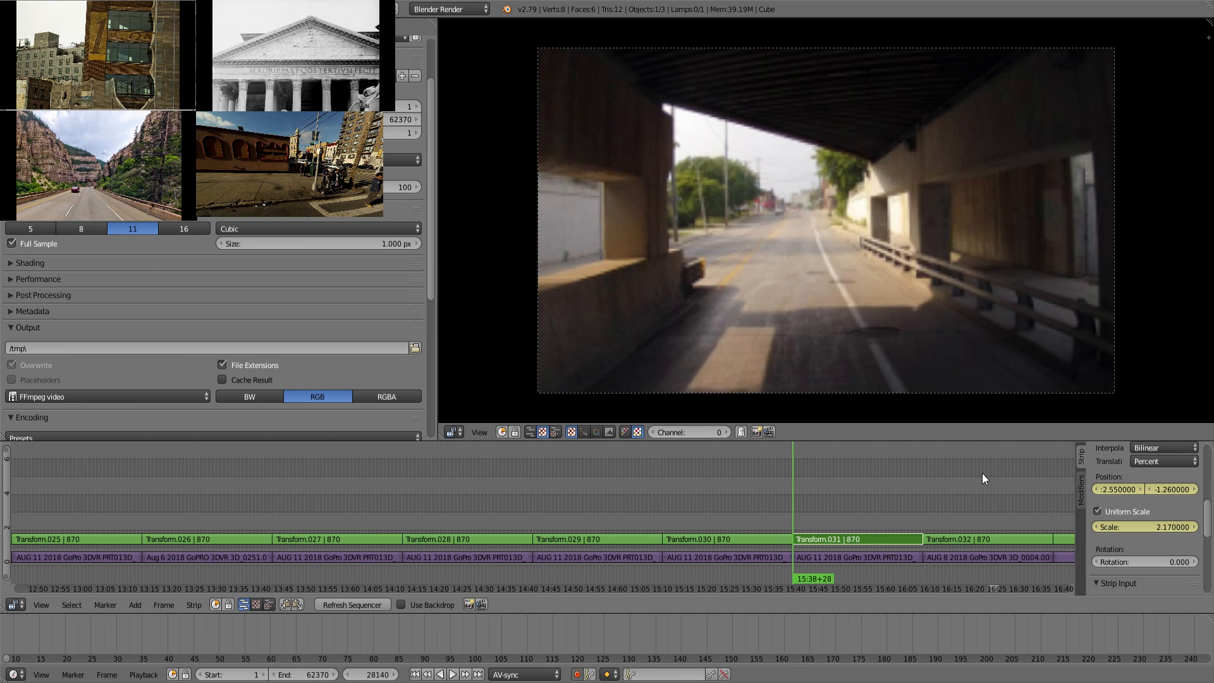
Step: Change Transform.031's scale on its last frame, 29009, and scrub through the strip to check the animation
key(Page_Up)
key(Left)
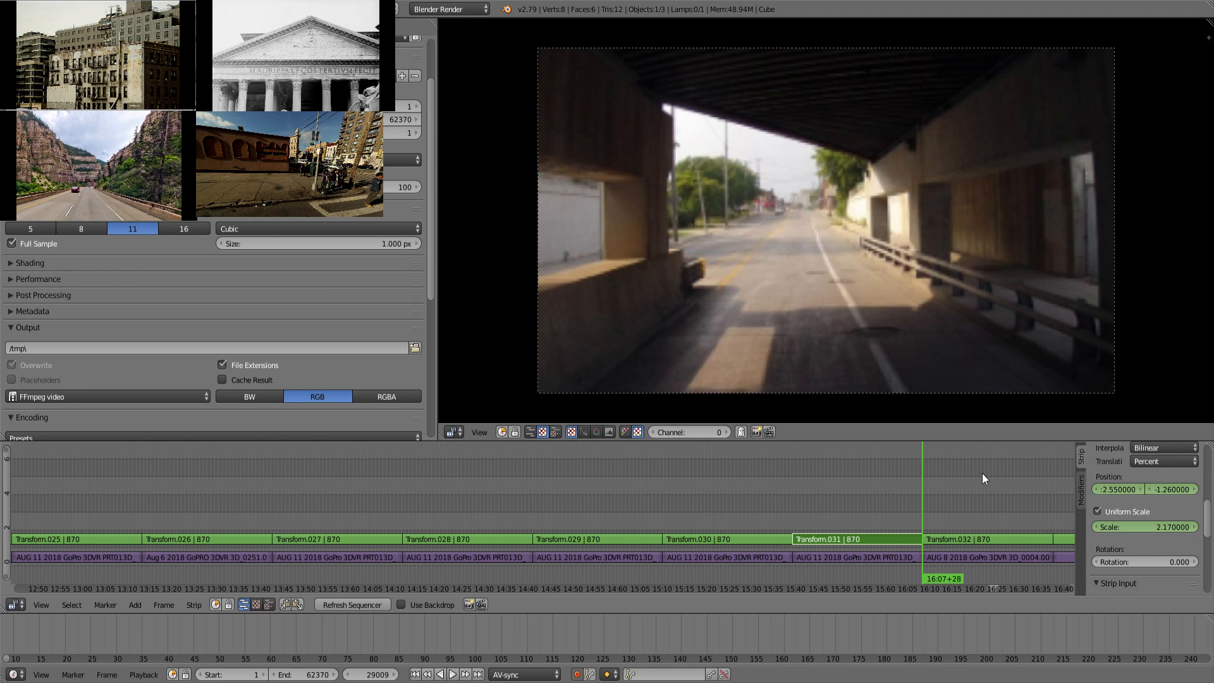
drag(1145, 526, 1102, 527)
drag(806, 497, 940, 491)
Step: Enable uniform scaling on Transform.032 and keyframe its position at 0, 0 and scale at 1.33 on its first frame, 29010
middle_drag(958, 495, 829, 504)
right_click(851, 552)
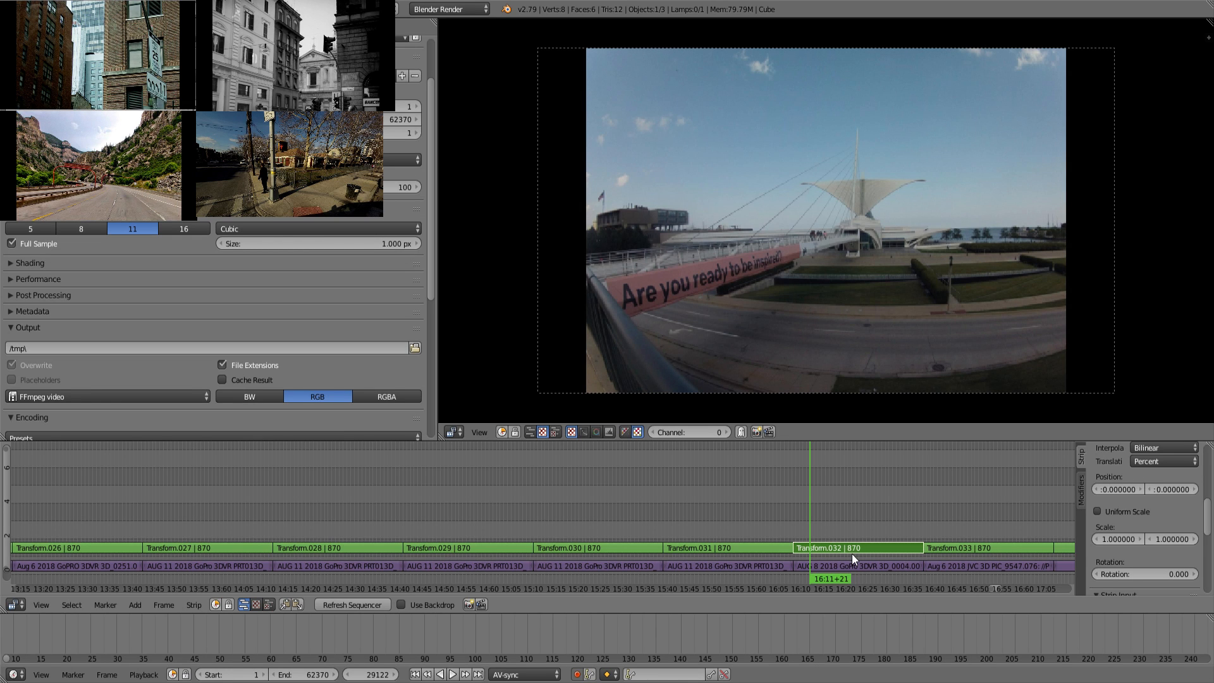
drag(805, 521, 798, 521)
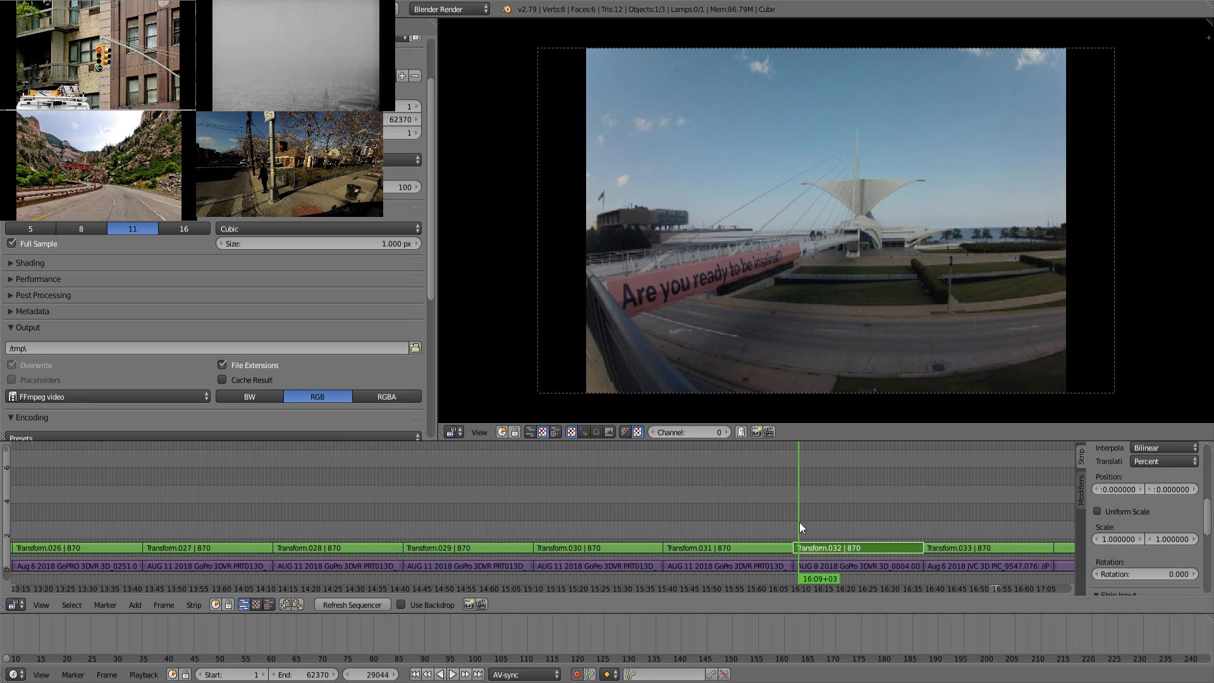
key(Page_Down)
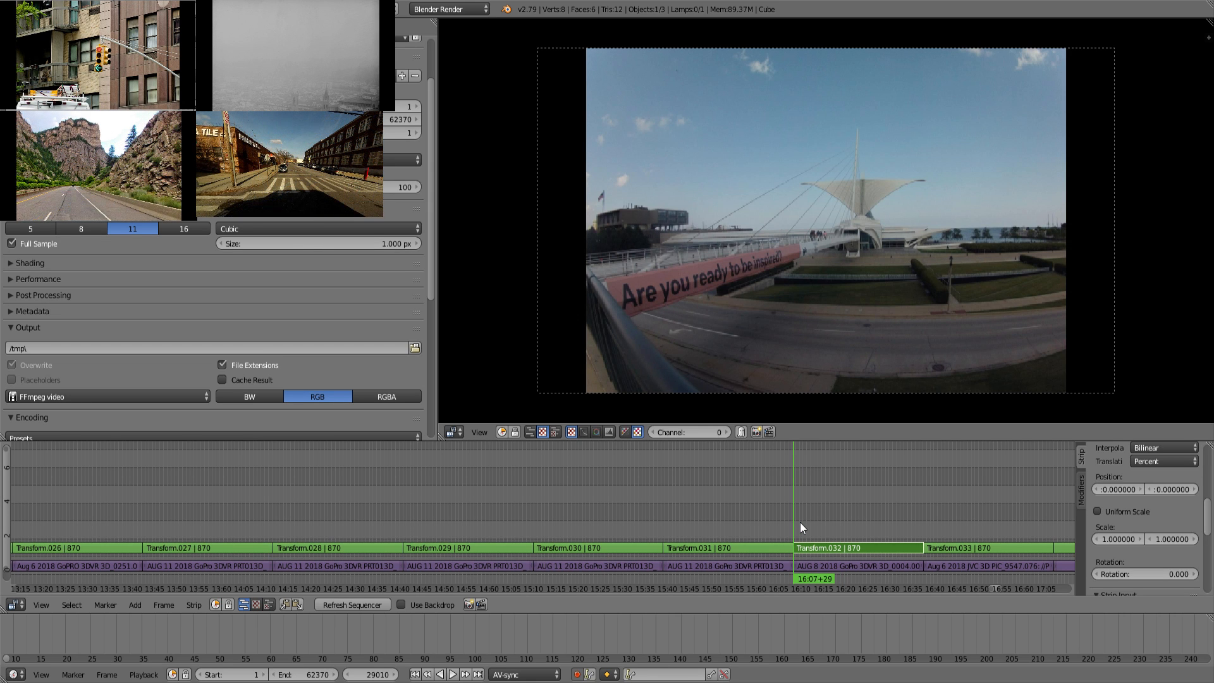
key(Right)
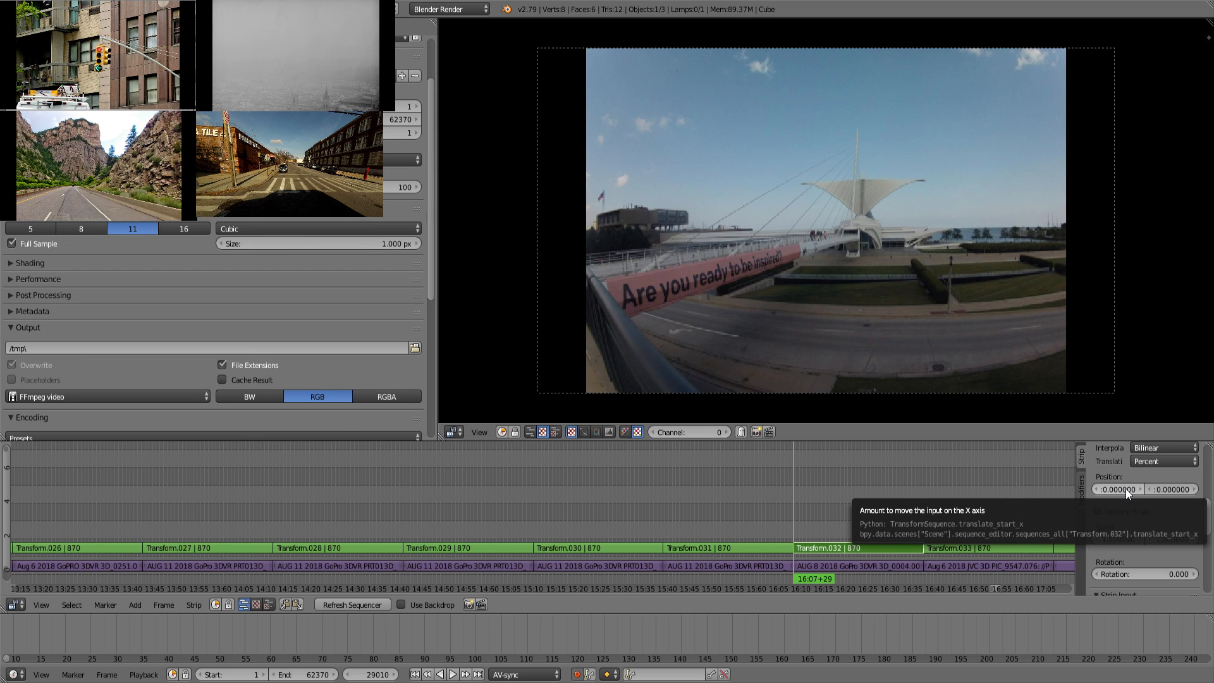
key(i)
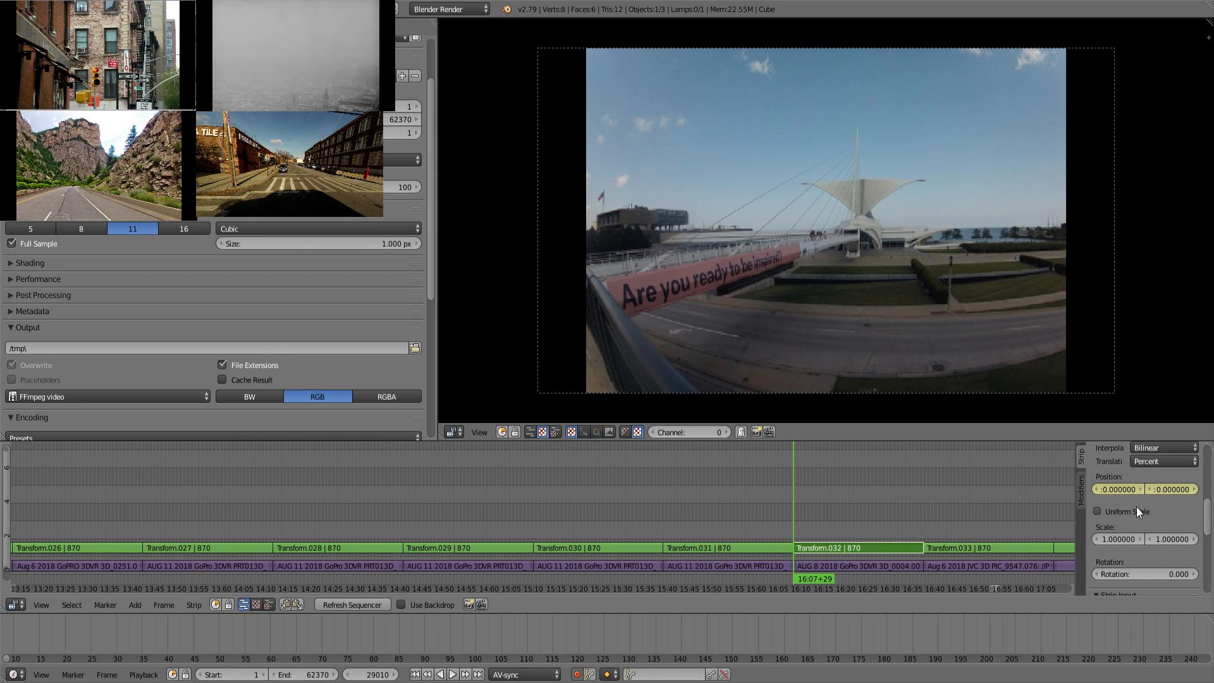
click(1138, 506)
key(i)
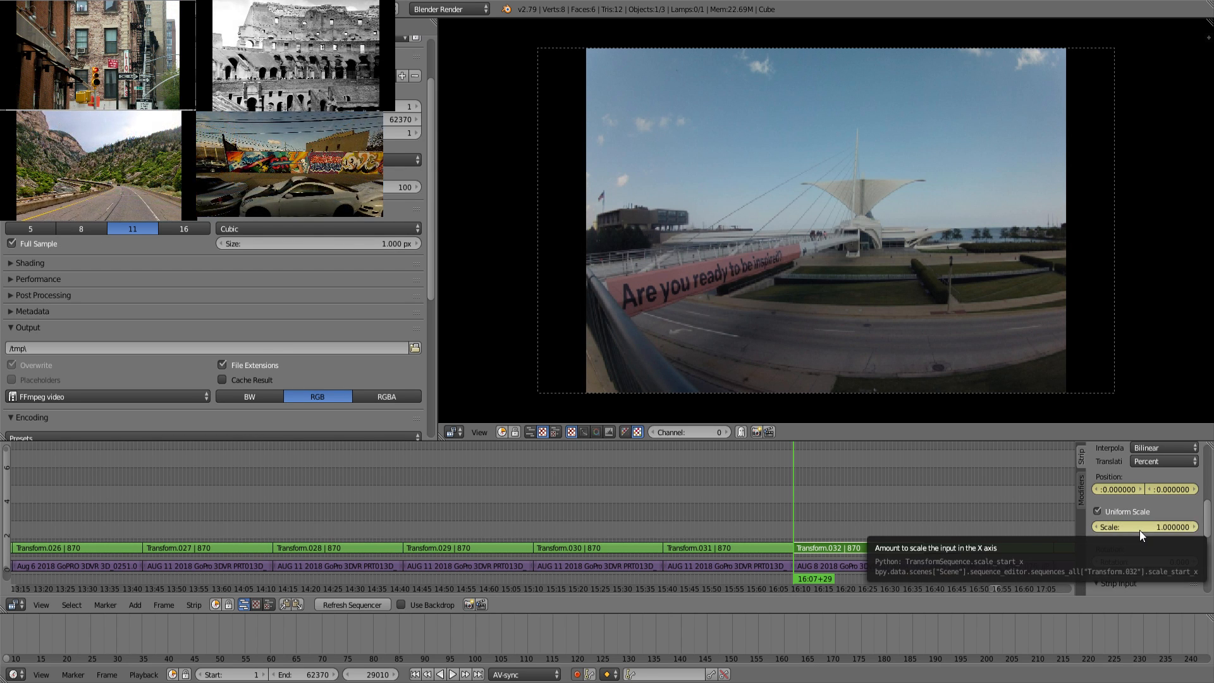
drag(1139, 530, 1177, 530)
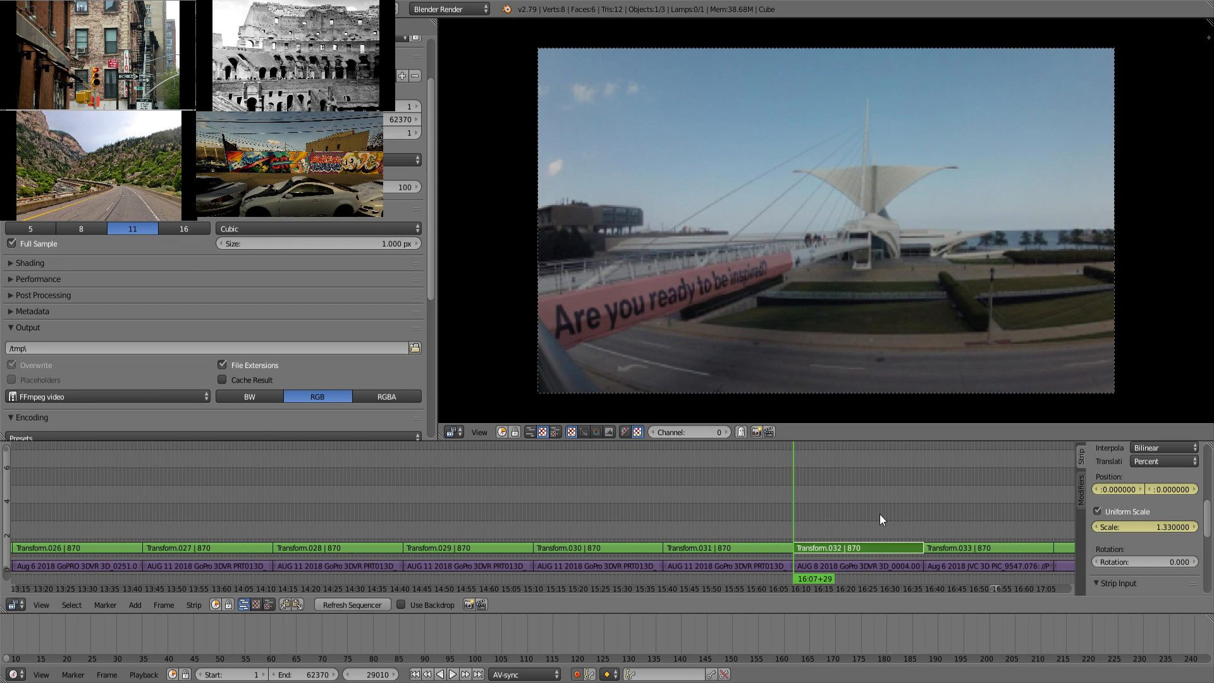
Step: Change Transform.032's scale and its X and Y position on its last frame, 29879
key(Page_Up)
key(Left)
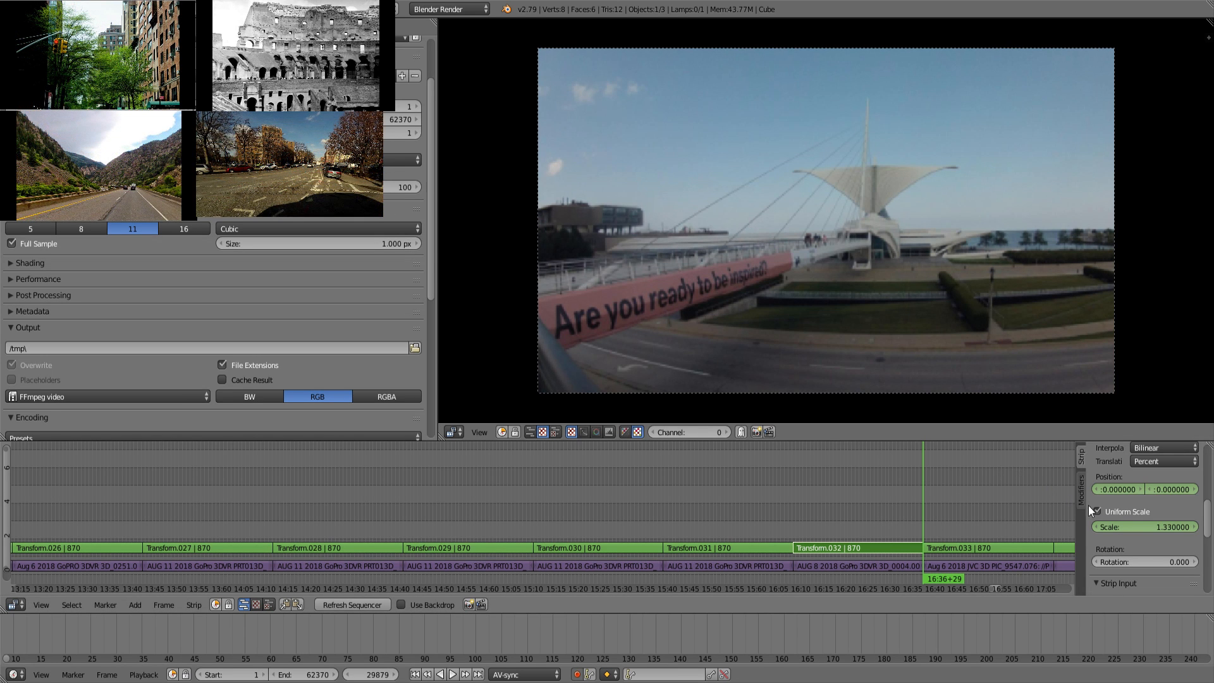
mouse_move(1152, 529)
mouse_down()
mouse_move(1177, 529)
mouse_move(1148, 524)
mouse_up()
drag(1126, 486, 1100, 486)
drag(1174, 493, 1157, 493)
Step: Enable uniform scaling on Transform.033, keyframe position and scale on its first frame, 29880, and reframe the photo on its last, 30749
mouse_move(952, 518)
mouse_down()
mouse_move(965, 515)
mouse_move(920, 500)
mouse_move(942, 497)
mouse_up()
right_click(985, 545)
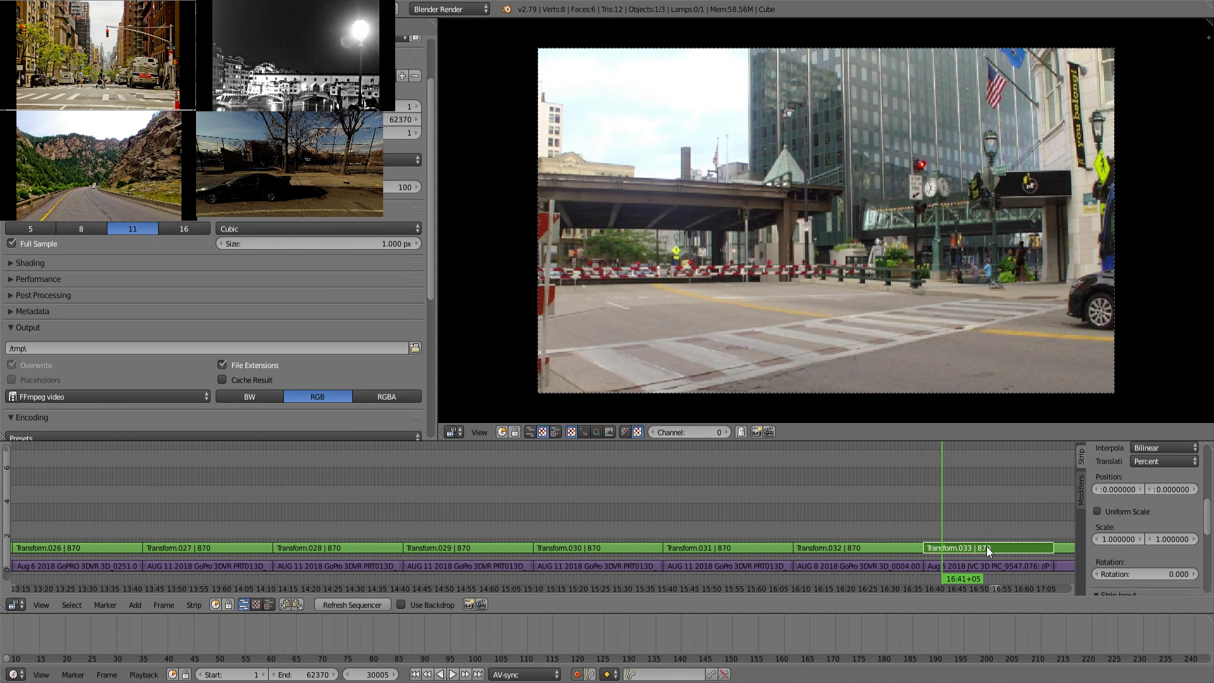
key(Page_Down)
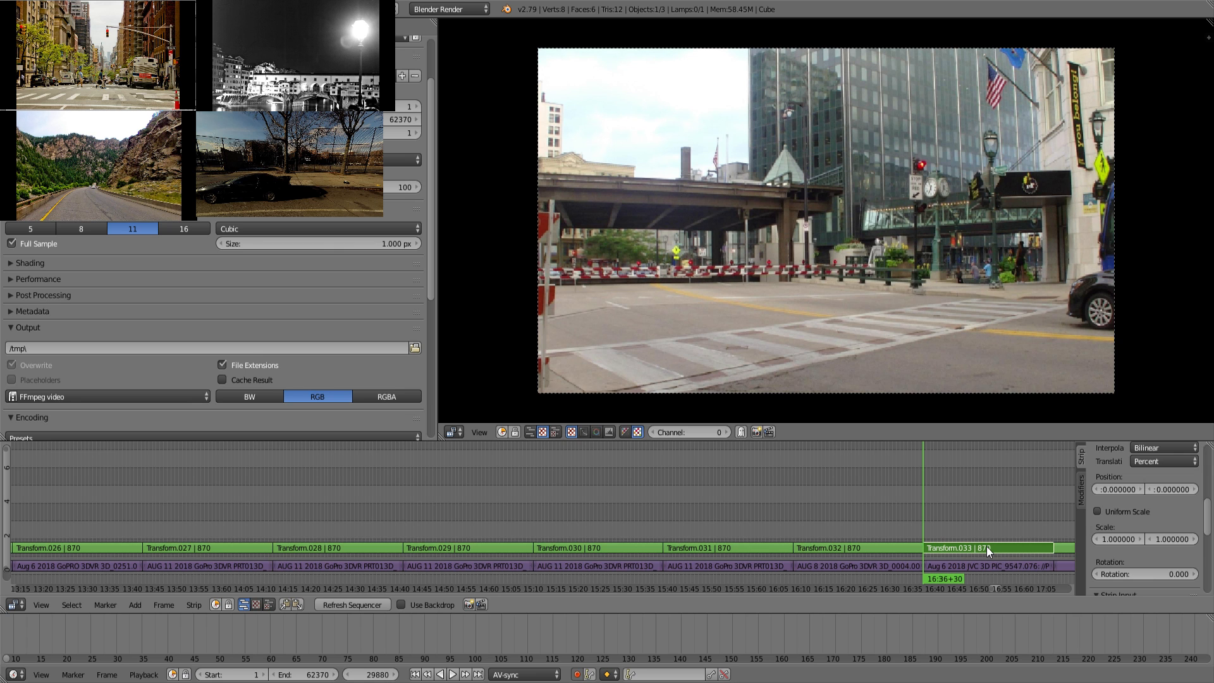
middle_drag(996, 521, 821, 501)
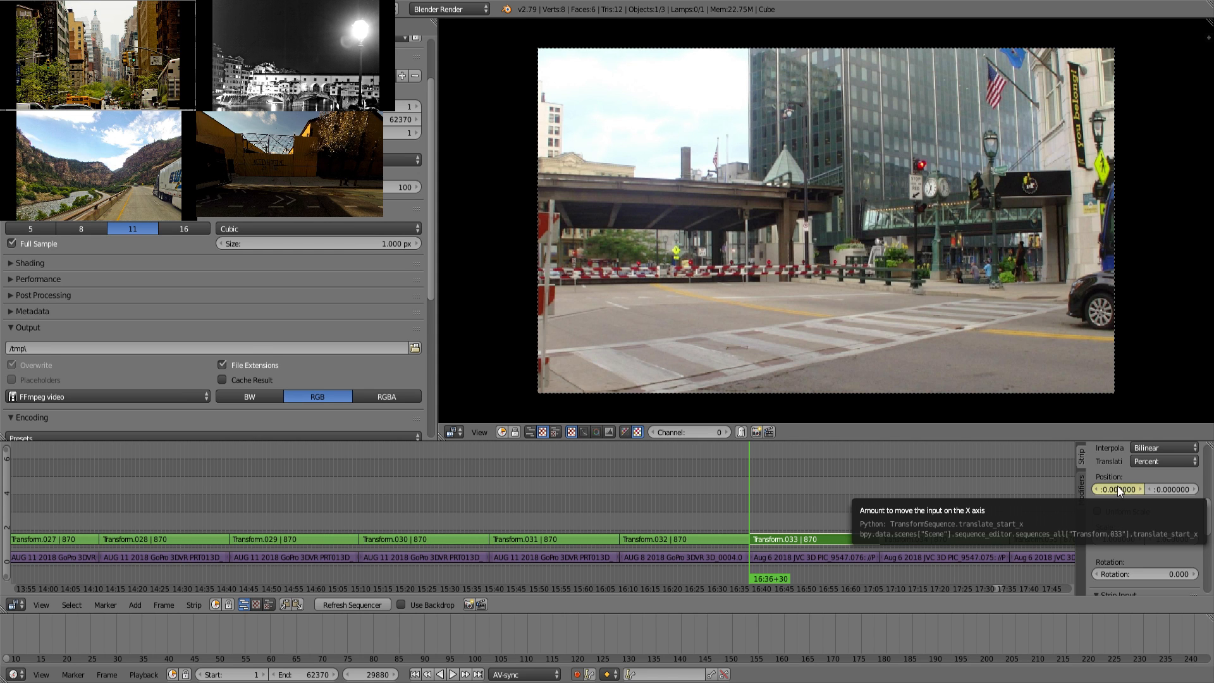
key(i)
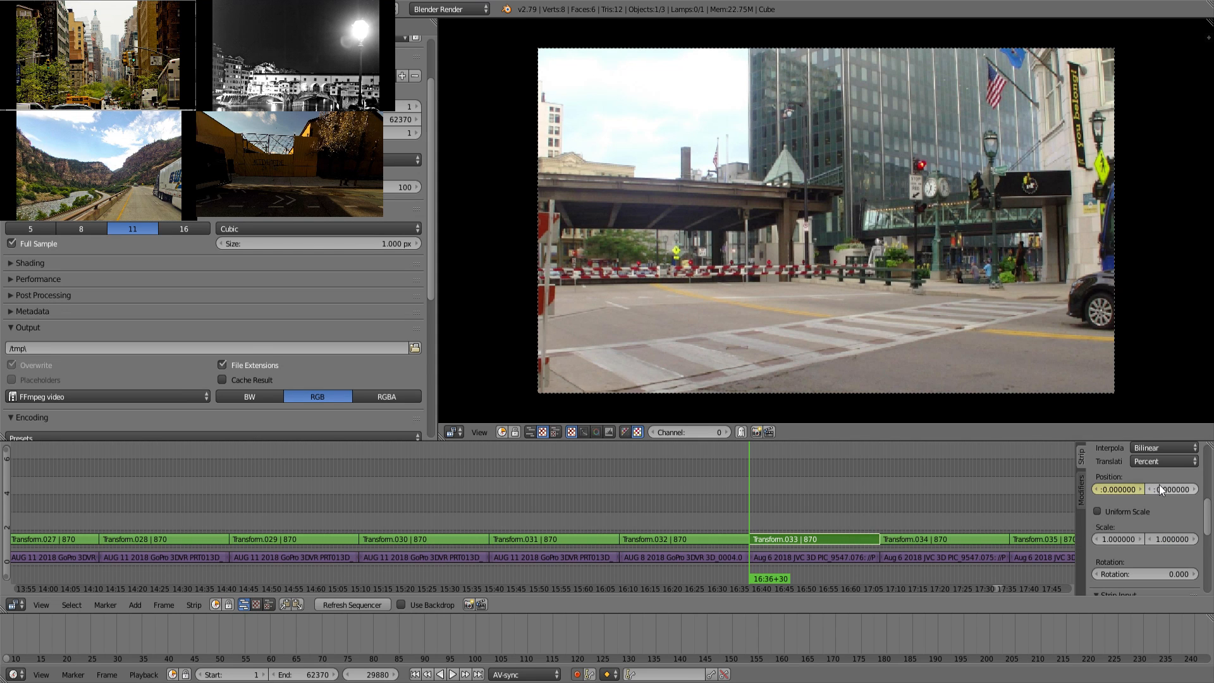
click(1121, 510)
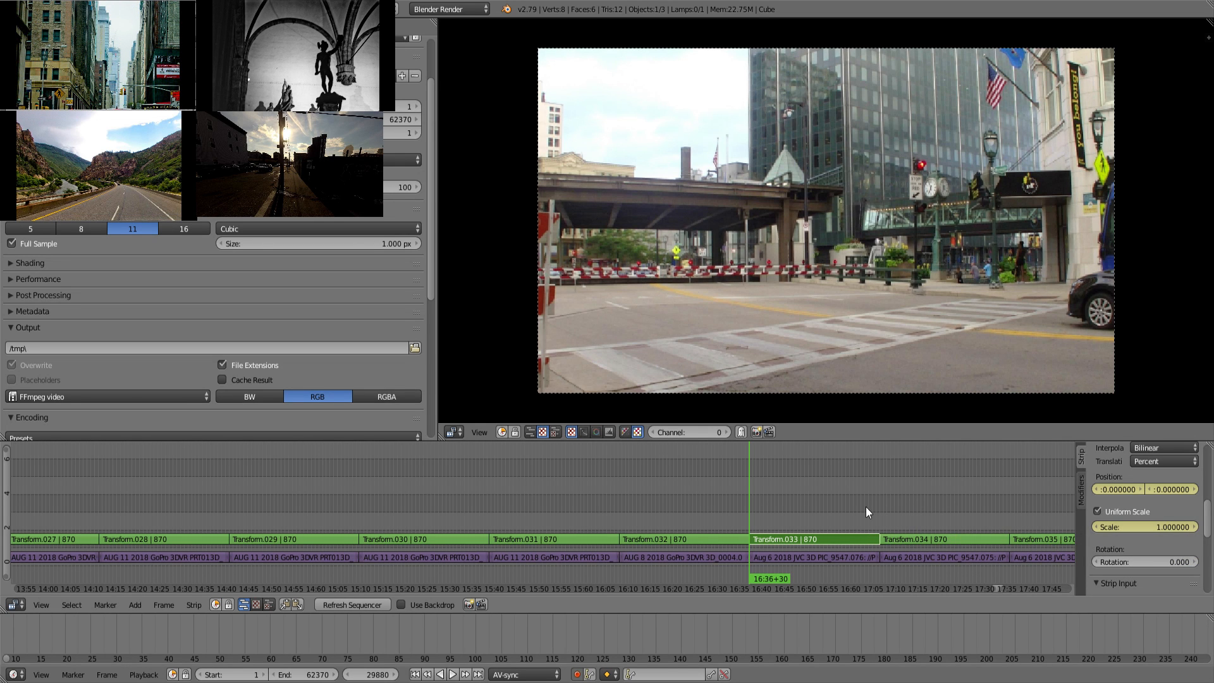
key(Page_Up)
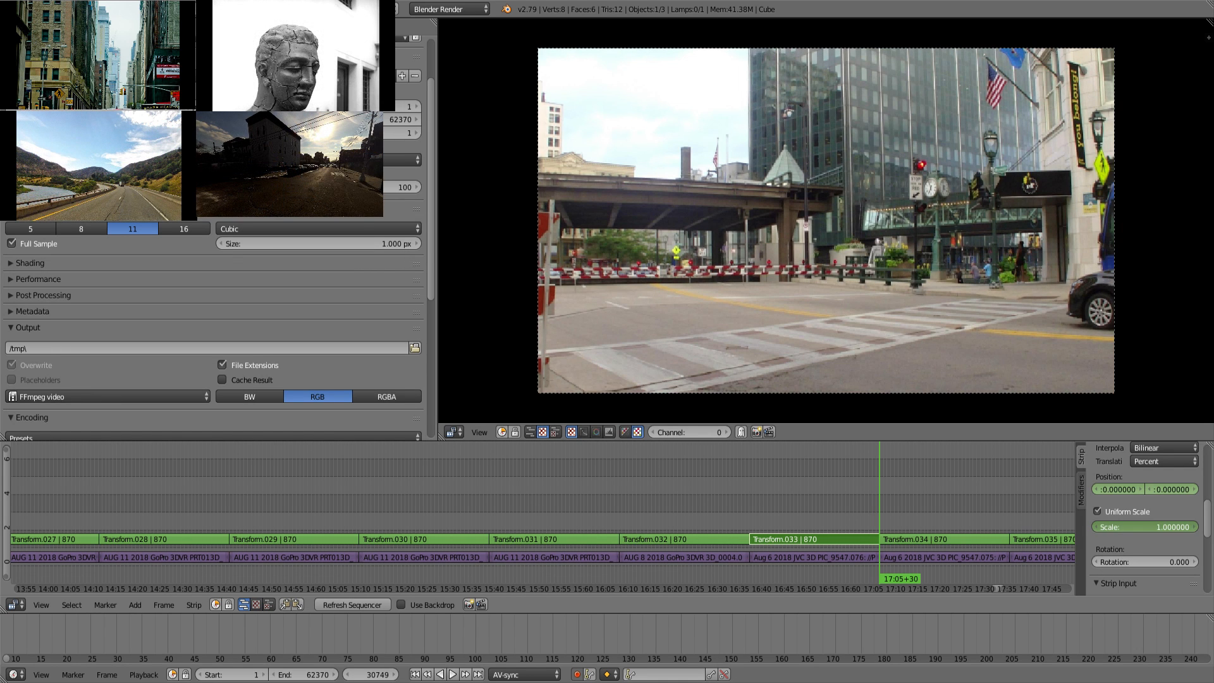
drag(1132, 528, 1181, 488)
Step: Enable uniform scaling on Transform.034 and insert position and scale keyframes on its first frame, 30750
middle_drag(911, 500, 641, 465)
right_click(680, 533)
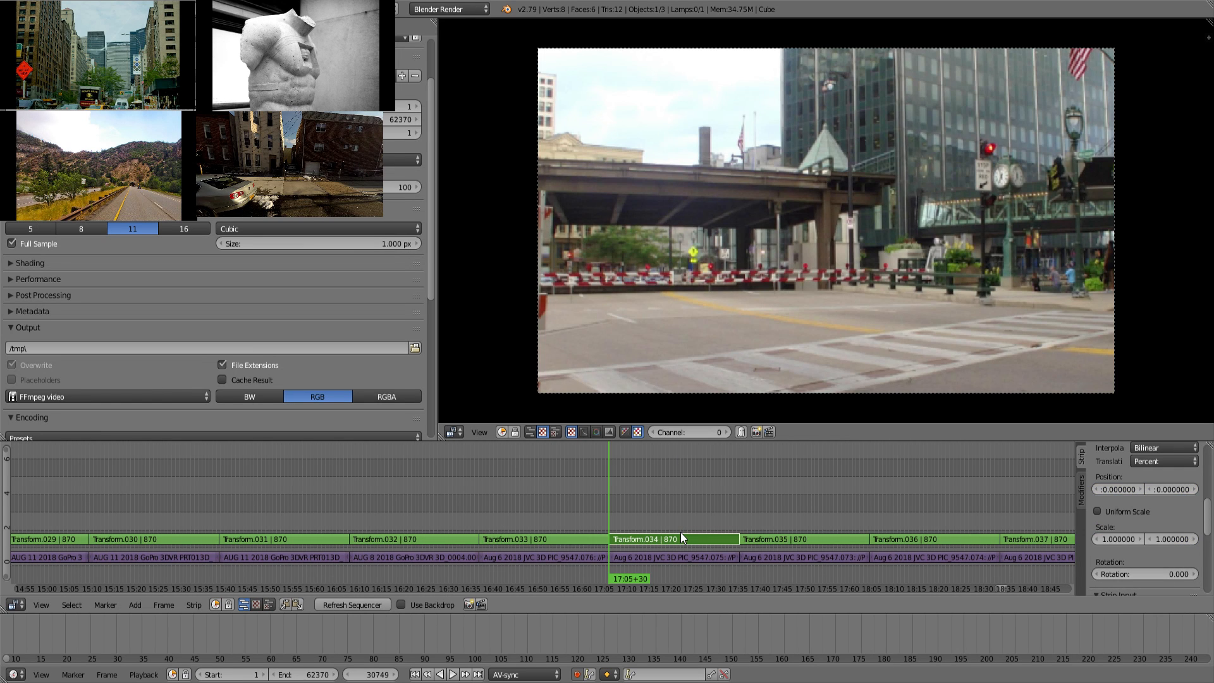
key(Right)
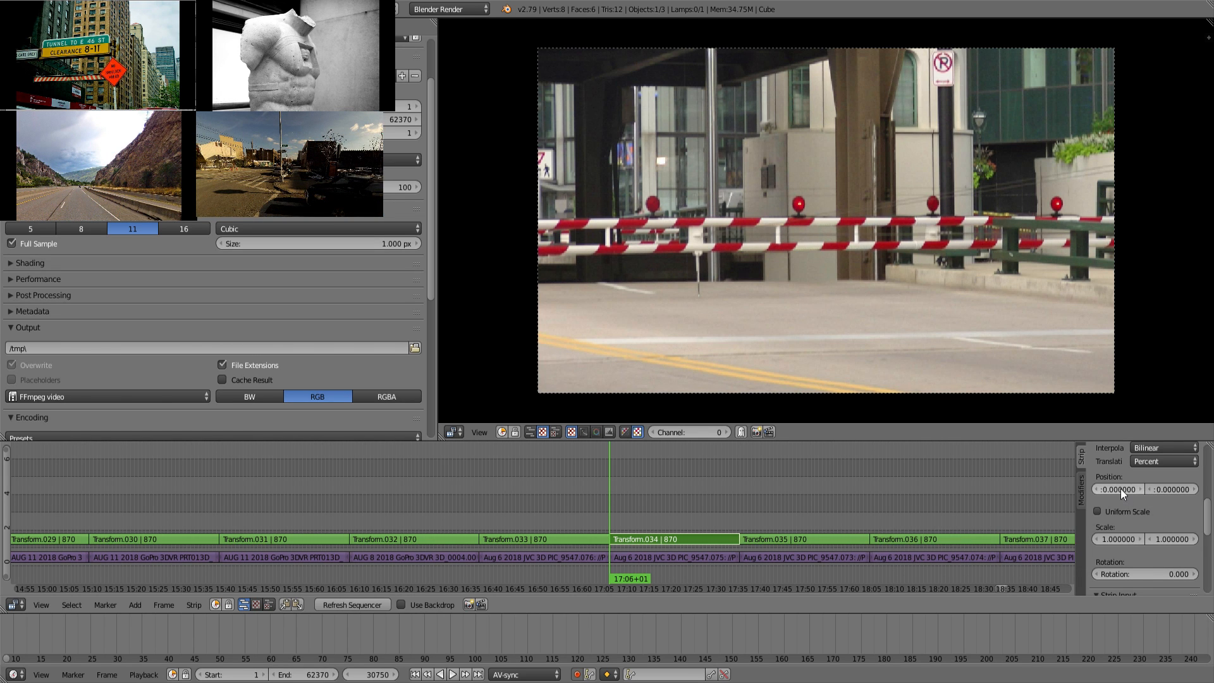
click(1127, 508)
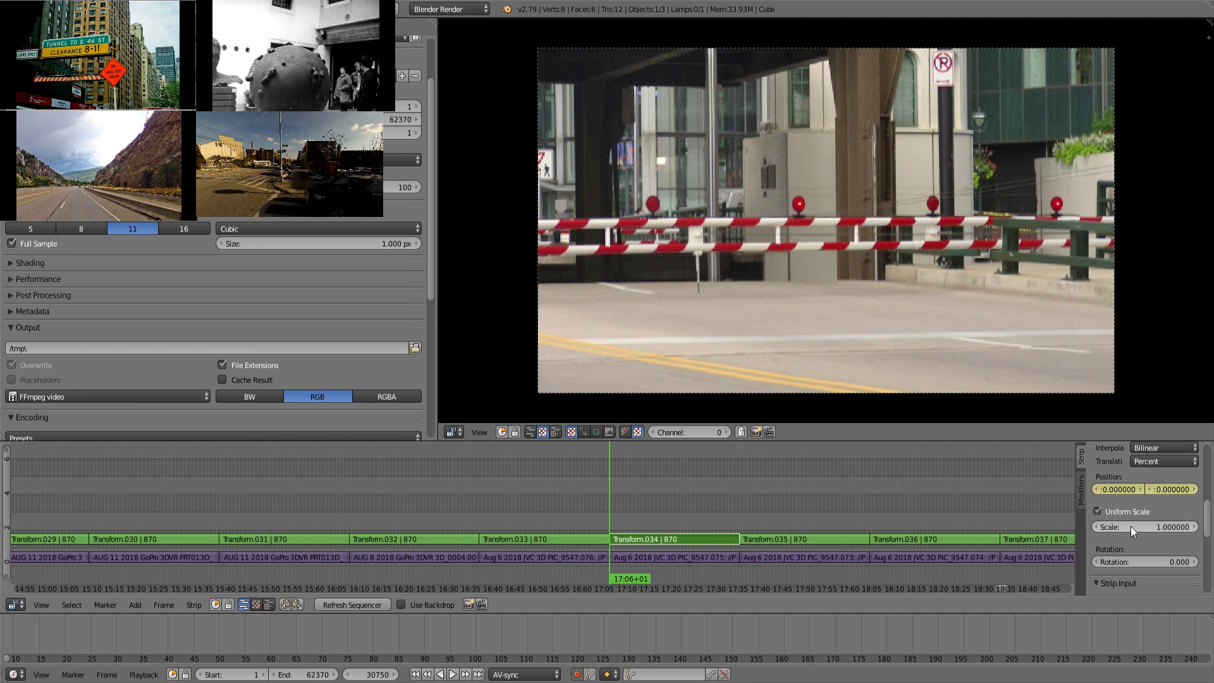
Step: Set Transform.034's scale to 1.27 and X position to -12.66 on its last frame, 31619
click(731, 475)
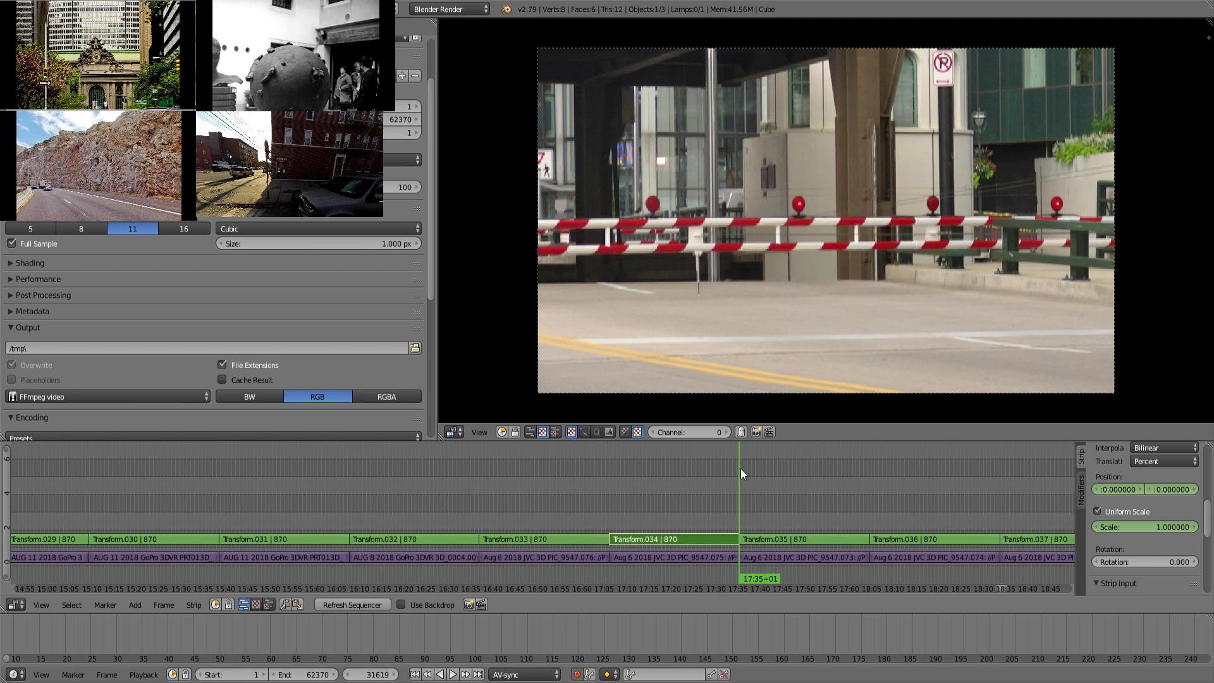
drag(1147, 528, 1147, 529)
text(1.27)
key(Return)
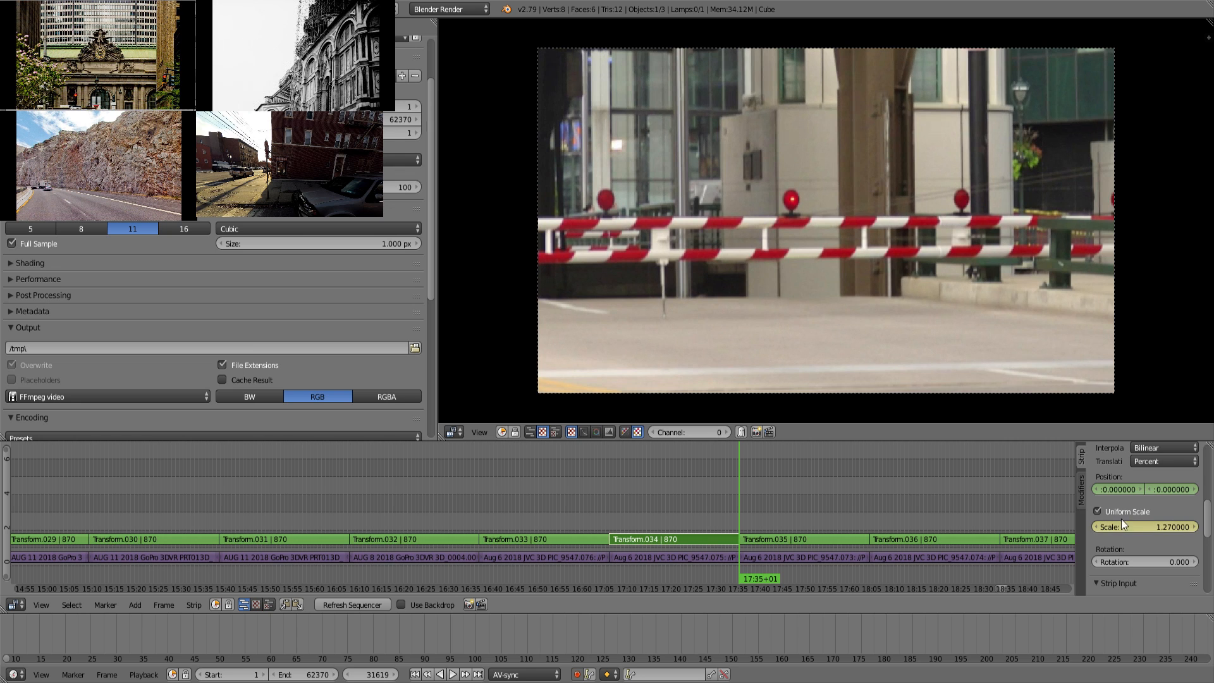
drag(1130, 491, 1074, 491)
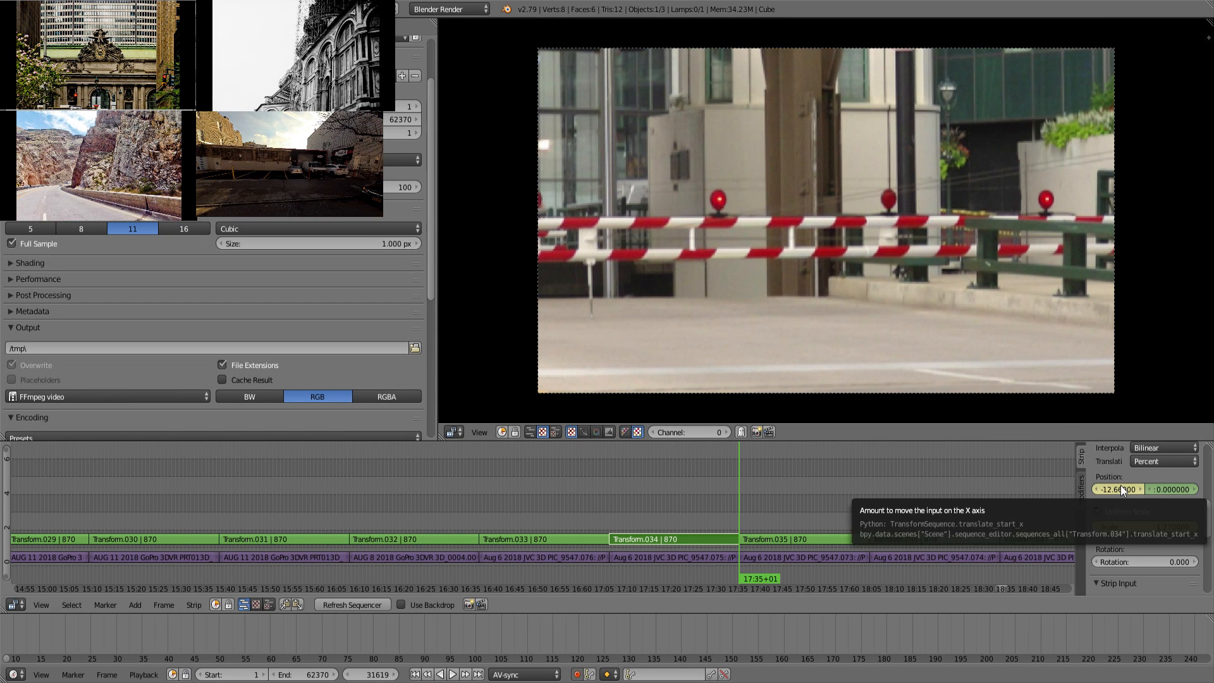
scroll(1120, 484, down, 5)
scroll(1121, 484, up, 5)
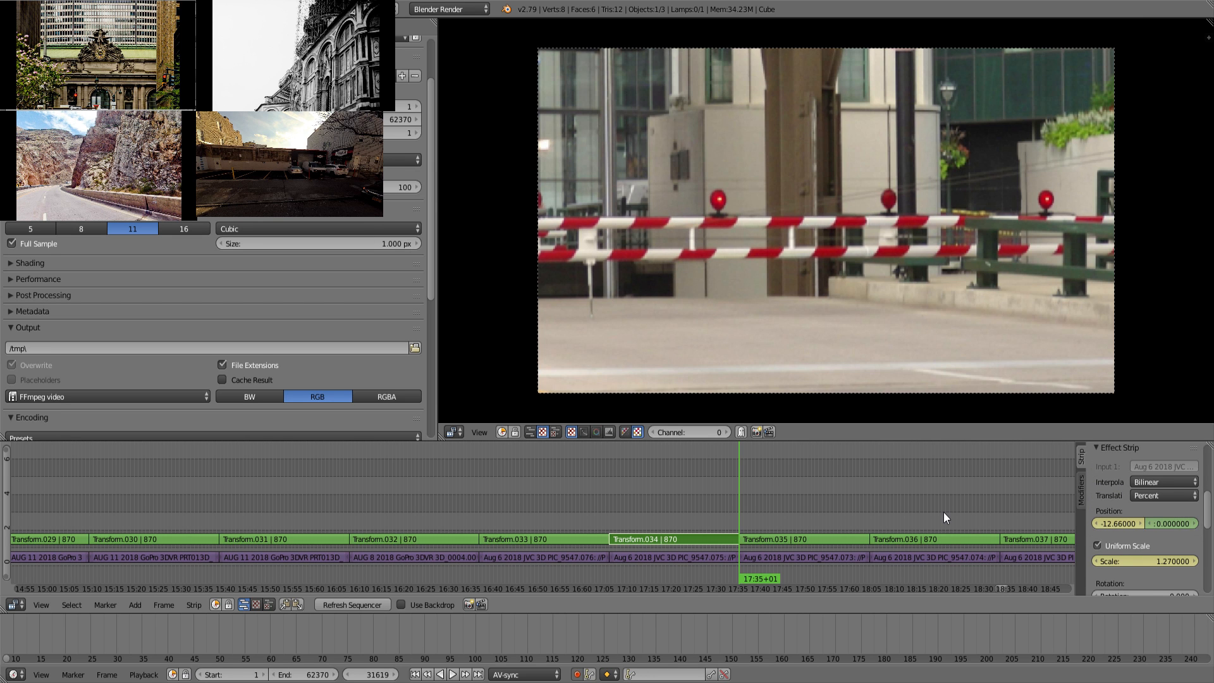
Step: Adjust Transform.034's Y position on its first frame, 30750, and scrub through the strip to check the move
key(Page_Down)
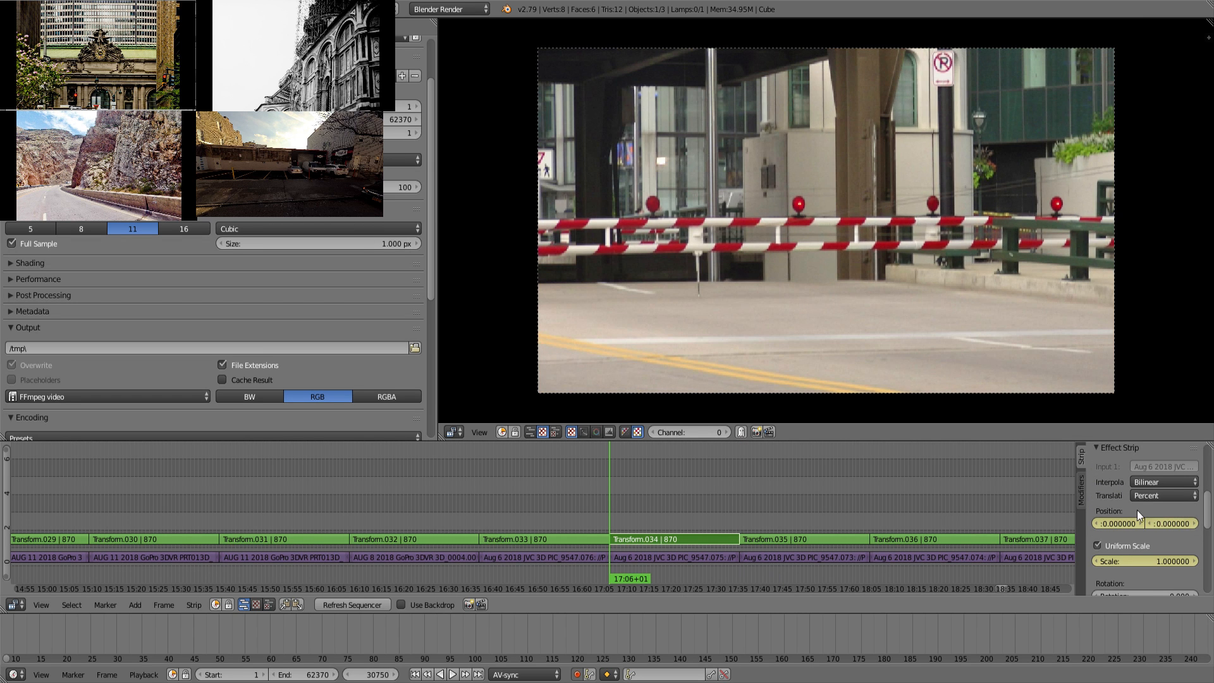
drag(1160, 526, 1193, 524)
drag(624, 507, 756, 511)
Step: Enable uniform scaling on Transform.035 and keyframe scale 1.48 and position -12.36, -22.59 on its first frame, 31620
right_click(785, 540)
key(Page_Down)
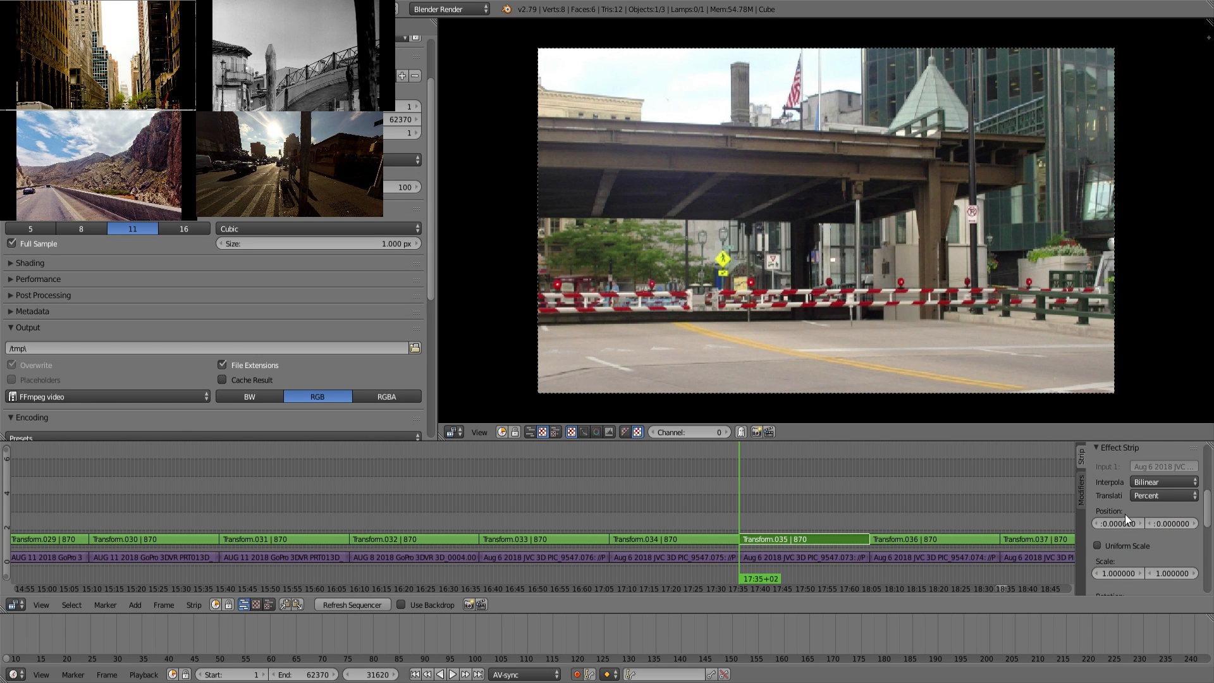
key(i)
click(1120, 543)
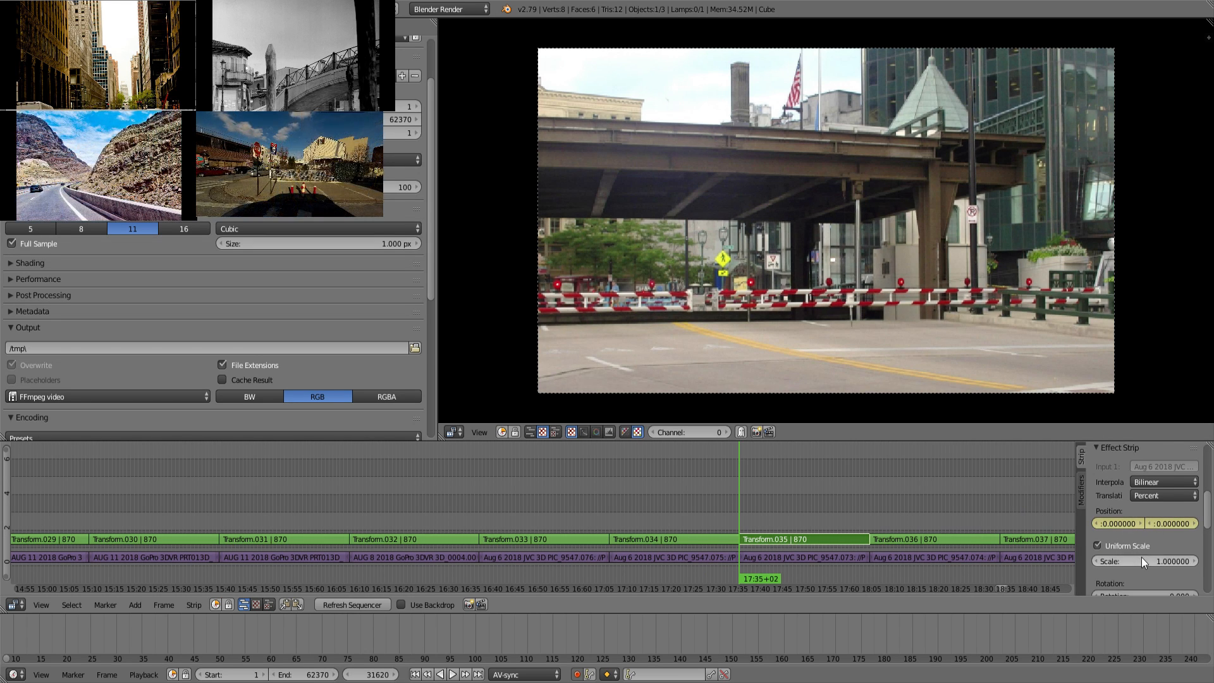
drag(1144, 560, 1095, 524)
mouse_move(1171, 524)
mouse_down()
mouse_move(1148, 524)
mouse_move(1185, 520)
mouse_up()
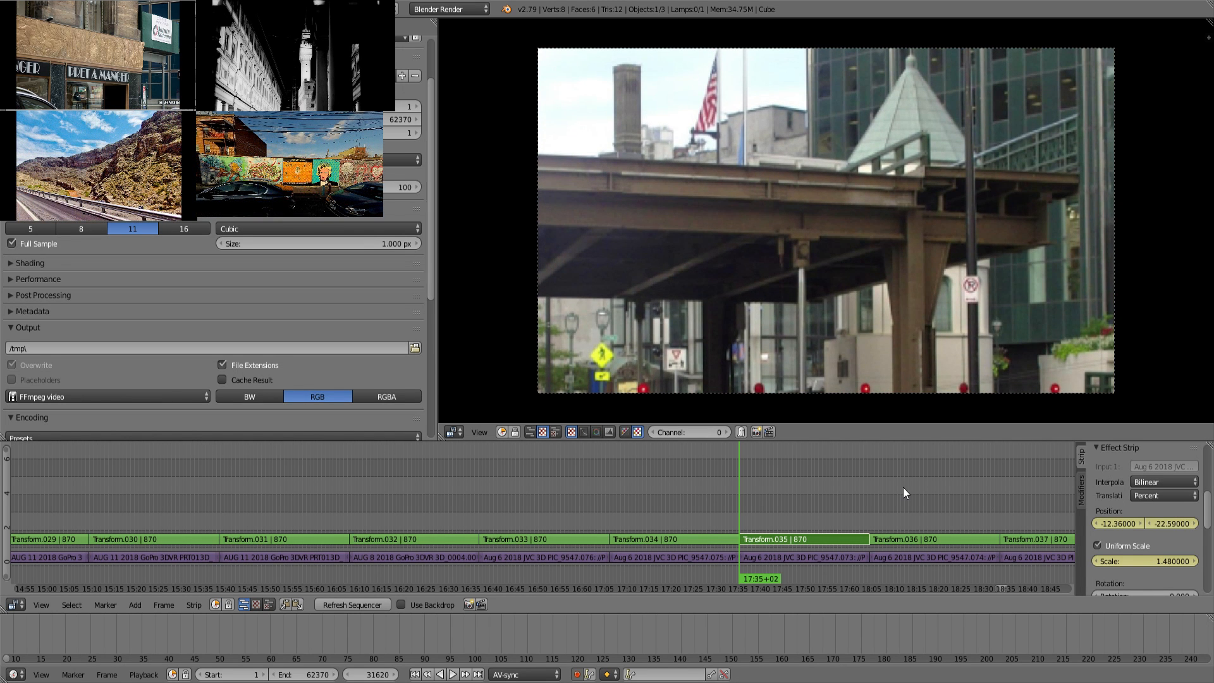
Step: Set Transform.035's ending framing to scale 1 and position 0, 0 on its last frame, 32489
key(Page_Up)
key(Left)
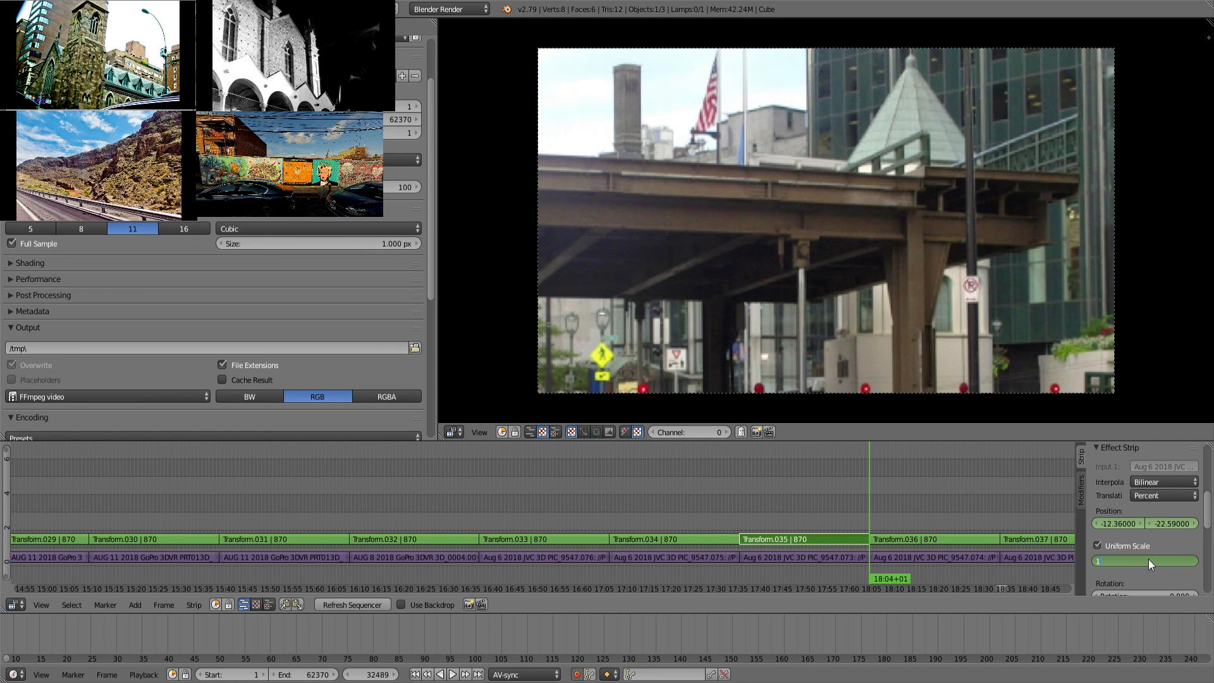
text(1)
key(Return)
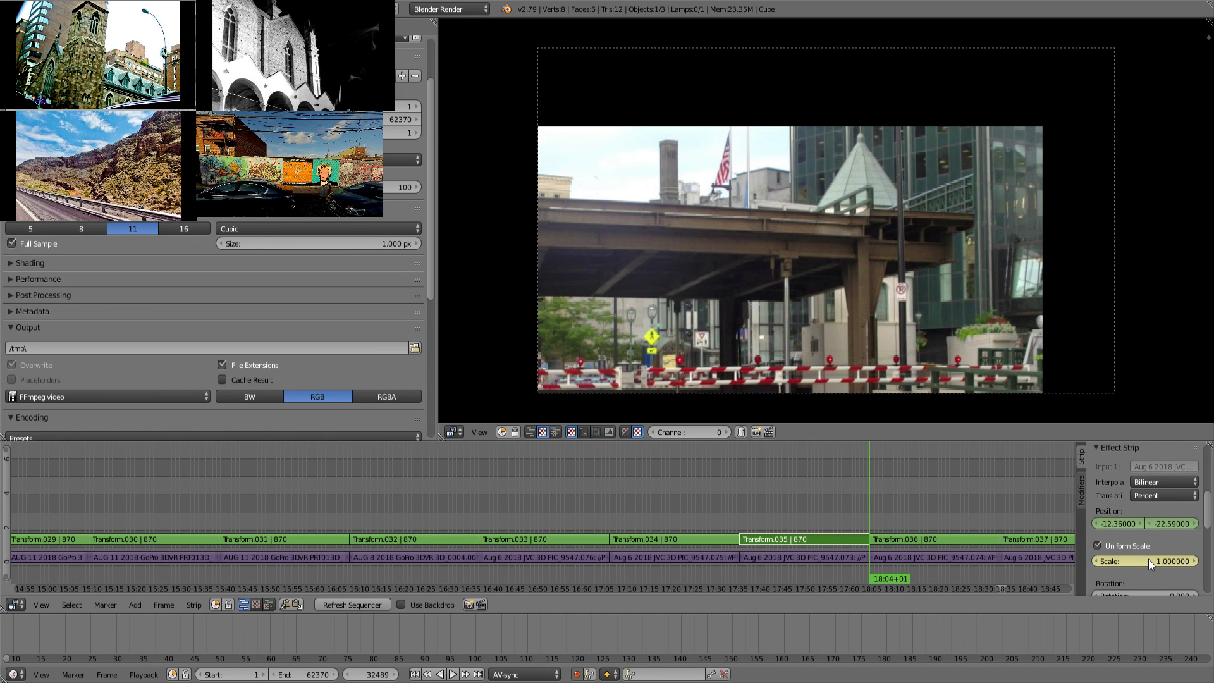
click(1118, 523)
text(0)
key(Return)
click(1156, 525)
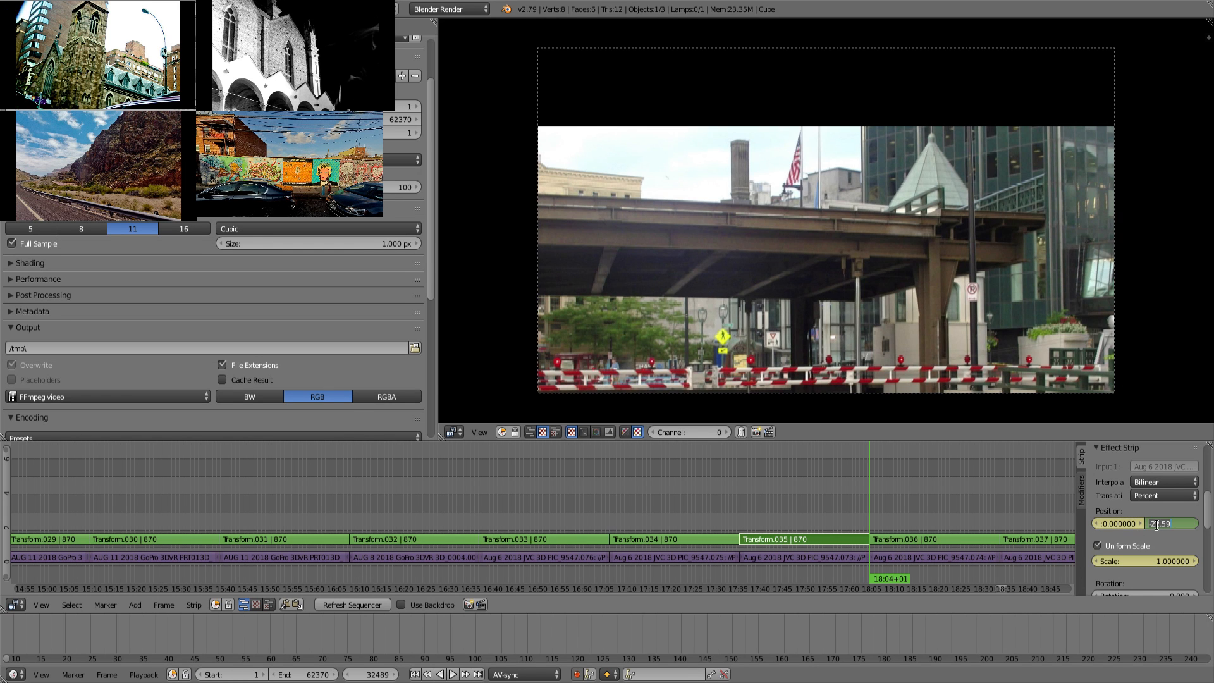
text(0)
key(Return)
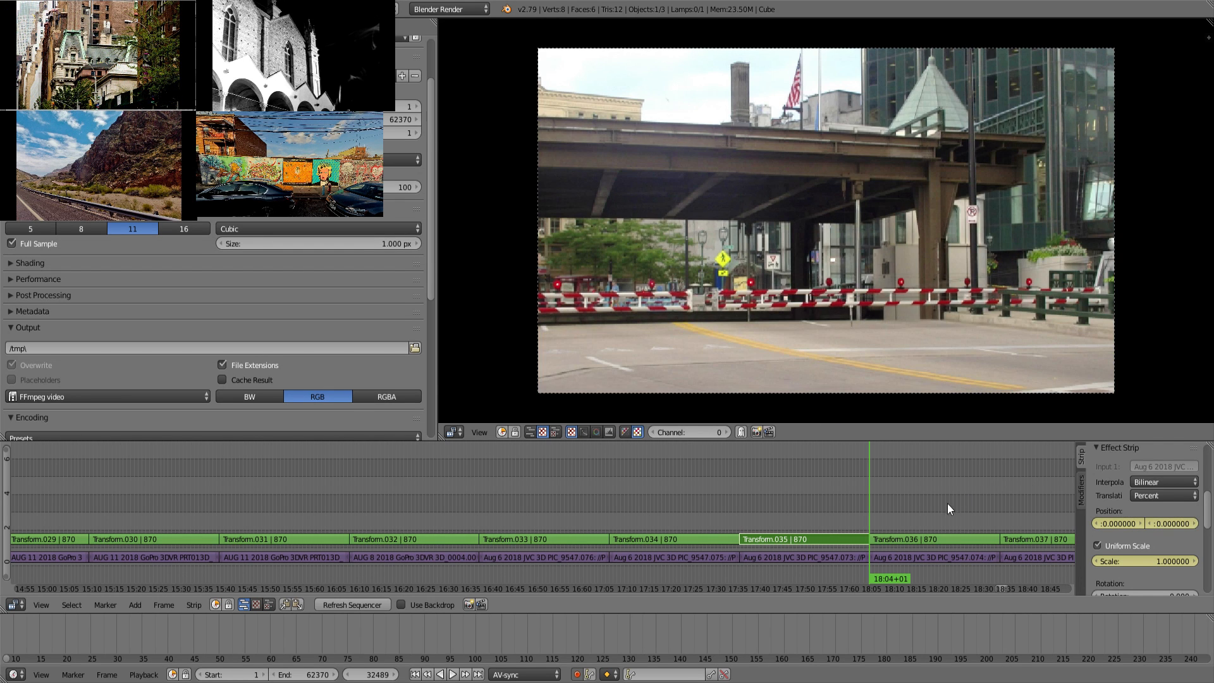
Step: Enable uniform scaling on Transform.036 and insert position and scale keyframes on its first frame, 32490
click(928, 517)
right_click(938, 534)
key(Page_Down)
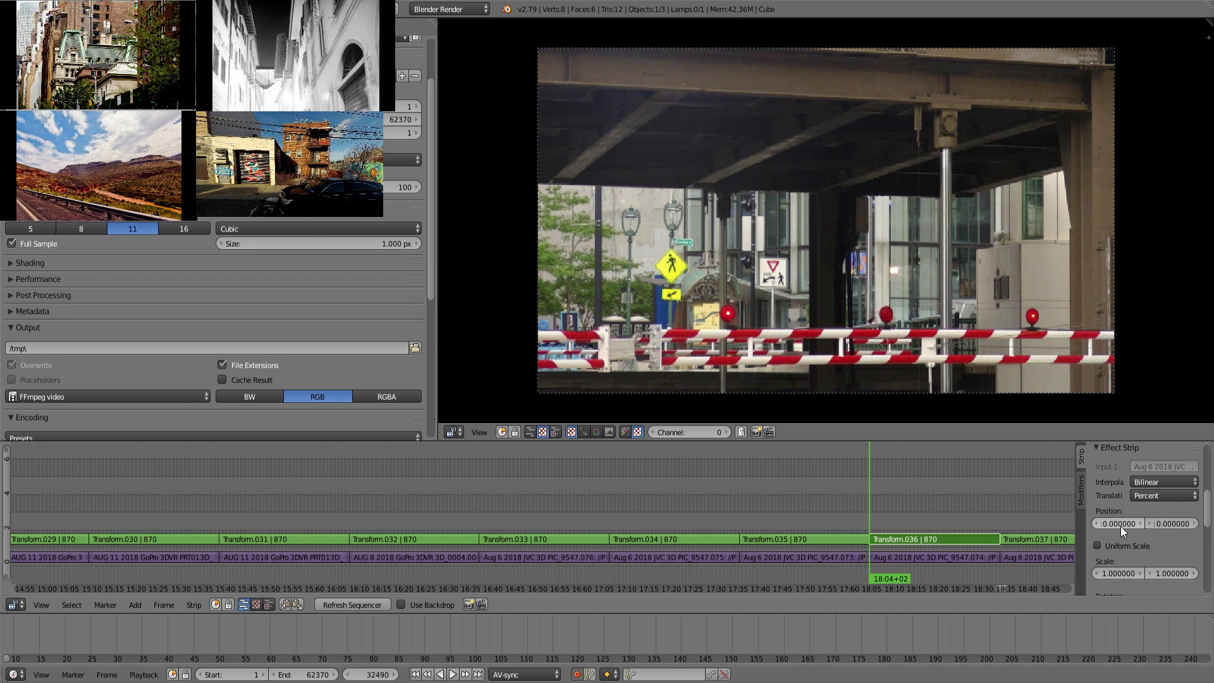
click(1128, 545)
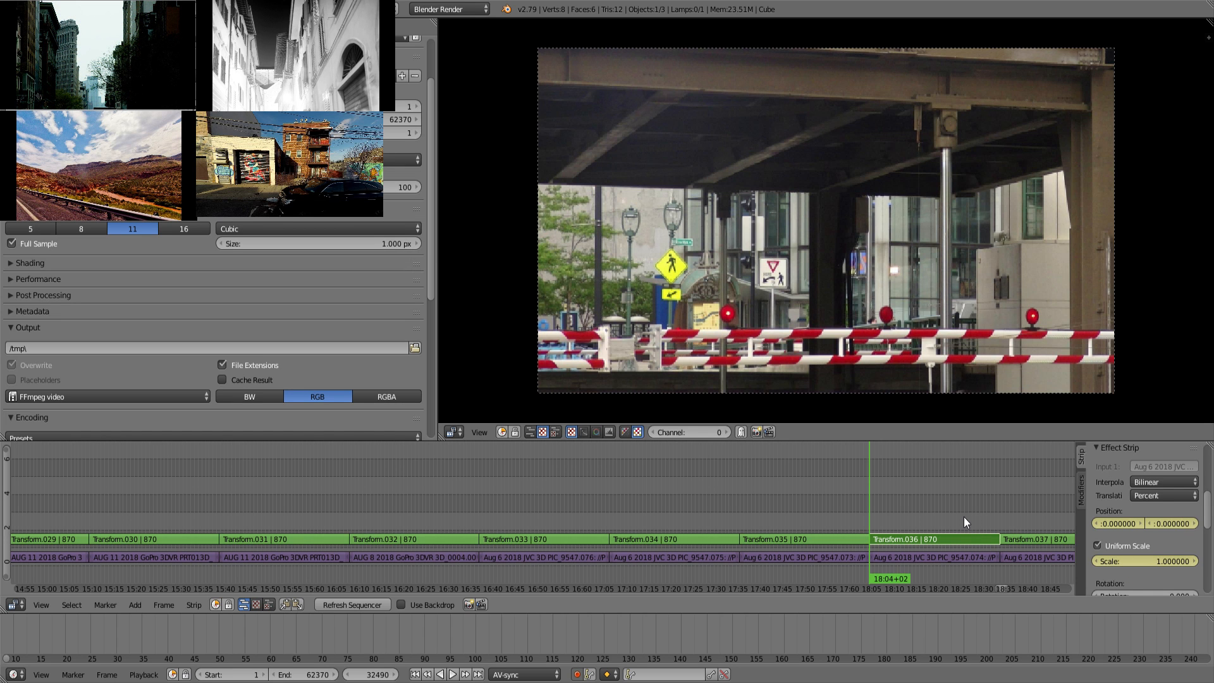
Step: Enlarge and shift Transform.036's photo through its scale and position on the strip's last frame, 33359
key(Page_Up)
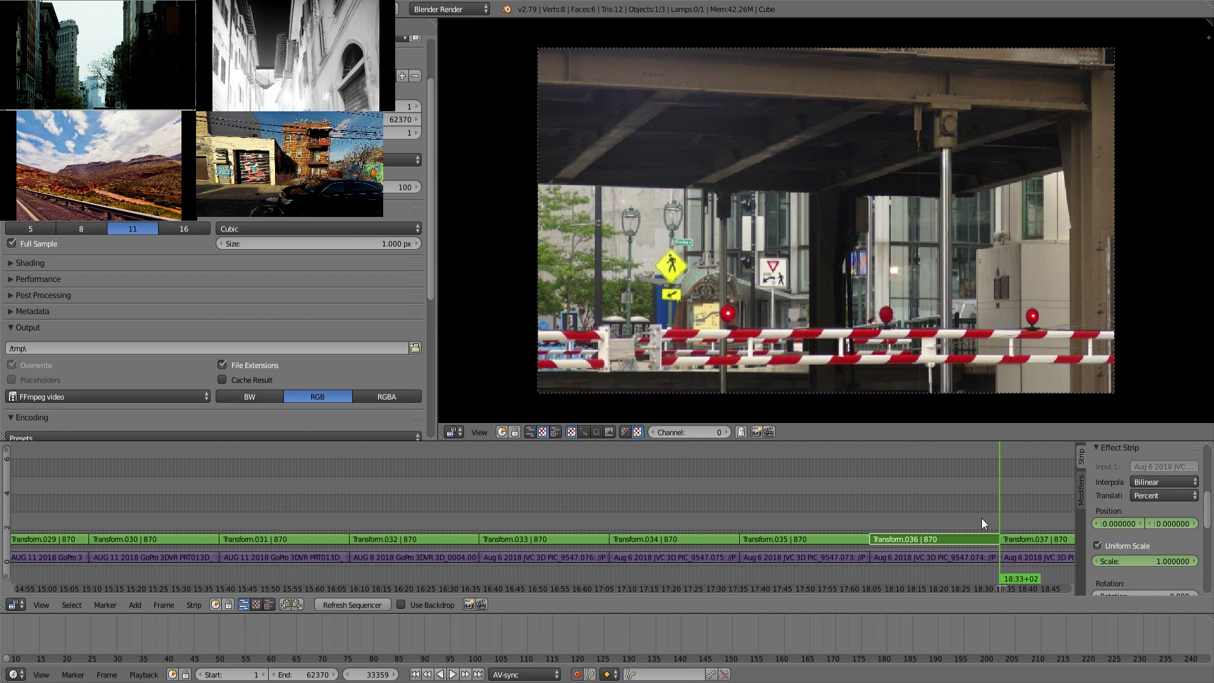
drag(1150, 561, 1181, 561)
drag(1119, 523, 1175, 529)
Step: Enable uniform scaling on Transform.037 and keyframe scale 1.36 and position -4.83, -7.23 on its first frame, 33360
middle_drag(1015, 507, 380, 581)
right_click(422, 541)
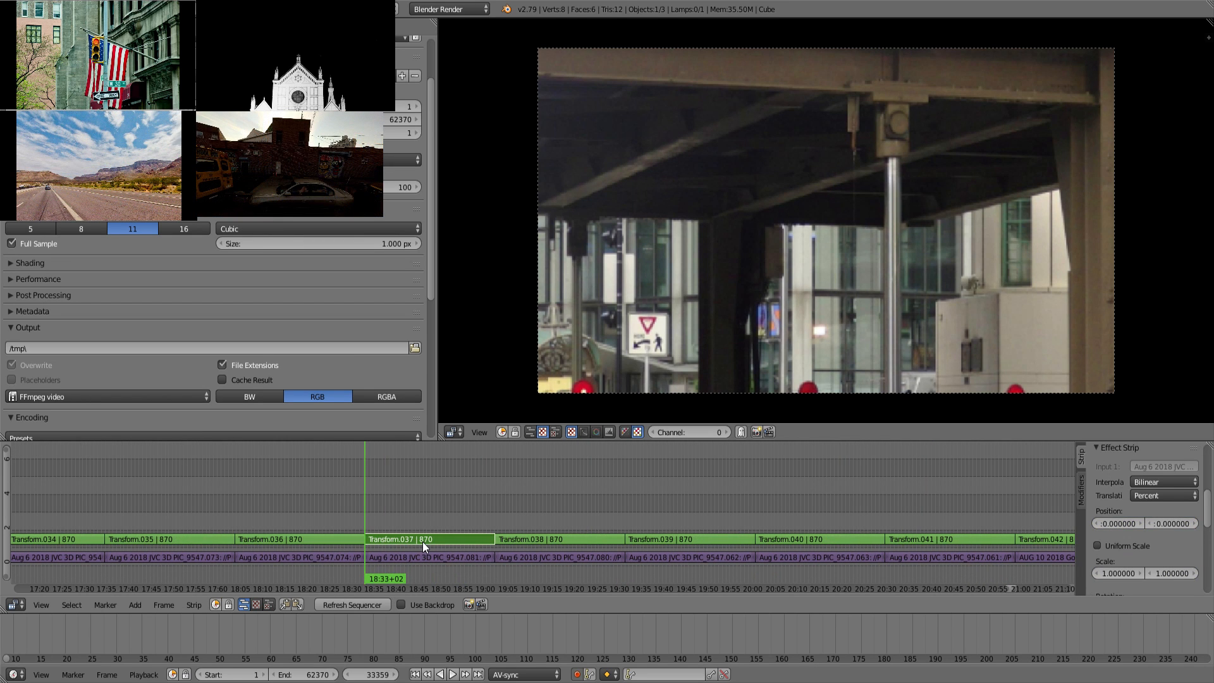
key(Right)
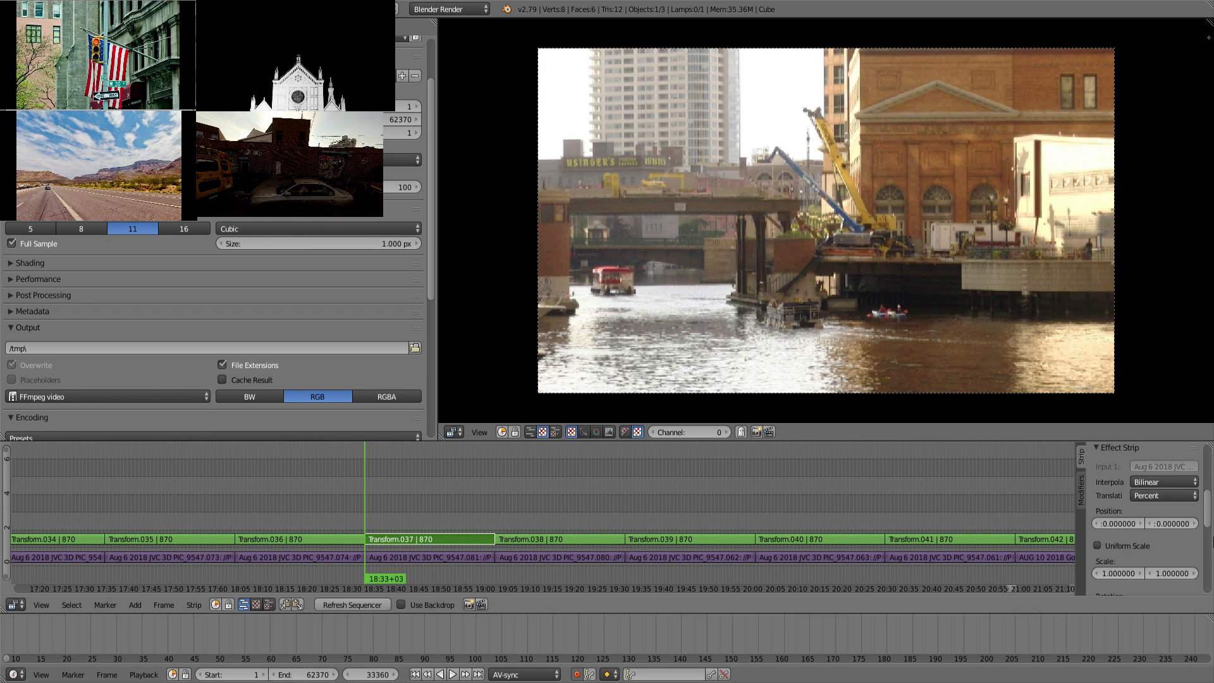
click(1124, 548)
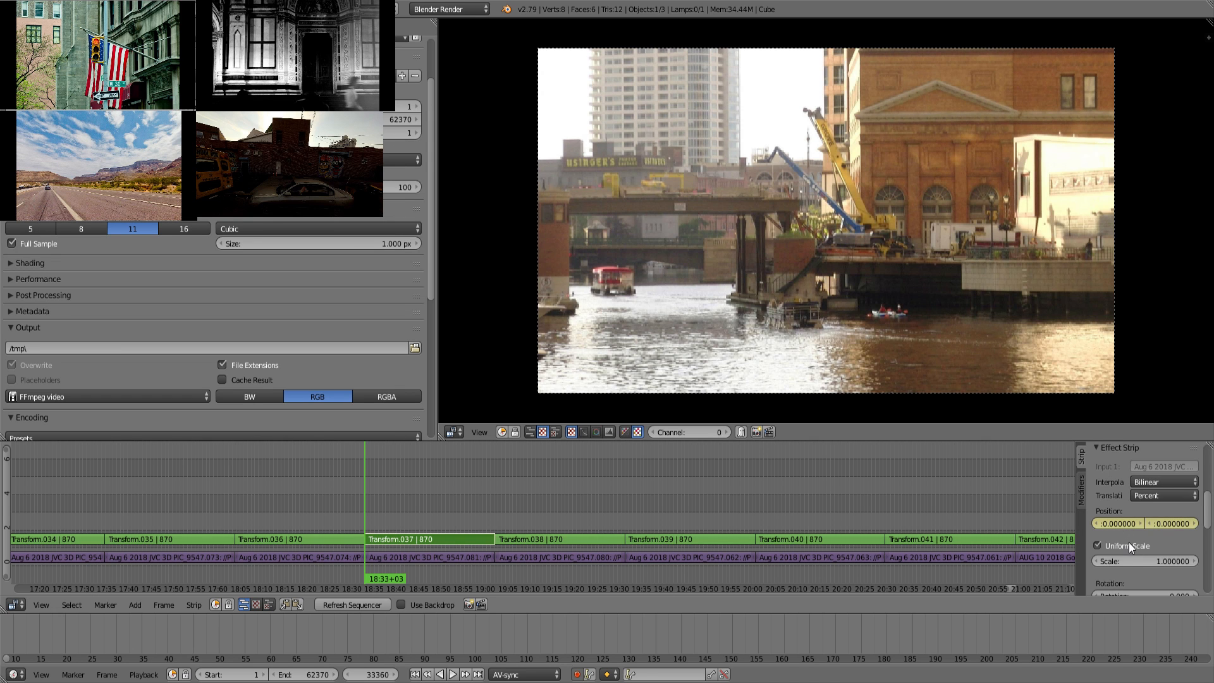
drag(1131, 561, 1196, 561)
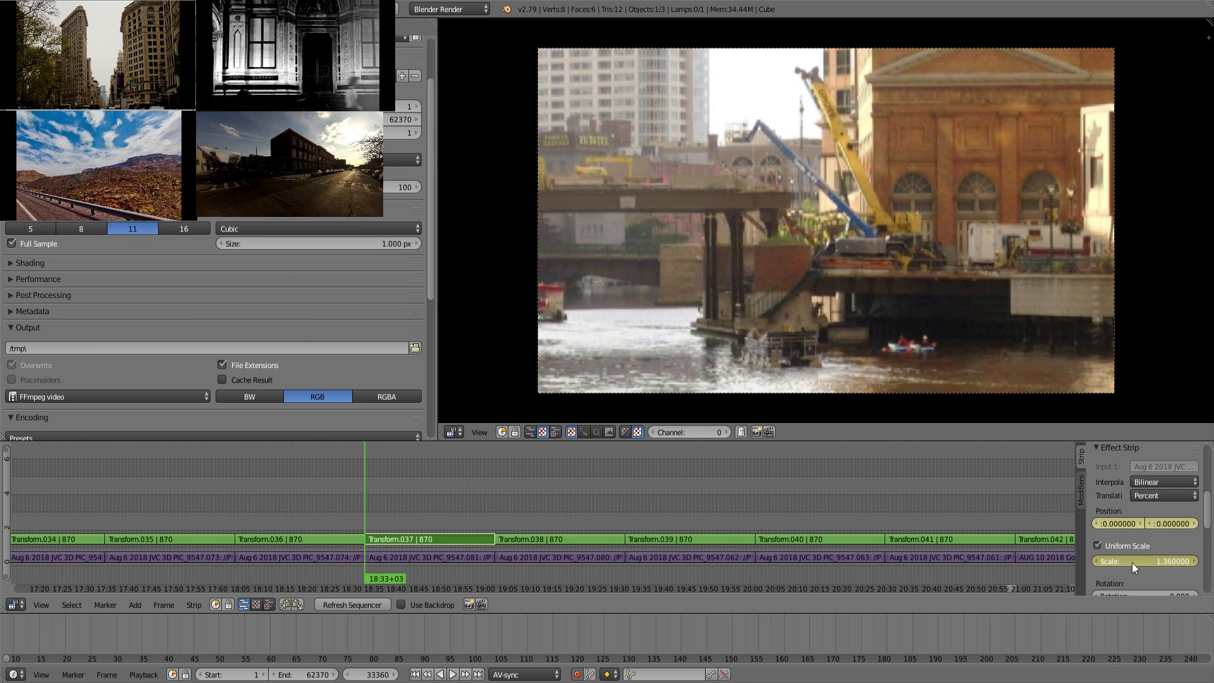
drag(1118, 524, 1144, 529)
Step: Set Transform.037's ending framing to position 0, 0 and scale 1 on its last frame, 34229
drag(426, 512, 447, 509)
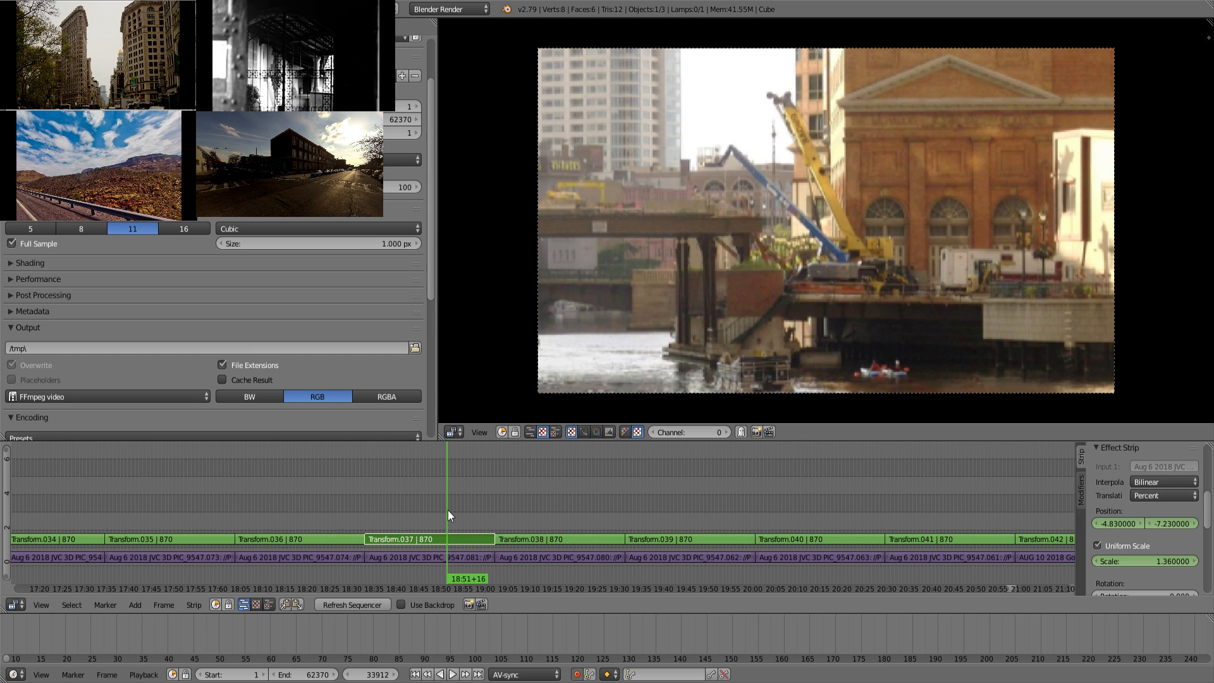
key(Page_Up)
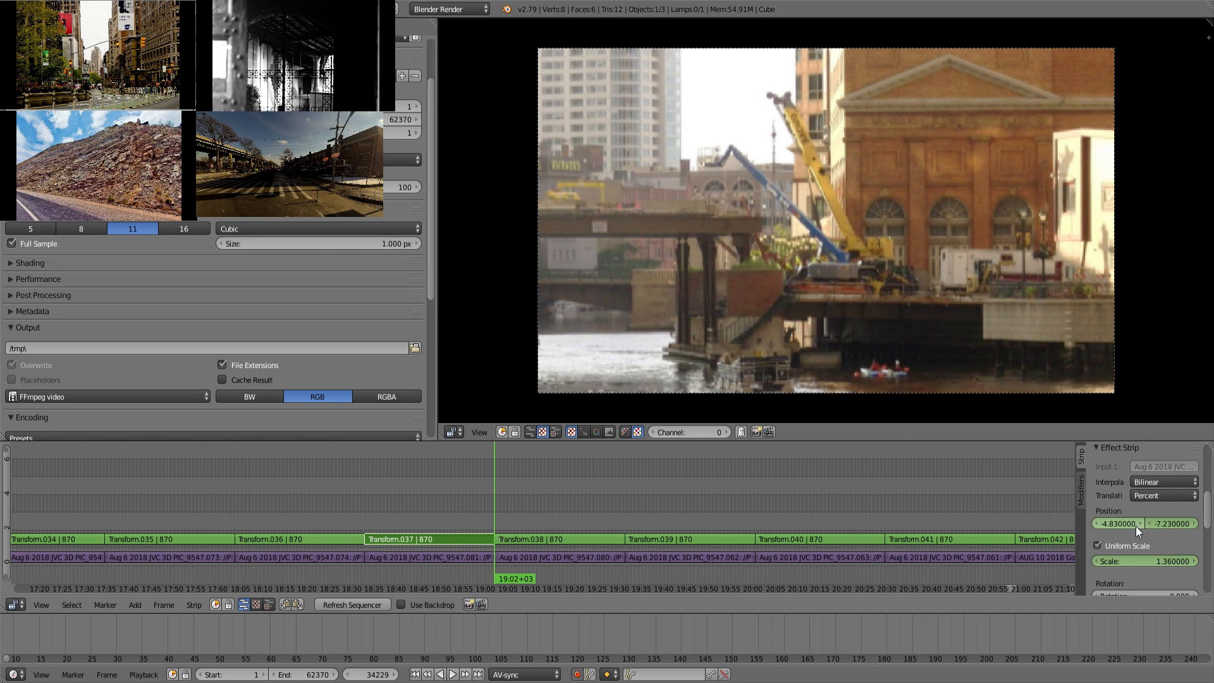
key(Return)
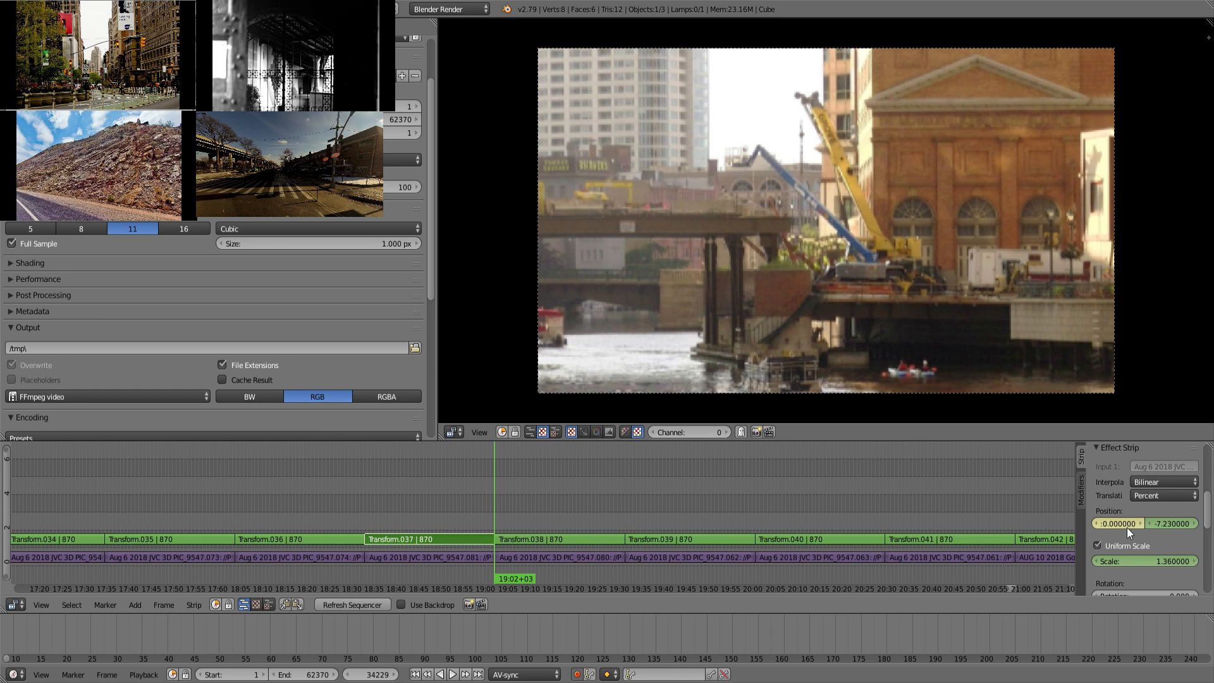
text(0)
key(Return)
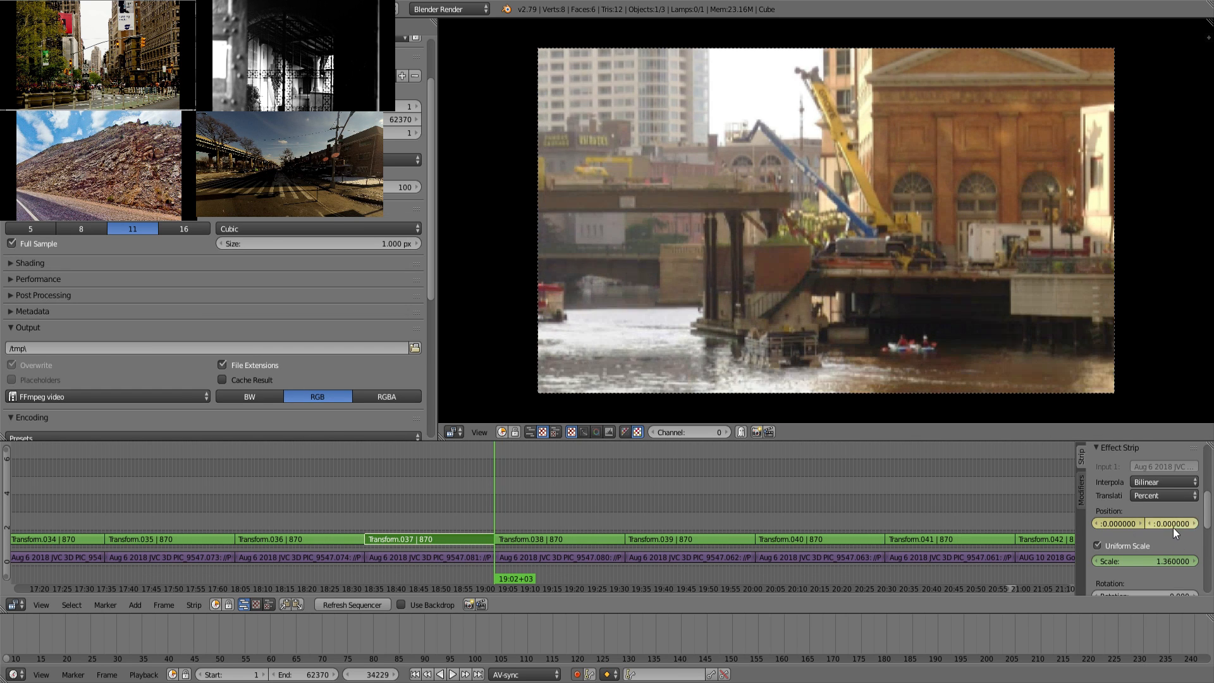
click(1160, 562)
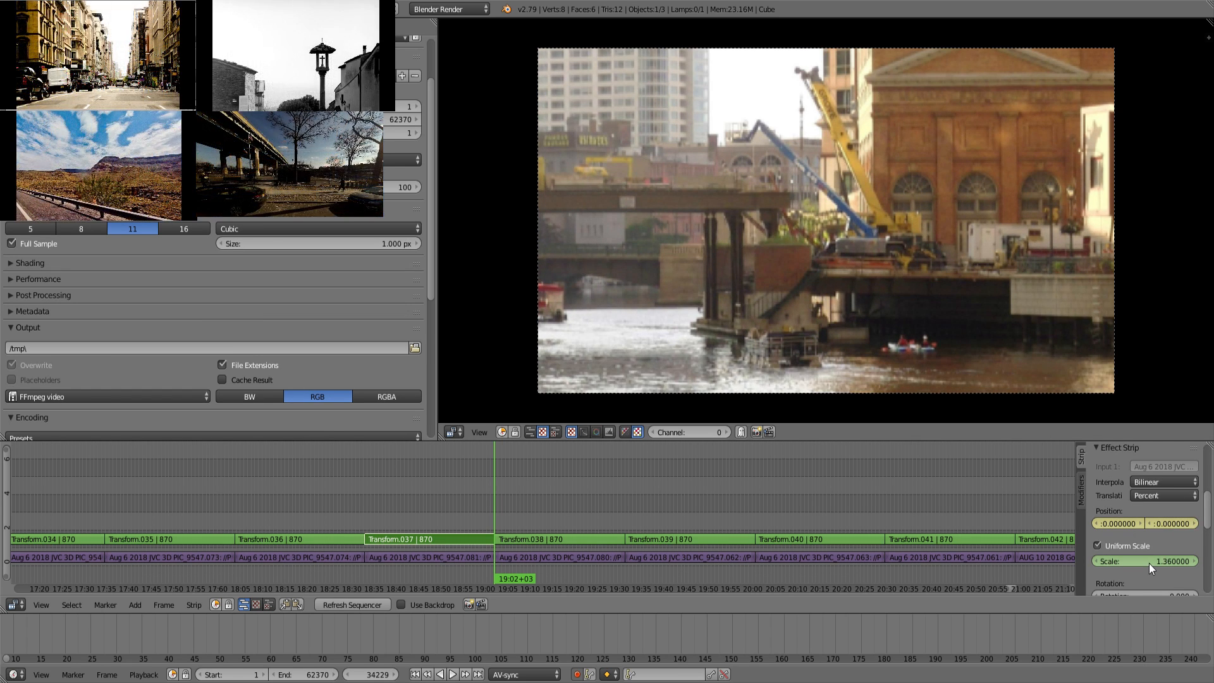
key(Return)
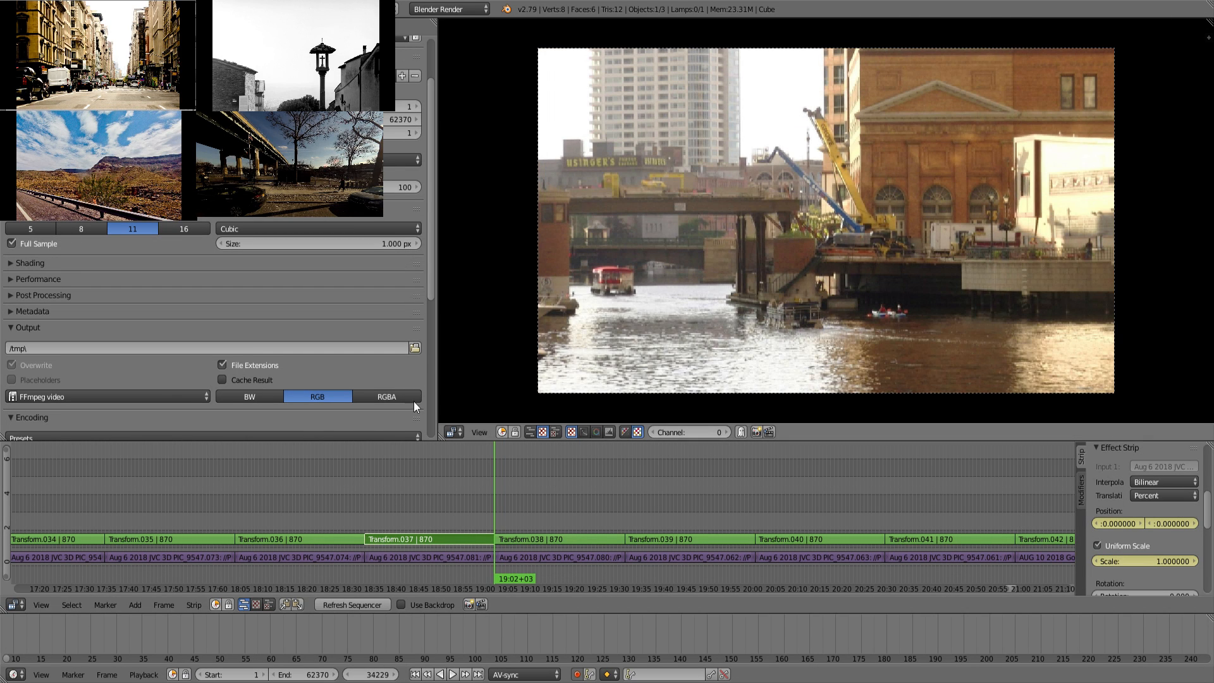
Step: Enable uniform scaling on Transform.038 and keyframe scale 1.57 and position 6.82, -6.45 on its first frame, 34230
drag(381, 515, 525, 528)
key(a)
right_click(528, 533)
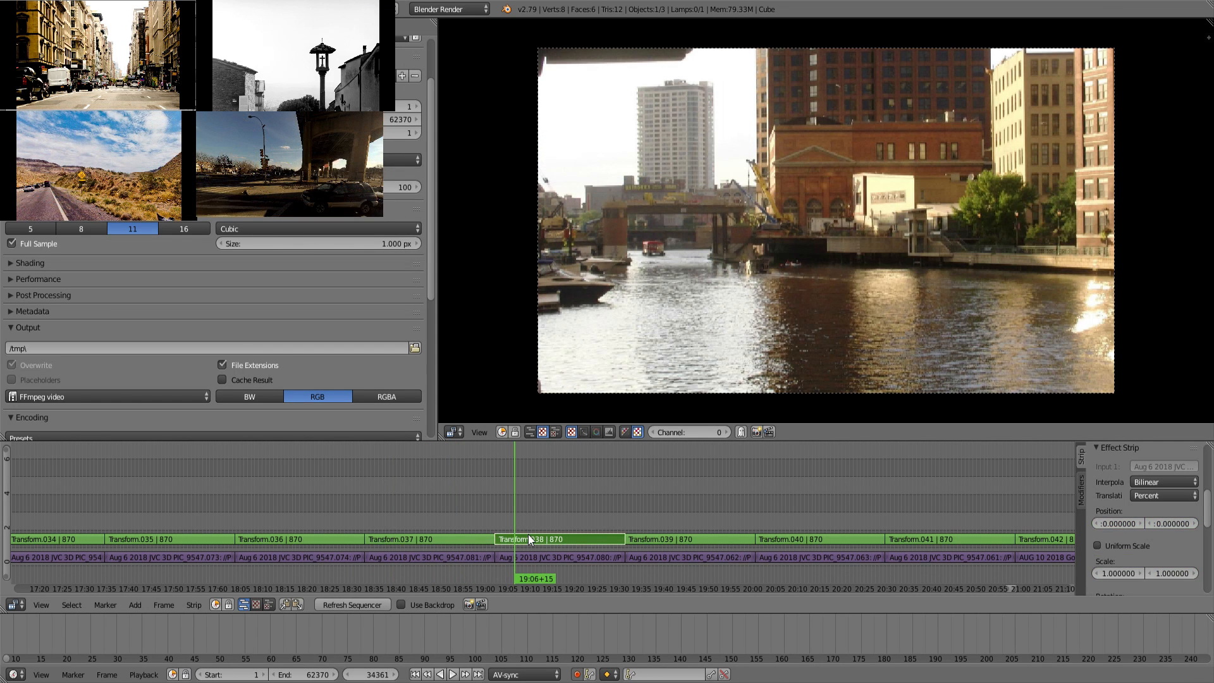
key(Page_Down)
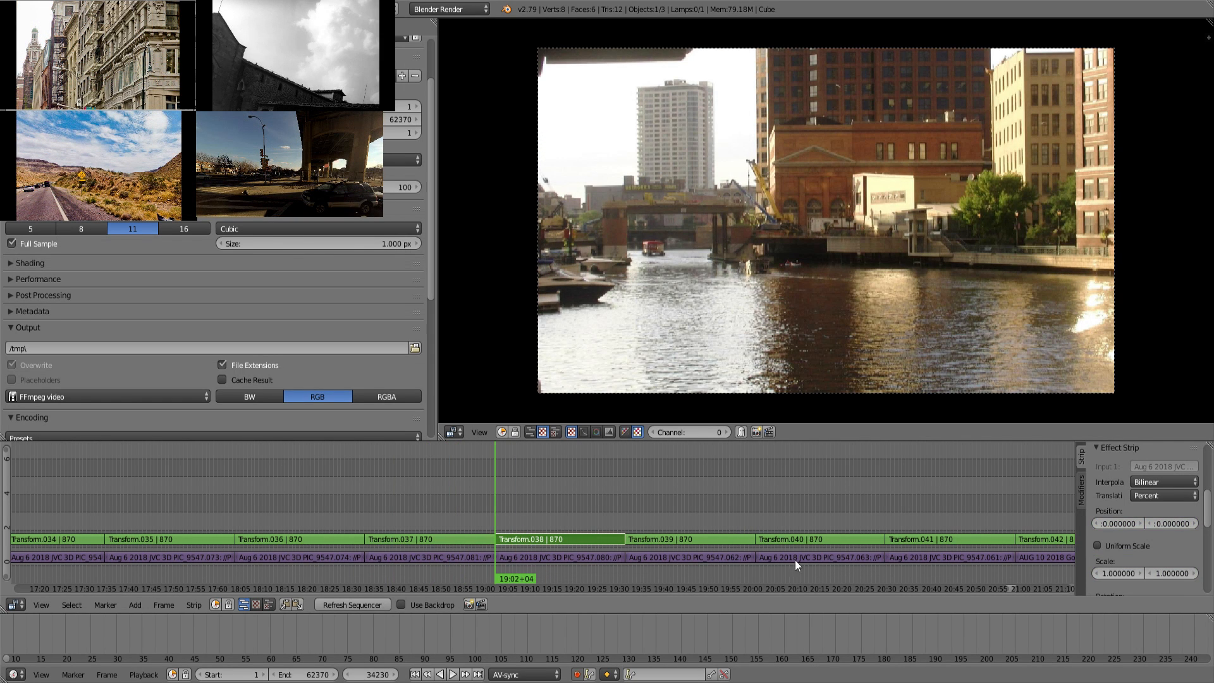
key(i)
click(1118, 548)
key(i)
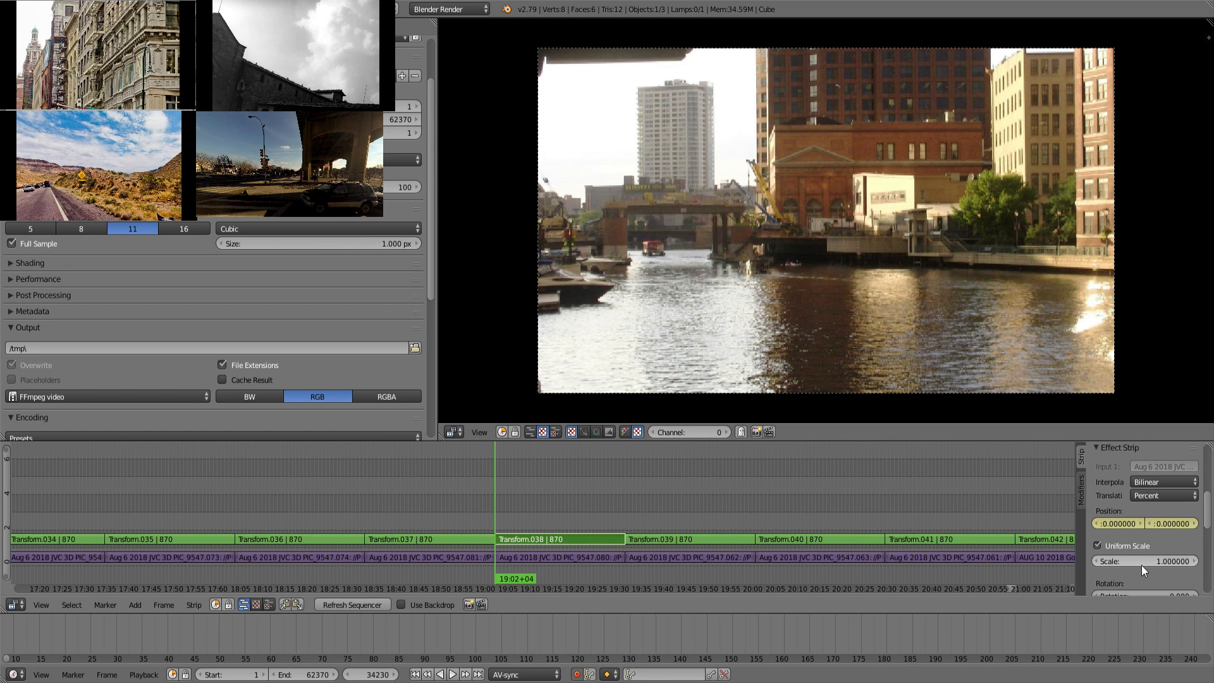
drag(1144, 561, 1162, 529)
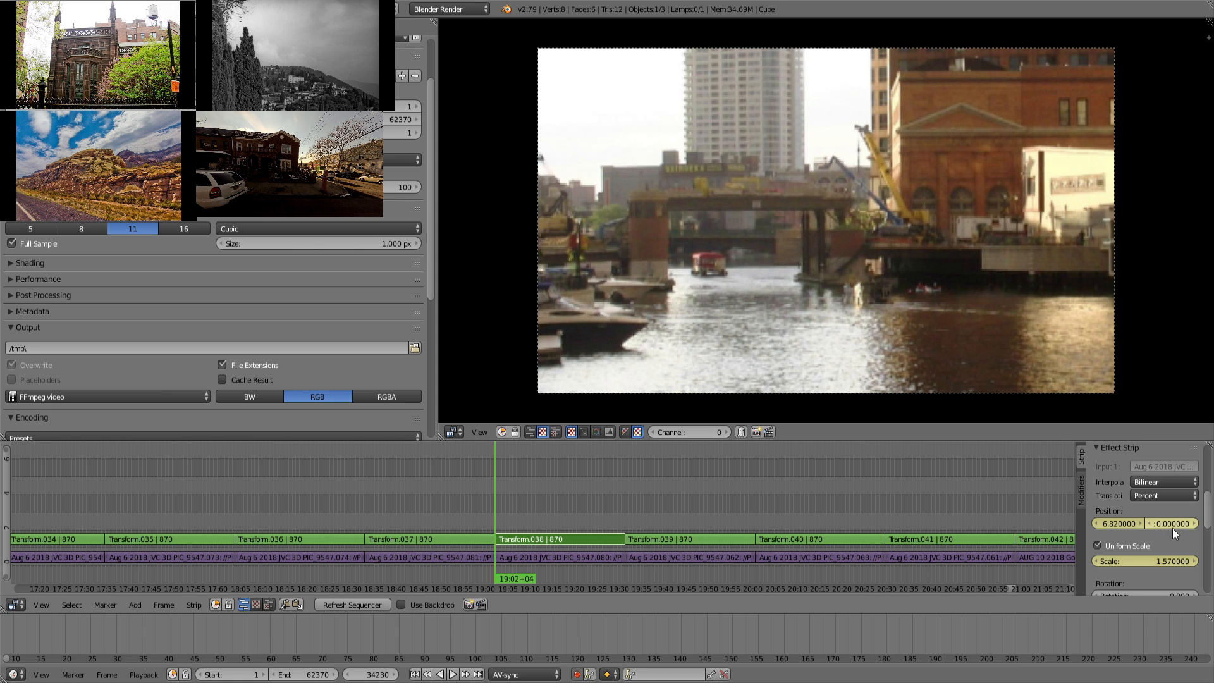
drag(1172, 523, 1156, 523)
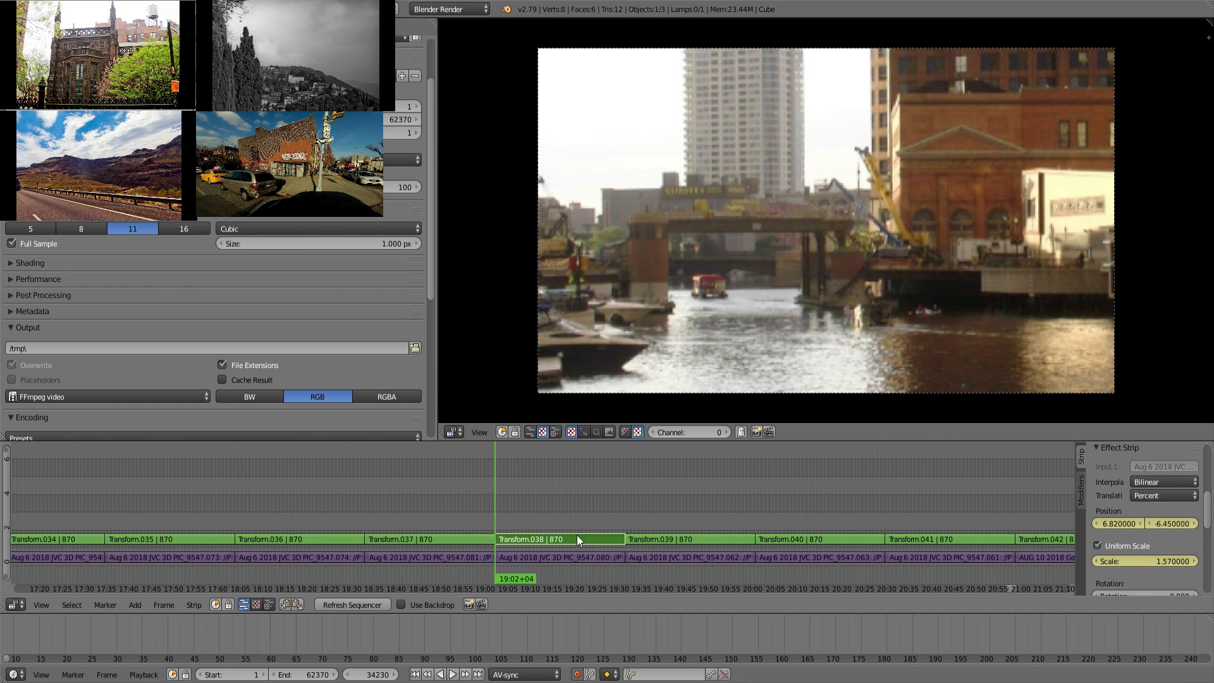
Step: Set Transform.038's ending framing to scale 1.3 and position 1.32, -6.84 on its last frame, 35099
drag(510, 507, 614, 499)
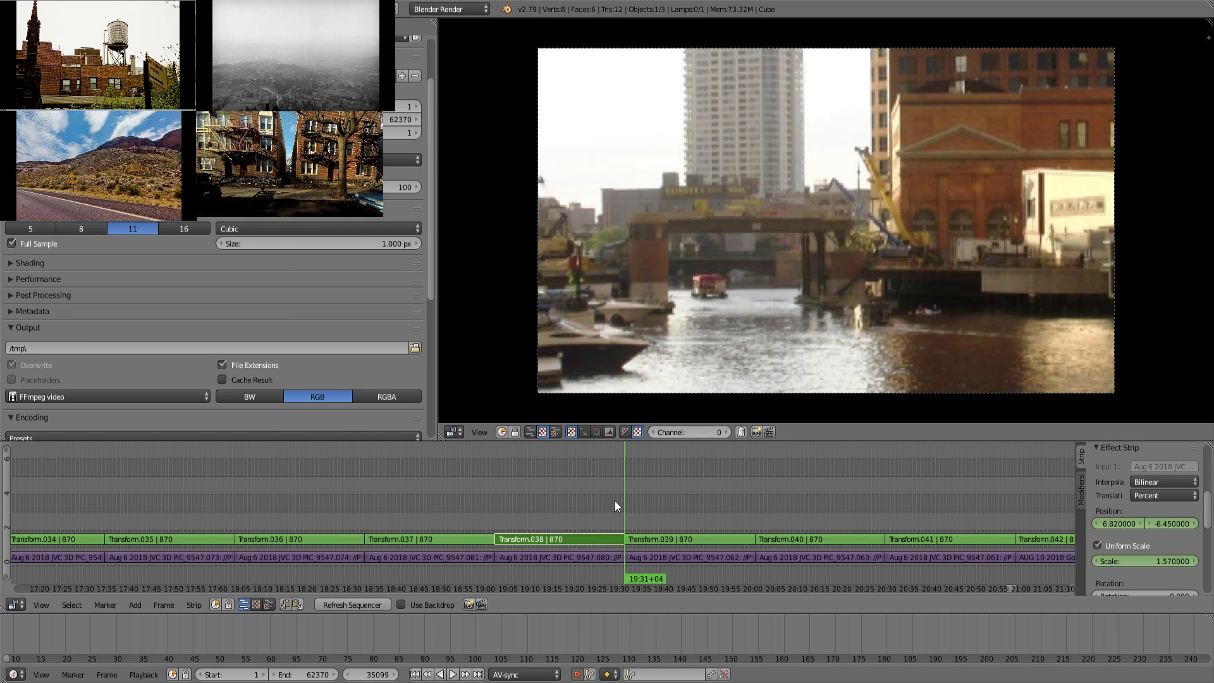
drag(1170, 523, 1076, 525)
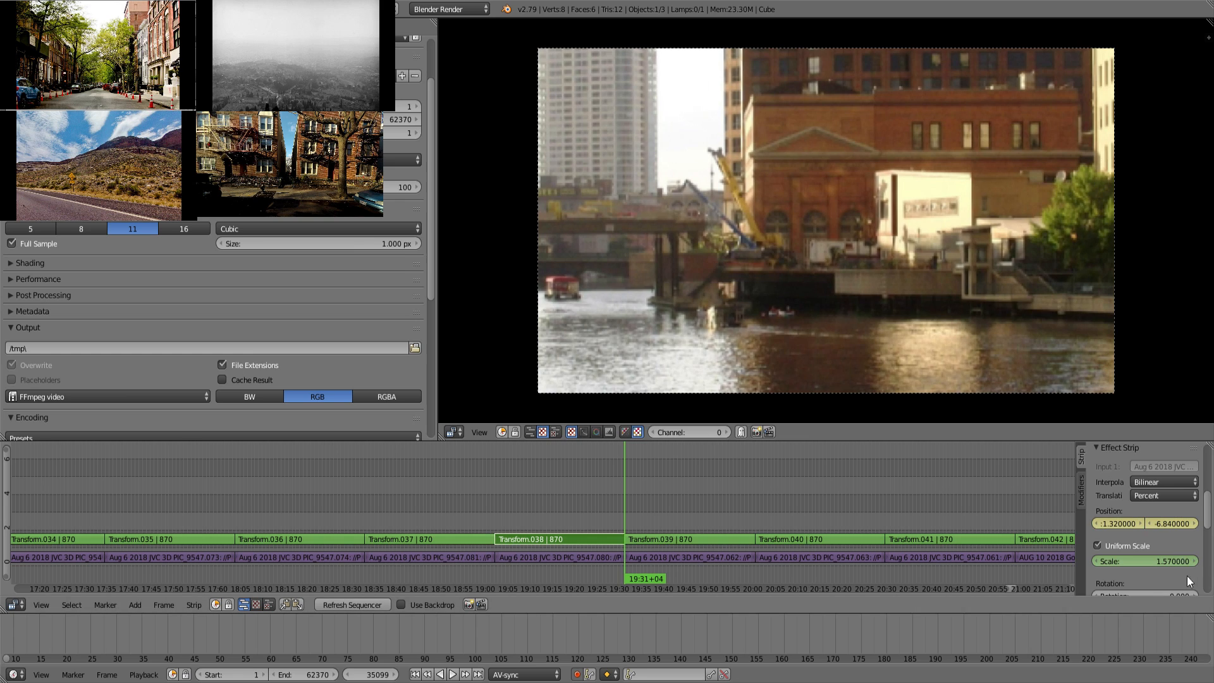
drag(1159, 562, 897, 484)
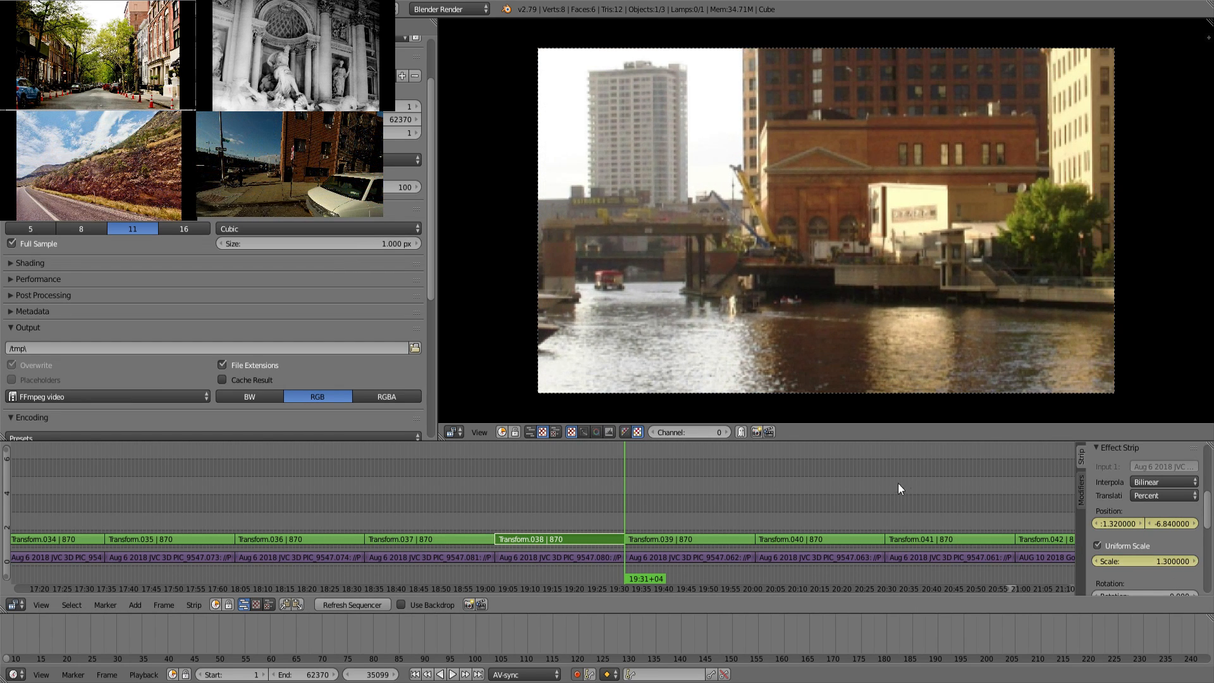
Step: Enable uniform scaling on Transform.039 and insert position and scale keyframes on its first frame, 35100
drag(491, 509, 639, 507)
right_click(685, 536)
key(Page_Down)
key(i)
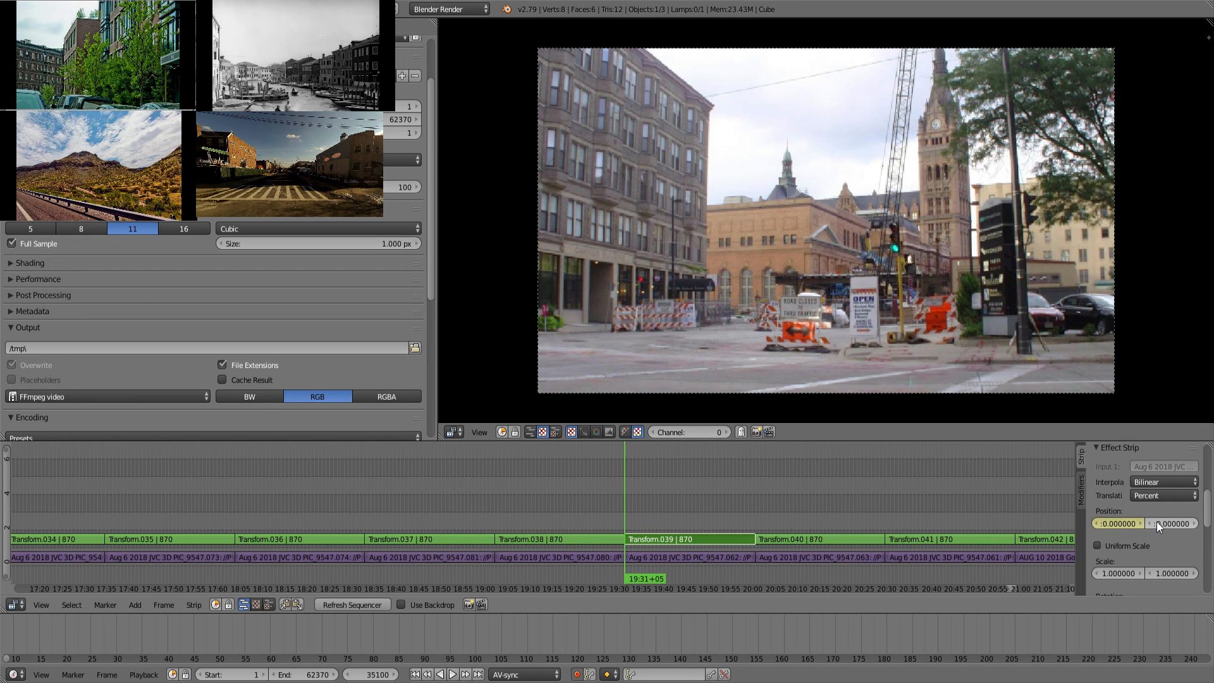
click(1097, 545)
key(i)
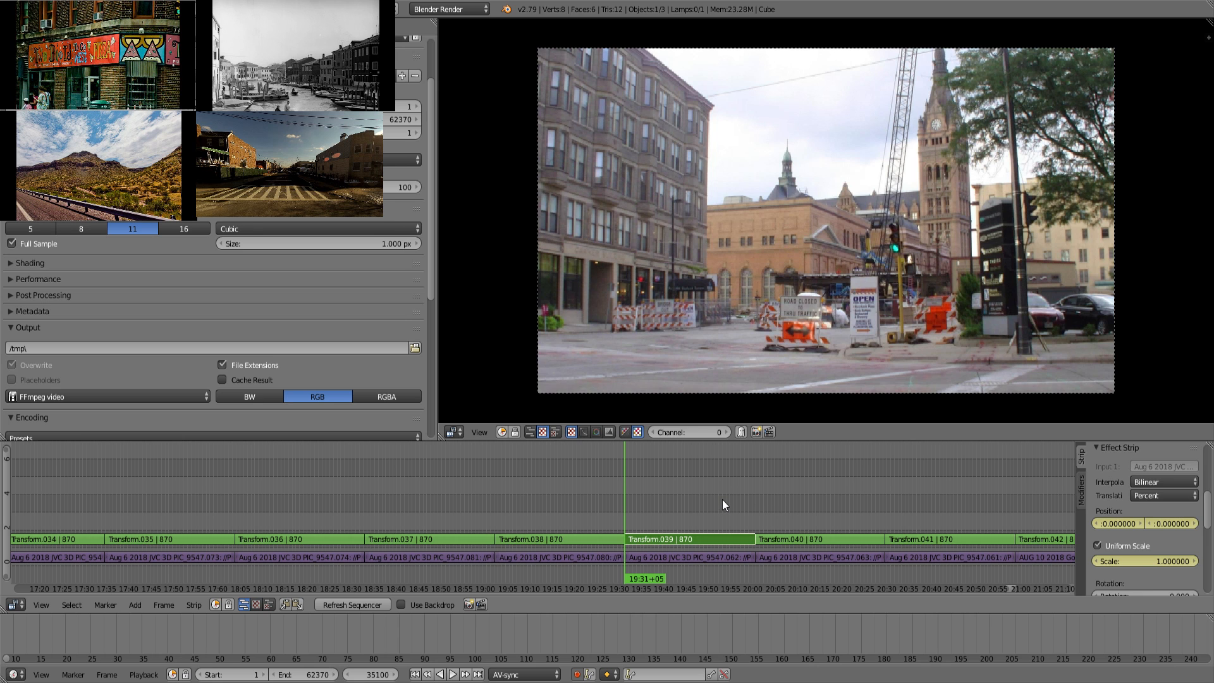
Step: Enlarge and shift Transform.039's photo through its scale and position on the strip's last frame, 35969
key(Page_Up)
key(Left)
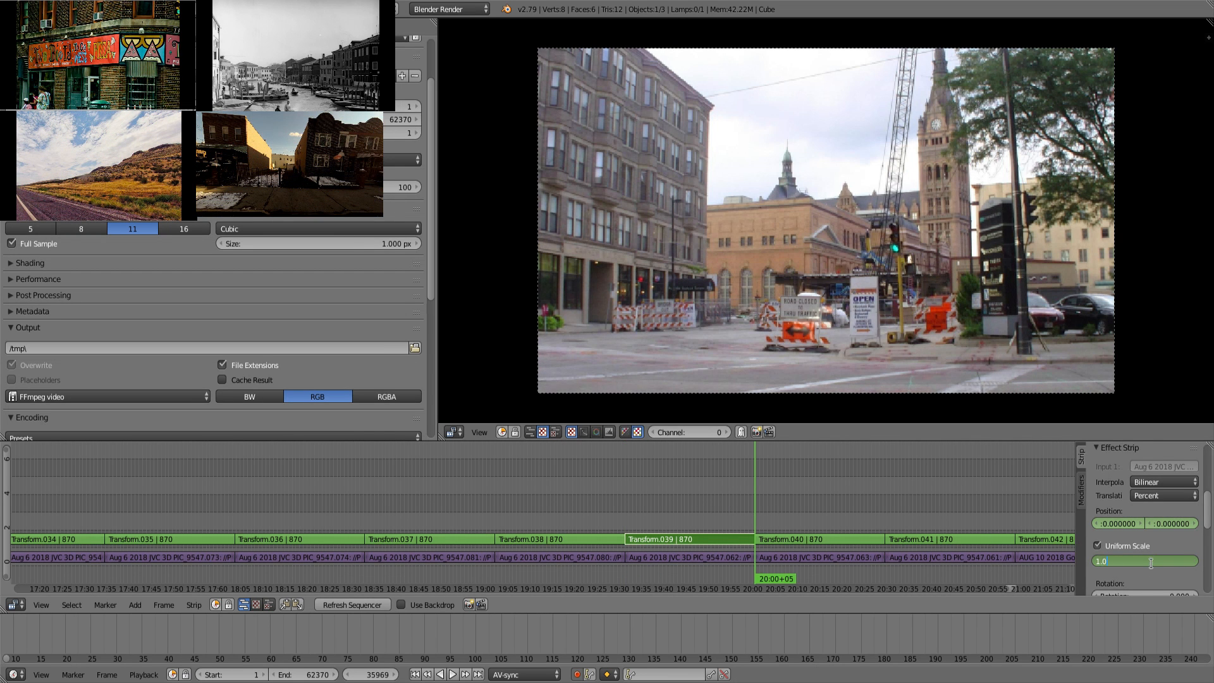
drag(1140, 561, 1168, 562)
drag(1118, 522, 1100, 522)
key(i)
drag(1175, 523, 1151, 523)
Step: Enable uniform scaling on Transform.040 and keyframe scale 1.42 and position -14.31, -16.2 on its first frame, 35970
drag(664, 484, 782, 481)
key(alt+a)
click(657, 520)
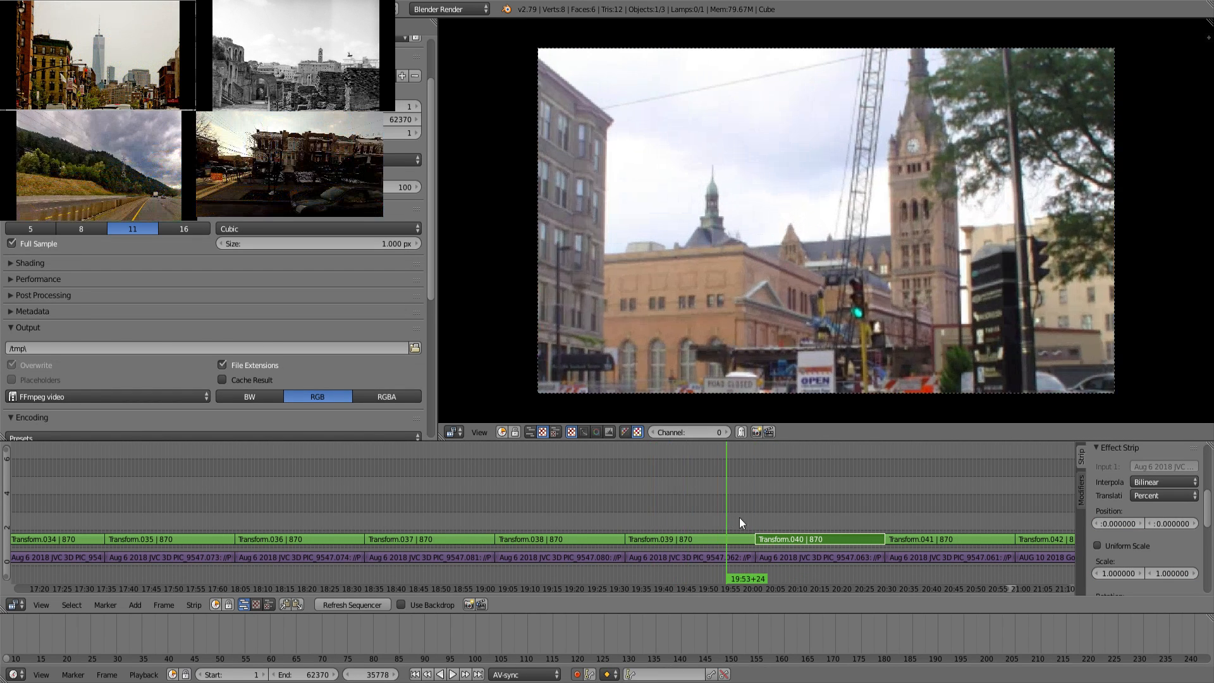
key(alt+a)
key(Page_Down)
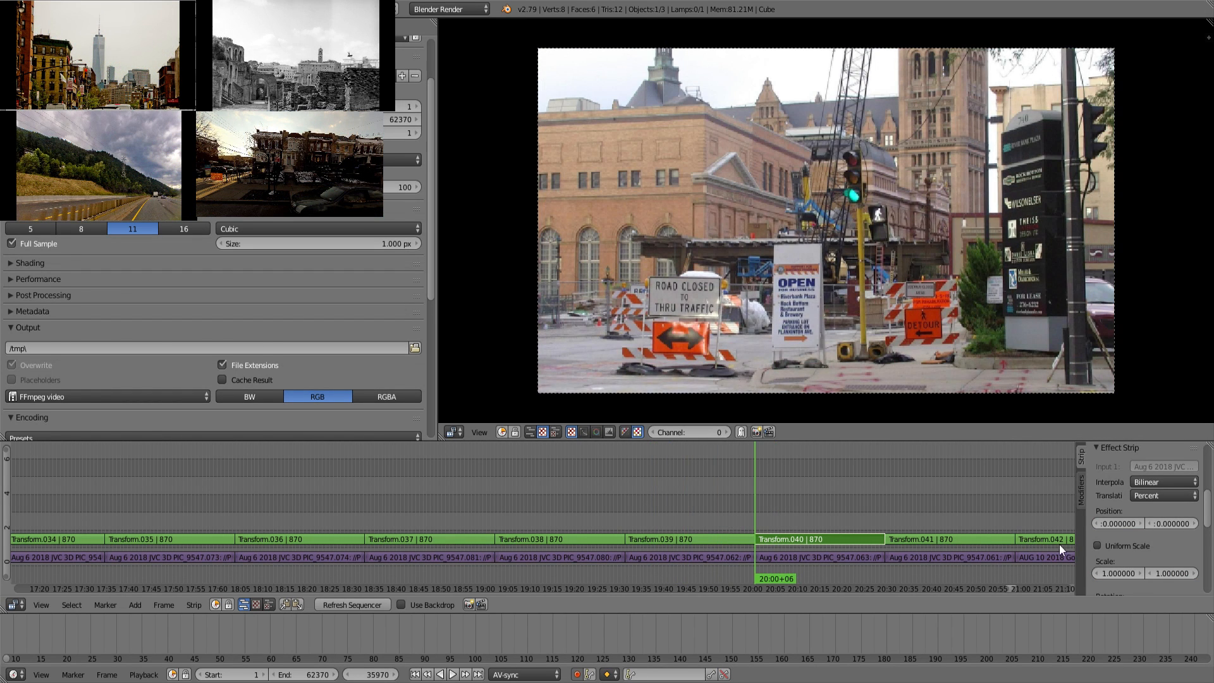
click(1142, 545)
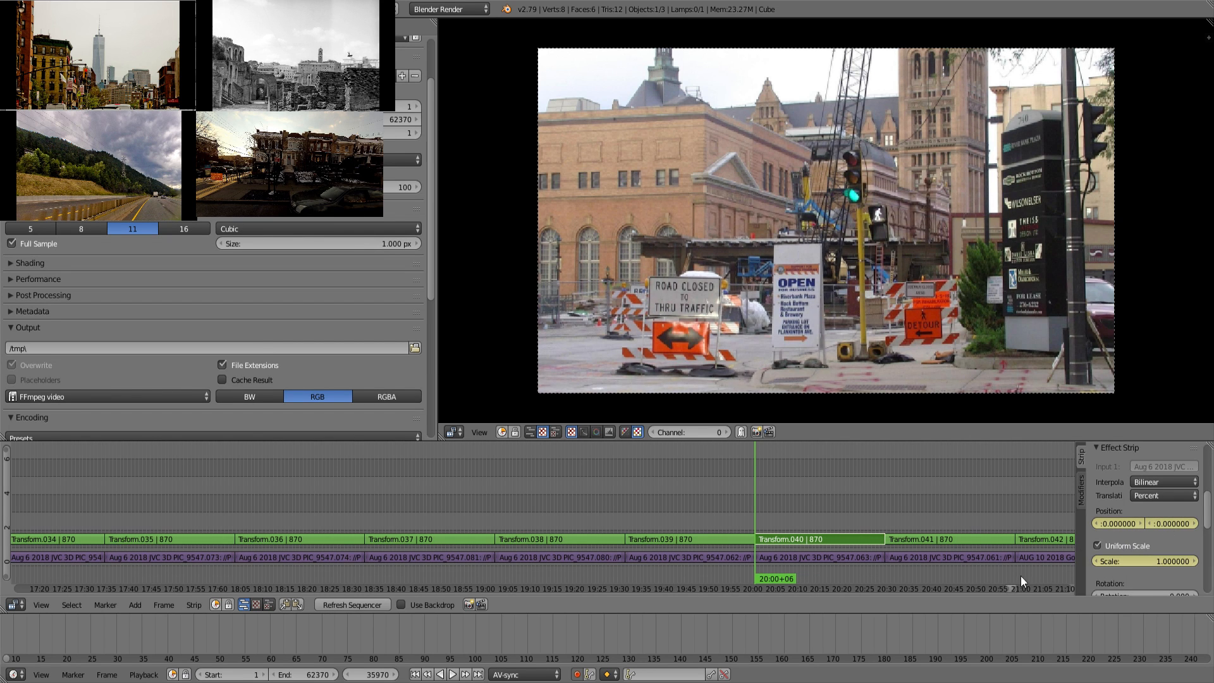
drag(1152, 561, 1189, 561)
drag(1118, 523, 1088, 523)
mouse_move(1173, 524)
mouse_down()
mouse_move(1131, 524)
mouse_move(1153, 523)
mouse_up()
Step: Move the playhead to Transform.040's last frame, 36839
mouse_move(780, 508)
mouse_down()
mouse_move(832, 495)
mouse_move(766, 498)
mouse_up()
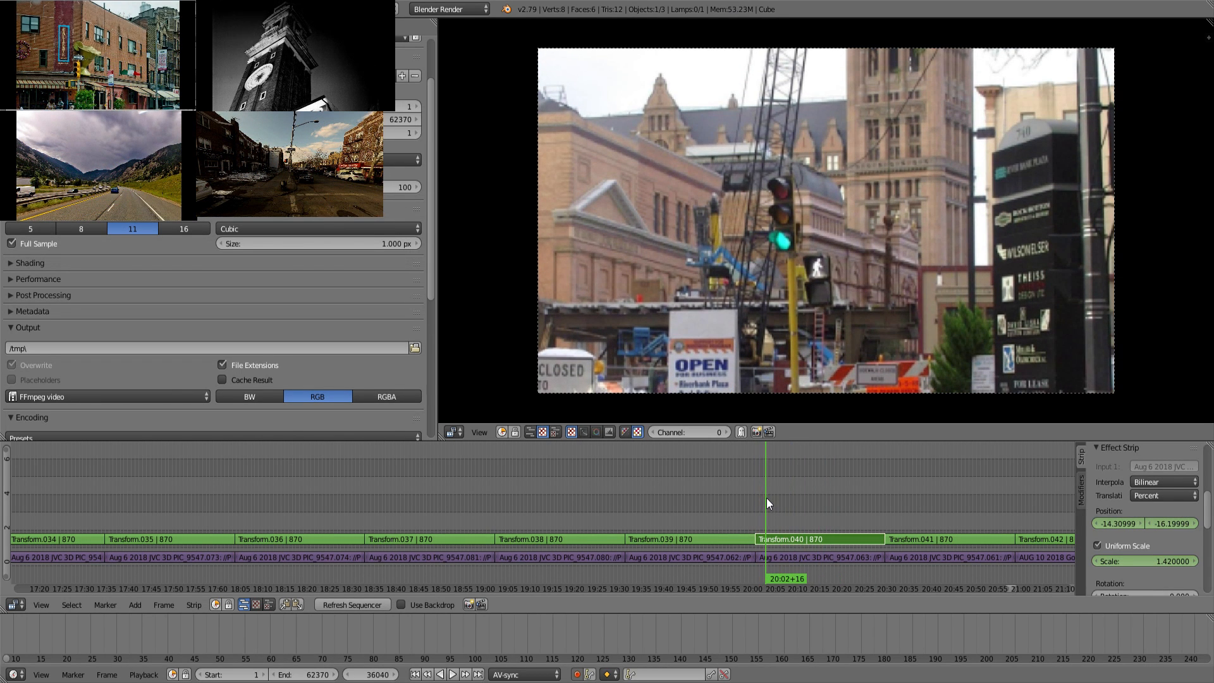
key(Down)
key(Page_Up)
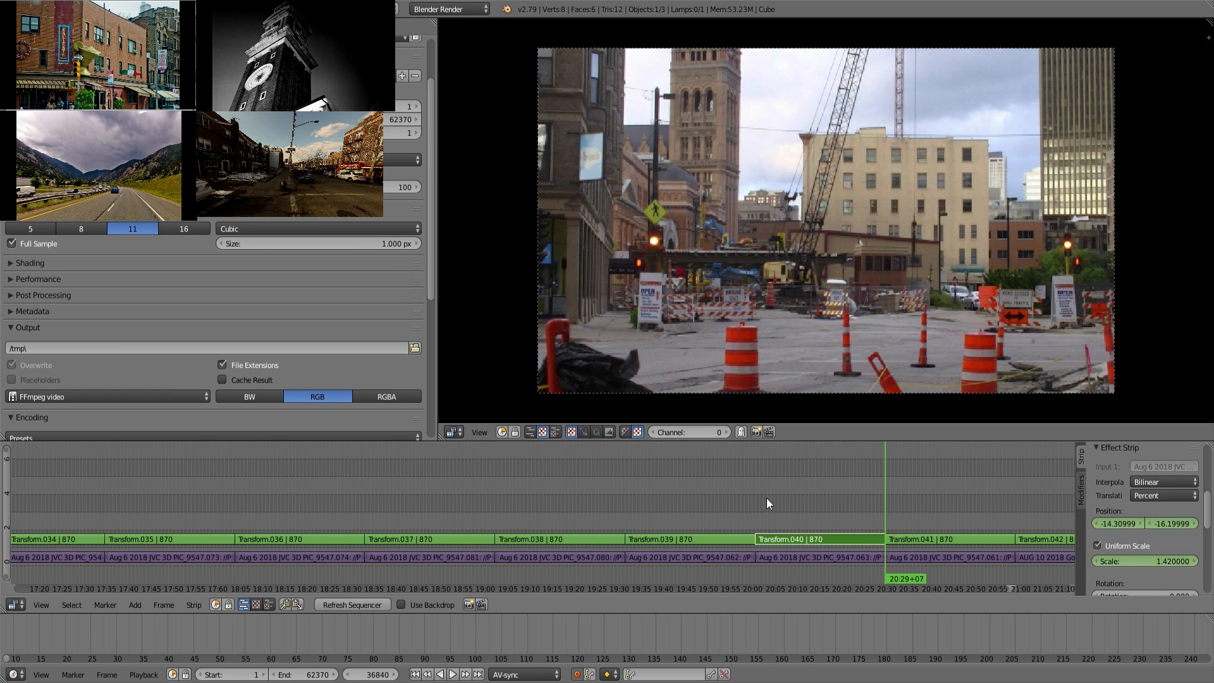
key(Down)
key(Page_Up)
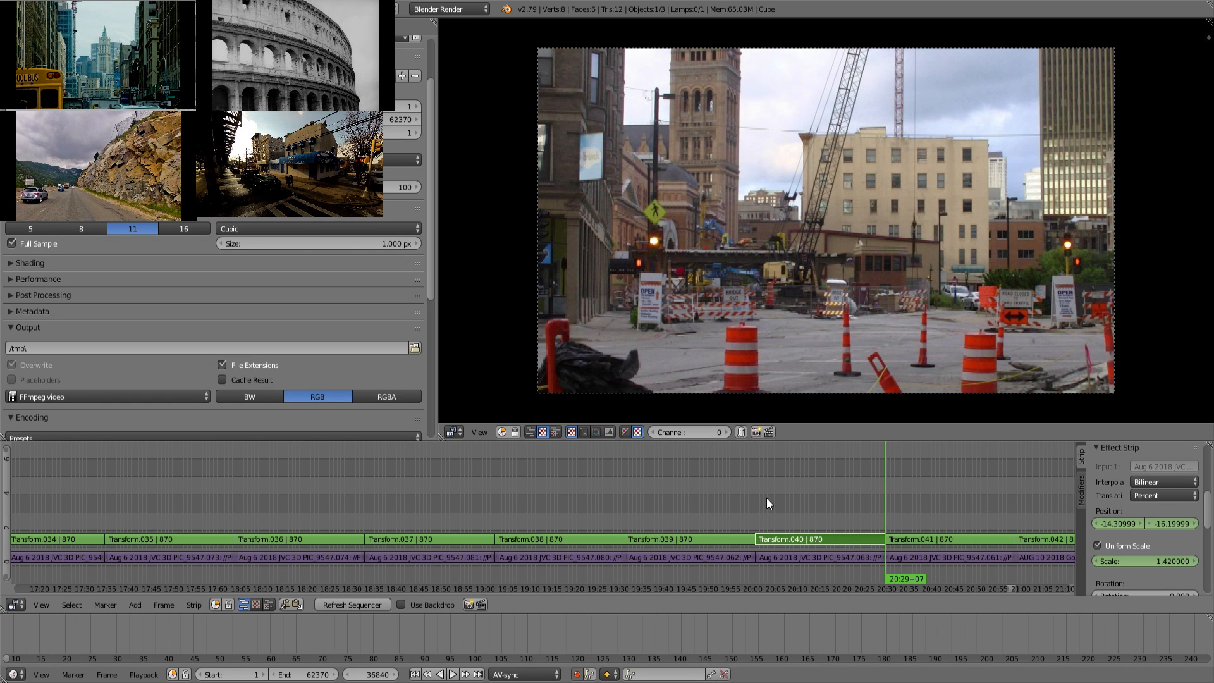
mouse_move(760, 510)
mouse_down()
mouse_move(878, 503)
mouse_move(812, 499)
mouse_move(767, 517)
mouse_up()
key(Page_Up)
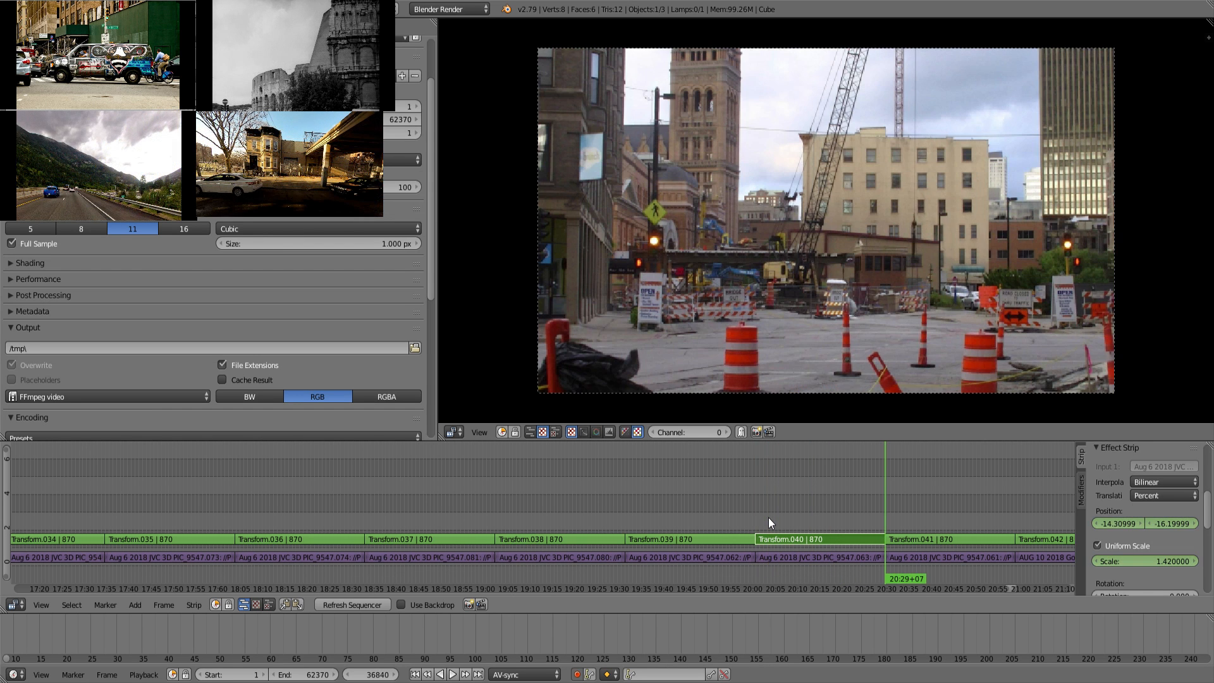
key(Left)
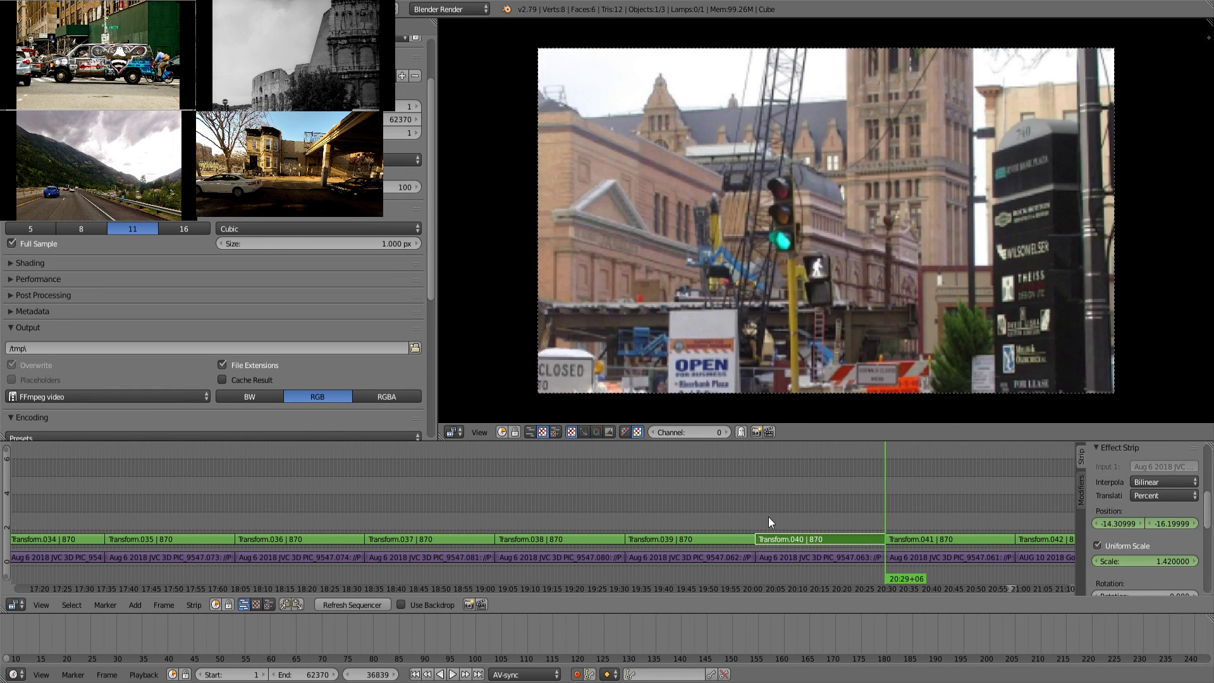
Step: Set Transform.040's ending framing to scale 1 and position 0, 0 on frame 36839
mouse_move(1174, 526)
mouse_down()
mouse_move(1162, 538)
mouse_move(1119, 530)
mouse_move(1123, 559)
mouse_move(1100, 561)
mouse_move(1160, 525)
mouse_move(1189, 526)
mouse_up()
click(1129, 560)
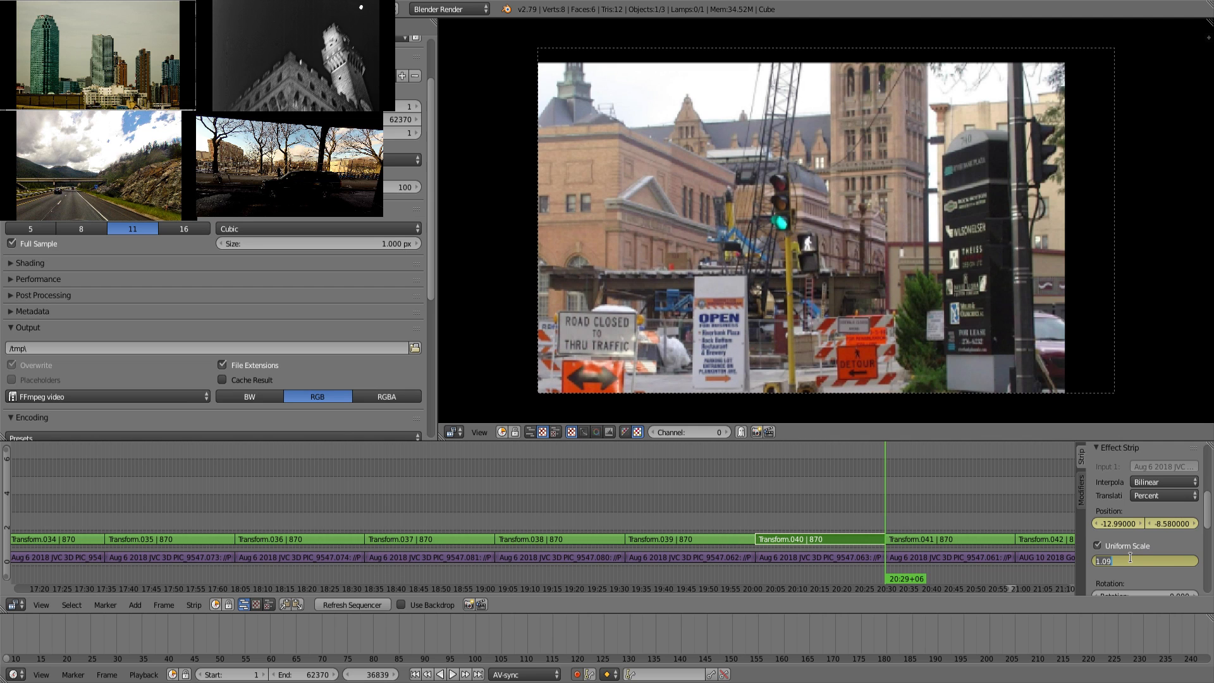
text(1)
key(Return)
click(1116, 522)
text(0)
key(Return)
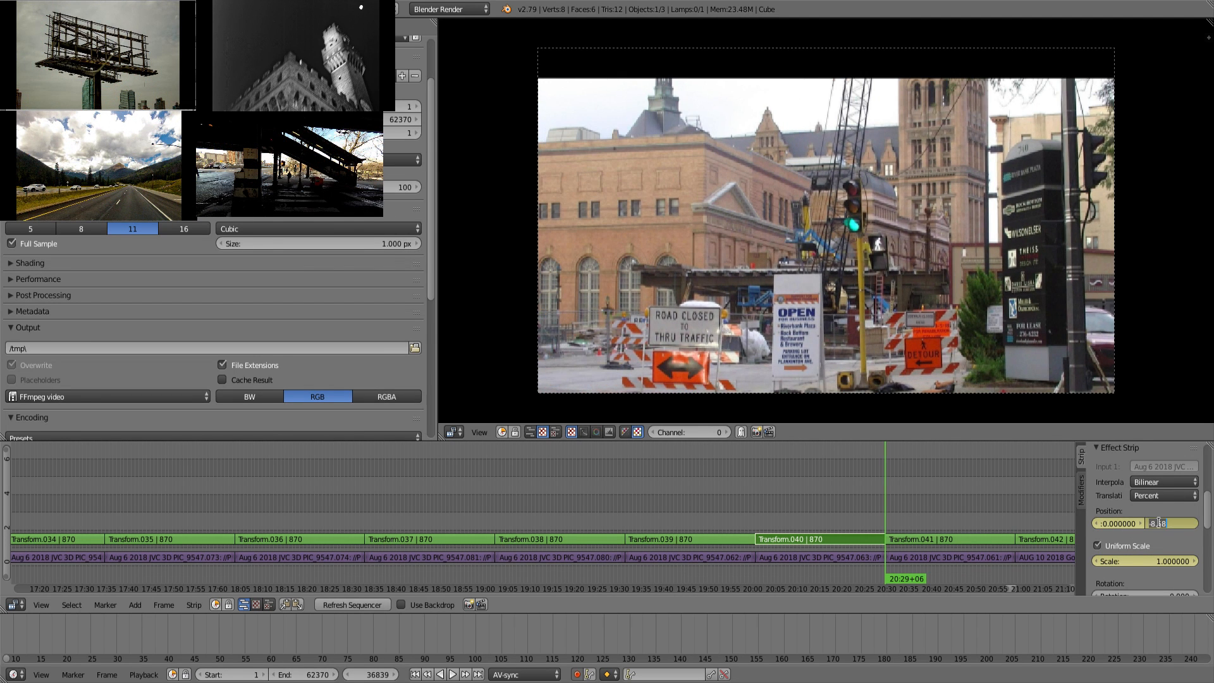
click(1159, 522)
text(0)
key(Return)
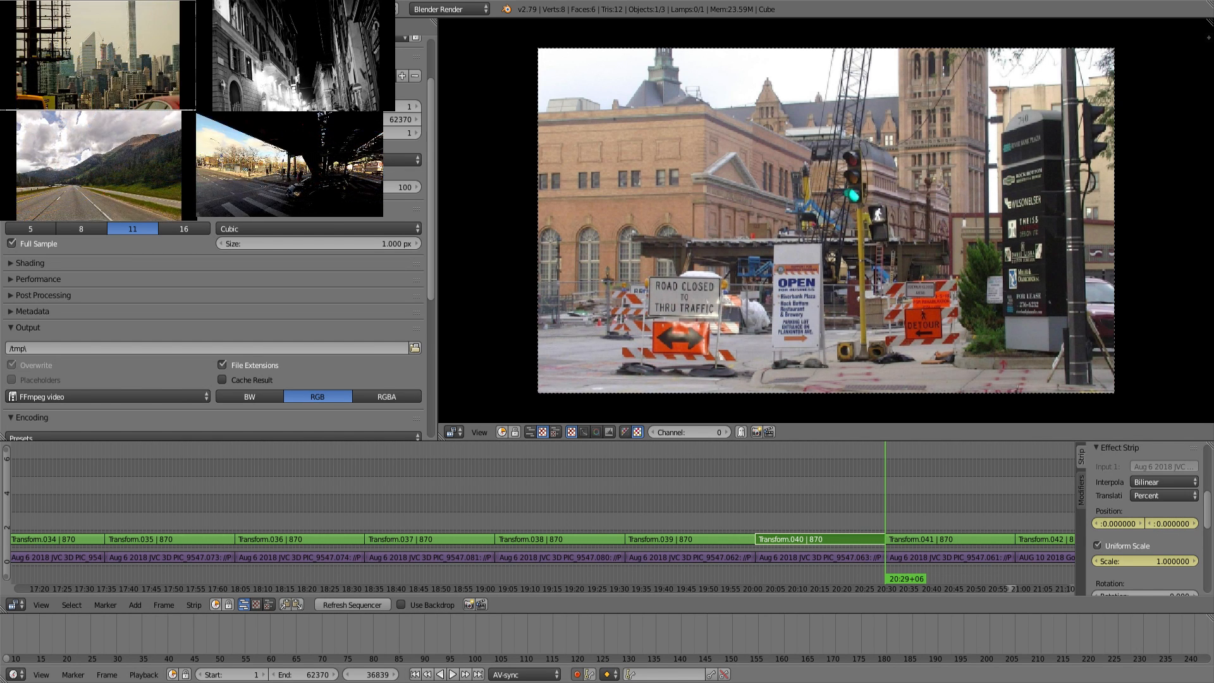
Step: Keyframe Transform.040's scale at 1.3594 on frame 36192, partway through the strip
drag(880, 504, 788, 507)
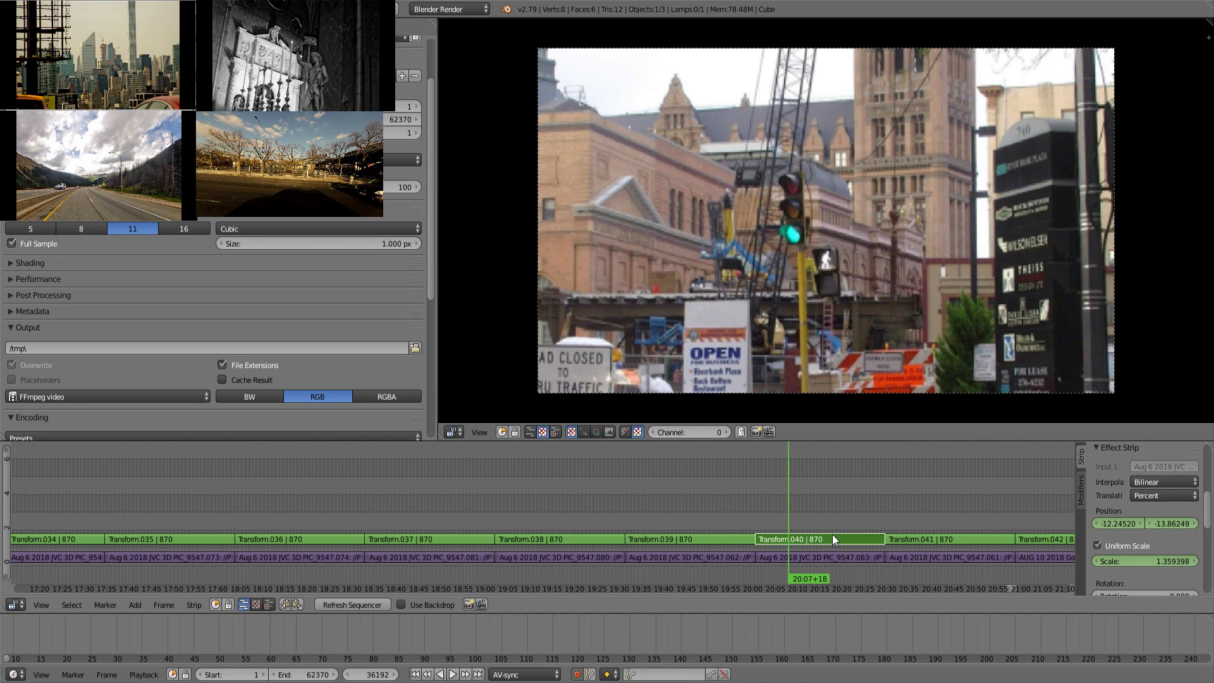
click(1154, 561)
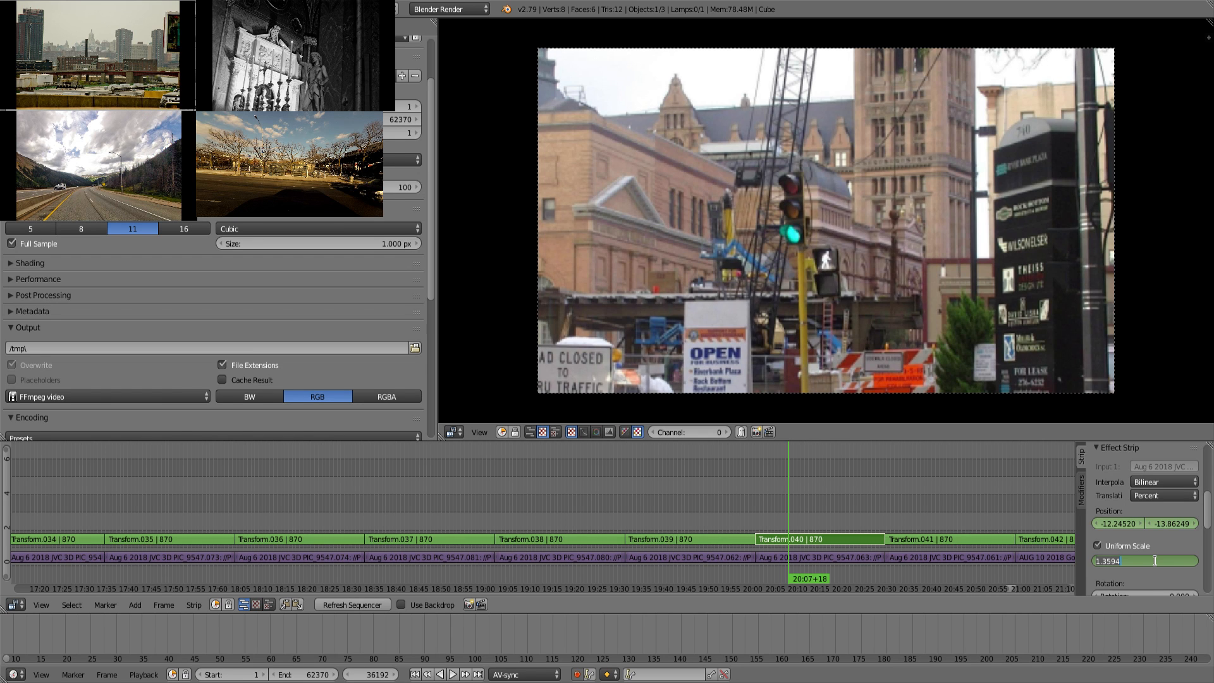
key(Return)
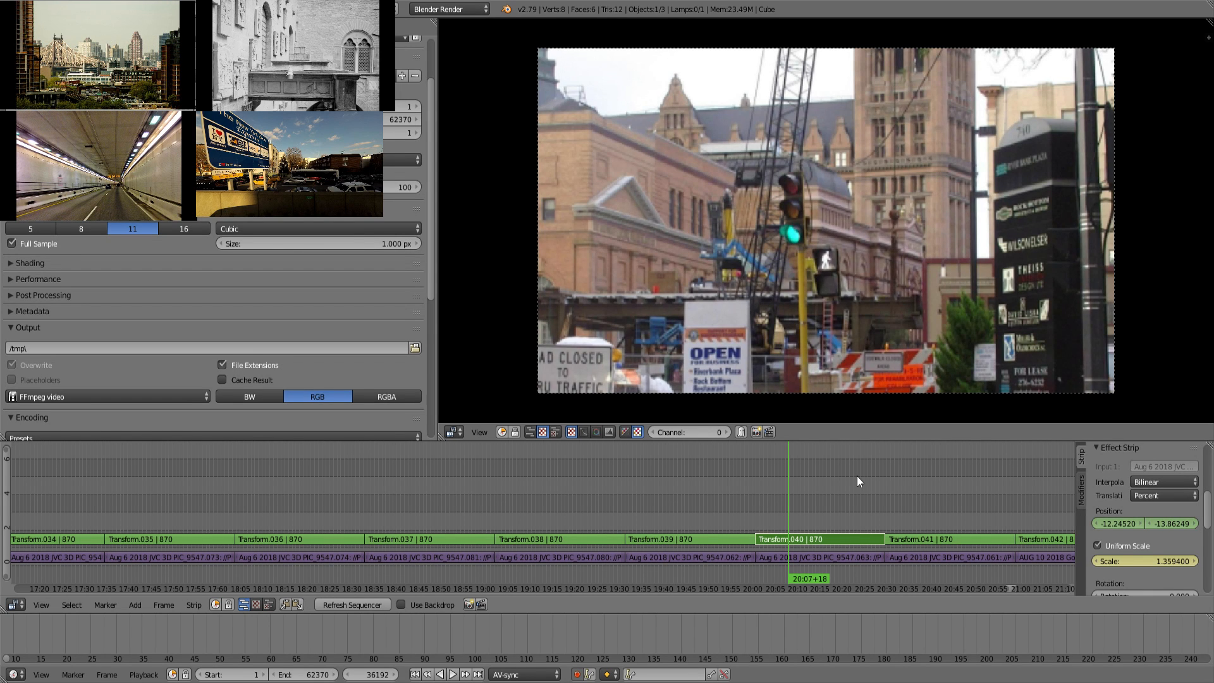
Step: Undo Transform.040's mid-strip scale keyframe, set scale 1.3 and vertical position -13.53 on frame 35970, and scrub through the move
key(ctrl+z)
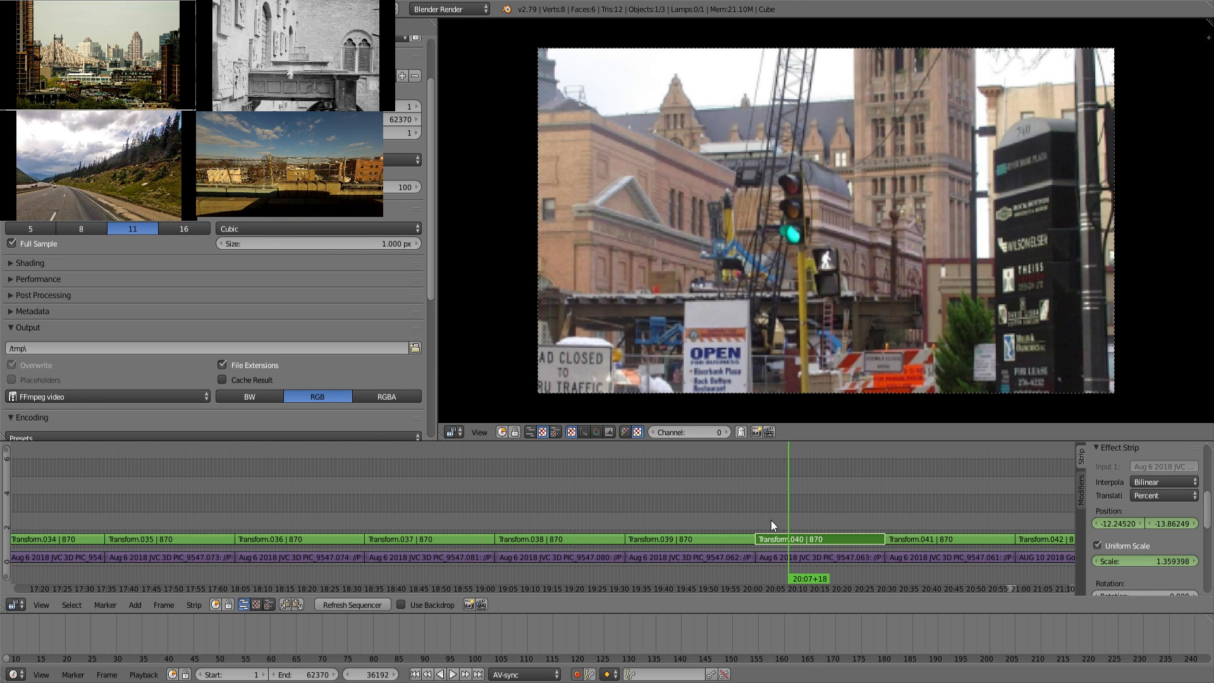
key(Down)
click(1141, 561)
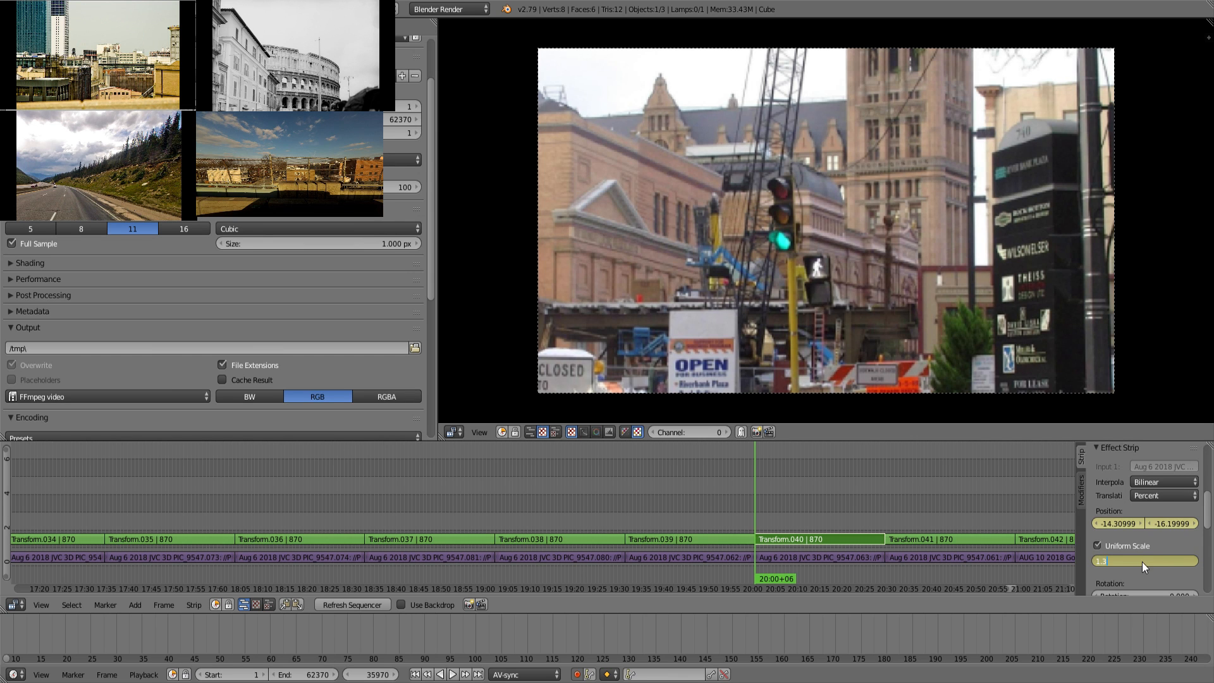
key(Return)
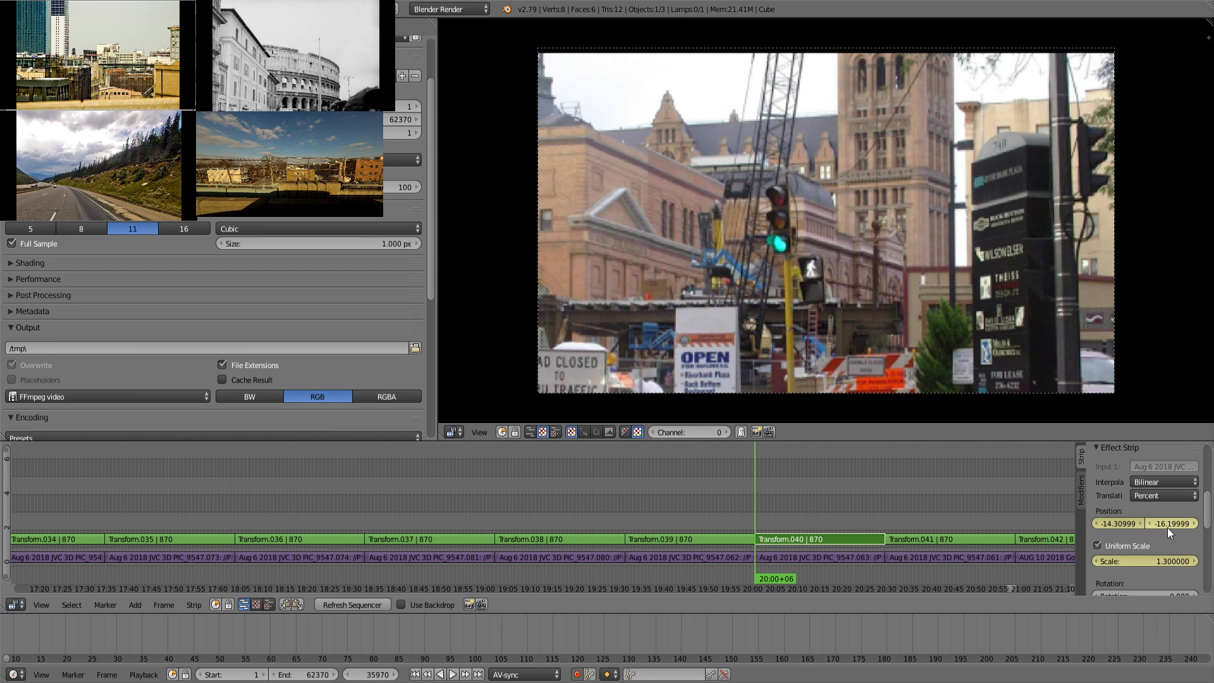
drag(1171, 523, 1202, 524)
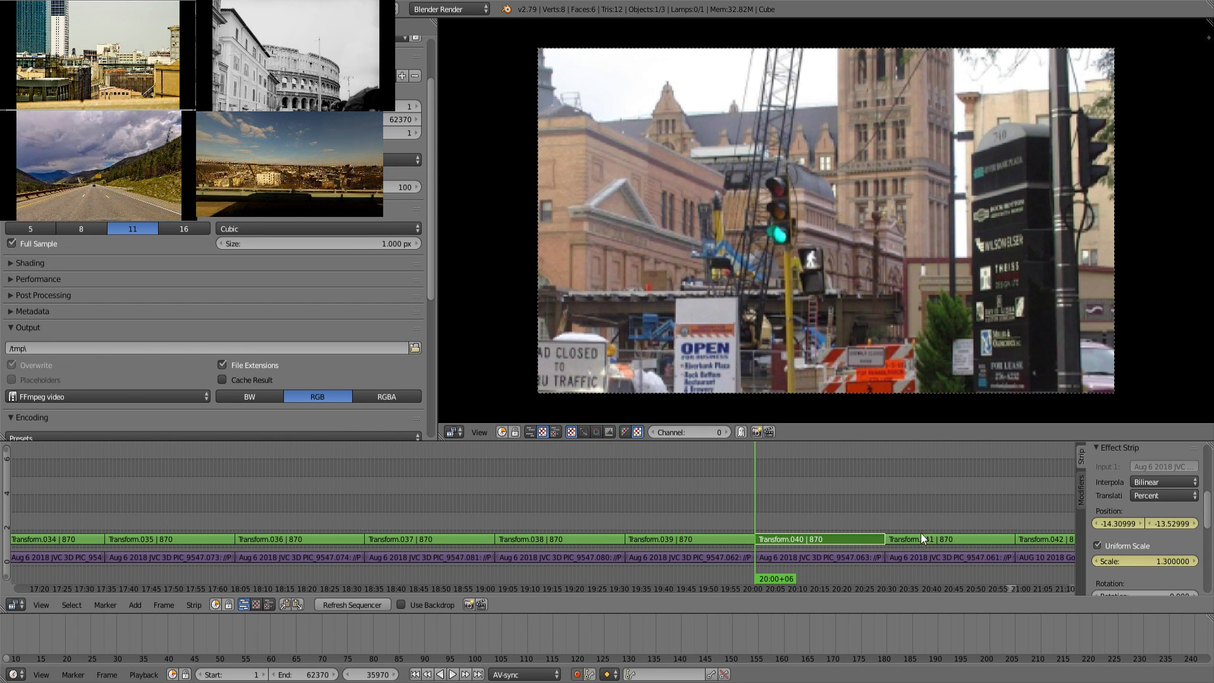
drag(760, 487, 912, 488)
Step: Enable uniform scaling on Transform.041 and keyframe scale 1 and position 0, 0 on its first frame, 36840
middle_drag(936, 506, 572, 484)
scroll(591, 481, down, 11)
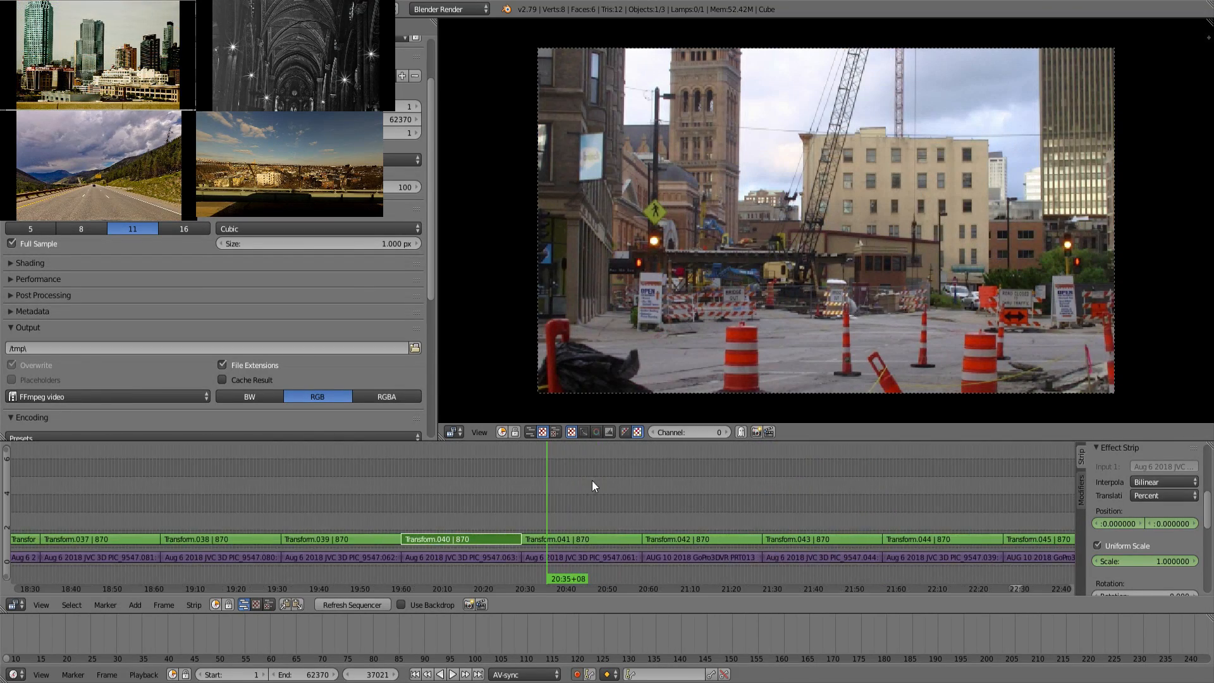
scroll(625, 505, down, 8)
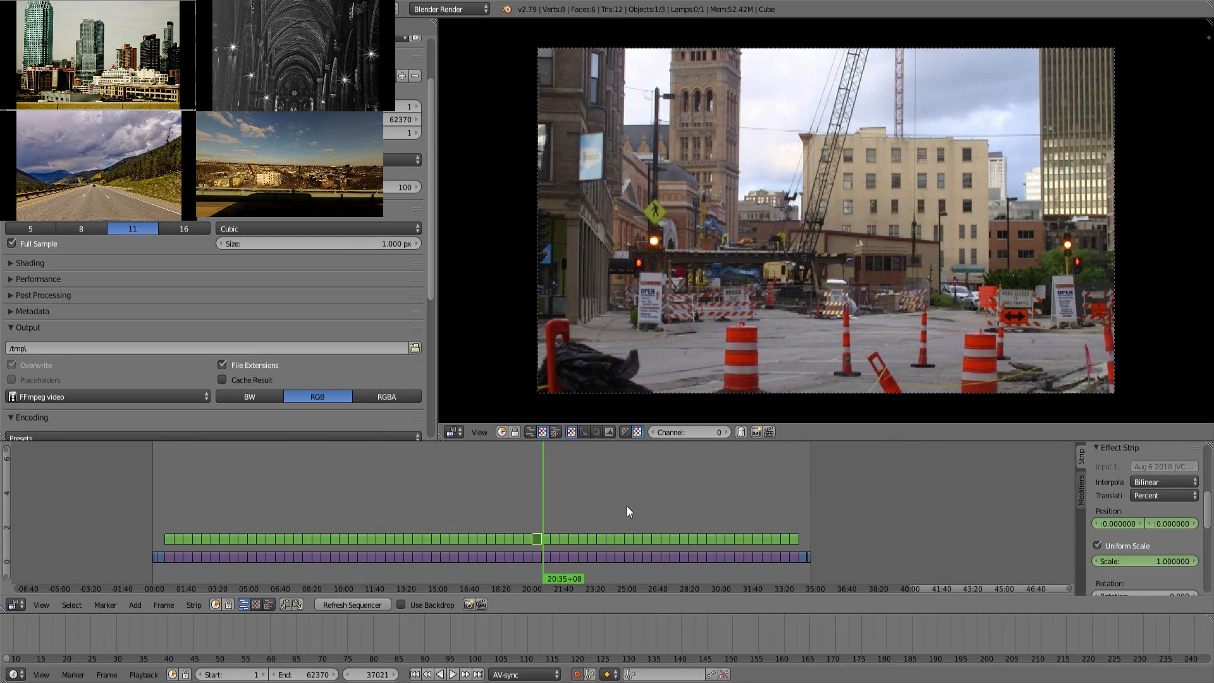
scroll(621, 513, up, 15)
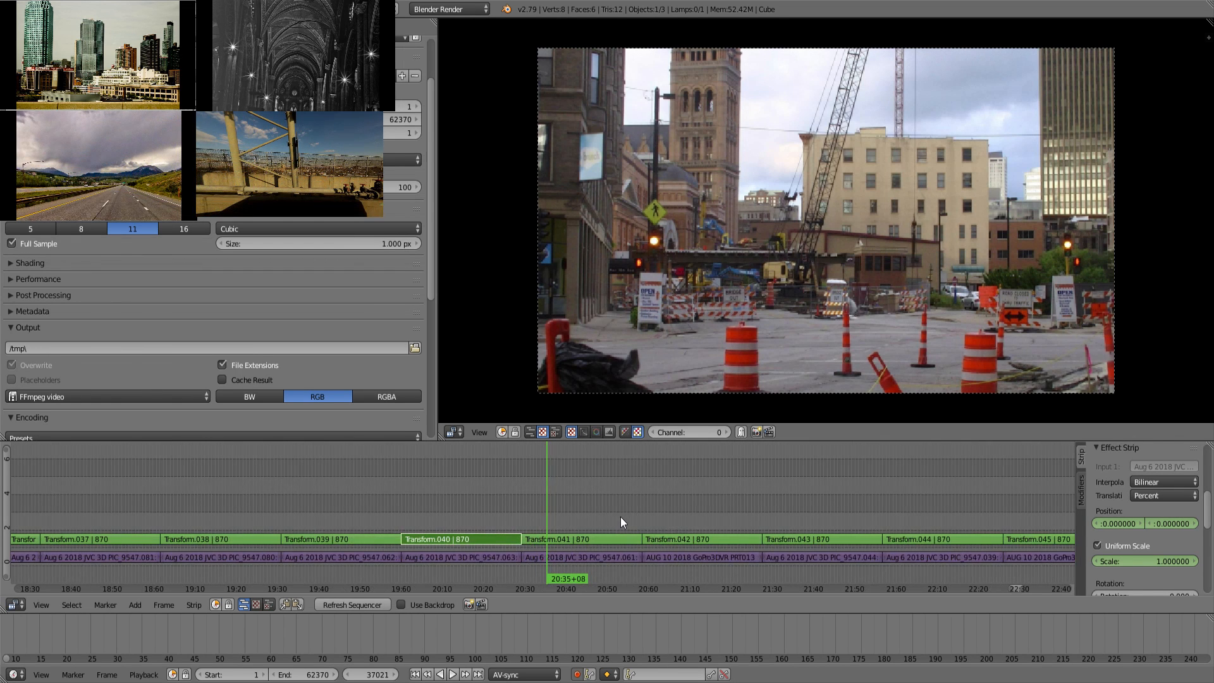
scroll(621, 518, down, 2)
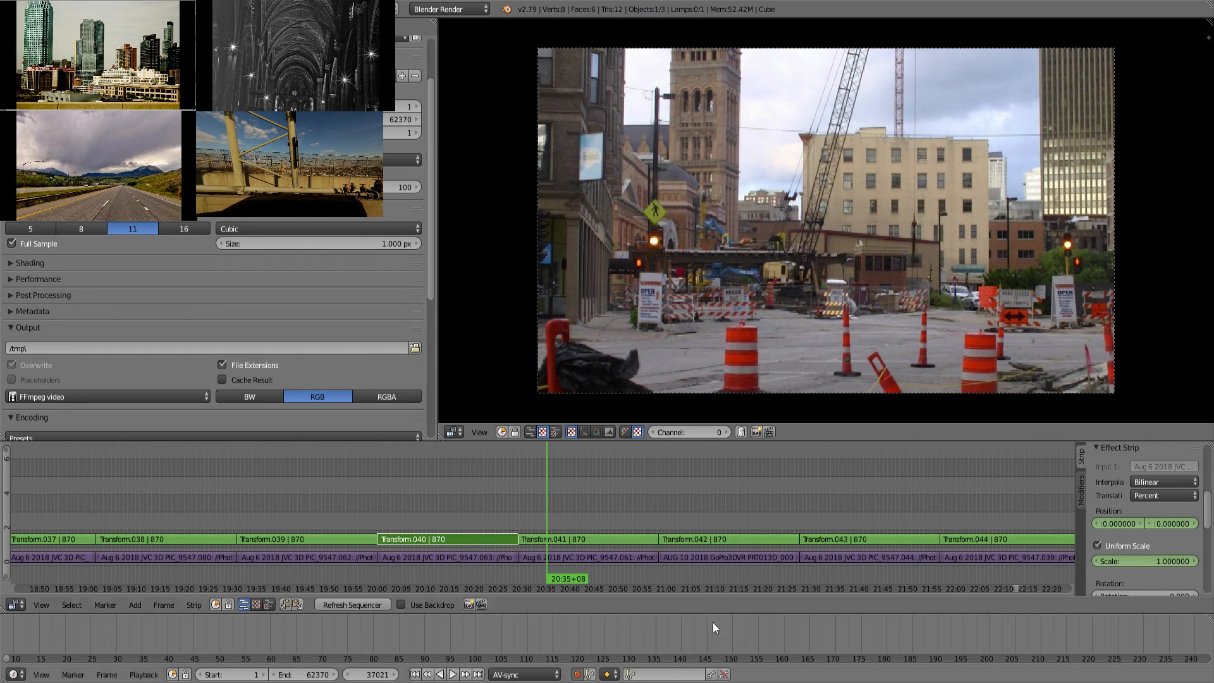
click(598, 542)
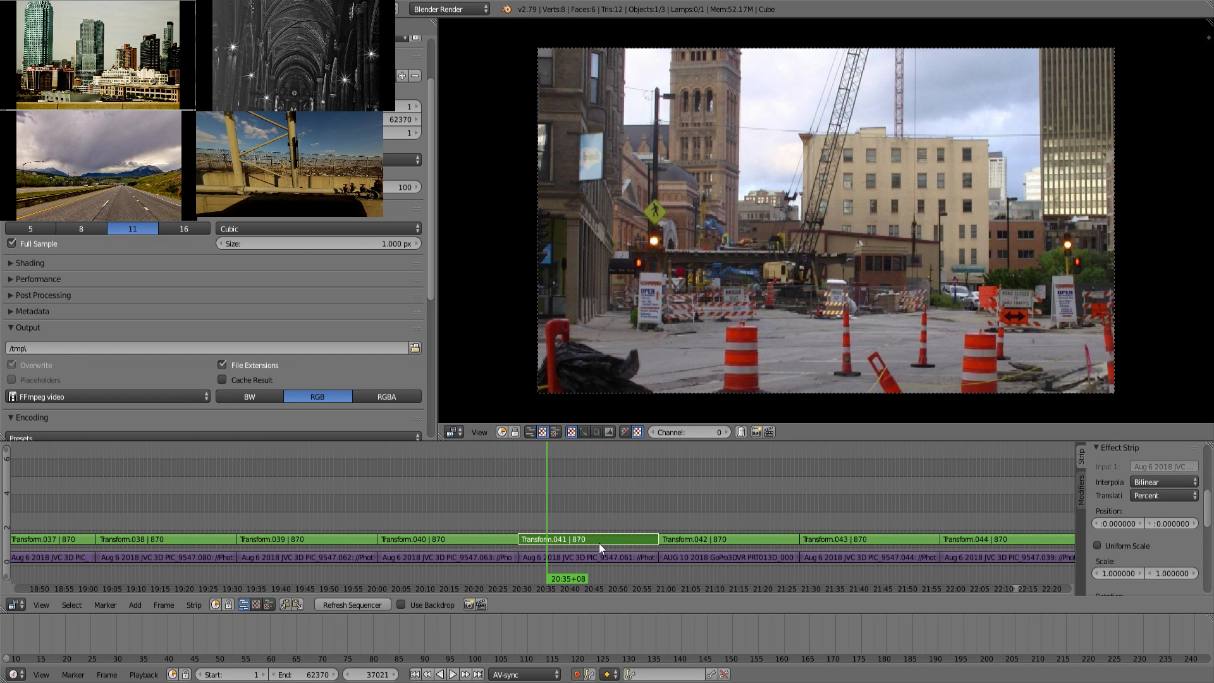
key(Down)
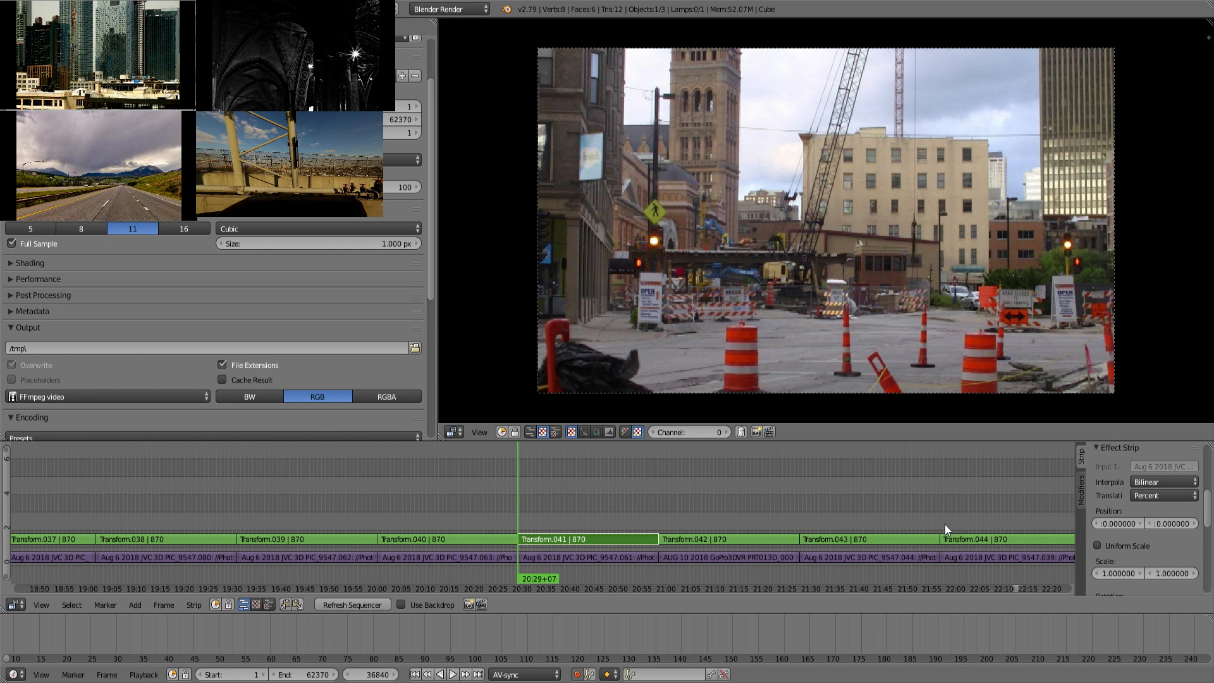
key(i)
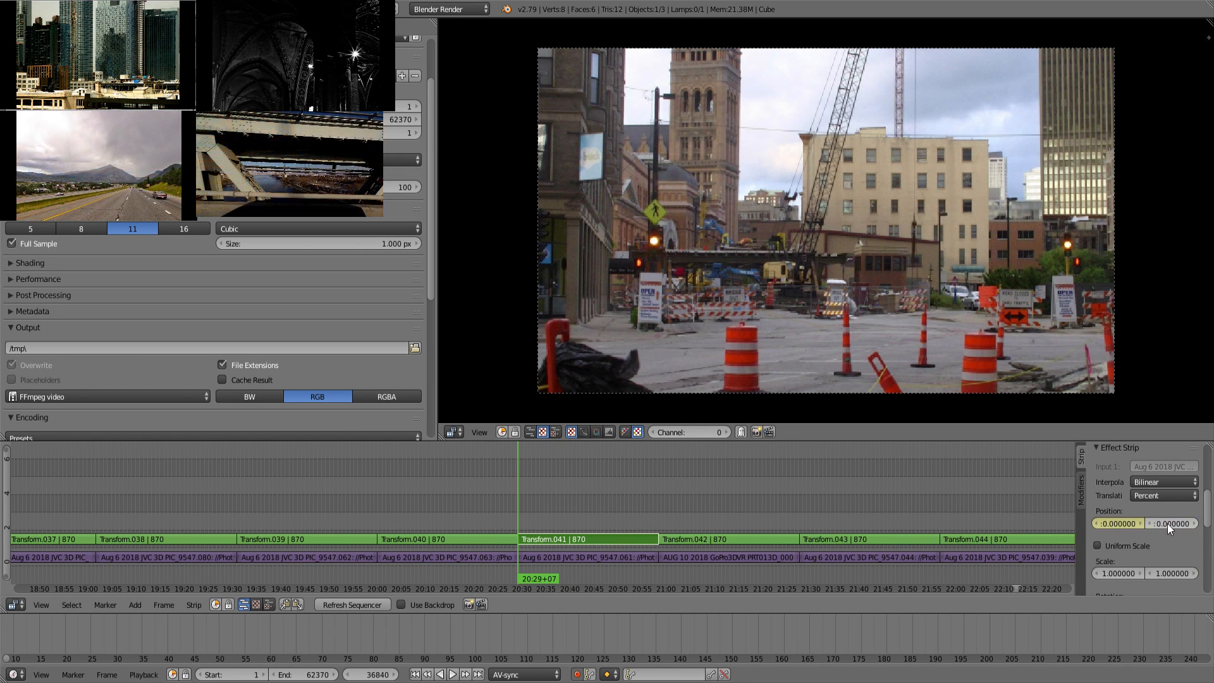
click(1139, 546)
key(i)
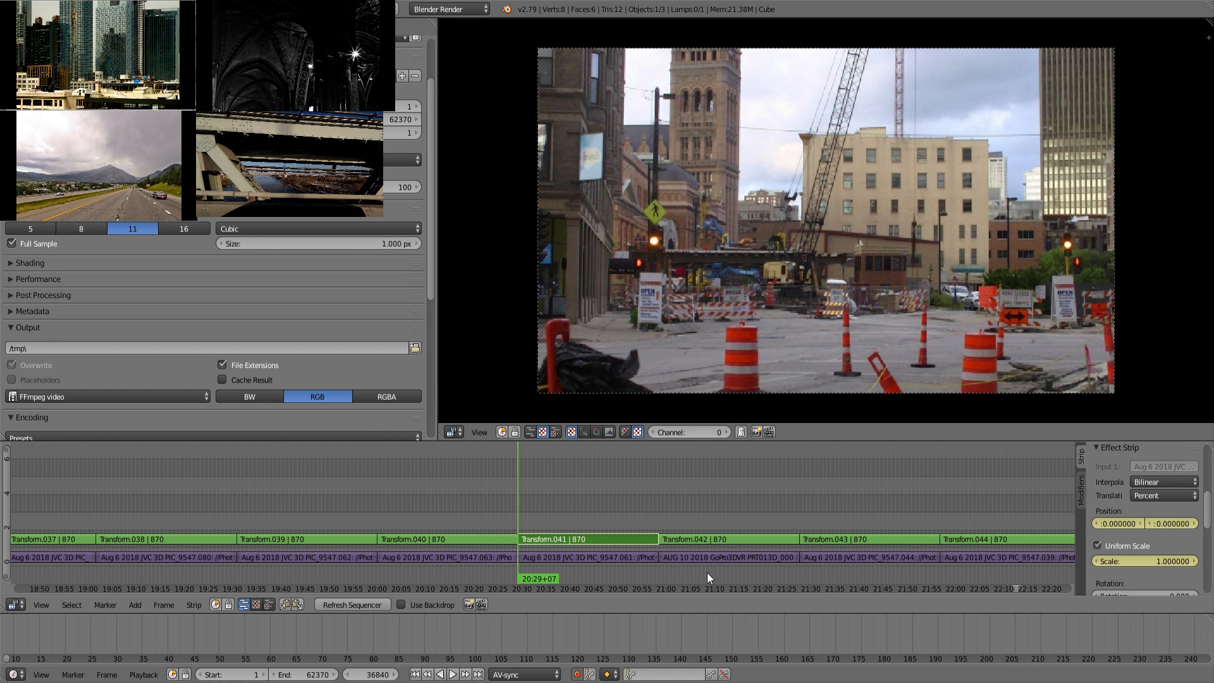
Step: Keyframe Transform.041's ending framing at scale 1.36 and horizontal position -16.2 on its last frame, 37709
click(601, 507)
key(Page_Up)
key(Left)
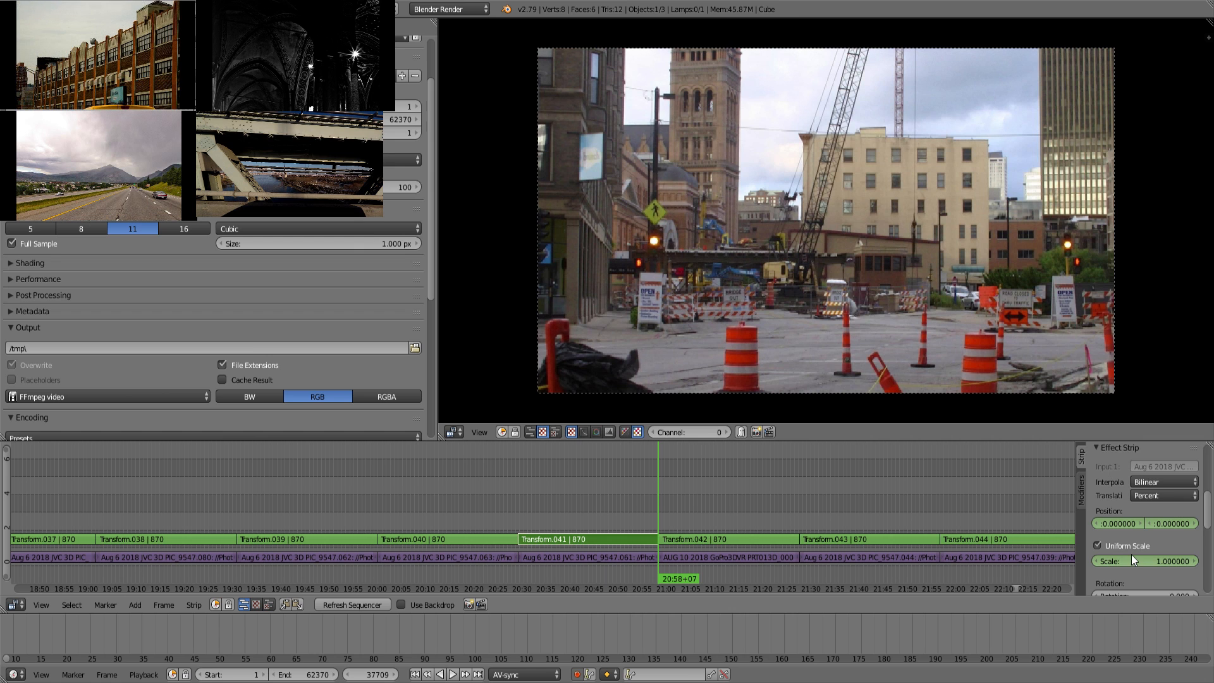
drag(1129, 557, 1154, 557)
key(i)
drag(1117, 521, 1083, 521)
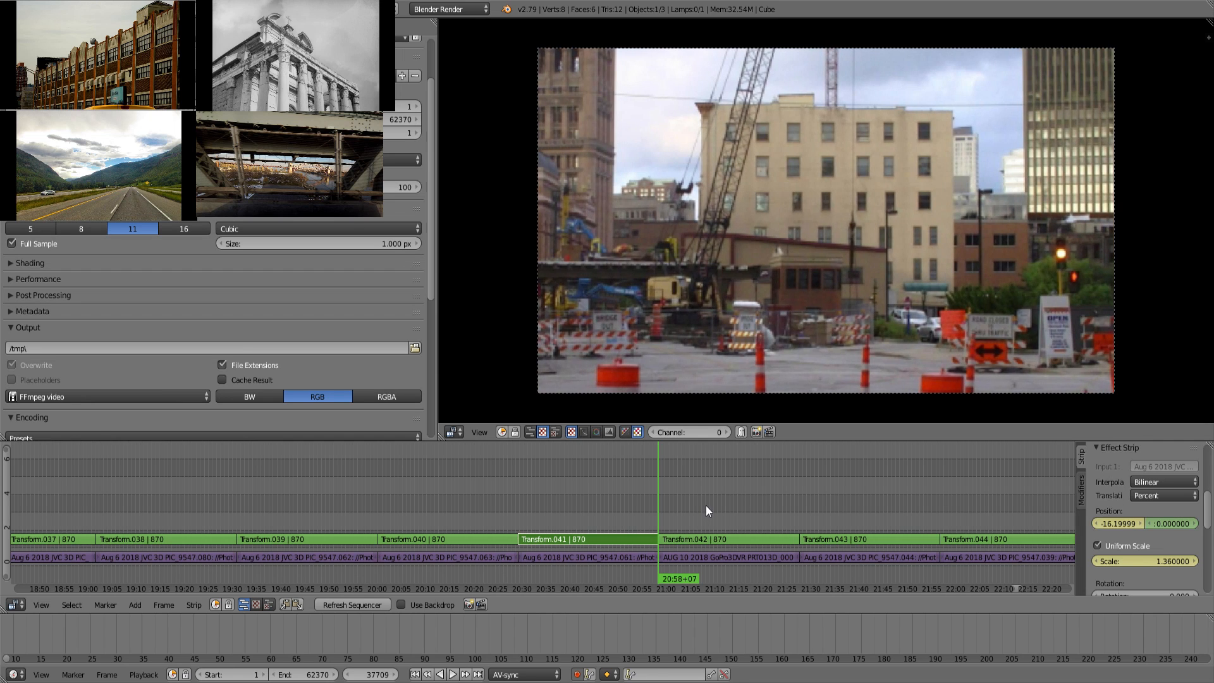
Step: Enable uniform scaling on Transform.042 and keyframe scale 1.99 and position 3.36, -13.89 on its first frame, 37710
key(Right)
right_click(723, 531)
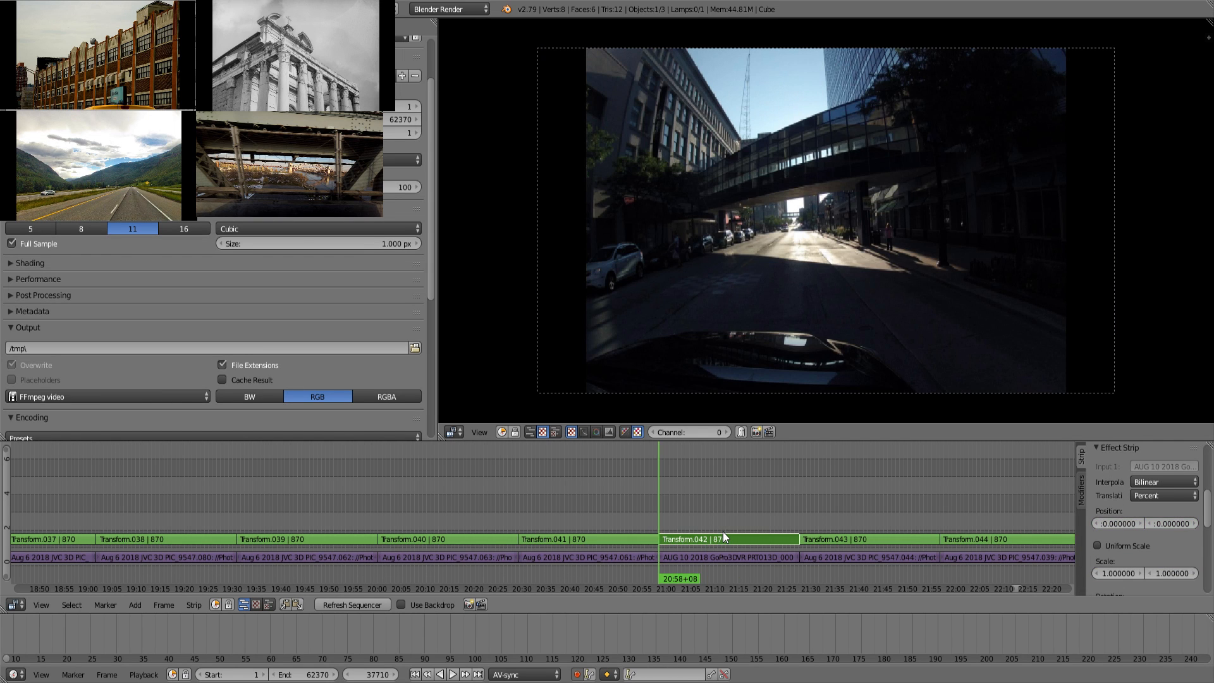
key(i)
key(i)
click(1116, 545)
key(i)
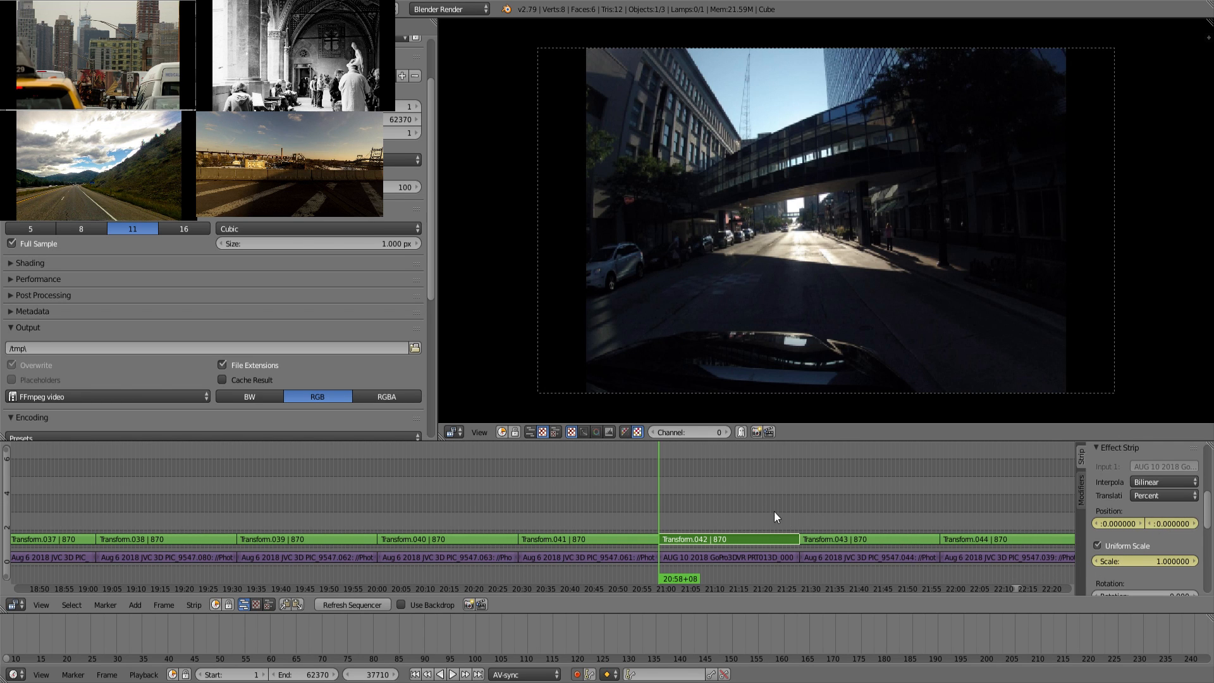
drag(1144, 561, 1175, 561)
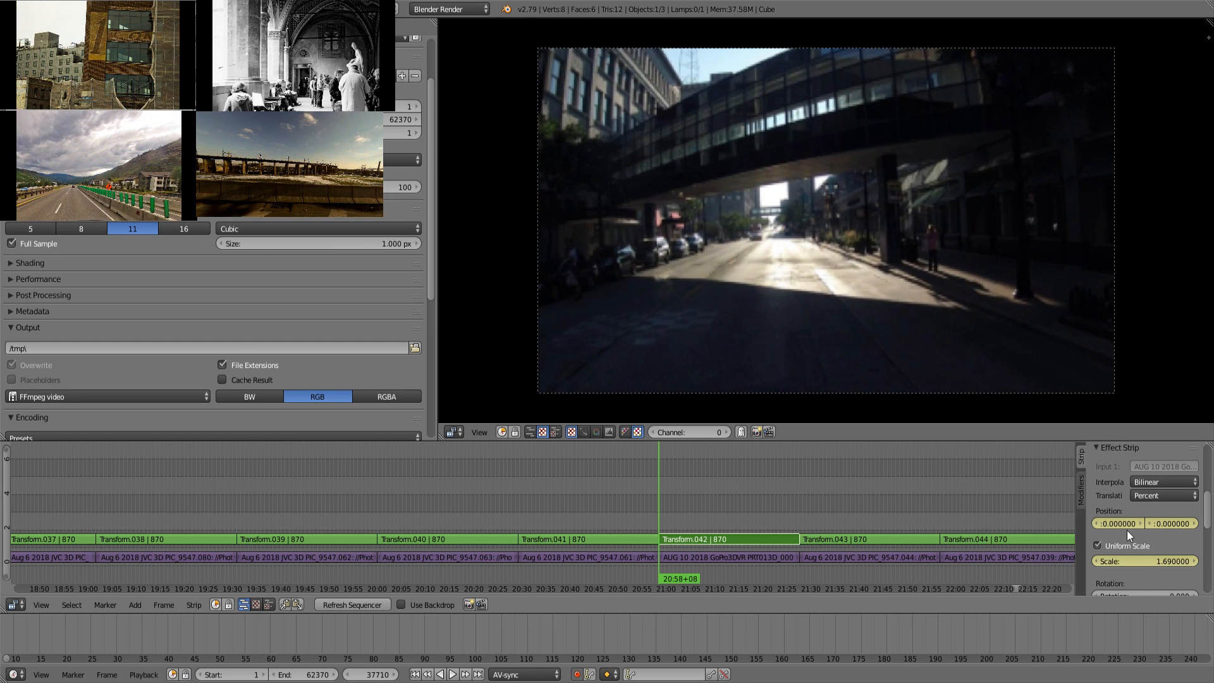
drag(1119, 523, 1192, 559)
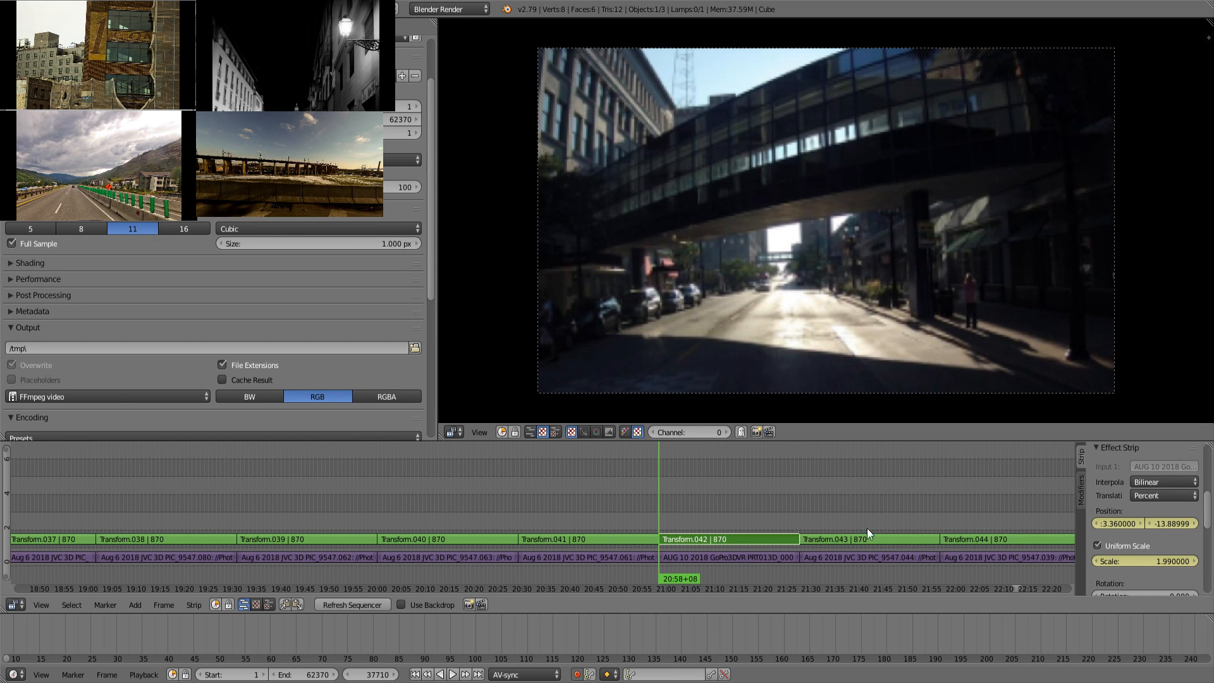
Step: Keyframe Transform.042's ending scale and position on its last frame, 38579
click(729, 522)
key(Page_Down)
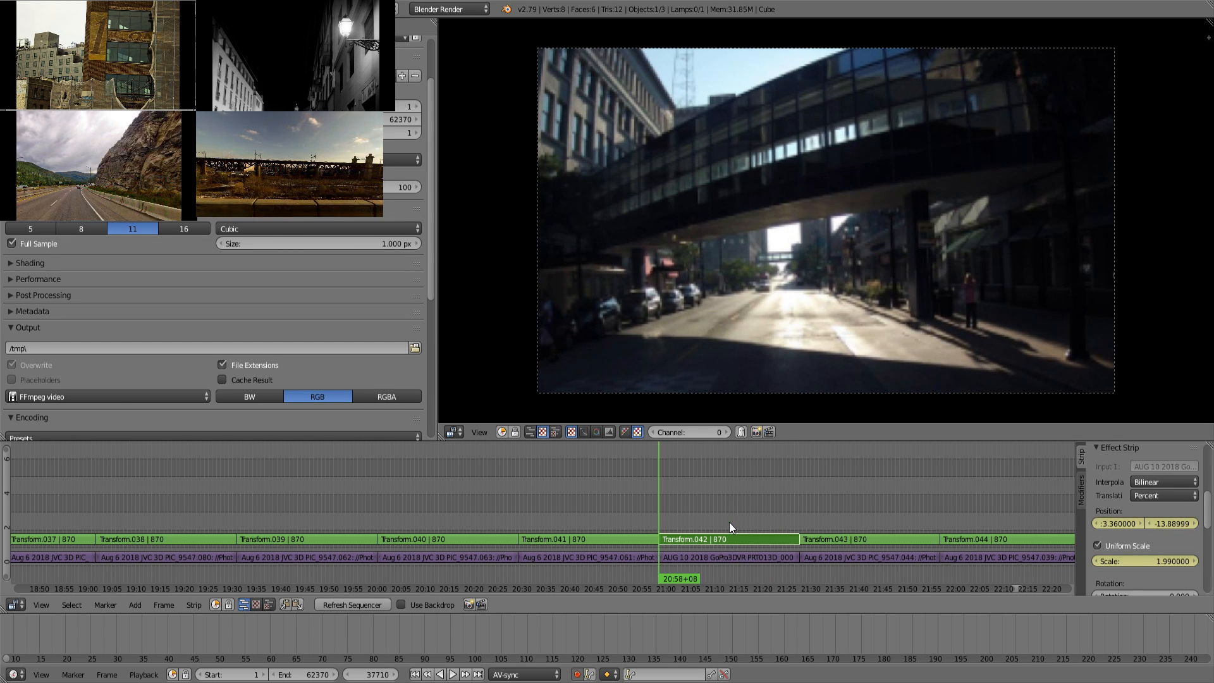
key(Page_Up)
key(Left)
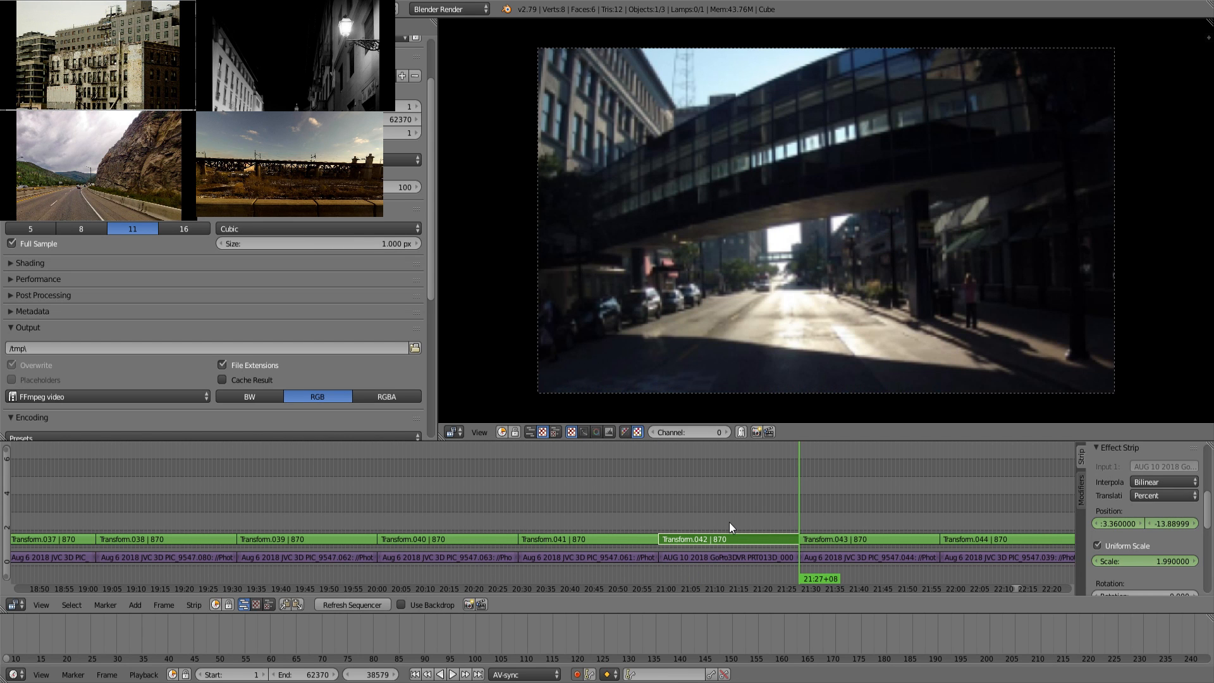
key(i)
drag(1148, 563, 1201, 528)
Step: Enable uniform scaling on Transform.043 and keyframe scale 1 and position 0, 0 on its first frame, 38580
click(885, 507)
right_click(864, 538)
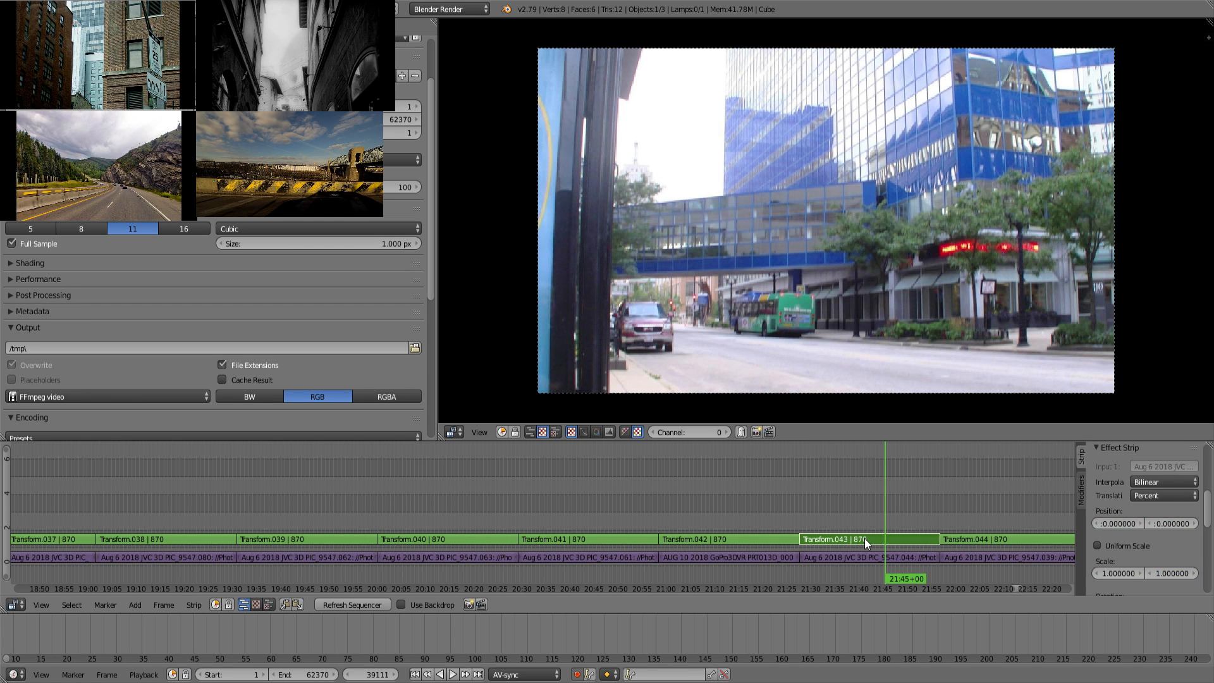
key(Page_Down)
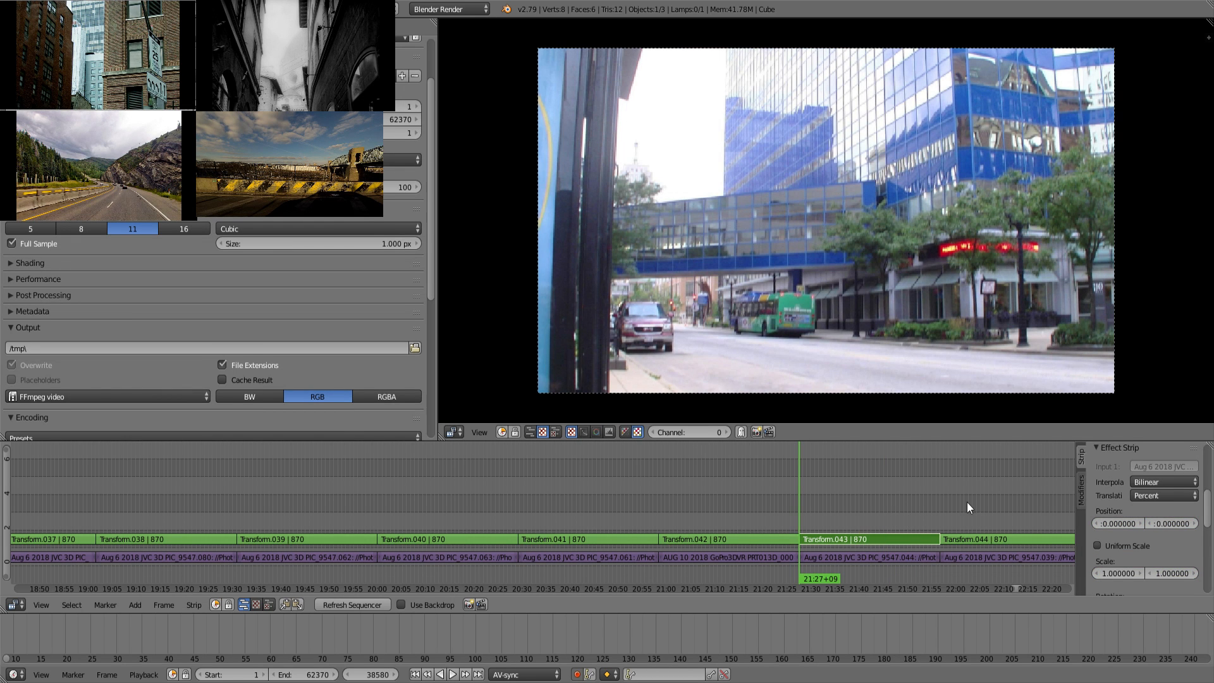
drag(723, 513, 831, 503)
key(Page_Down)
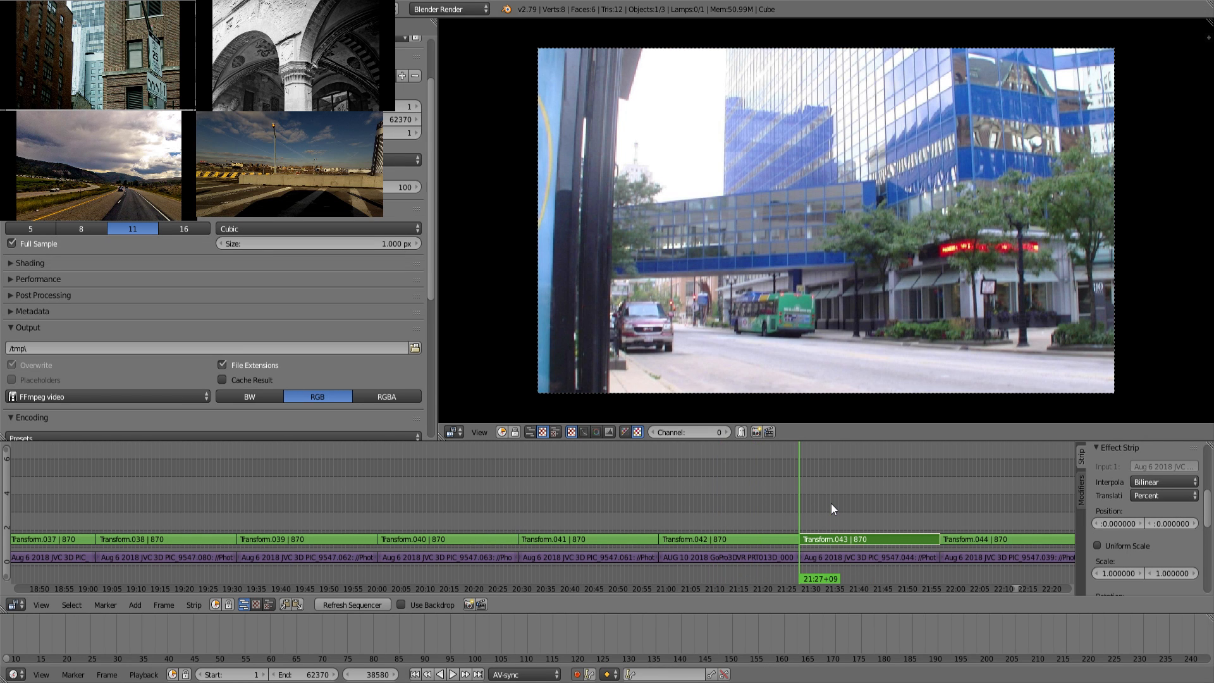
click(1108, 547)
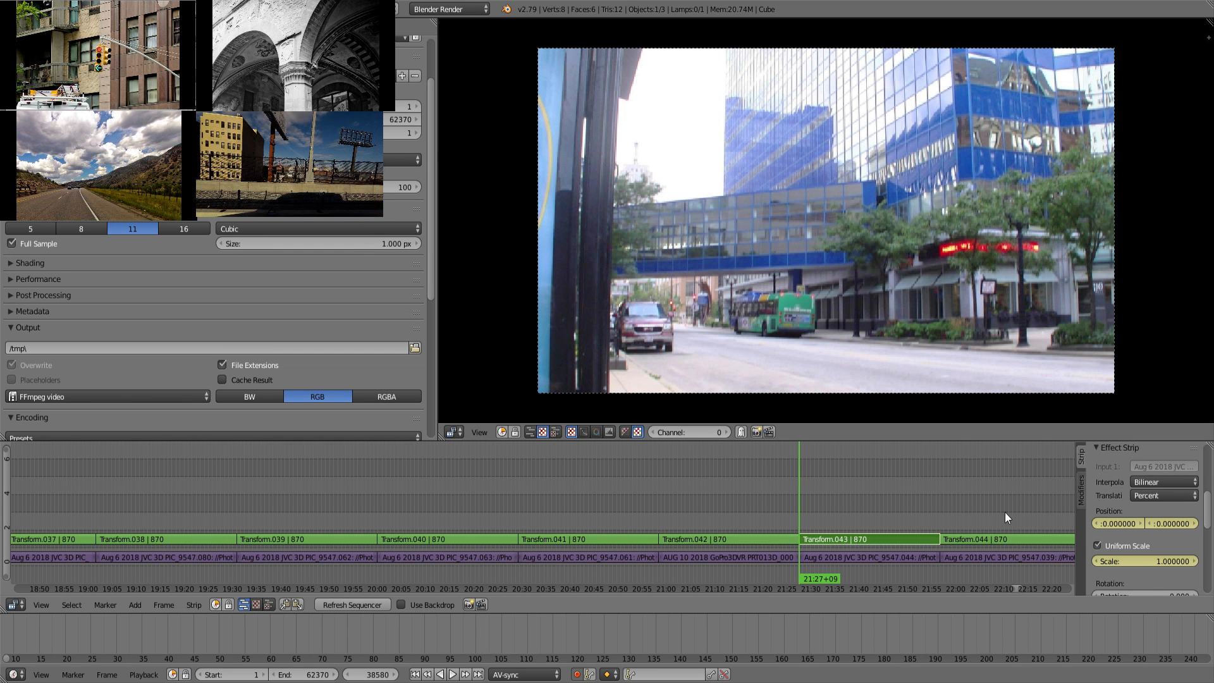
Step: Keyframe Transform.043's ending framing at scale 1.33 and position -2.4, 9.81 on its last frame, 39449
key(Page_Up)
key(Left)
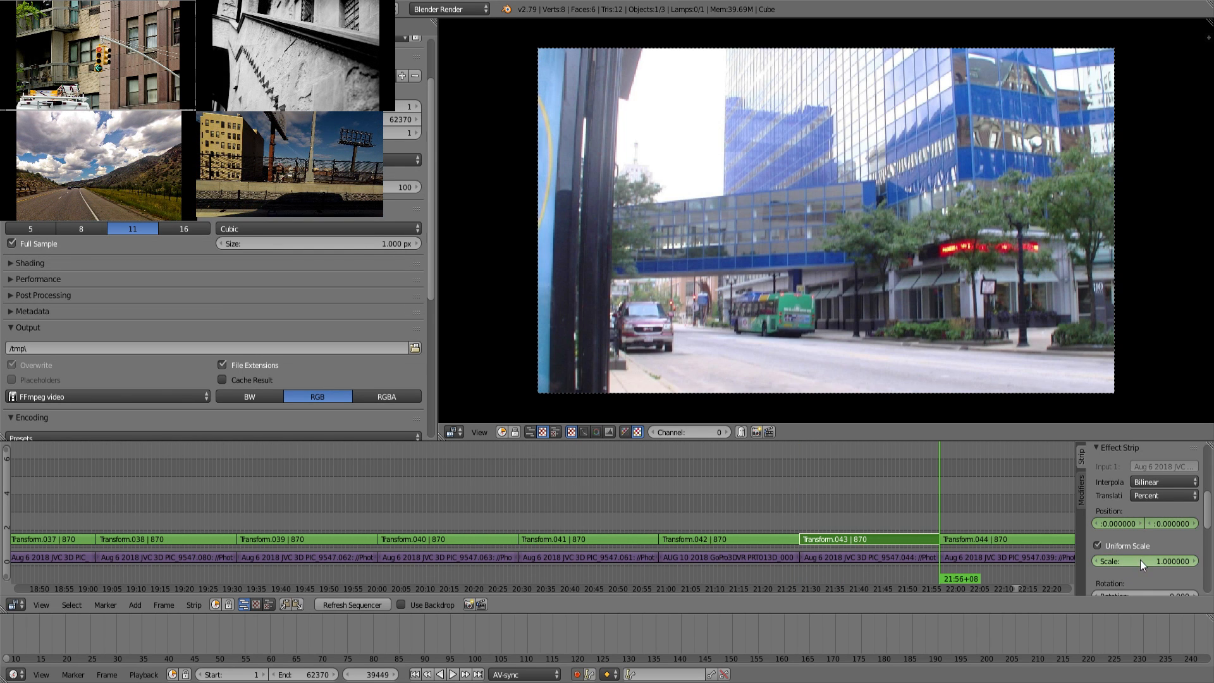
drag(1140, 559, 1075, 525)
drag(1171, 522, 1201, 522)
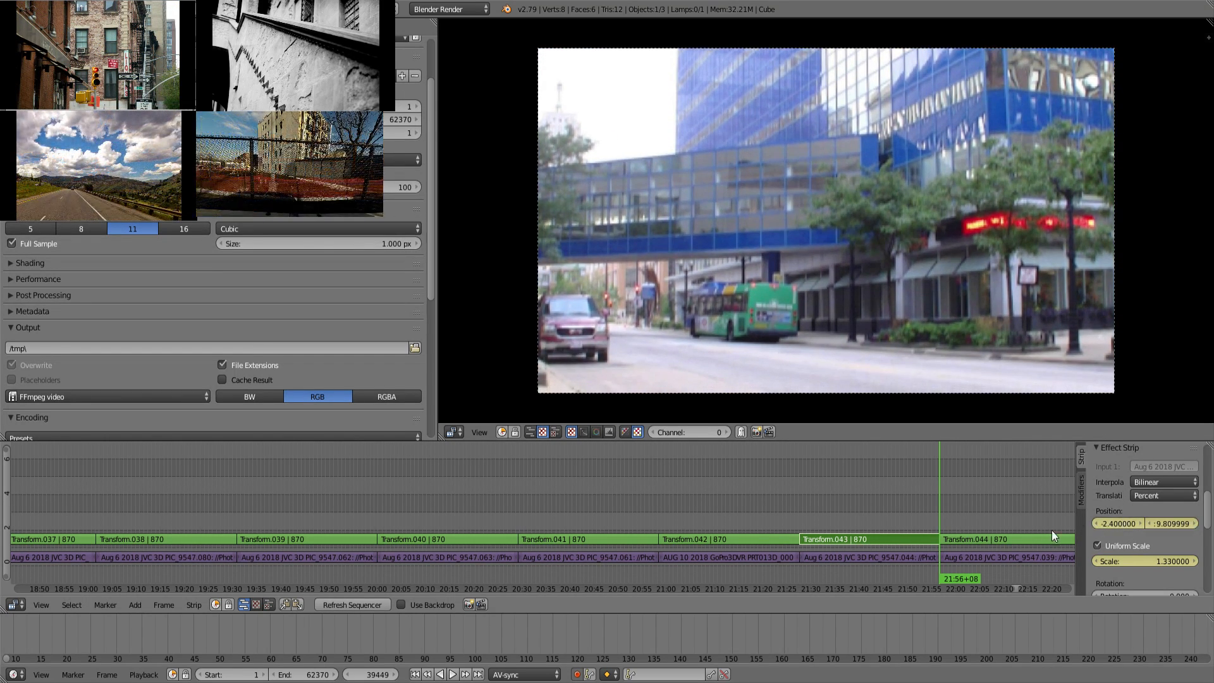
Step: Enable uniform scaling on Transform.044 and keyframe scale 1 and position 0, 0 on its first frame, 39450
middle_drag(1018, 509, 730, 468)
click(677, 485)
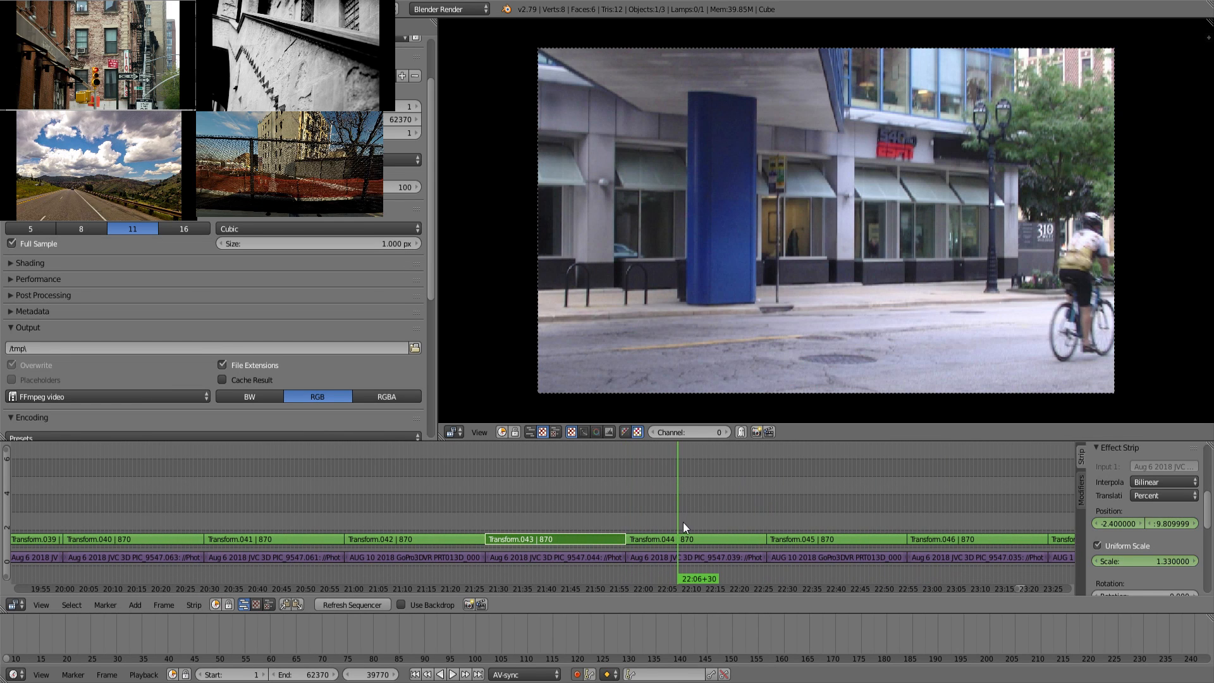
right_click(692, 535)
key(Page_Down)
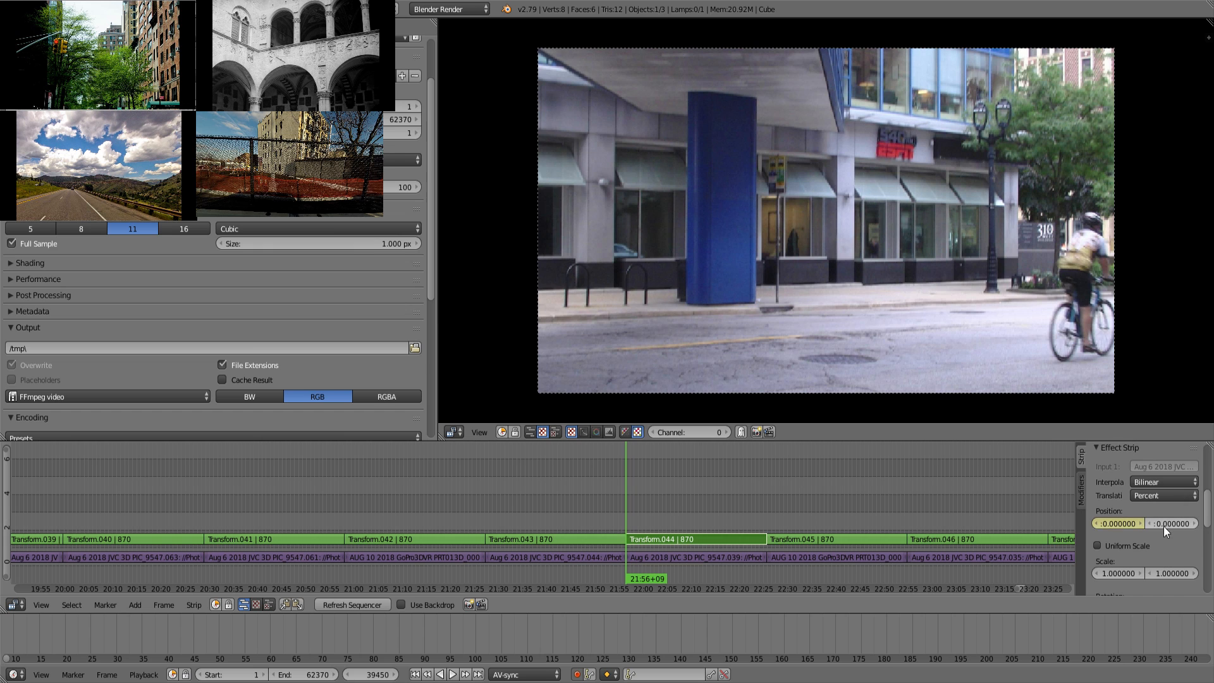
click(1122, 546)
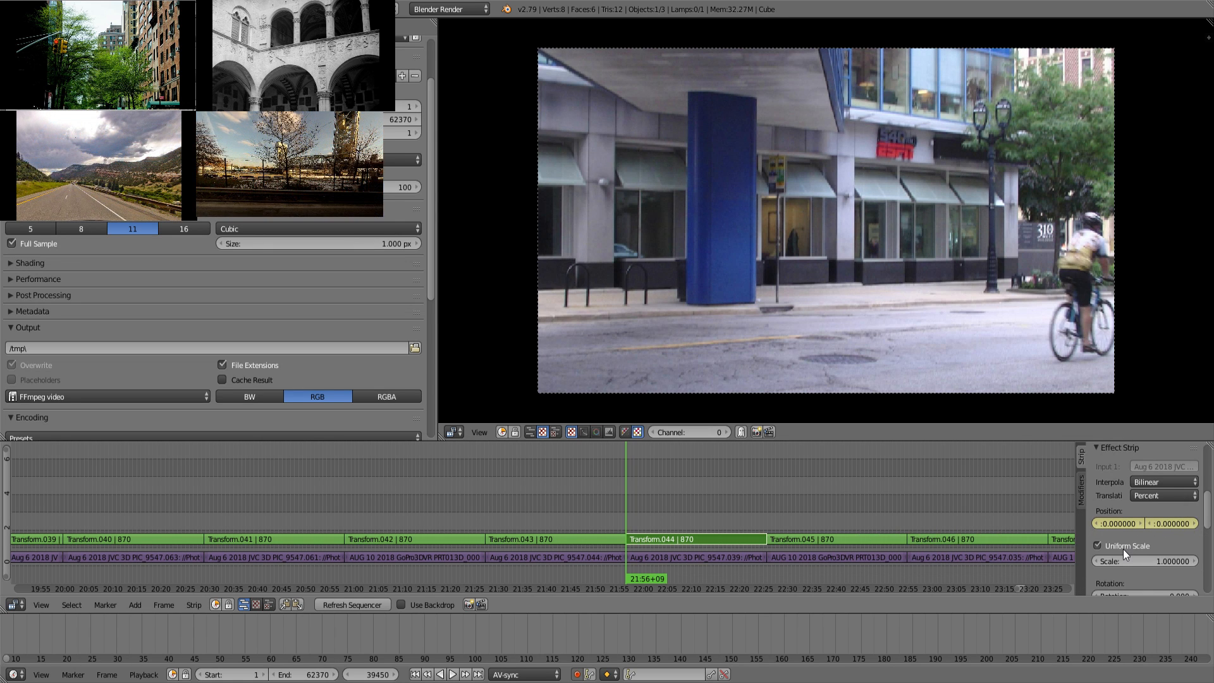
key(i)
Step: Keyframe Transform.044's ending framing at scale 1.45 and position 2.37, -10.68 on its last frame, 40319
key(Page_Up)
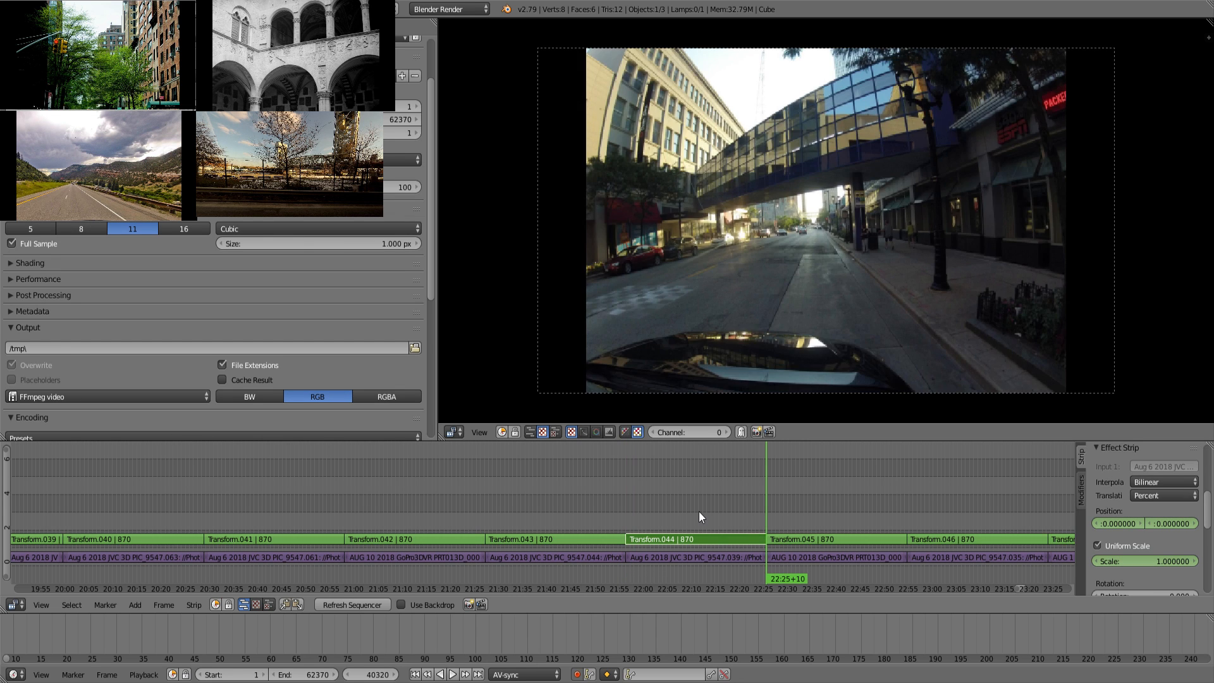
drag(1147, 561, 1196, 515)
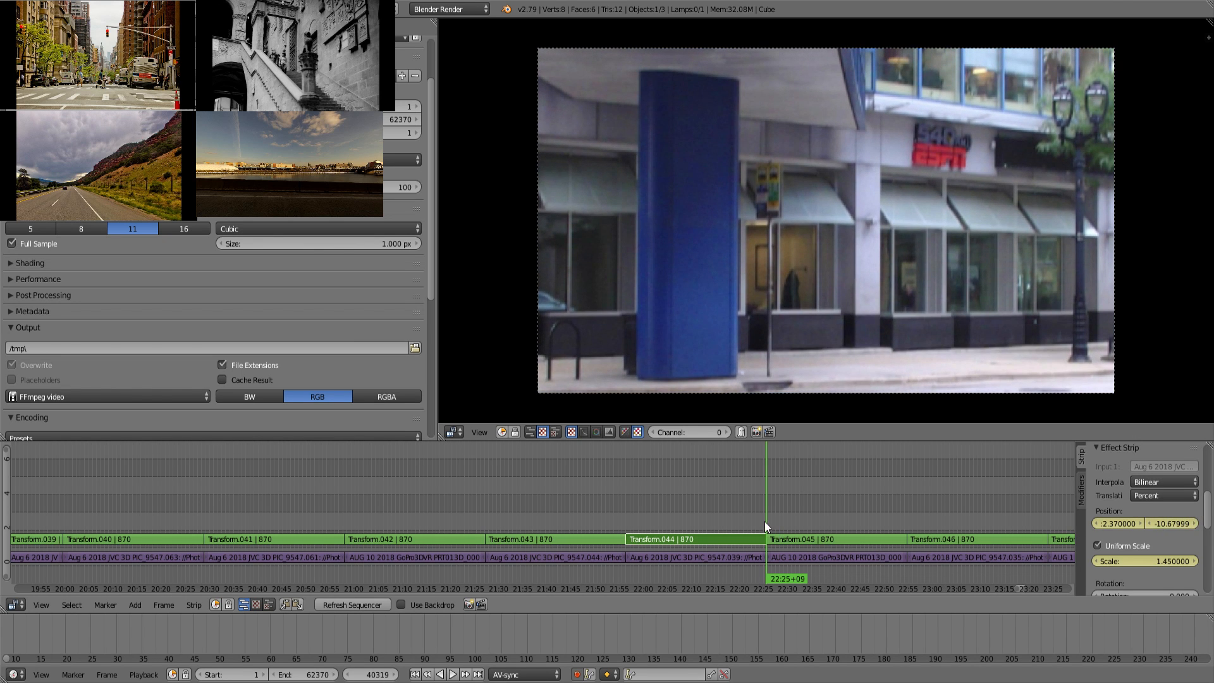
click(692, 495)
Step: Enable uniform scaling on Transform.045 and keyframe scale 1 and position 0, 0 on its first frame, 40320
click(817, 513)
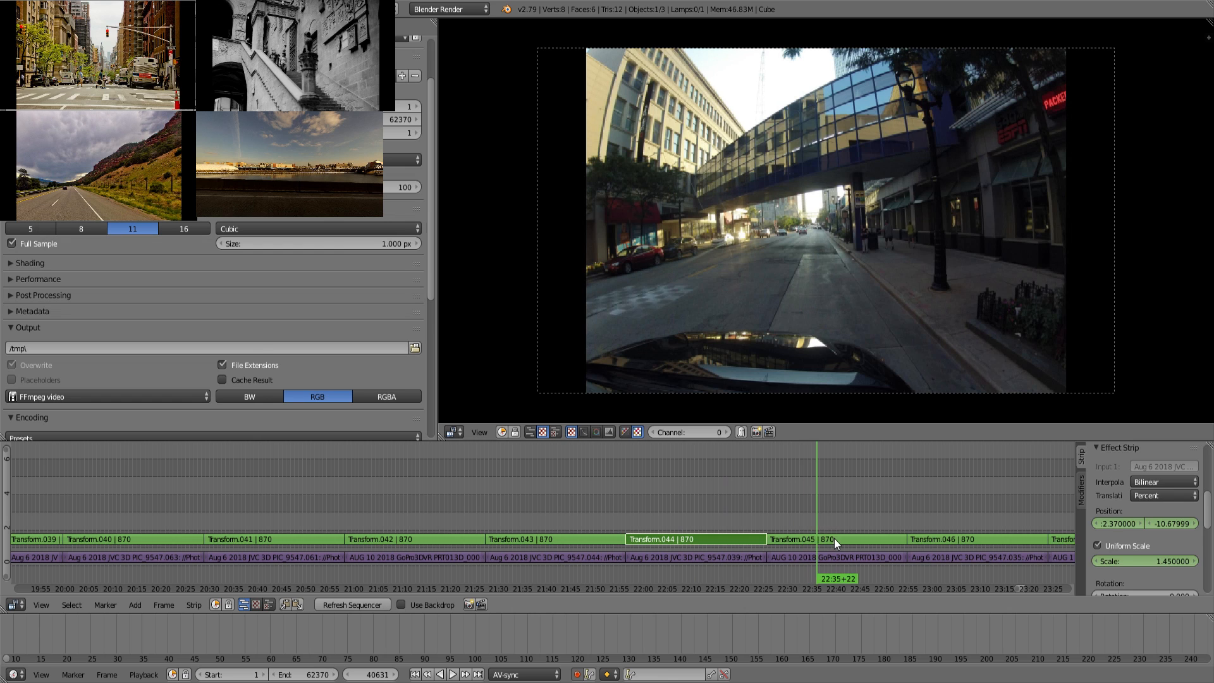
right_click(833, 537)
key(Page_Down)
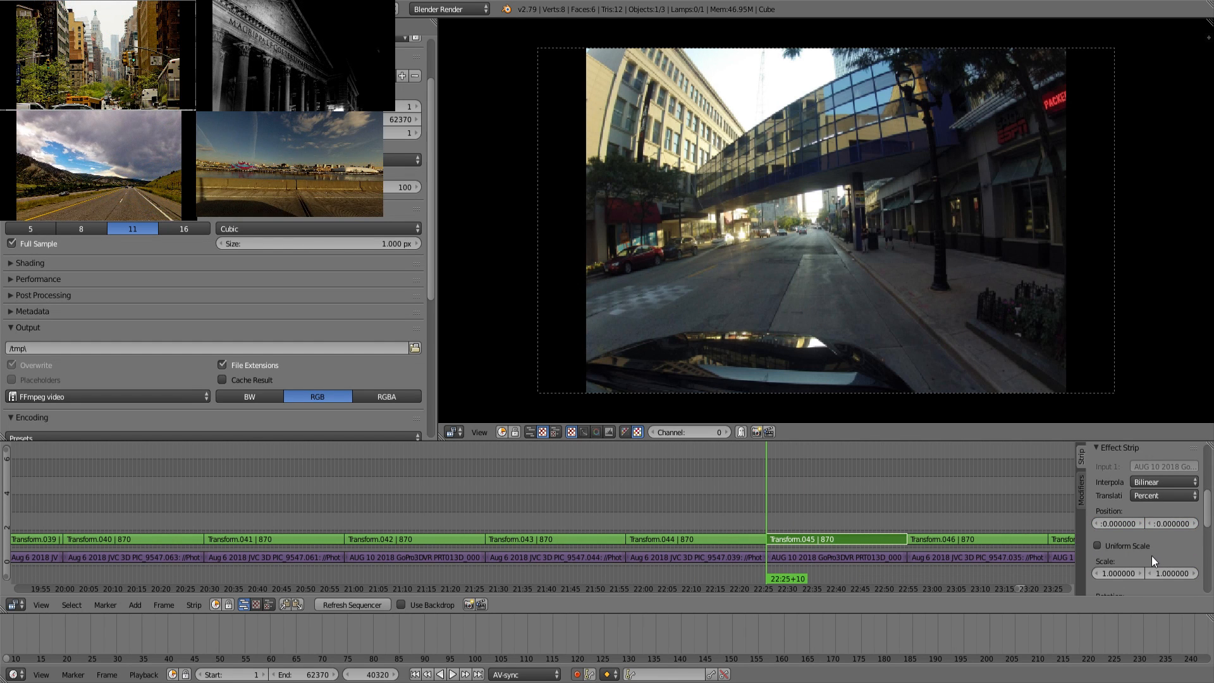
click(1100, 546)
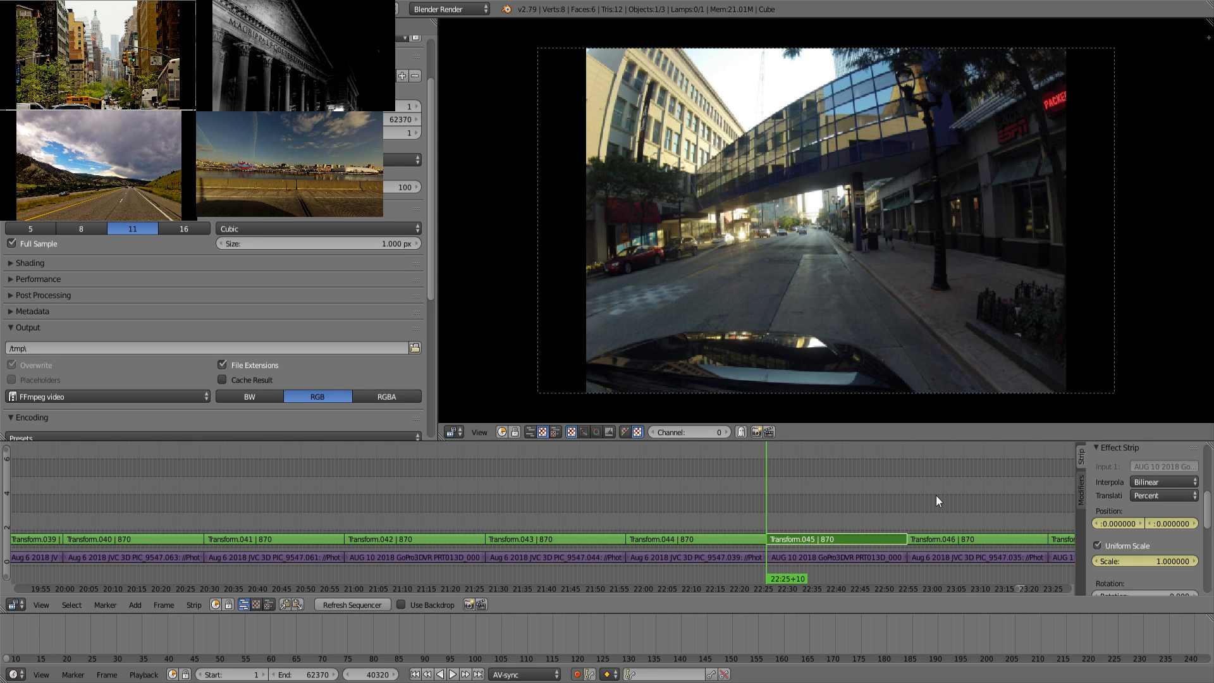
Step: Keyframe Transform.045's starting framing at scale 1.81 and position -20.67, -37.02 on its first frame, 40320
key(Page_Up)
key(Left)
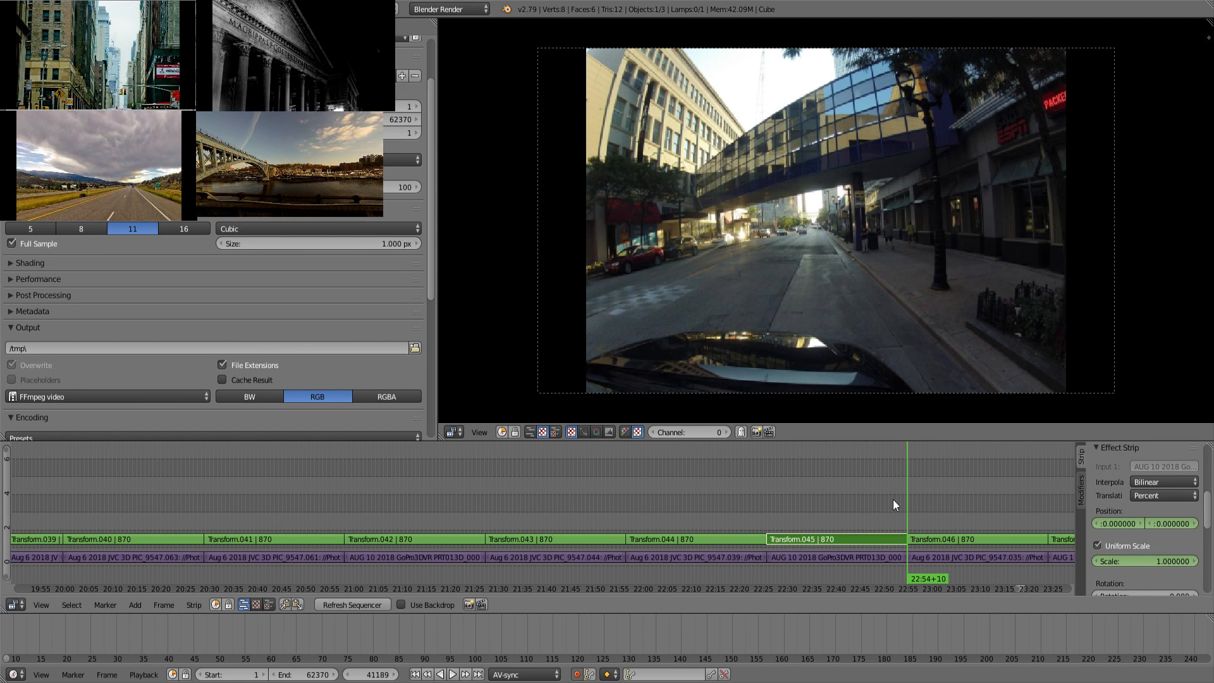
key(Page_Down)
drag(1154, 565, 1199, 564)
drag(1126, 524, 1095, 524)
drag(1170, 523, 1134, 523)
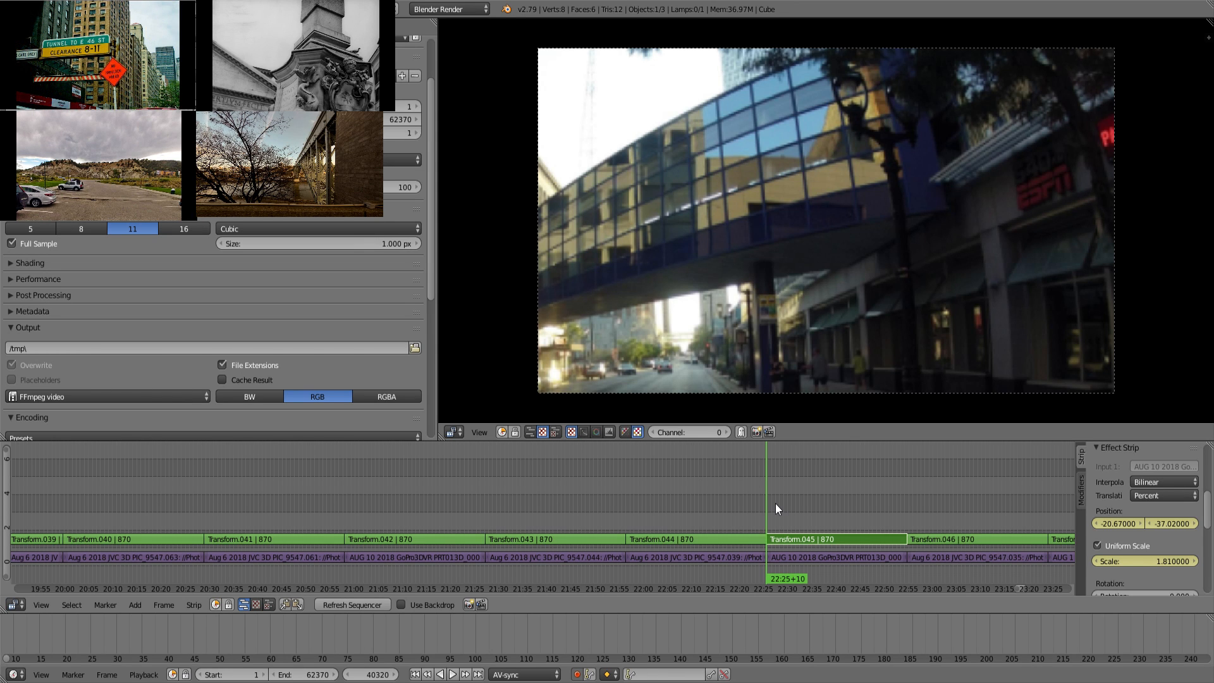
Step: Keyframe Transform.045's ending position at 3.1, -20.4 on its last frame, 41189, and preview the move
drag(784, 505, 817, 503)
key(Page_Up)
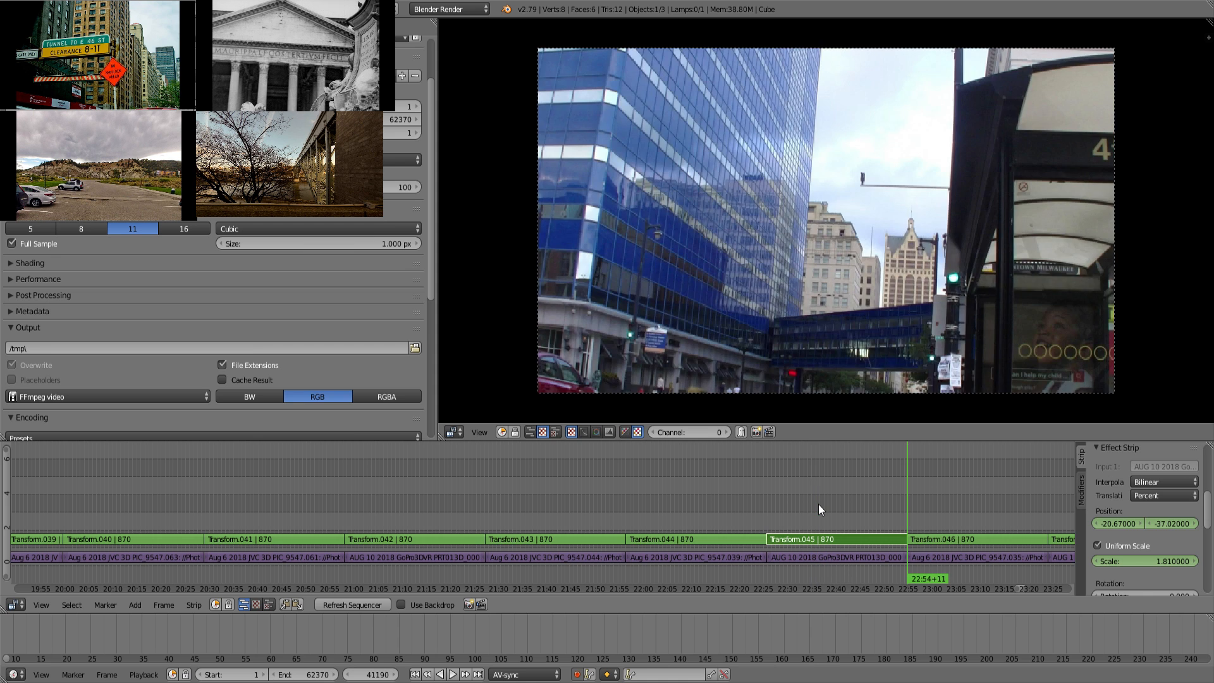
key(Left)
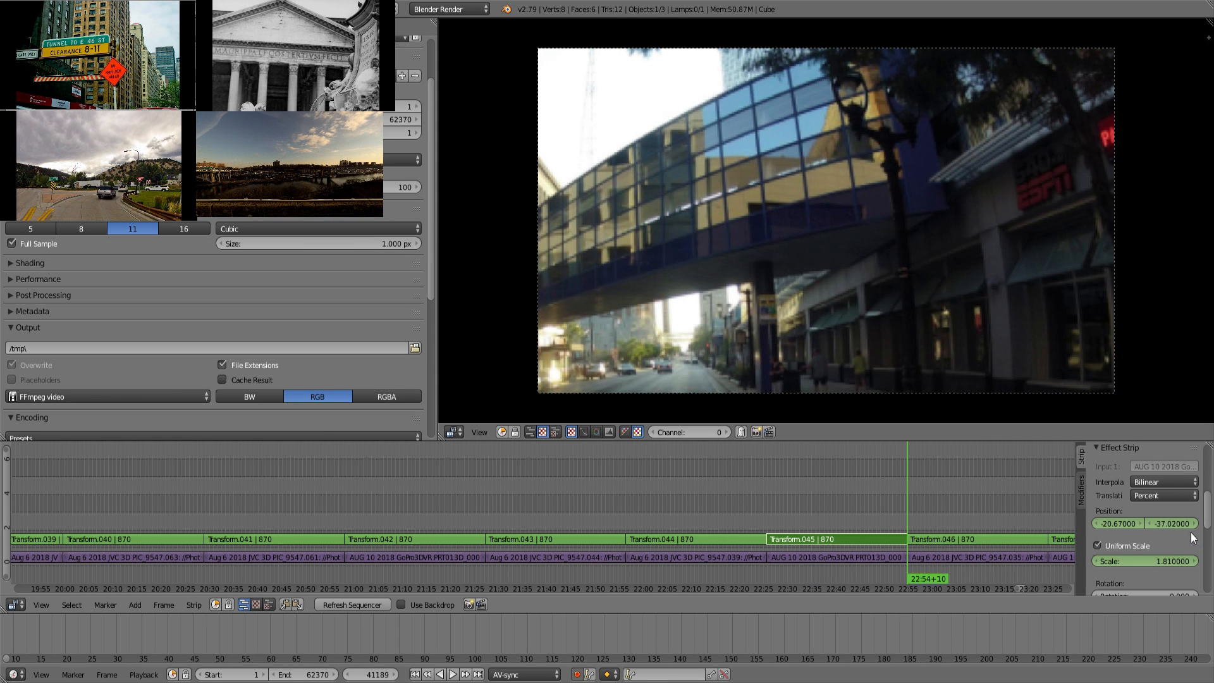
drag(1125, 525, 1170, 525)
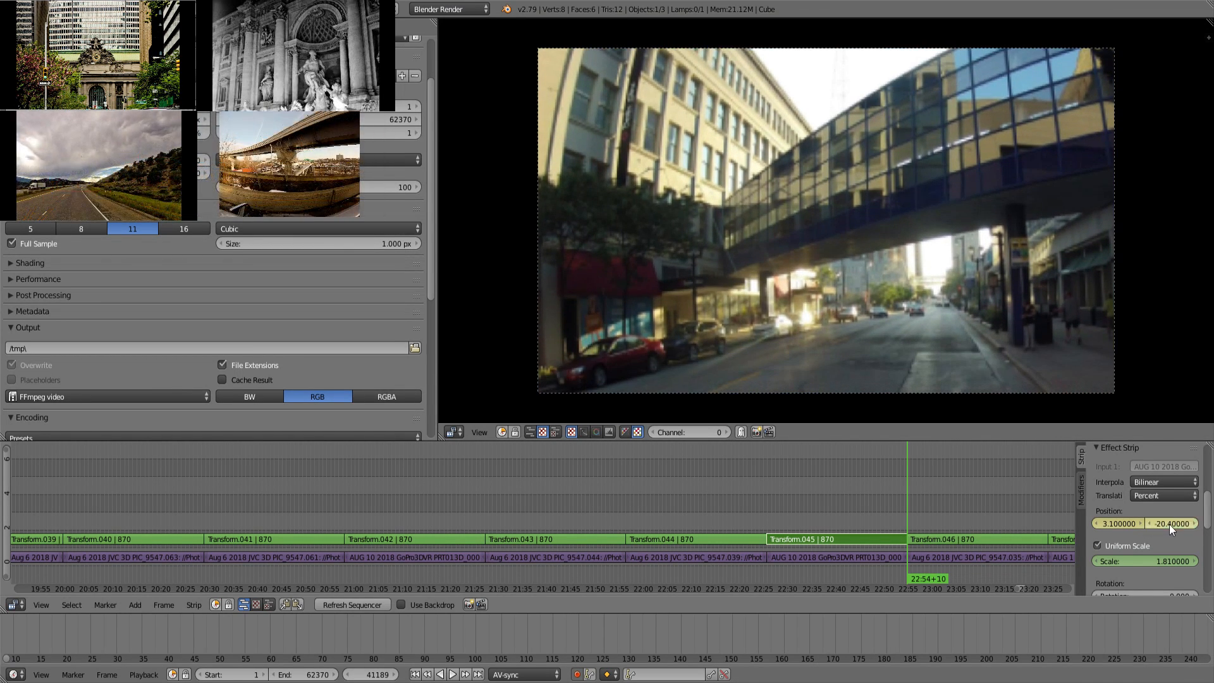
drag(769, 513, 931, 528)
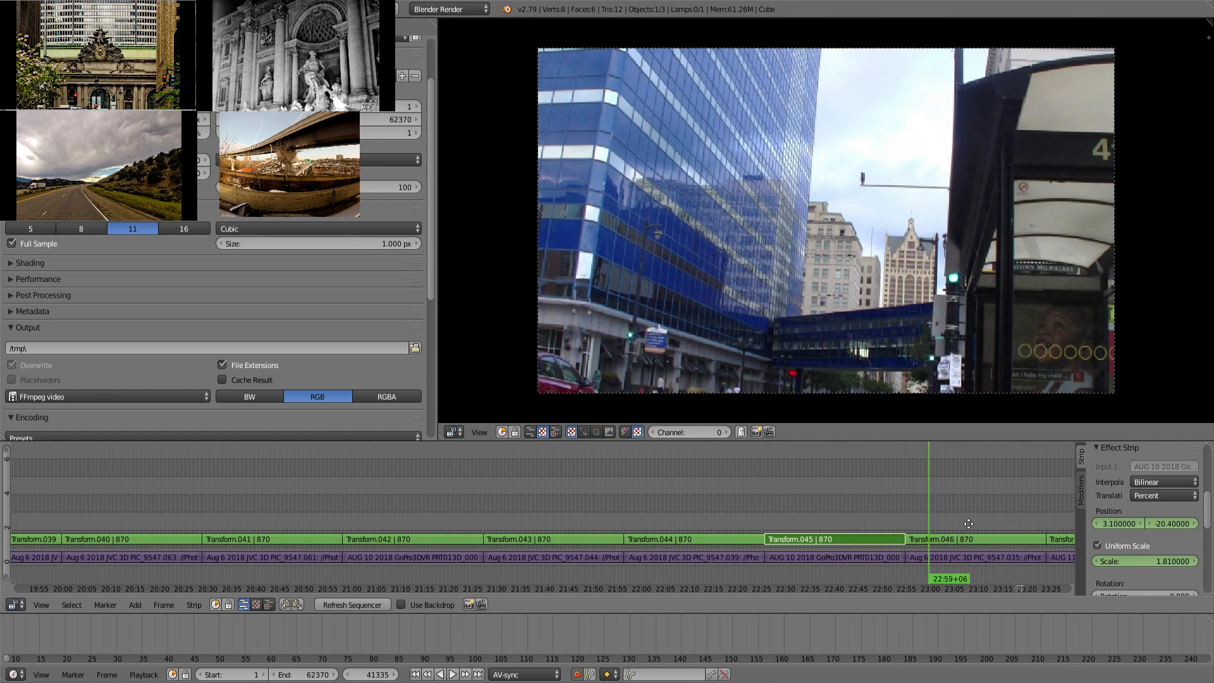
Step: Enable uniform scaling on Transform.046 and keyframe scale 1 and position 0, 0 on its first frame, 41190
middle_drag(973, 519, 757, 521)
right_click(765, 546)
key(Page_Down)
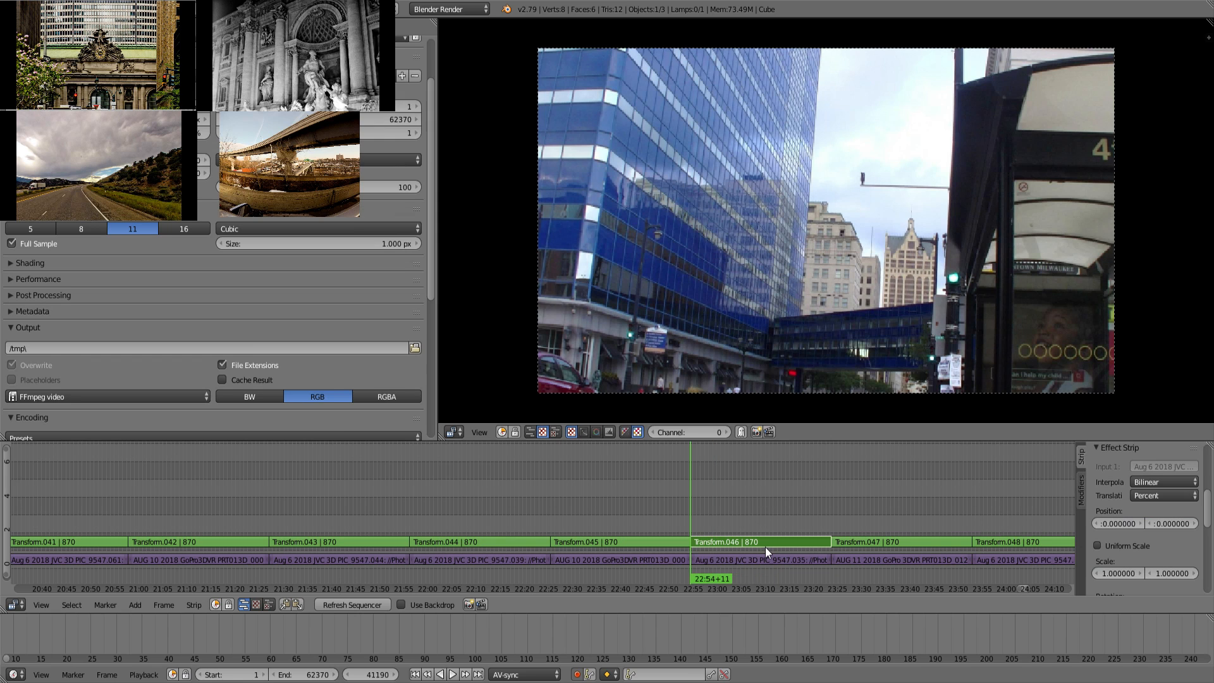
key(i)
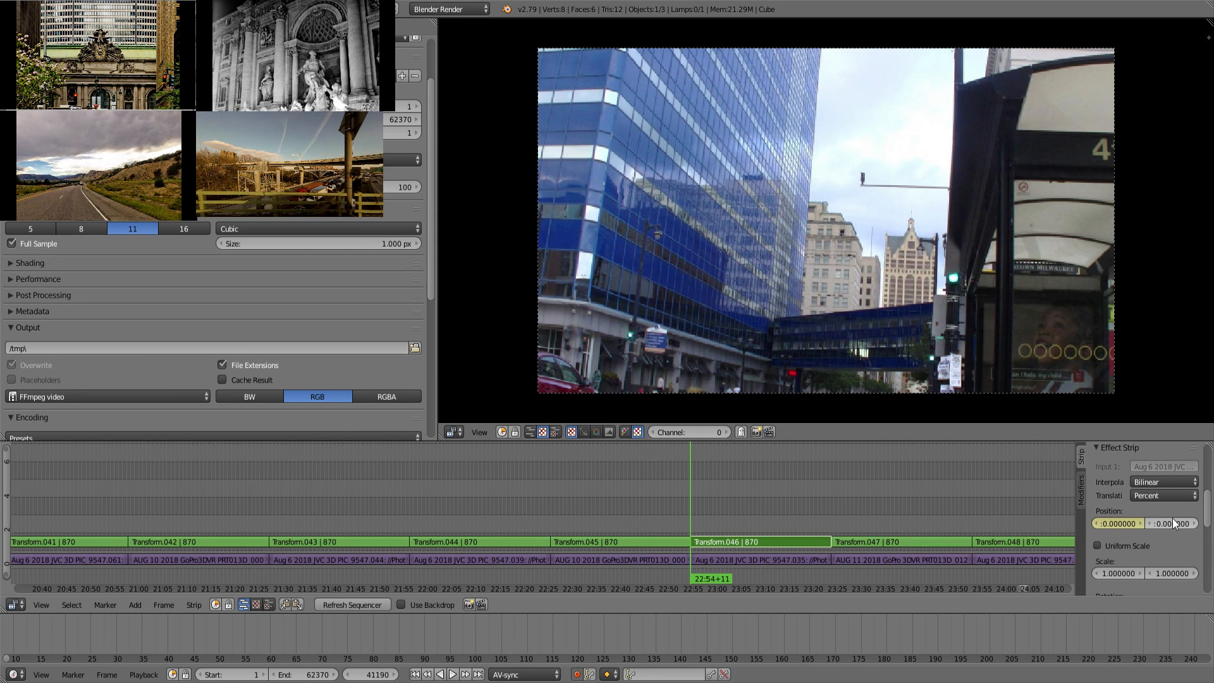
click(1128, 547)
key(i)
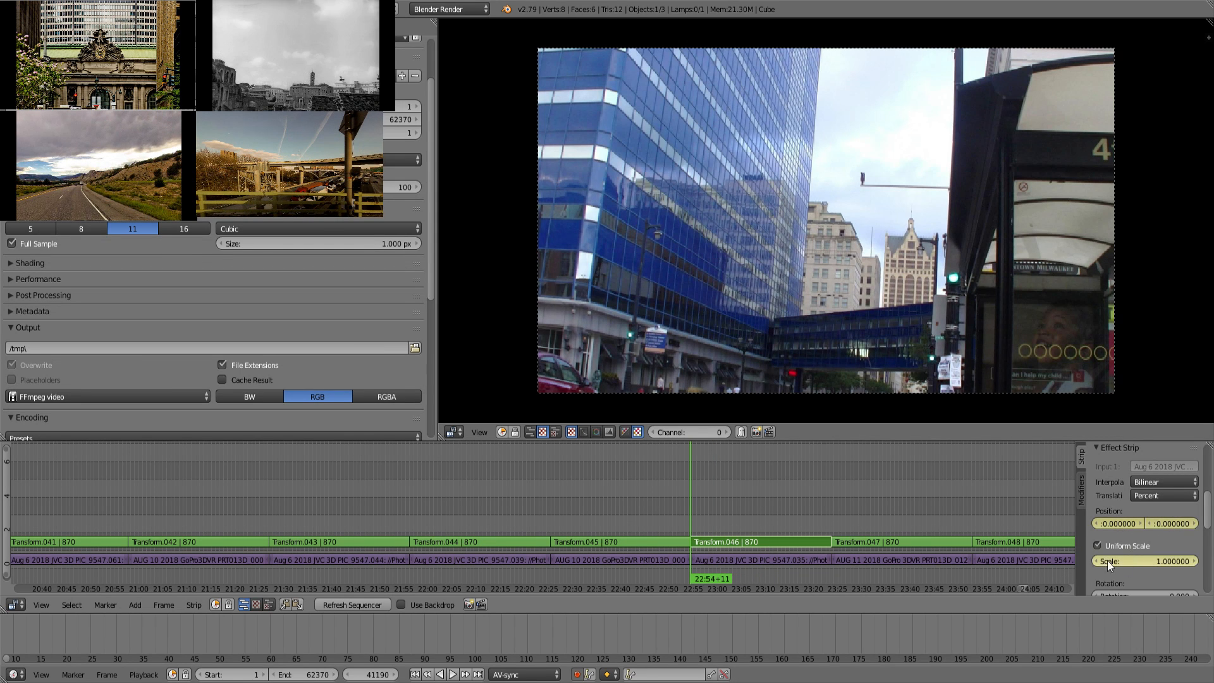
Step: Keyframe Transform.046's ending framing at scale 1.48 and position -7.95, 27.96 on its last frame, 42059, and preview the move
key(alt+a)
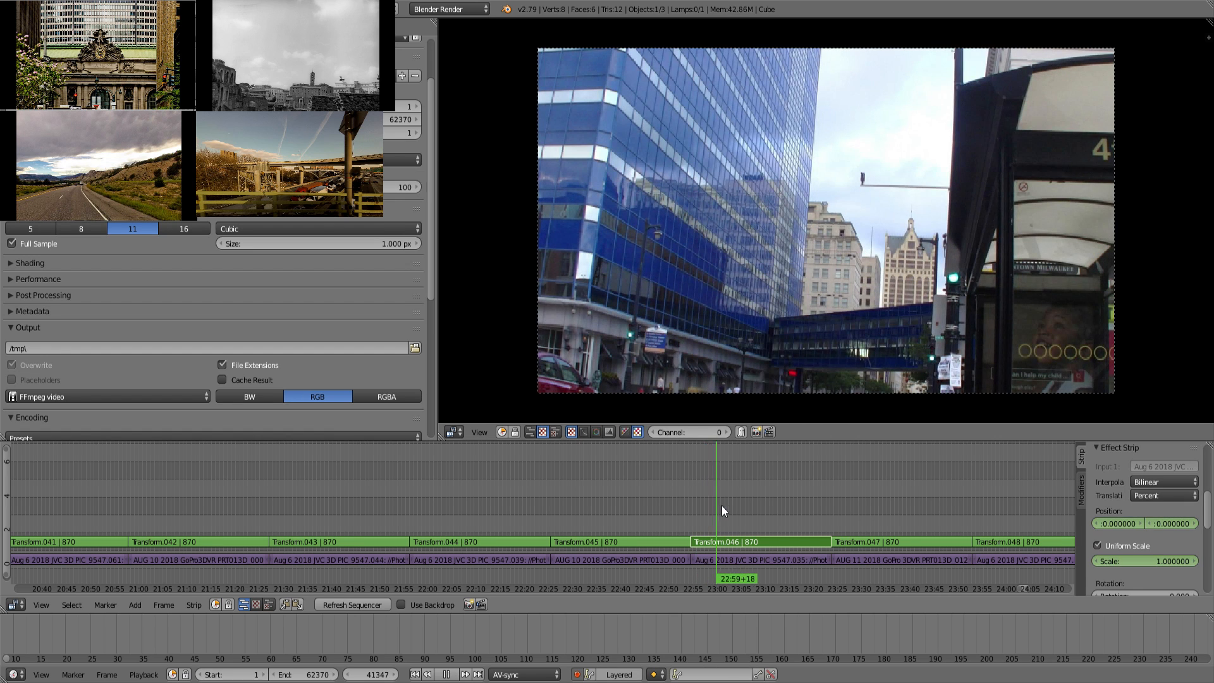
drag(803, 509, 740, 521)
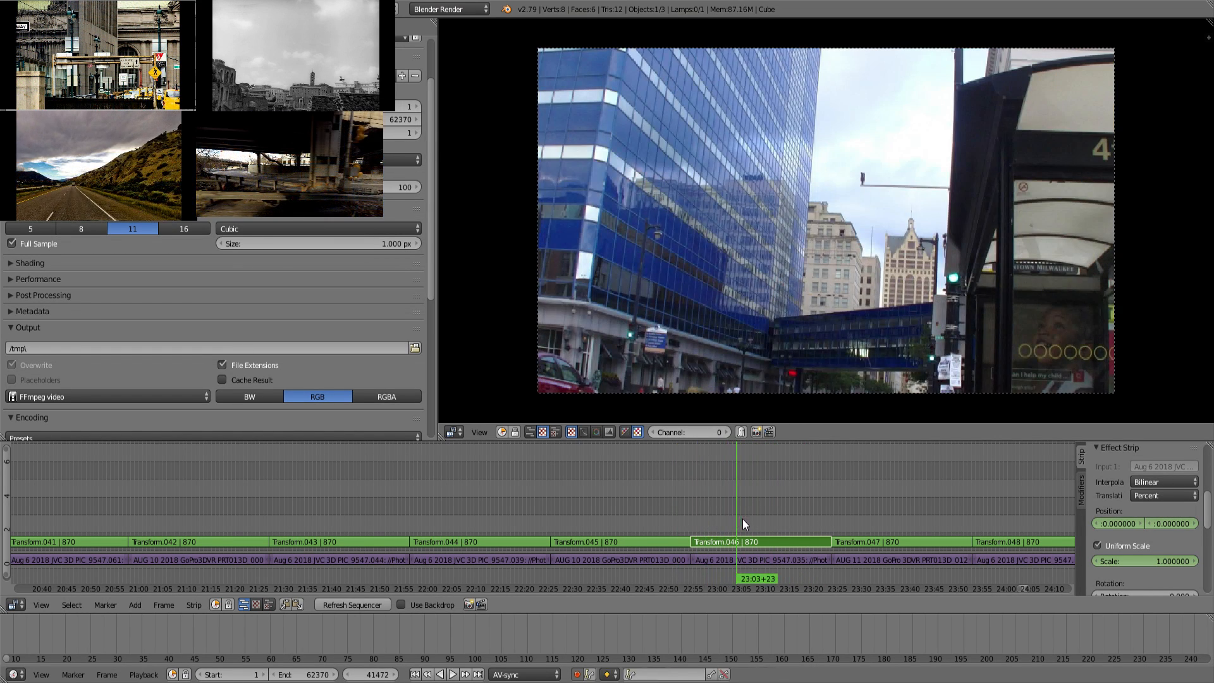
key(Page_Up)
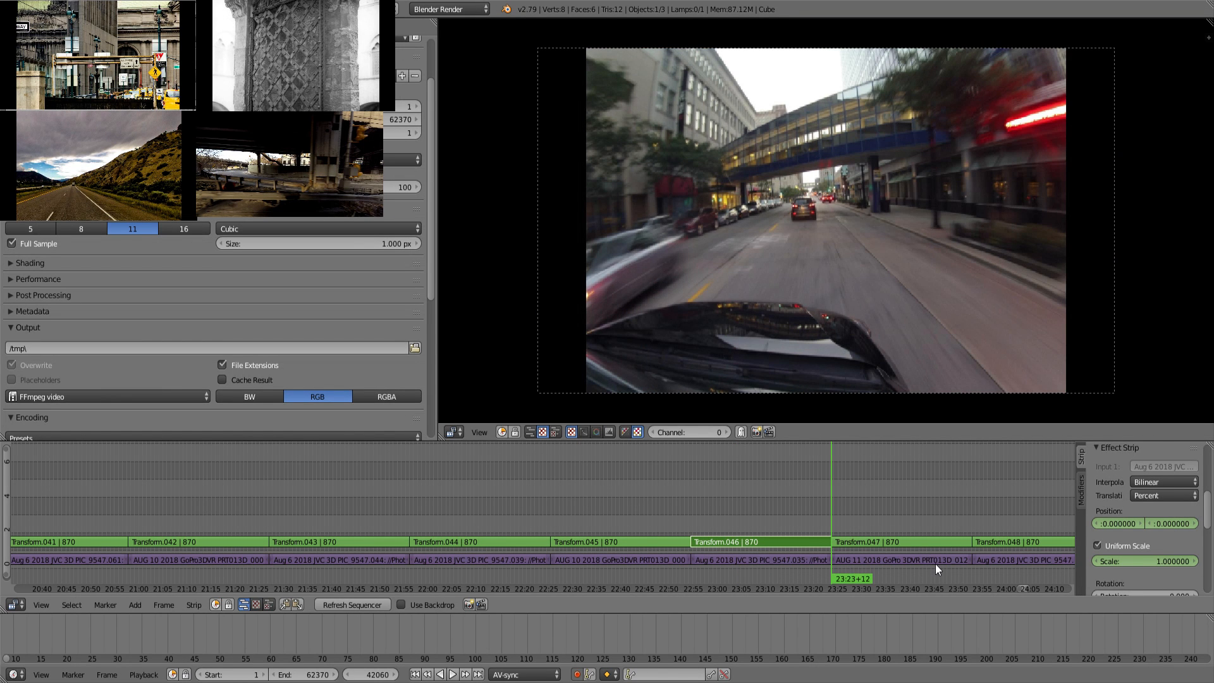
key(Left)
drag(1146, 561, 1199, 524)
drag(1119, 524, 1082, 524)
drag(1164, 529, 1181, 526)
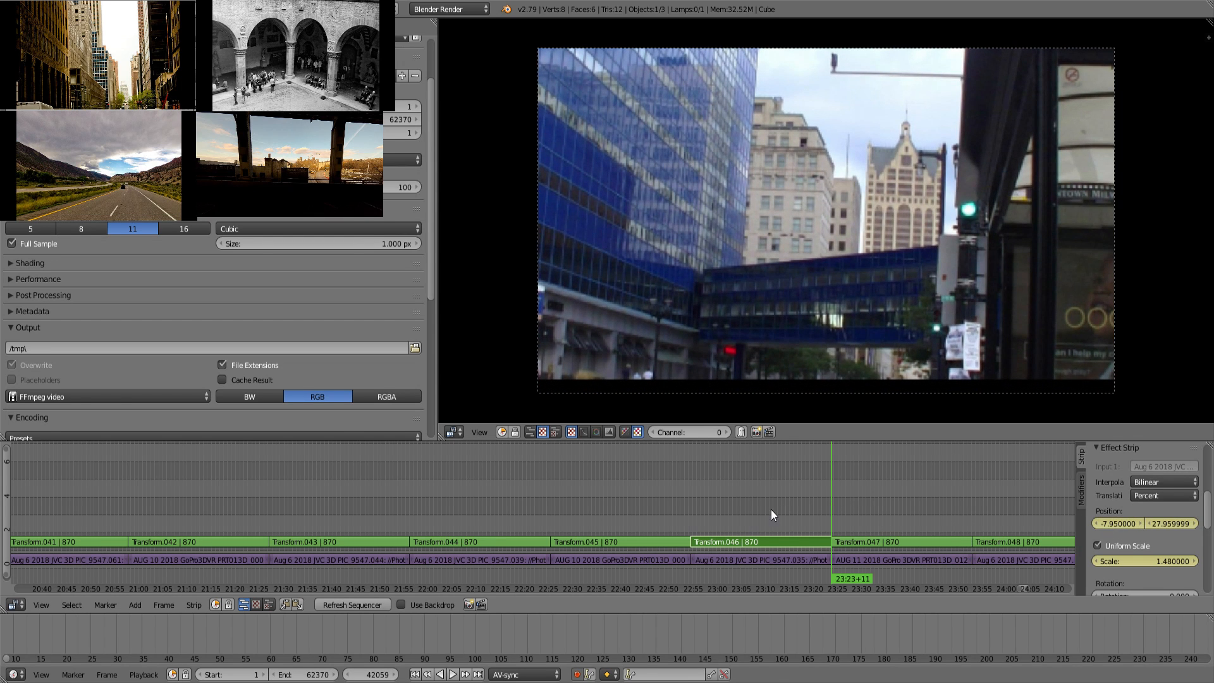
click(746, 509)
key(alt+a)
key(alt+a)
Step: Enable uniform scaling on Transform.047 and keyframe scale 1.36 and position 0, -1.74 on its first frame, 42060
click(898, 541)
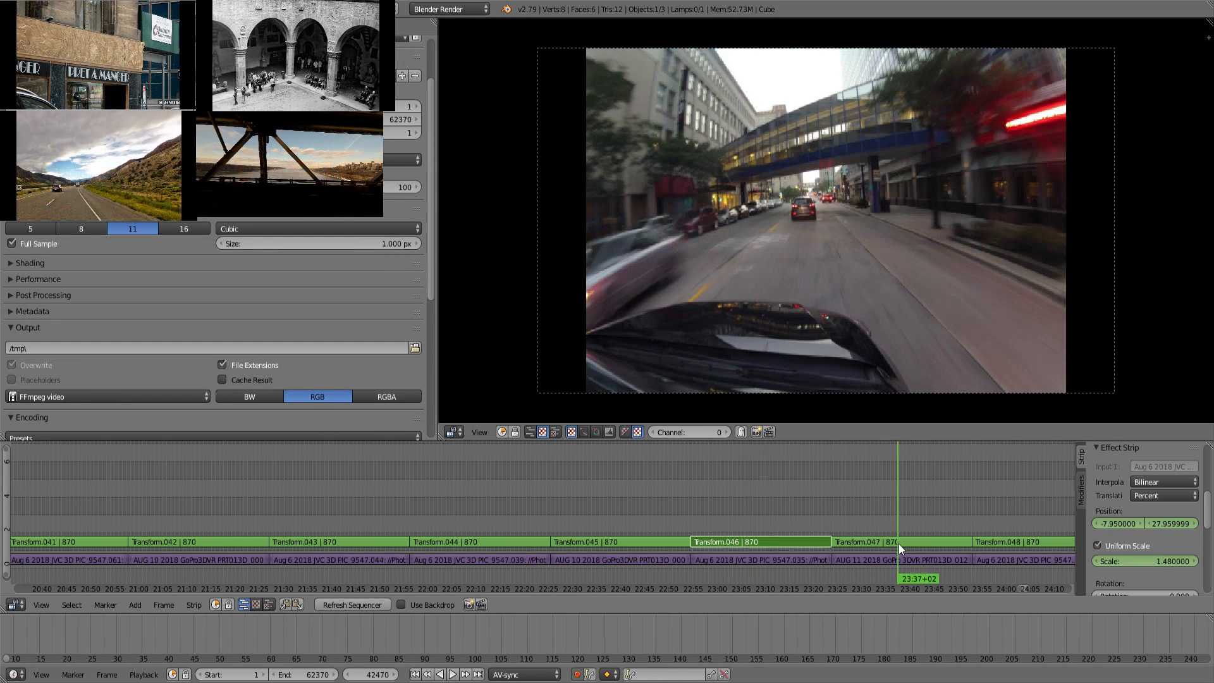
right_click(898, 544)
key(Page_Down)
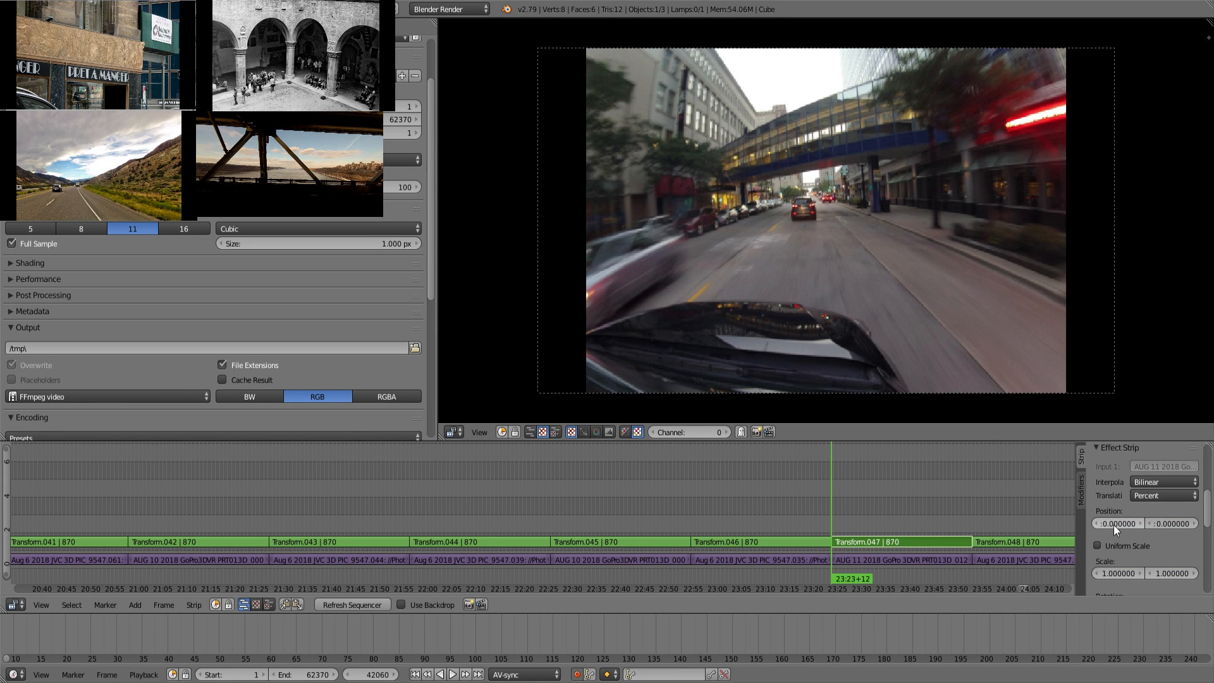
click(1128, 546)
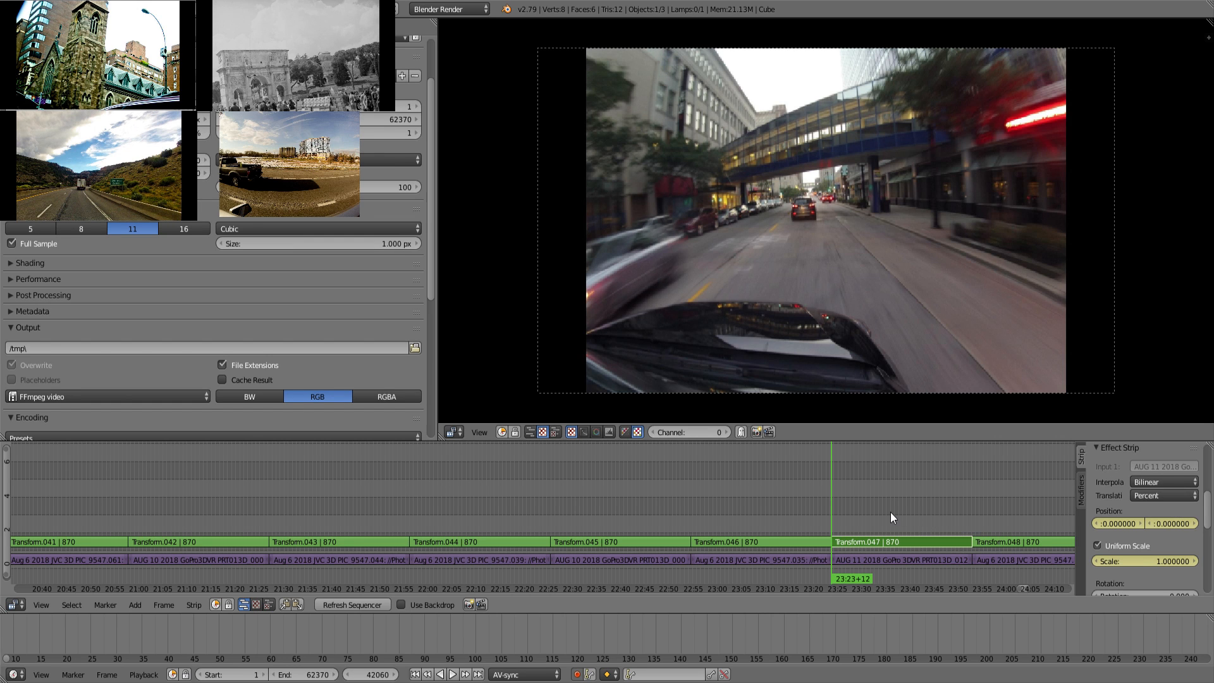
drag(859, 508, 874, 507)
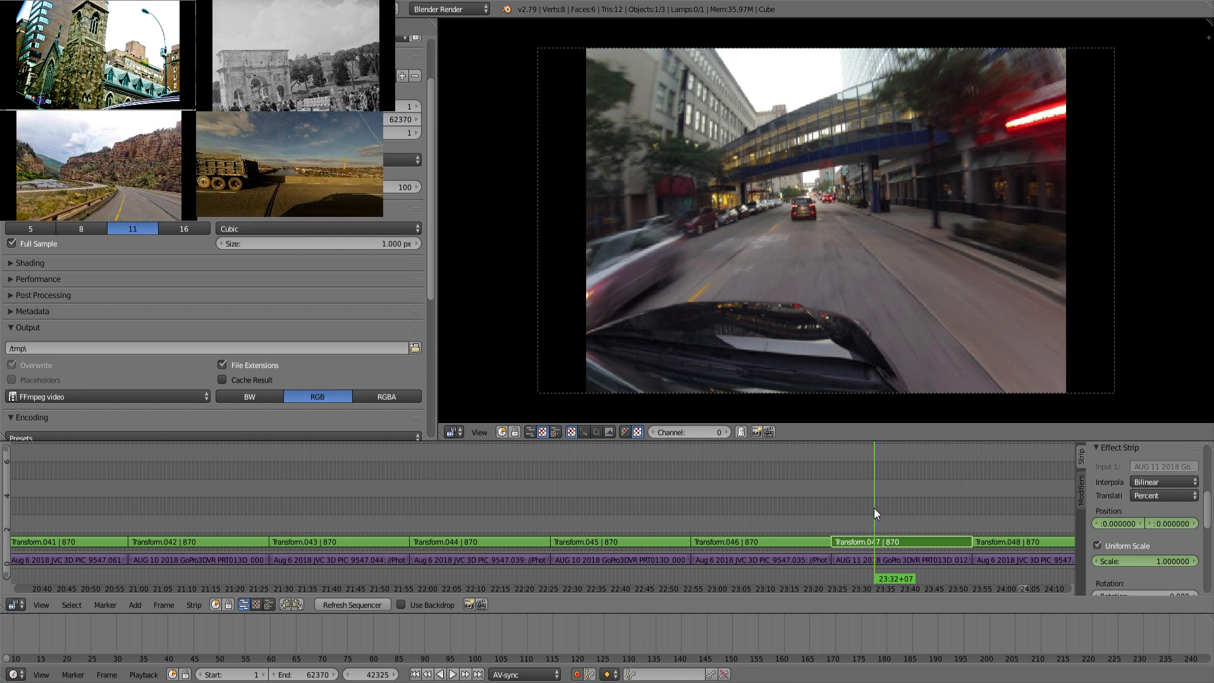
key(Page_Down)
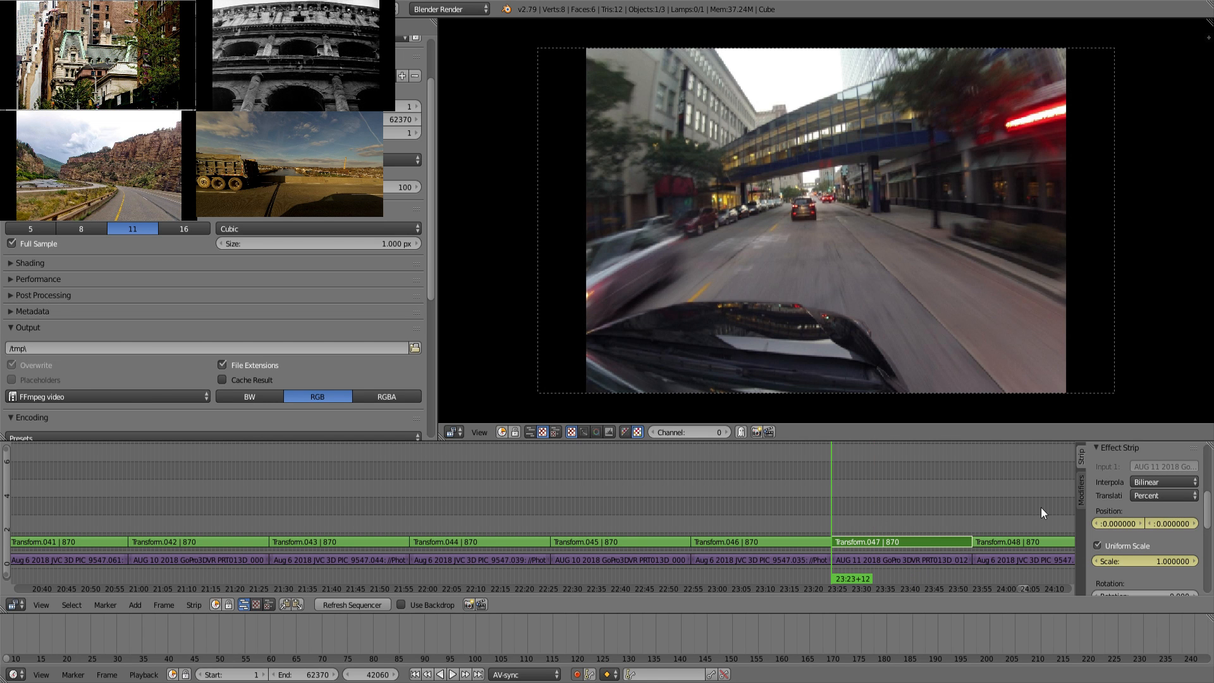
drag(1162, 562, 1160, 523)
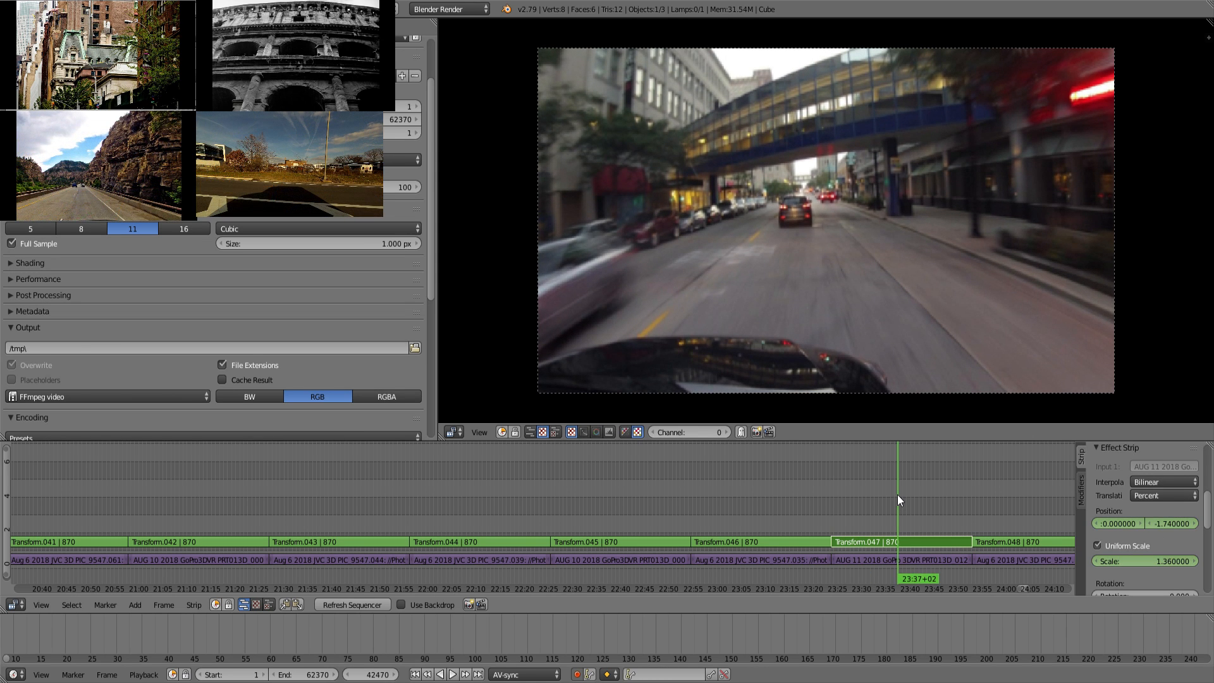
Step: Keyframe Transform.047's ending framing, zoomed in further and shifted down, on its last frame, 42929
key(Page_Up)
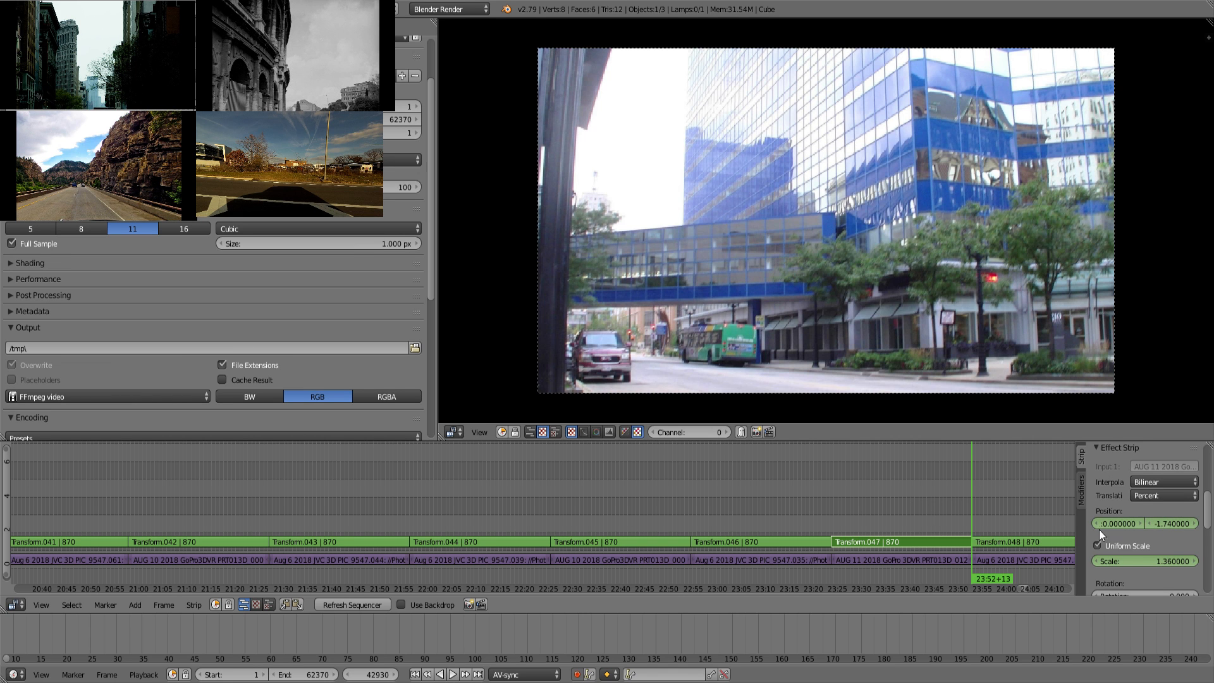
key(Left)
key(Right)
key(Left)
drag(1145, 564, 1166, 515)
mouse_move(958, 525)
mouse_down()
mouse_move(799, 523)
mouse_move(962, 507)
mouse_up()
Step: Enable uniform scaling on Transform.048 and keyframe scale 1 and position 0, 0 on its first frame, 42930
middle_drag(1044, 508, 720, 517)
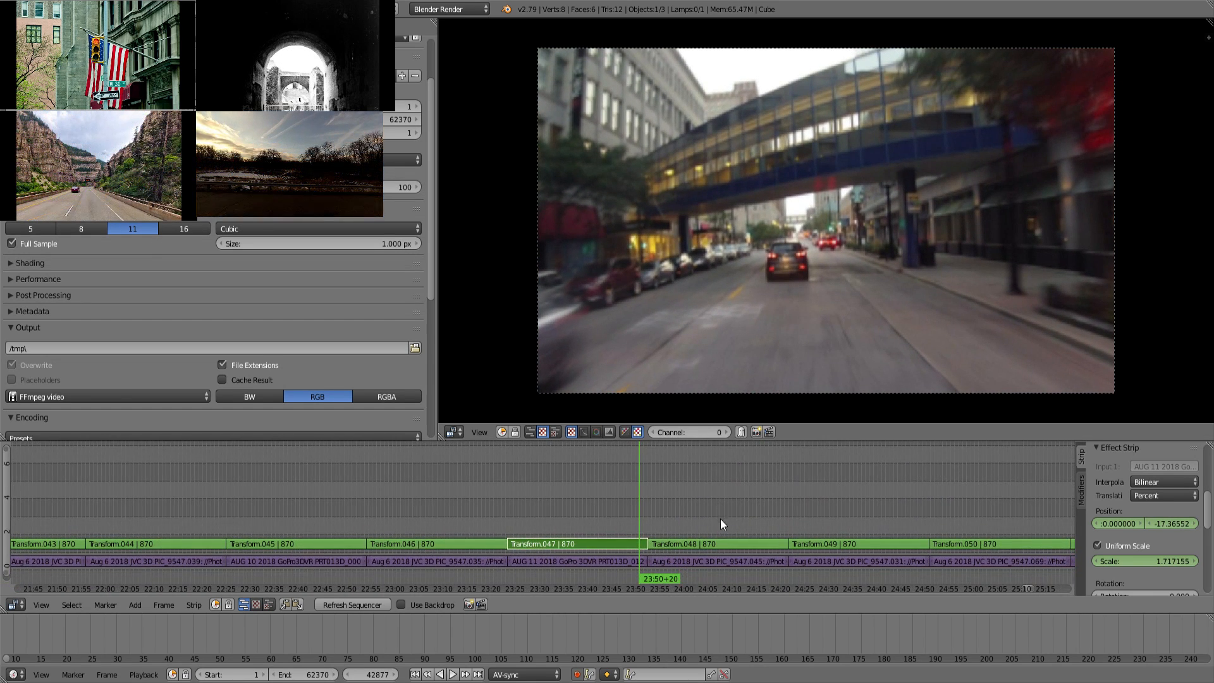
right_click(721, 545)
key(Page_Up)
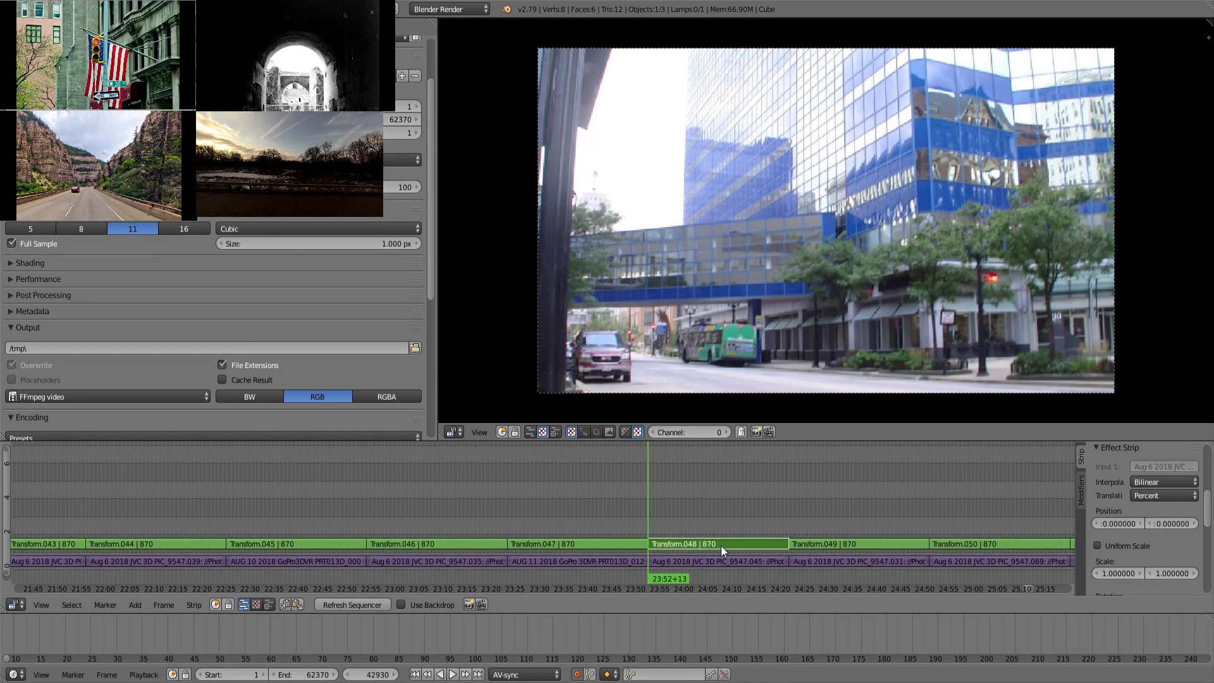
key(i)
click(1125, 545)
key(i)
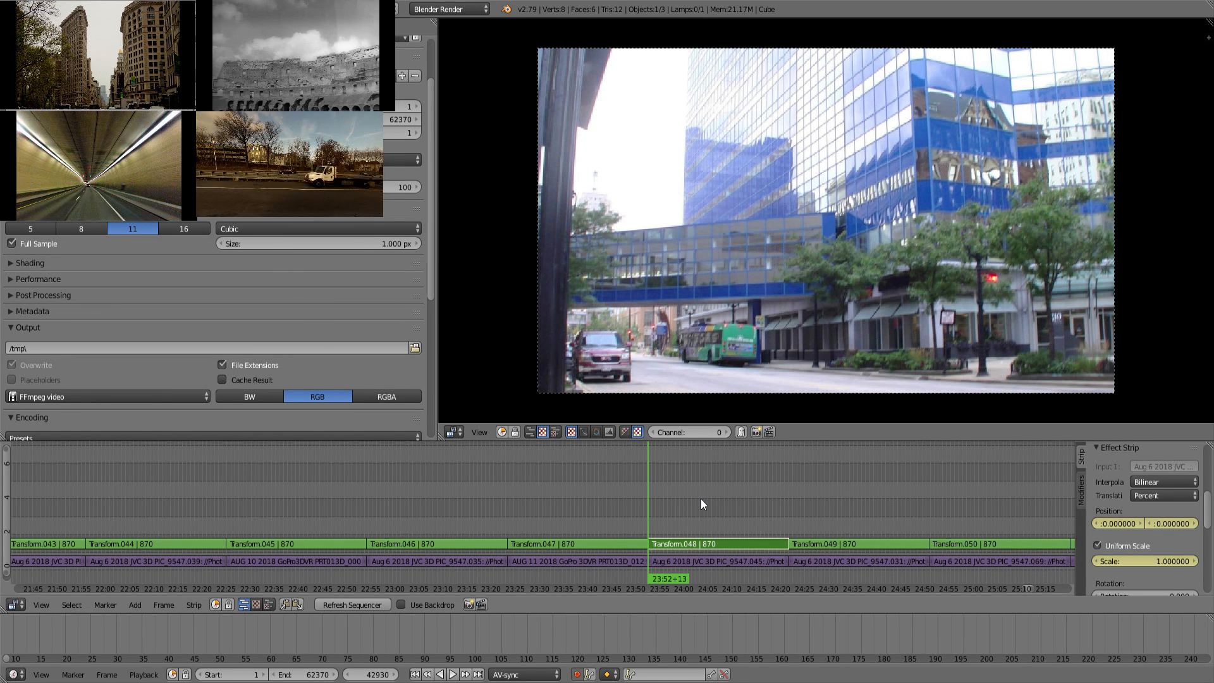
Step: Keyframe Transform.048's ending framing, slightly zoomed in and shifted left and up, on its last frame, 43799, and preview the move
click(700, 504)
key(Down)
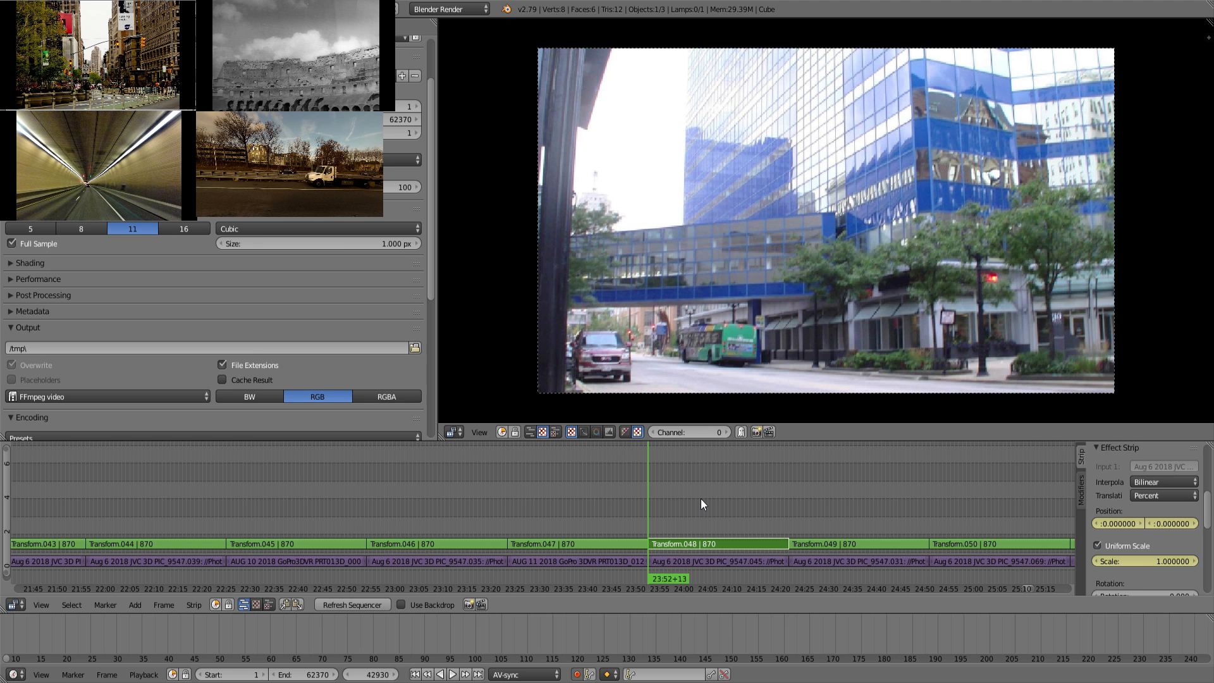
key(Up)
key(Down)
key(Up)
key(Left)
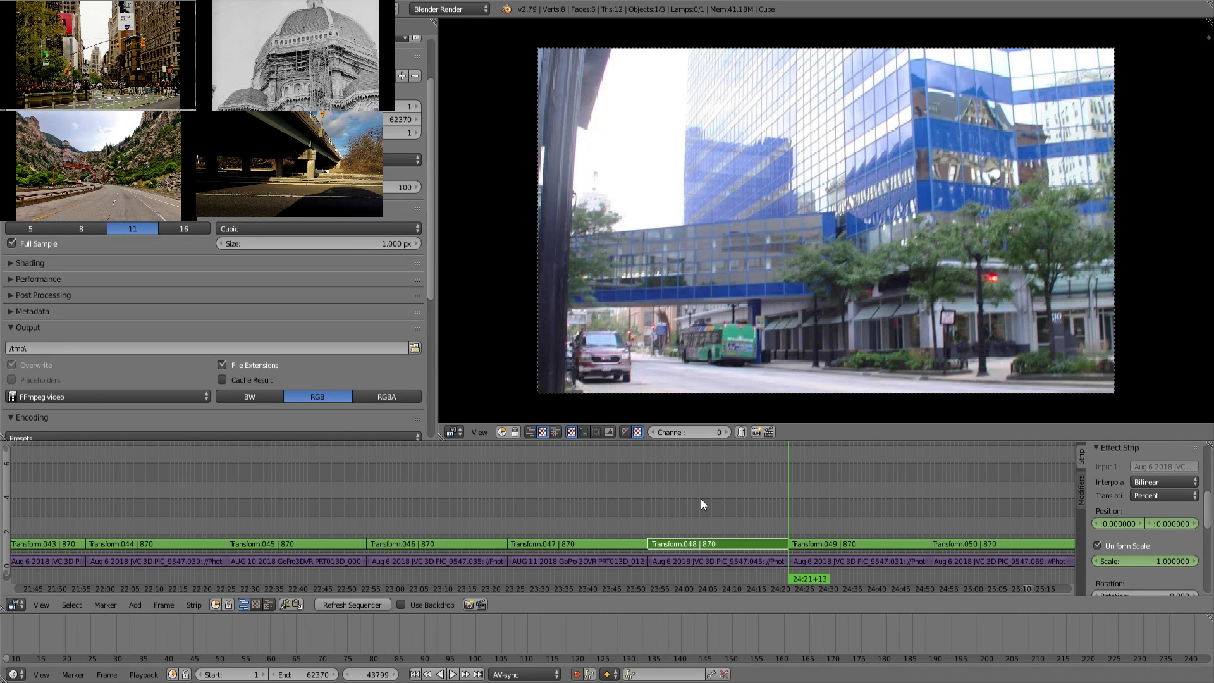
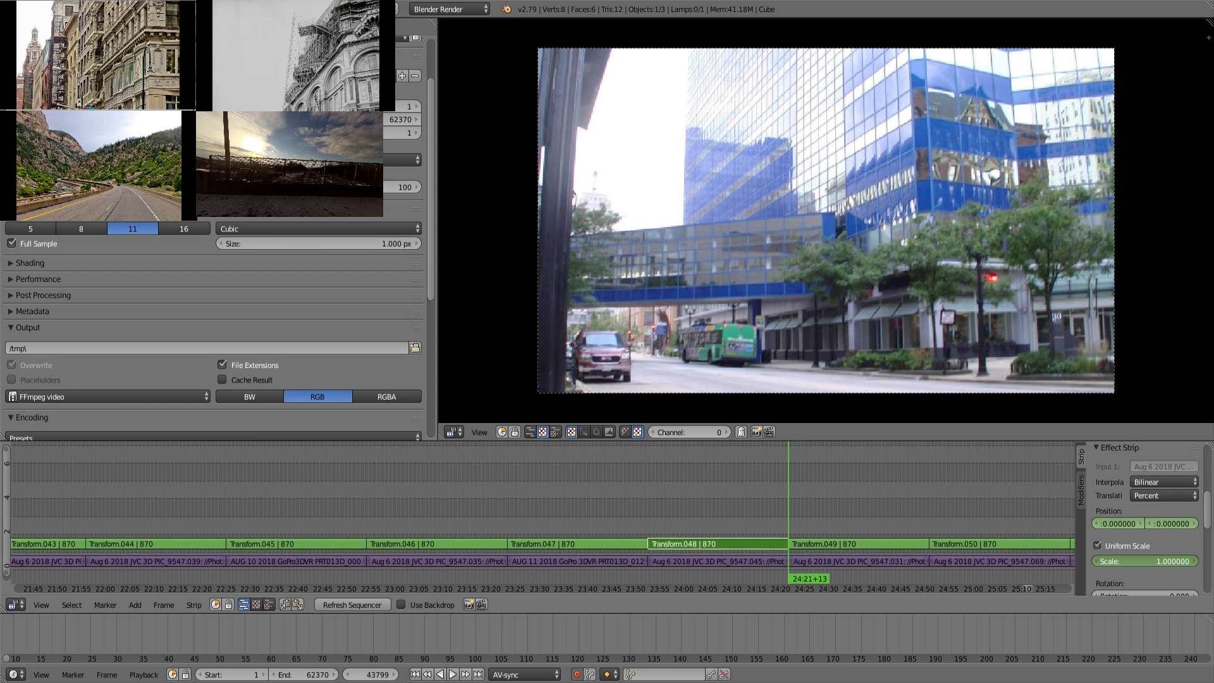
drag(1148, 562, 1178, 524)
key(i)
click(718, 508)
key(alt+a)
click(813, 491)
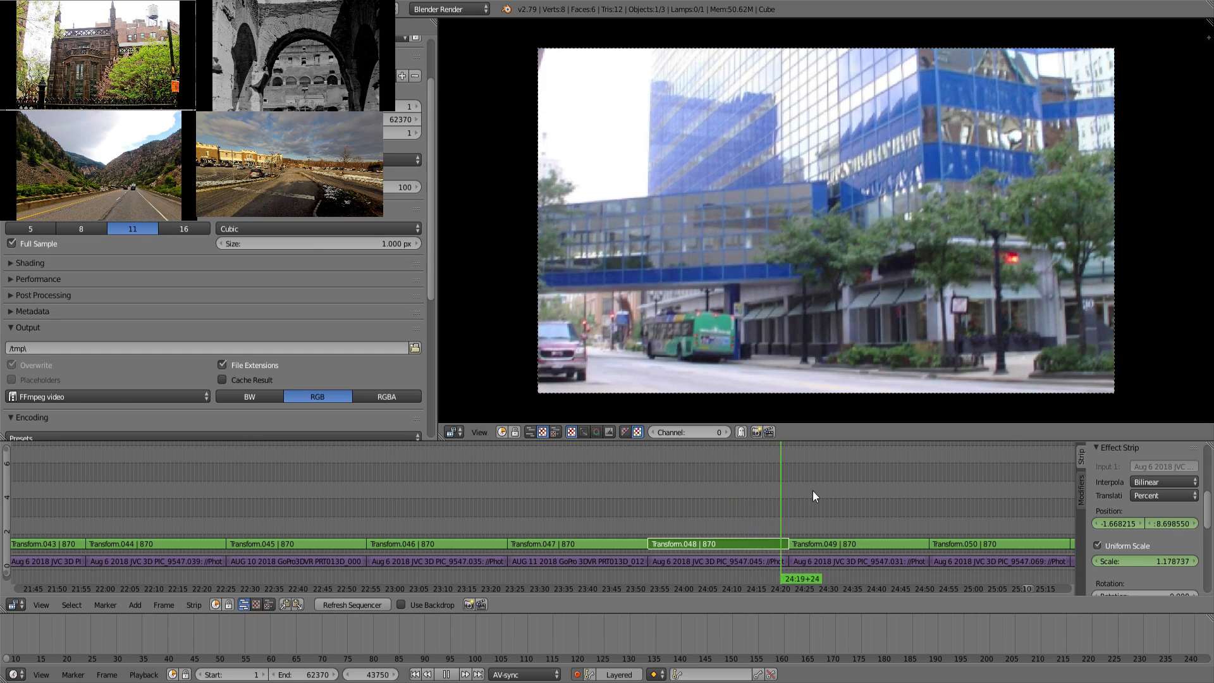
key(alt+a)
Step: Enable uniform scaling on Transform.049 and keyframe scale 1 and position 0, 0 on its first frame, 43800
right_click(863, 532)
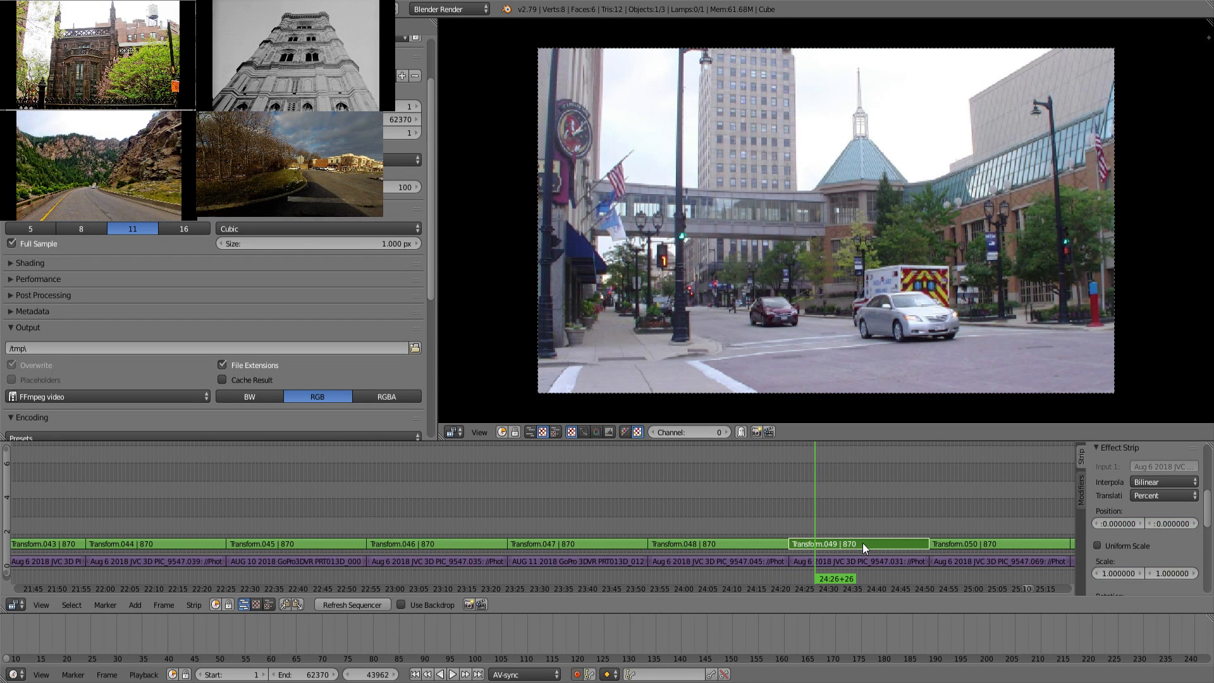
key(Page_Down)
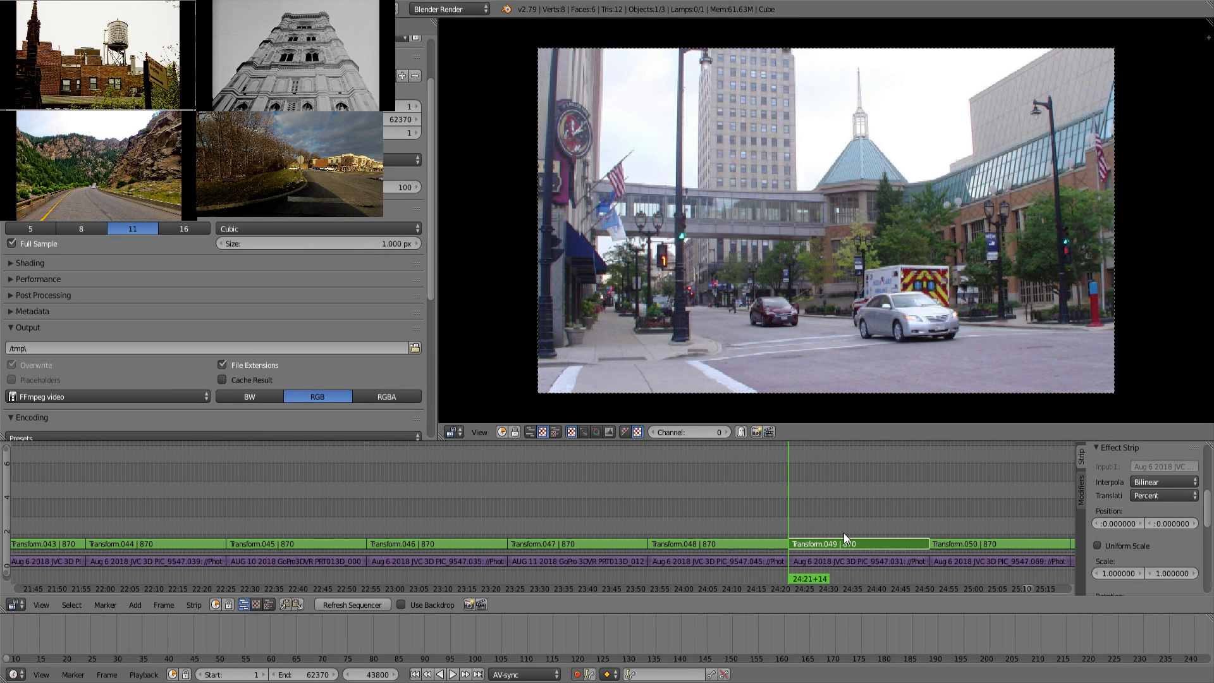
drag(688, 513, 818, 514)
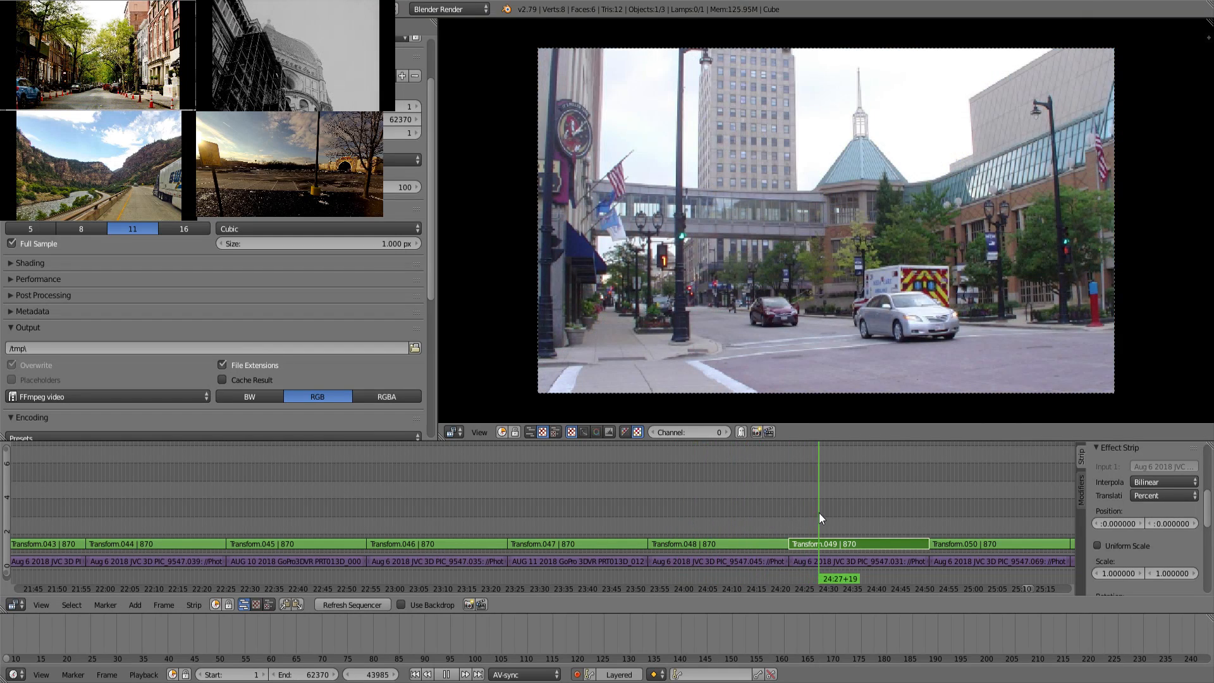
key(alt+a)
key(Page_Down)
key(i)
click(1135, 550)
key(i)
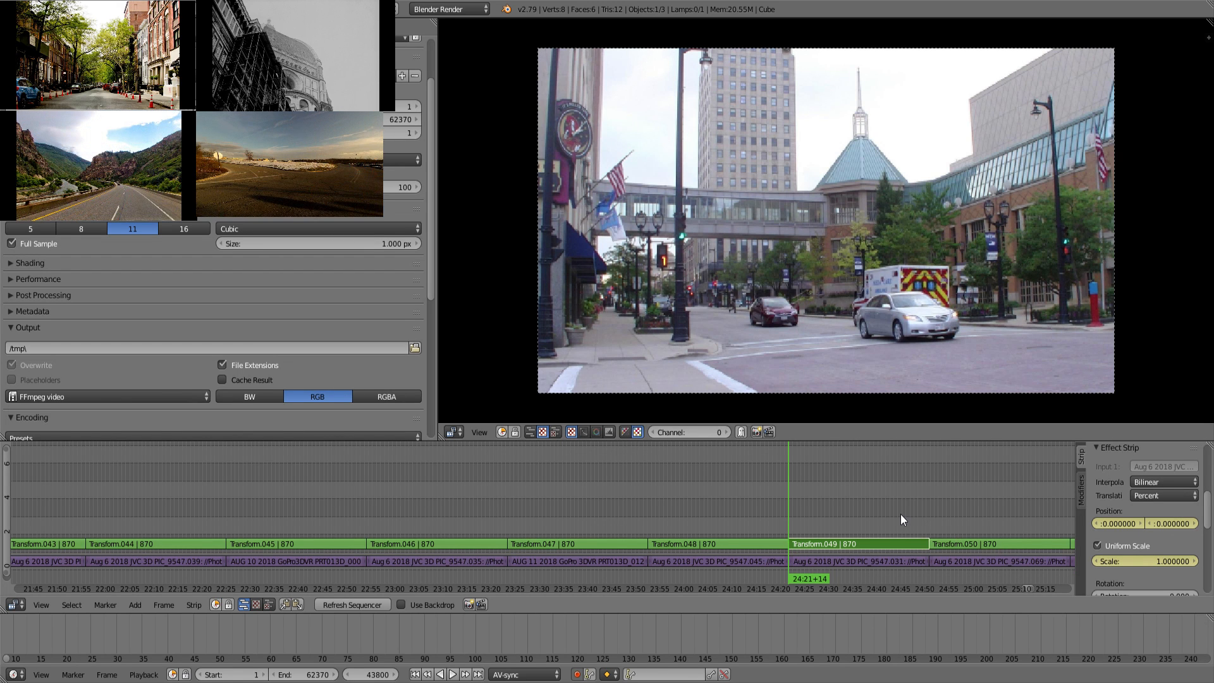
Step: Keyframe Transform.049's ending framing at scale 1.54 and position -11.28, -18.21 on its last frame, 44669
key(Page_Up)
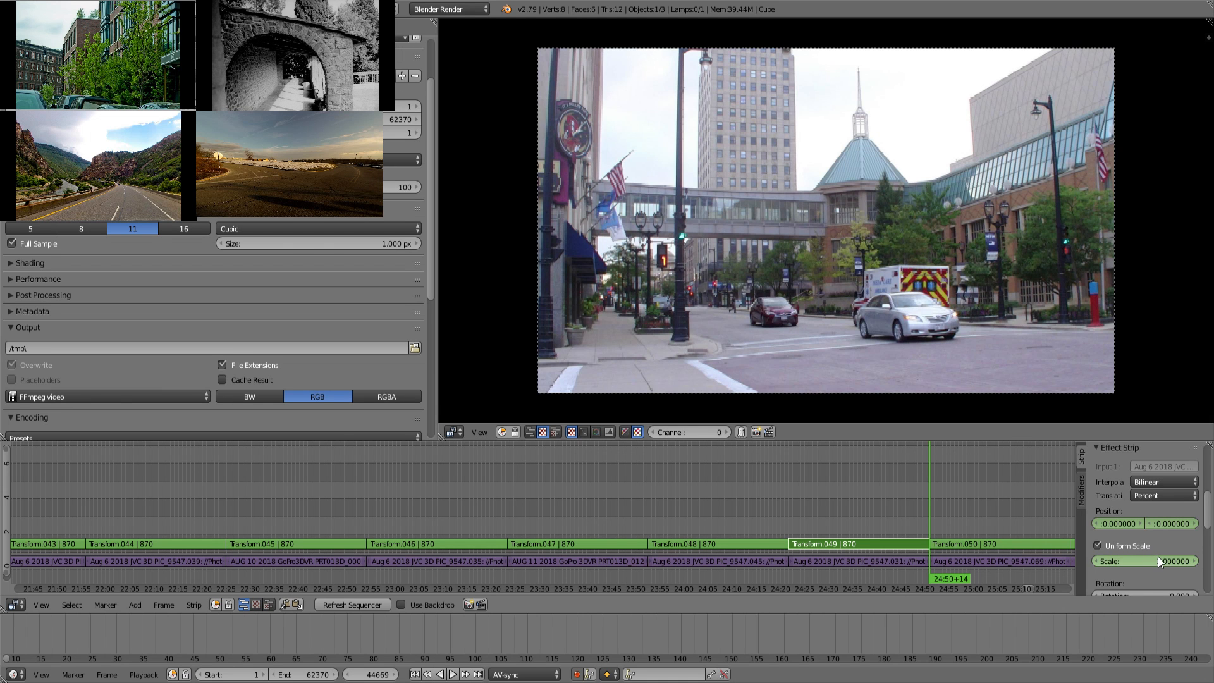
drag(1144, 561, 1100, 529)
drag(1175, 521, 1132, 521)
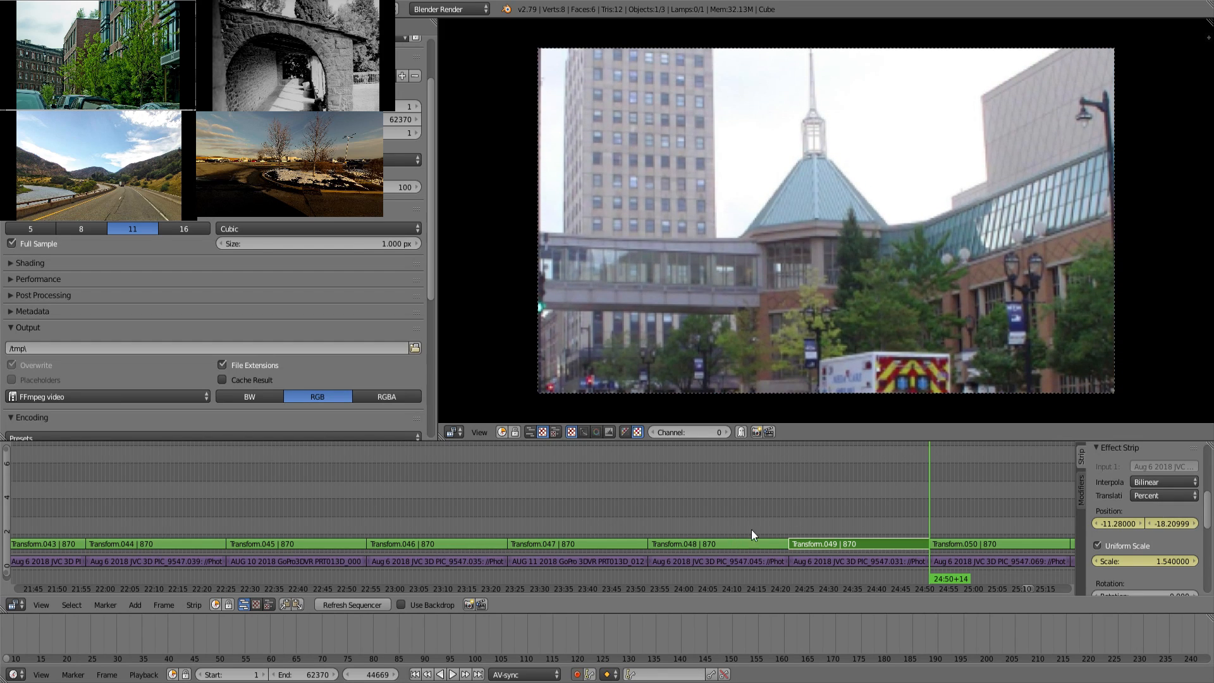
drag(803, 509, 939, 497)
Step: Enable uniform scaling on Transform.050 and keyframe scale 1 and position 0, 0 on its first frame, 44670
middle_drag(433, 580, 422, 581)
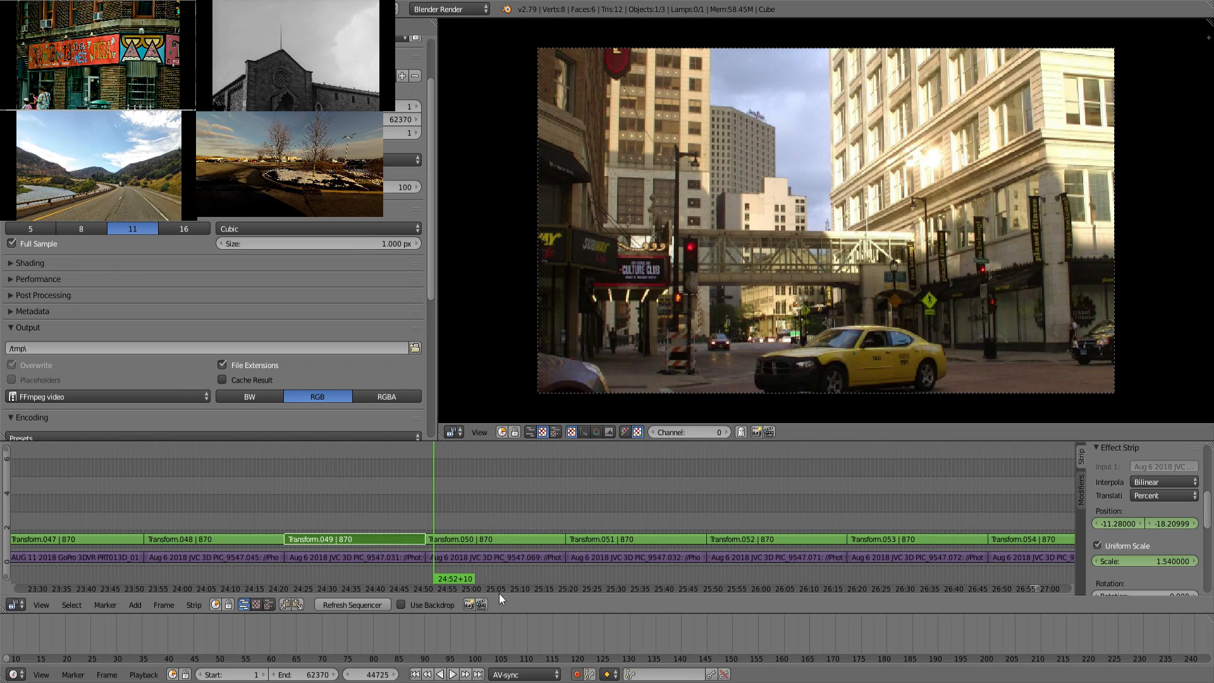
right_click(487, 544)
key(Page_Down)
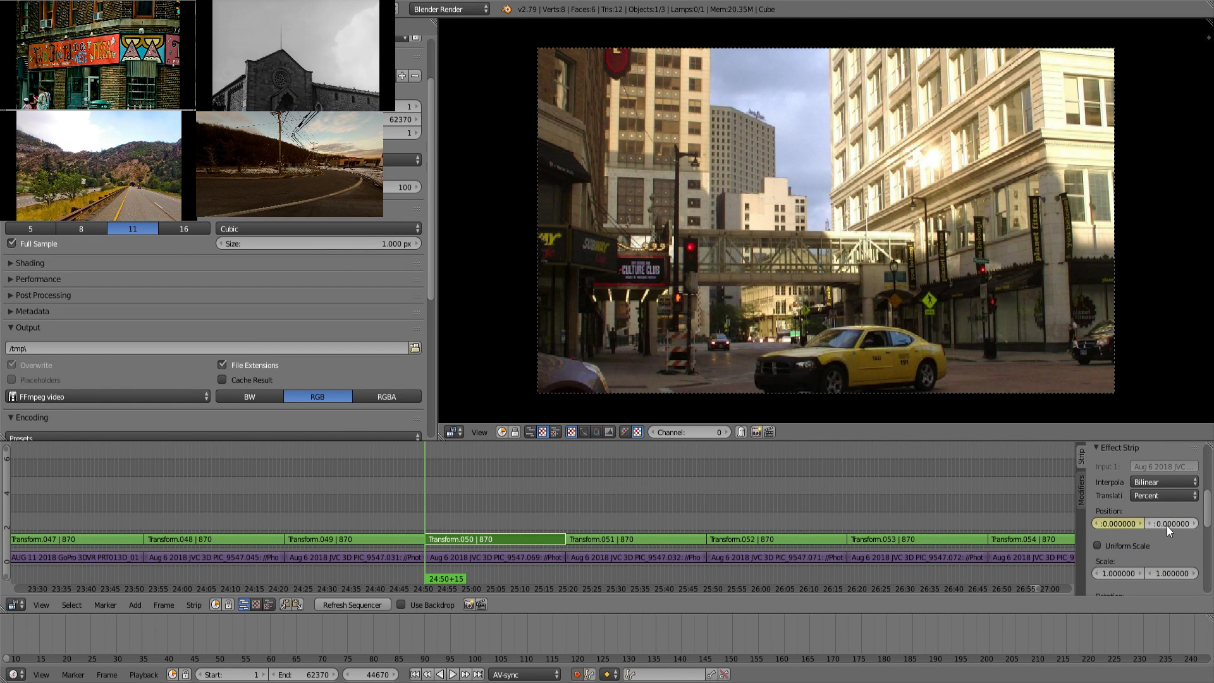
click(1128, 545)
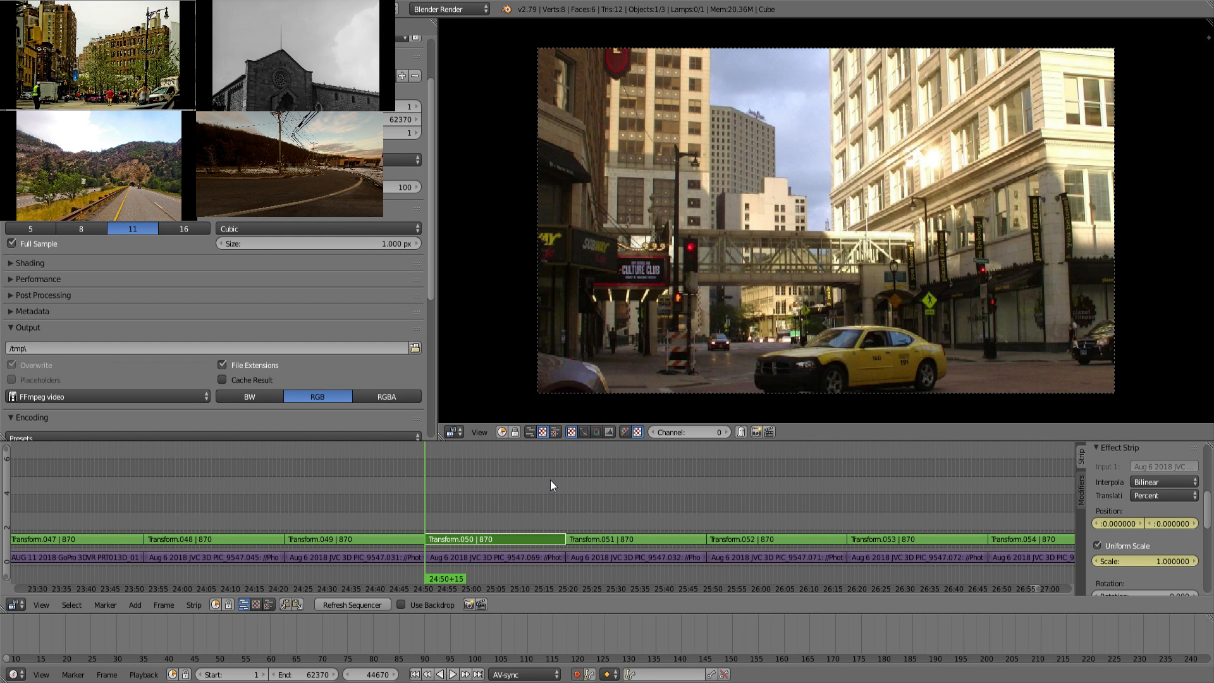
Step: Keyframe Transform.050's ending framing at scale 1.27 and position -4.5, -14.85 on its last frame, 45539, and preview the move
key(Page_Up)
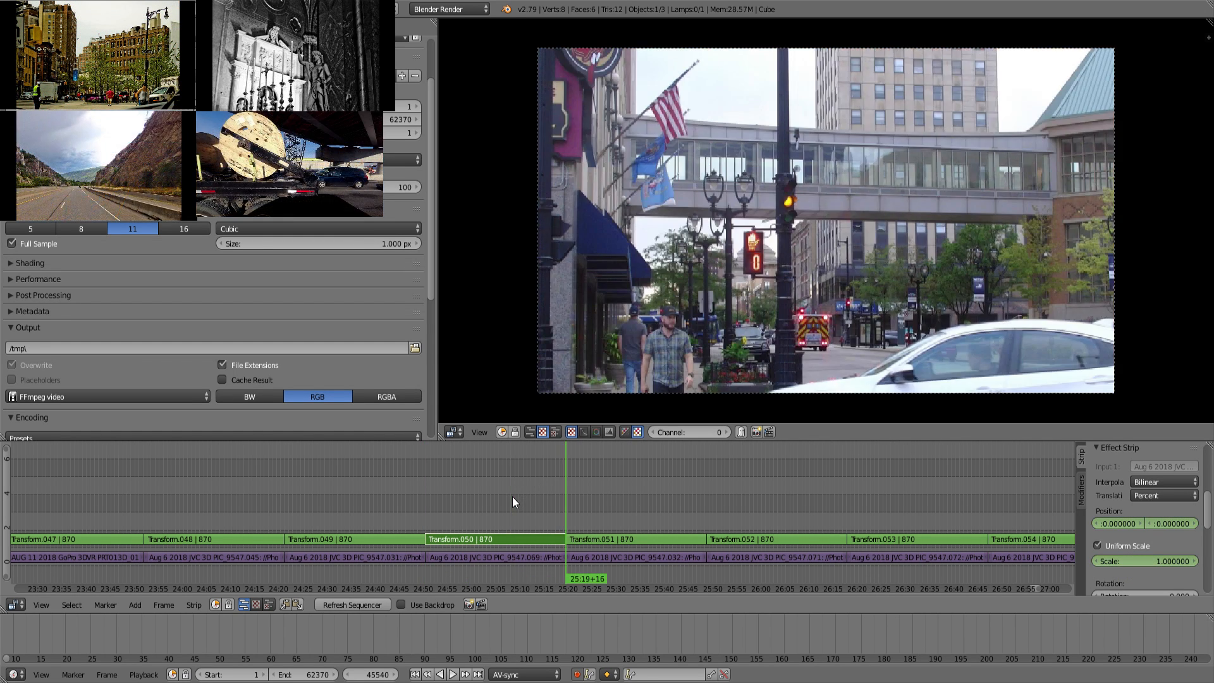
key(Page_Down)
key(Page_Up)
key(Page_Down)
key(Page_Up)
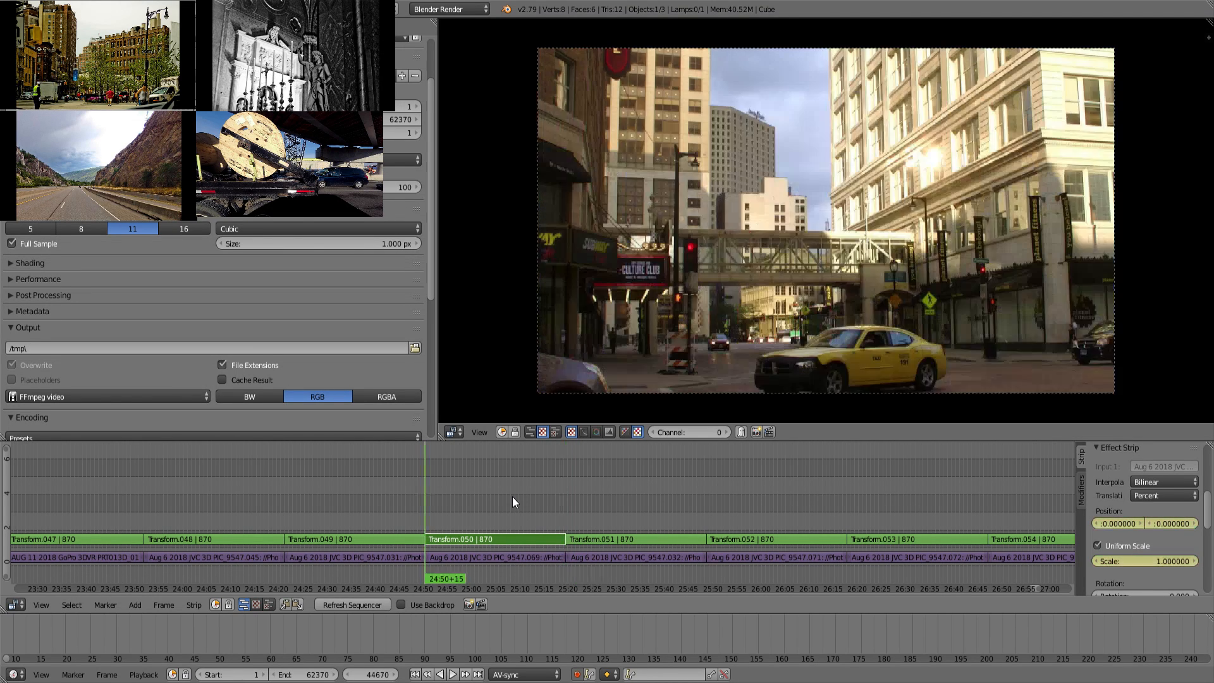
key(Left)
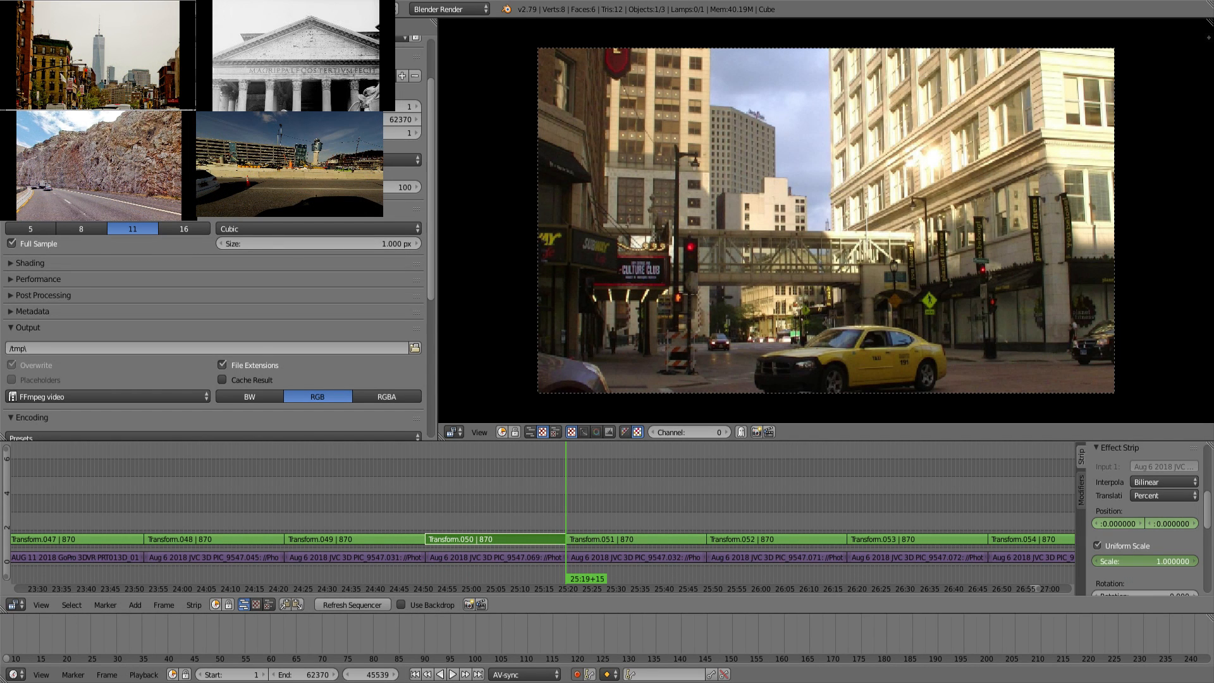
drag(1138, 561, 1126, 524)
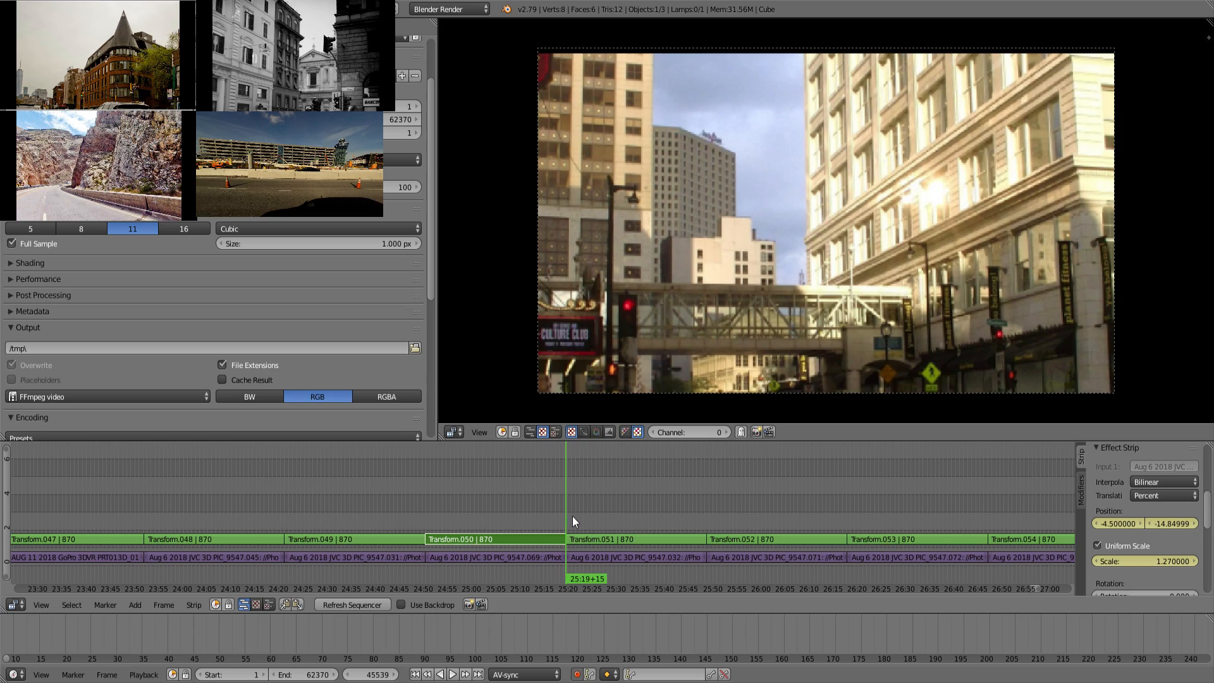
drag(544, 508, 579, 520)
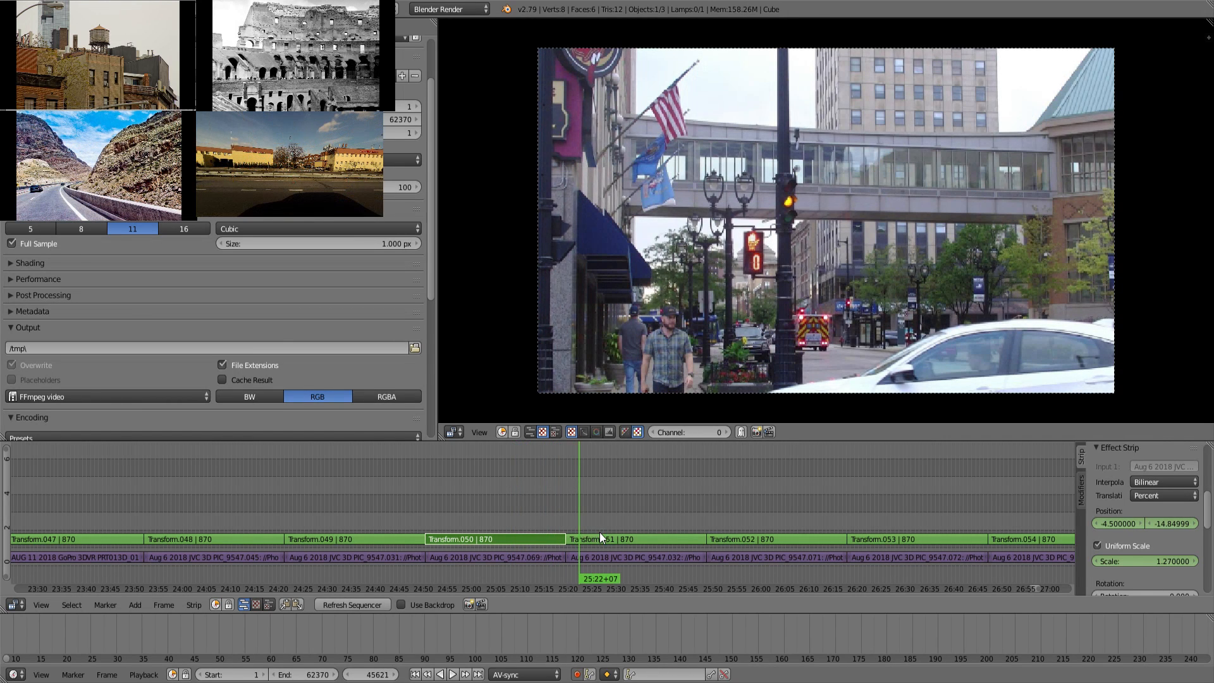
Step: Enable uniform scaling on Transform.051 and keyframe scale 1 and position 0, 0 on its first frame, 45540
right_click(601, 534)
key(Page_Down)
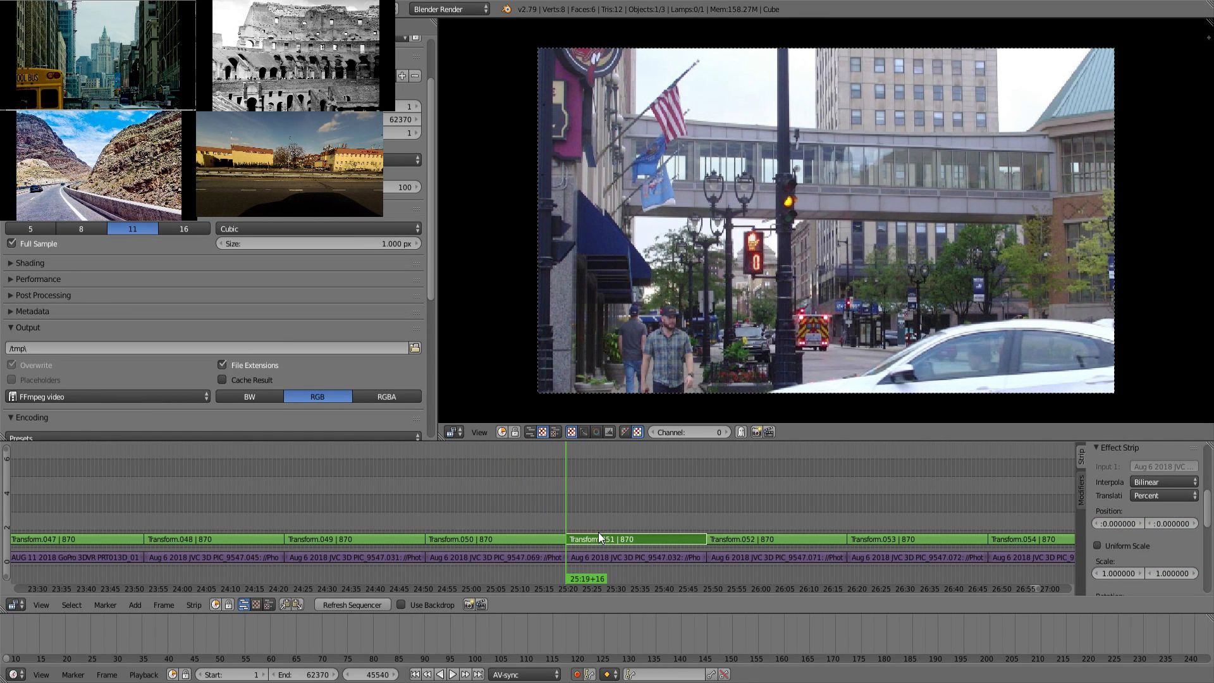
drag(497, 525, 569, 492)
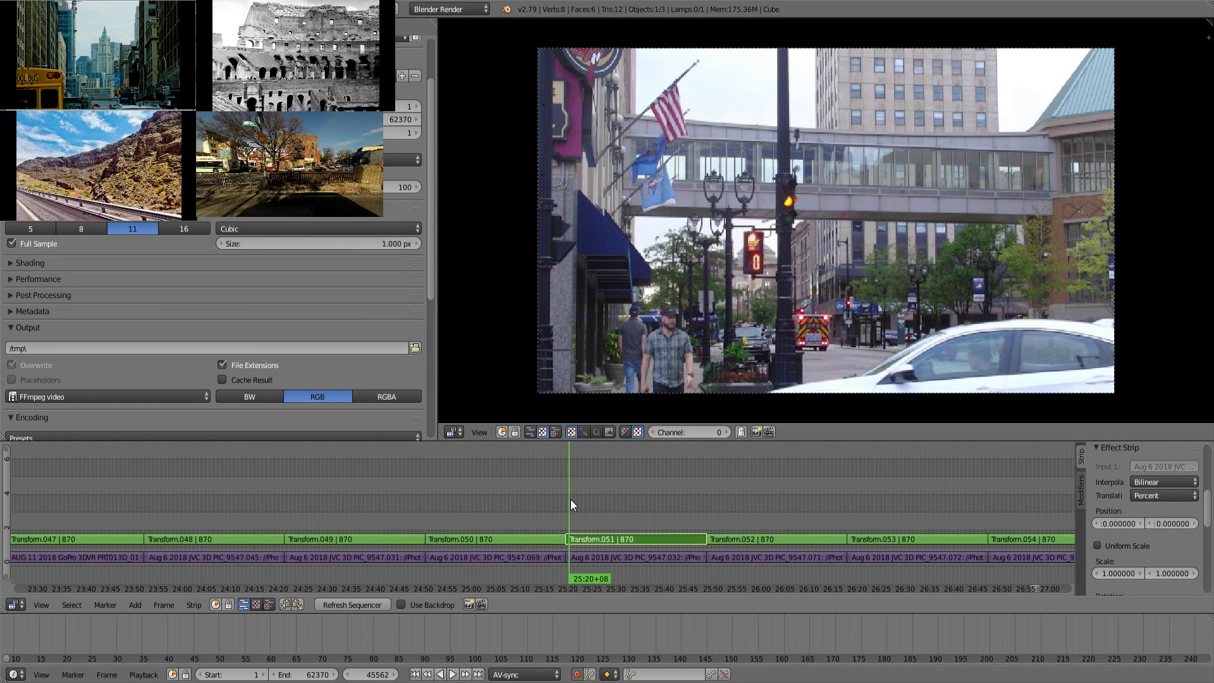
key(alt+a)
mouse_move(569, 507)
mouse_down()
mouse_move(514, 496)
mouse_move(570, 495)
mouse_up()
key(alt+a)
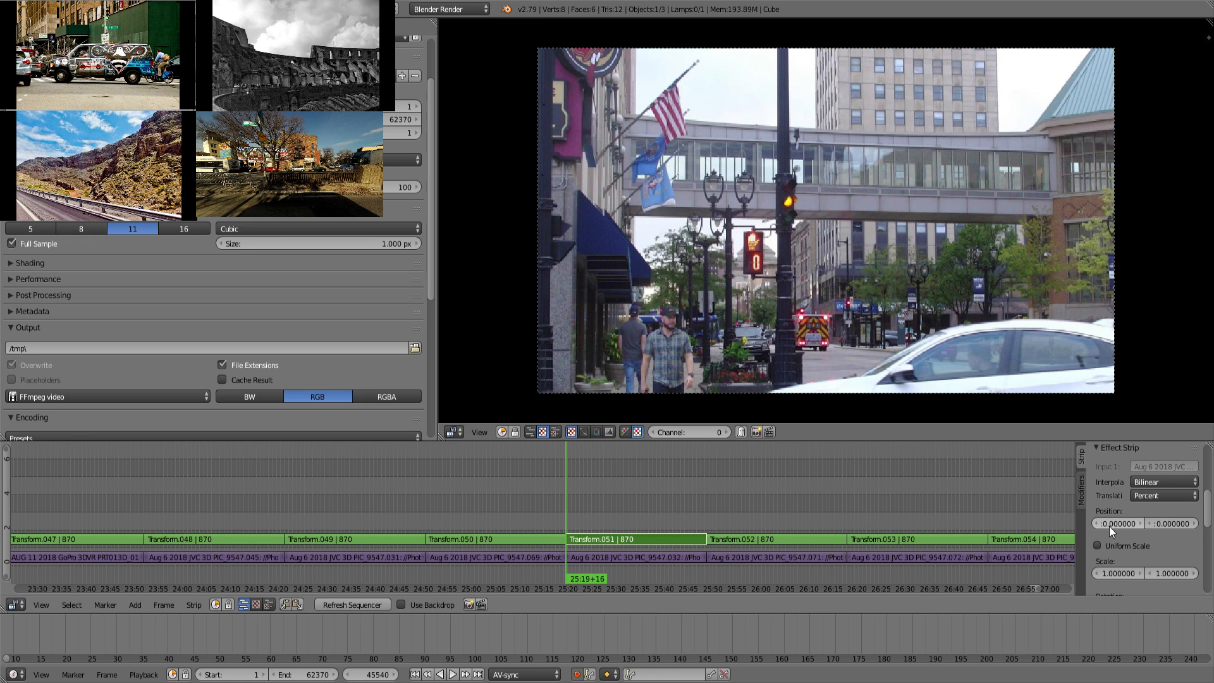
click(1126, 547)
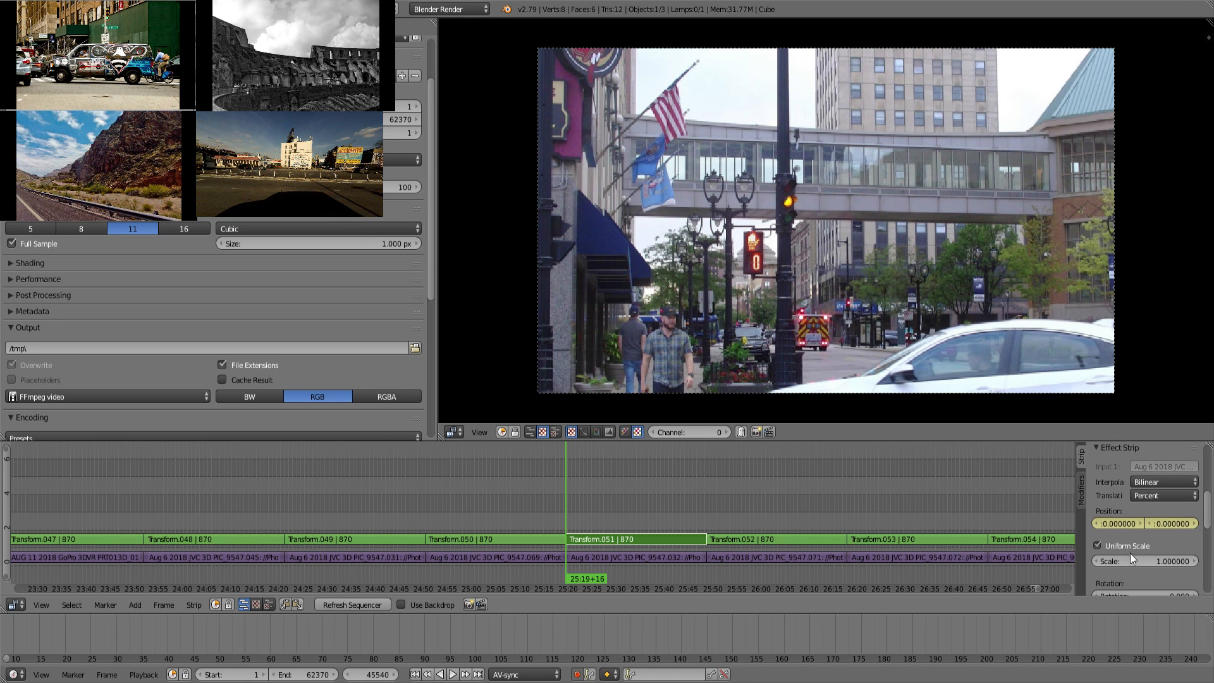
key(i)
Step: Keyframe Transform.051's ending framing at scale 1.42 and position -2.58, 4.26 on its last frame, 46409, and preview the move
drag(598, 506, 668, 497)
key(Page_Up)
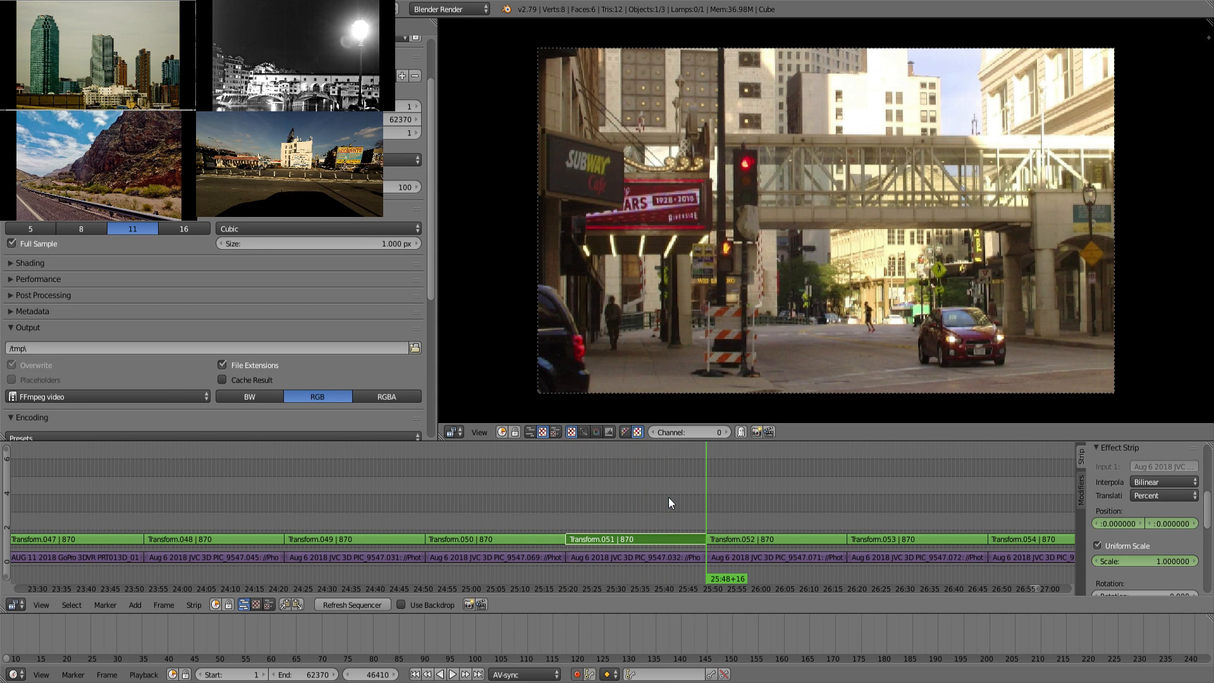
key(Down)
key(Down)
key(Page_Up)
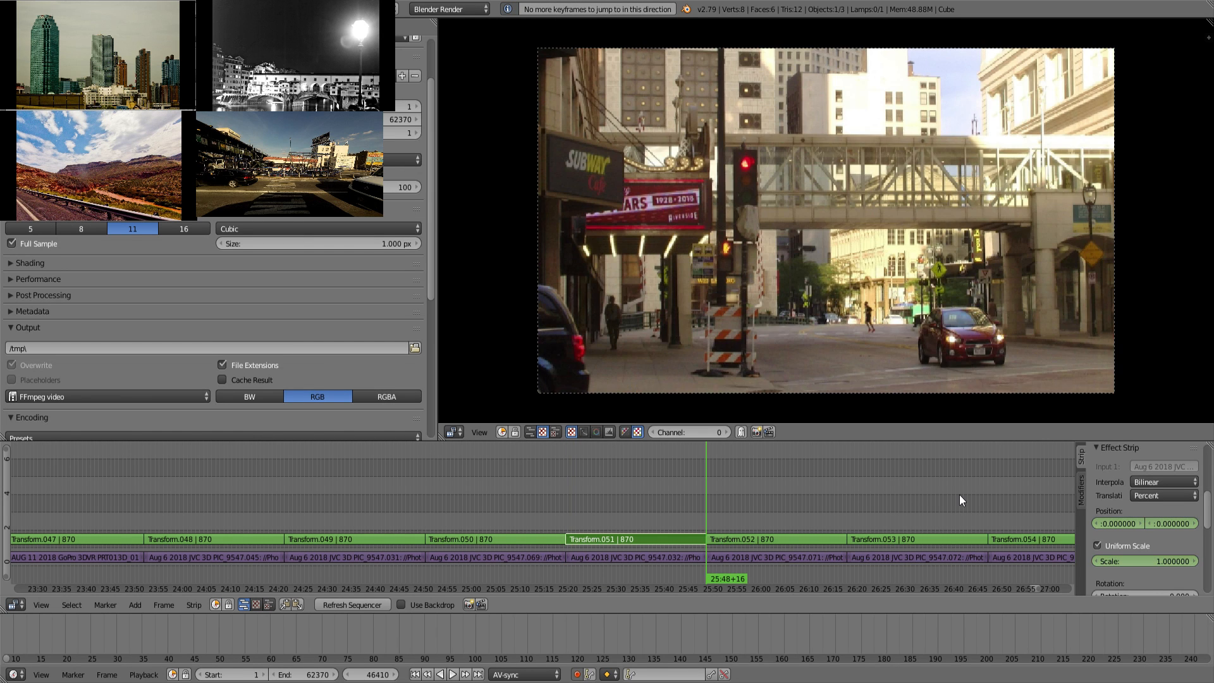
key(Left)
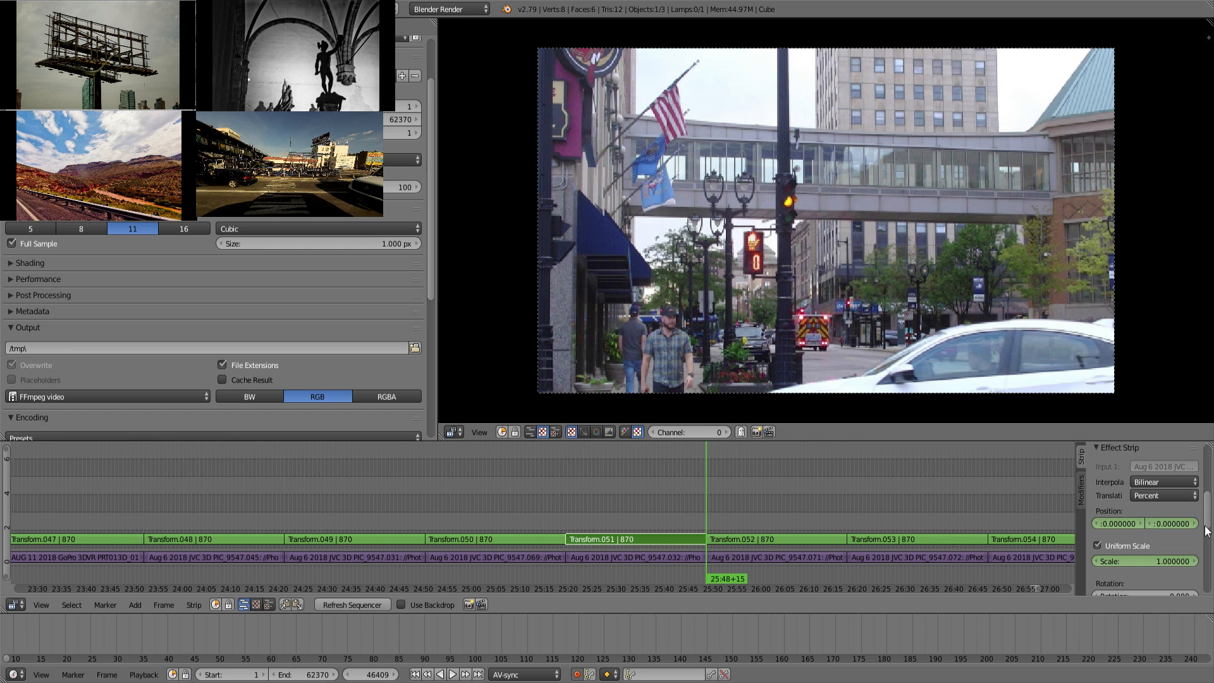
drag(1131, 524, 1062, 527)
drag(1169, 526, 1210, 526)
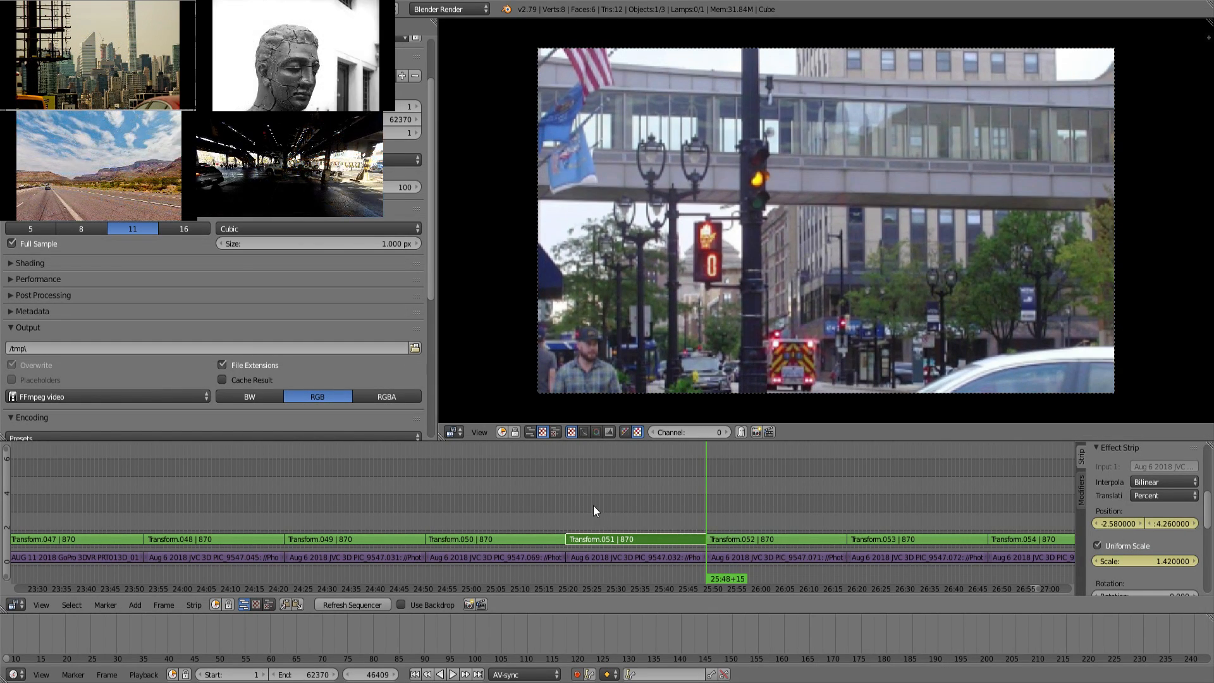
click(593, 506)
key(alt+a)
drag(600, 506, 691, 491)
key(alt+a)
Step: Enable uniform scaling on Transform.052 and keyframe scale 1 and position 0, 0 on its first frame, 46410
click(764, 517)
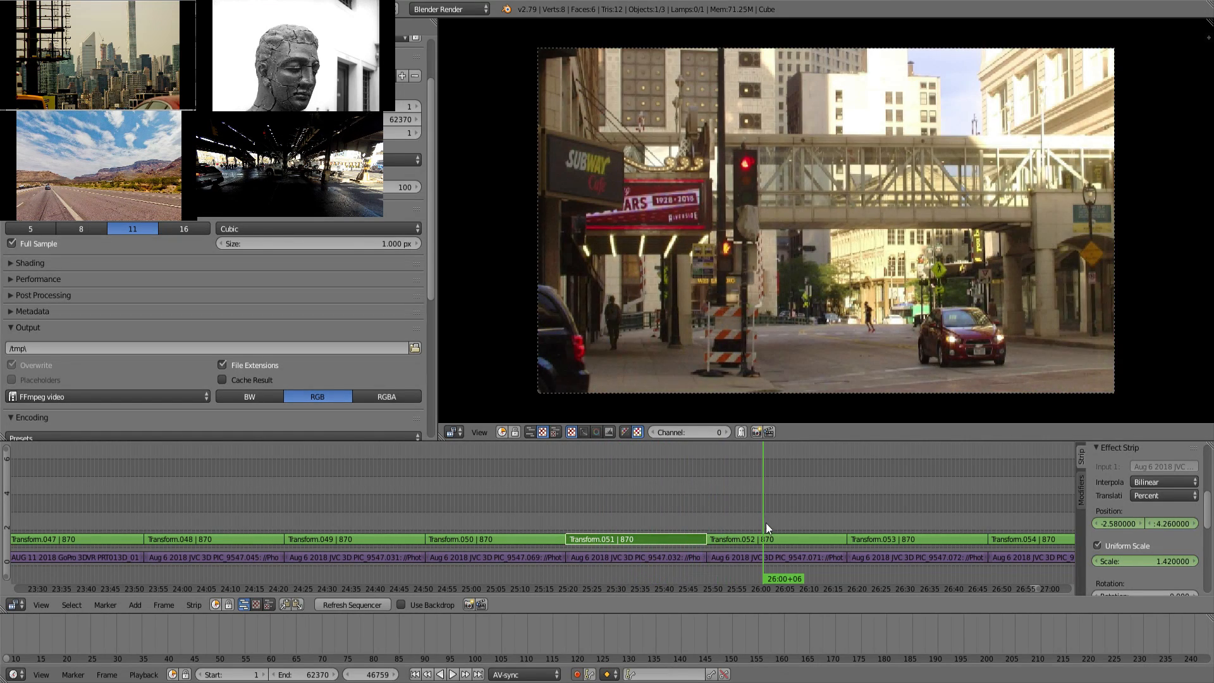
key(a)
right_click(776, 542)
key(Page_Down)
key(i)
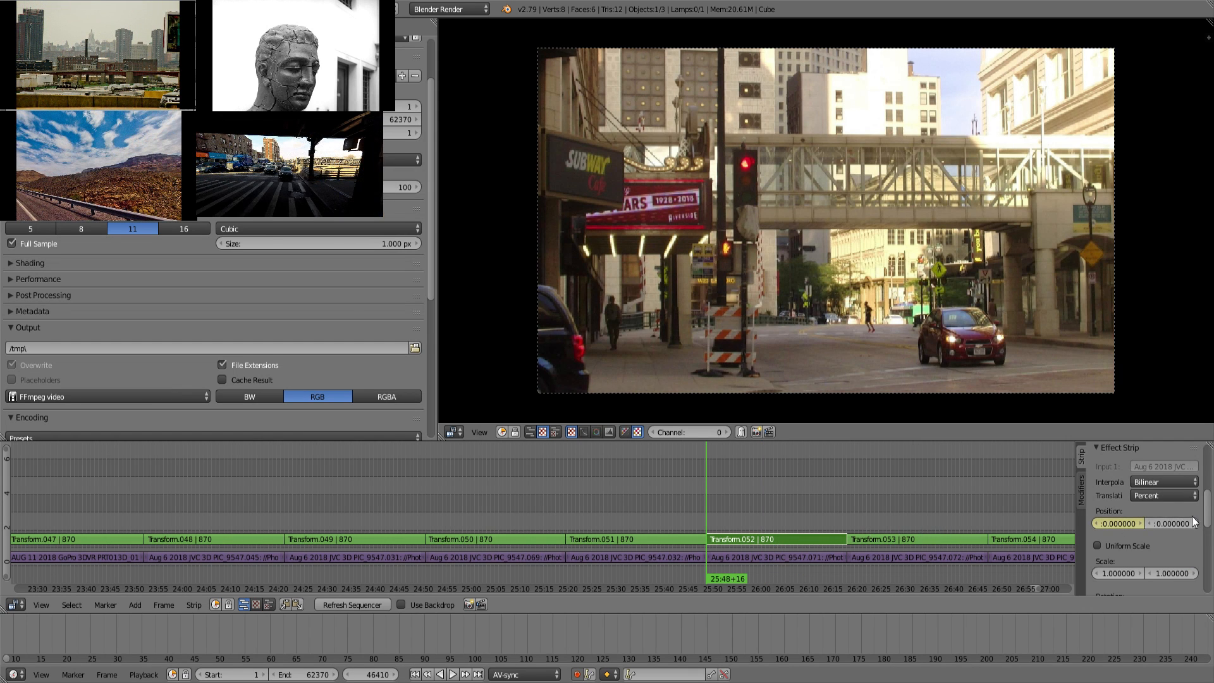
click(1143, 545)
key(i)
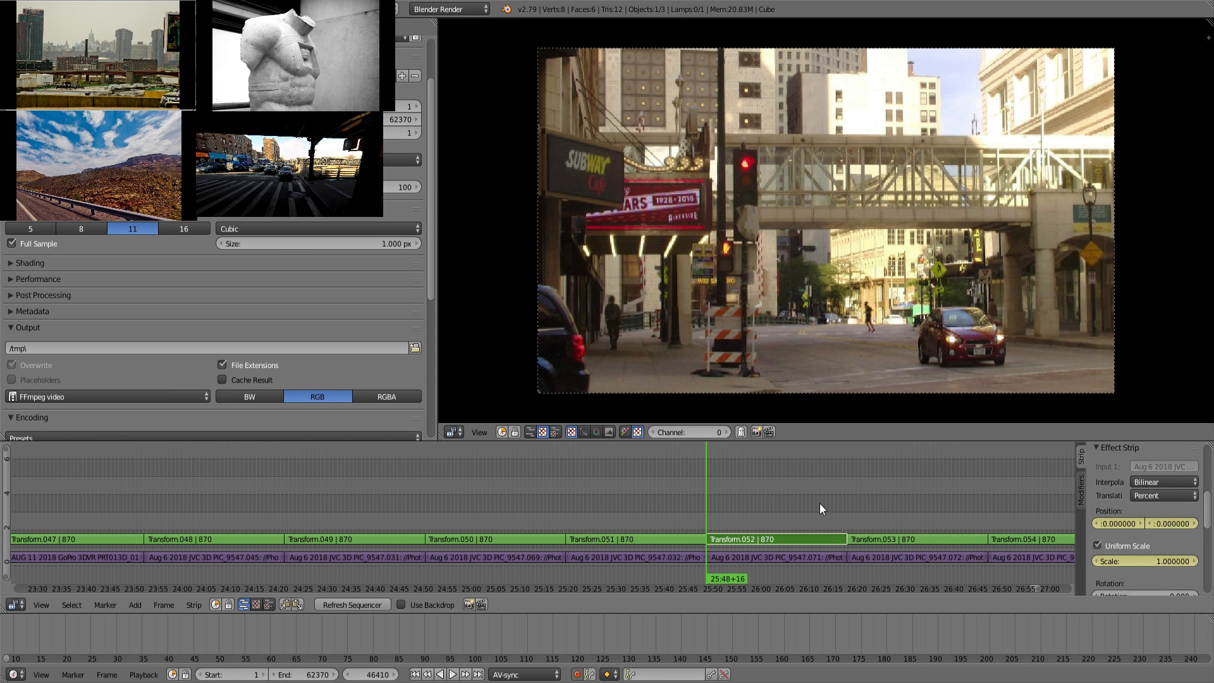
Step: Keyframe Transform.052's ending framing at scale 1.3 and position 11.91, 4.23 on its last frame, 47279, and preview the move
key(Page_Up)
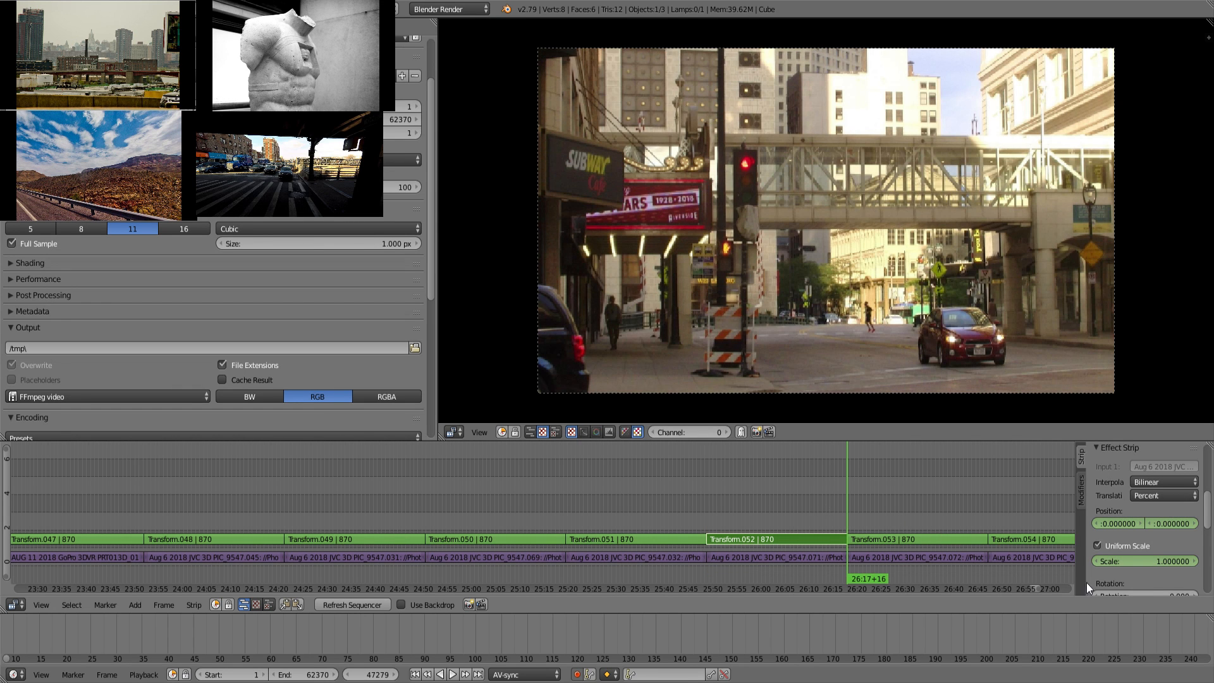
drag(1127, 564, 1139, 564)
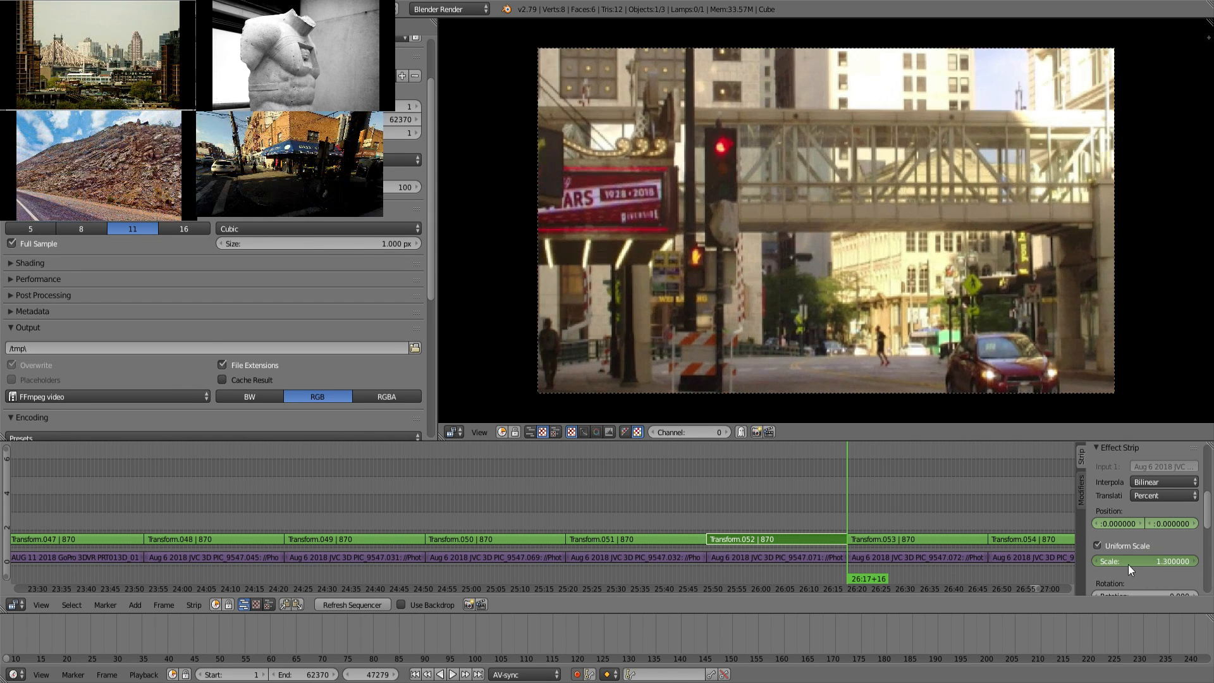
key(i)
drag(1119, 523, 1179, 525)
key(i)
click(915, 493)
click(902, 499)
key(alt+a)
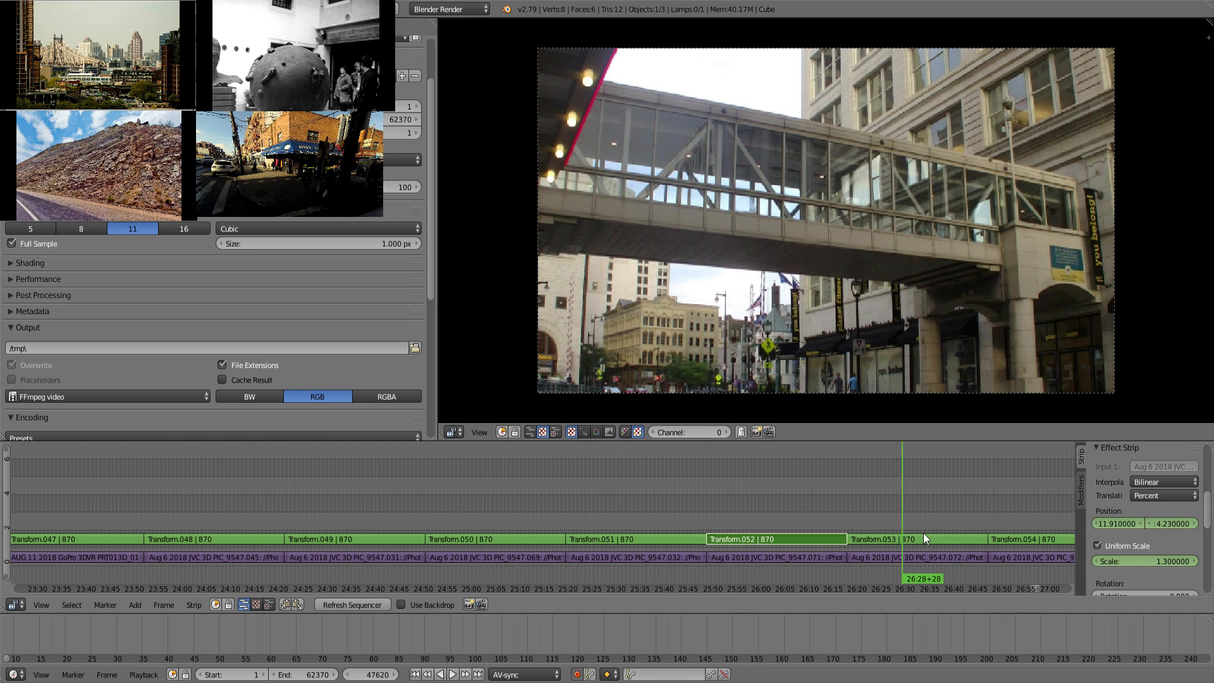
Step: Enable uniform scaling on Transform.053 and keyframe scale 1 and position 0, 0 on its first frame, 47280
right_click(924, 534)
key(Page_Down)
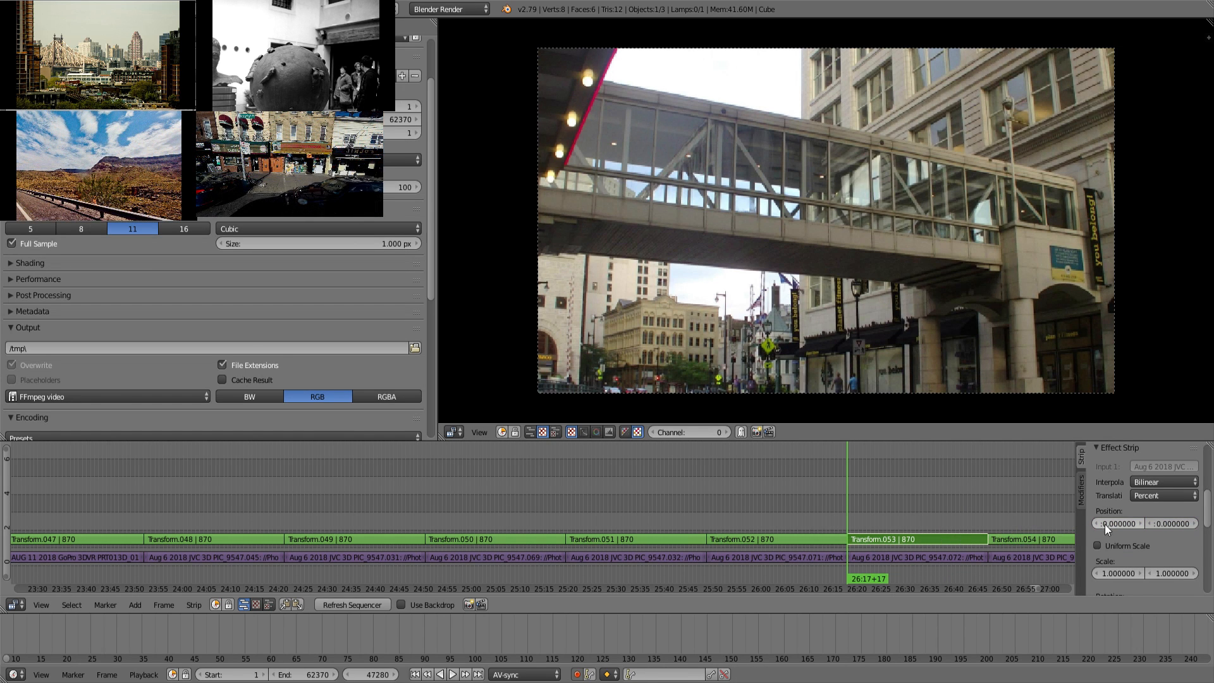
click(1097, 546)
key(i)
Step: Keyframe Transform.053's ending framing, zoomed in and shifted left and up, on its last frame, 48149, and preview the move
middle_drag(980, 519, 799, 448)
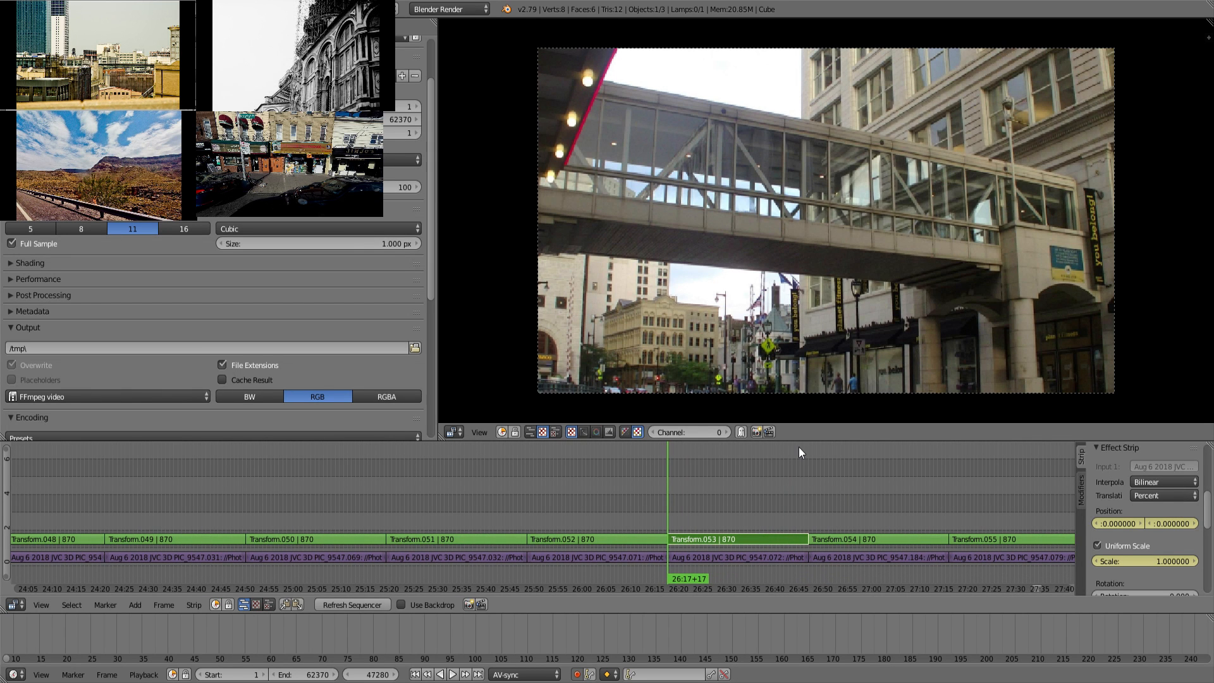
key(Page_Up)
key(Left)
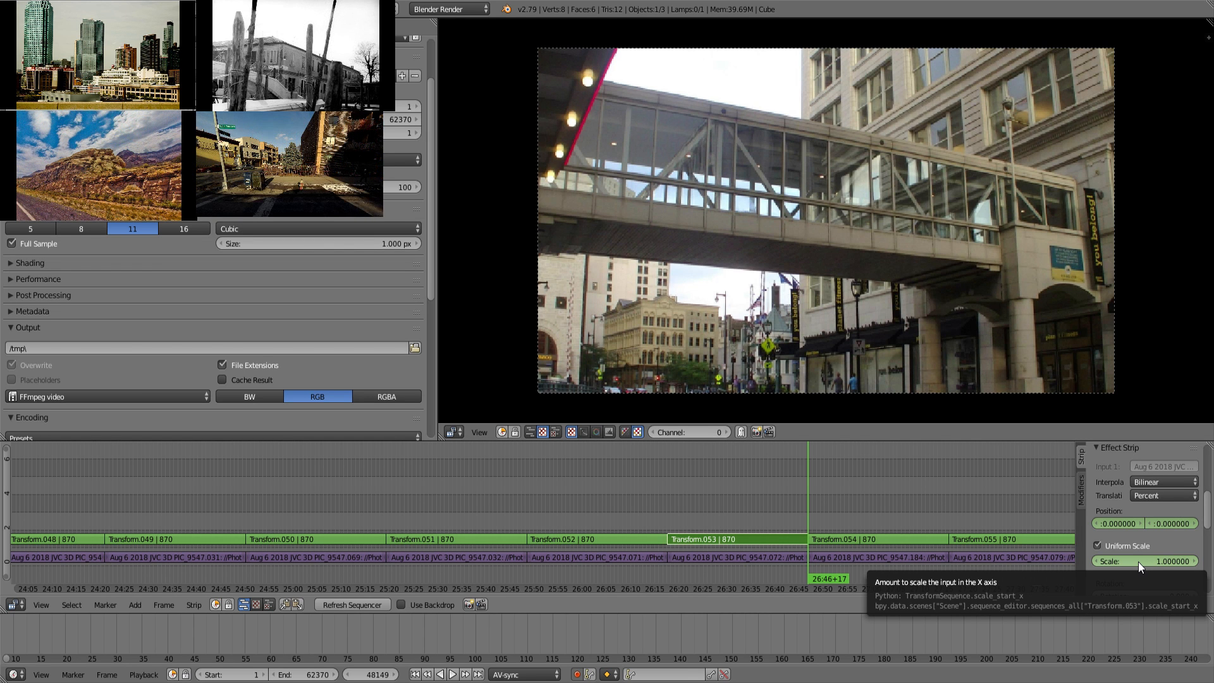
drag(1140, 562, 1148, 562)
key(i)
drag(1118, 524, 1084, 525)
drag(1166, 524, 1189, 524)
drag(771, 531, 844, 512)
Step: Enable uniform scaling on Transform.054 and keyframe scale 1 and position 0, 0 on its first frame, 48150
right_click(893, 539)
middle_drag(888, 536, 670, 518)
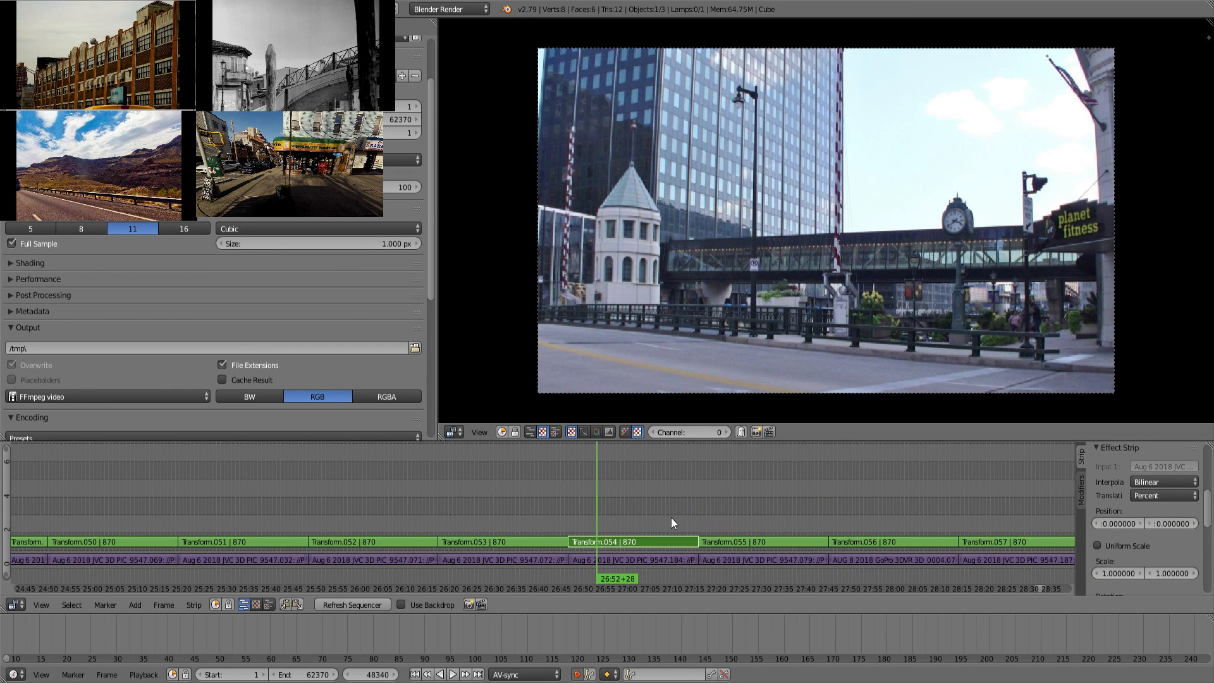
key(Page_Down)
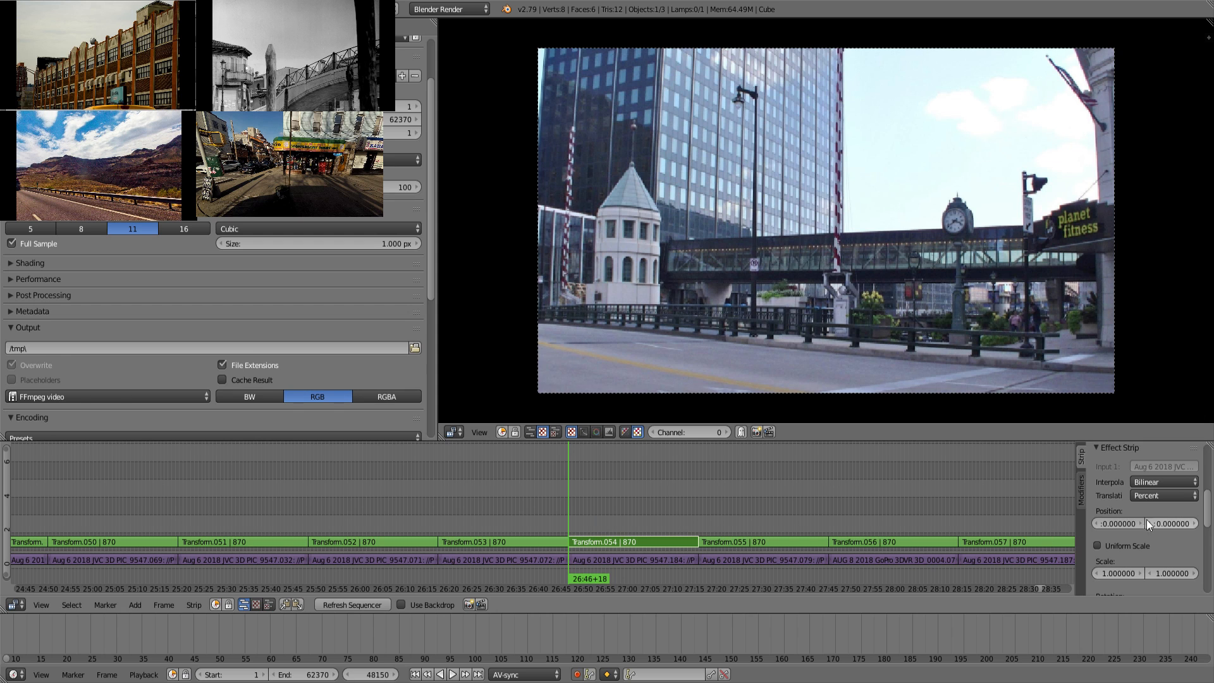
key(i)
click(1134, 542)
key(i)
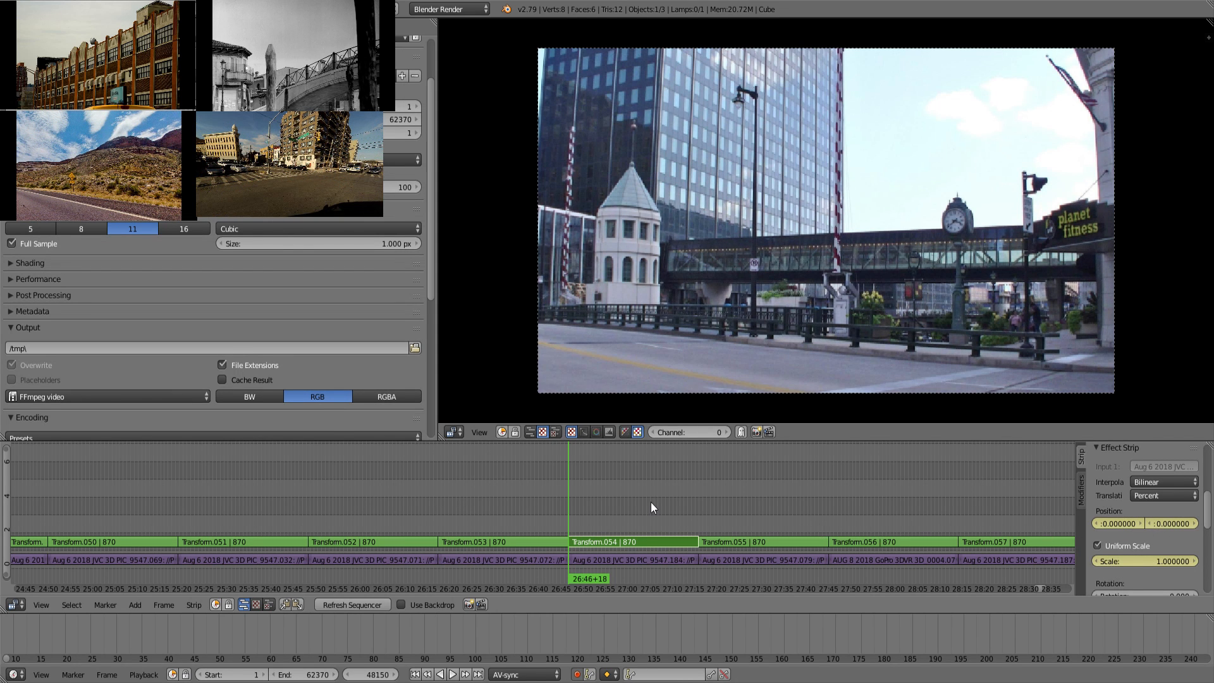
Step: Keyframe Transform.054's ending framing at scale 1.48 and position 2.17, 10.32 on its last frame, 49019, and preview the move
key(Page_Up)
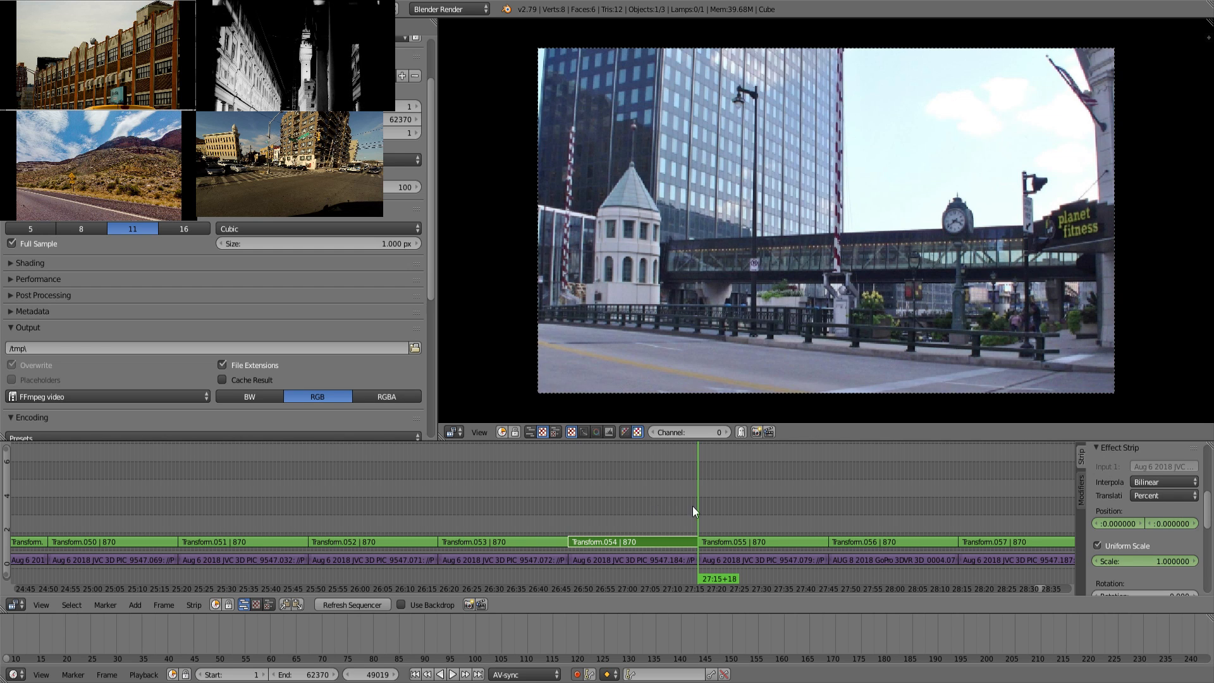
drag(1132, 563, 1171, 523)
key(i)
key(i)
drag(664, 517, 746, 536)
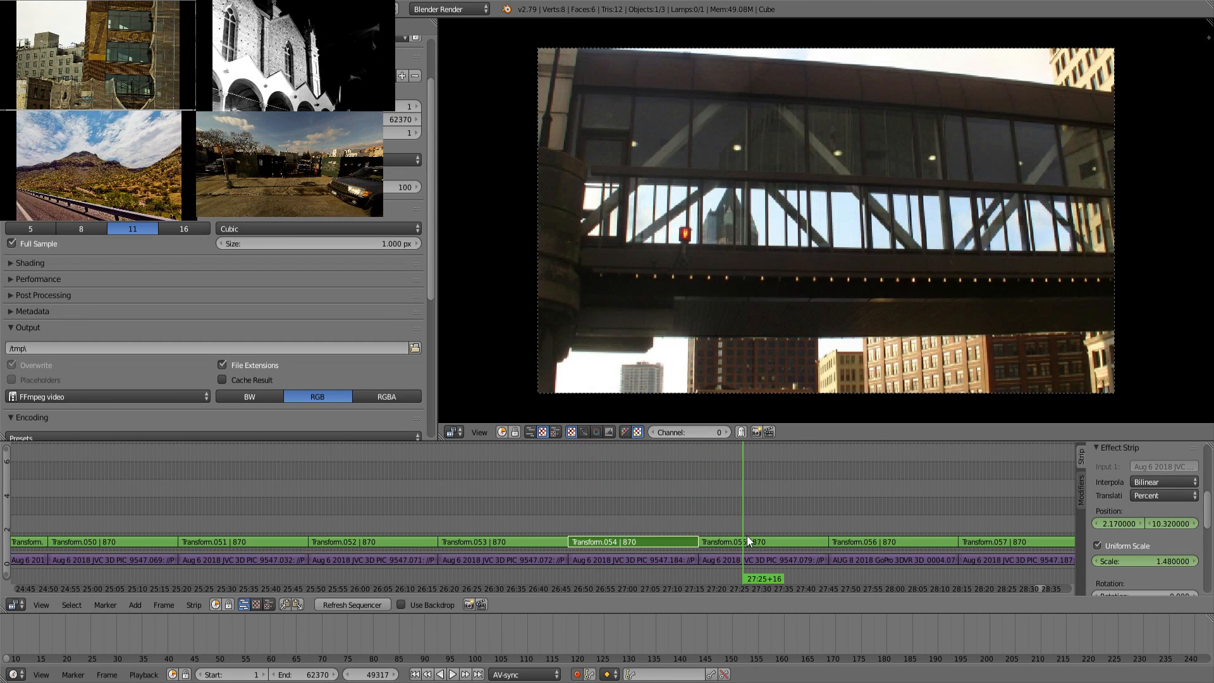
Step: Enable uniform scaling on Transform.055 and keyframe scale 1 and position 0, 0 on its first frame, 49020
right_click(748, 536)
key(Page_Down)
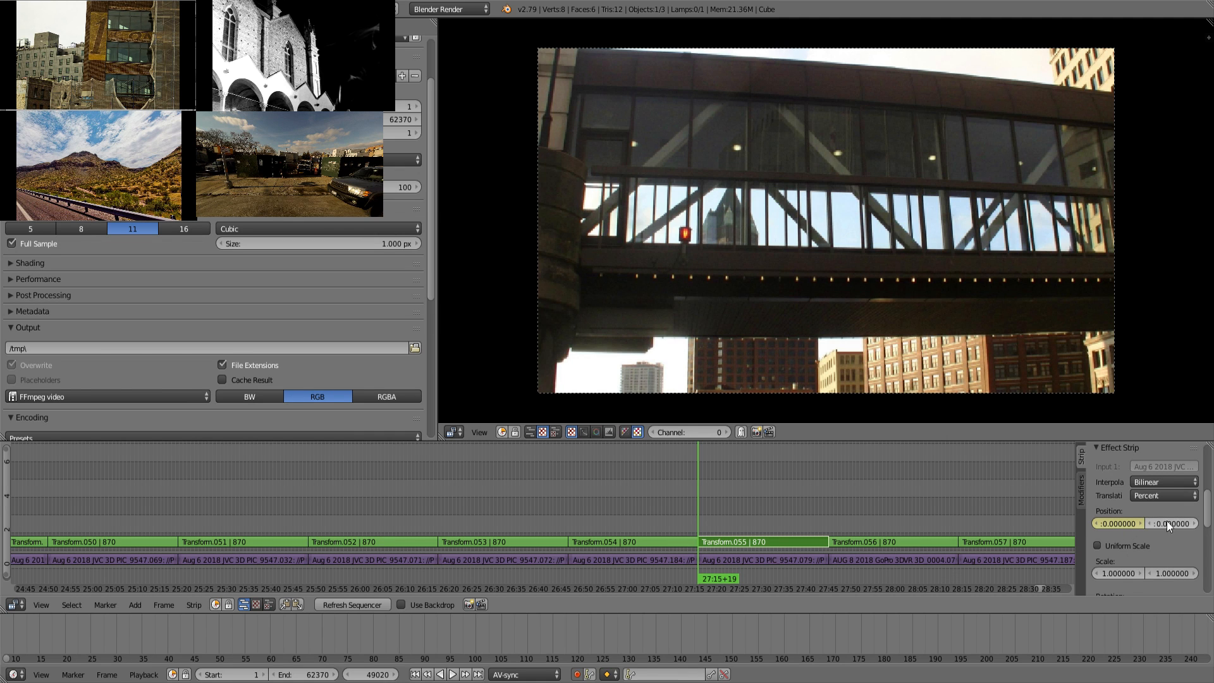
click(1122, 544)
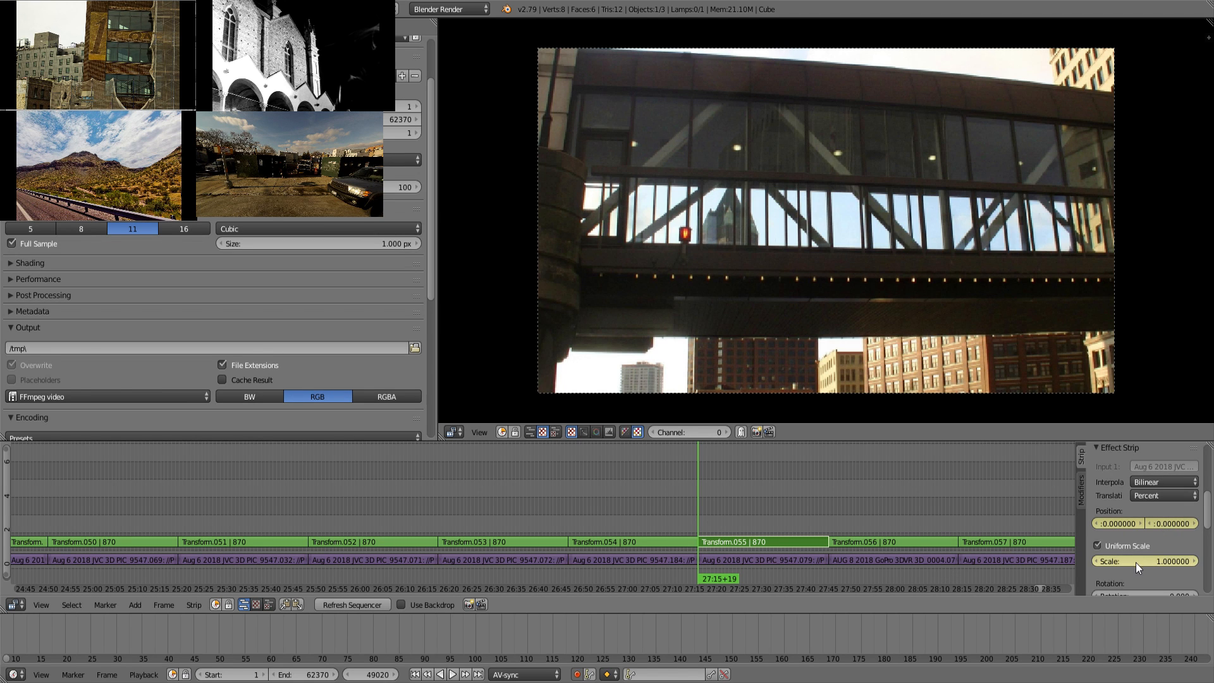
Step: Keyframe Transform.055's ending framing, zoomed in to scale 1.45 and shifted left, on its last frame, 49889
key(Page_Up)
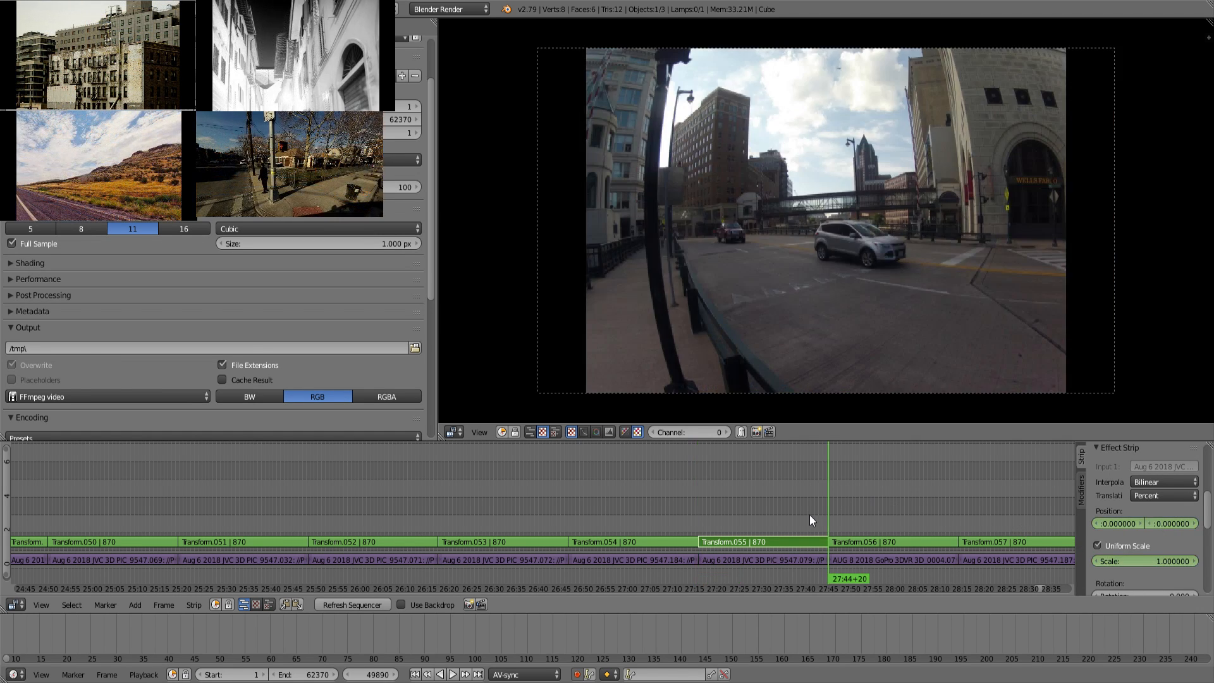
drag(1153, 560, 1162, 560)
drag(1132, 521, 1109, 521)
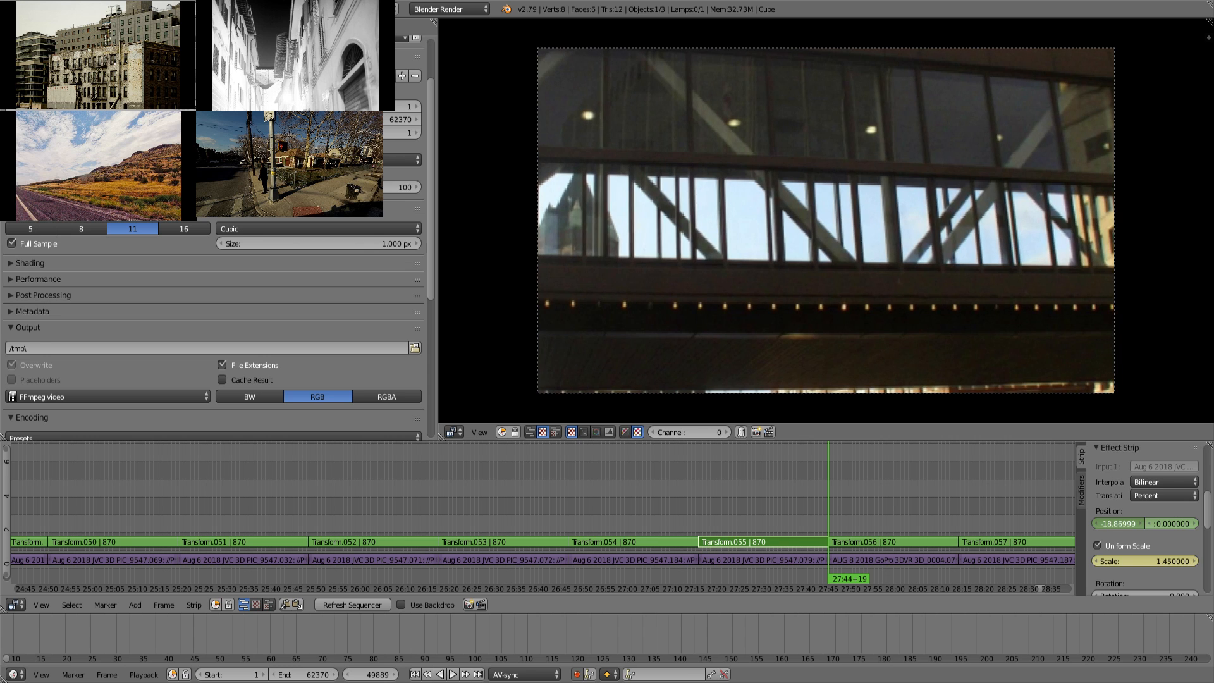
Step: Enable uniform scaling on Transform.056 and keyframe scale 1.3 and position 0, 0 on its first frame, 49890
click(867, 519)
right_click(877, 539)
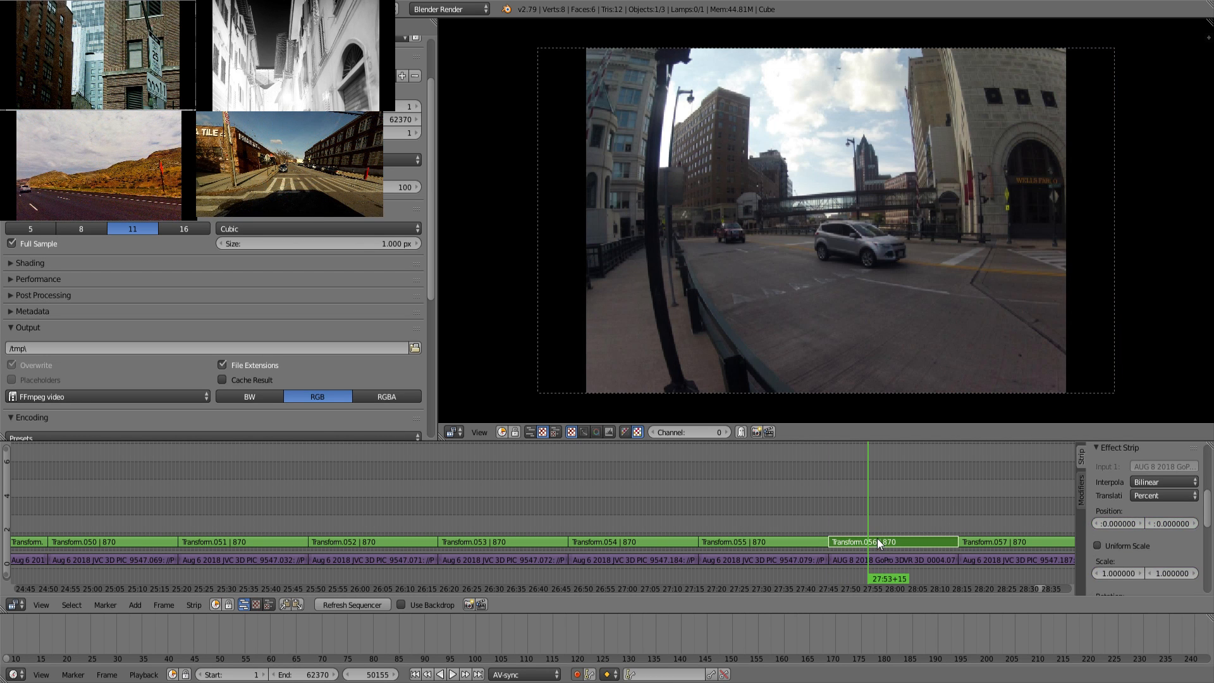
key(Page_Down)
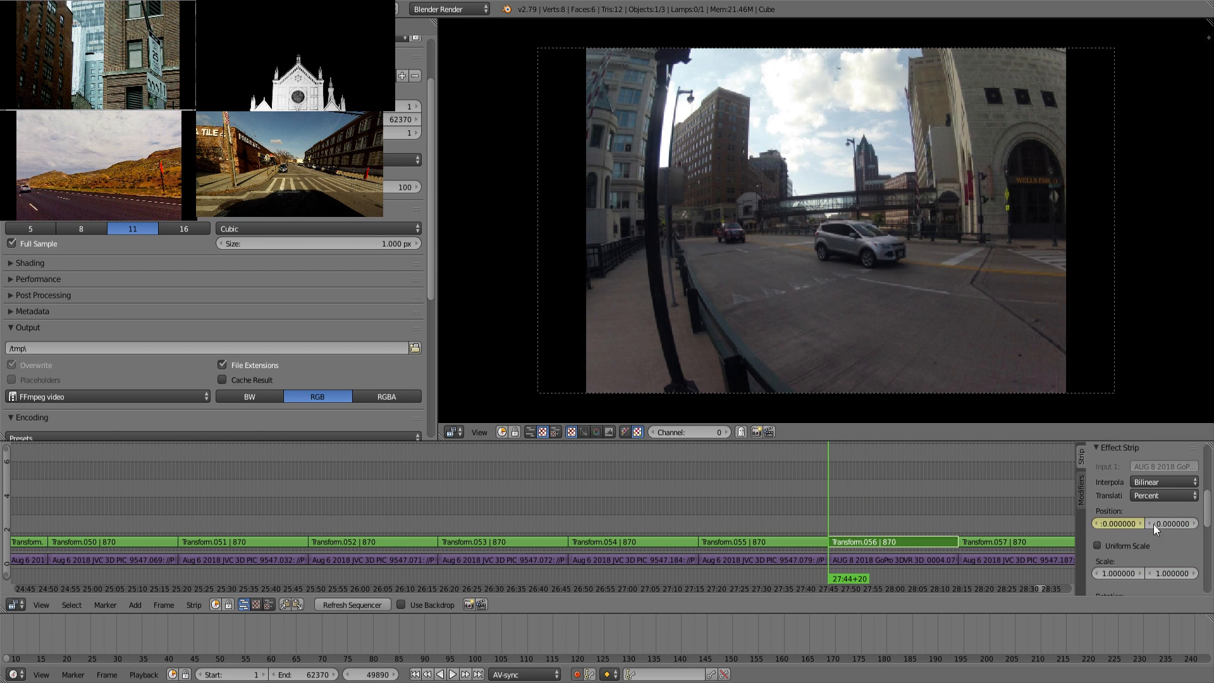
click(1115, 542)
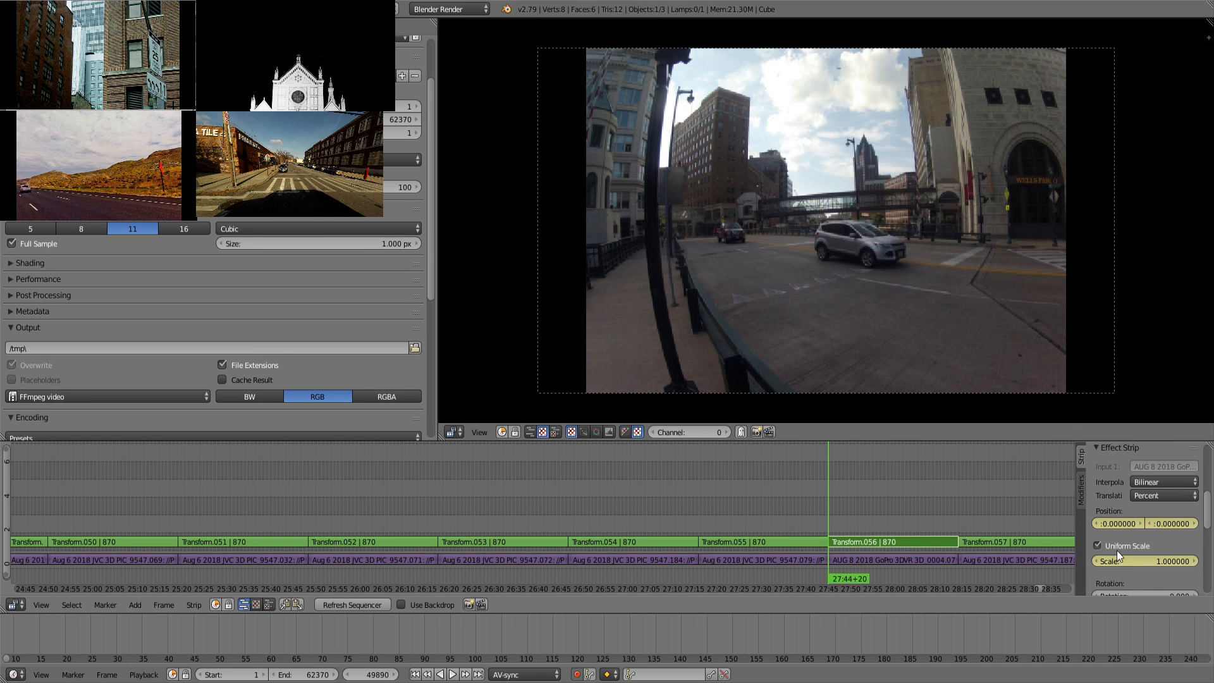
mouse_move(1125, 560)
mouse_down()
mouse_move(1157, 560)
mouse_move(1126, 560)
mouse_up()
Step: Keyframe Transform.056's ending framing at scale 2.02 and position 4.98, -14.1 on its last frame, 50759
click(873, 517)
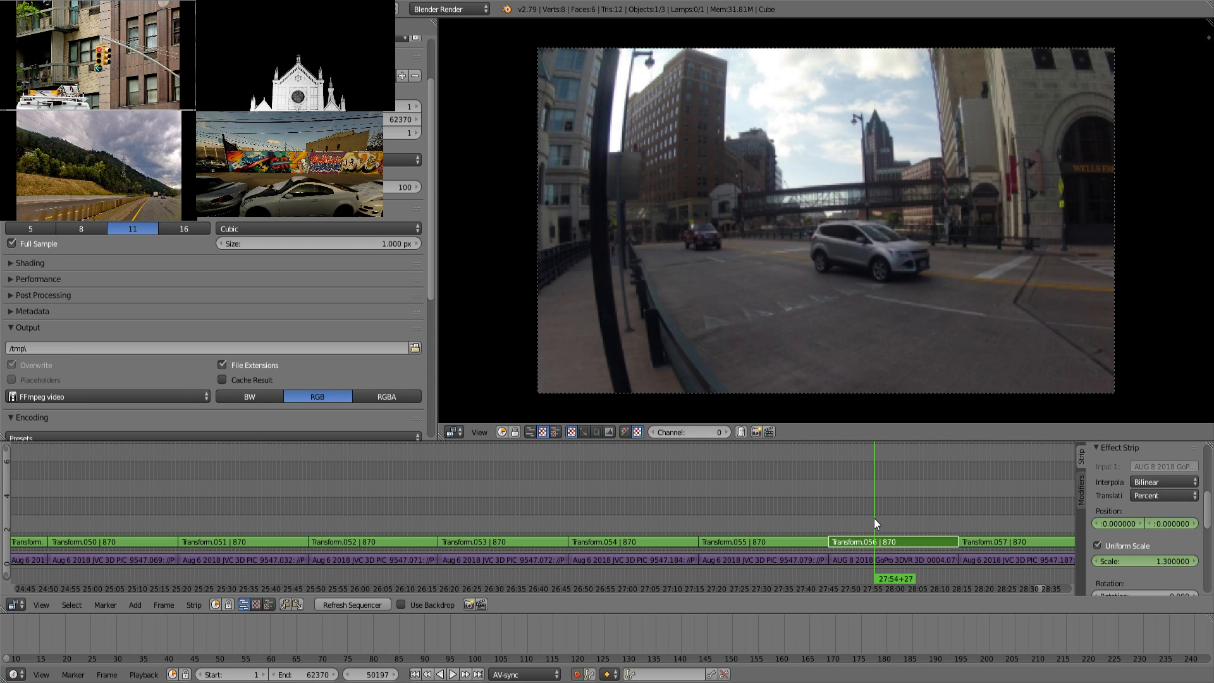
key(Page_Up)
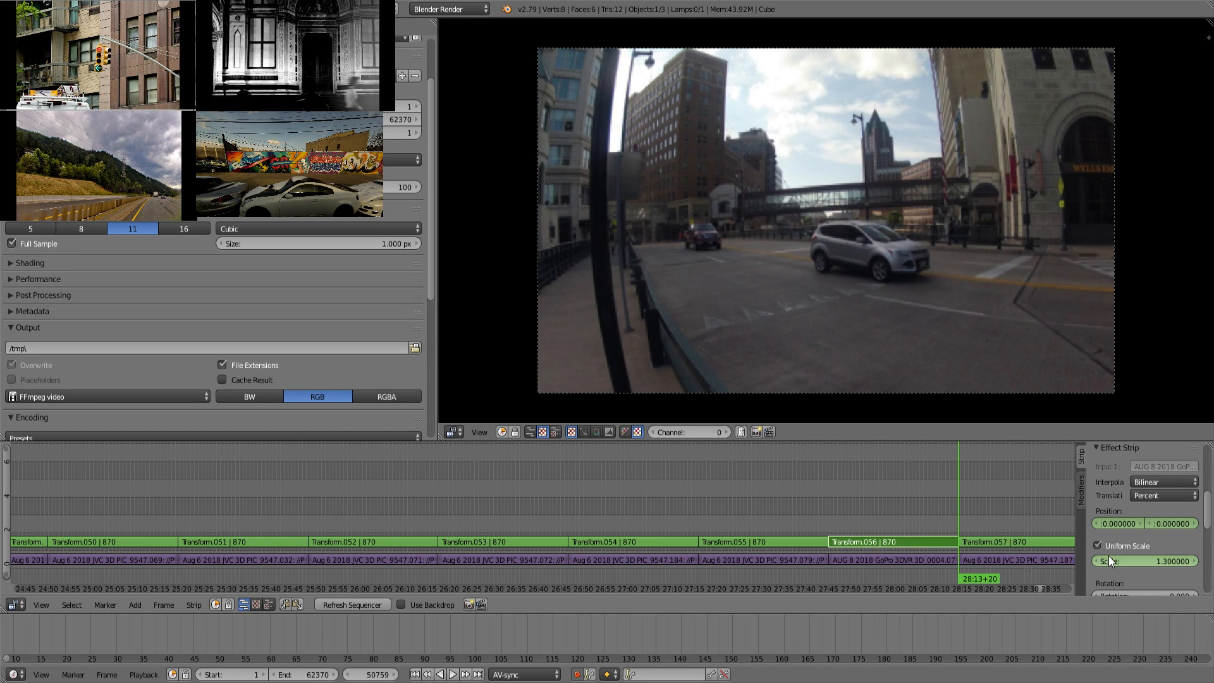
drag(1137, 560, 1183, 560)
key(i)
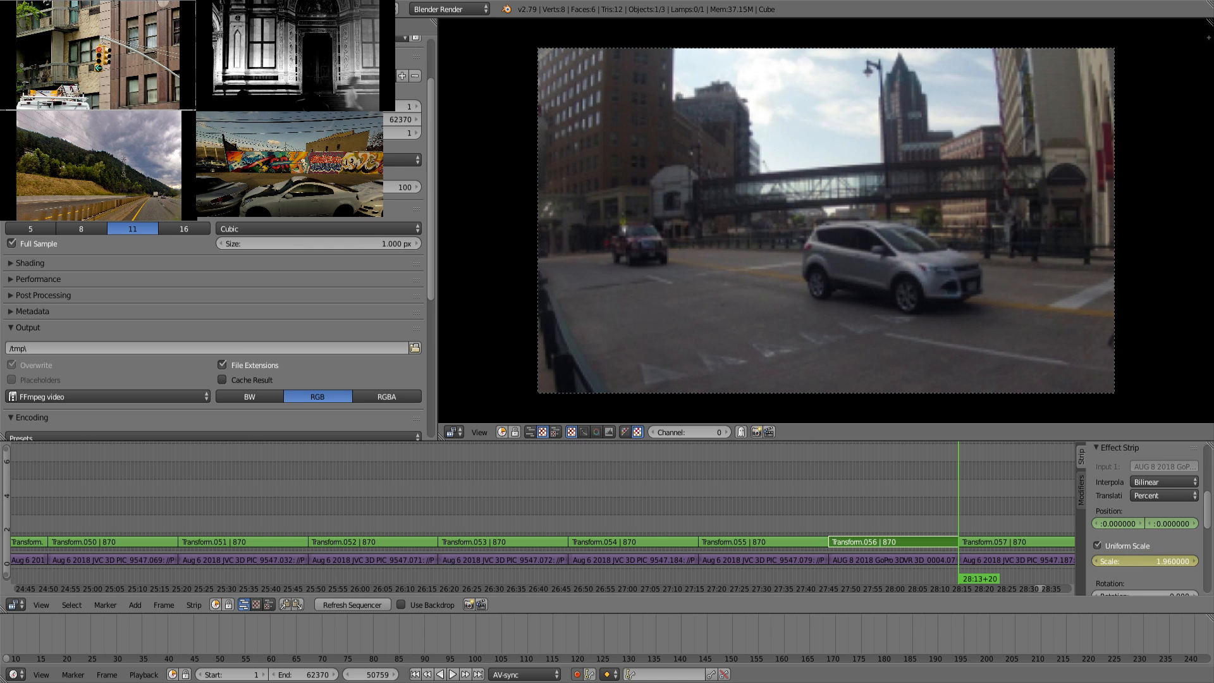
drag(1163, 525, 1138, 523)
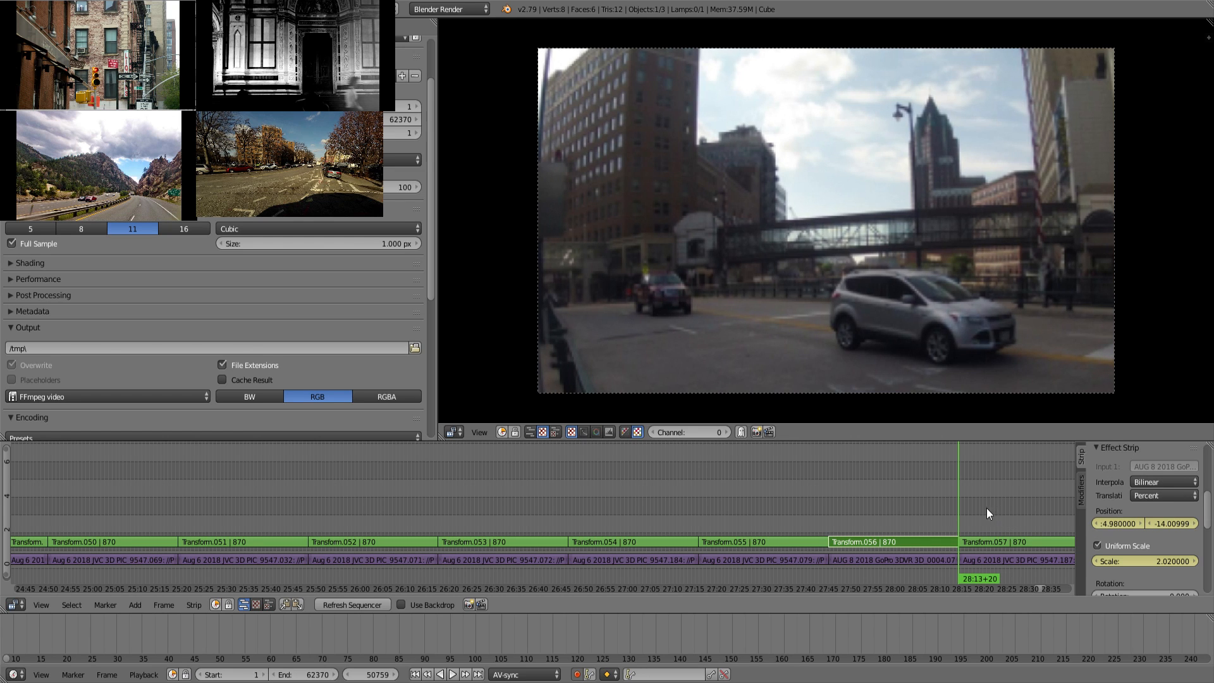
Step: Enable uniform scaling on Transform.057 and keyframe scale 1 and position 0, 0 on its first frame, 50760
scroll(985, 508, down, 1)
scroll(797, 471, down, 6)
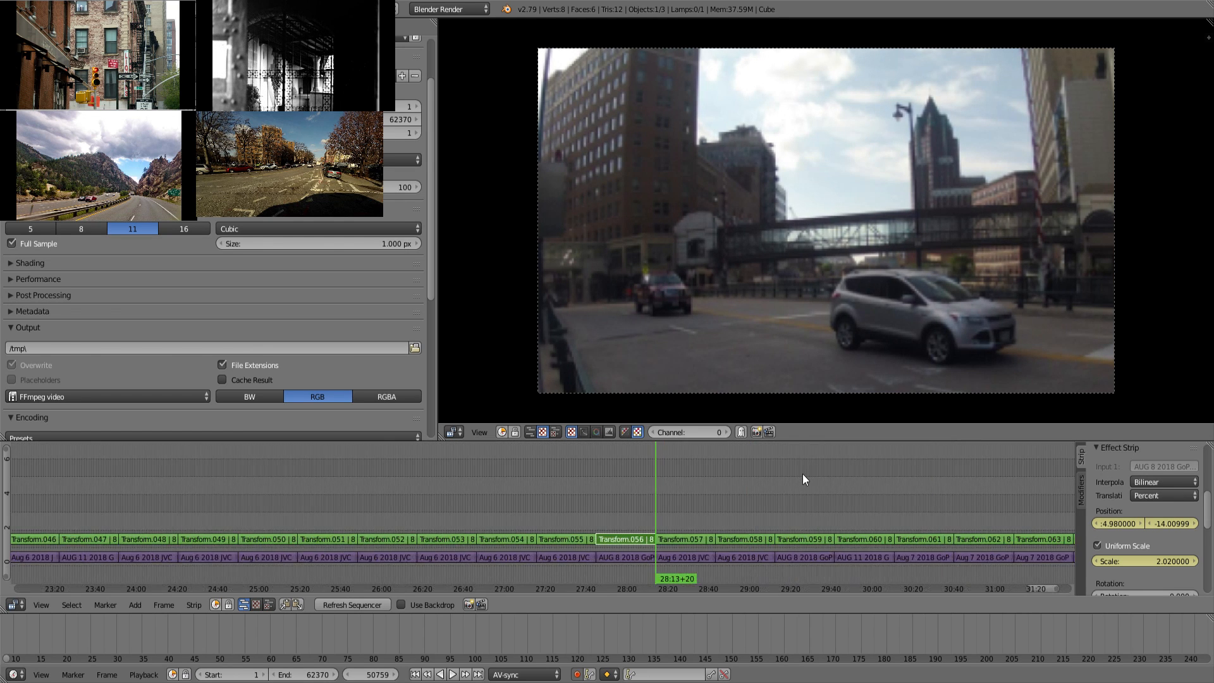
scroll(806, 479, up, 3)
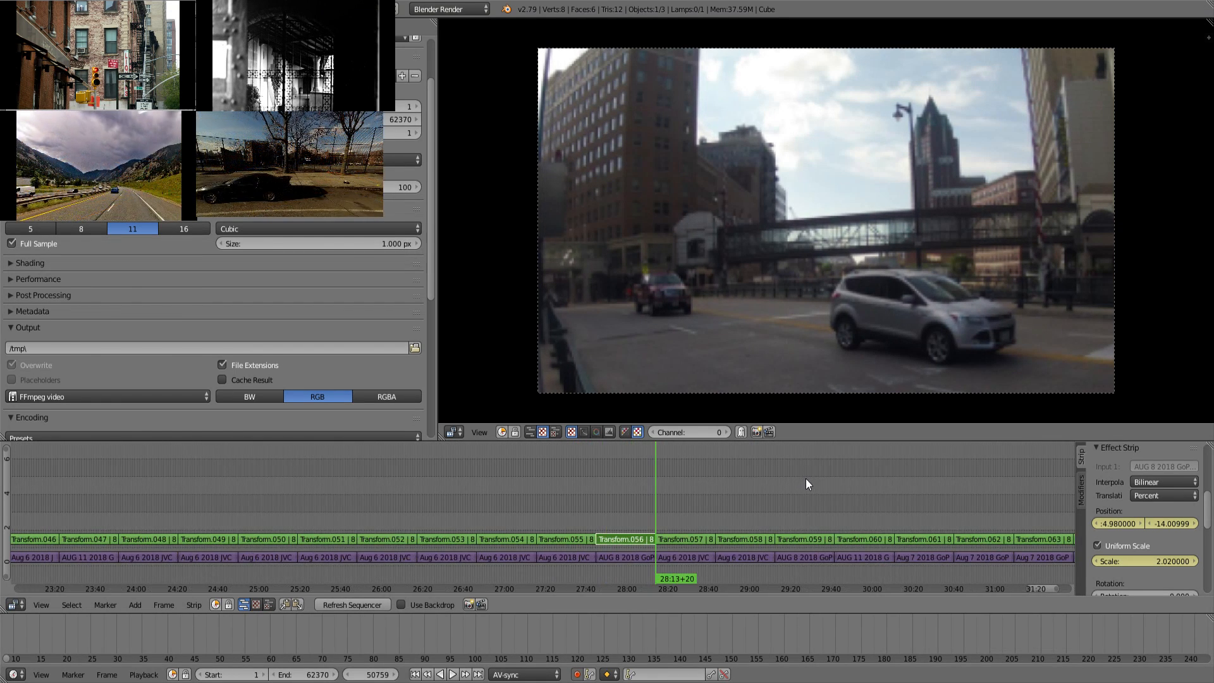
scroll(805, 478, up, 4)
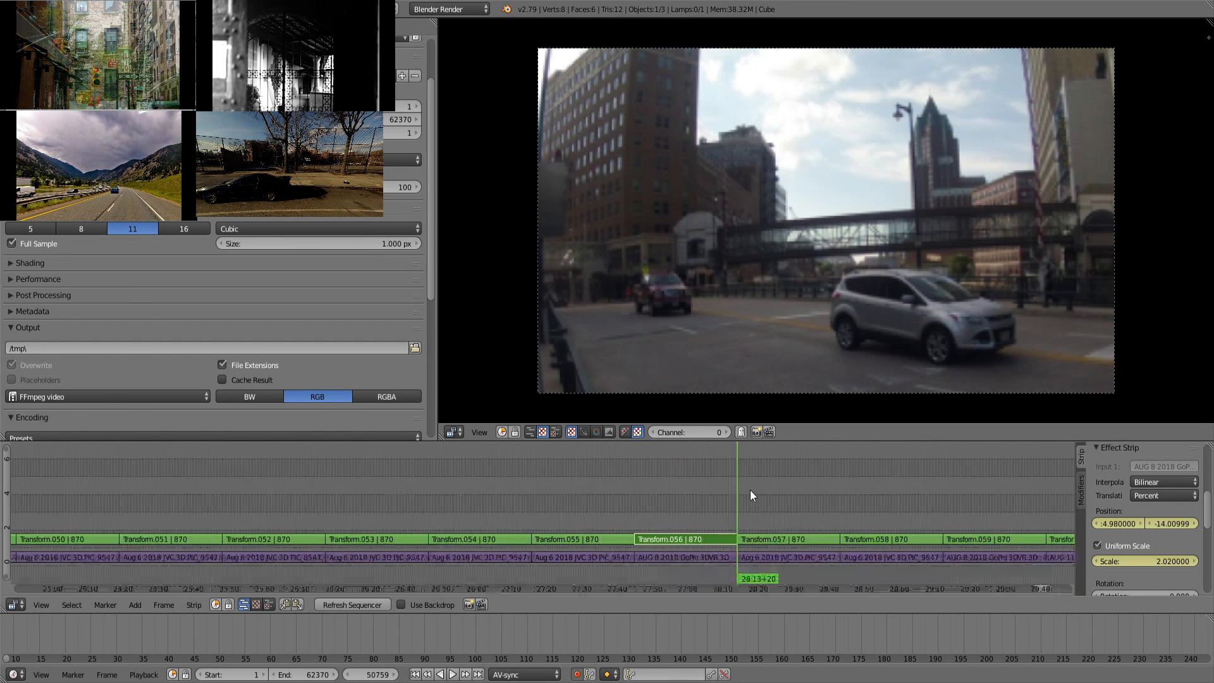
right_click(804, 533)
middle_drag(805, 530, 689, 475)
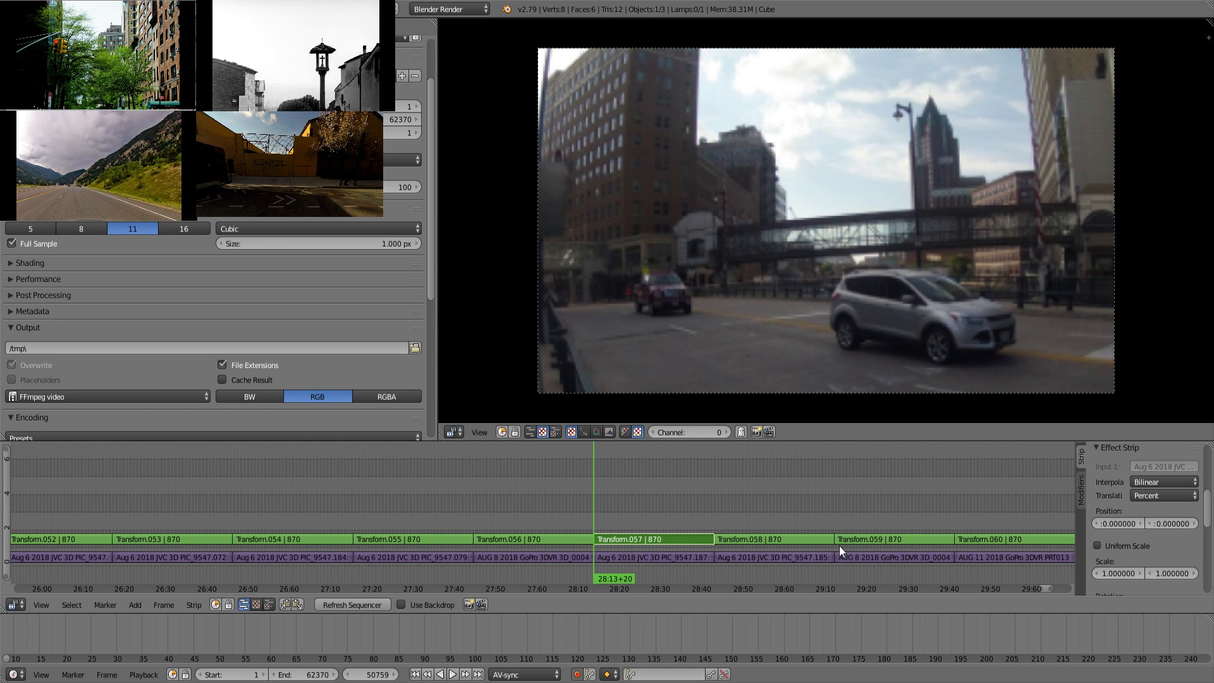
key(Page_Up)
key(Page_Down)
key(Page_Up)
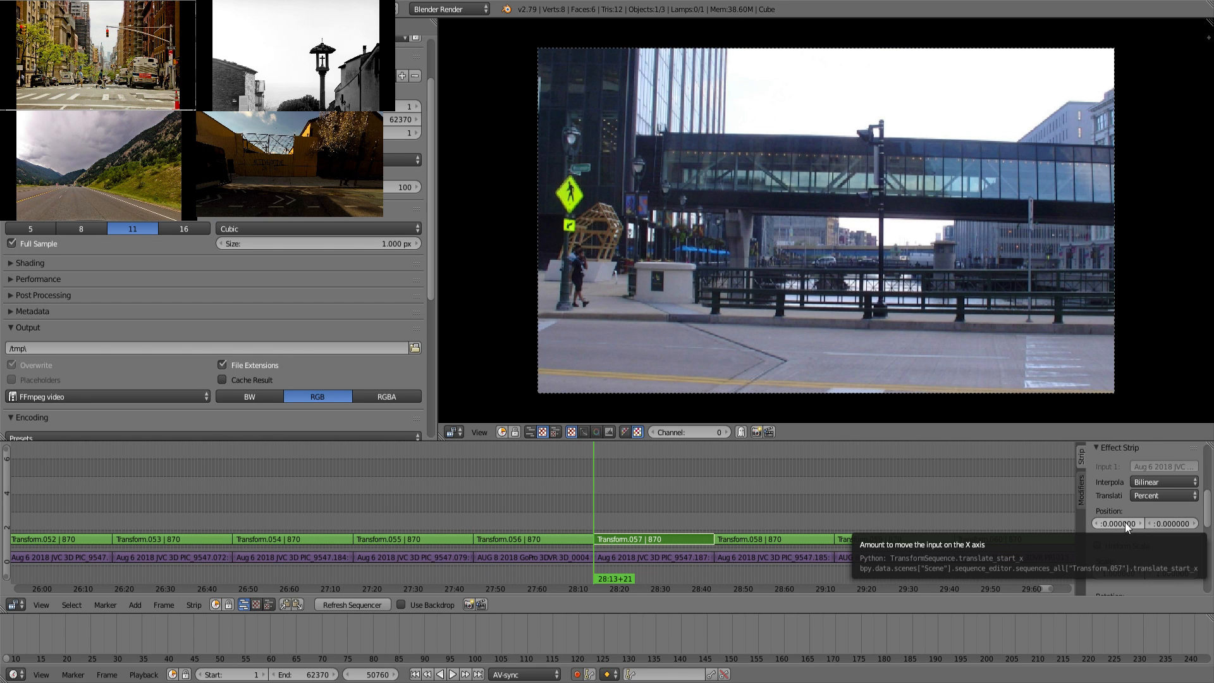
key(i)
key(i)
click(1140, 543)
key(i)
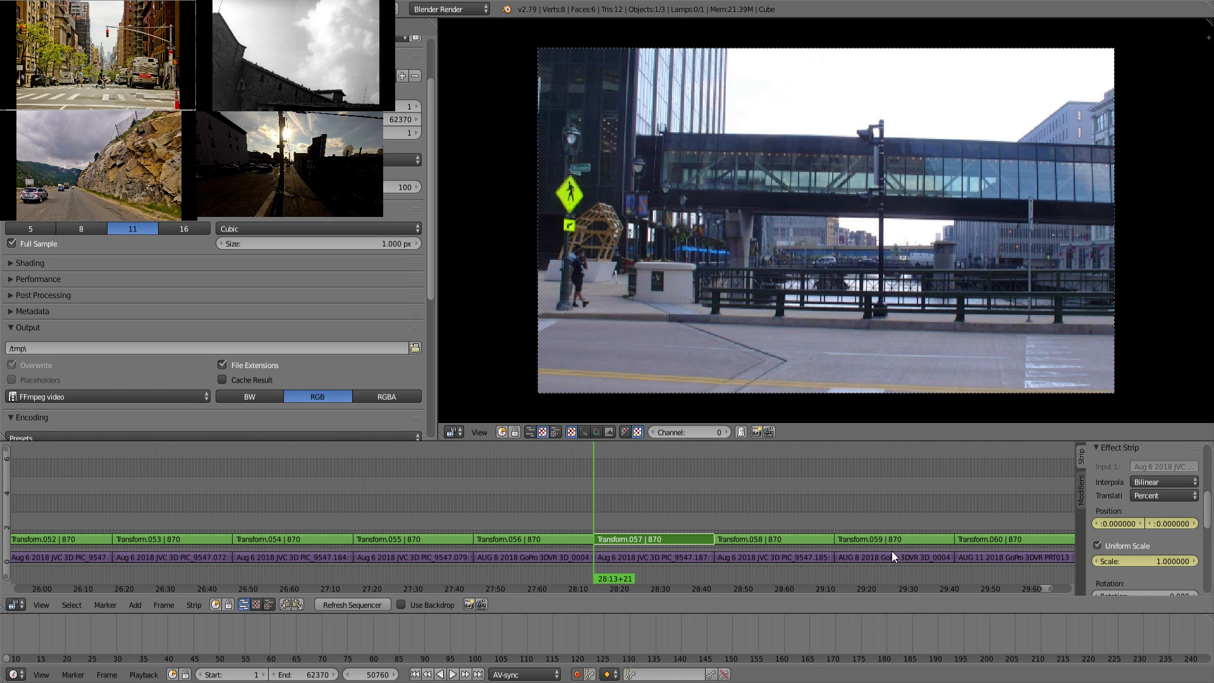
Step: Keyframe Transform.057's ending framing at scale 1.42 and horizontal position 17.07 on its last frame, 51629, and preview the move
key(Page_Up)
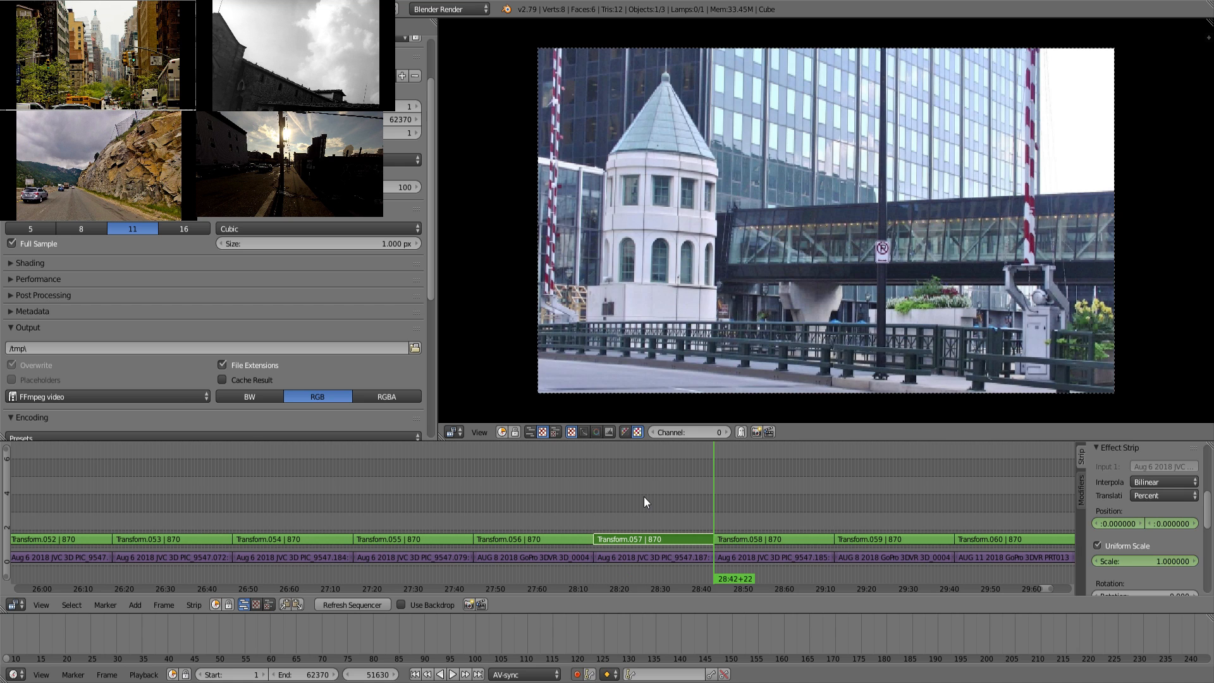
key(Left)
drag(1133, 560, 1122, 522)
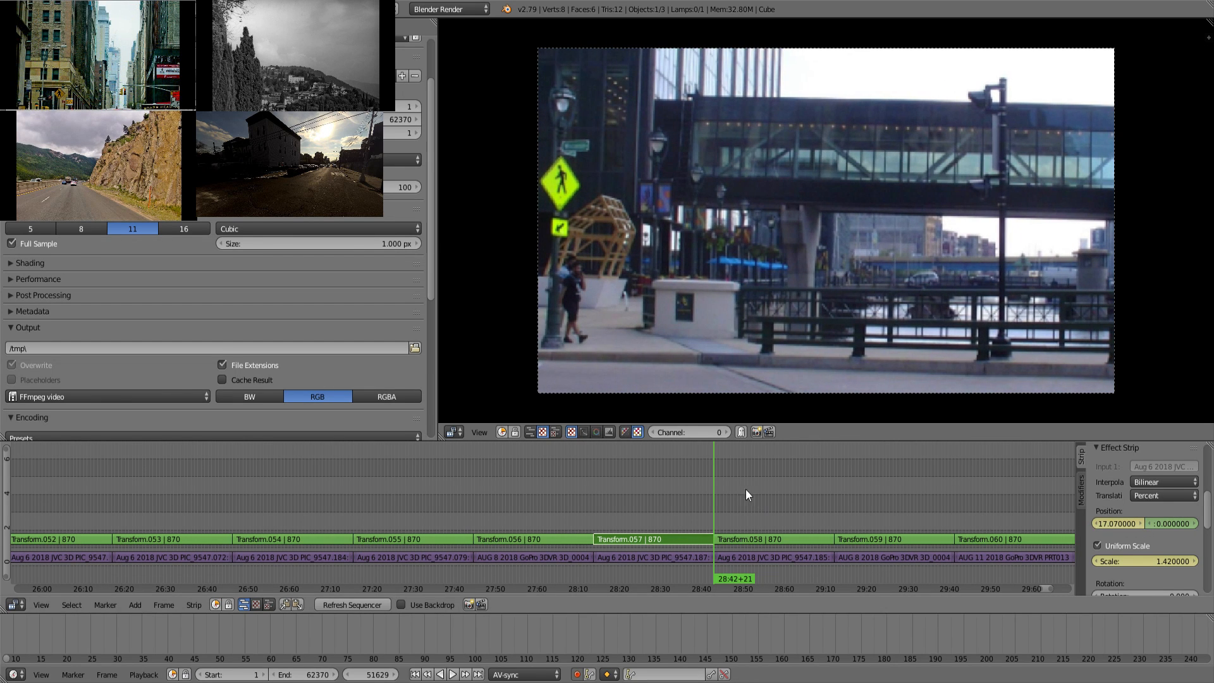
drag(680, 505, 757, 531)
Step: On Transform.058, keyframe uniform scale 1 and position 0, 0 on frame 51630, and scale 1.27 and position 10.77, 5.61 on frame 52499
right_click(757, 533)
key(Page_Down)
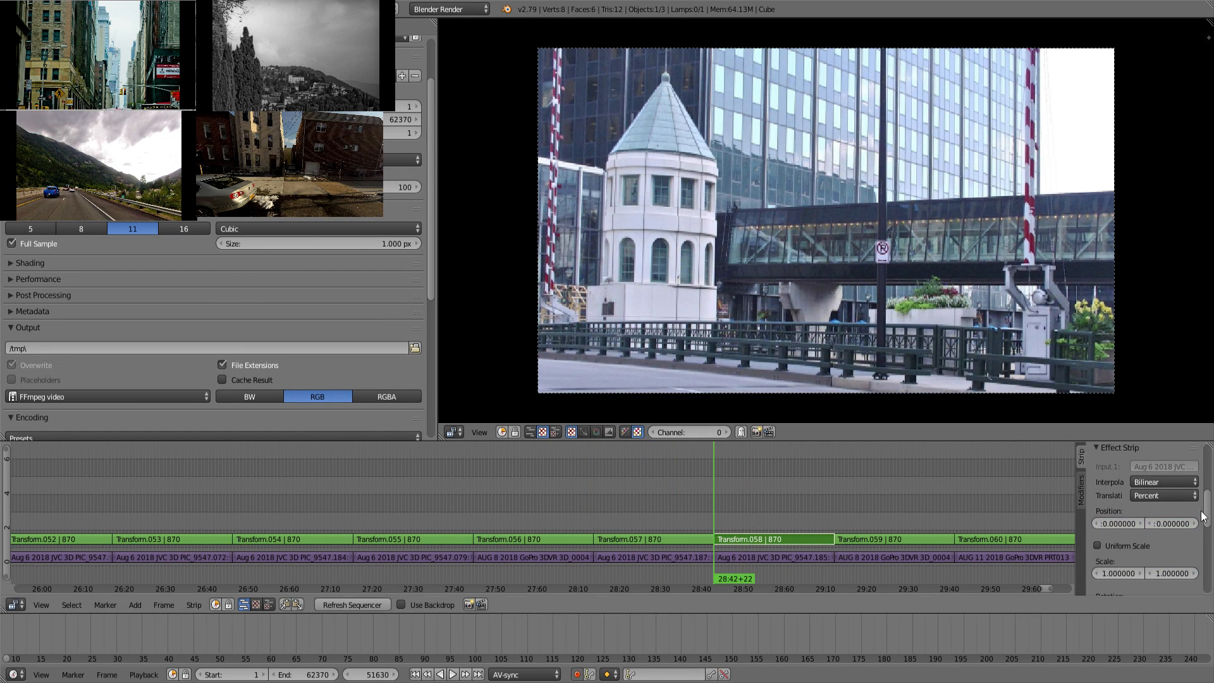
click(1125, 548)
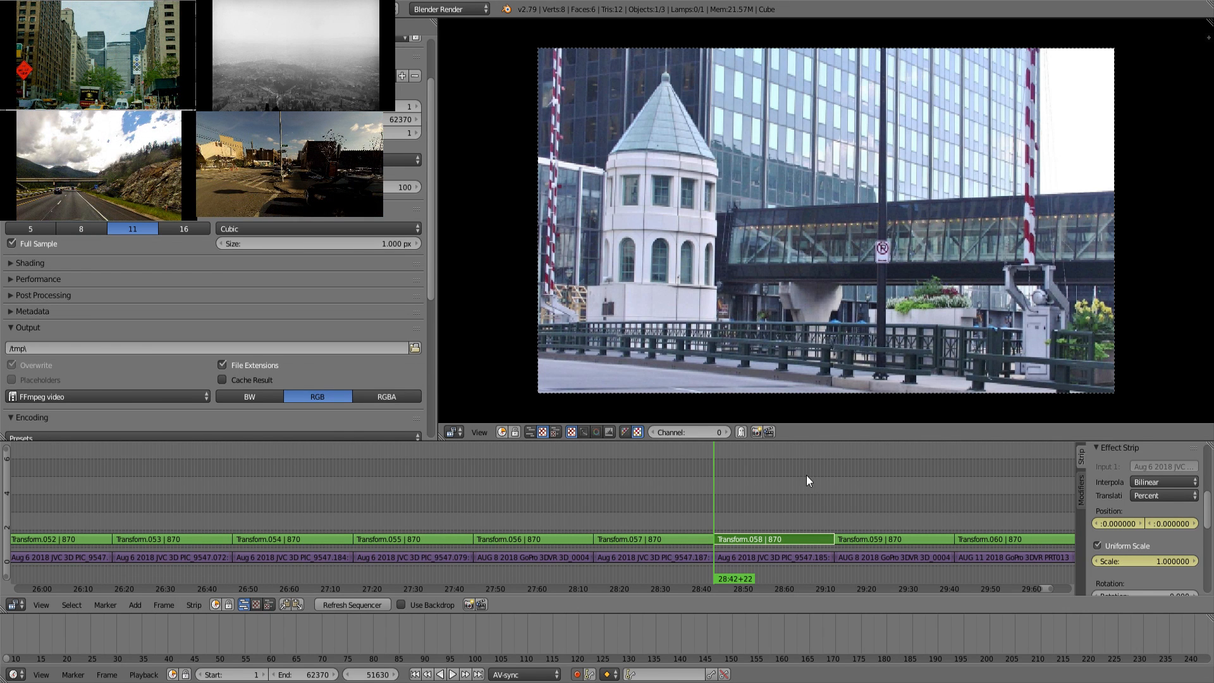
key(Page_Up)
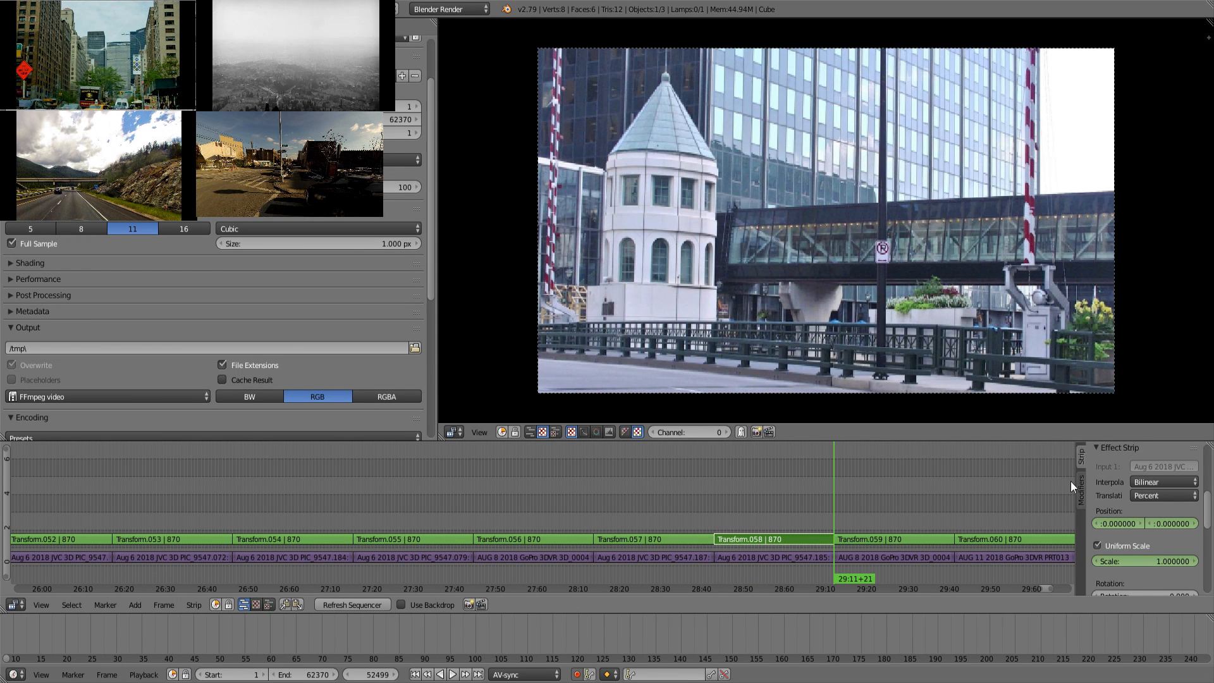
drag(1146, 561, 1167, 539)
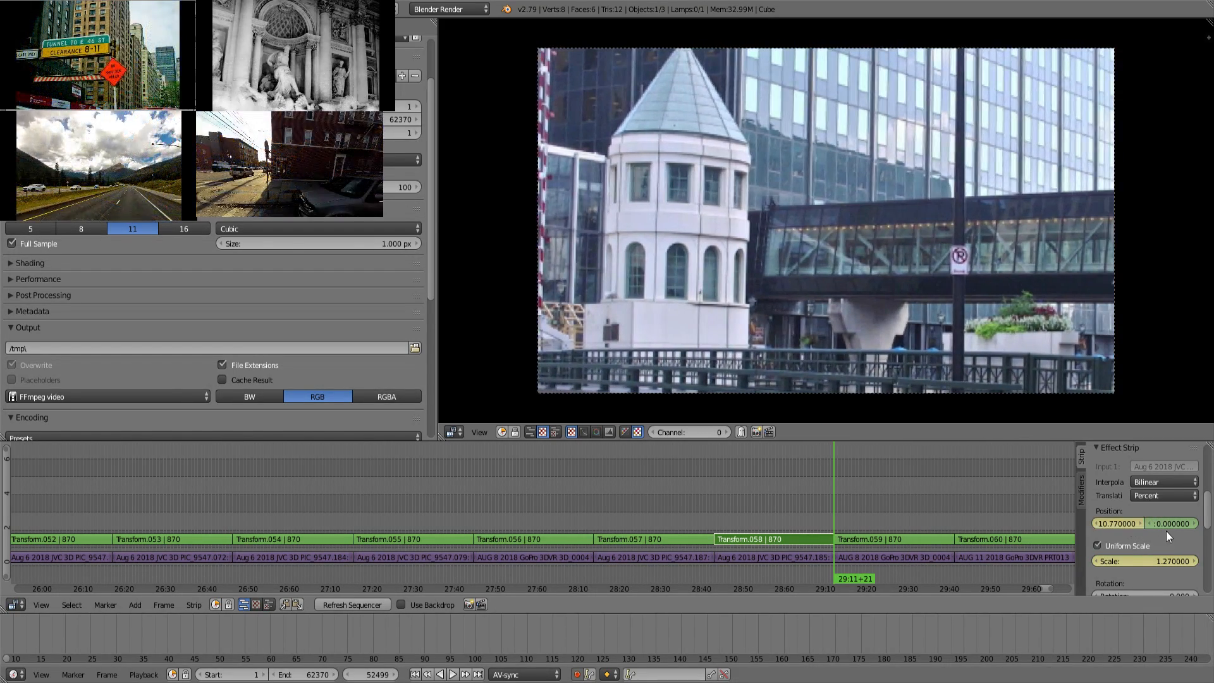
Step: Enable uniform scaling on Transform.059 and keyframe scale 1.51 and position -12.18, 4.92 on its first frame, 52500
click(884, 503)
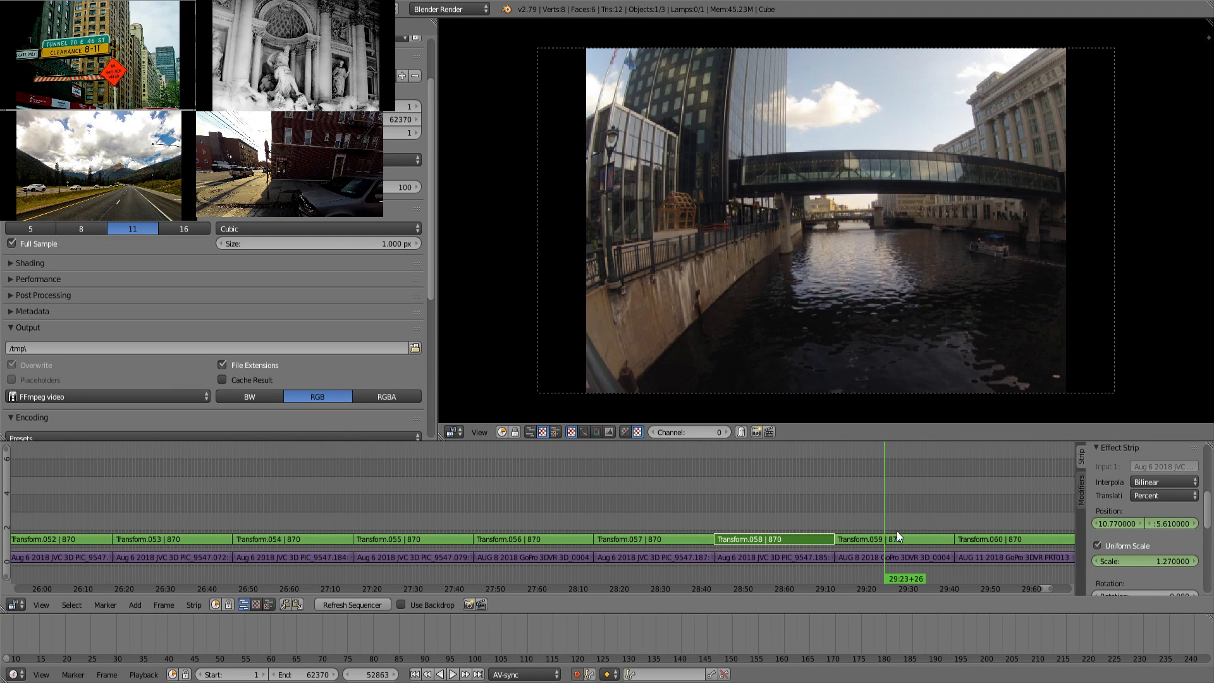
right_click(897, 536)
key(Page_Down)
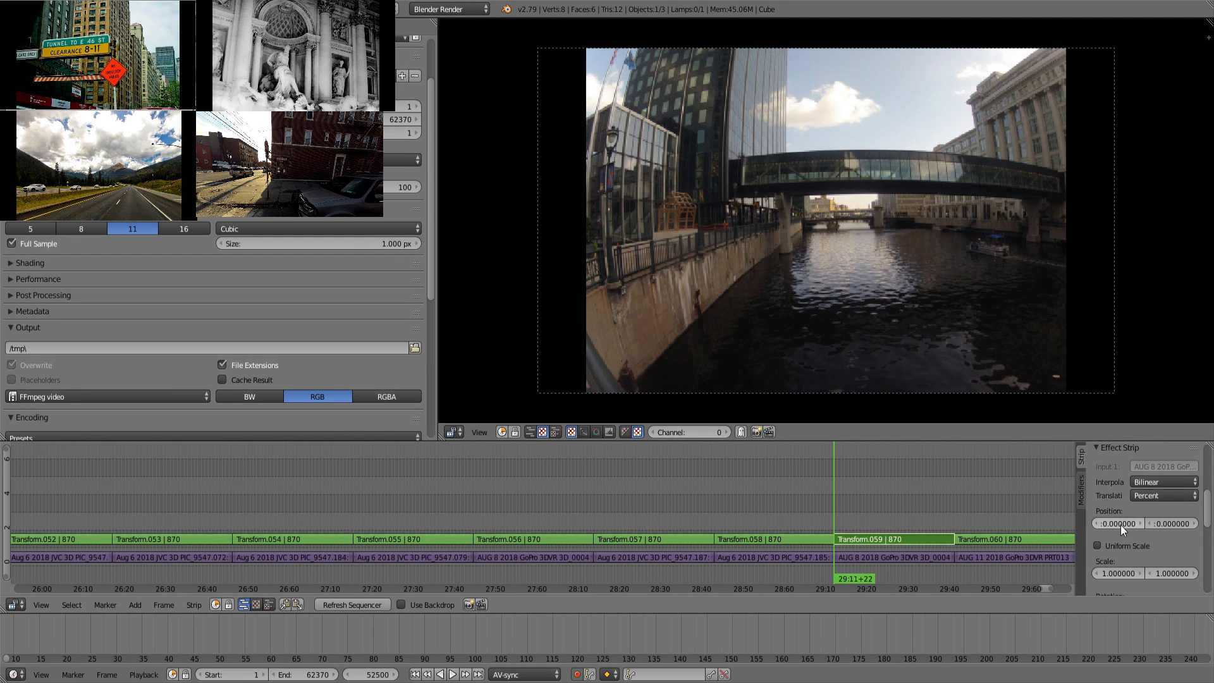
click(1131, 545)
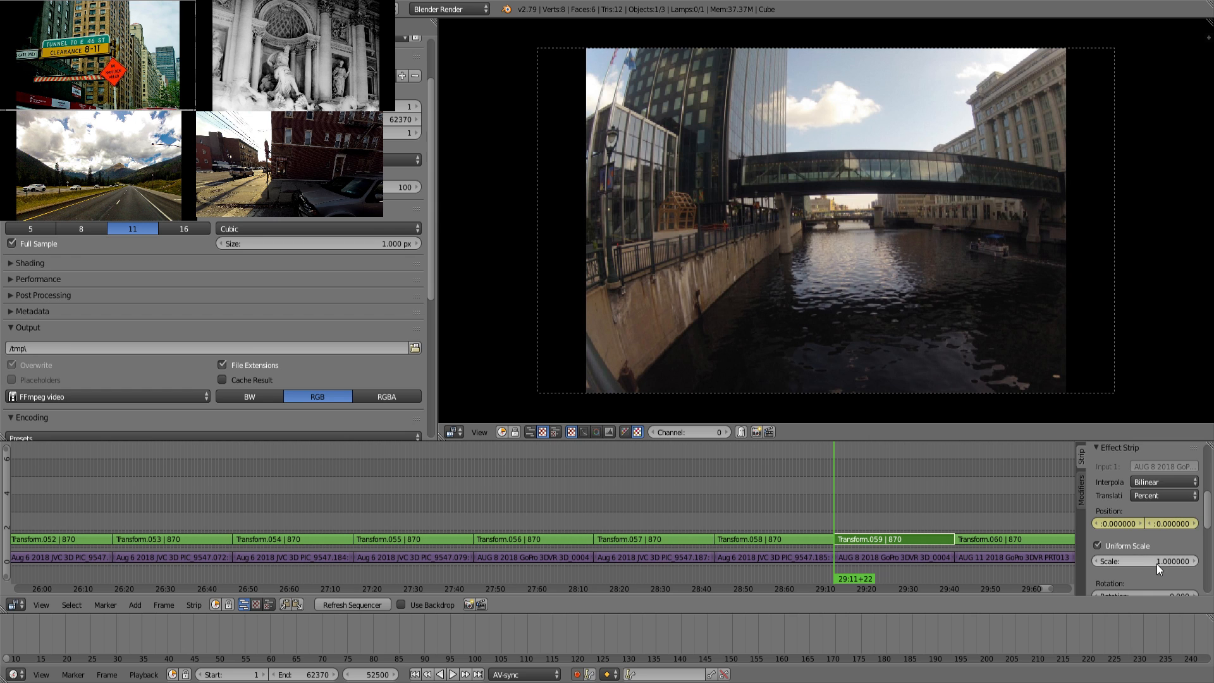
drag(1145, 561, 1123, 523)
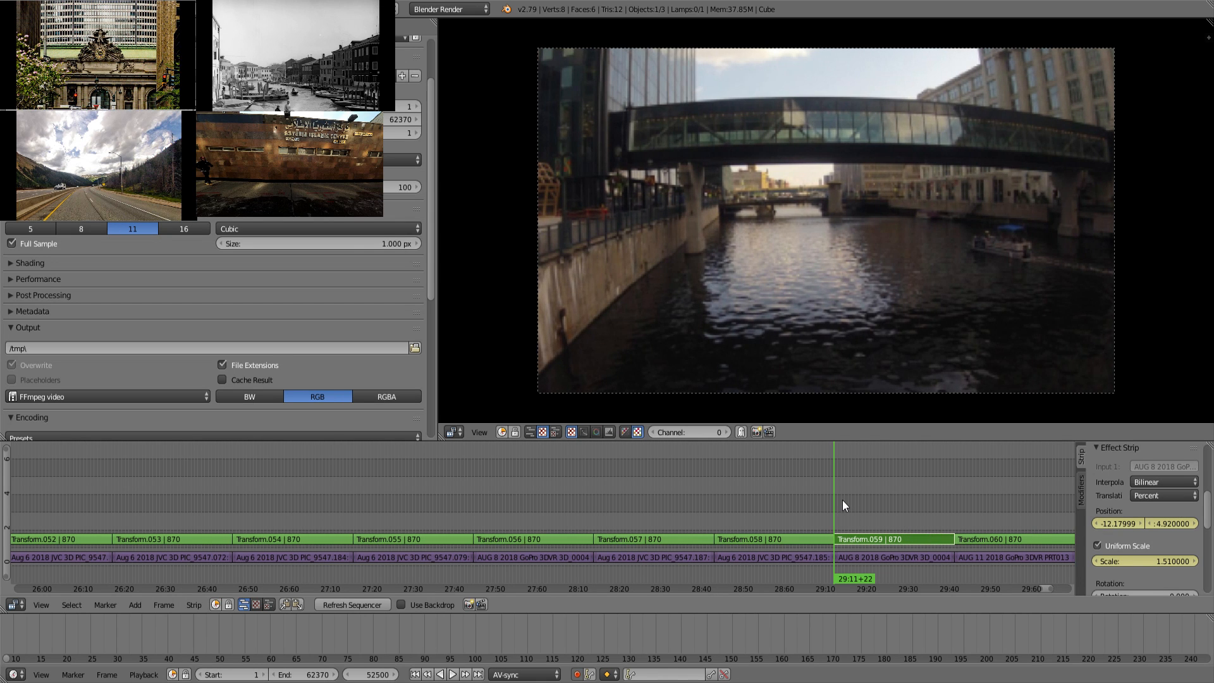
Step: Keyframe Transform.059's ending position at 11.16, 6.15 on its last frame, 53369
key(Page_Up)
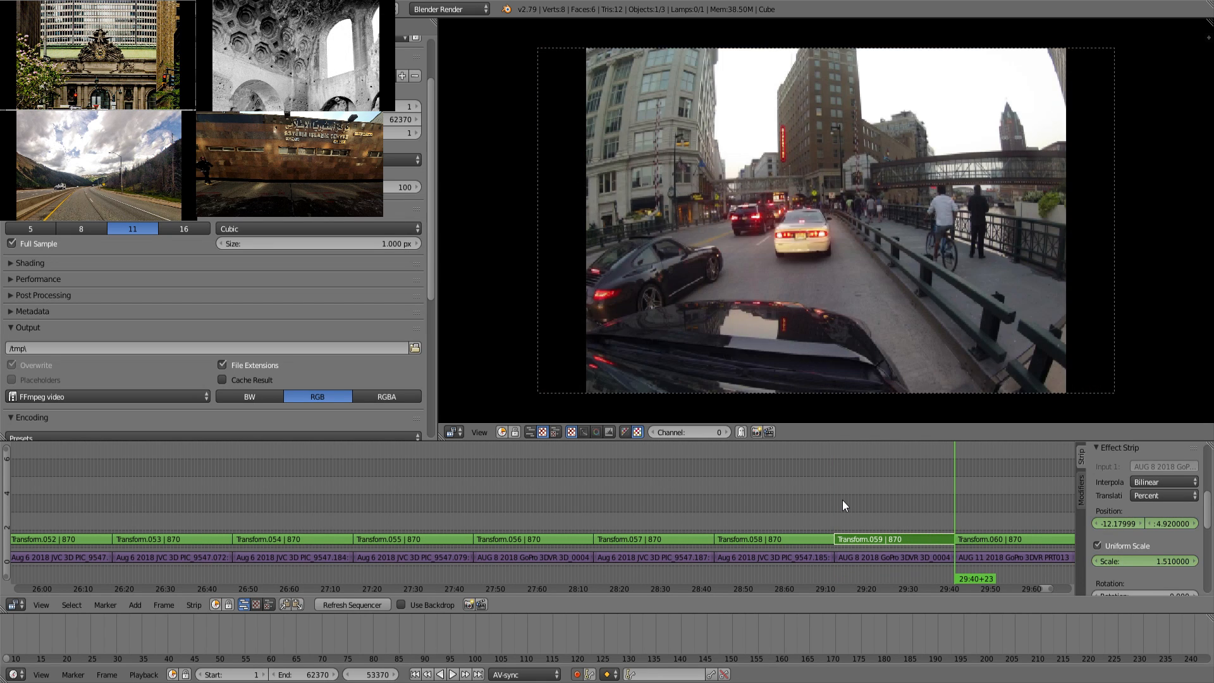
drag(1174, 523, 1195, 524)
drag(1117, 523, 1150, 523)
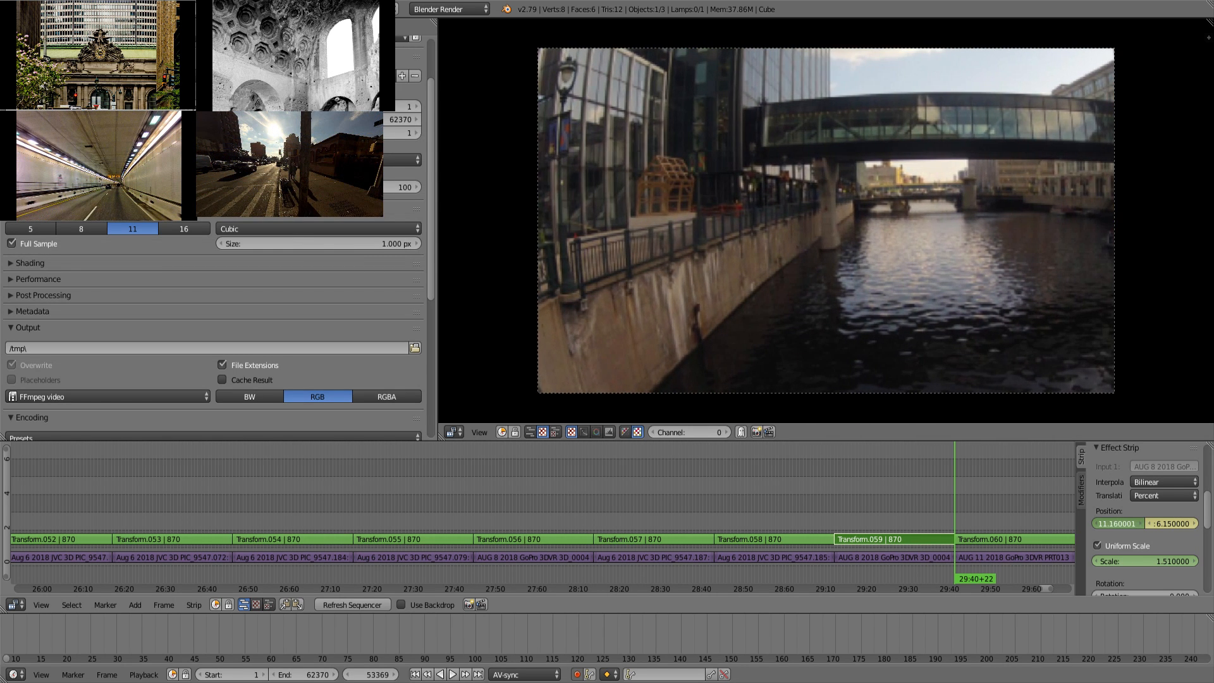
Step: Enable uniform scaling on Transform.060 and keyframe scale 1.45 and position -9.36, -7.74 on its first frame, 53370
middle_drag(966, 507, 593, 521)
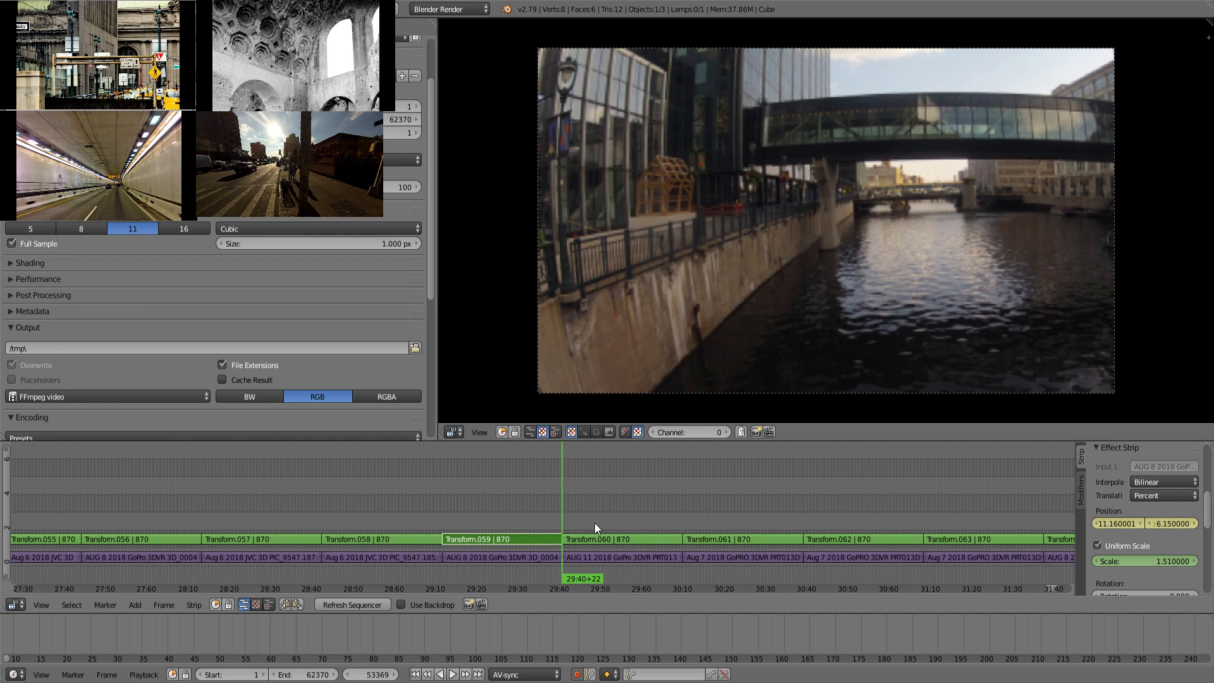
right_click(597, 537)
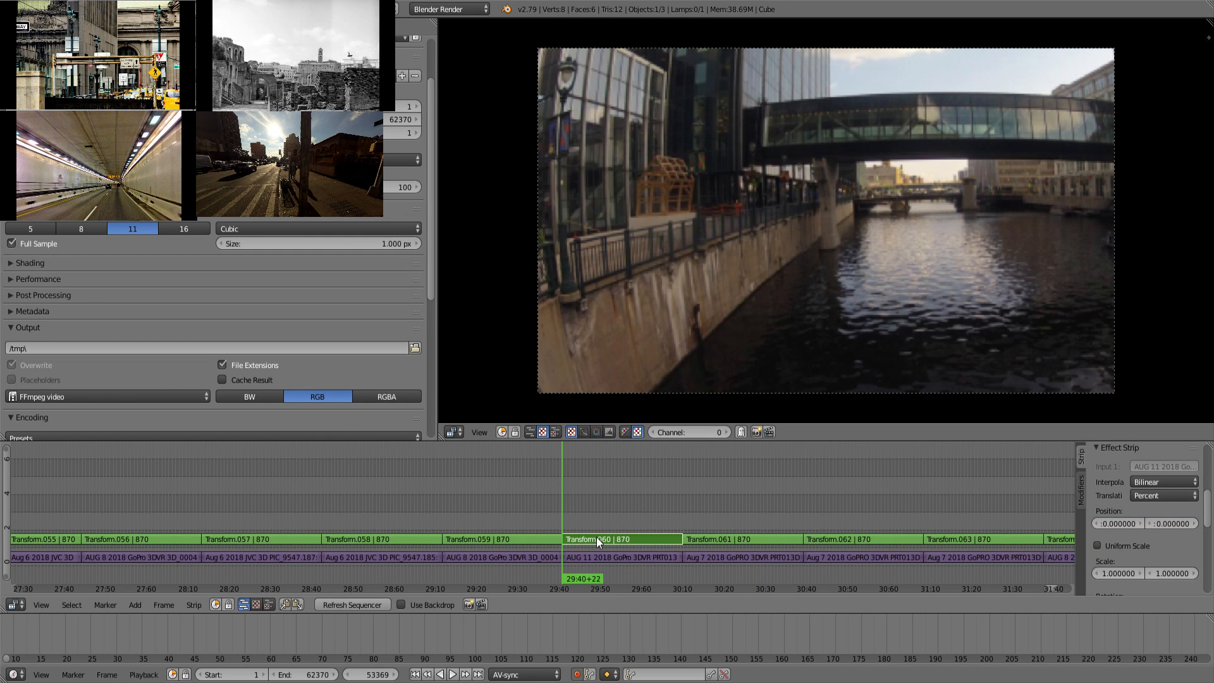
key(Right)
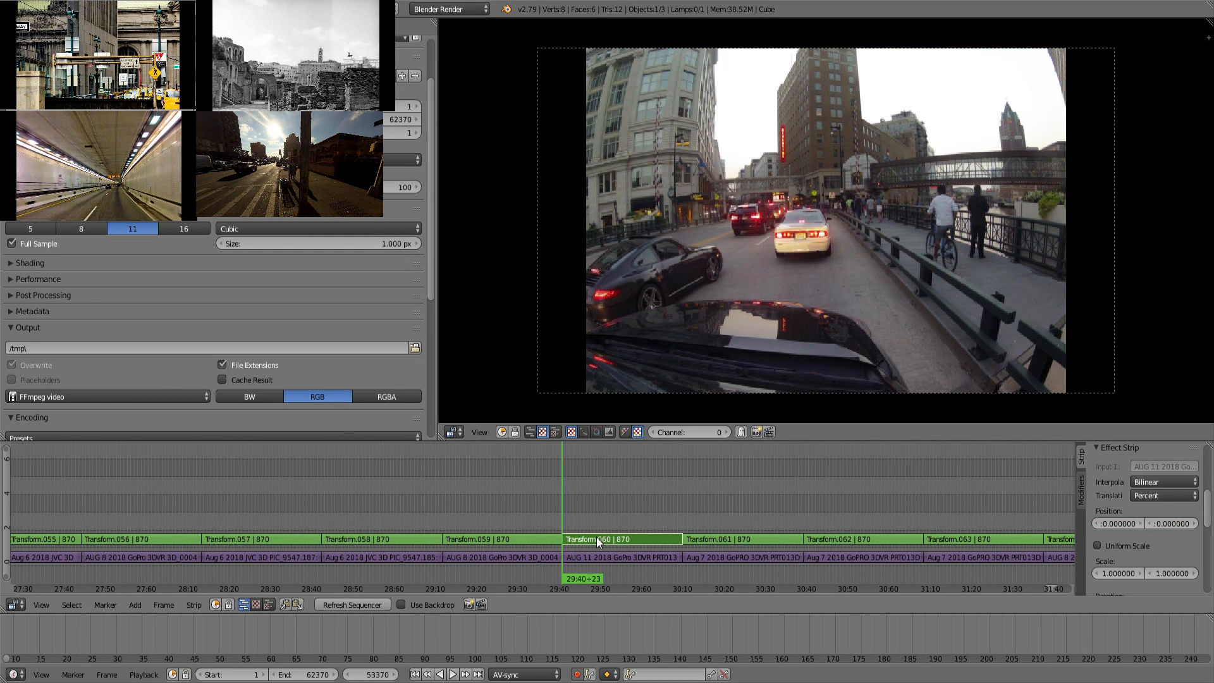
click(1122, 547)
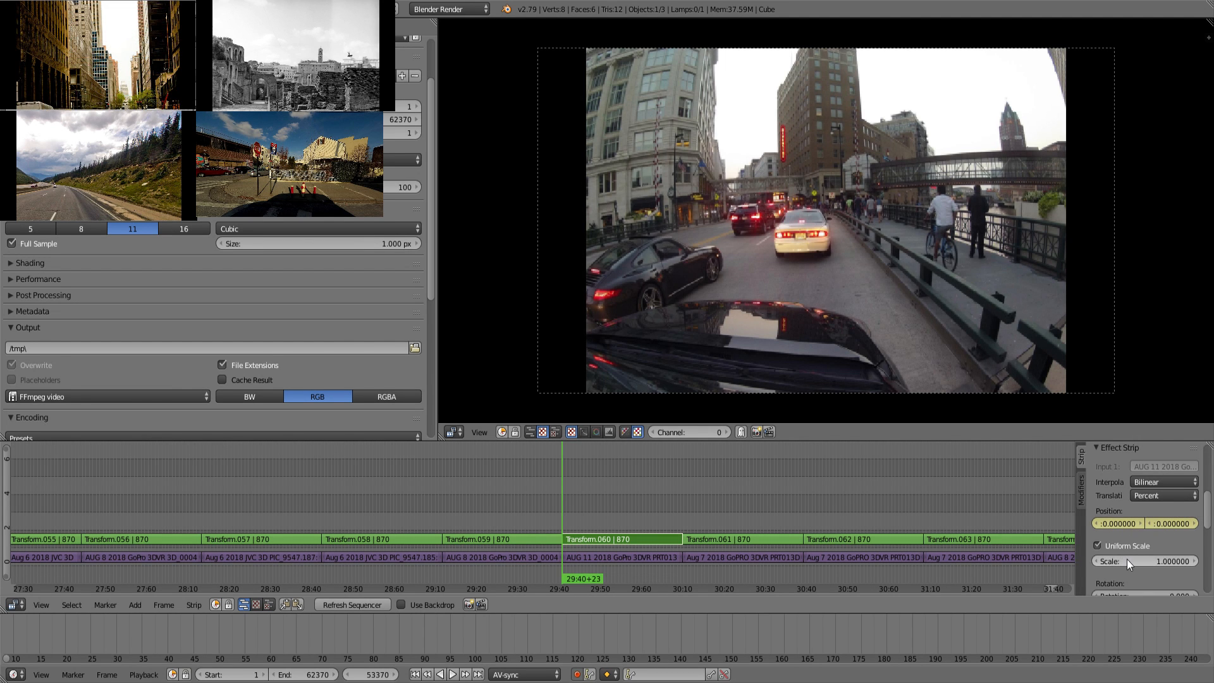
key(i)
drag(1125, 561, 1189, 560)
drag(1110, 522, 727, 503)
Step: Keyframe Transform.060's ending position at 4.44, -2.64 on its last frame, 54239
key(Page_Up)
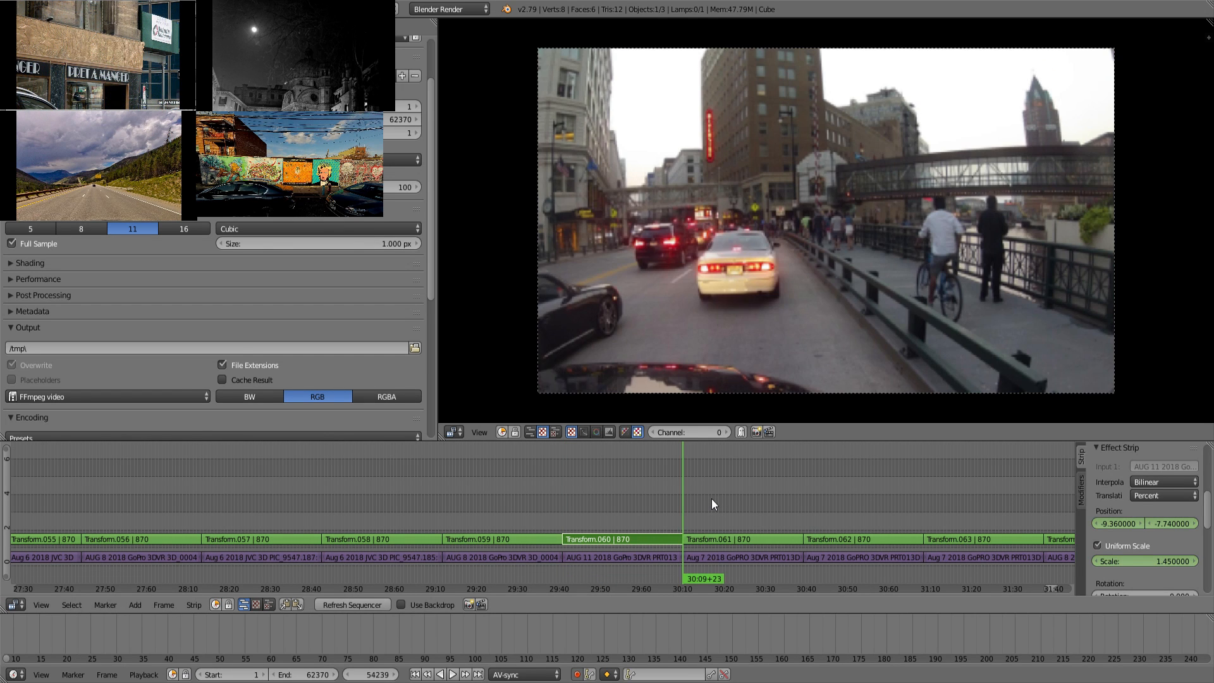
mouse_move(1171, 523)
mouse_down()
mouse_move(1212, 523)
mouse_move(1187, 523)
mouse_up()
key(i)
key(i)
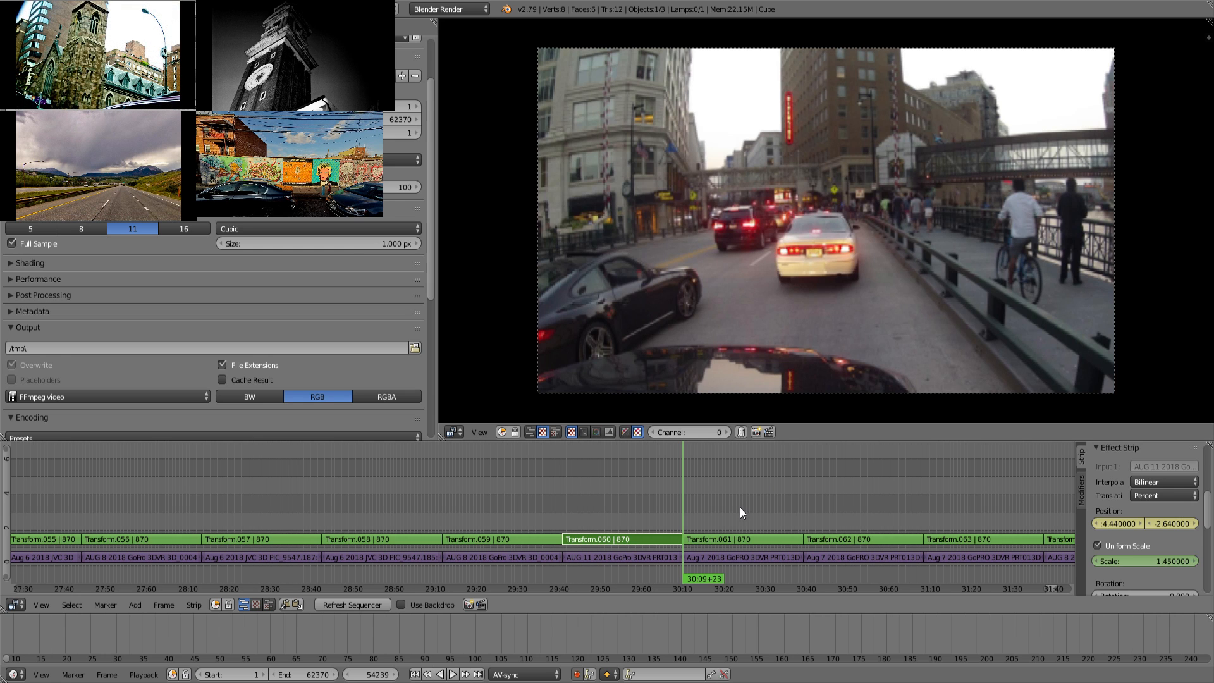
Step: Enable uniform scaling on Transform.061 and keyframe scale 1.27 and position 0, 0 on its first frame, 54240
right_click(730, 531)
key(Right)
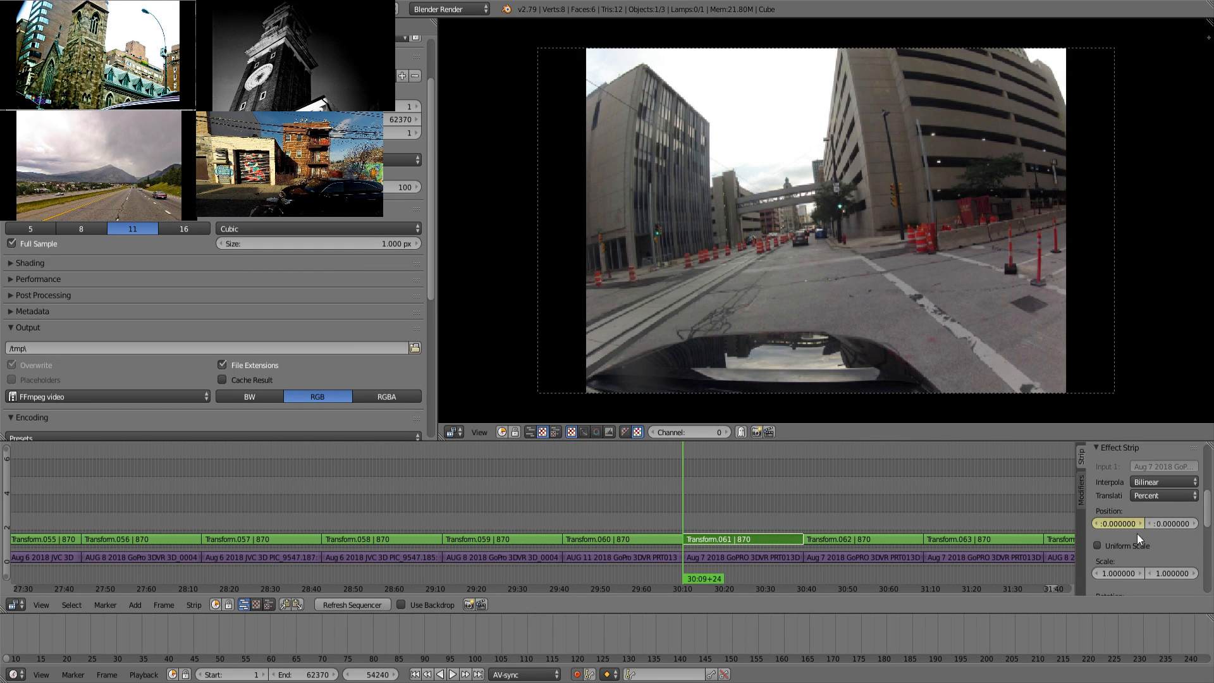
click(1120, 543)
drag(1133, 562, 1185, 563)
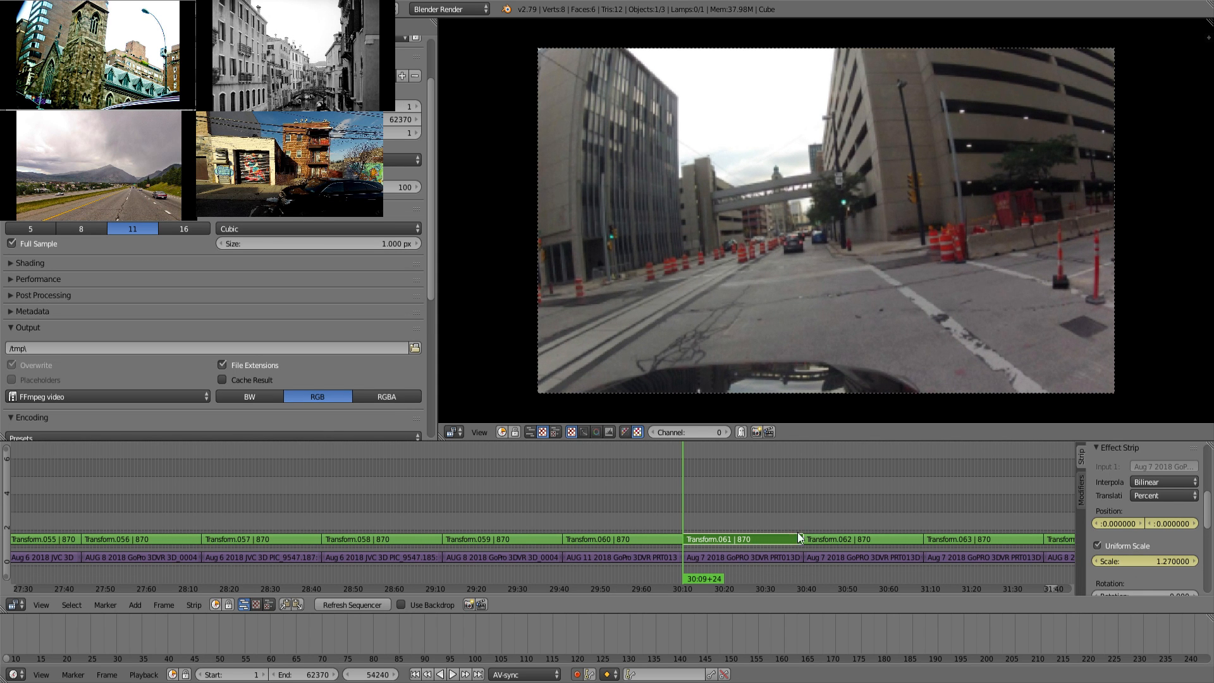
Step: Keyframe Transform.061's ending scale at 2.02 and position at 13.26, -1.80 on its last frame, 55109
key(Page_Up)
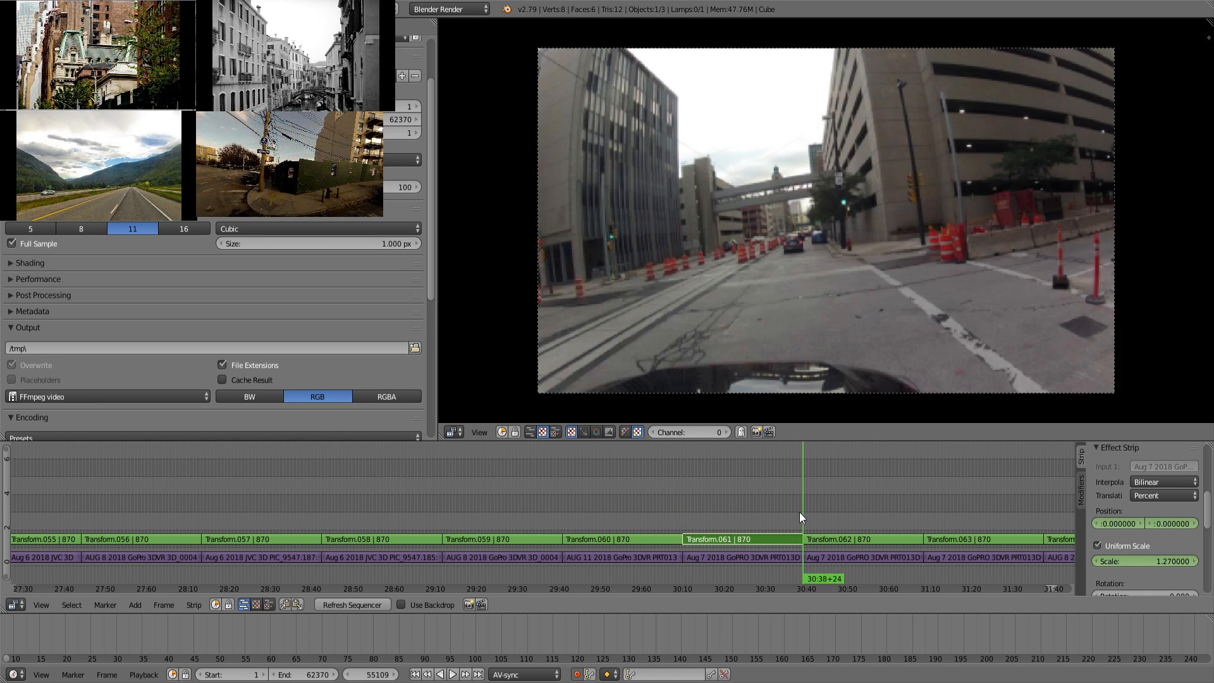
drag(1137, 559, 1204, 560)
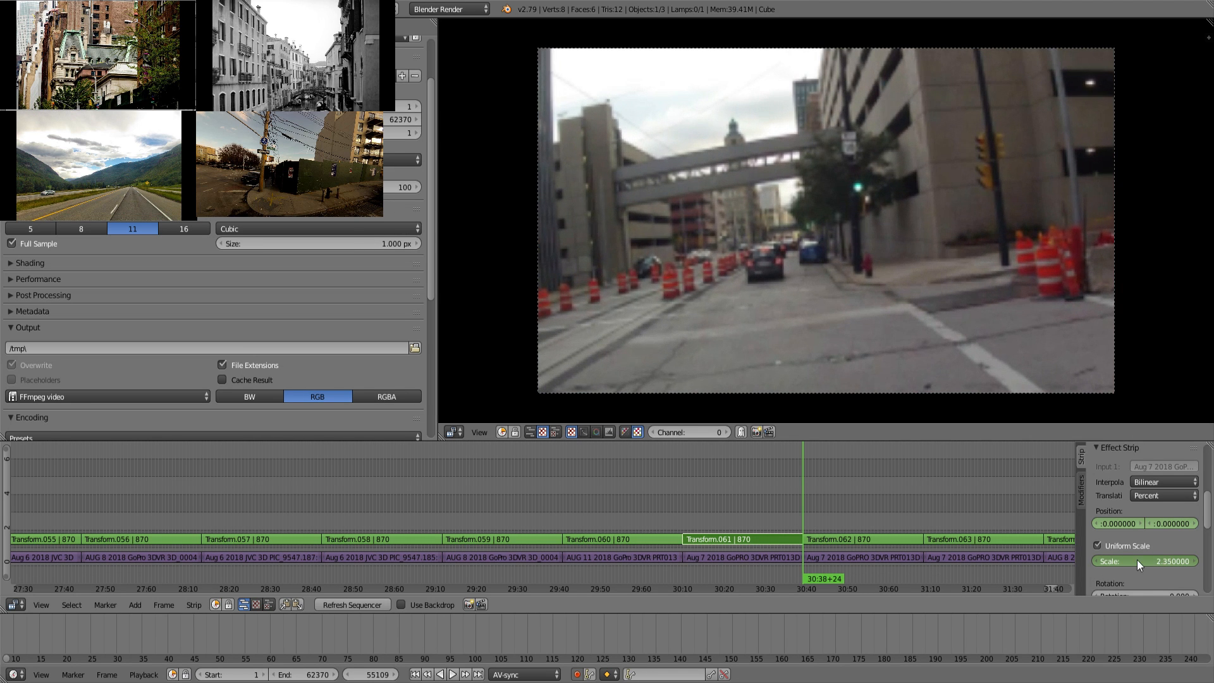
drag(1118, 526, 1138, 561)
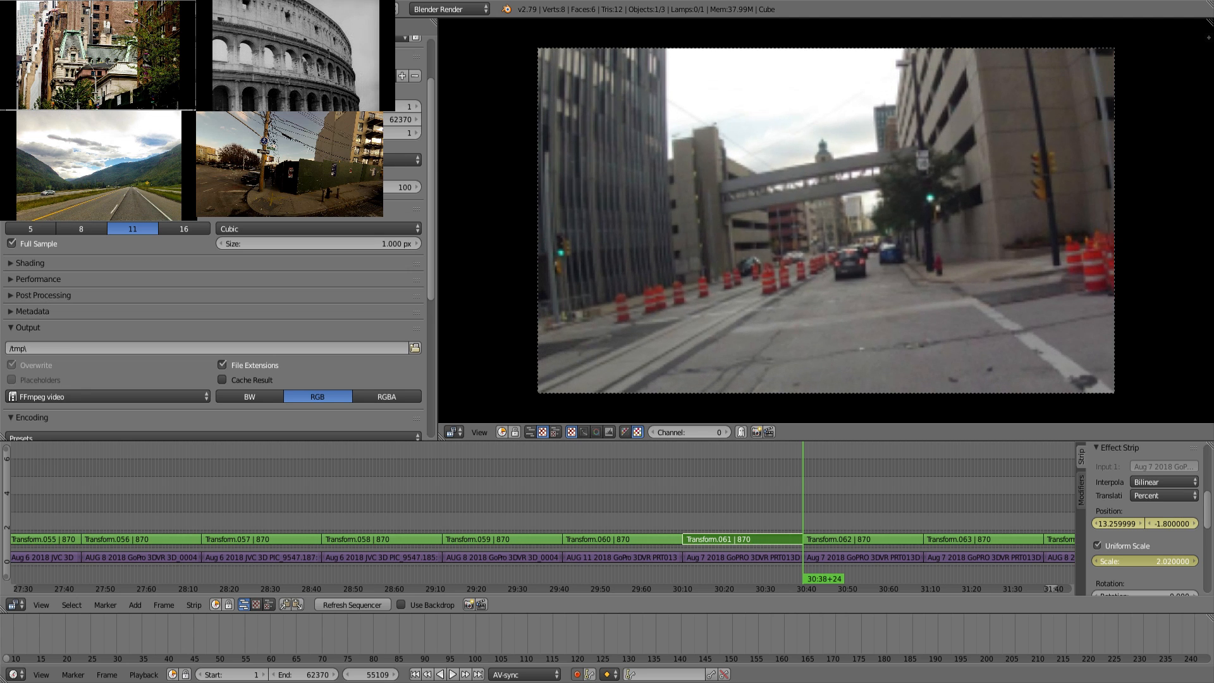
Step: Enable uniform scaling on Transform.062 and keyframe scale 1.30 and position 0, -15.27 on its first frame, 55110
click(836, 516)
right_click(861, 542)
key(Page_Down)
key(i)
click(1129, 545)
key(i)
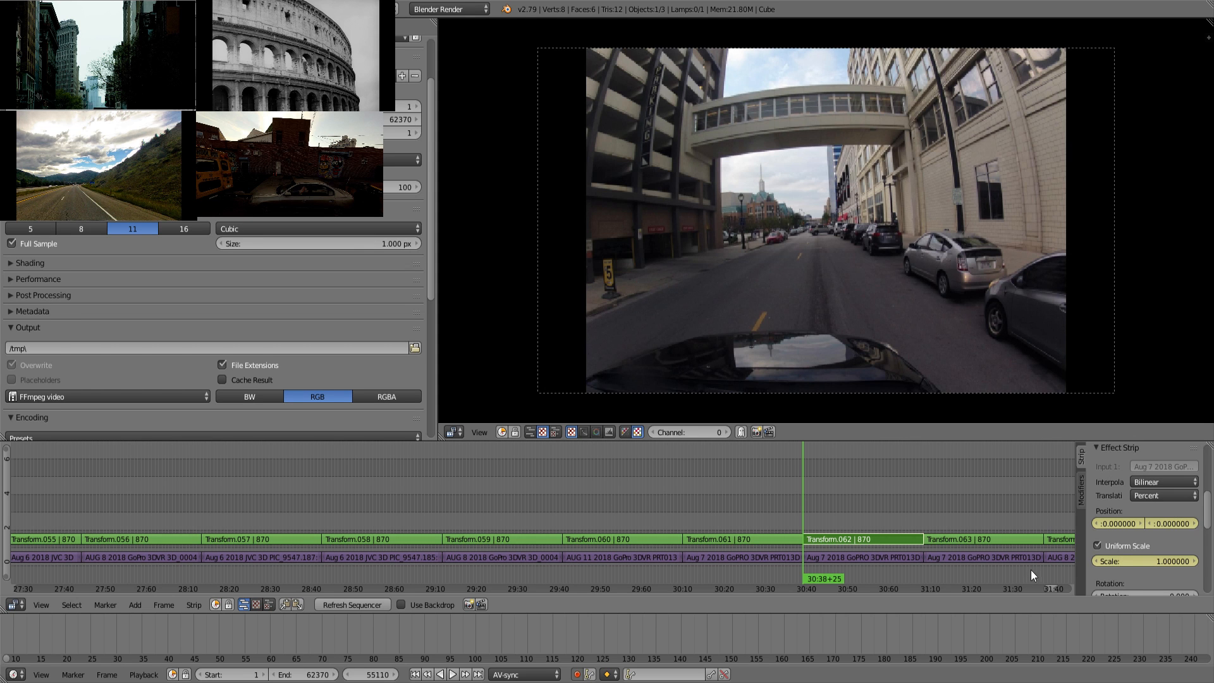
drag(1132, 560, 1133, 525)
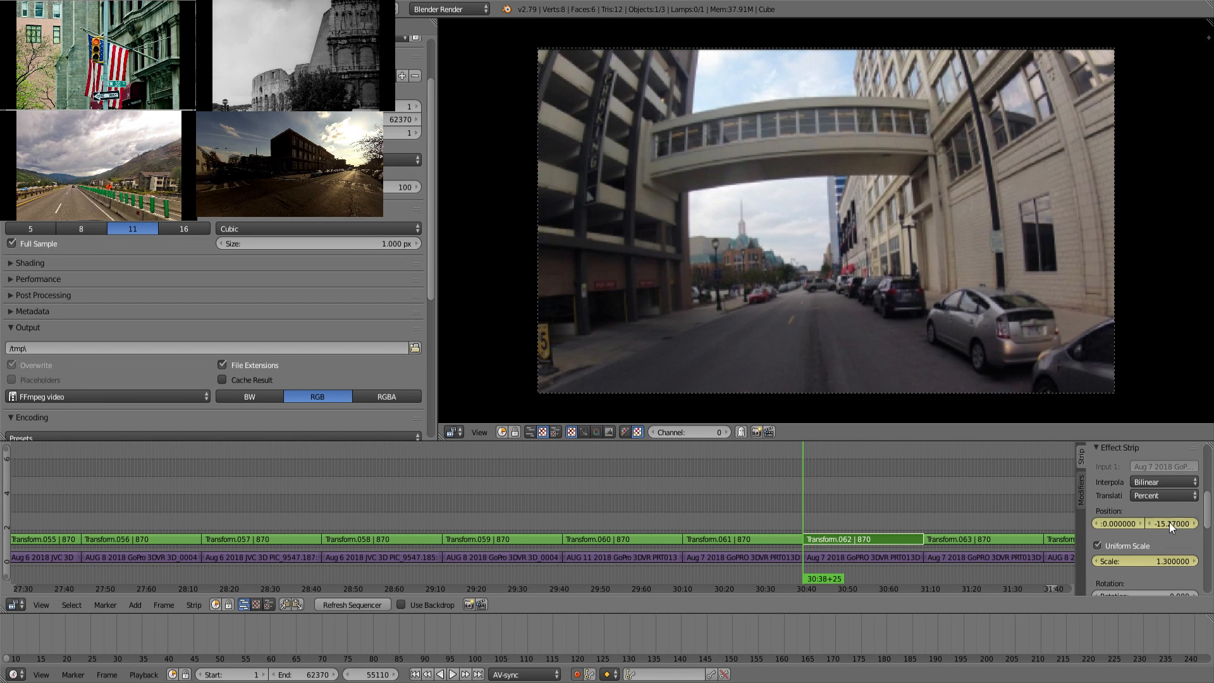
Step: Keyframe Transform.062's ending position at 0, -1.59 on its last frame, 55979, and scrub through the move
key(Page_Up)
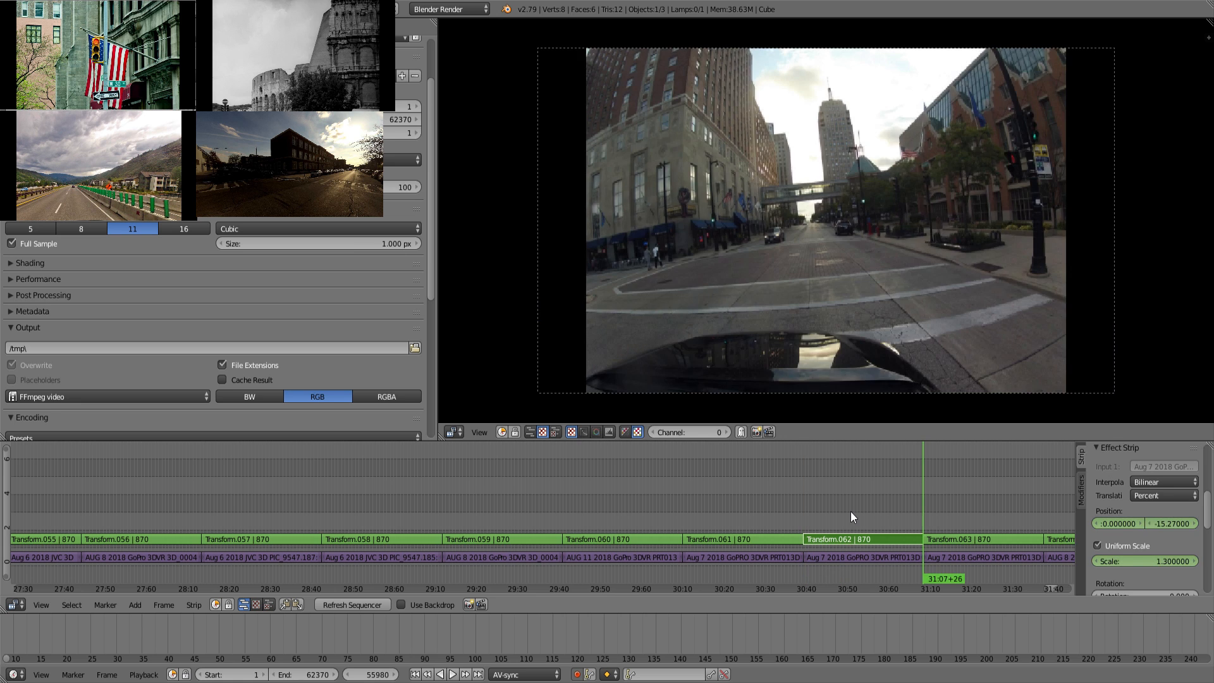
drag(1176, 524, 1187, 523)
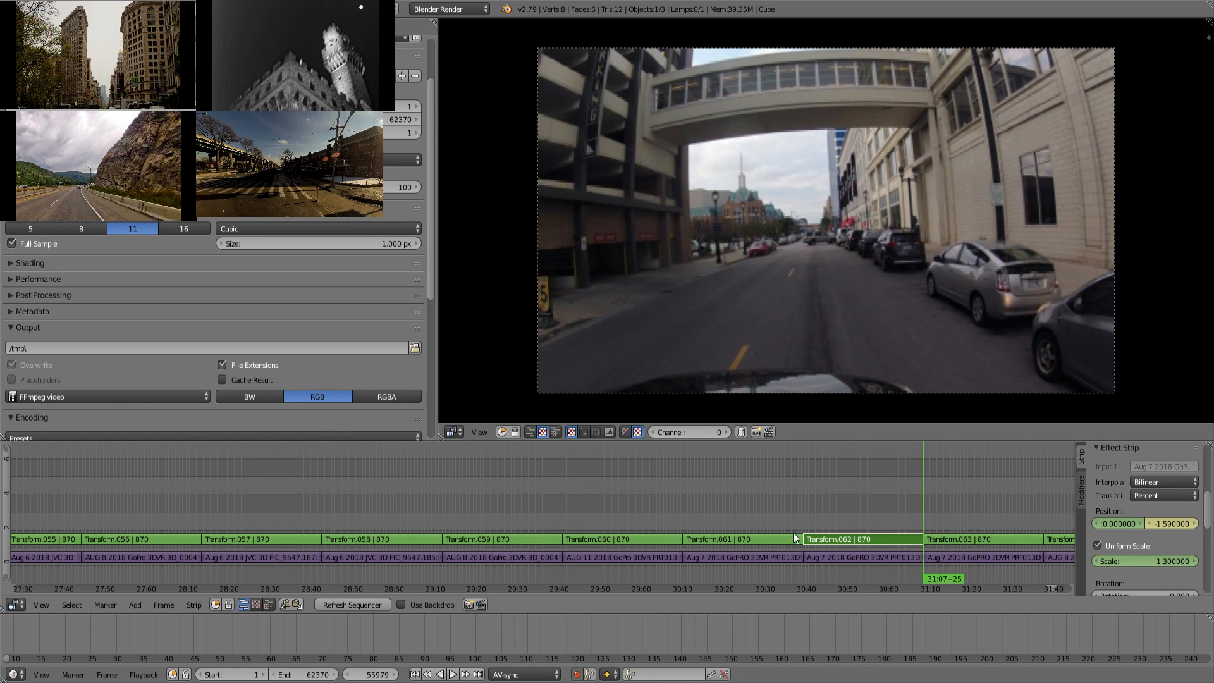
drag(824, 496, 980, 521)
Step: Enable uniform scaling on Transform.063 and keyframe scale 1 and position 0, 0 on its first frame, 55980
middle_drag(980, 521, 698, 481)
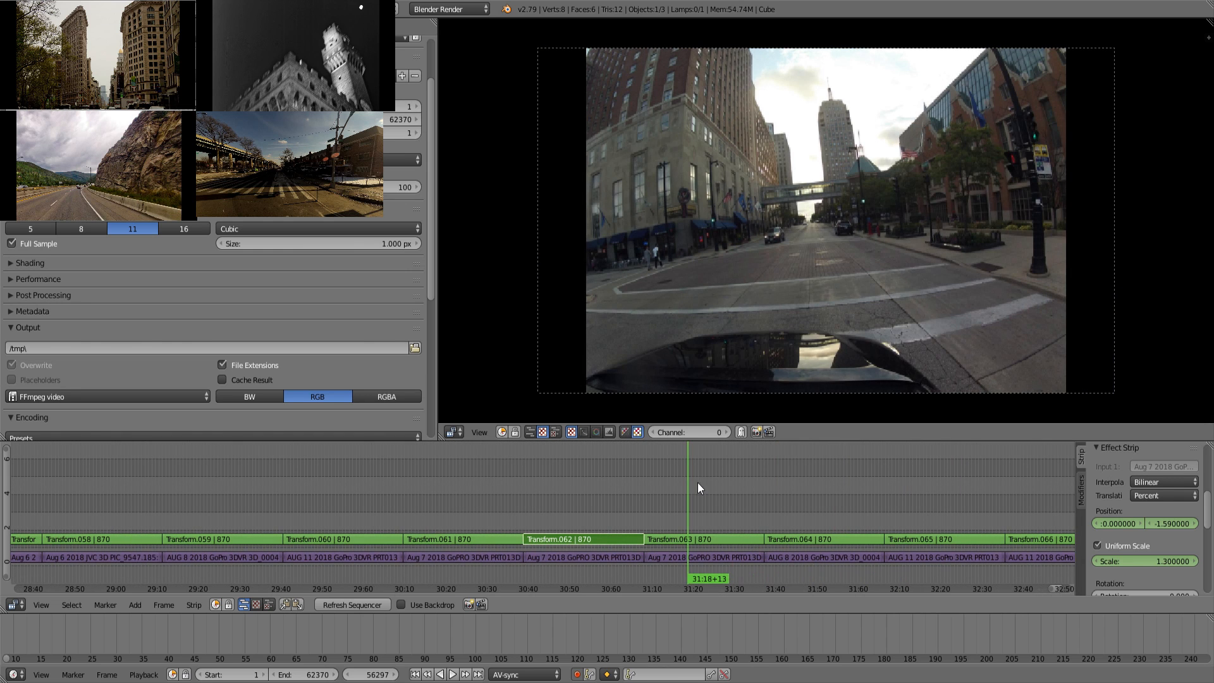
click(703, 540)
key(Page_Down)
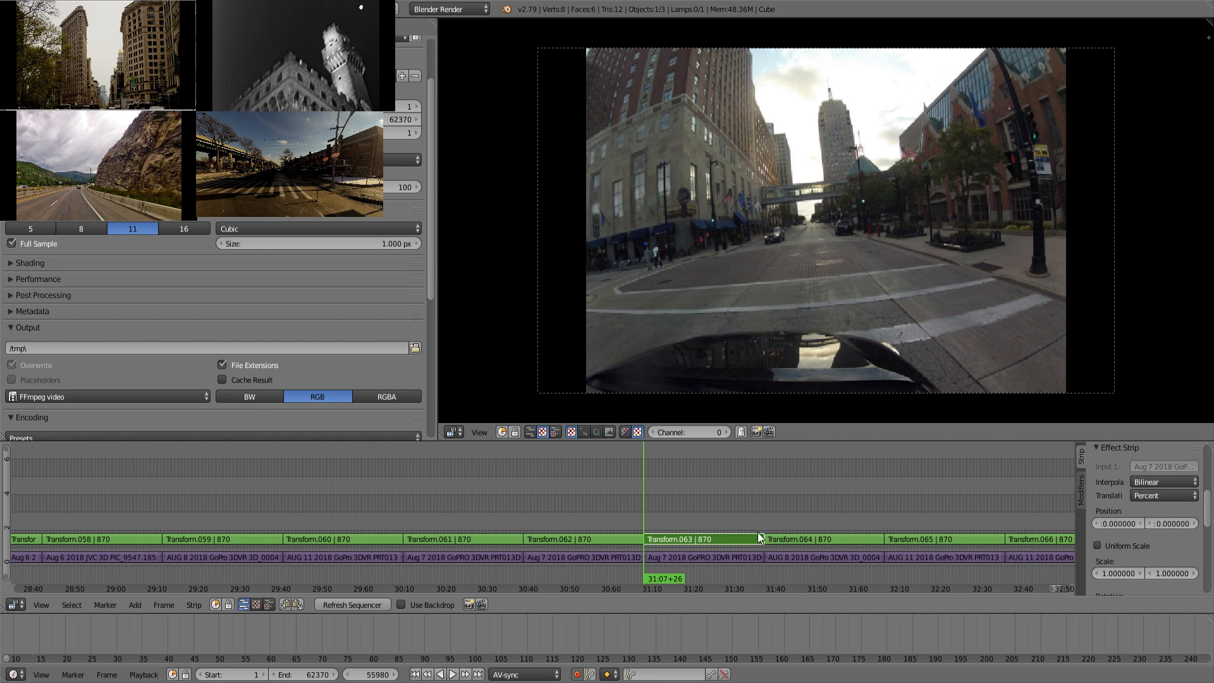
key(i)
key(i)
click(1137, 542)
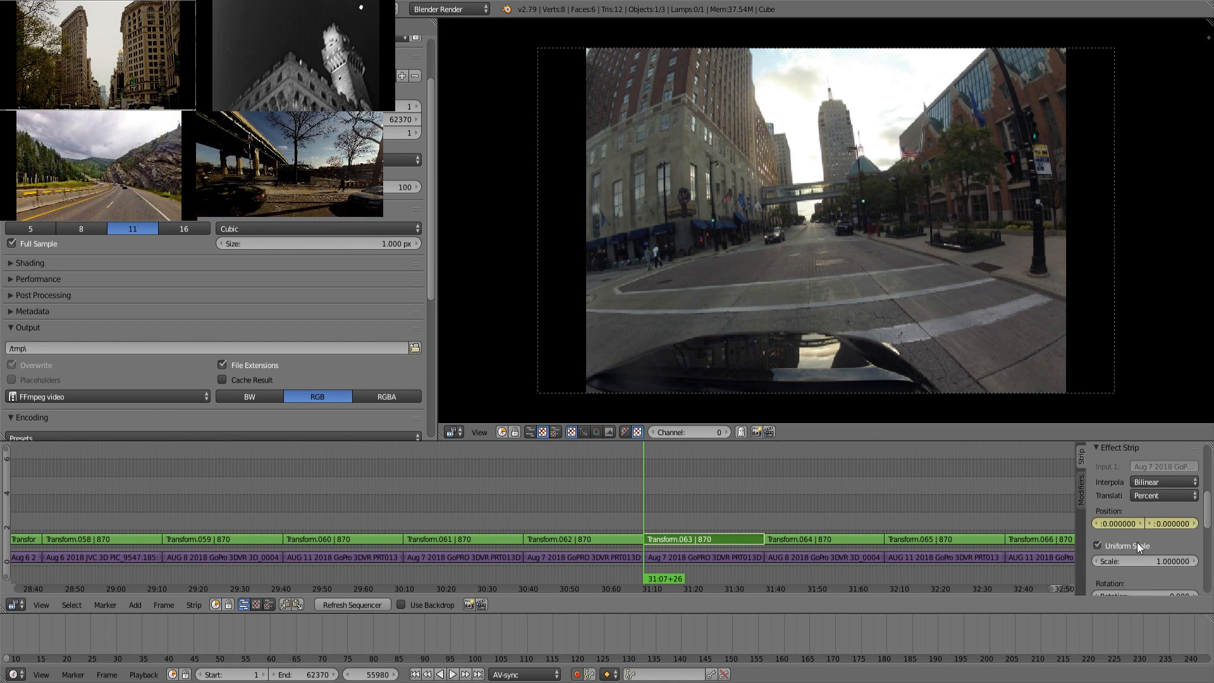
key(i)
Step: Keyframe Transform.063's ending scale at 1.99 and position at 1.68, -6.84 on its last frame, 56849
key(Page_Up)
drag(1146, 558, 1142, 524)
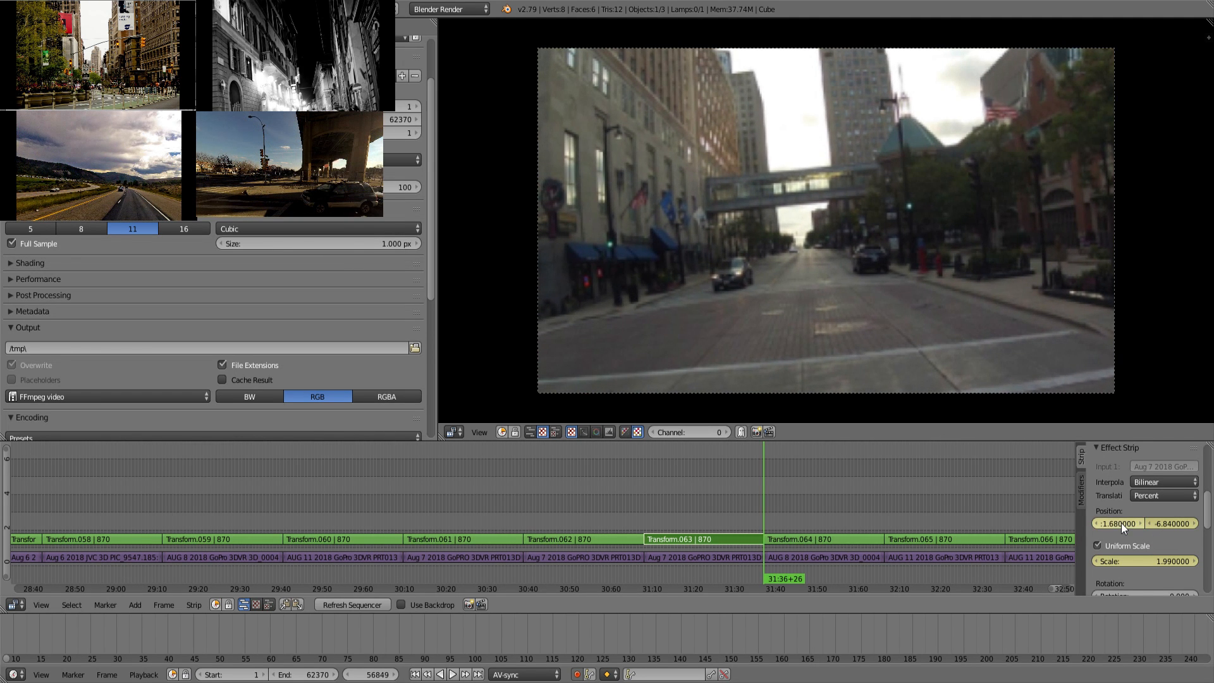
scroll(1121, 522, down, 5)
scroll(1120, 522, up, 5)
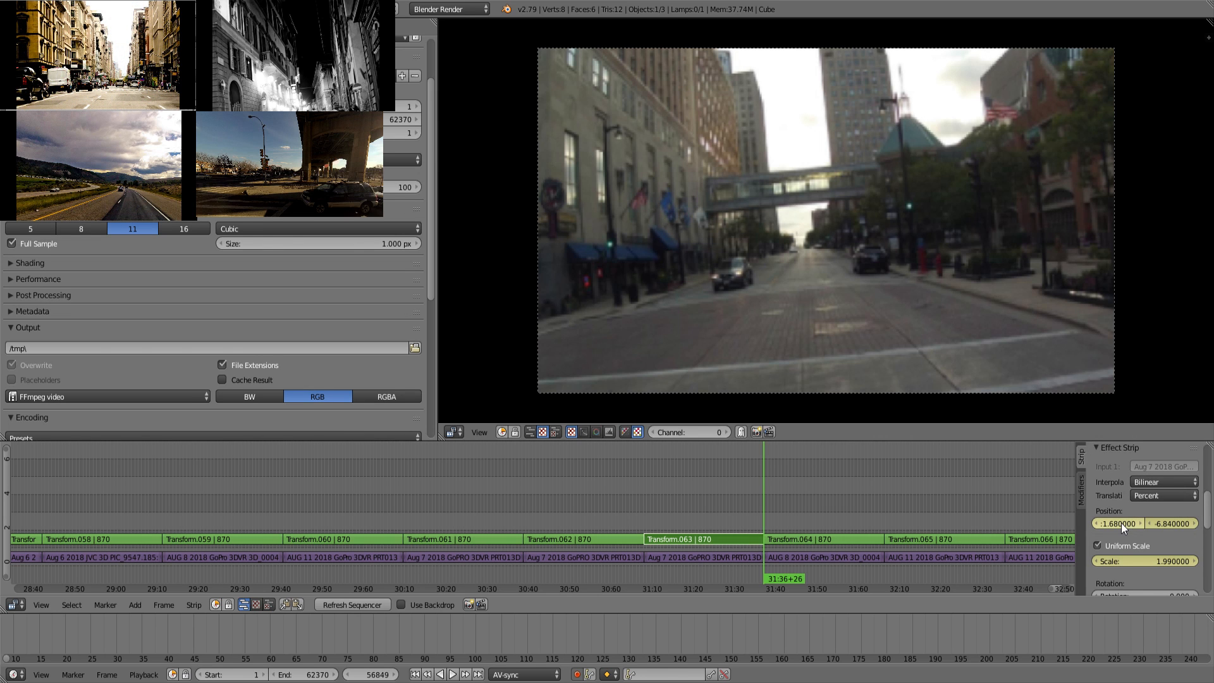
Step: Increase Transform.063's starting scale on frame 55980 so the photo fills the frame, and scrub through the move
key(Page_Down)
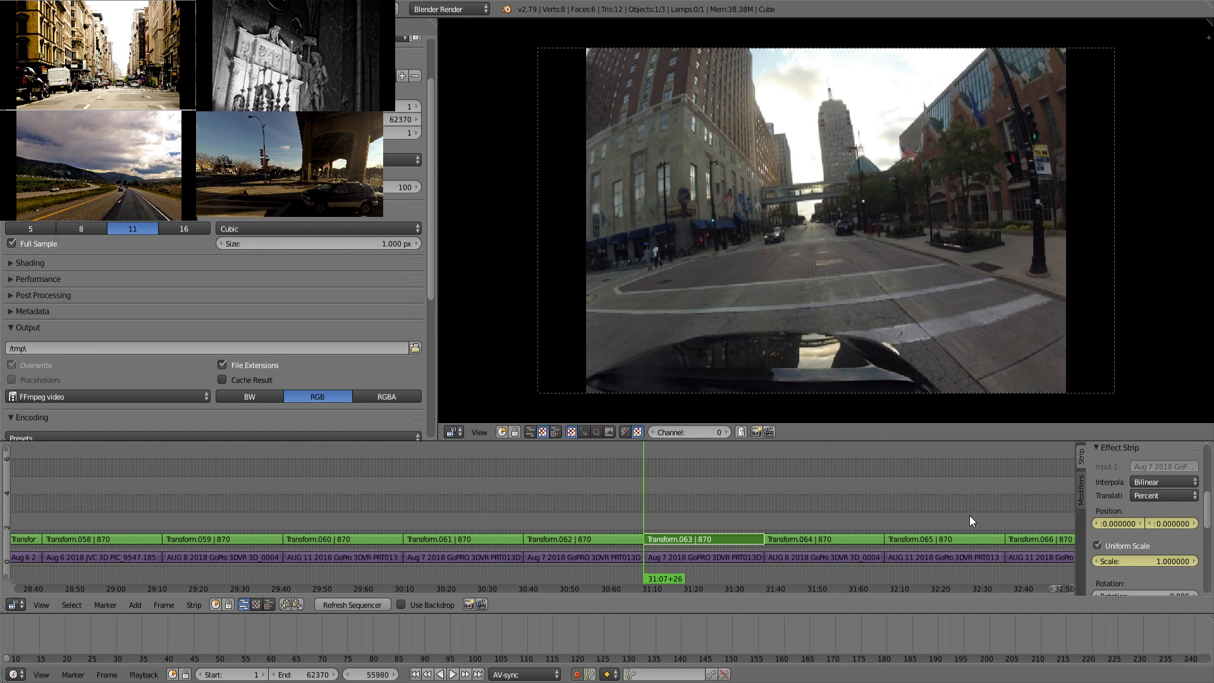
mouse_move(1132, 560)
mouse_down()
mouse_move(1173, 561)
mouse_move(1133, 559)
mouse_up()
drag(645, 512, 746, 505)
Step: Enable uniform scaling on Transform.064 and keyframe scale 2.08 and position -5.73, -7.62 on its first frame, 56850
middle_drag(842, 525, 670, 508)
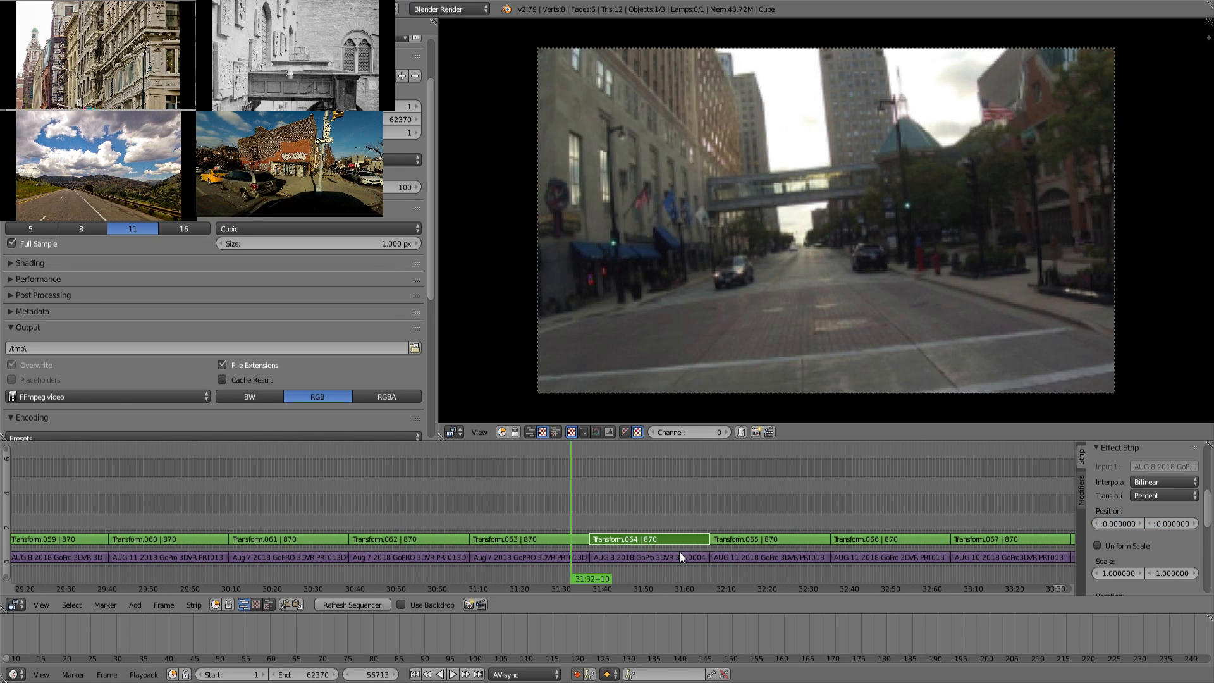
right_click(679, 551)
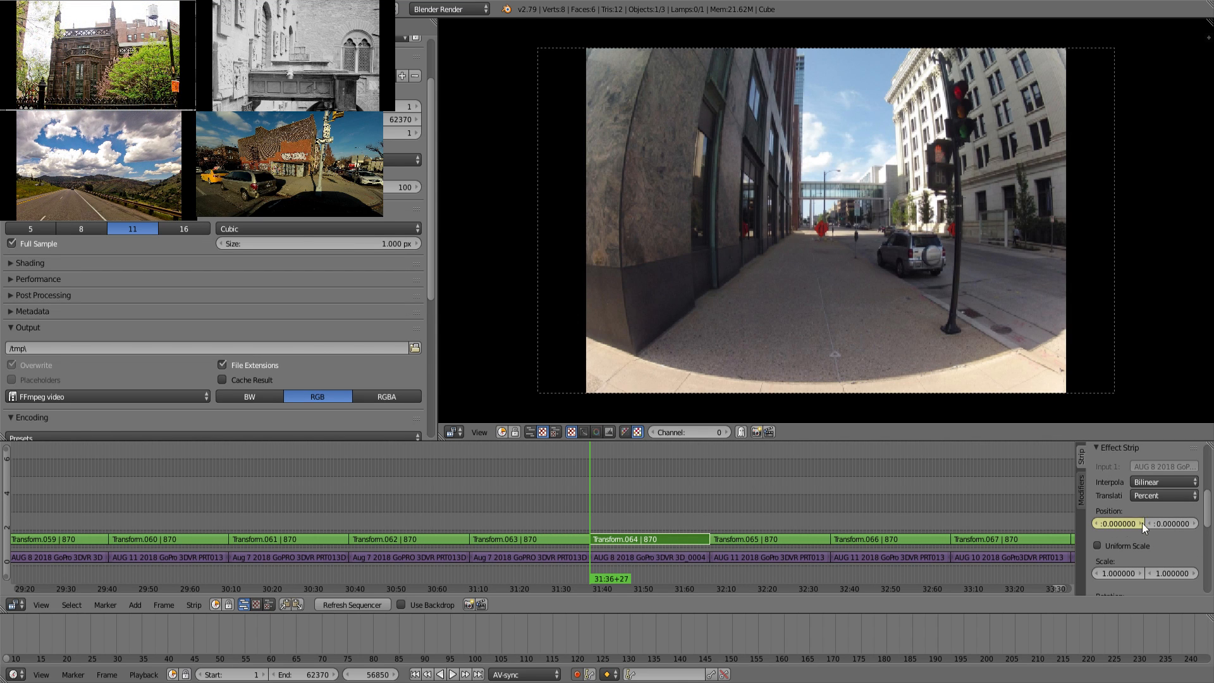
click(1136, 543)
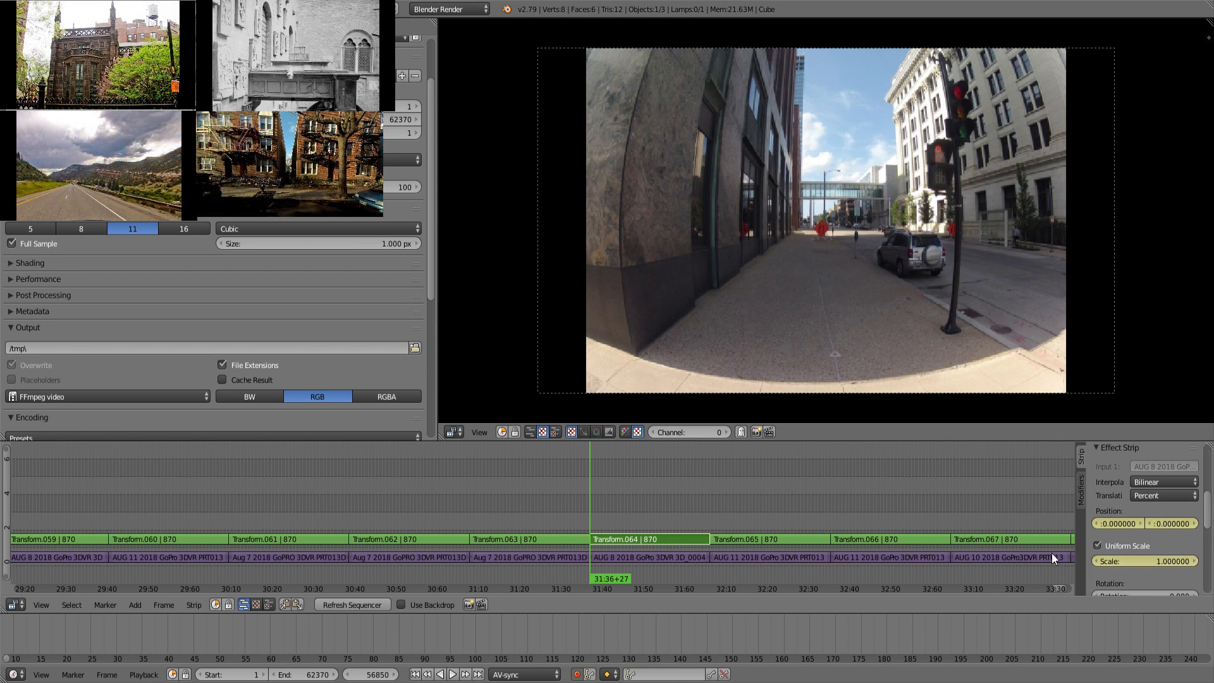
drag(1136, 560, 1197, 560)
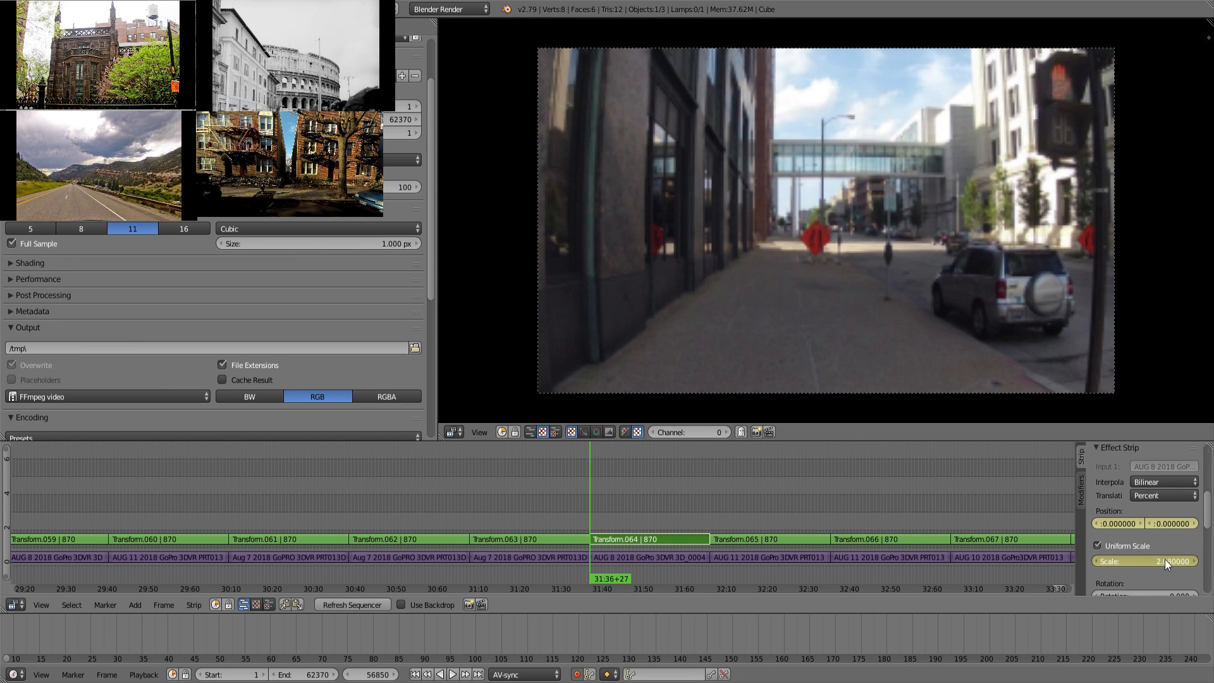
drag(1119, 523, 1159, 524)
Step: Keyframe a smaller ending scale and an adjusted position for Transform.064 on its last frame, 57719
click(682, 491)
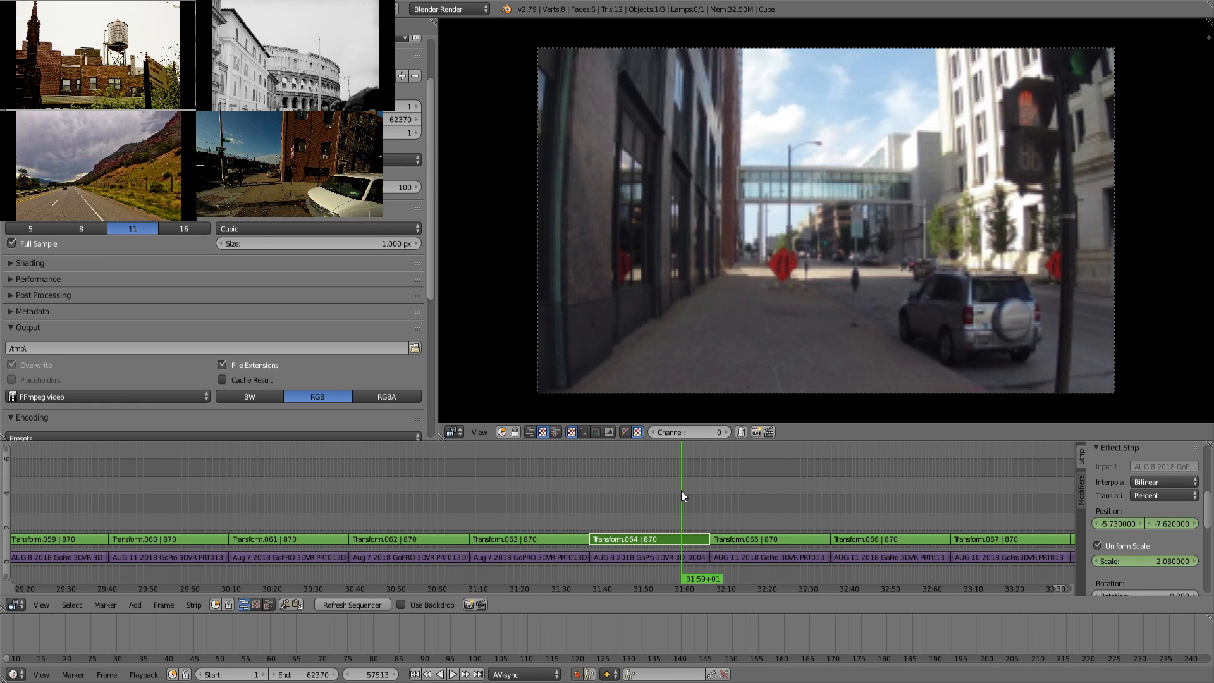
key(Page_Up)
key(Left)
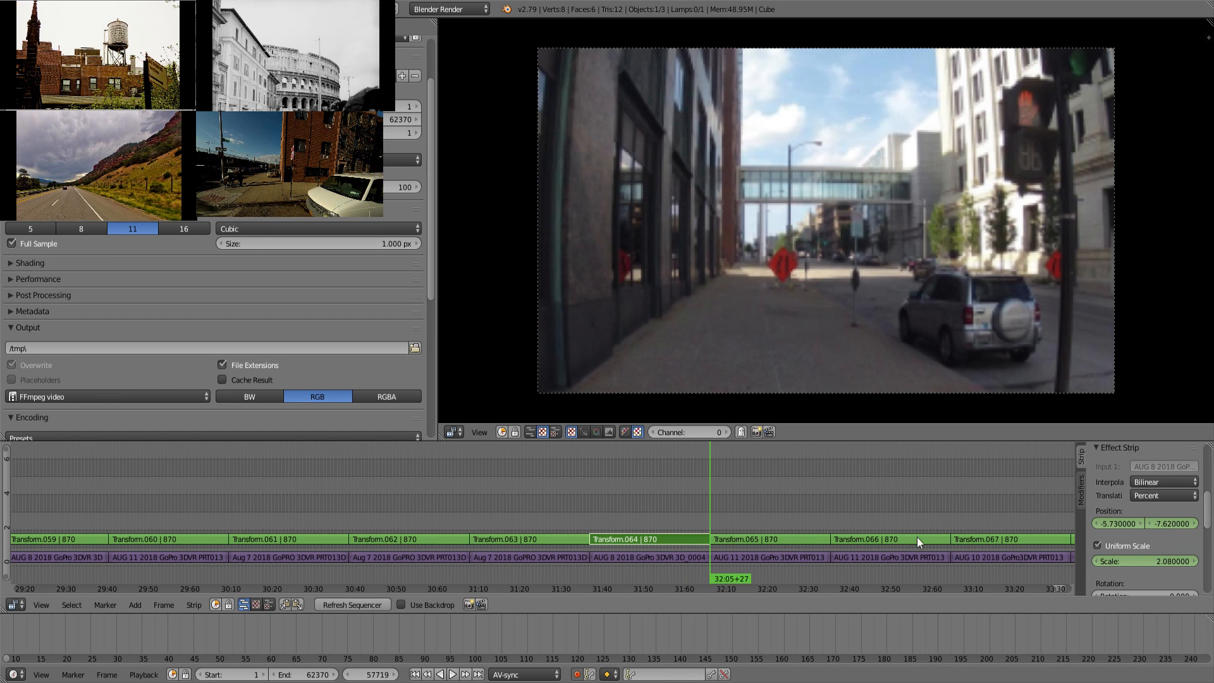
drag(1171, 565, 1128, 564)
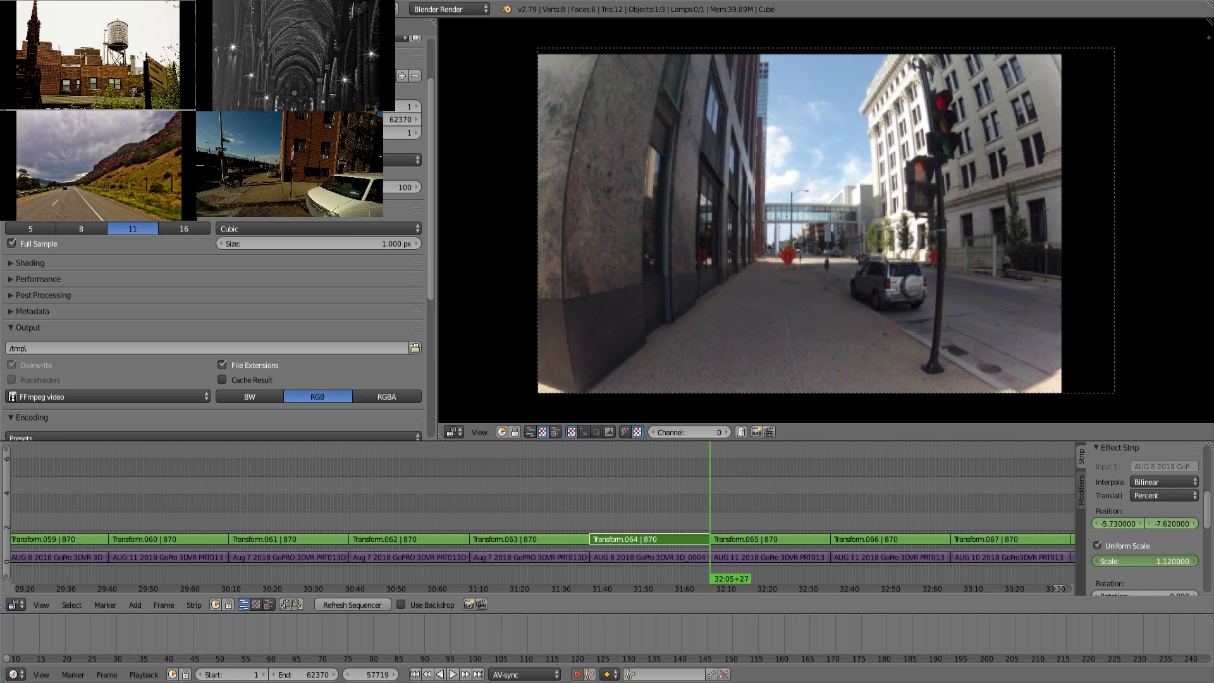
key(i)
drag(1118, 523, 1156, 564)
drag(1175, 524, 1189, 523)
drag(1099, 514, 1089, 513)
Step: Enable uniform scaling on Transform.065 and keyframe scale 1.63 and position -15.39, -17.40 on its first frame, 57720
right_click(761, 537)
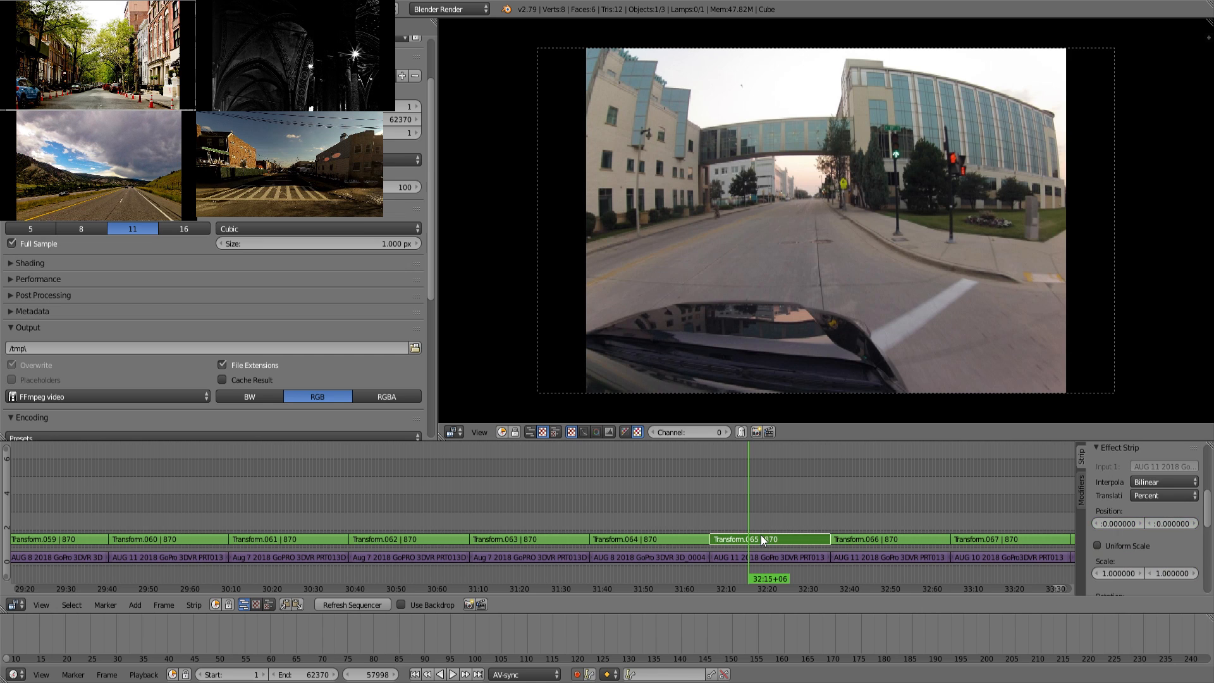
key(Page_Down)
key(i)
click(1128, 544)
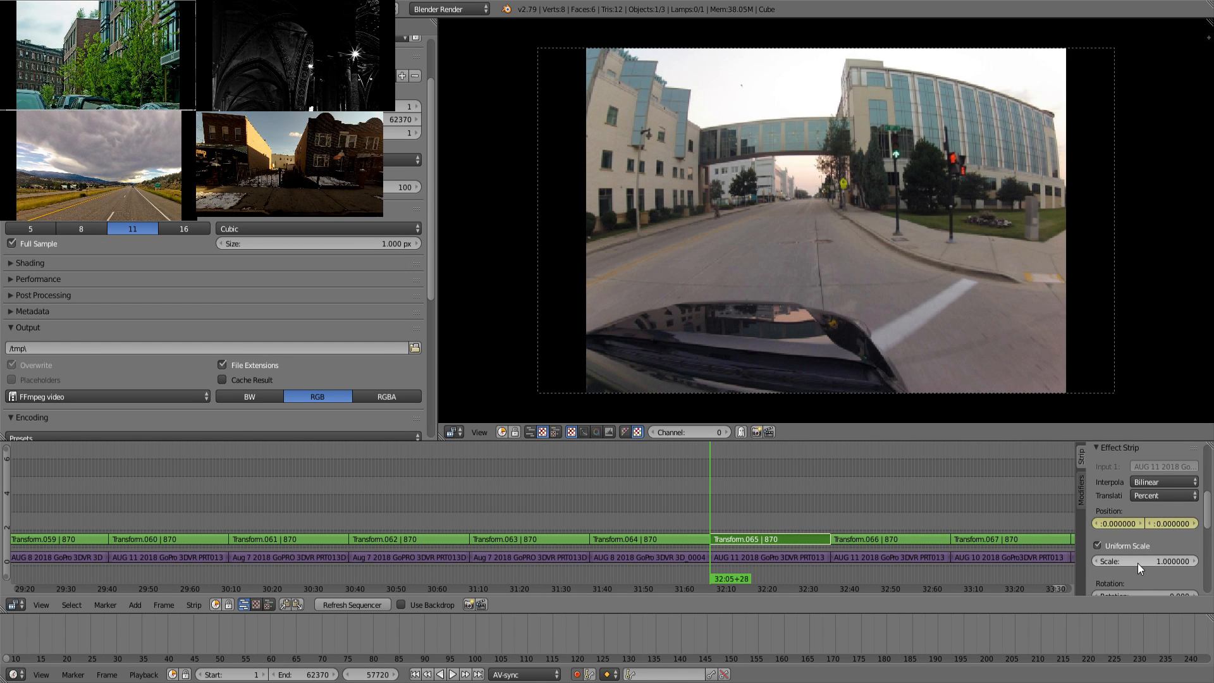
key(i)
drag(1142, 562, 1181, 563)
drag(1120, 523, 699, 523)
drag(1180, 524, 928, 523)
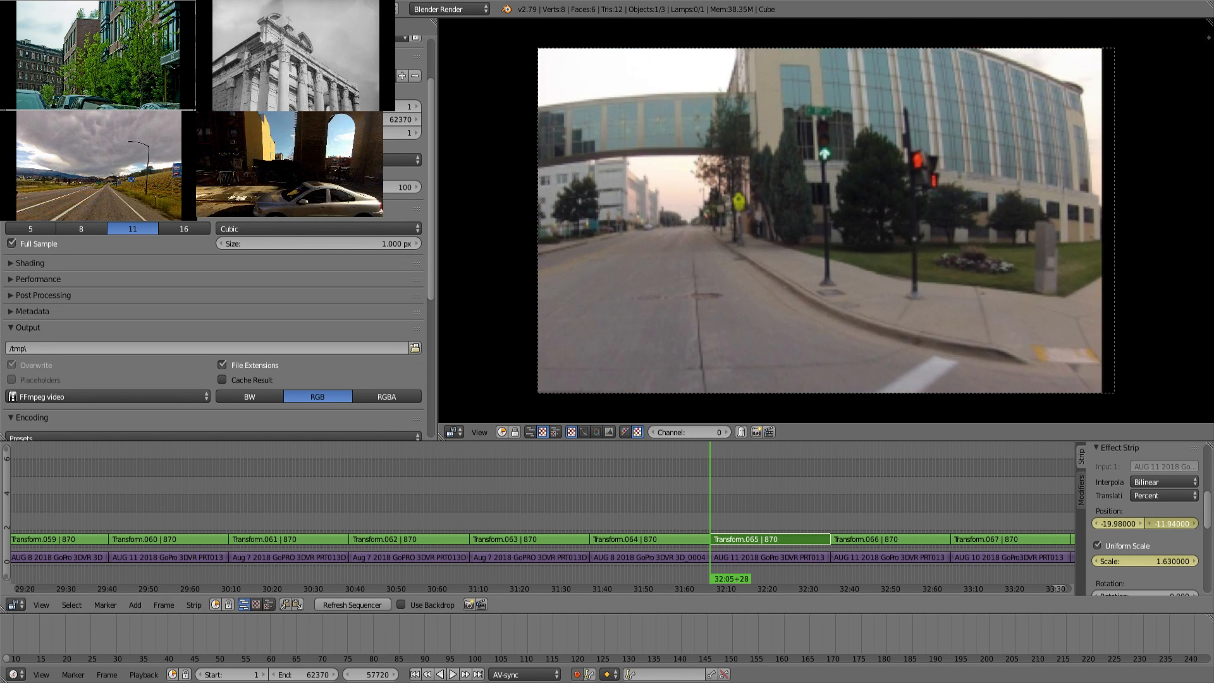
drag(1118, 524, 1187, 523)
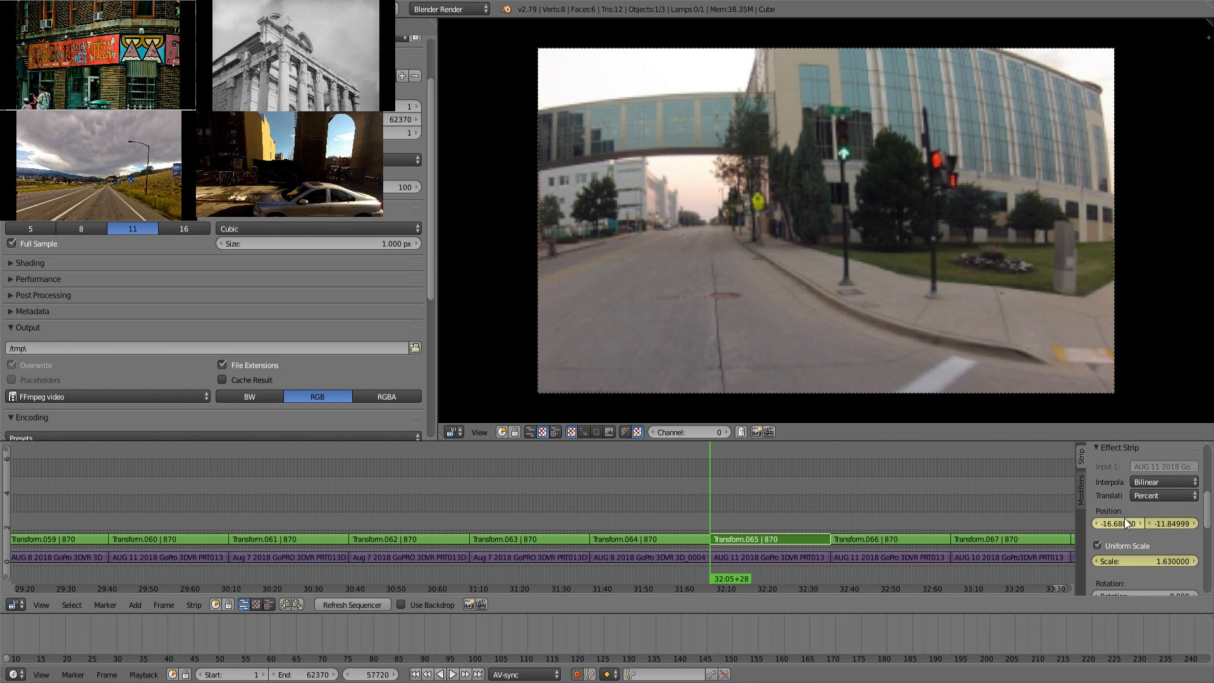
mouse_move(1169, 523)
mouse_down()
mouse_move(1181, 524)
mouse_move(1029, 523)
mouse_move(1173, 514)
mouse_up()
Step: Keyframe Transform.065's ending vertical position on its last frame, scrub through the move, and save the project
drag(814, 514, 819, 498)
key(Page_Up)
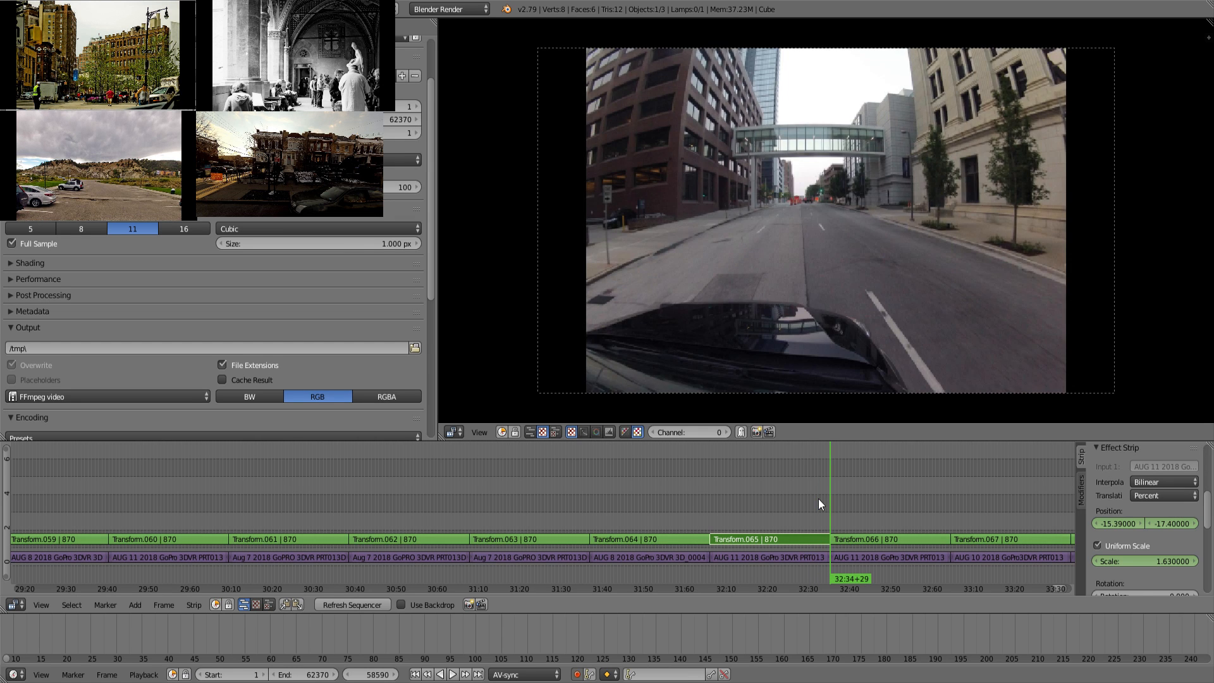
drag(1172, 523, 1198, 524)
drag(746, 508, 809, 507)
scroll(913, 506, down, 11)
scroll(904, 510, up, 5)
key(ctrl+s)
Step: Enable uniform scaling on Transform.066 and keyframe scale 1.54 and position 0, -13.38 on its first frame, 58590
click(842, 514)
right_click(833, 536)
key(Page_Up)
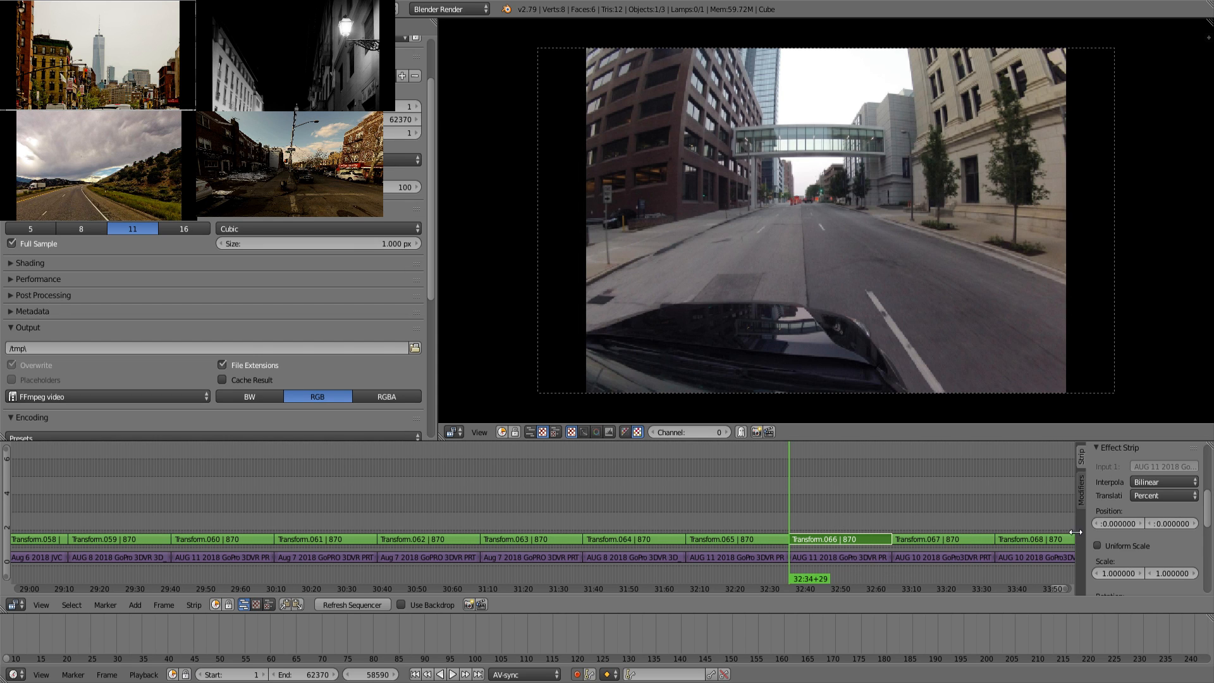
key(i)
click(1122, 545)
key(i)
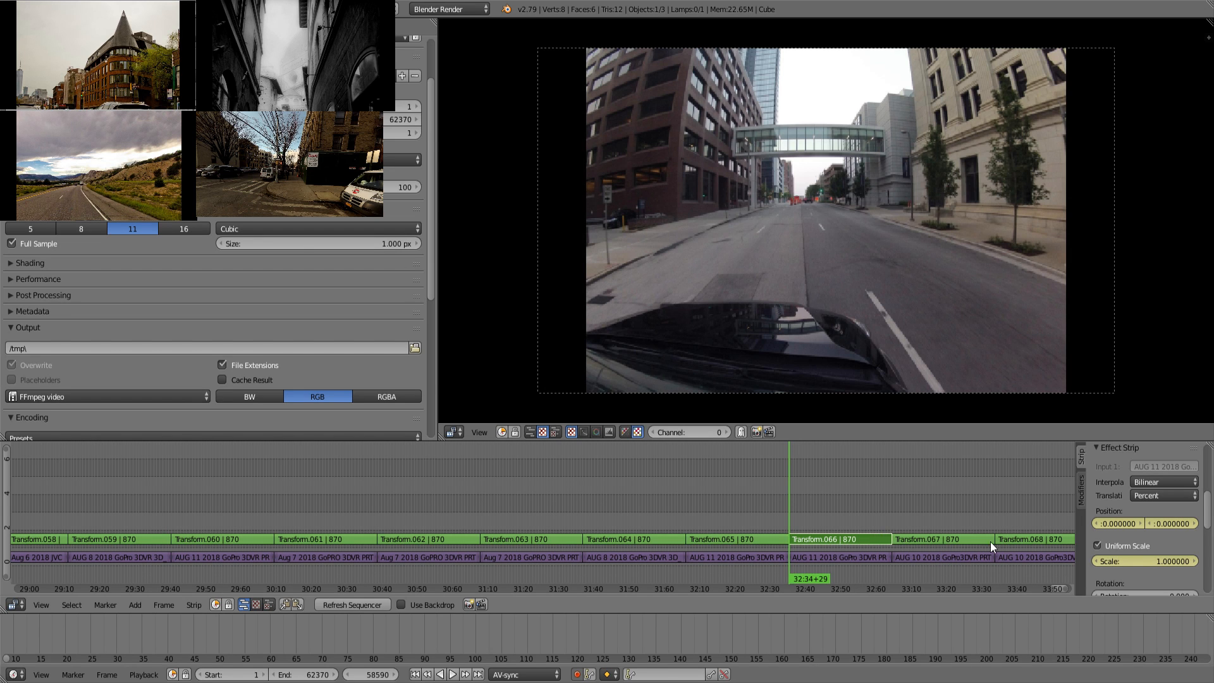
drag(1167, 565, 1167, 523)
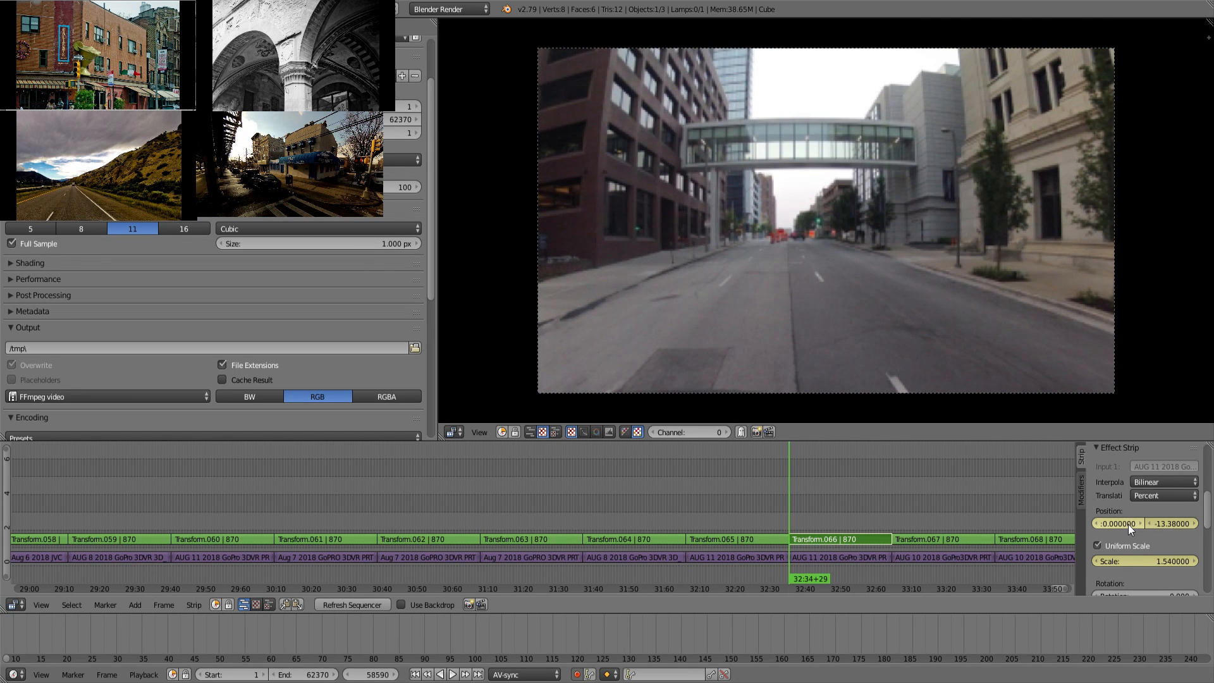
Step: Keyframe Transform.066's ending scale and position on its last frame, 59459, and scrub through the move
click(849, 511)
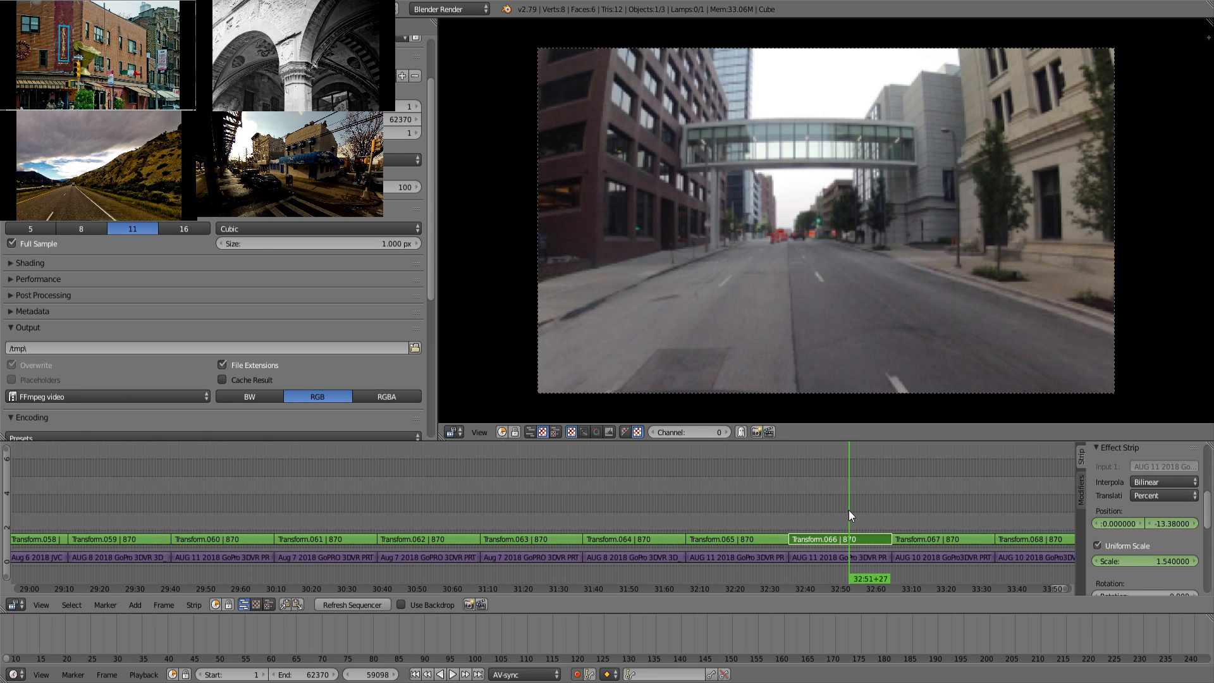
key(Page_Up)
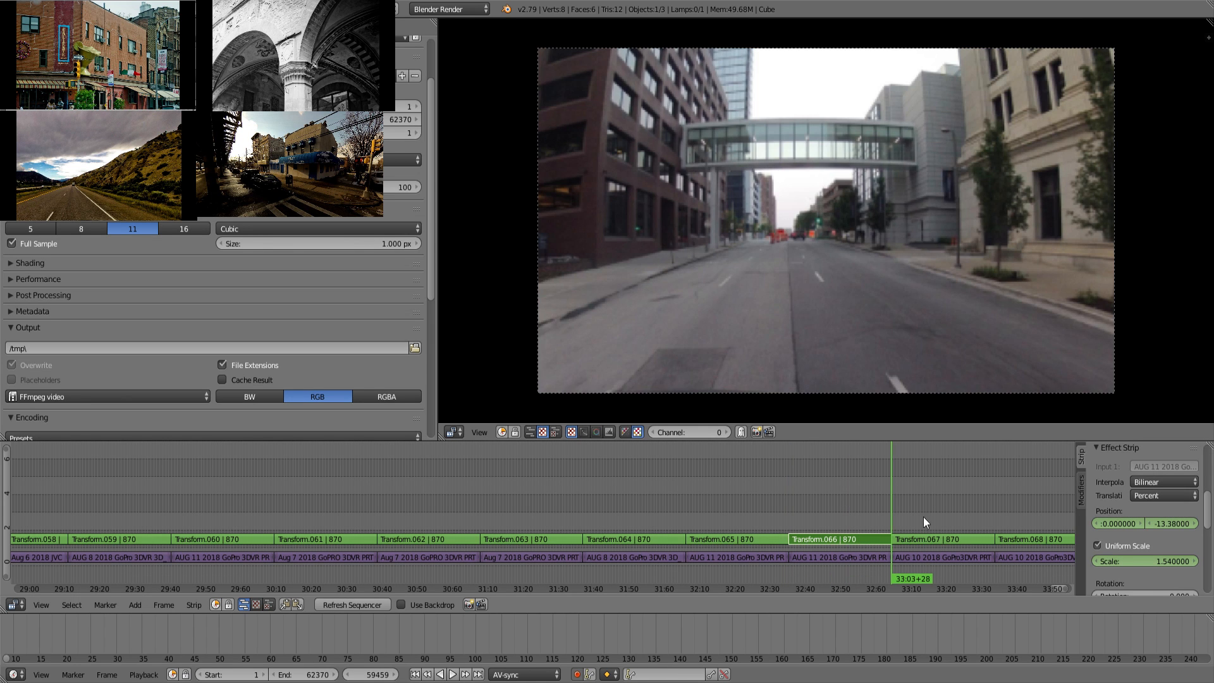
drag(1148, 560, 1177, 522)
drag(840, 512, 928, 533)
Step: Enable uniform scaling on Transform.067 and keyframe position 0, 0 and an enlarged starting scale on its first frame, 59460
right_click(929, 537)
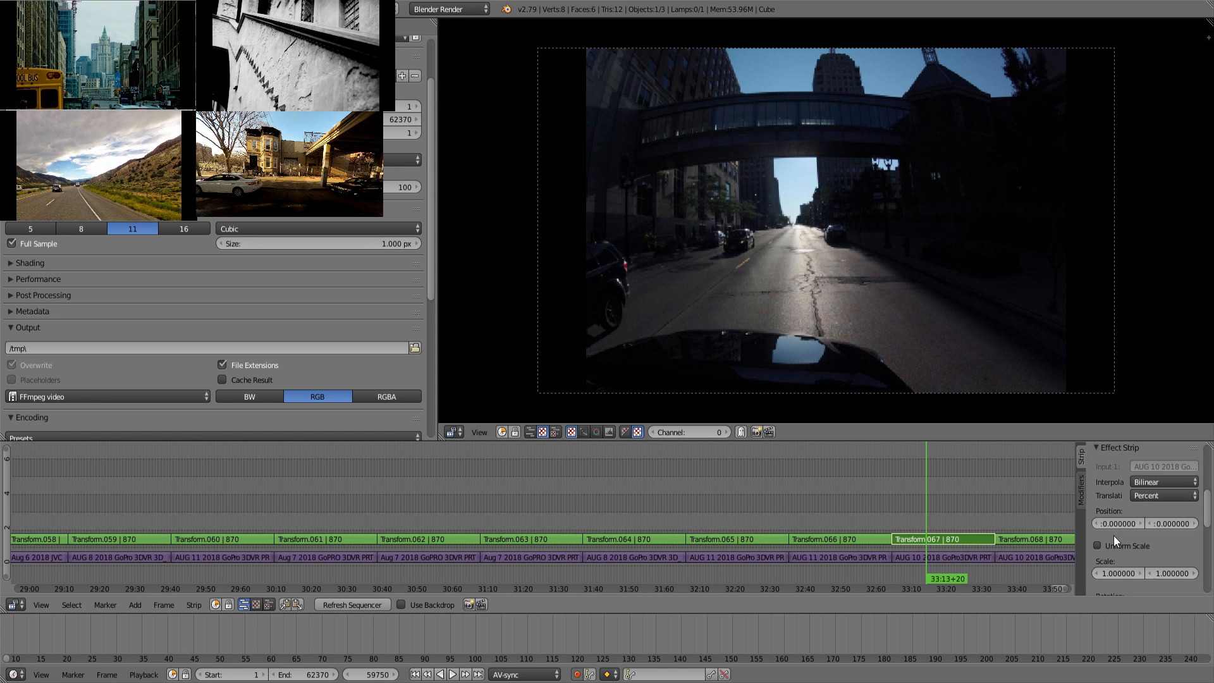
key(Page_Down)
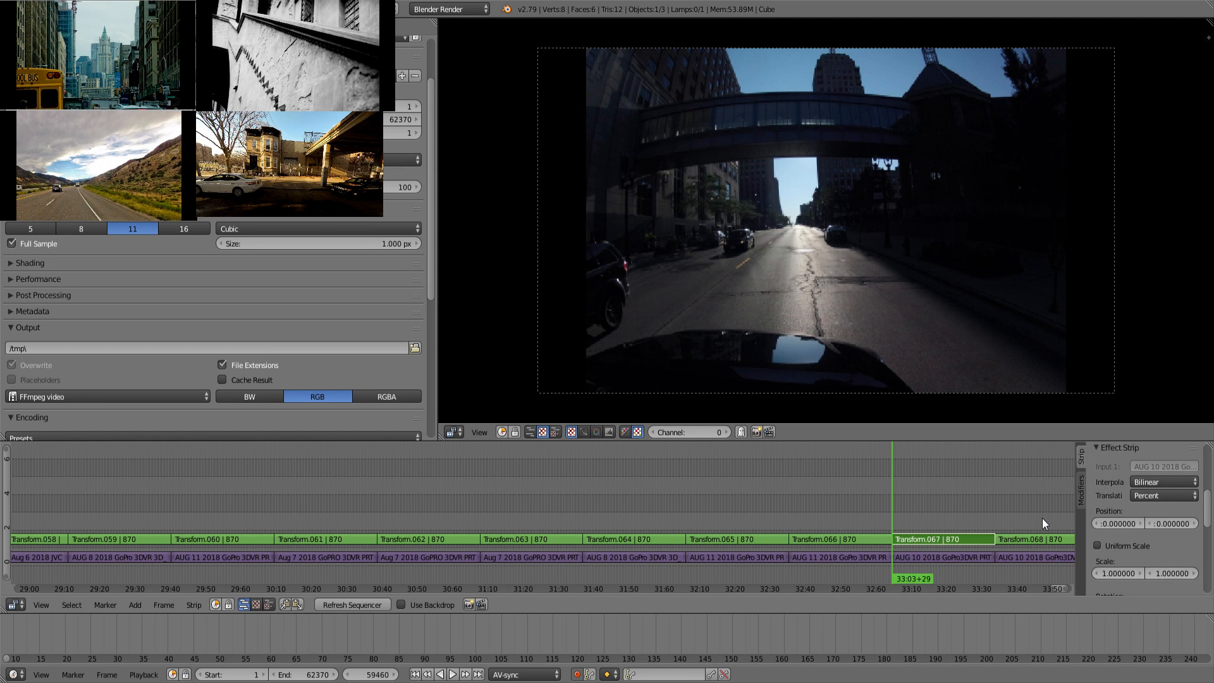
key(i)
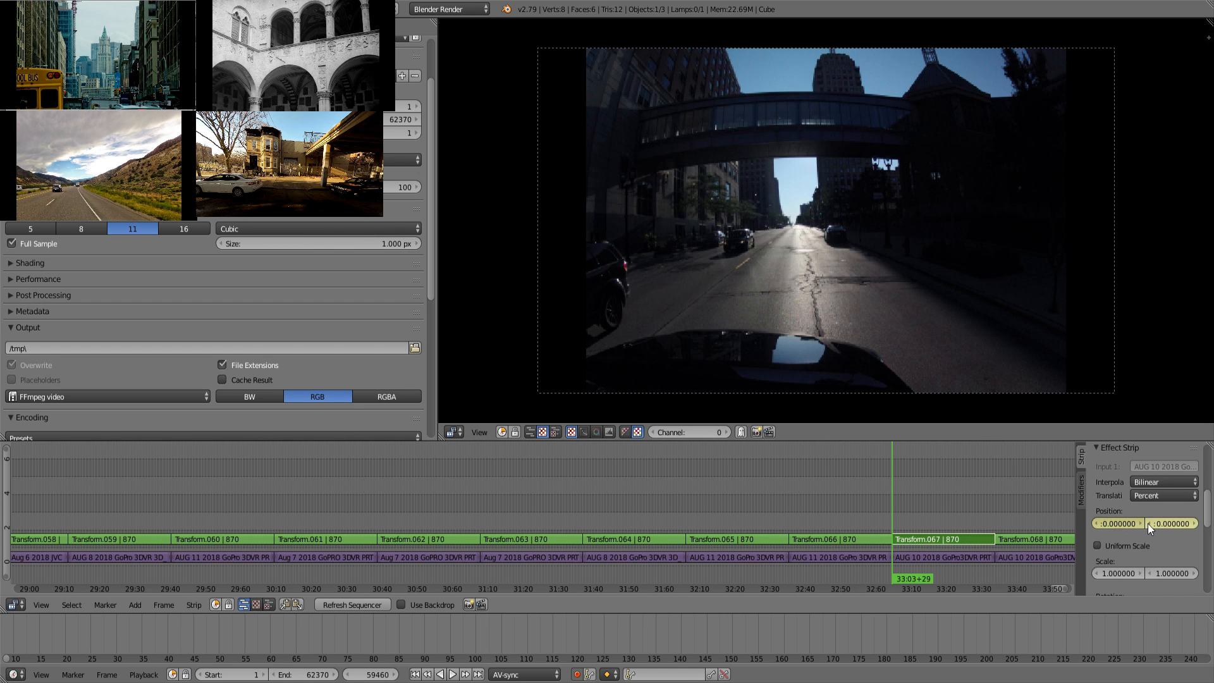
click(1121, 543)
key(i)
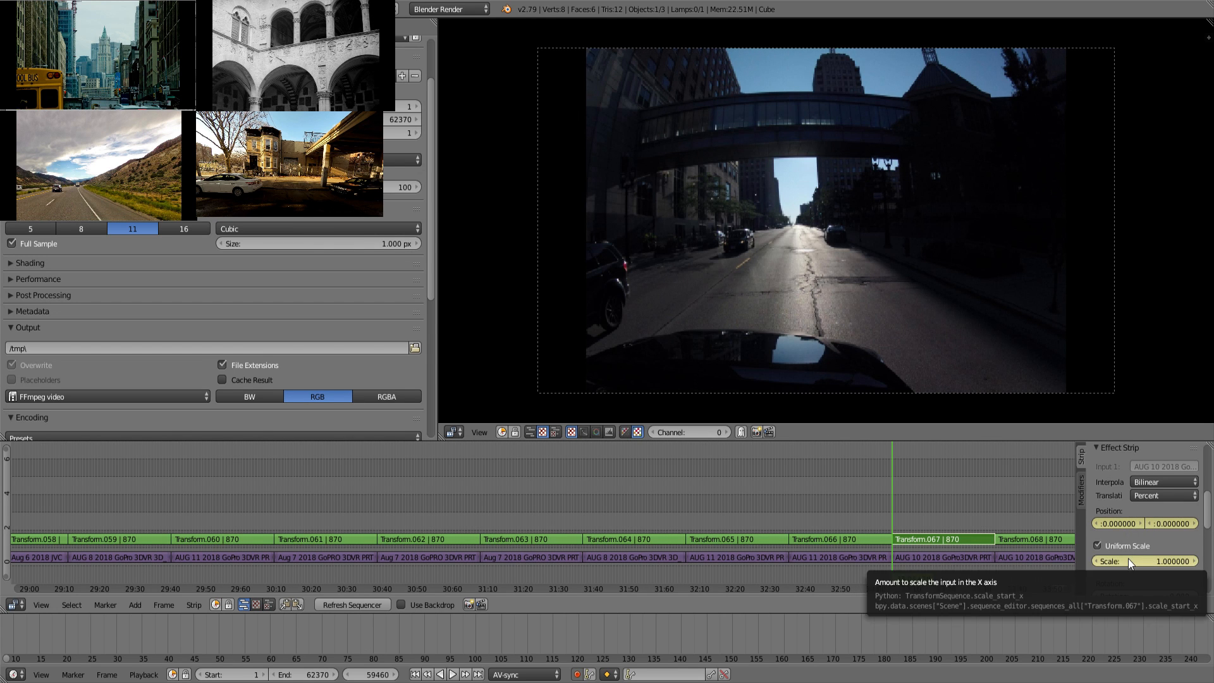
drag(1136, 561, 1202, 561)
Step: Keyframe Transform.067's ending scale at 1.45 on its last frame, 60329
key(Page_Up)
key(Left)
drag(1140, 559, 1154, 560)
key(i)
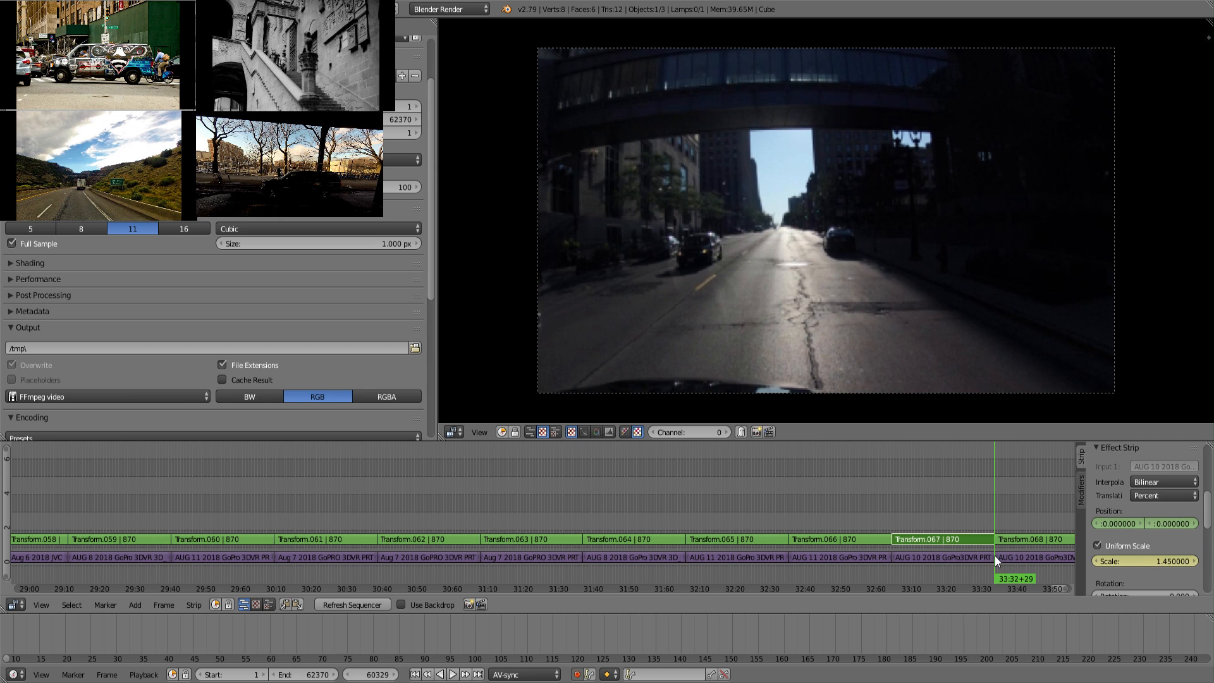
Step: Enable uniform scaling on Transform.068 and keyframe scale 1.24 and position 0, -9.96 on its first frame, 60330
drag(847, 497, 1033, 528)
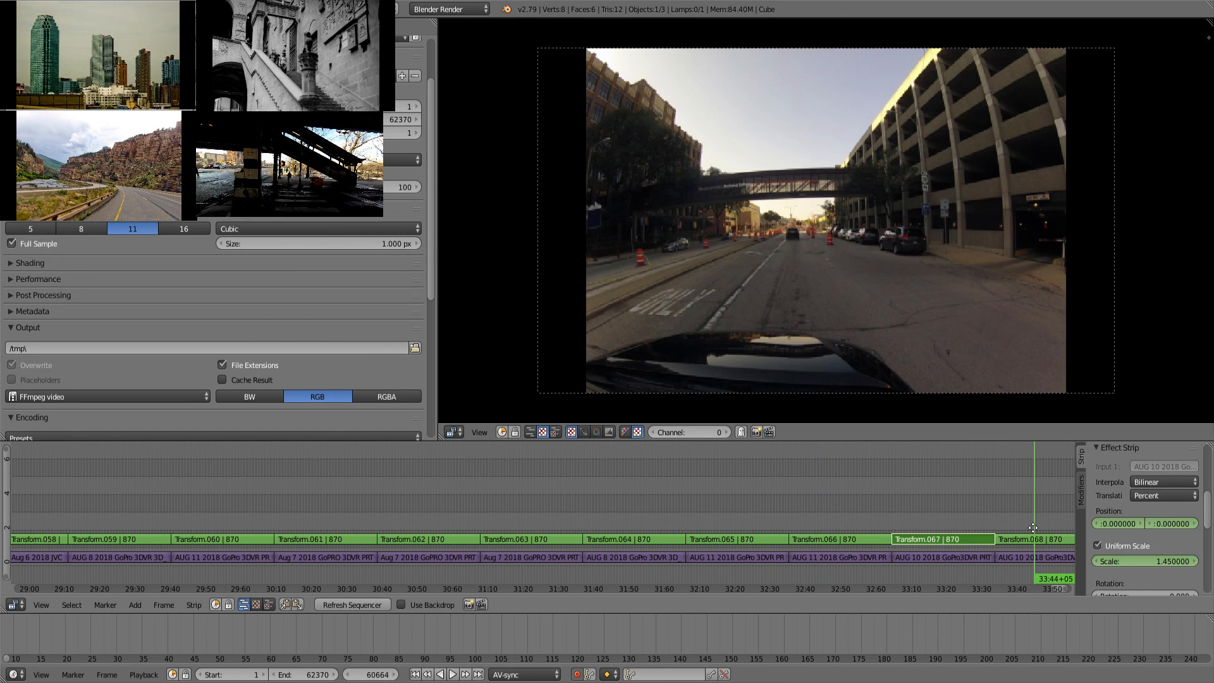
middle_drag(1033, 529, 658, 496)
right_click(678, 539)
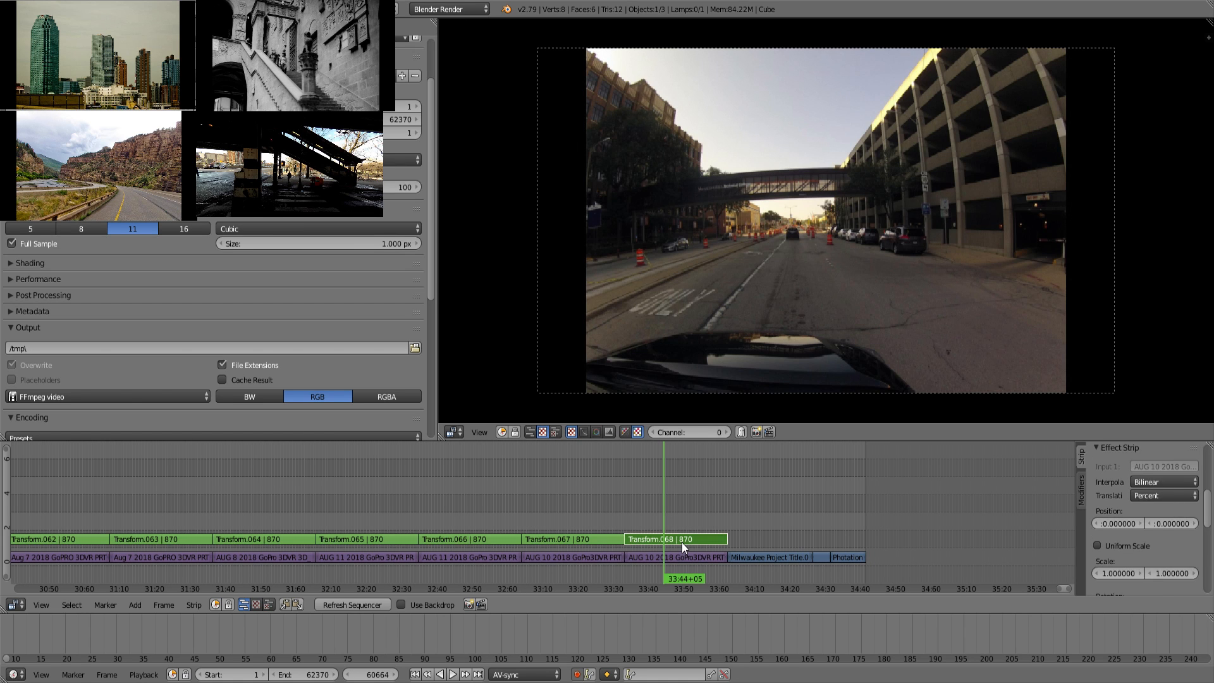
key(Page_Down)
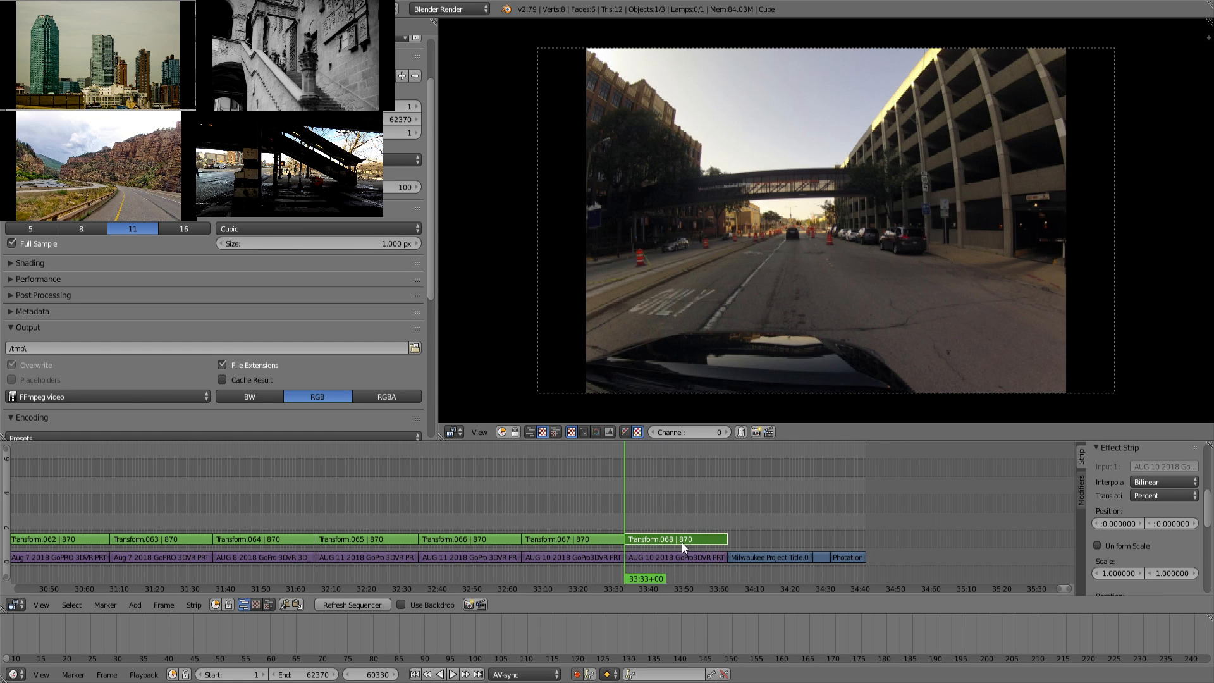
key(i)
click(1113, 545)
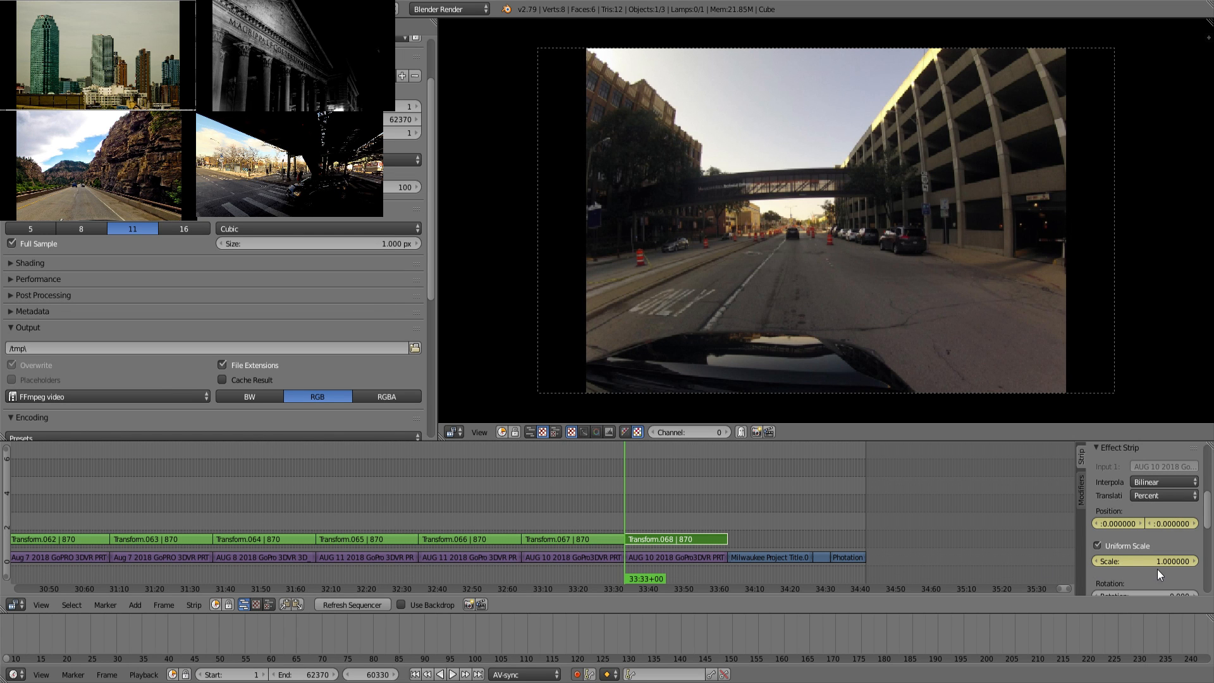
drag(1158, 563, 1162, 529)
Step: Keyframe Transform.068's ending scale at 2.26 and position at -6.33, -42.45 on its last frame, 61199
click(699, 502)
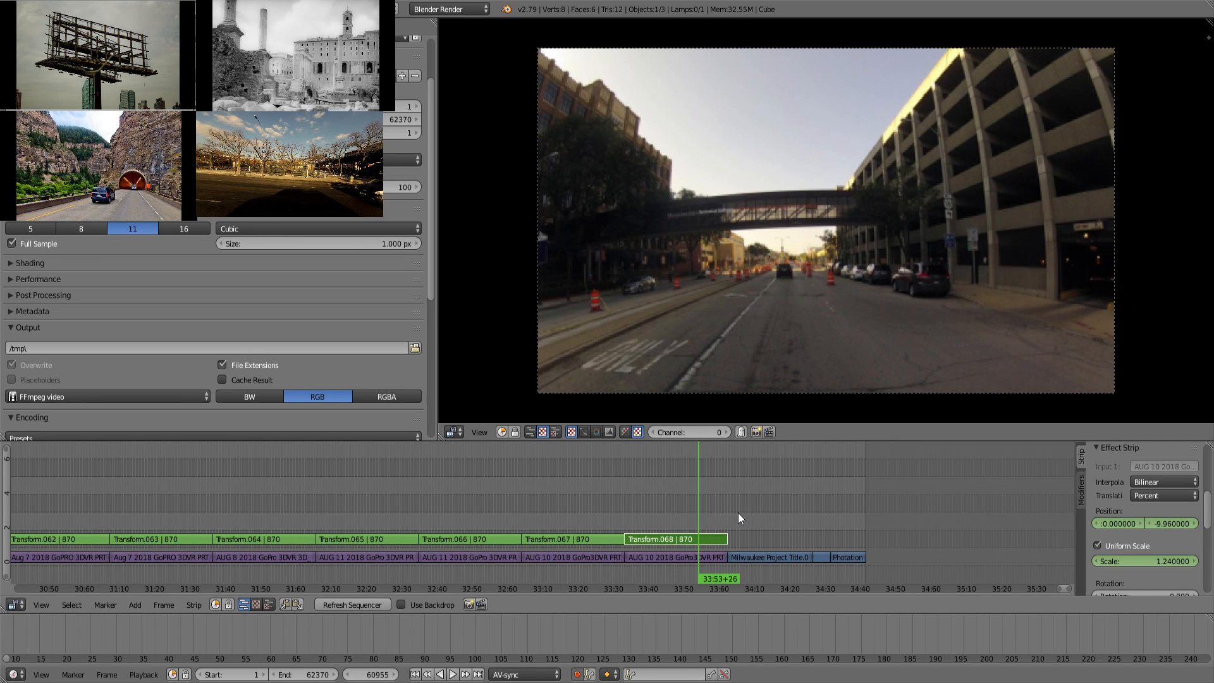
key(Page_Up)
key(Left)
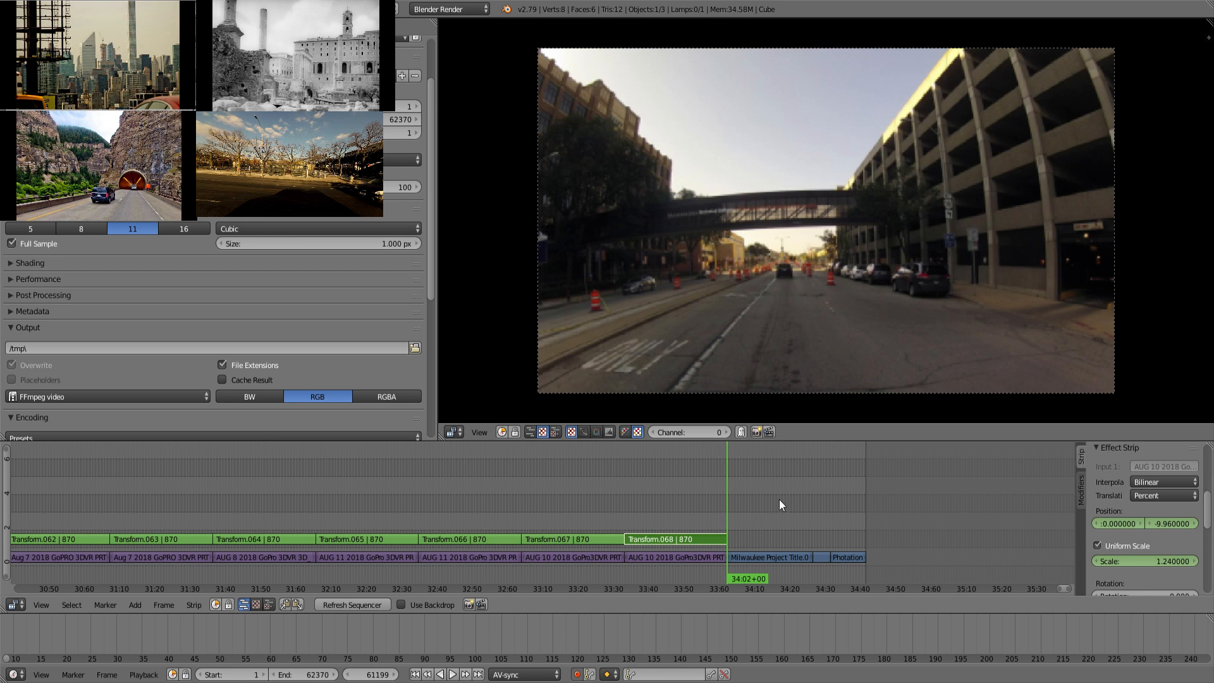
drag(1168, 563, 1189, 527)
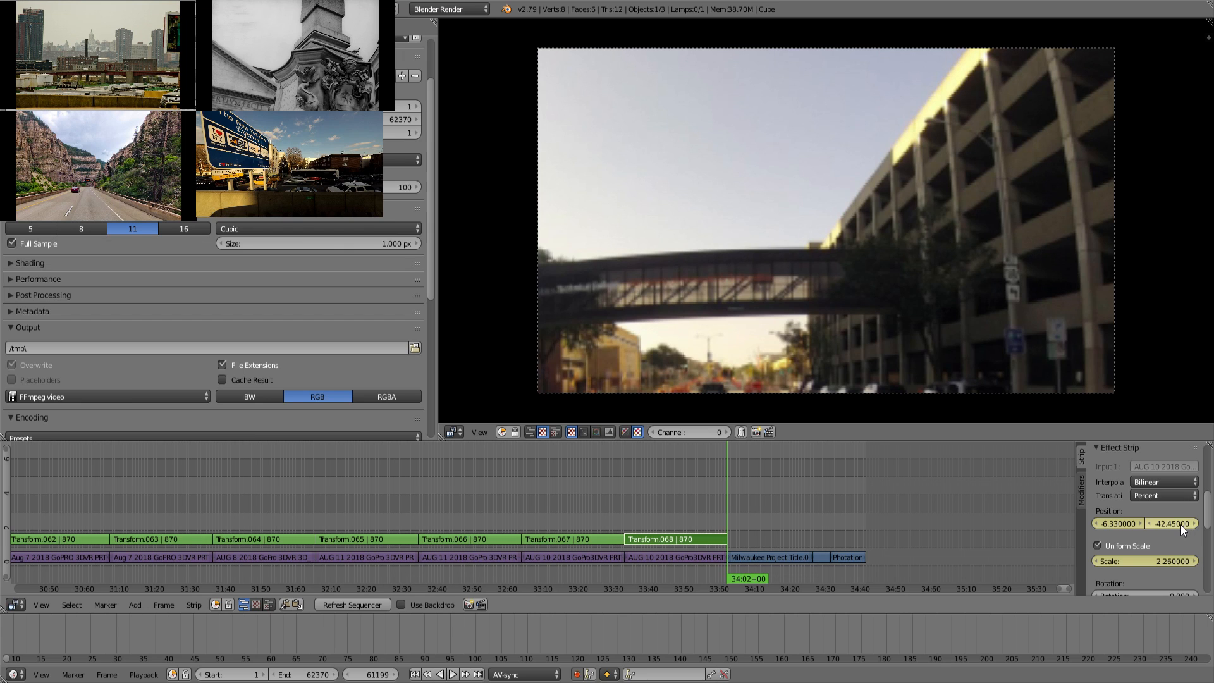